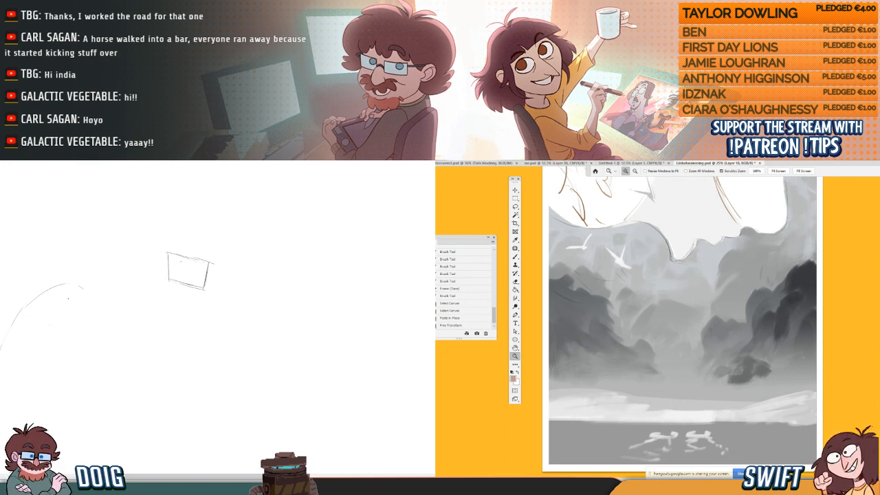
# - Sketch the side face and the top face of the box, turning the quadrilateral into a block in perspective
pyautogui.moveTo(216, 250)
pyautogui.mouseDown()
pyautogui.moveTo(176, 265)
pyautogui.moveTo(209, 252)
pyautogui.moveTo(194, 250)
pyautogui.moveTo(193, 279)
pyautogui.moveTo(179, 287)
pyautogui.moveTo(193, 277)
pyautogui.mouseUp()
pyautogui.hotkey('ctrl', 'z')
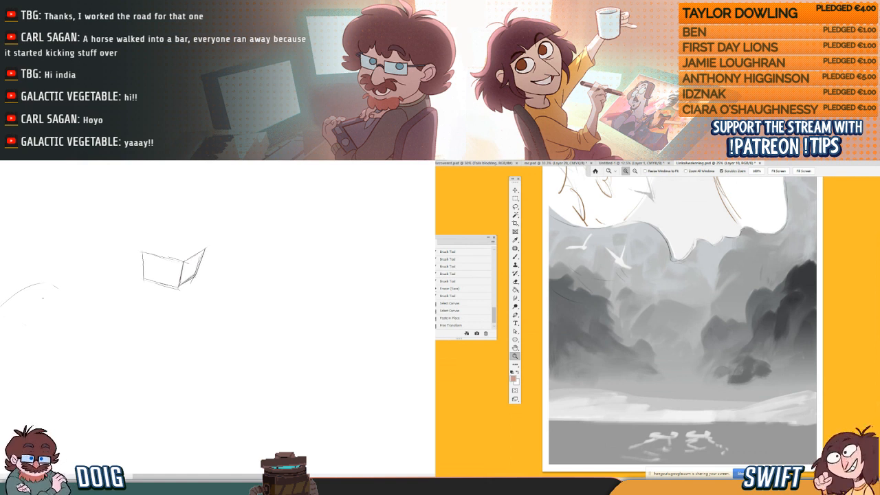
pyautogui.moveTo(170, 239); pyautogui.dragTo(168, 254)
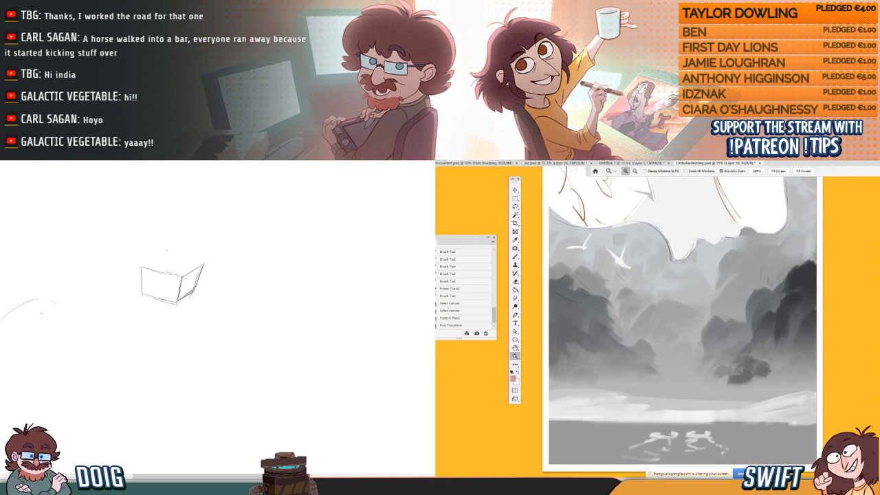
pyautogui.moveTo(139, 263)
pyautogui.mouseDown()
pyautogui.moveTo(180, 242)
pyautogui.moveTo(170, 263)
pyautogui.moveTo(190, 265)
pyautogui.moveTo(159, 248)
pyautogui.moveTo(118, 269)
pyautogui.moveTo(136, 269)
pyautogui.mouseUp()
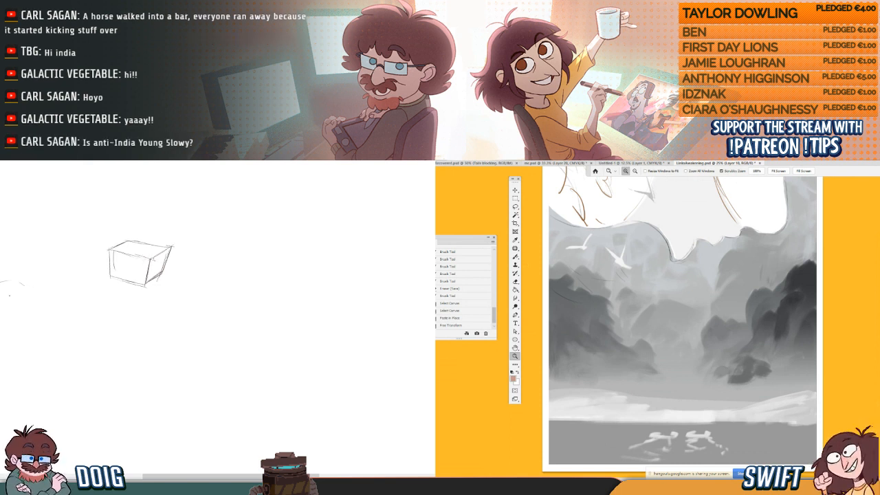
# - Add a new layer to the grey landscape painting and draw a U-shaped curve on the box's front face
pyautogui.press('b')
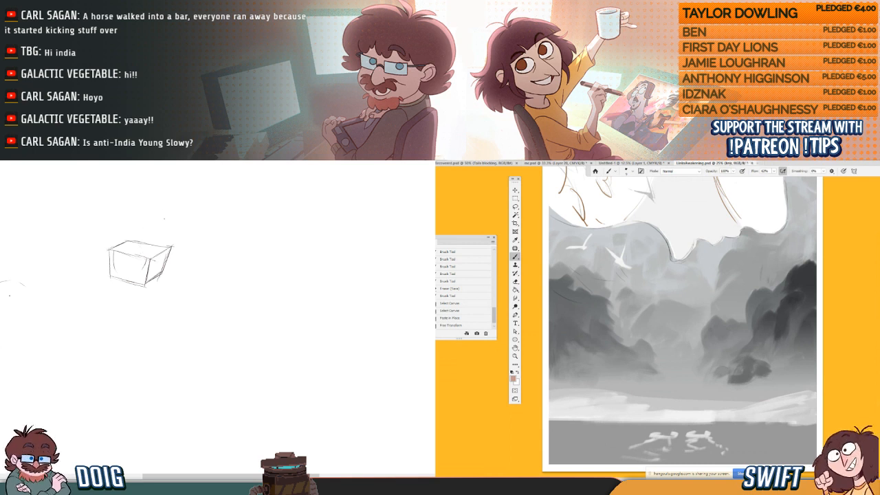
pyautogui.moveTo(143, 273); pyautogui.dragTo(144, 275)
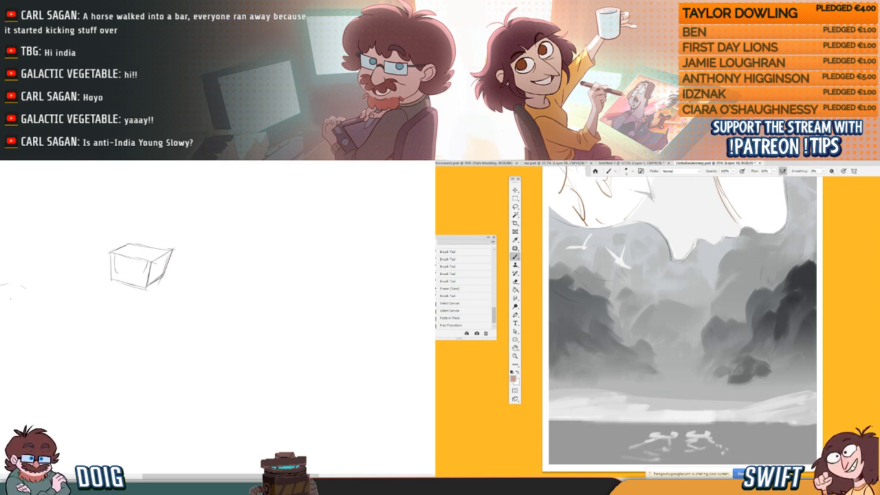
pyautogui.hotkey('ctrl', 'alt', 'shift', 'n')
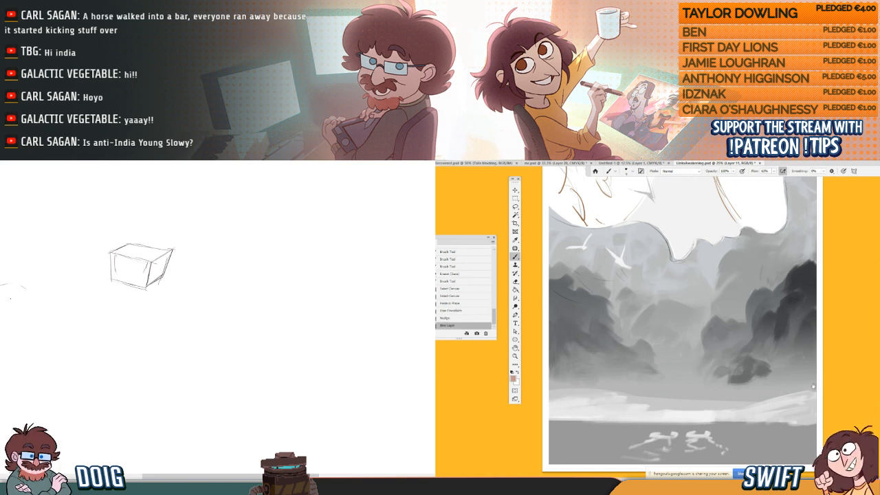
pyautogui.moveTo(775, 366); pyautogui.dragTo(794, 348)
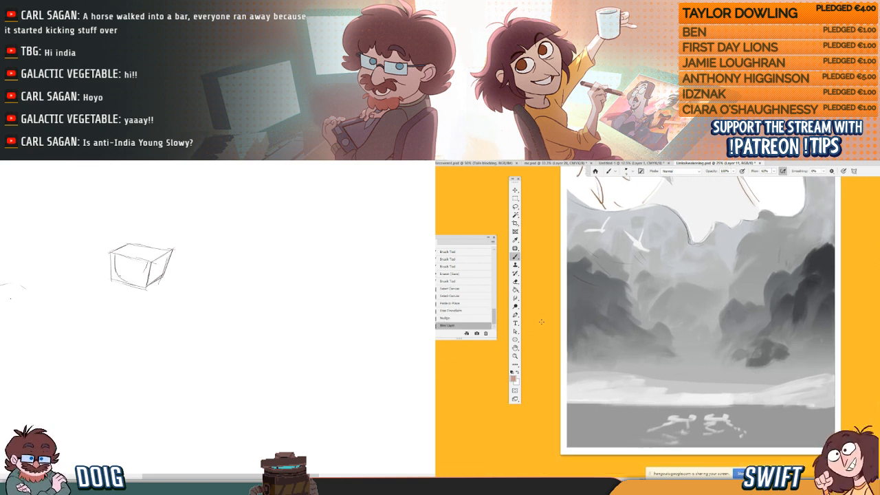
pyautogui.moveTo(118, 274)
pyautogui.mouseDown()
pyautogui.moveTo(152, 256)
pyautogui.moveTo(149, 232)
pyautogui.moveTo(154, 266)
pyautogui.mouseUp()
# - Add ball joints on short axles to both sides of the box, and try a thin black squiggle in the painting
pyautogui.press('d')
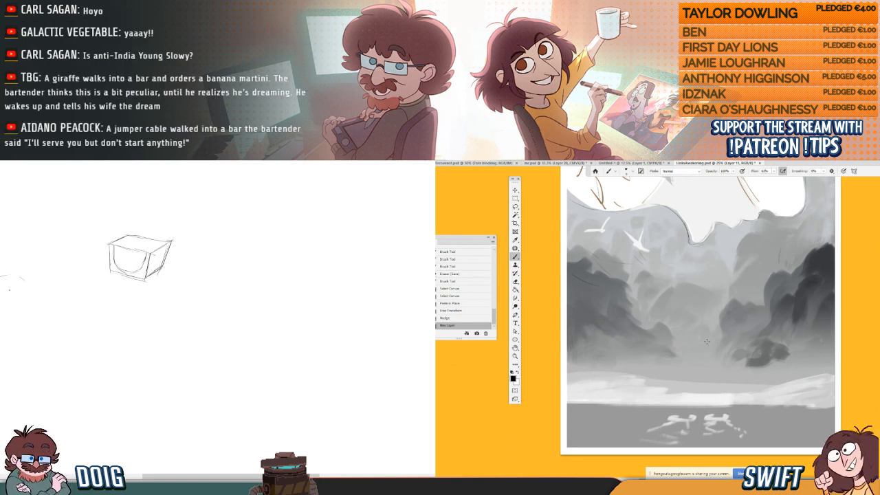
pyautogui.moveTo(706, 339); pyautogui.dragTo(707, 339)
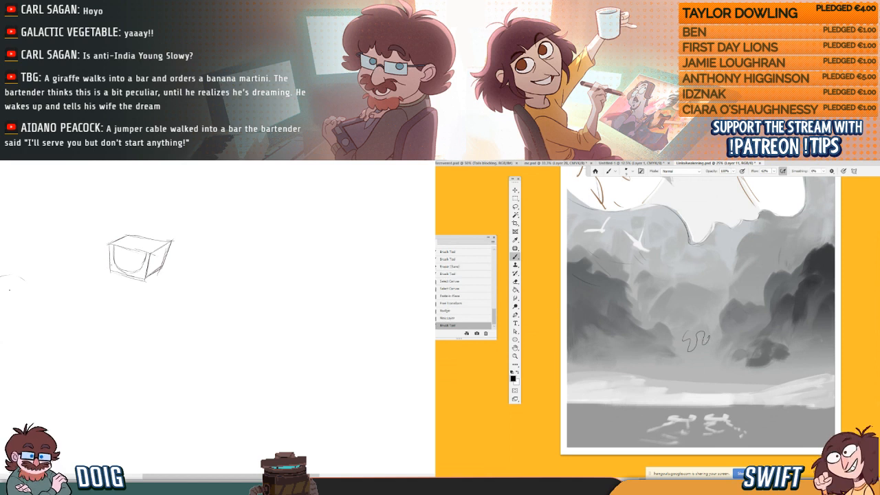
pyautogui.moveTo(111, 265); pyautogui.dragTo(101, 263)
pyautogui.moveTo(168, 267); pyautogui.dragTo(140, 271)
pyautogui.moveTo(686, 339); pyautogui.dragTo(708, 339)
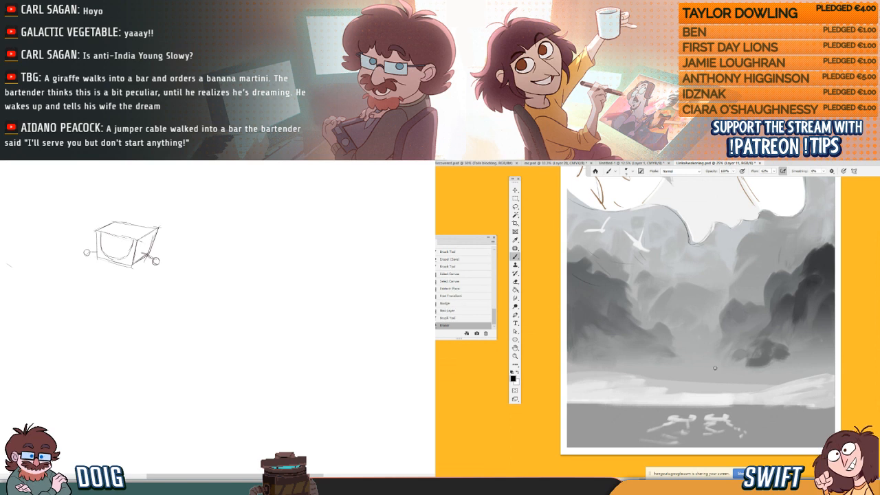
pyautogui.moveTo(92, 256)
pyautogui.mouseDown()
pyautogui.moveTo(82, 259)
pyautogui.moveTo(130, 241)
pyautogui.mouseUp()
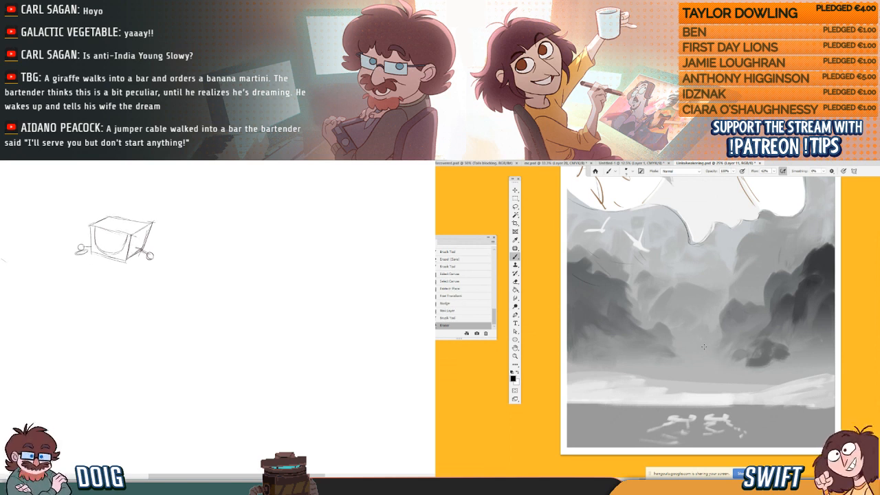
# - Sketch the long straight edges of the upper leg below the box's left ball joint, redrawing the inner edge
pyautogui.press(']')
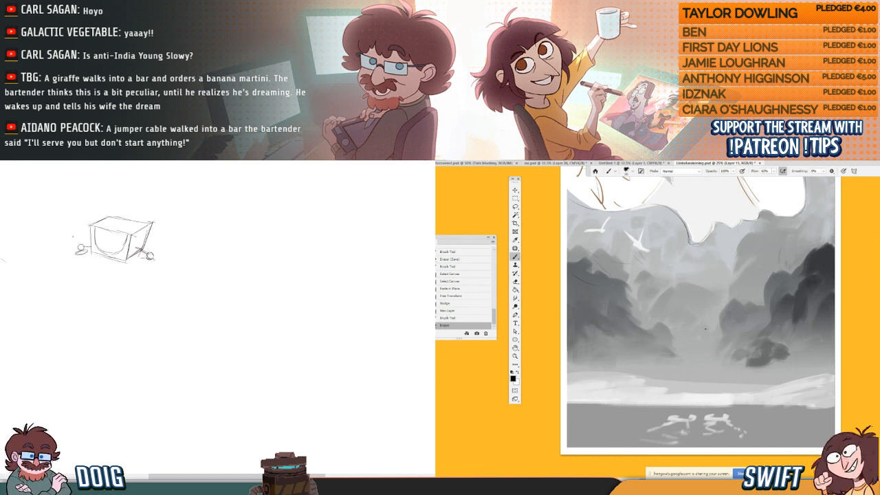
pyautogui.moveTo(79, 268); pyautogui.dragTo(90, 311)
pyautogui.moveTo(696, 336); pyautogui.dragTo(710, 334)
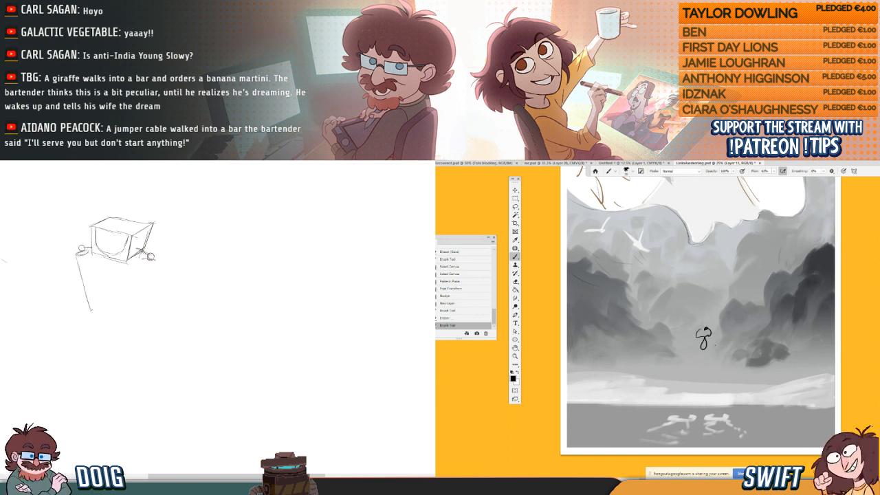
pyautogui.moveTo(94, 276); pyautogui.dragTo(103, 323)
pyautogui.hotkey('ctrl', 'z')
pyautogui.moveTo(90, 275); pyautogui.dragTo(88, 264)
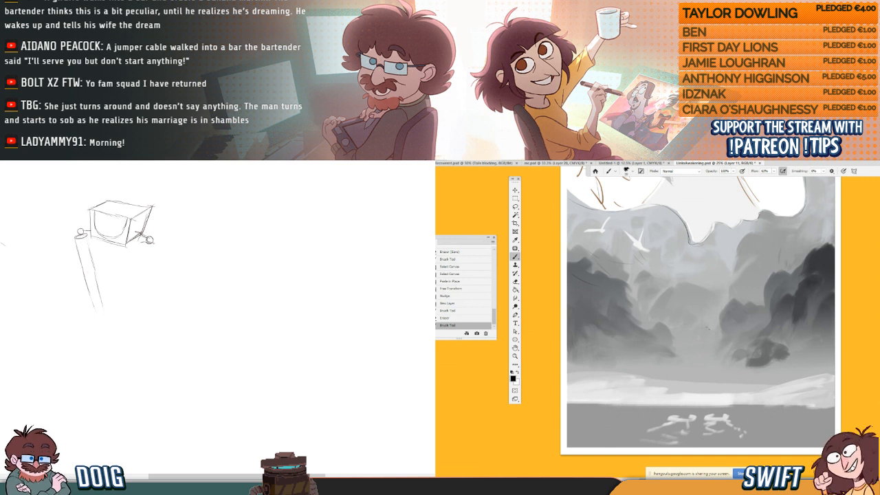
pyautogui.moveTo(85, 249); pyautogui.dragTo(100, 318)
pyautogui.moveTo(135, 279); pyautogui.dragTo(135, 284)
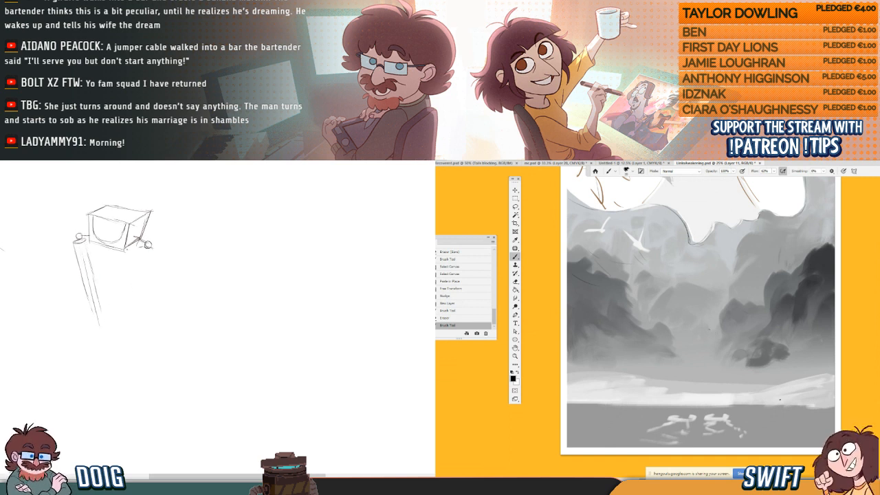
# - Sketch the right upper leg as a slanted cylinder with a rounded lower end, running down from the box's right joint
pyautogui.moveTo(704, 327); pyautogui.dragTo(712, 335)
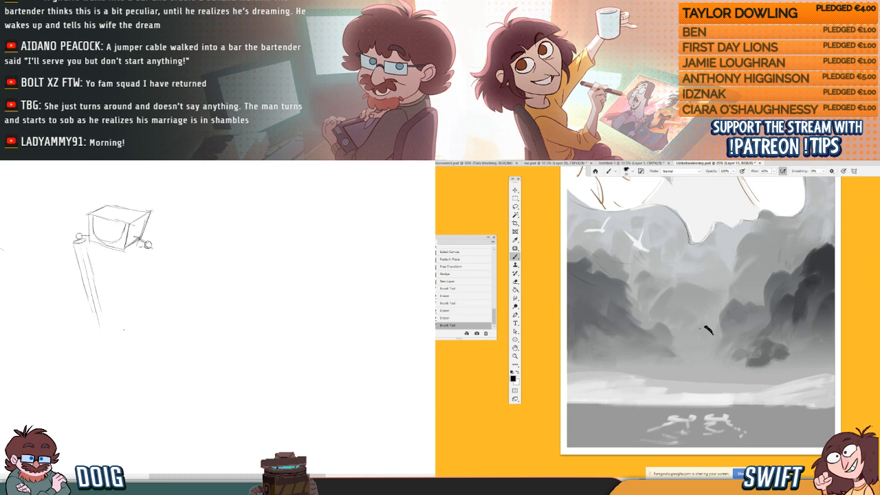
pyautogui.moveTo(122, 329)
pyautogui.mouseDown()
pyautogui.moveTo(136, 333)
pyautogui.moveTo(121, 329)
pyautogui.mouseUp()
pyautogui.moveTo(140, 295); pyautogui.dragTo(144, 290)
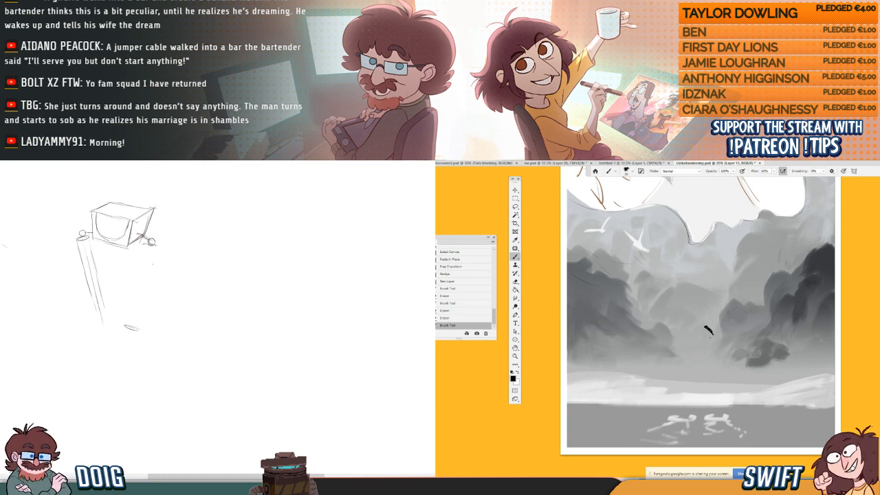
pyautogui.moveTo(706, 325)
pyautogui.mouseDown()
pyautogui.moveTo(711, 345)
pyautogui.moveTo(715, 324)
pyautogui.moveTo(721, 345)
pyautogui.moveTo(704, 333)
pyautogui.moveTo(697, 348)
pyautogui.mouseUp()
pyautogui.moveTo(141, 249); pyautogui.dragTo(123, 321)
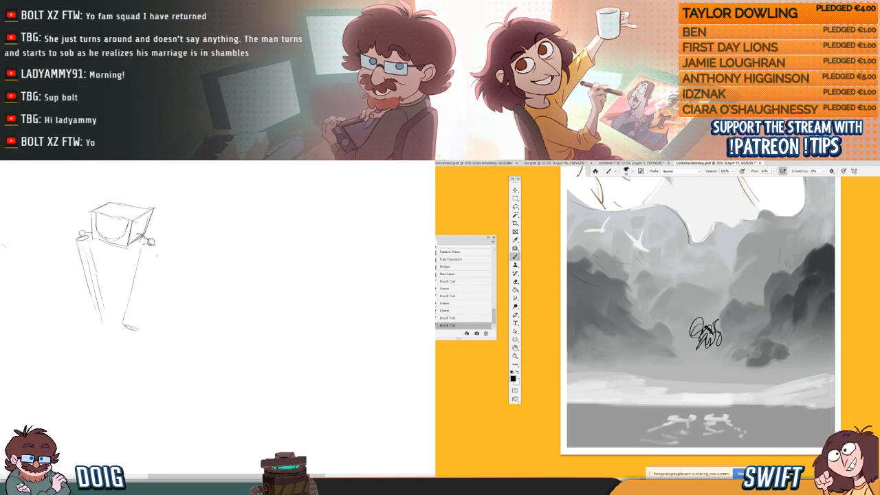
pyautogui.moveTo(162, 244); pyautogui.dragTo(161, 247)
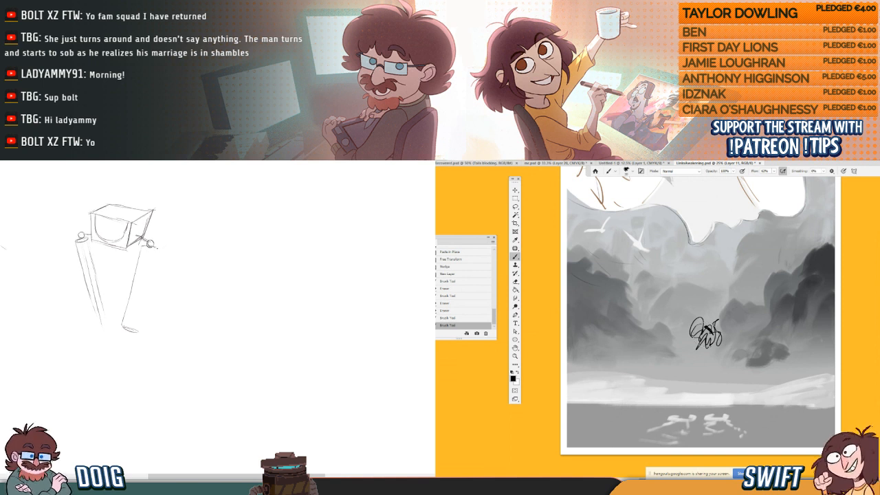
pyautogui.moveTo(156, 248); pyautogui.dragTo(138, 330)
pyautogui.moveTo(153, 274); pyautogui.dragTo(150, 281)
pyautogui.hotkey('ctrl', 'z')
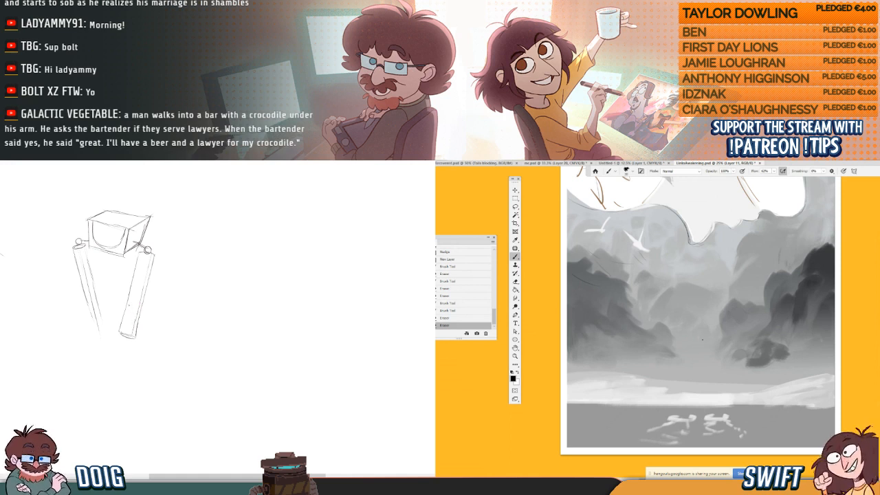
# - Try a small rough black scribble of a figure in the misty middle of the landscape painting
pyautogui.moveTo(685, 332)
pyautogui.mouseDown()
pyautogui.moveTo(702, 351)
pyautogui.moveTo(719, 334)
pyautogui.moveTo(704, 345)
pyautogui.mouseUp()
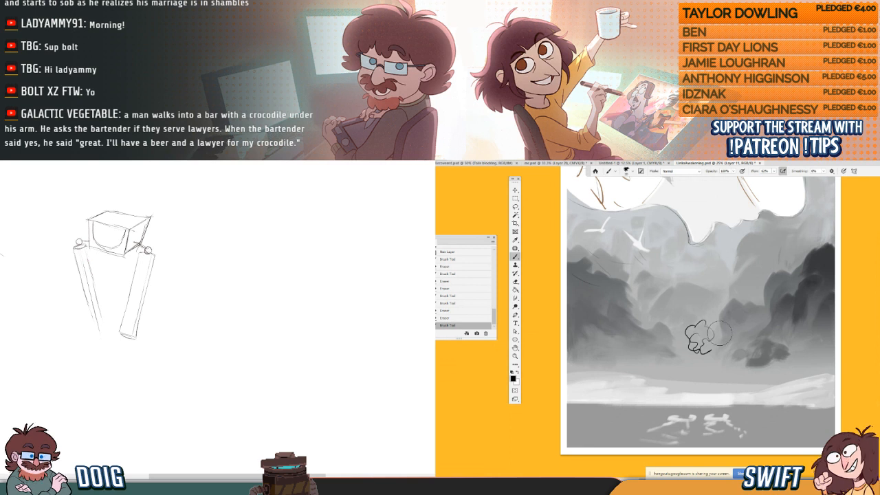
pyautogui.moveTo(696, 332)
pyautogui.mouseDown()
pyautogui.moveTo(719, 337)
pyautogui.moveTo(694, 328)
pyautogui.mouseUp()
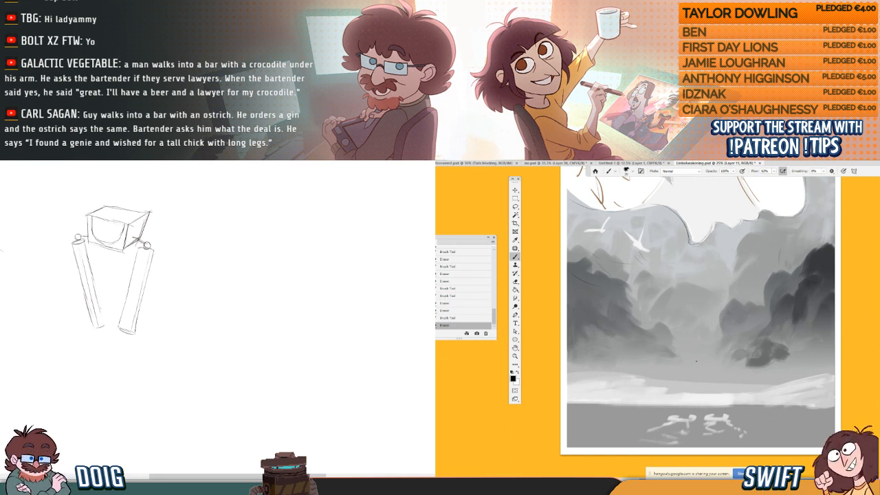
pyautogui.moveTo(698, 325)
pyautogui.mouseDown()
pyautogui.moveTo(715, 350)
pyautogui.moveTo(720, 345)
pyautogui.mouseUp()
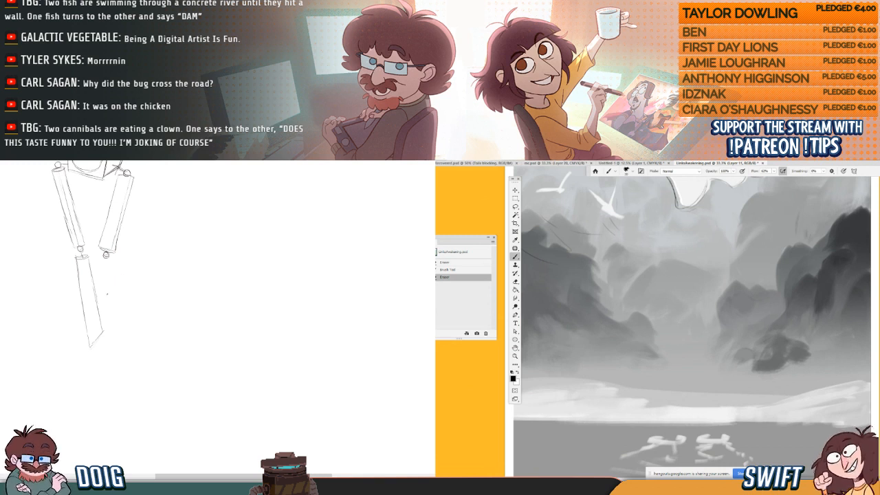
# - Erase the outer edge of the left lower leg and redraw it as a narrower, straighter line
pyautogui.moveTo(108, 314); pyautogui.dragTo(109, 318)
pyautogui.press('e')
pyautogui.moveTo(79, 283); pyautogui.dragTo(95, 344)
pyautogui.press('b')
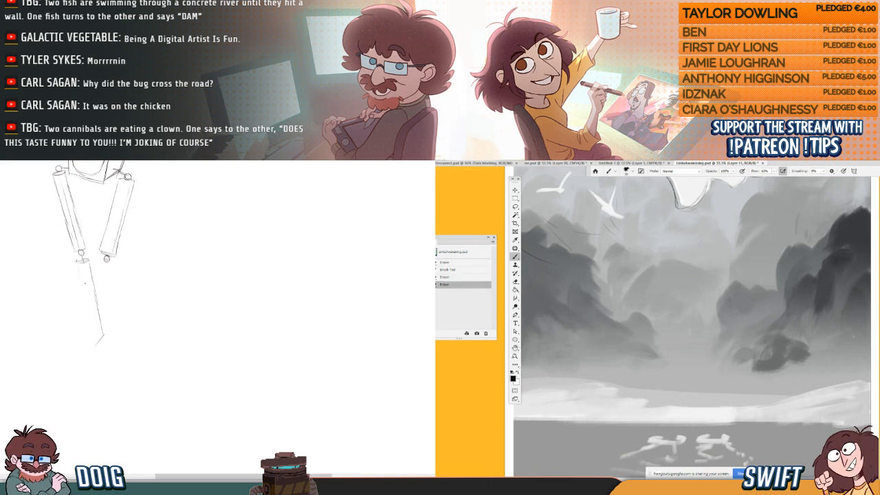
pyautogui.press('z')
pyautogui.moveTo(79, 265); pyautogui.dragTo(89, 320)
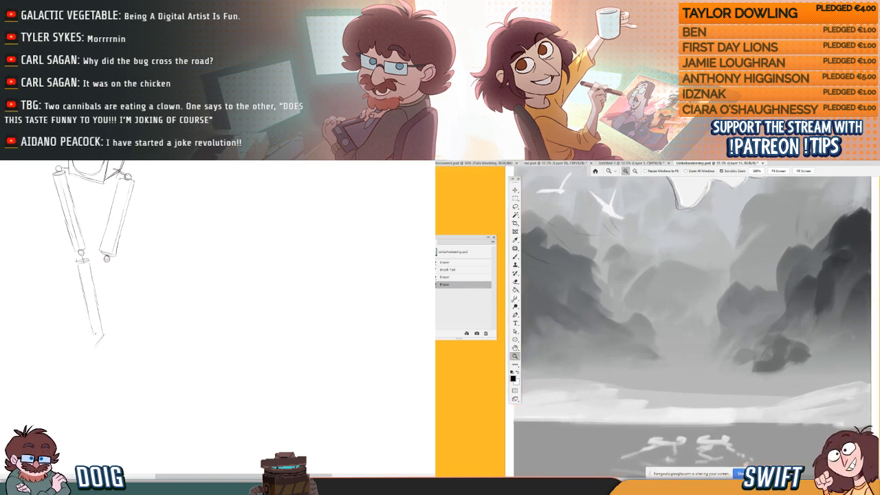
pyautogui.press('b')
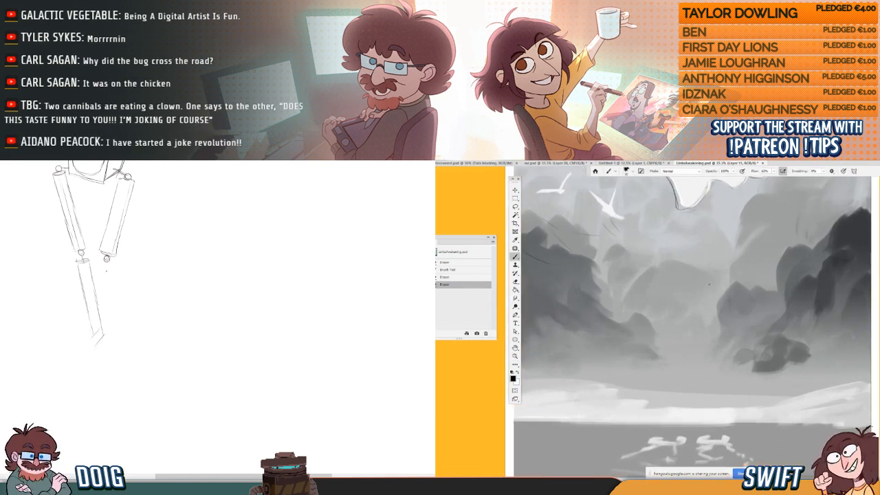
# - Sketch the right lower leg below its knee joint with two long edges, a flat top and a slanted end
pyautogui.moveTo(102, 263); pyautogui.dragTo(119, 336)
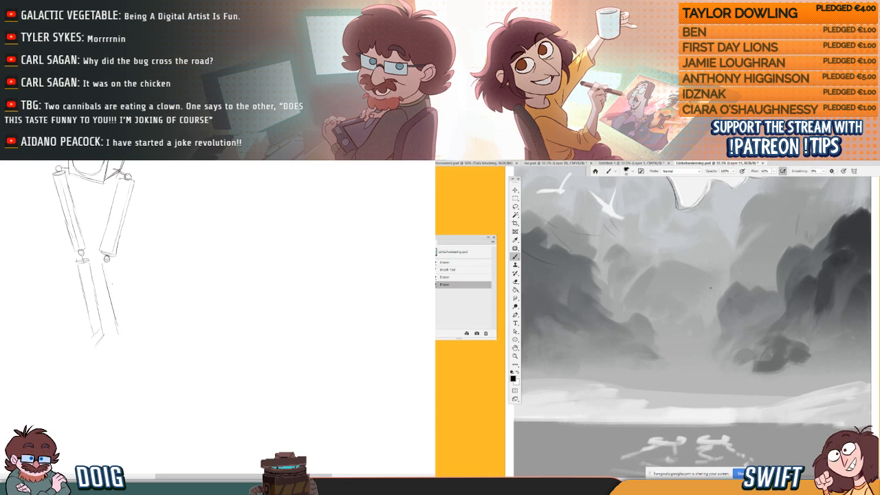
pyautogui.moveTo(108, 291); pyautogui.dragTo(119, 338)
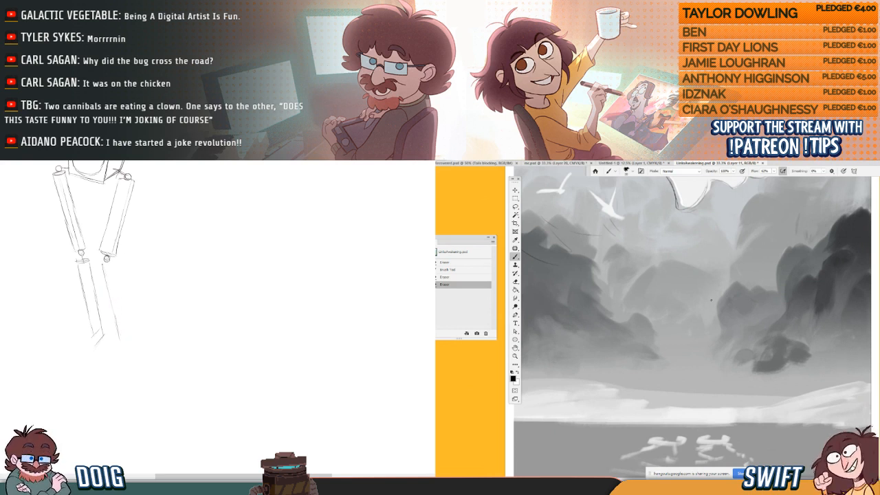
pyautogui.moveTo(101, 264)
pyautogui.mouseDown()
pyautogui.moveTo(117, 260)
pyautogui.moveTo(134, 340)
pyautogui.mouseUp()
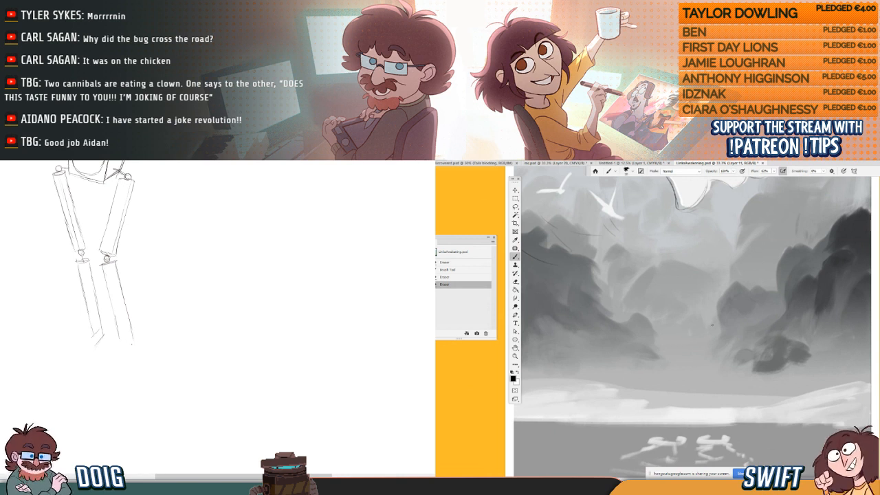
pyautogui.moveTo(125, 339); pyautogui.dragTo(138, 343)
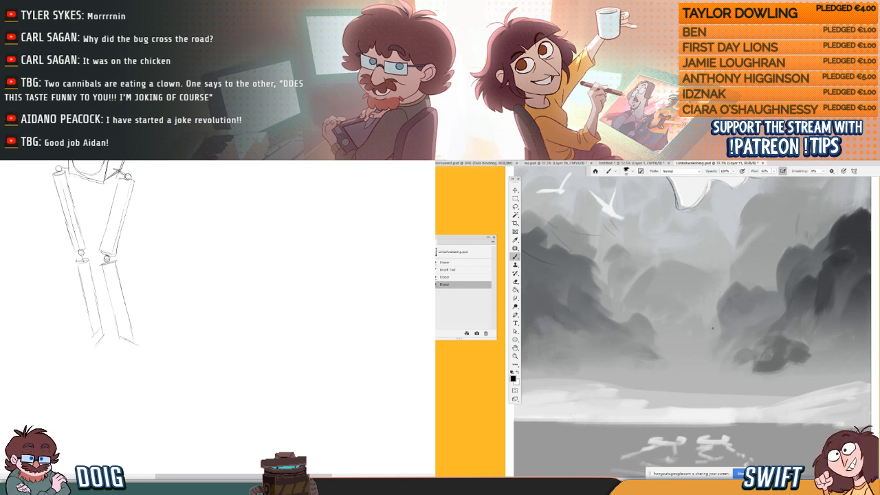
pyautogui.moveTo(116, 314); pyautogui.dragTo(117, 306)
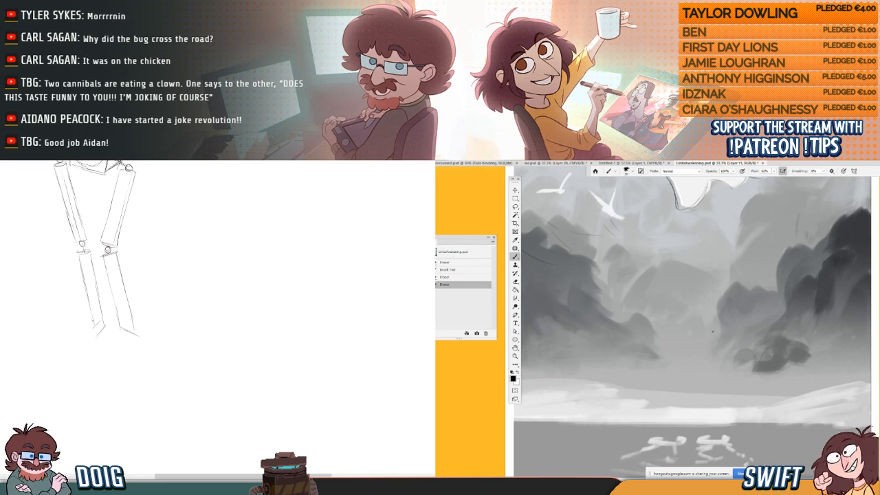
# - Sketch the robot's left foot as a slanted wedge pointing outward from the end of the left lower leg
pyautogui.moveTo(89, 311); pyautogui.dragTo(93, 329)
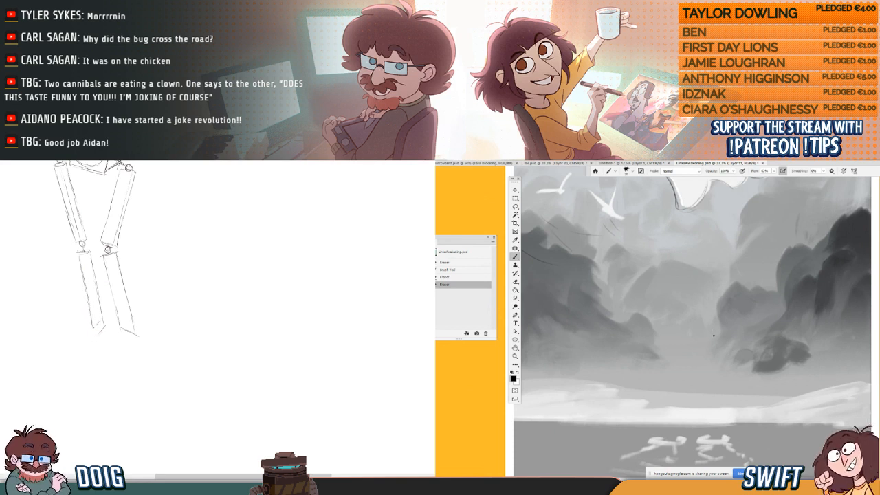
pyautogui.moveTo(103, 287); pyautogui.dragTo(108, 350)
pyautogui.moveTo(108, 319); pyautogui.dragTo(106, 312)
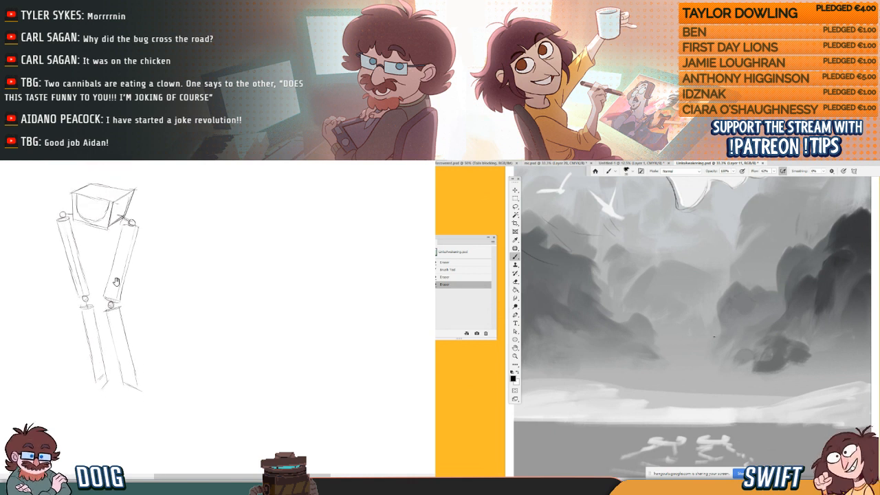
pyautogui.moveTo(112, 342); pyautogui.dragTo(109, 333)
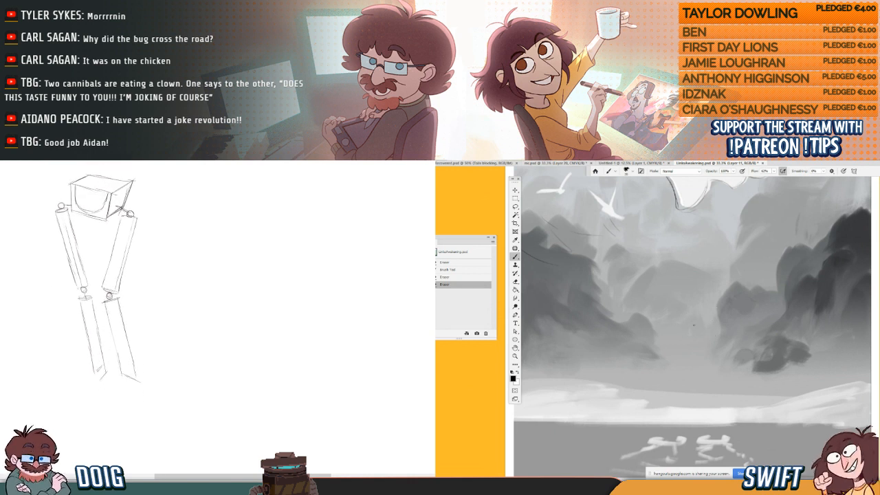
pyautogui.moveTo(99, 389)
pyautogui.mouseDown()
pyautogui.moveTo(114, 353)
pyautogui.moveTo(97, 363)
pyautogui.mouseUp()
# - Sketch the robot's right foot with a small round ankle joint and a slanted line running outward from it
pyautogui.press('z')
pyautogui.keyDown('alt'); pyautogui.click(665, 373); pyautogui.keyUp('alt')
pyautogui.click(515, 256)
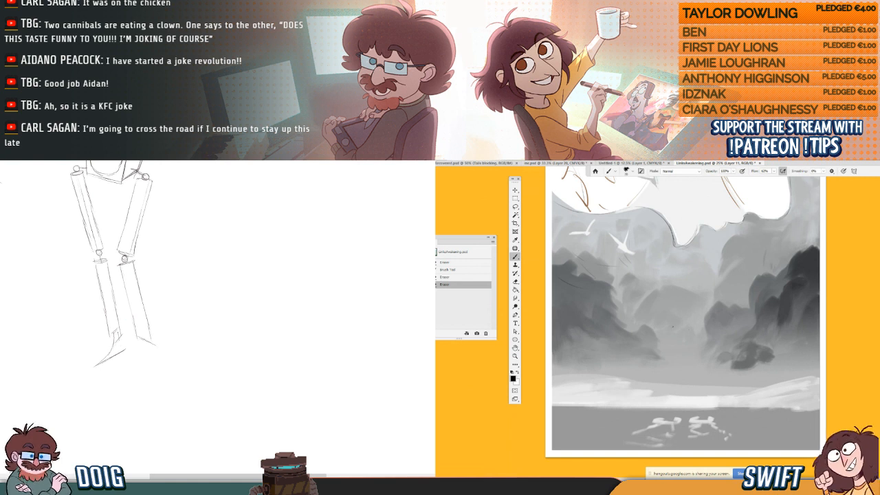
pyautogui.moveTo(120, 335); pyautogui.dragTo(123, 352)
pyautogui.moveTo(154, 326)
pyautogui.mouseDown()
pyautogui.moveTo(133, 326)
pyautogui.moveTo(132, 354)
pyautogui.moveTo(121, 310)
pyautogui.mouseUp()
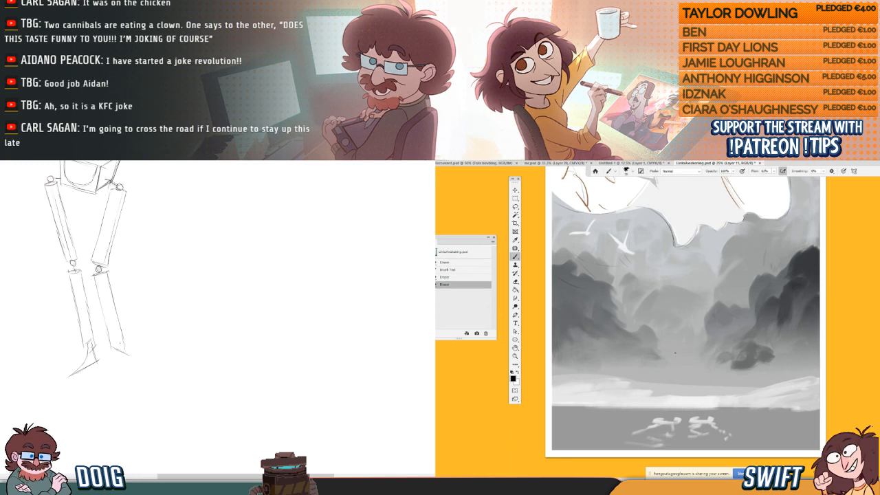
pyautogui.moveTo(121, 351)
pyautogui.mouseDown()
pyautogui.moveTo(129, 337)
pyautogui.moveTo(125, 370)
pyautogui.moveTo(134, 376)
pyautogui.mouseUp()
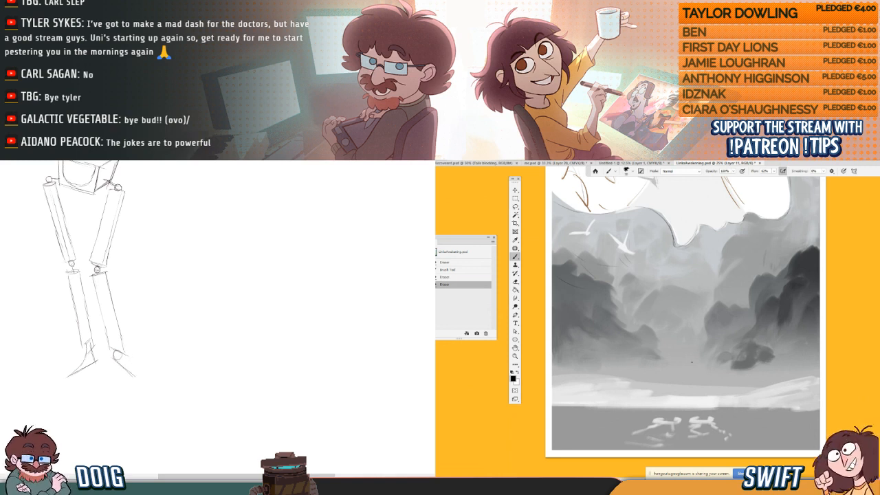
# - Sketch a figure's hips in black in the misty middle of the landscape, as a curved top line with two downward sides
pyautogui.moveTo(686, 359); pyautogui.dragTo(666, 360)
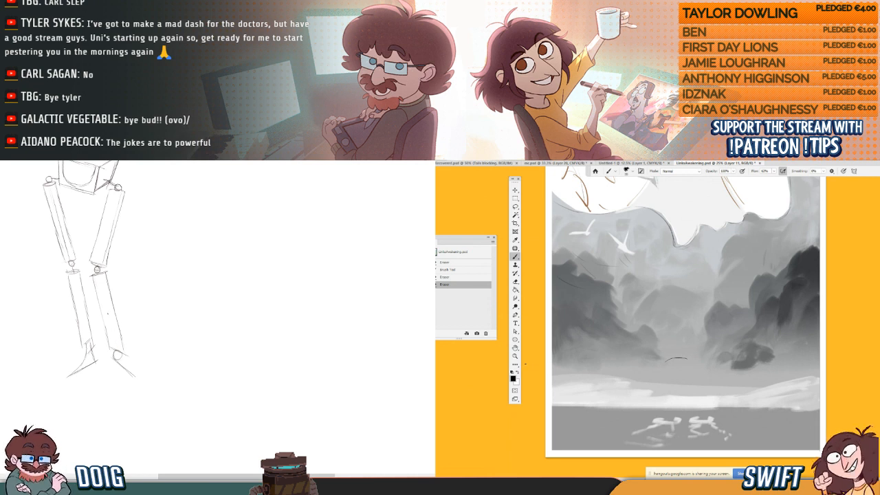
pyautogui.moveTo(181, 246)
pyautogui.mouseDown()
pyautogui.moveTo(153, 277)
pyautogui.moveTo(87, 269)
pyautogui.mouseUp()
pyautogui.moveTo(666, 361); pyautogui.dragTo(689, 358)
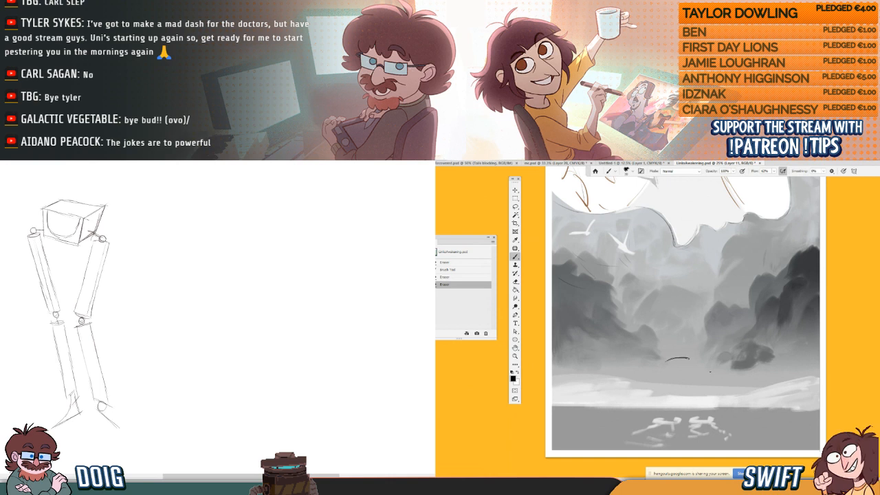
pyautogui.press('z')
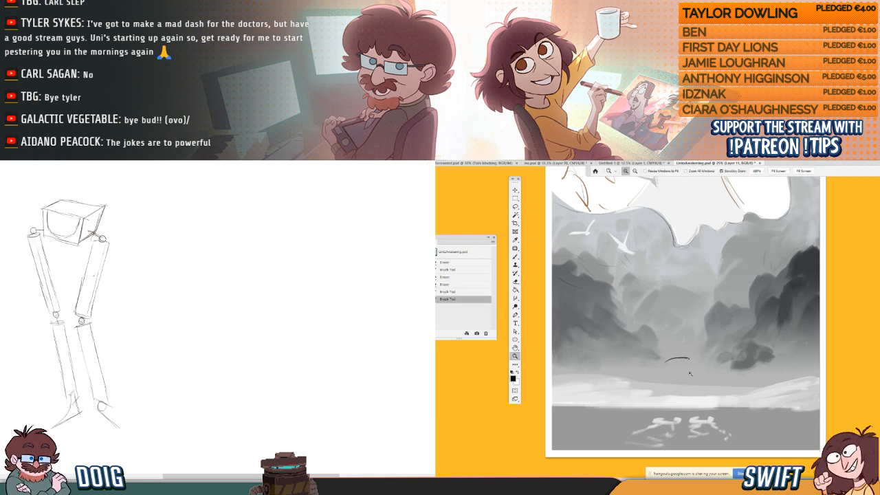
pyautogui.click(715, 387)
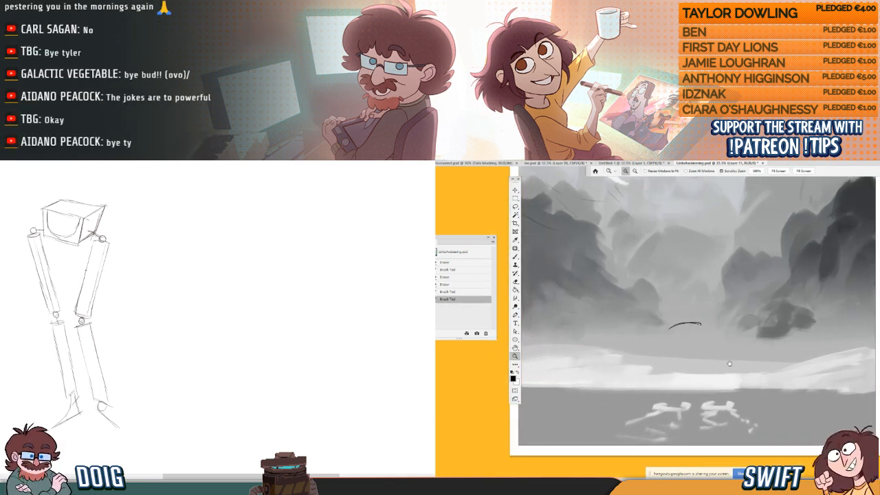
pyautogui.click(514, 257)
pyautogui.moveTo(148, 271); pyautogui.dragTo(99, 273)
pyautogui.moveTo(62, 332); pyautogui.dragTo(67, 321)
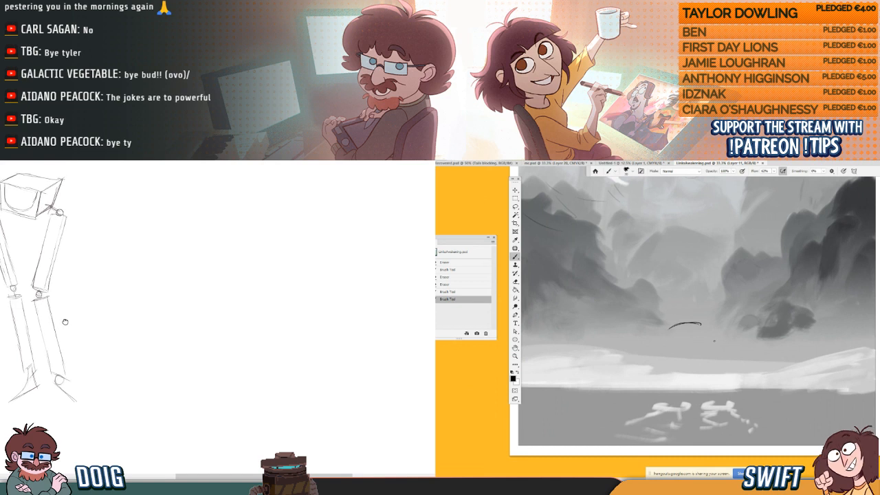
pyautogui.moveTo(668, 328); pyautogui.dragTo(672, 363)
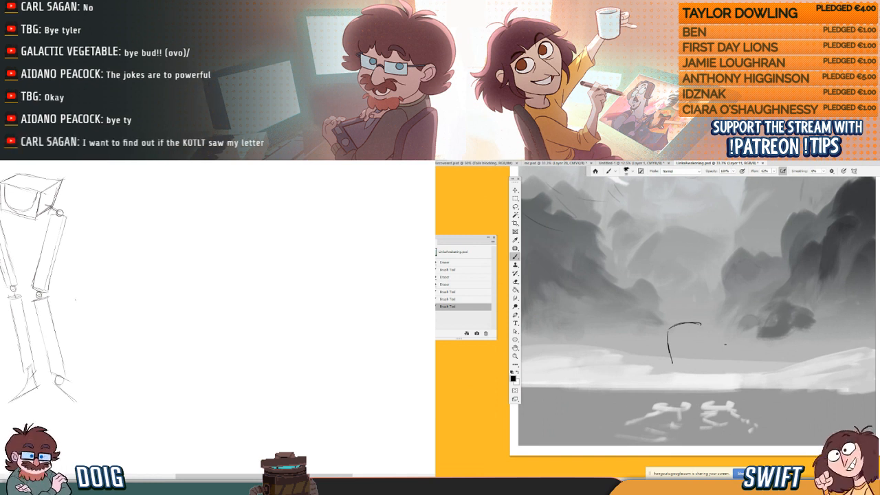
pyautogui.moveTo(708, 326); pyautogui.dragTo(716, 371)
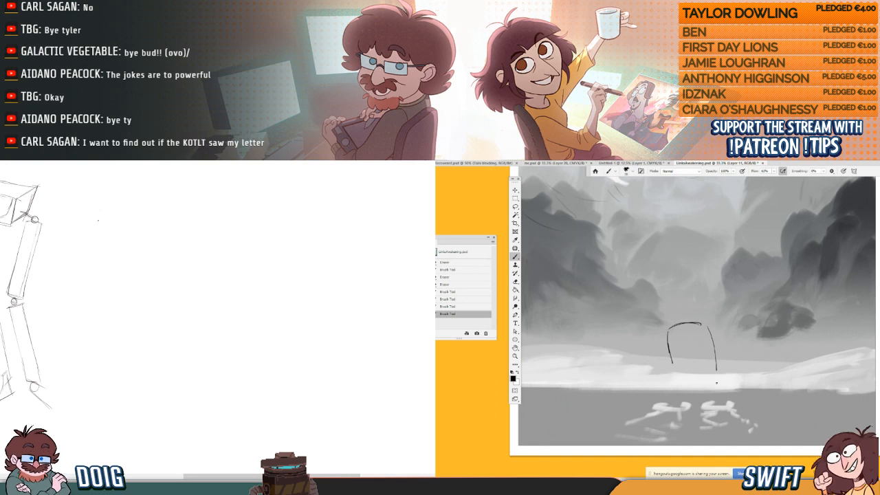
# - Sketch the figure's right leg with a slanted inner line and a narrow elongated oval for the lower leg
pyautogui.moveTo(680, 339); pyautogui.dragTo(687, 343)
pyautogui.moveTo(691, 347); pyautogui.dragTo(715, 382)
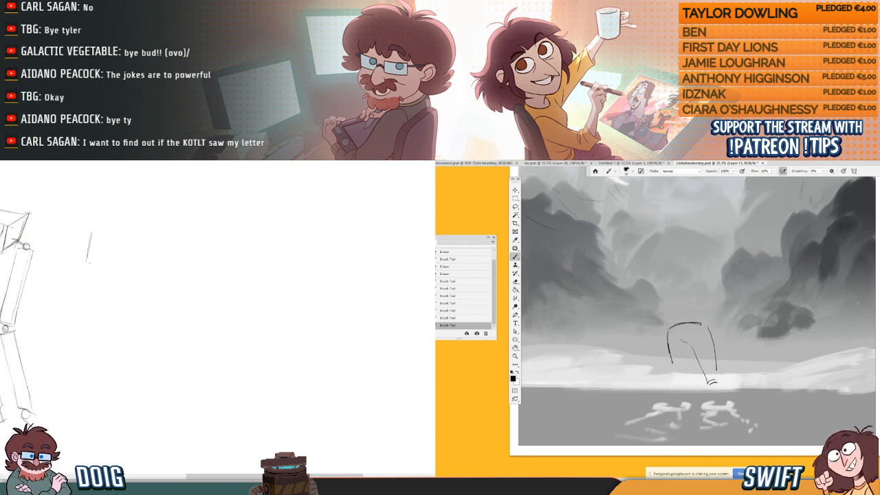
pyautogui.moveTo(712, 382)
pyautogui.mouseDown()
pyautogui.moveTo(705, 412)
pyautogui.moveTo(718, 414)
pyautogui.mouseUp()
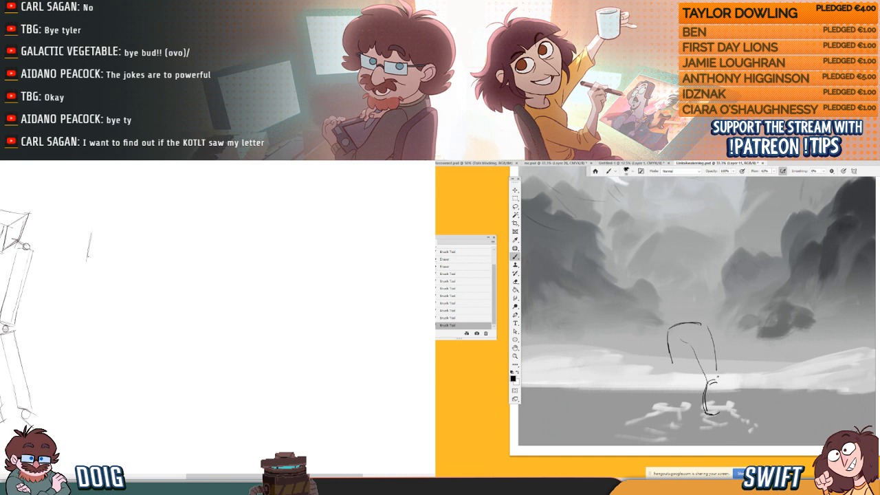
pyautogui.moveTo(719, 380); pyautogui.dragTo(719, 415)
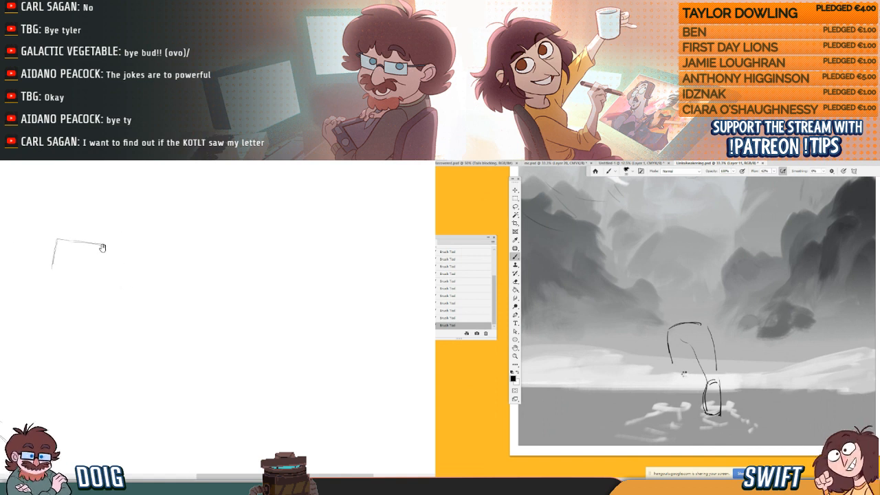
# - Sketch the figure's left thigh, tapering down to a rounded knee above the pale shoreline
pyautogui.moveTo(671, 354); pyautogui.dragTo(676, 374)
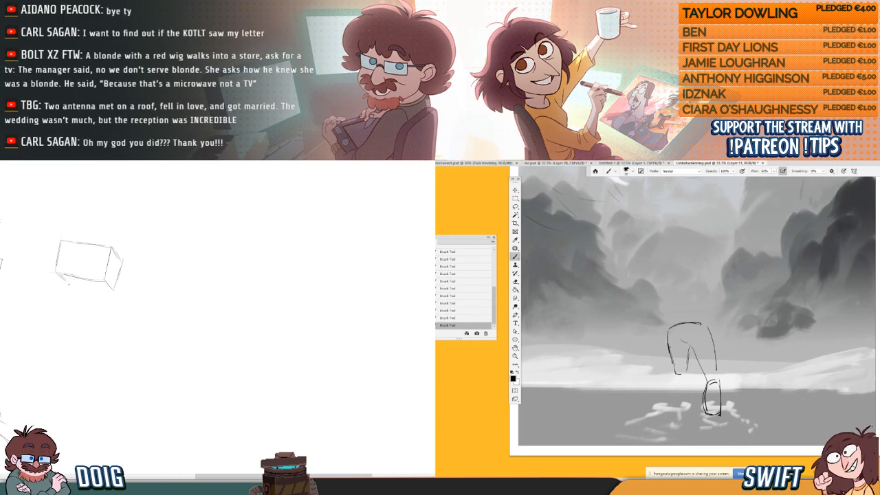
pyautogui.moveTo(689, 348); pyautogui.dragTo(686, 375)
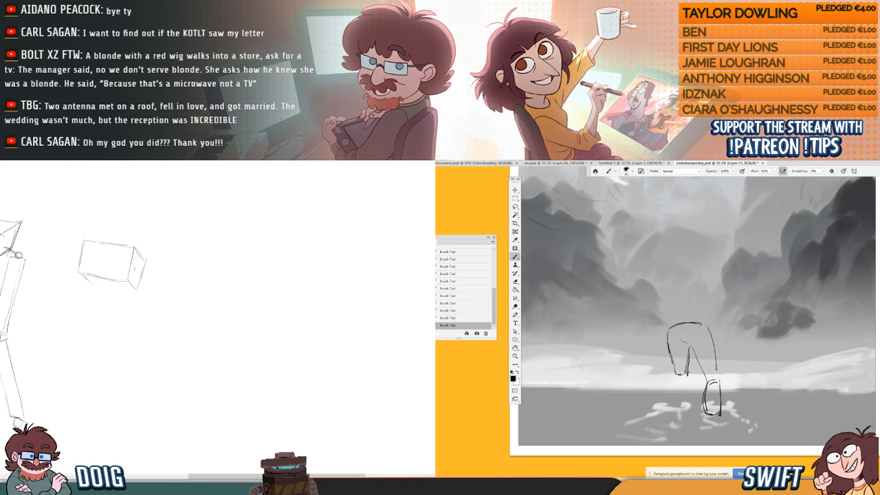
pyautogui.moveTo(674, 362); pyautogui.dragTo(688, 380)
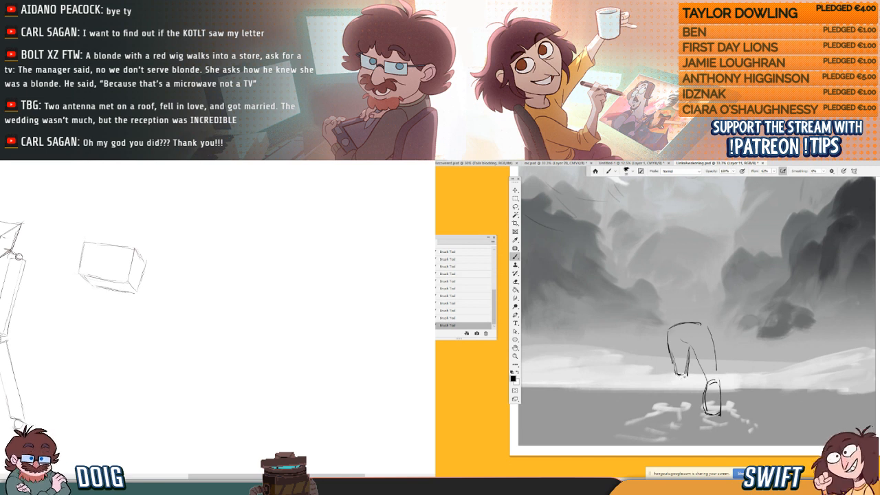
pyautogui.moveTo(679, 373); pyautogui.dragTo(684, 378)
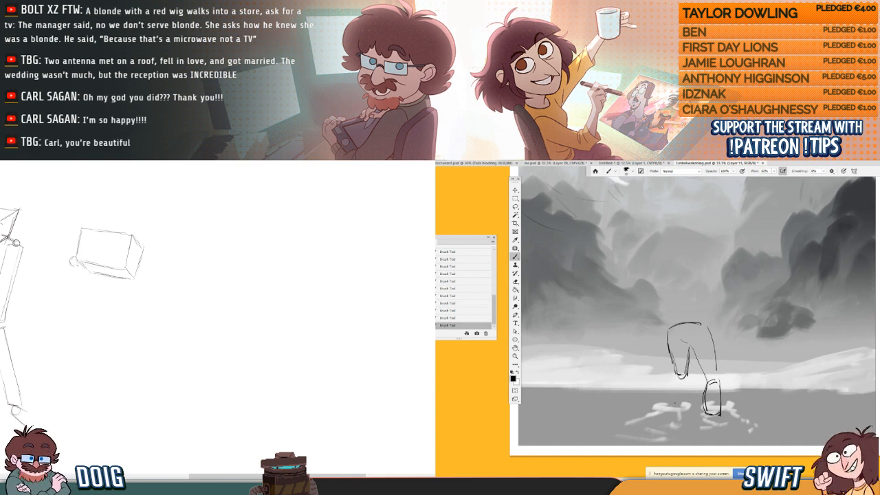
# - Sketch the figure's left lower leg as a bulging calf below the knee, with a dark band at its lower end
pyautogui.moveTo(681, 374); pyautogui.dragTo(682, 409)
pyautogui.moveTo(690, 376); pyautogui.dragTo(686, 389)
pyautogui.moveTo(677, 407); pyautogui.dragTo(688, 409)
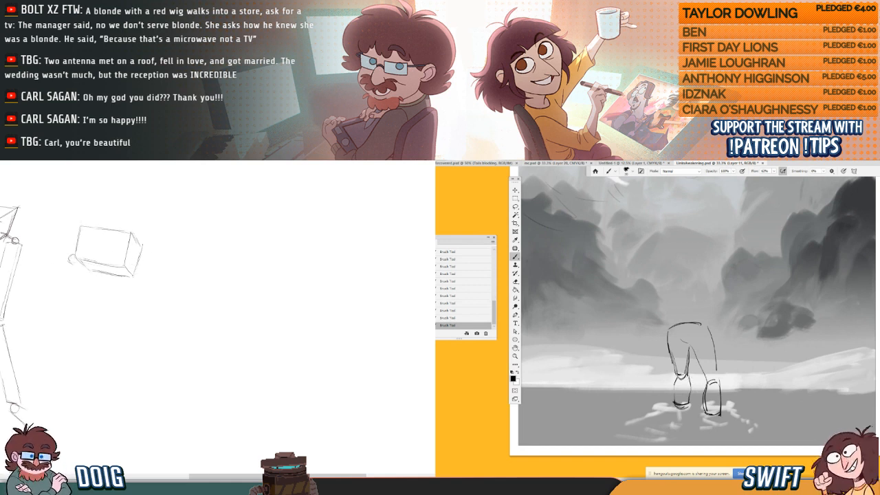
pyautogui.moveTo(676, 375)
pyautogui.mouseDown()
pyautogui.moveTo(673, 396)
pyautogui.moveTo(686, 400)
pyautogui.mouseUp()
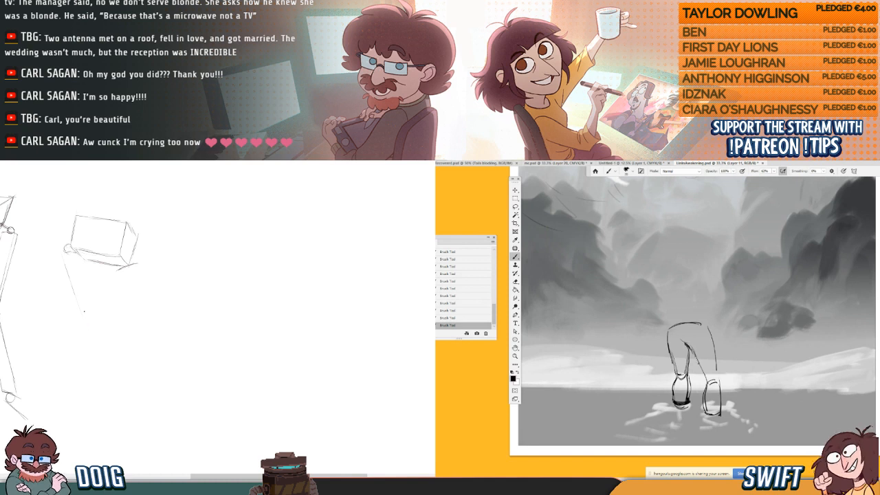
# - Reinforce the inner line of the figure's right leg and extend the left edge of the second robot's upper leg
pyautogui.moveTo(690, 348); pyautogui.dragTo(699, 363)
pyautogui.moveTo(84, 321); pyautogui.dragTo(90, 337)
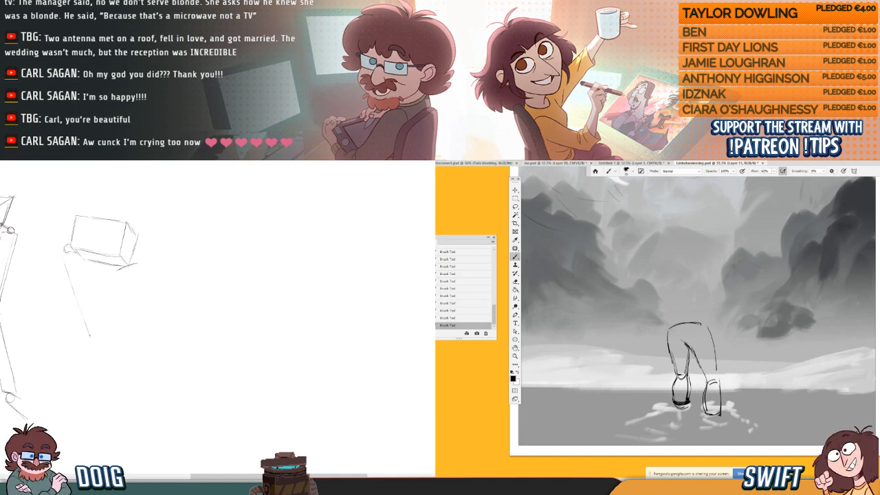
pyautogui.moveTo(696, 360); pyautogui.dragTo(707, 382)
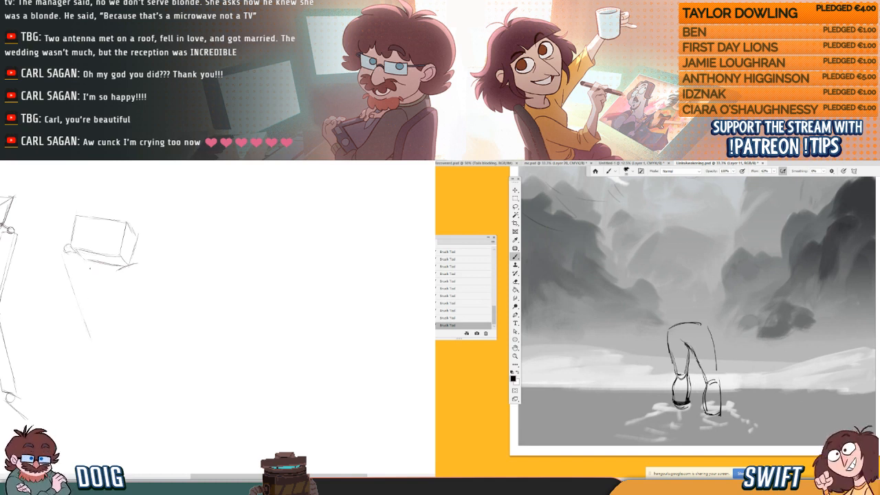
# - Complete the second robot's left upper leg as a slanted cylinder with a right edge and a rounded lower end
pyautogui.moveTo(97, 303); pyautogui.dragTo(106, 333)
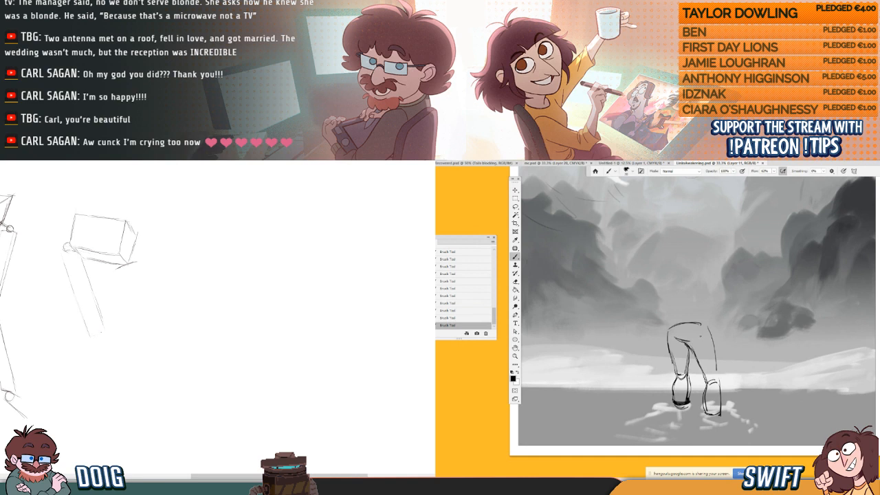
pyautogui.moveTo(90, 336)
pyautogui.mouseDown()
pyautogui.moveTo(104, 331)
pyautogui.moveTo(96, 334)
pyautogui.moveTo(88, 281)
pyautogui.mouseUp()
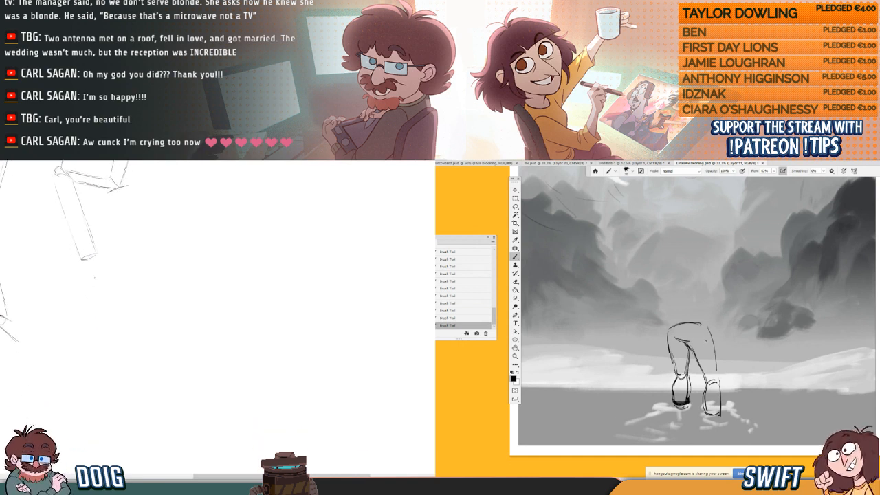
pyautogui.moveTo(83, 235); pyautogui.dragTo(85, 280)
pyautogui.moveTo(79, 210); pyautogui.dragTo(78, 254)
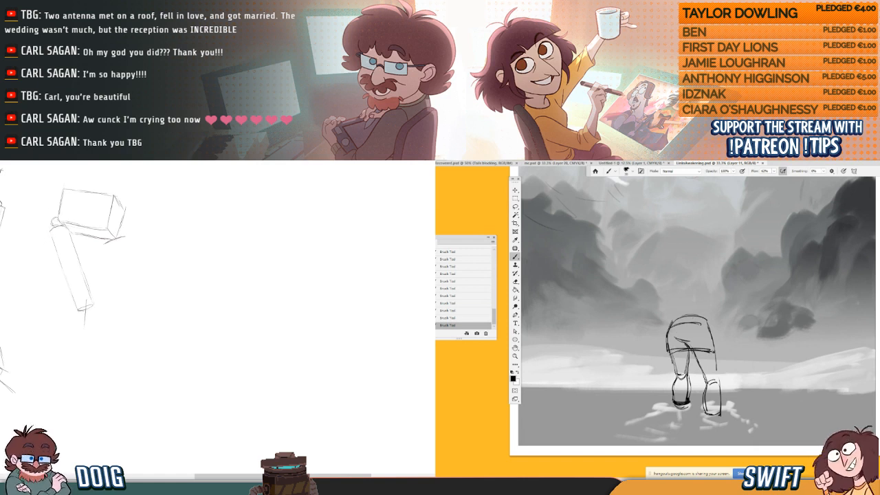
# - Strengthen the left edge of the second robot's left upper leg and the inner edge of the figure's left leg
pyautogui.moveTo(53, 242); pyautogui.dragTo(77, 306)
pyautogui.moveTo(687, 351); pyautogui.dragTo(685, 378)
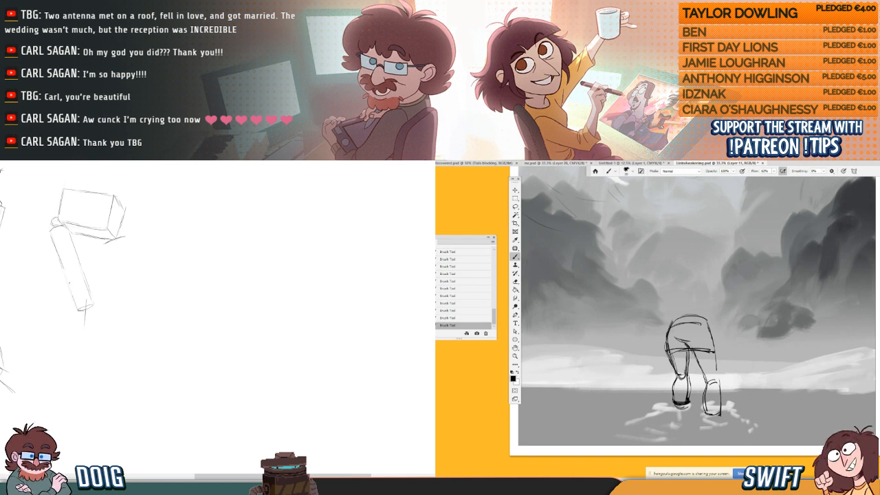
pyautogui.moveTo(53, 238); pyautogui.dragTo(67, 273)
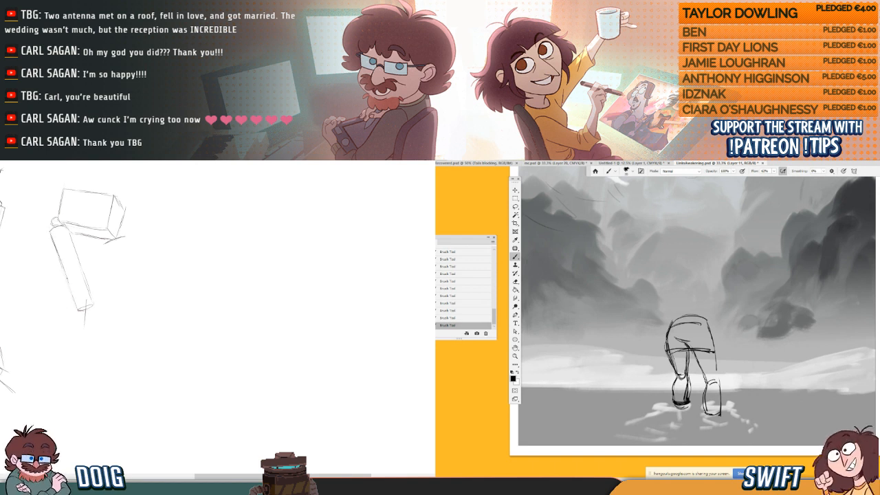
pyautogui.moveTo(686, 377); pyautogui.dragTo(689, 400)
pyautogui.moveTo(69, 283); pyautogui.dragTo(76, 305)
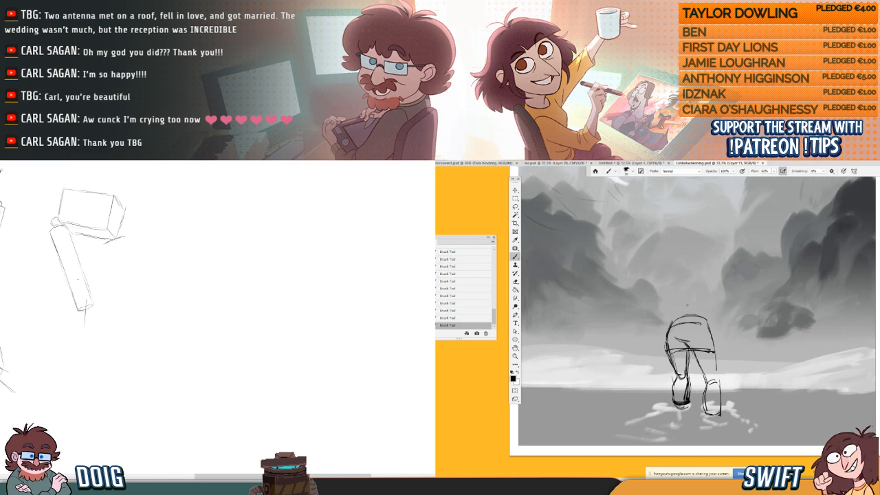
pyautogui.moveTo(97, 262)
pyautogui.mouseDown()
pyautogui.moveTo(89, 263)
pyautogui.moveTo(106, 266)
pyautogui.mouseUp()
# - Lasso the figure's hips and right leg, rotate them slightly clockwise with Free Transform, and deselect
pyautogui.press('l')
pyautogui.moveTo(651, 350)
pyautogui.mouseDown()
pyautogui.moveTo(722, 290)
pyautogui.moveTo(701, 411)
pyautogui.moveTo(690, 352)
pyautogui.mouseUp()
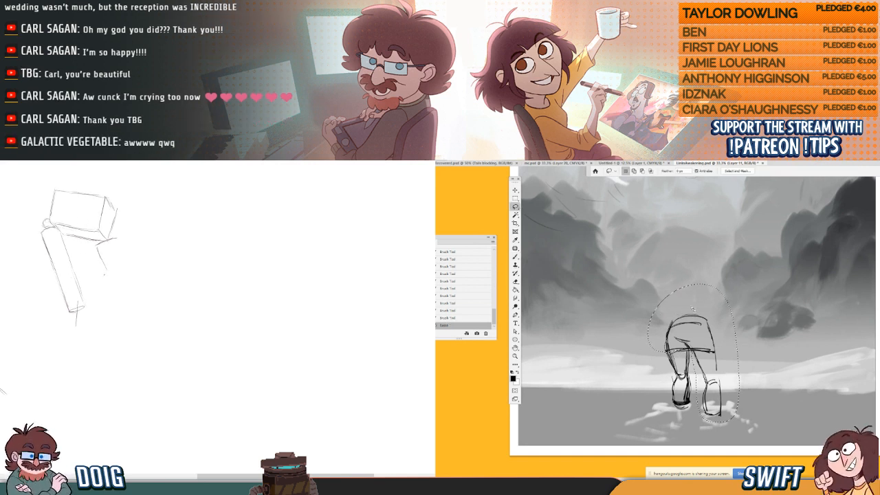
pyautogui.moveTo(101, 298)
pyautogui.mouseDown()
pyautogui.moveTo(103, 231)
pyautogui.moveTo(90, 290)
pyautogui.mouseUp()
pyautogui.hotkey('ctrl', 't')
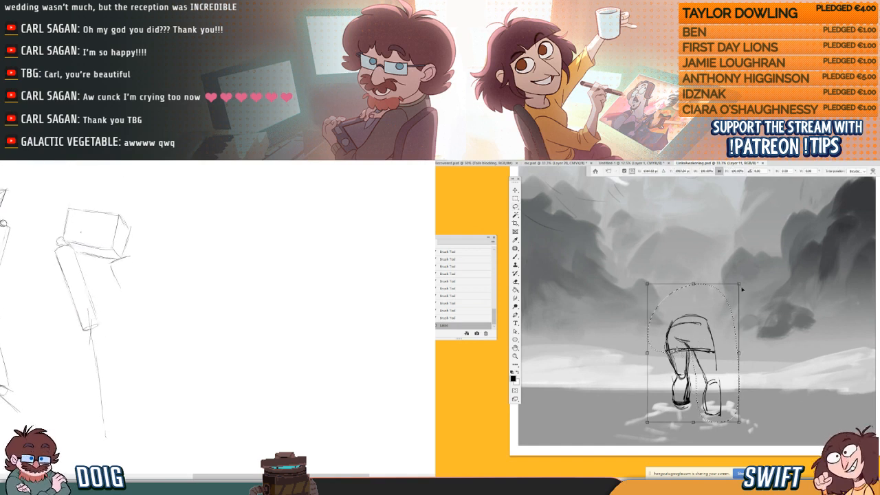
pyautogui.moveTo(748, 289); pyautogui.dragTo(750, 293)
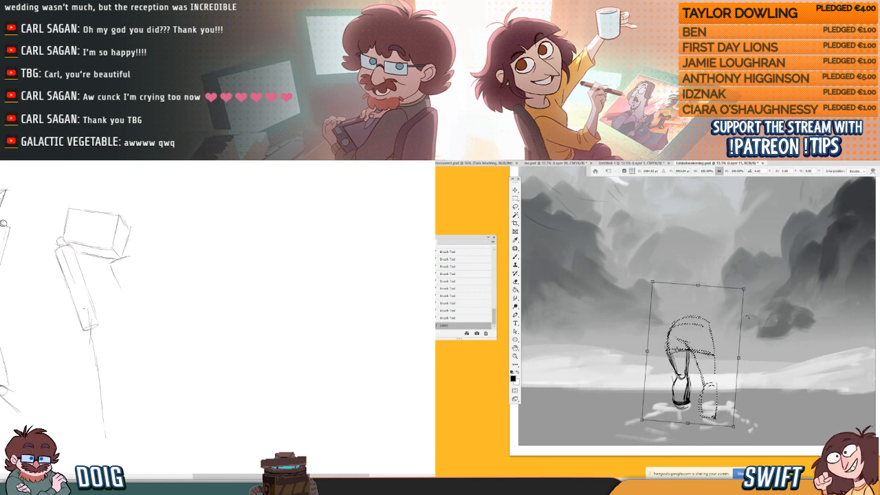
pyautogui.moveTo(73, 277)
pyautogui.mouseDown()
pyautogui.moveTo(88, 320)
pyautogui.moveTo(122, 288)
pyautogui.mouseUp()
pyautogui.press('Return')
pyautogui.moveTo(114, 260)
pyautogui.mouseDown()
pyautogui.moveTo(142, 323)
pyautogui.moveTo(182, 302)
pyautogui.mouseUp()
pyautogui.hotkey('ctrl', 'd')
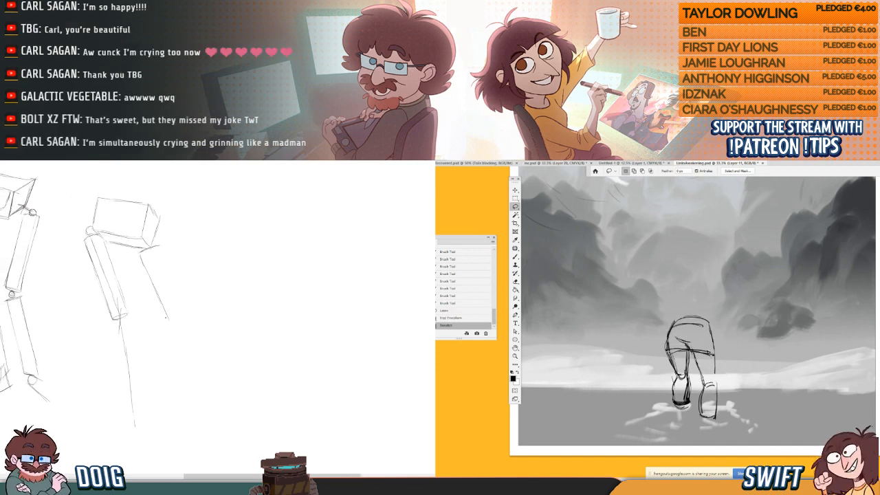
# - Complete the second robot's right upper leg as a slanted cylinder and lasso the figure's right leg for Free Transform
pyautogui.moveTo(141, 253)
pyautogui.mouseDown()
pyautogui.moveTo(168, 318)
pyautogui.moveTo(182, 311)
pyautogui.mouseUp()
pyautogui.moveTo(692, 399)
pyautogui.mouseDown()
pyautogui.moveTo(697, 418)
pyautogui.moveTo(737, 396)
pyautogui.mouseUp()
pyautogui.hotkey('ctrl', 'd')
pyautogui.moveTo(719, 358)
pyautogui.mouseDown()
pyautogui.moveTo(694, 384)
pyautogui.moveTo(696, 424)
pyautogui.moveTo(724, 428)
pyautogui.moveTo(736, 388)
pyautogui.mouseUp()
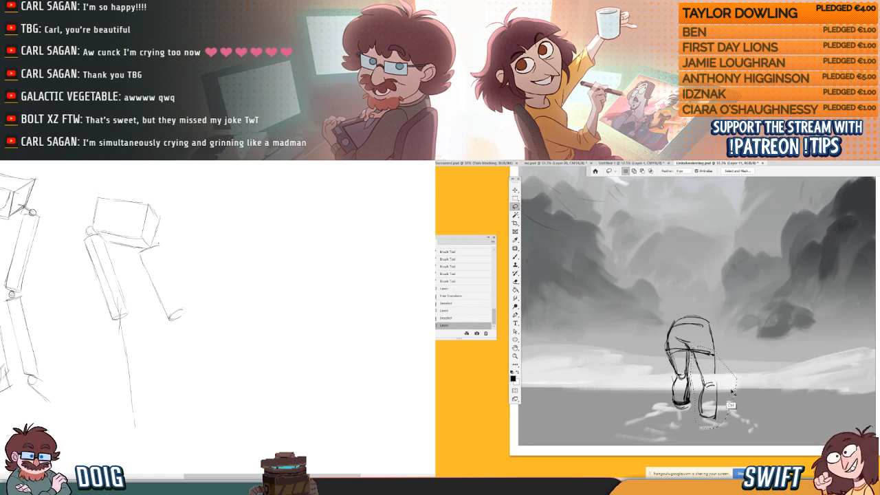
pyautogui.moveTo(160, 246); pyautogui.dragTo(181, 307)
pyautogui.hotkey('ctrl', 't')
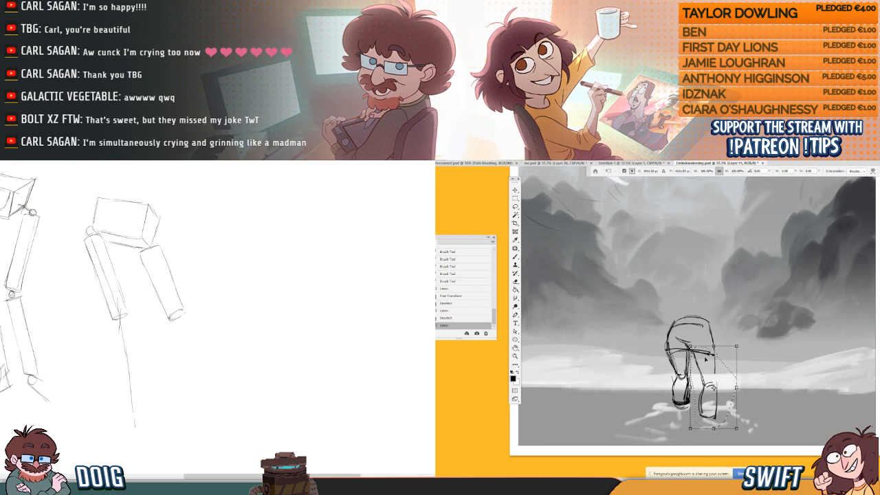
# - Rotate the figure's right leg slightly counterclockwise, stretch it a little downward, apply the transform and deselect
pyautogui.moveTo(714, 387)
pyautogui.mouseDown()
pyautogui.moveTo(701, 352)
pyautogui.moveTo(693, 353)
pyautogui.moveTo(743, 340)
pyautogui.mouseUp()
pyautogui.moveTo(156, 267); pyautogui.dragTo(163, 247)
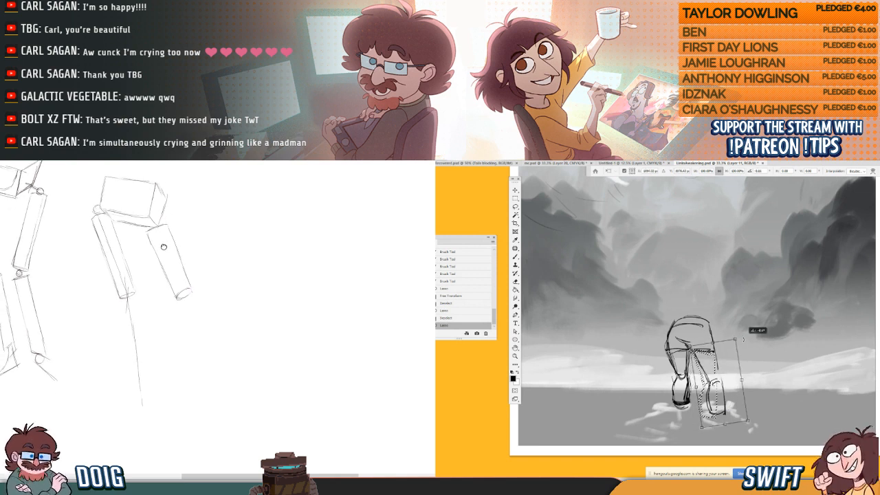
pyautogui.moveTo(743, 339); pyautogui.dragTo(743, 343)
pyautogui.moveTo(151, 306); pyautogui.dragTo(158, 282)
pyautogui.moveTo(721, 426); pyautogui.dragTo(726, 435)
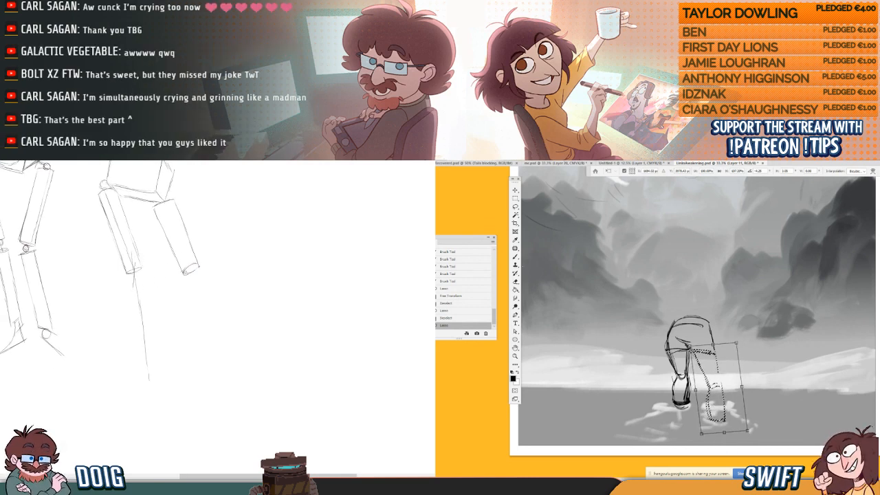
pyautogui.press('Return')
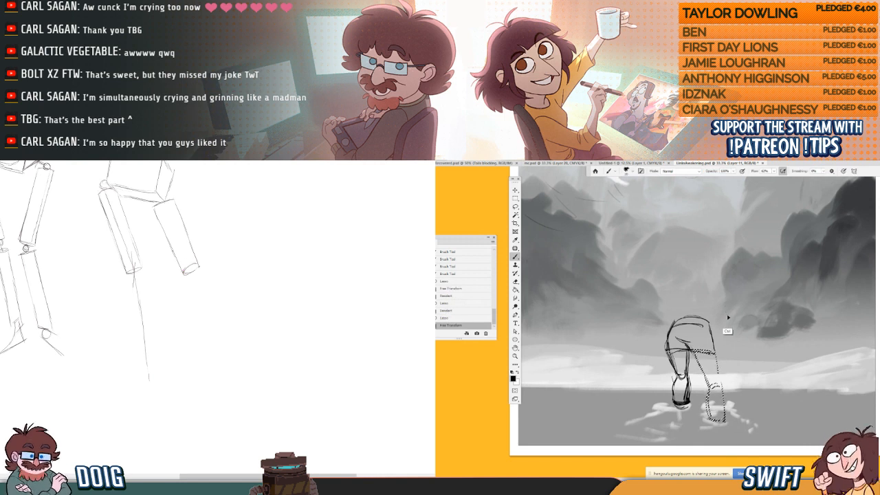
pyautogui.hotkey('ctrl', 'd')
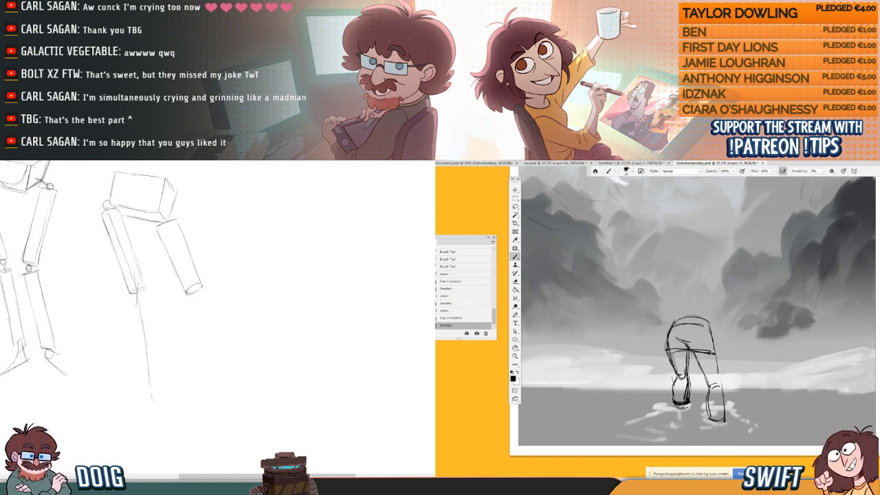
# - Draw a waistband across the top of the figure's hips and mark knee joints below the second robot's upper legs
pyautogui.moveTo(674, 325); pyautogui.dragTo(694, 322)
pyautogui.moveTo(674, 324); pyautogui.dragTo(710, 321)
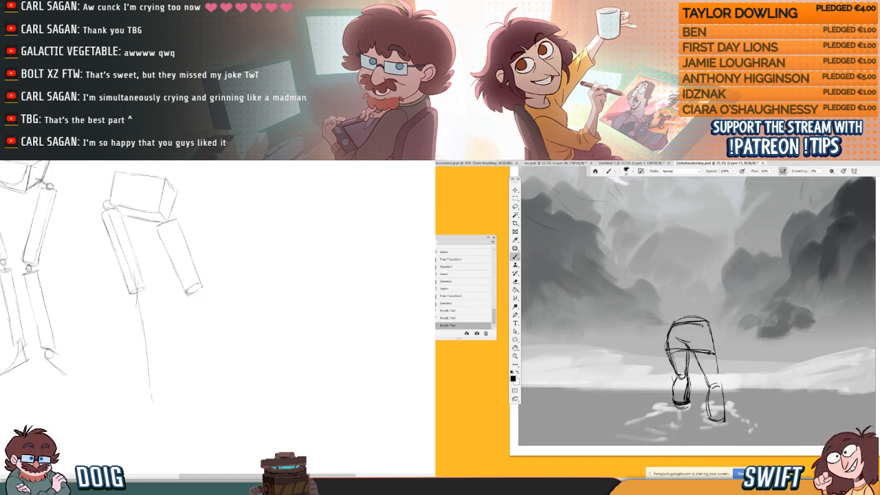
pyautogui.moveTo(178, 293)
pyautogui.mouseDown()
pyautogui.moveTo(197, 300)
pyautogui.moveTo(199, 291)
pyautogui.mouseUp()
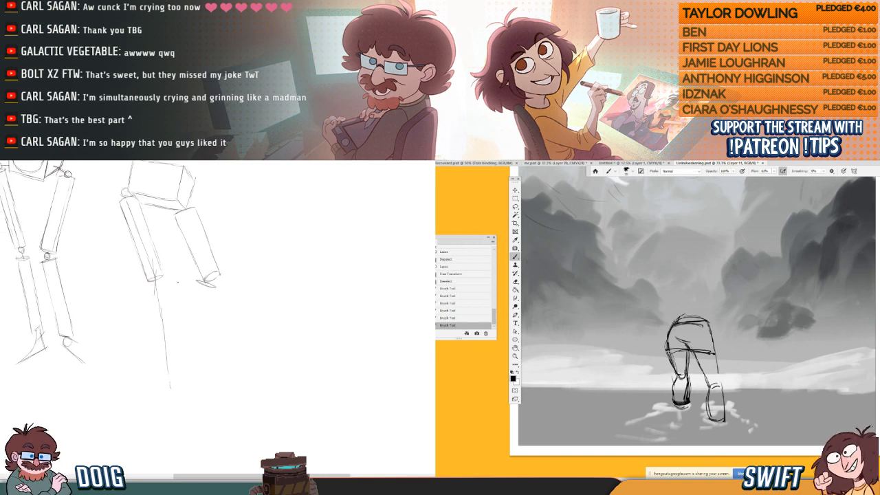
pyautogui.moveTo(676, 317); pyautogui.dragTo(703, 317)
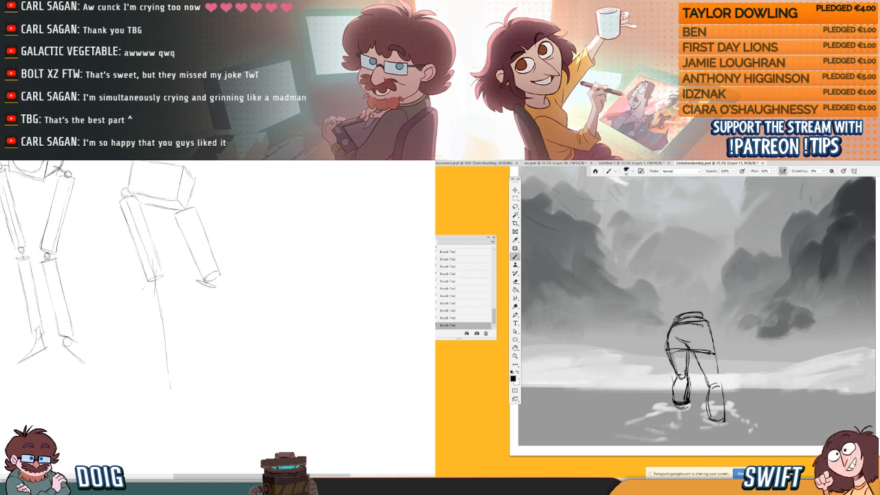
pyautogui.moveTo(143, 288); pyautogui.dragTo(162, 283)
pyautogui.moveTo(675, 319); pyautogui.dragTo(707, 316)
pyautogui.moveTo(163, 277); pyautogui.dragTo(138, 302)
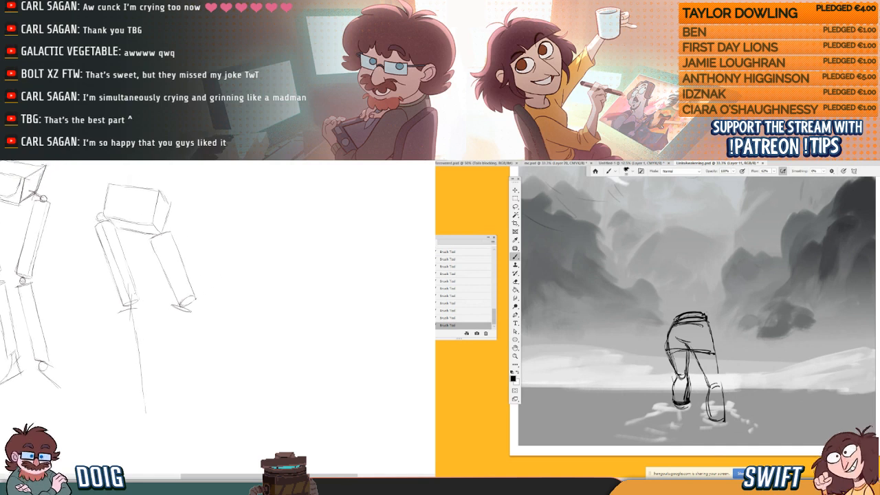
# - Sketch the second robot's left lower leg as a tapering cylinder and add a cross line and stronger right edge to the figure's hips
pyautogui.moveTo(673, 327)
pyautogui.mouseDown()
pyautogui.moveTo(667, 351)
pyautogui.moveTo(710, 351)
pyautogui.mouseUp()
pyautogui.moveTo(120, 313); pyautogui.dragTo(130, 356)
pyautogui.moveTo(708, 338); pyautogui.dragTo(710, 348)
pyautogui.moveTo(131, 356); pyautogui.dragTo(138, 391)
pyautogui.moveTo(669, 340)
pyautogui.mouseDown()
pyautogui.moveTo(712, 336)
pyautogui.moveTo(708, 328)
pyautogui.moveTo(710, 341)
pyautogui.mouseUp()
pyautogui.moveTo(153, 366); pyautogui.dragTo(150, 361)
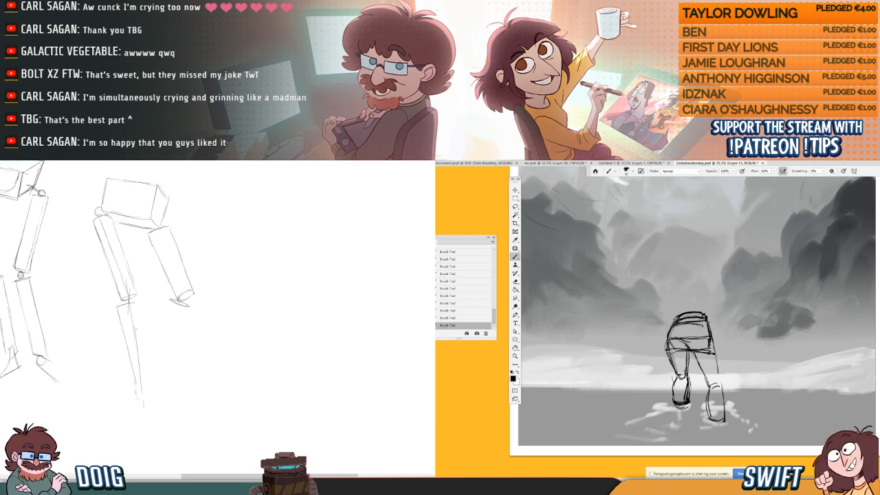
pyautogui.moveTo(136, 399); pyautogui.dragTo(150, 376)
pyautogui.moveTo(690, 346); pyautogui.dragTo(711, 348)
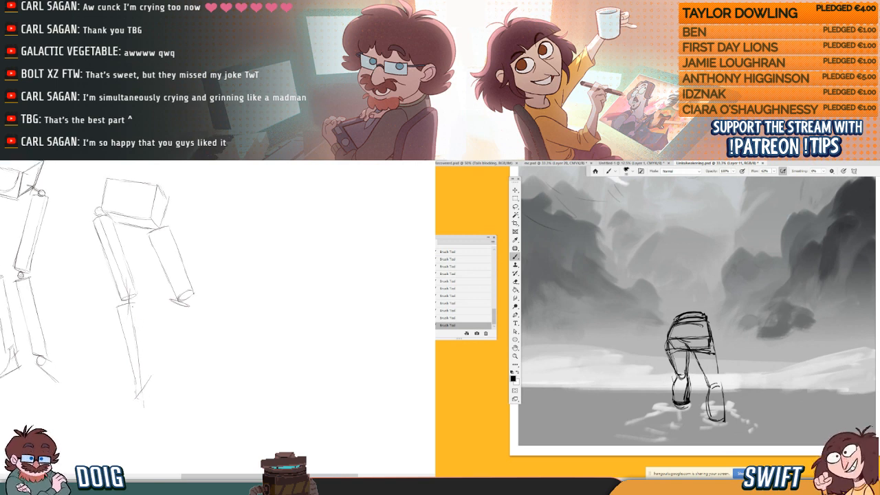
pyautogui.moveTo(133, 305); pyautogui.dragTo(143, 342)
pyautogui.moveTo(713, 323); pyautogui.dragTo(708, 347)
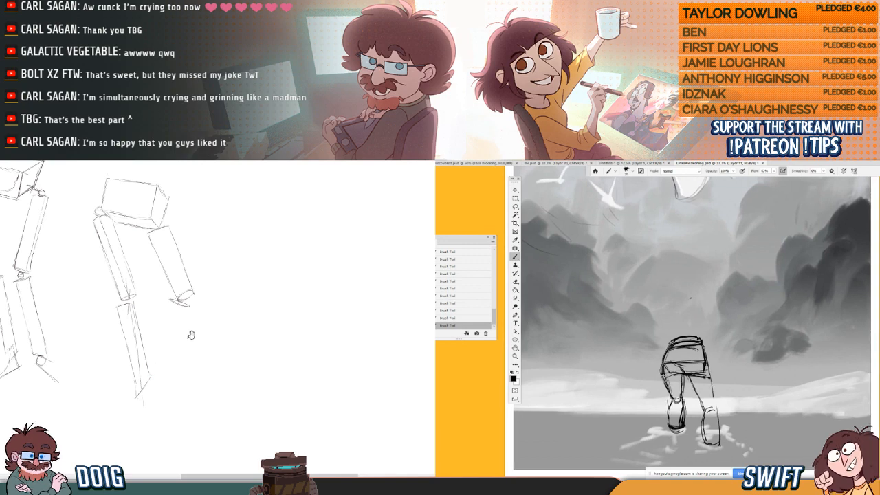
# - Sketch the second robot's right lower leg as a slanted cylinder with a round ankle, and draw the figure's curved shoulder line above the waist
pyautogui.moveTo(191, 335); pyautogui.dragTo(174, 323)
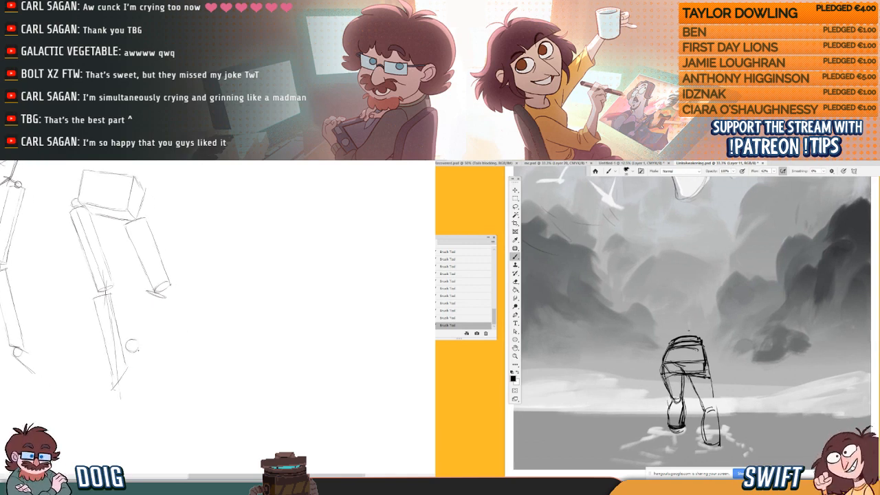
pyautogui.moveTo(153, 310)
pyautogui.mouseDown()
pyautogui.moveTo(164, 280)
pyautogui.moveTo(139, 295)
pyautogui.moveTo(145, 284)
pyautogui.moveTo(132, 314)
pyautogui.mouseUp()
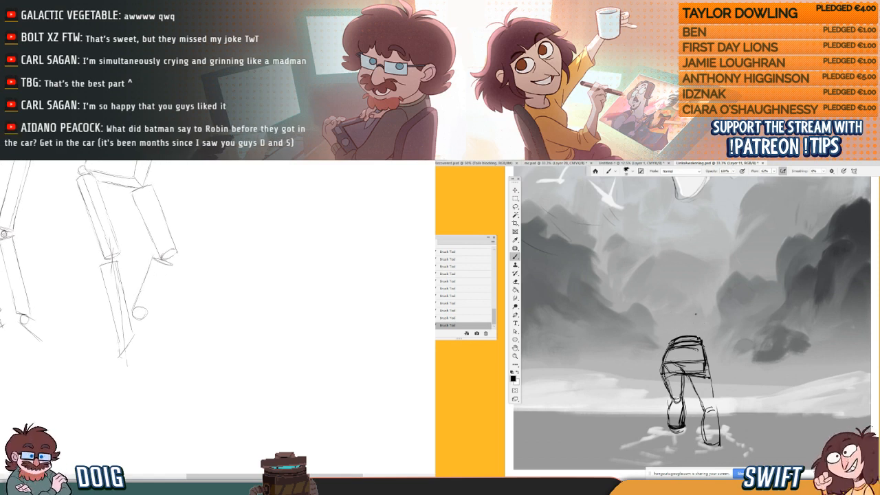
pyautogui.moveTo(691, 311); pyautogui.dragTo(705, 320)
pyautogui.moveTo(133, 311); pyautogui.dragTo(141, 317)
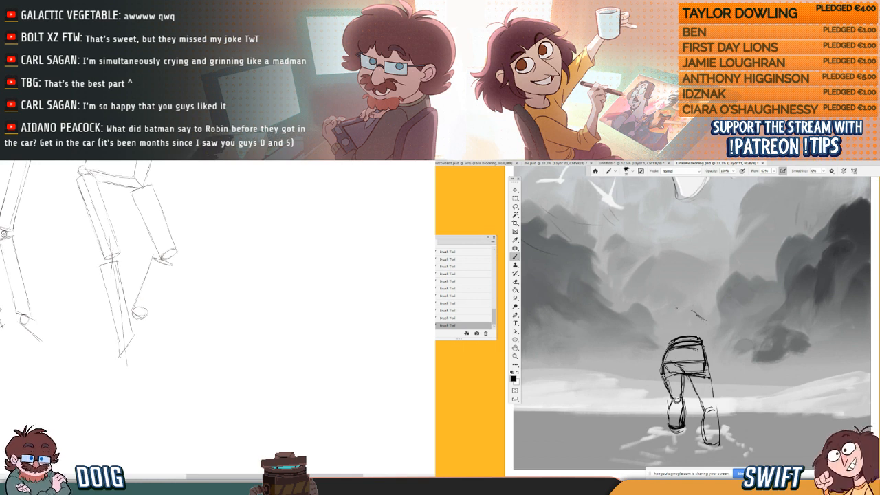
pyautogui.moveTo(669, 311); pyautogui.dragTo(712, 321)
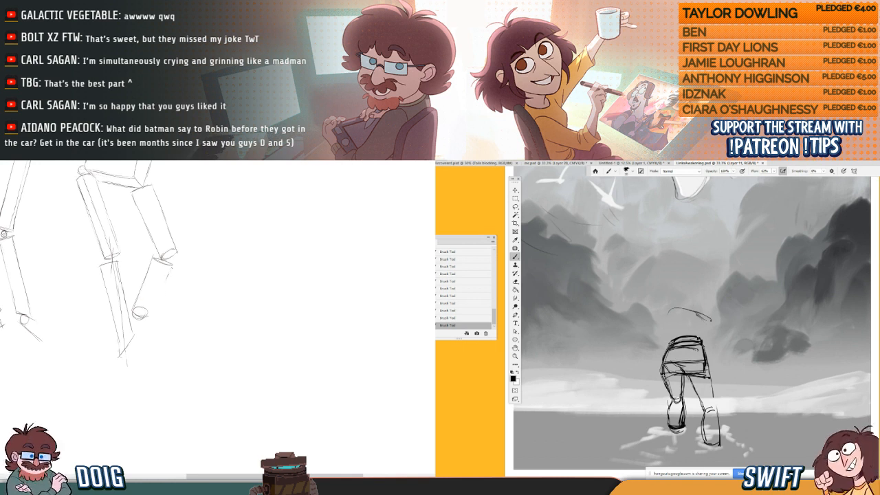
pyautogui.moveTo(170, 270); pyautogui.dragTo(149, 307)
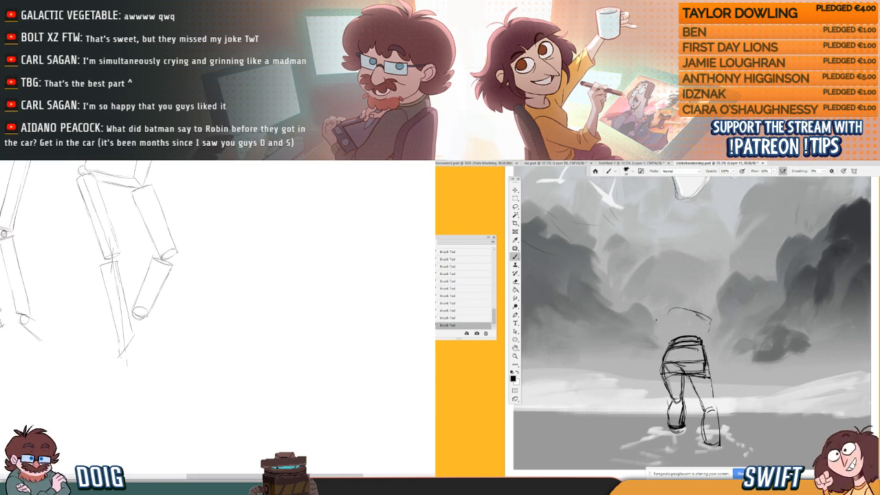
# - Draw the figure's left arm slanting down from the shoulder and reinforce where it joins the shoulder line
pyautogui.moveTo(663, 318)
pyautogui.mouseDown()
pyautogui.moveTo(638, 351)
pyautogui.moveTo(667, 327)
pyautogui.moveTo(639, 345)
pyautogui.mouseUp()
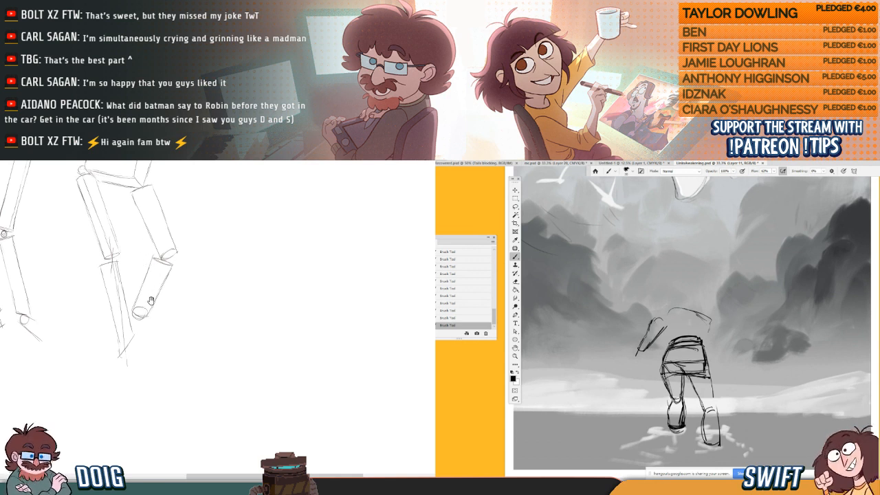
pyautogui.moveTo(151, 300); pyautogui.dragTo(150, 297)
pyautogui.moveTo(645, 350); pyautogui.dragTo(663, 330)
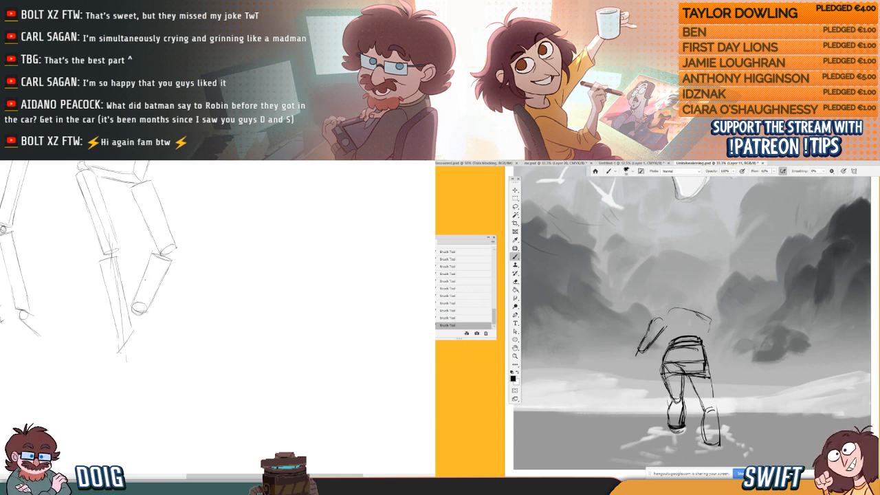
pyautogui.moveTo(150, 268); pyautogui.dragTo(148, 277)
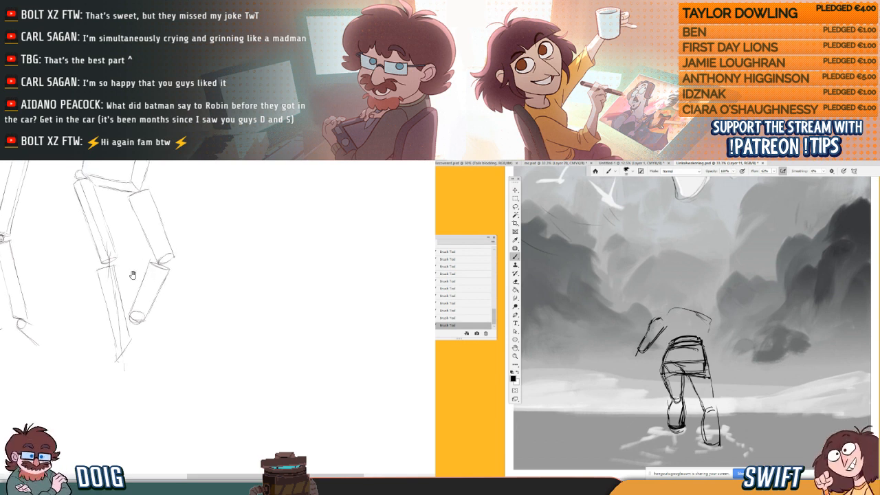
pyautogui.moveTo(132, 275); pyautogui.dragTo(113, 289)
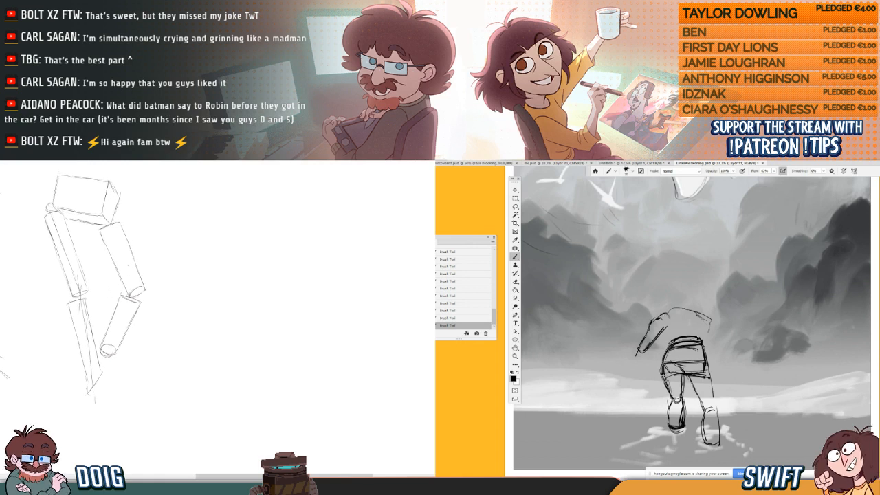
pyautogui.moveTo(663, 315)
pyautogui.mouseDown()
pyautogui.moveTo(664, 329)
pyautogui.moveTo(672, 323)
pyautogui.mouseUp()
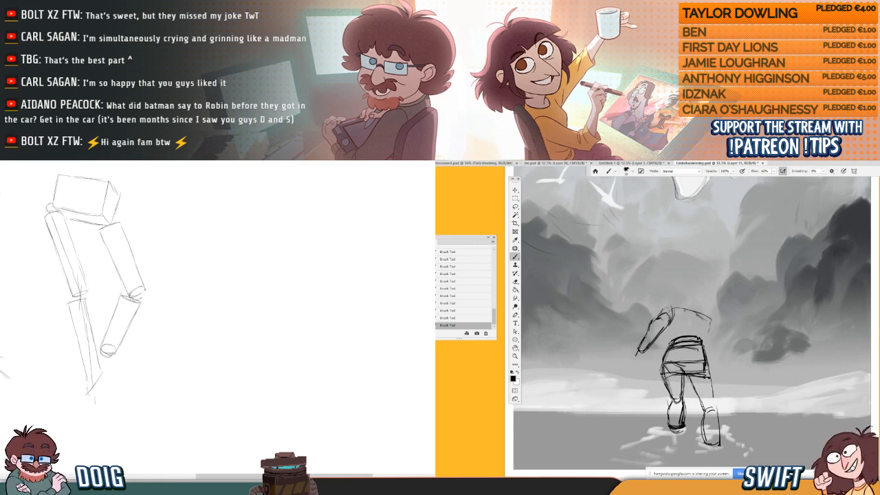
# - Add the figure's inner torso lines and right side, and strengthen the lower edge of the second robot's right upper leg
pyautogui.moveTo(134, 288)
pyautogui.mouseDown()
pyautogui.moveTo(133, 295)
pyautogui.moveTo(143, 287)
pyautogui.mouseUp()
pyautogui.moveTo(687, 310); pyautogui.dragTo(688, 322)
pyautogui.moveTo(112, 296); pyautogui.dragTo(116, 305)
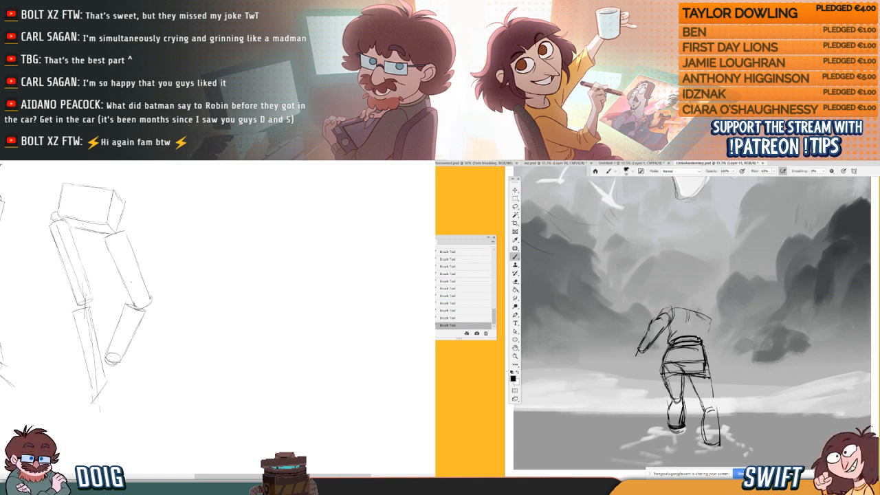
pyautogui.moveTo(131, 282); pyautogui.dragTo(143, 305)
pyautogui.moveTo(709, 323); pyautogui.dragTo(703, 342)
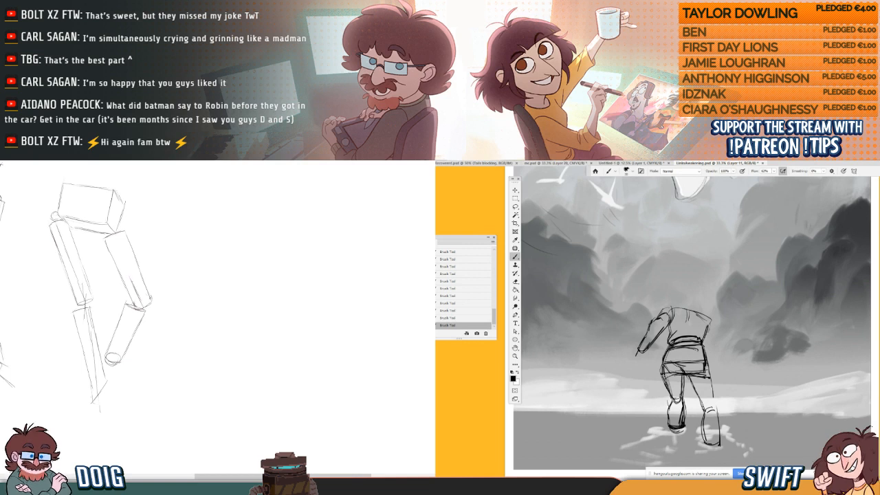
# - Draw the figure's bent right arm, reinforce its shoulder line, and add a round ankle joint to the second robot's left lower leg
pyautogui.scroll(-3, 104, 274)
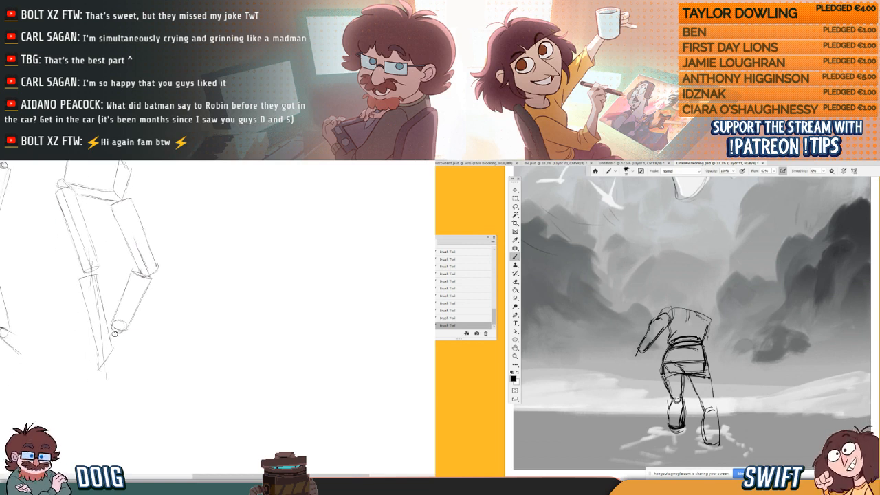
pyautogui.moveTo(712, 342); pyautogui.dragTo(708, 350)
pyautogui.moveTo(717, 320); pyautogui.dragTo(720, 336)
pyautogui.moveTo(102, 342); pyautogui.dragTo(104, 352)
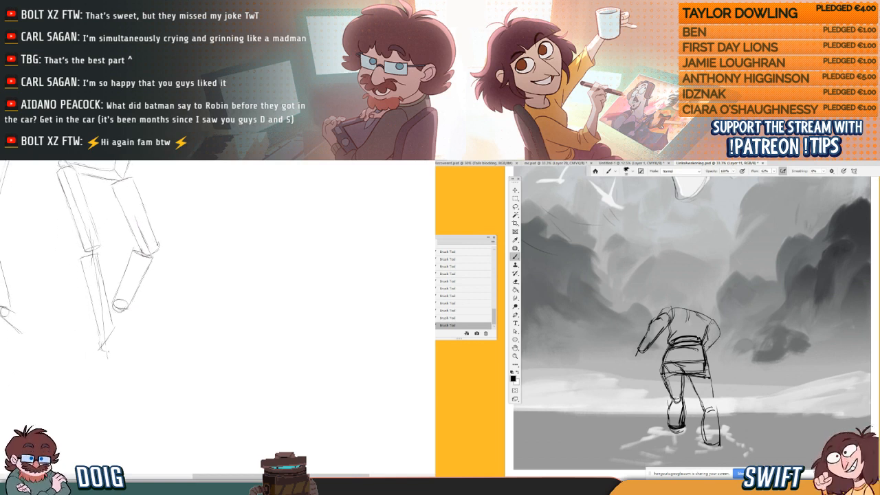
pyautogui.moveTo(712, 319); pyautogui.dragTo(716, 339)
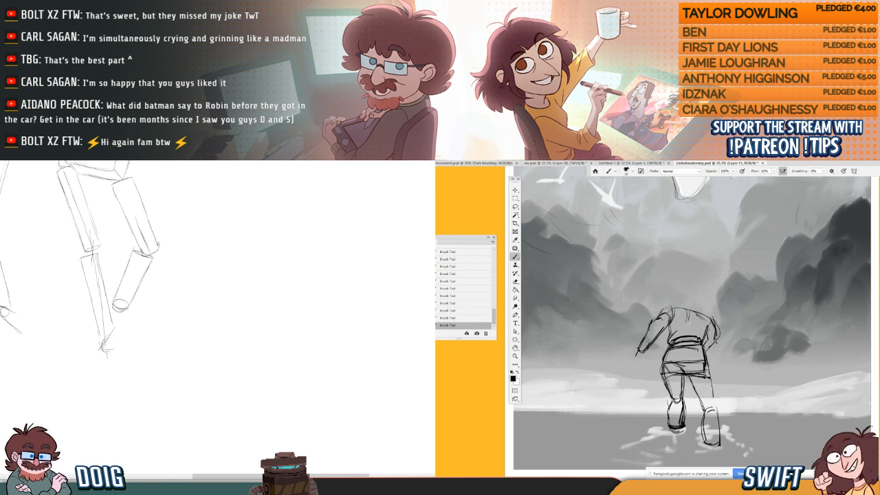
pyautogui.moveTo(103, 339); pyautogui.dragTo(113, 344)
pyautogui.moveTo(716, 345); pyautogui.dragTo(705, 354)
pyautogui.moveTo(661, 310)
pyautogui.mouseDown()
pyautogui.moveTo(688, 303)
pyautogui.moveTo(719, 320)
pyautogui.mouseUp()
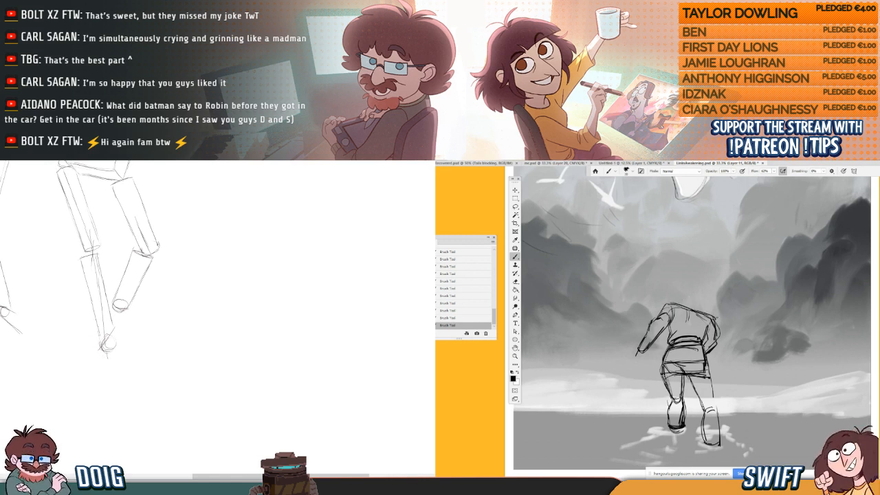
pyautogui.moveTo(102, 339); pyautogui.dragTo(114, 344)
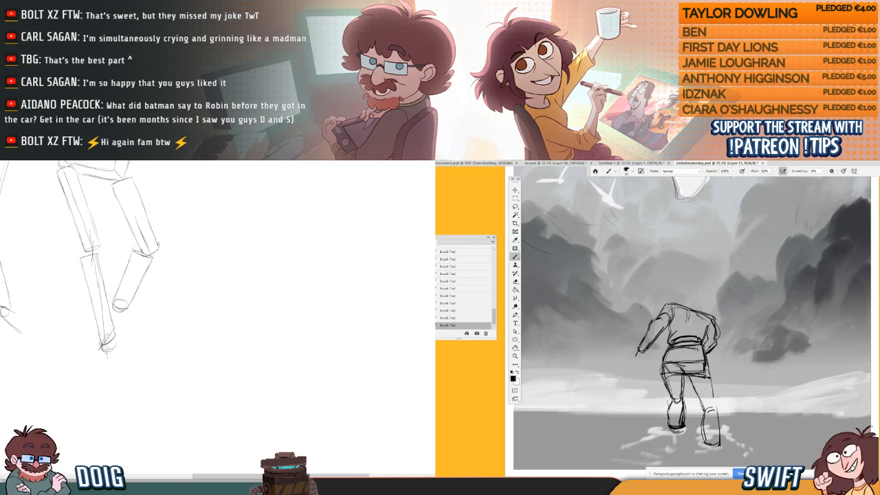
# - Lasso the figure's torso and arms, rotate them slightly counterclockwise with Free Transform, apply it and return to the Brush tool
pyautogui.scroll(-2, 80, 261)
pyautogui.press('l')
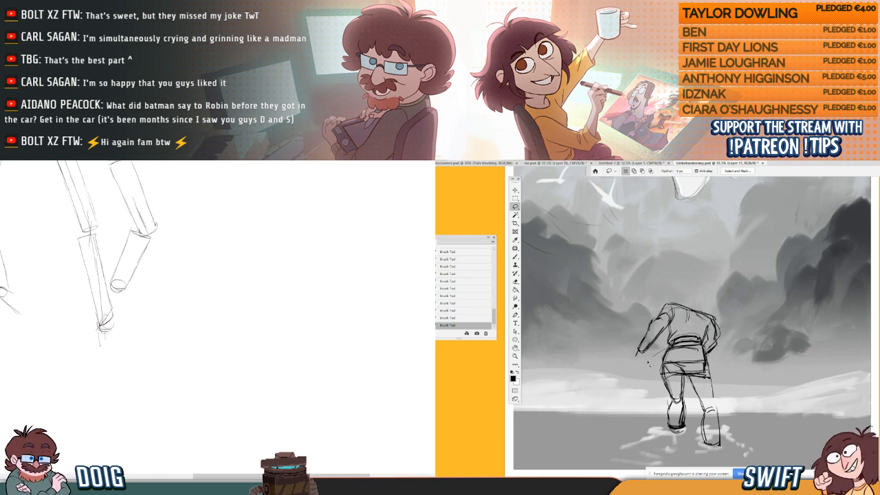
pyautogui.moveTo(648, 364)
pyautogui.mouseDown()
pyautogui.moveTo(741, 309)
pyautogui.moveTo(739, 352)
pyautogui.mouseUp()
pyautogui.press('ctrl')
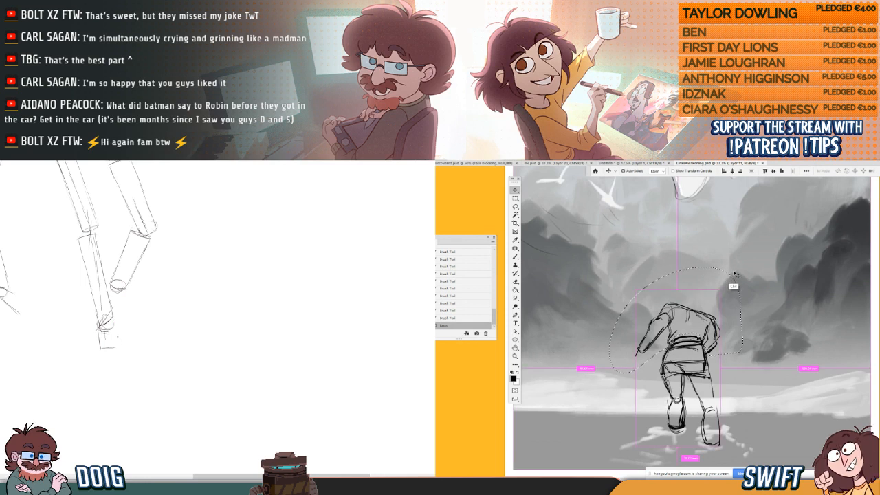
pyautogui.hotkey('ctrl', 't')
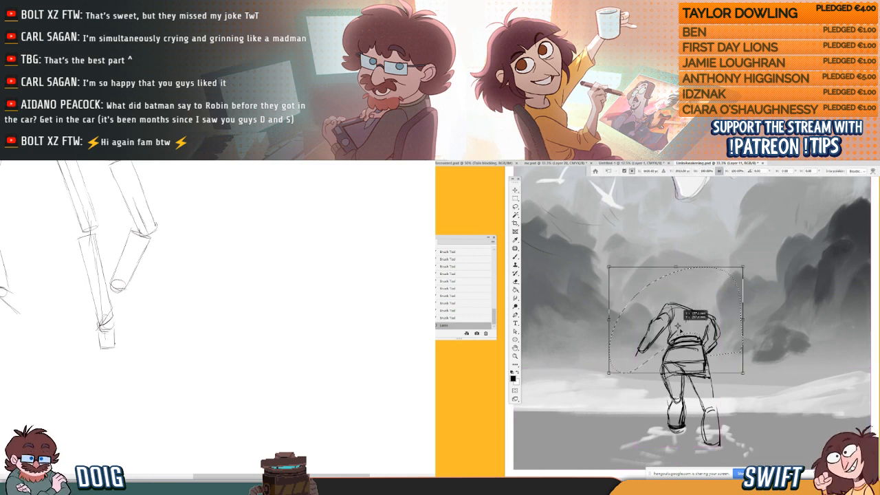
pyautogui.moveTo(748, 273); pyautogui.dragTo(723, 287)
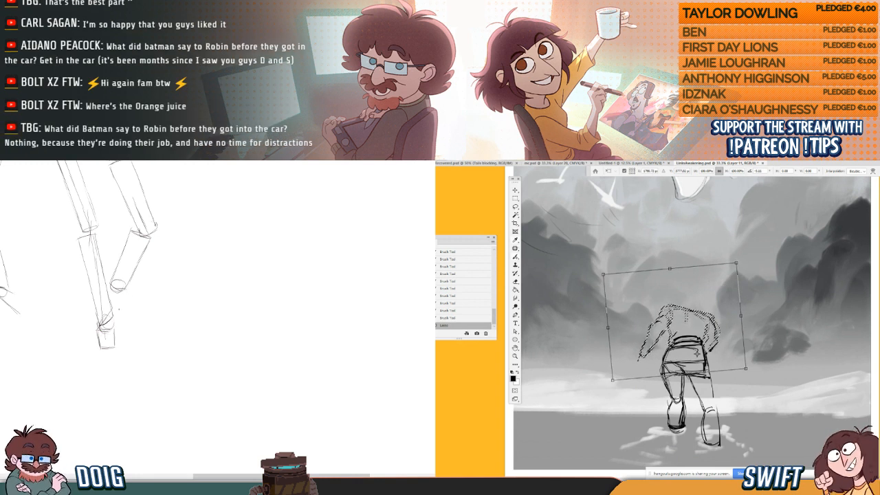
pyautogui.click(514, 256)
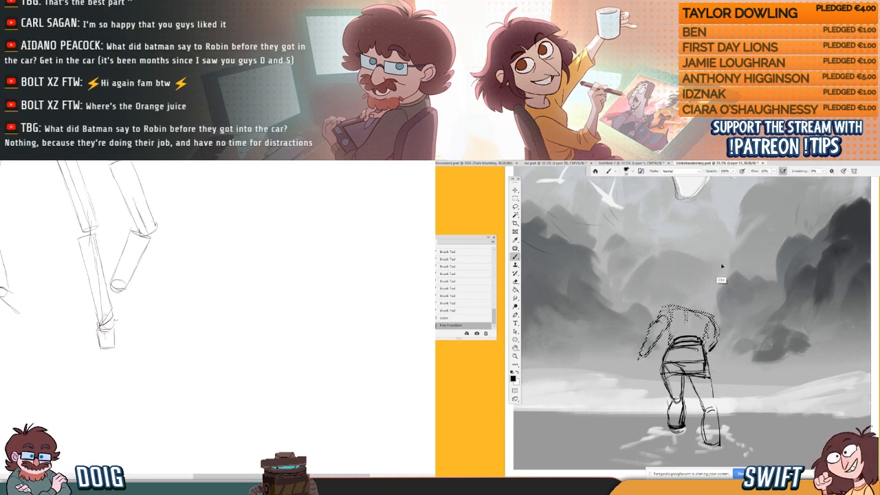
# - Deselect the torso, draw the figure's head with a windblown cap tail, and add side lines to the second robot's straight-leg foot block
pyautogui.hotkey('ctrl', 'd')
pyautogui.moveTo(683, 301)
pyautogui.mouseDown()
pyautogui.moveTo(682, 287)
pyautogui.moveTo(701, 288)
pyautogui.moveTo(701, 310)
pyautogui.mouseUp()
pyautogui.moveTo(120, 320); pyautogui.dragTo(118, 340)
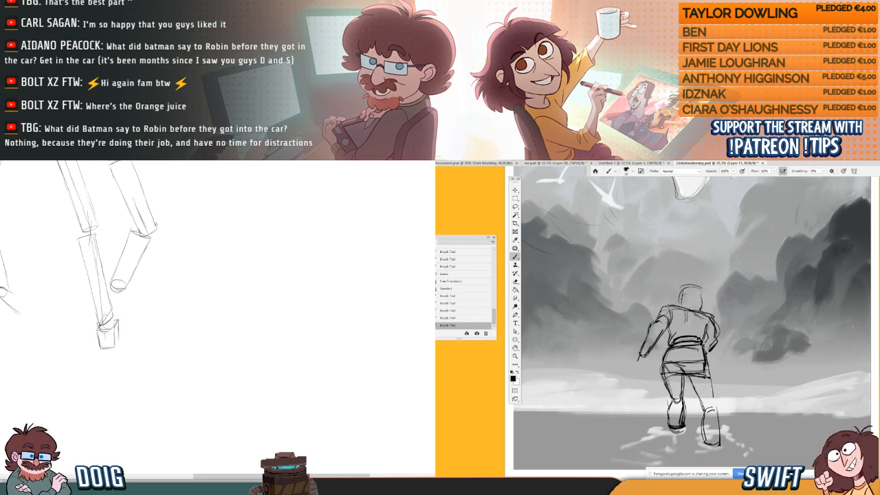
pyautogui.moveTo(680, 306)
pyautogui.mouseDown()
pyautogui.moveTo(697, 293)
pyautogui.moveTo(700, 310)
pyautogui.mouseUp()
pyautogui.moveTo(121, 324); pyautogui.dragTo(122, 322)
pyautogui.moveTo(680, 296)
pyautogui.mouseDown()
pyautogui.moveTo(701, 302)
pyautogui.moveTo(680, 286)
pyautogui.moveTo(687, 283)
pyautogui.moveTo(731, 297)
pyautogui.moveTo(718, 300)
pyautogui.mouseUp()
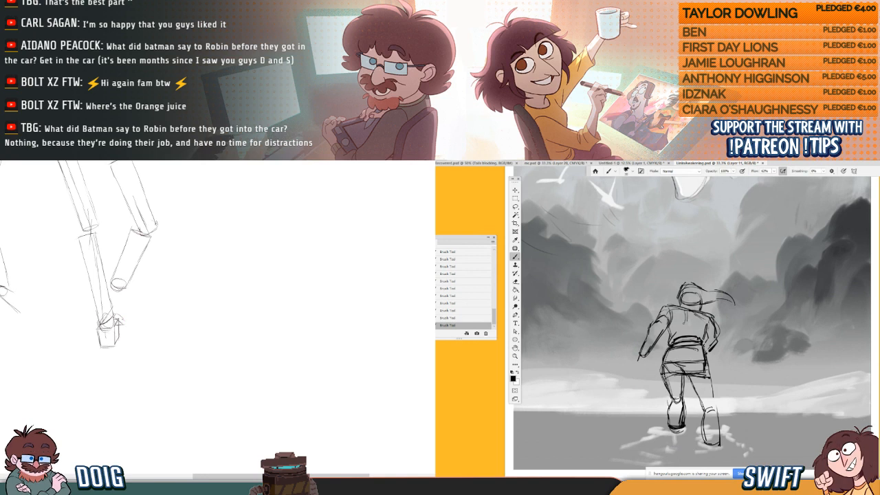
# - Draw the foot of the second robot's bent leg below the round ankle, with a heel block, toe lines and sole line
pyautogui.moveTo(127, 319); pyautogui.dragTo(118, 347)
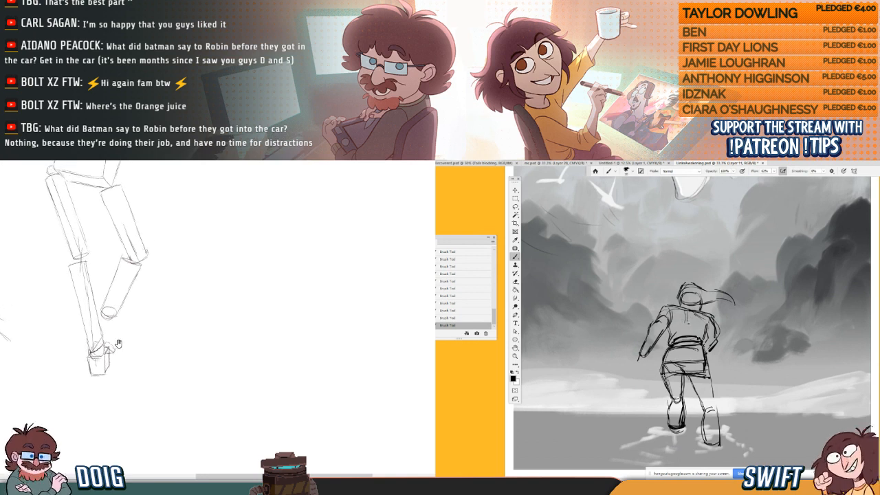
pyautogui.moveTo(114, 300); pyautogui.dragTo(114, 305)
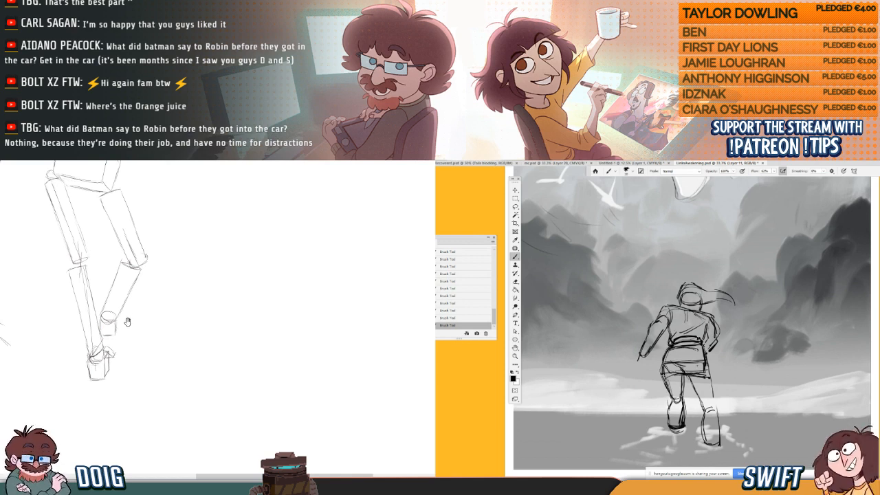
pyautogui.moveTo(127, 322); pyautogui.dragTo(126, 318)
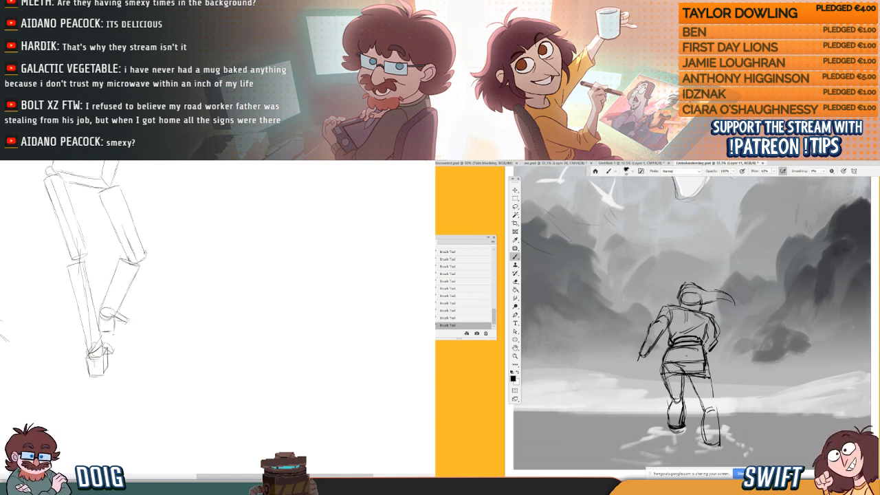
pyautogui.moveTo(111, 336); pyautogui.dragTo(129, 336)
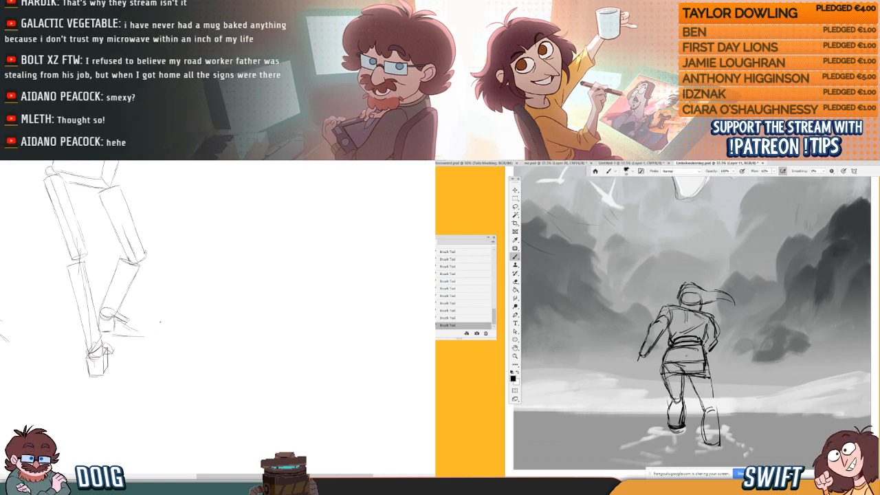
pyautogui.scroll(1, 135, 315)
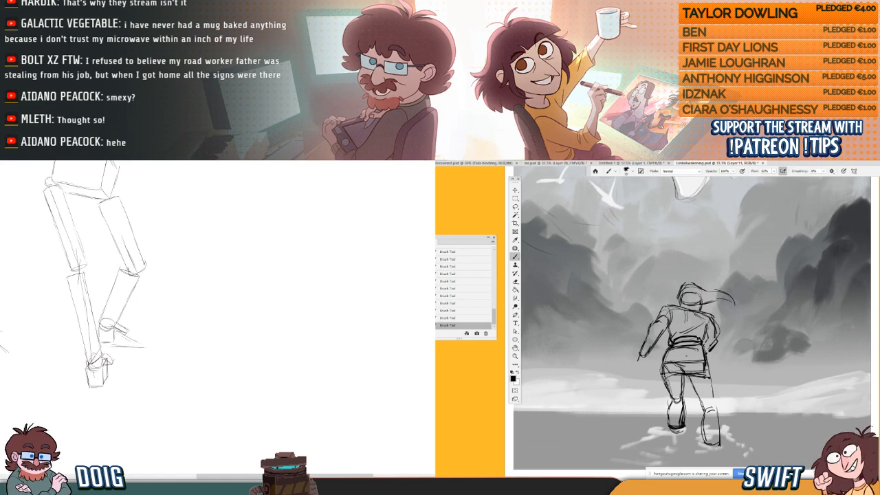
pyautogui.moveTo(98, 331); pyautogui.dragTo(114, 329)
pyautogui.moveTo(115, 330)
pyautogui.mouseDown()
pyautogui.moveTo(121, 310)
pyautogui.moveTo(97, 318)
pyautogui.moveTo(105, 314)
pyautogui.mouseUp()
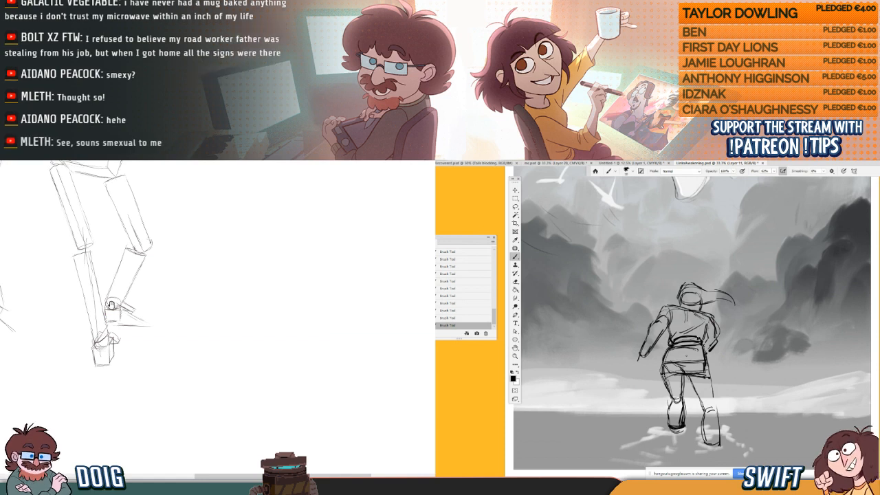
pyautogui.moveTo(104, 293); pyautogui.dragTo(109, 326)
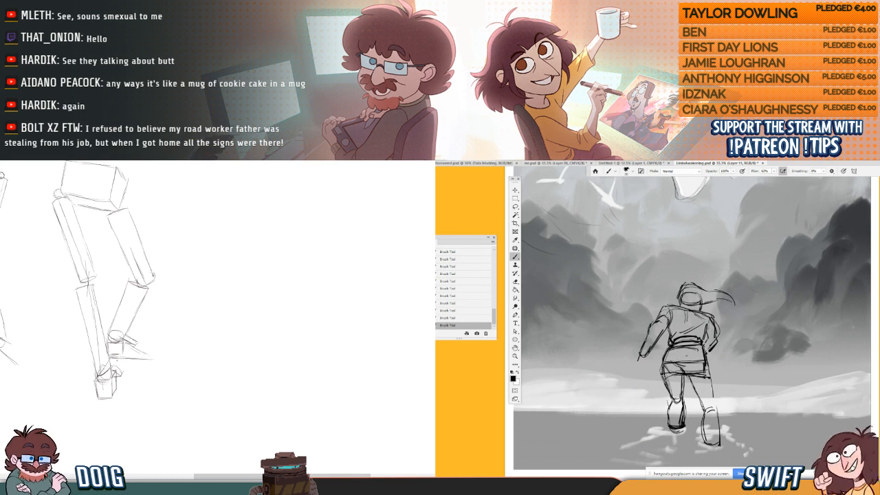
# - Close the knee end of the second robot's bent lower leg with an ellipse to make it a cylinder
pyautogui.moveTo(120, 267); pyautogui.dragTo(122, 355)
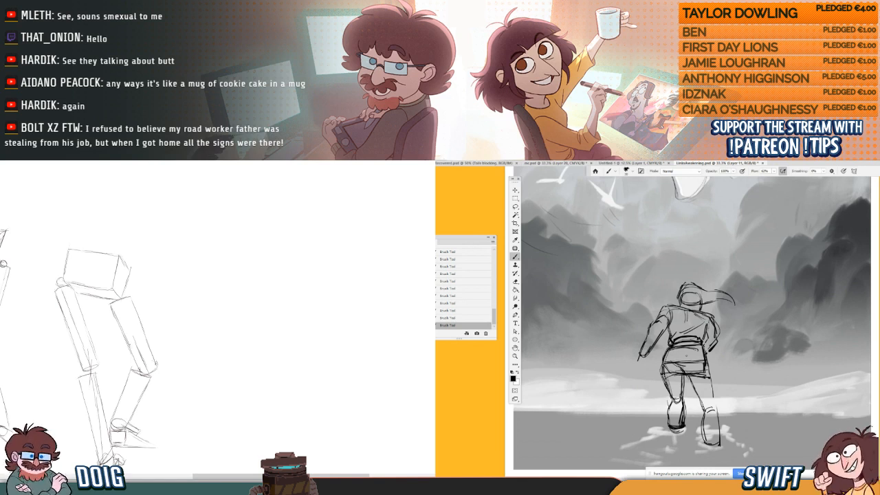
pyautogui.moveTo(126, 320); pyautogui.dragTo(125, 324)
pyautogui.moveTo(114, 269); pyautogui.dragTo(121, 295)
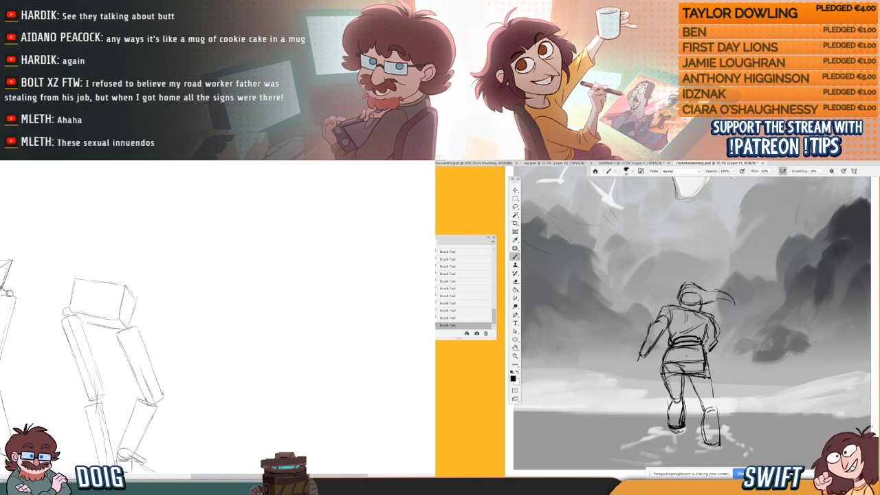
pyautogui.moveTo(135, 305)
pyautogui.mouseDown()
pyautogui.moveTo(135, 293)
pyautogui.moveTo(102, 260)
pyautogui.moveTo(115, 236)
pyautogui.mouseUp()
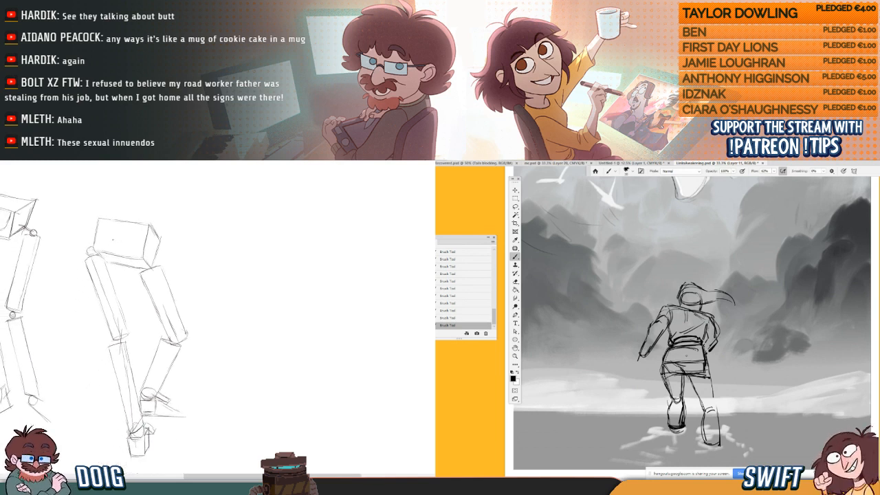
pyautogui.moveTo(166, 350); pyautogui.dragTo(164, 323)
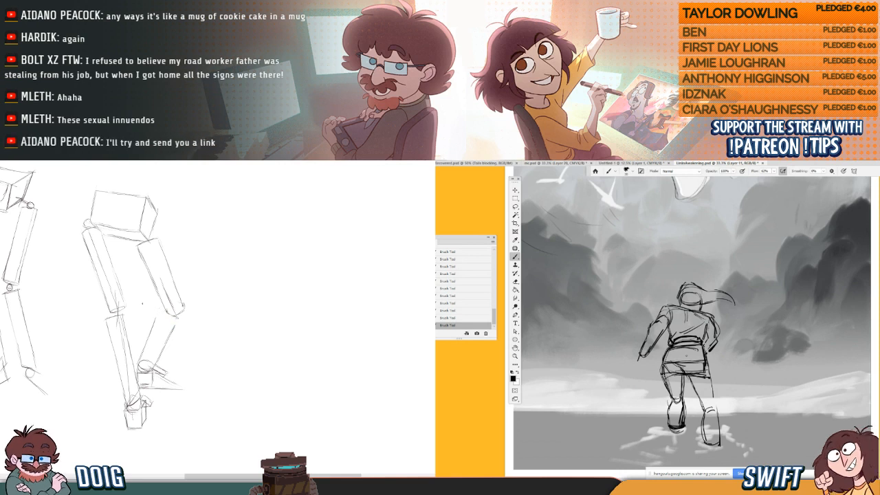
pyautogui.moveTo(164, 314); pyautogui.dragTo(137, 303)
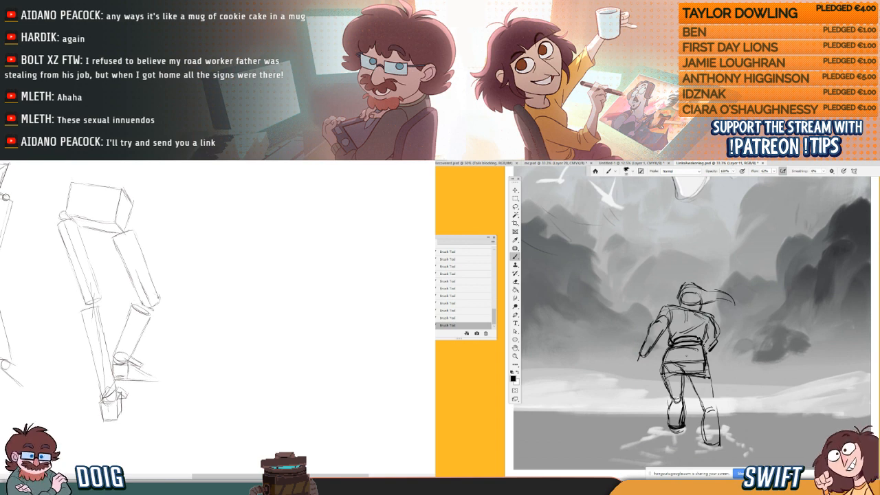
# - Add a V-shaped notch, centre line and short upright line to the second robot's box body, and touch up its raised foot
pyautogui.moveTo(146, 295); pyautogui.dragTo(145, 351)
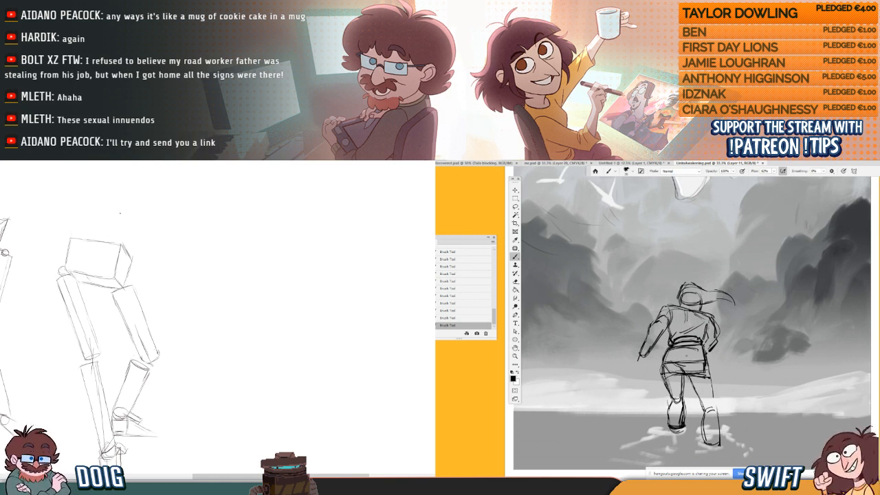
pyautogui.moveTo(109, 258); pyautogui.dragTo(112, 266)
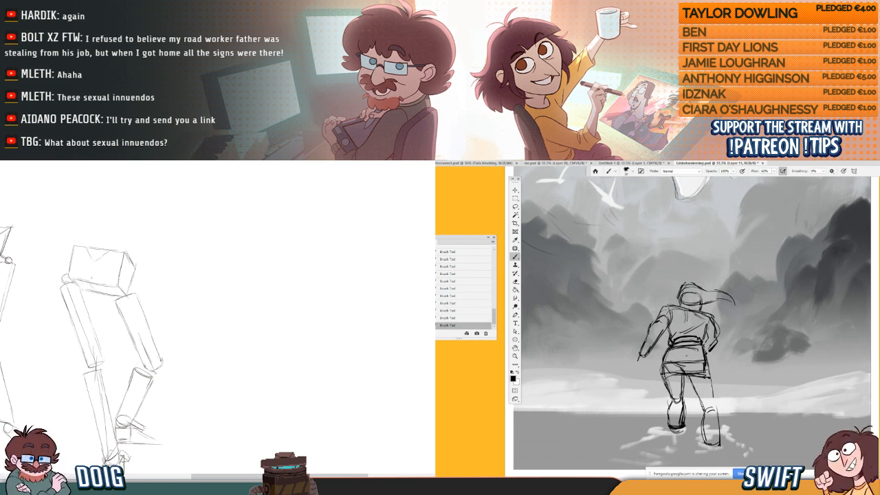
pyautogui.moveTo(96, 260); pyautogui.dragTo(95, 271)
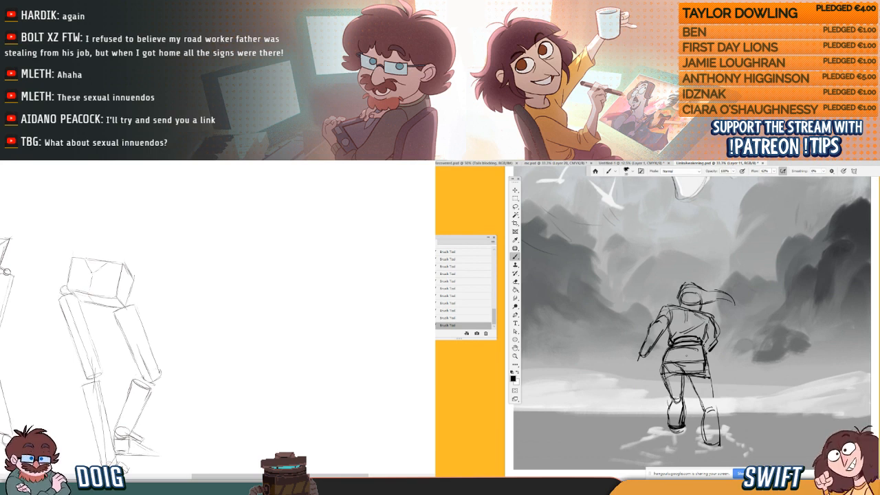
pyautogui.moveTo(100, 255); pyautogui.dragTo(99, 262)
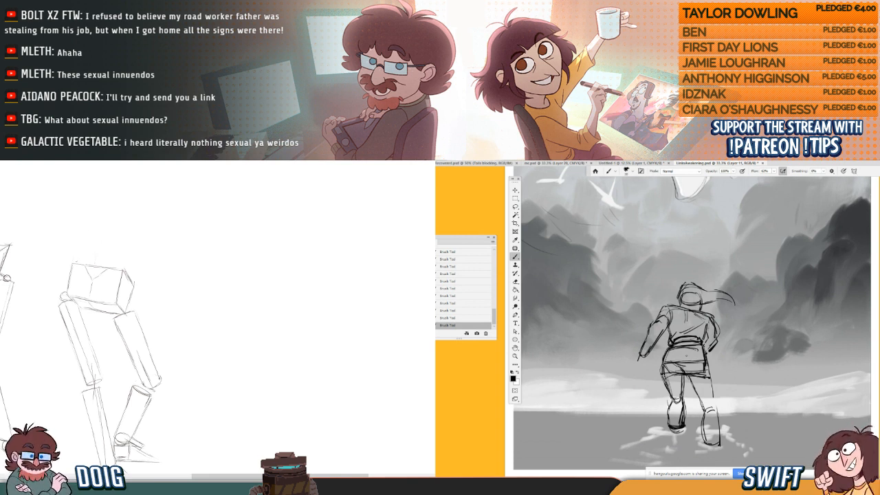
pyautogui.moveTo(101, 254); pyautogui.dragTo(98, 259)
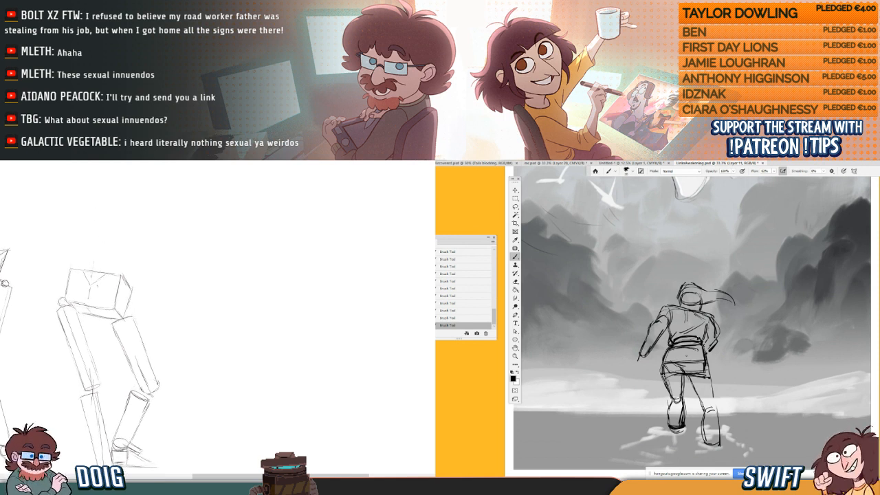
pyautogui.moveTo(94, 272); pyautogui.dragTo(93, 271)
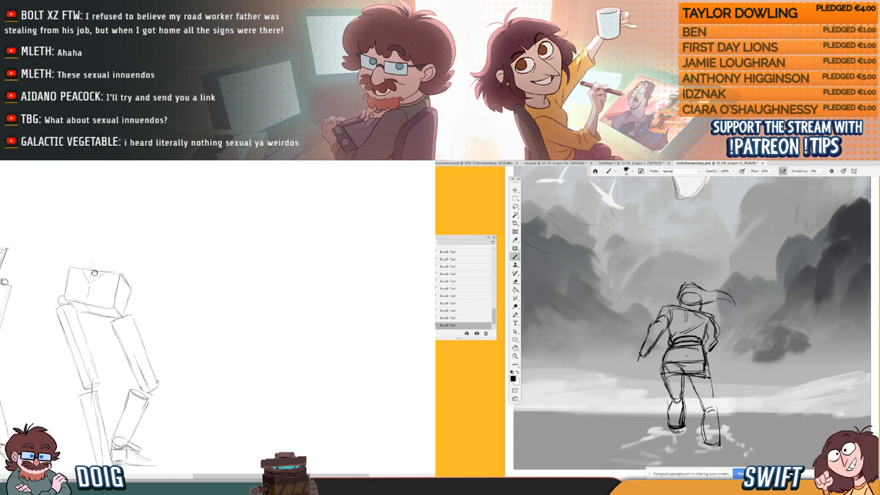
pyautogui.moveTo(114, 450); pyautogui.dragTo(142, 450)
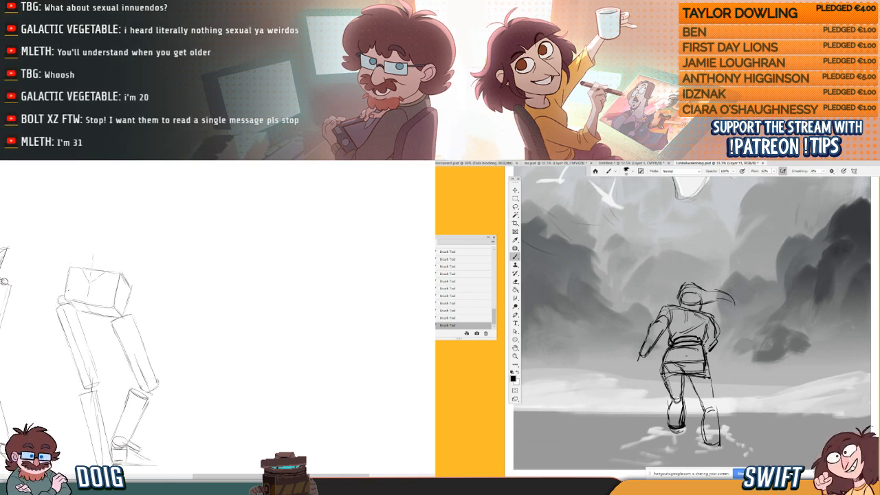
# - Round off the knee end of the second robot's right upper leg, and move the video window off the painting
pyautogui.moveTo(92, 289)
pyautogui.mouseDown()
pyautogui.moveTo(83, 281)
pyautogui.moveTo(92, 277)
pyautogui.moveTo(125, 298)
pyautogui.moveTo(115, 283)
pyautogui.mouseUp()
pyautogui.moveTo(109, 332); pyautogui.dragTo(103, 321)
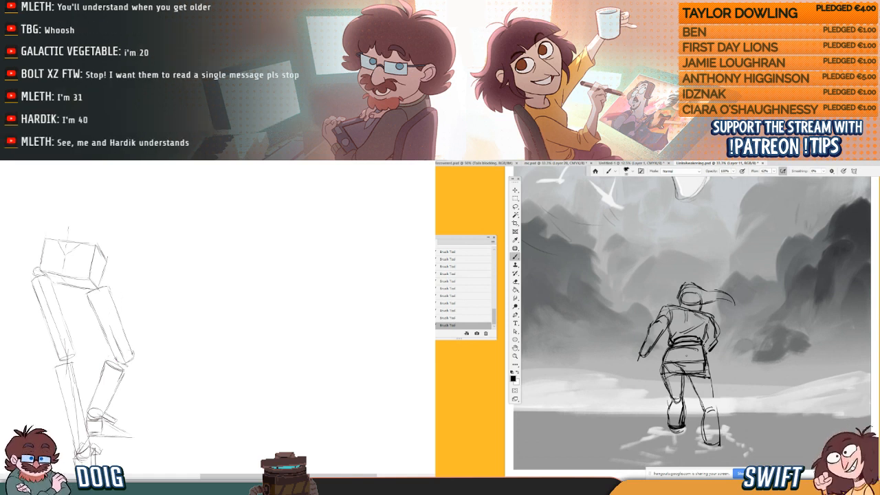
pyautogui.press('Left')
pyautogui.press('Left')
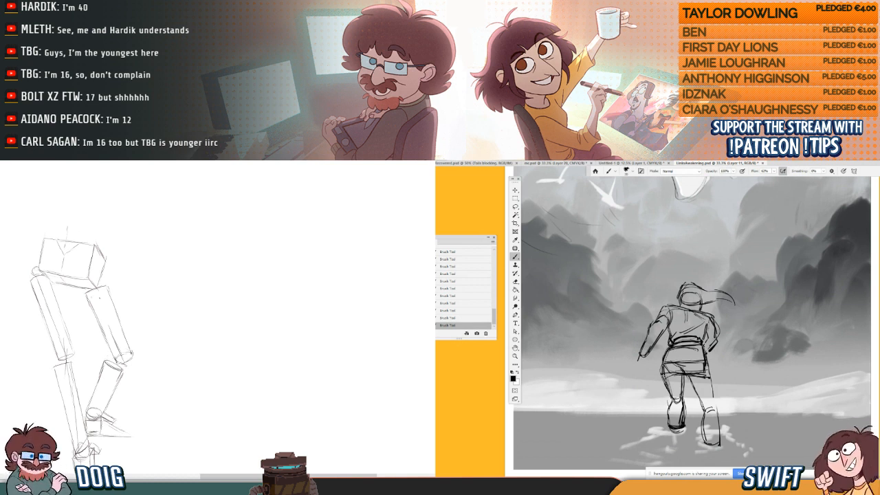
pyautogui.moveTo(93, 314)
pyautogui.mouseDown()
pyautogui.moveTo(94, 280)
pyautogui.moveTo(115, 320)
pyautogui.mouseUp()
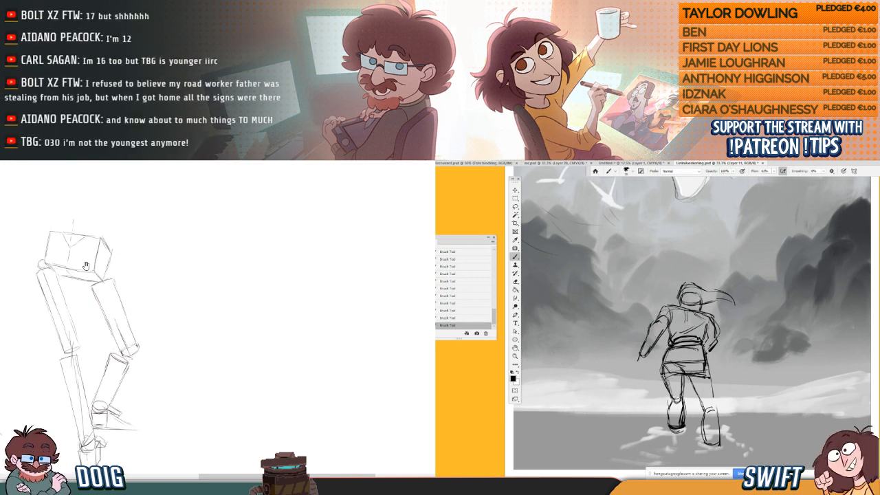
pyautogui.moveTo(87, 266); pyautogui.dragTo(96, 315)
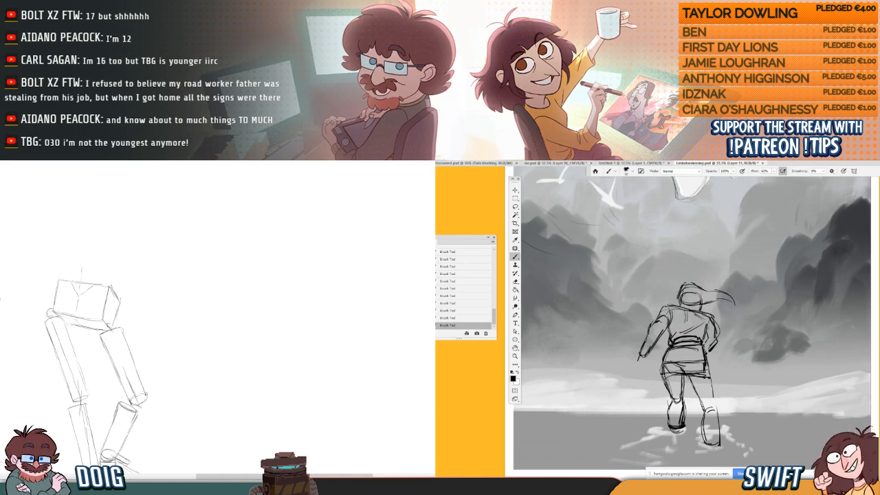
pyautogui.moveTo(114, 306); pyautogui.dragTo(101, 270)
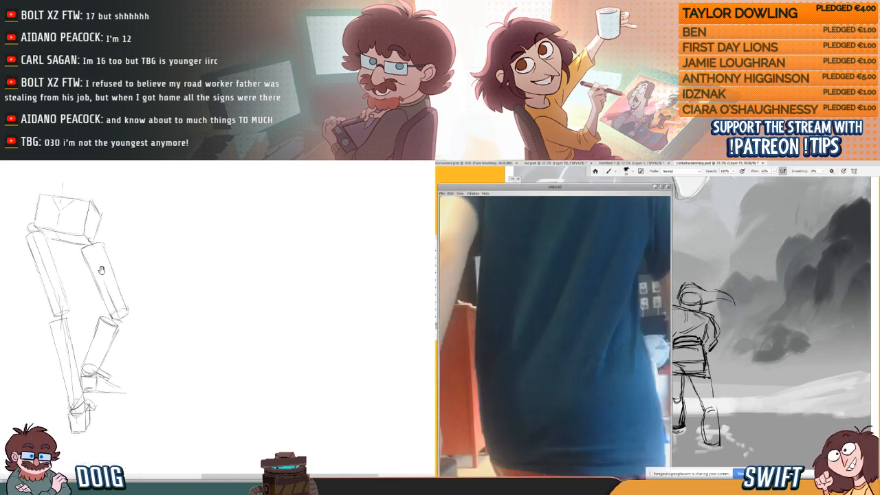
pyautogui.moveTo(493, 188); pyautogui.dragTo(240, 193)
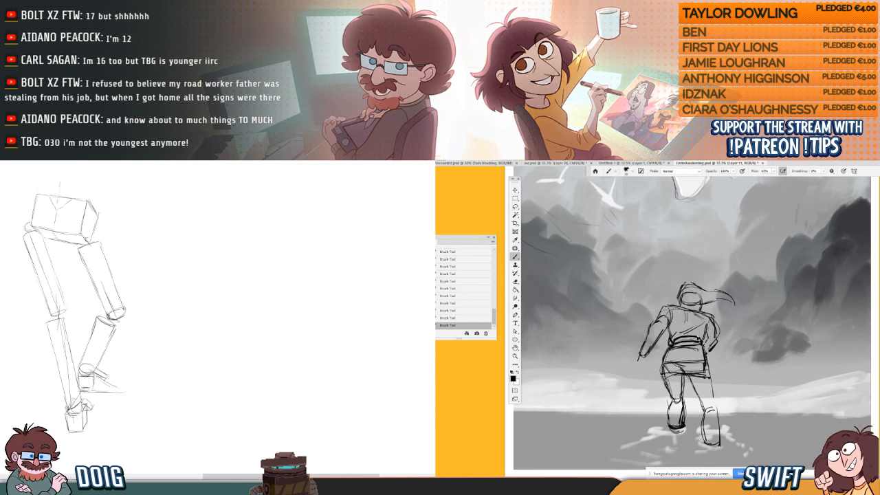
# - Lasso the second robot's bent lower leg and foot and shift them under the knee, scribbling a small zigzag beside the painted figure
pyautogui.moveTo(120, 314); pyautogui.dragTo(118, 311)
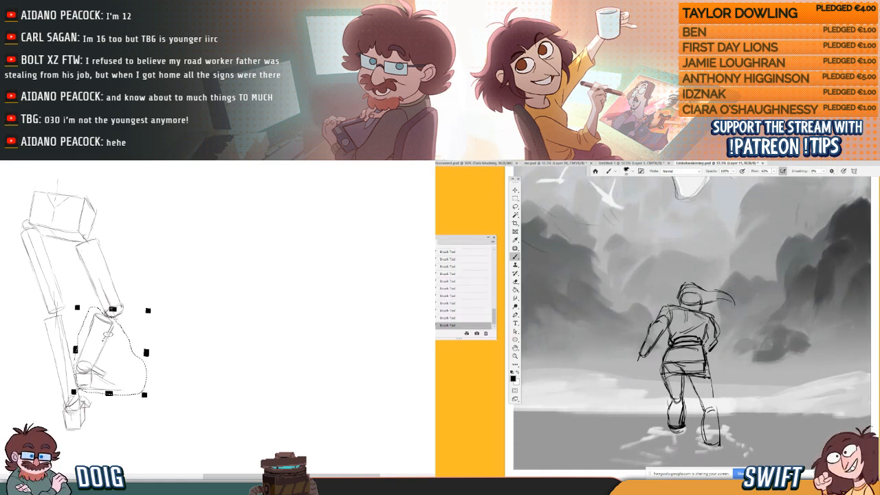
pyautogui.moveTo(107, 336); pyautogui.dragTo(115, 334)
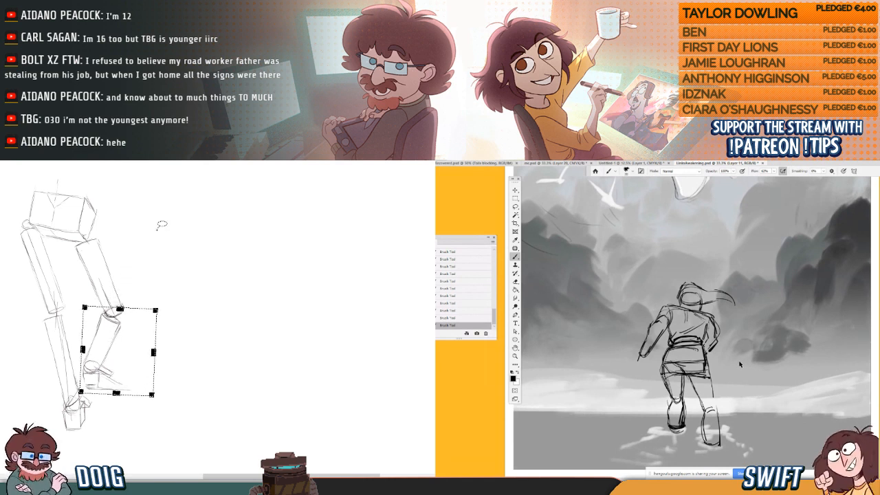
pyautogui.moveTo(739, 362); pyautogui.dragTo(751, 375)
pyautogui.moveTo(119, 329); pyautogui.dragTo(119, 332)
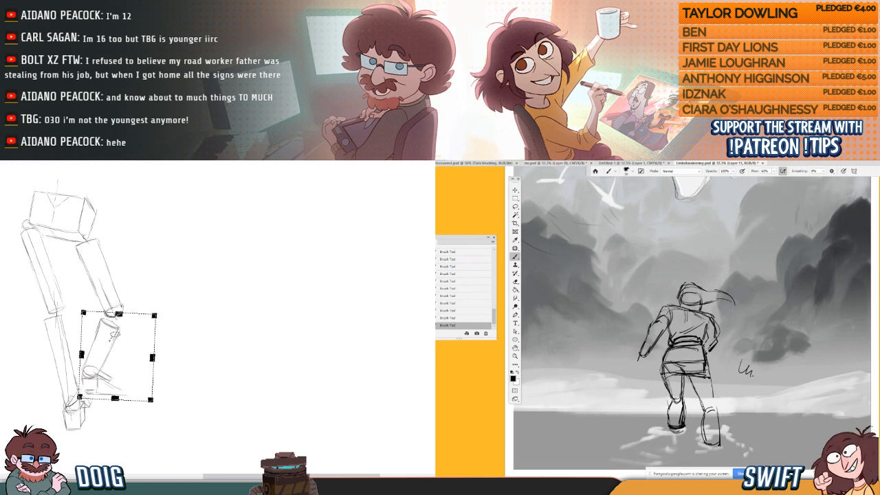
pyautogui.moveTo(751, 375); pyautogui.dragTo(757, 374)
pyautogui.moveTo(119, 331); pyautogui.dragTo(114, 331)
# - Clear the whole figure sketch from its layer in the painting, deselect, and apply the bent lower leg's new position
pyautogui.hotkey('ctrl', 'a')
pyautogui.press('Delete')
pyautogui.moveTo(116, 389); pyautogui.dragTo(116, 391)
pyautogui.hotkey('ctrl', 'd')
pyautogui.moveTo(119, 348); pyautogui.dragTo(118, 347)
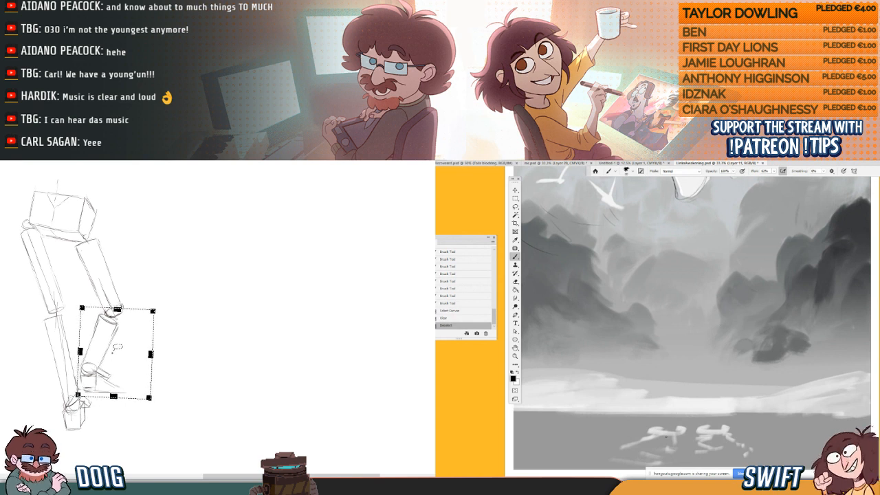
pyautogui.press('Return')
# - Lasso the second robot's right upper leg and rotate its knee outward, sketching a new figure's legs, hips and upper-body lines in the painting
pyautogui.scroll(-1, 171, 309)
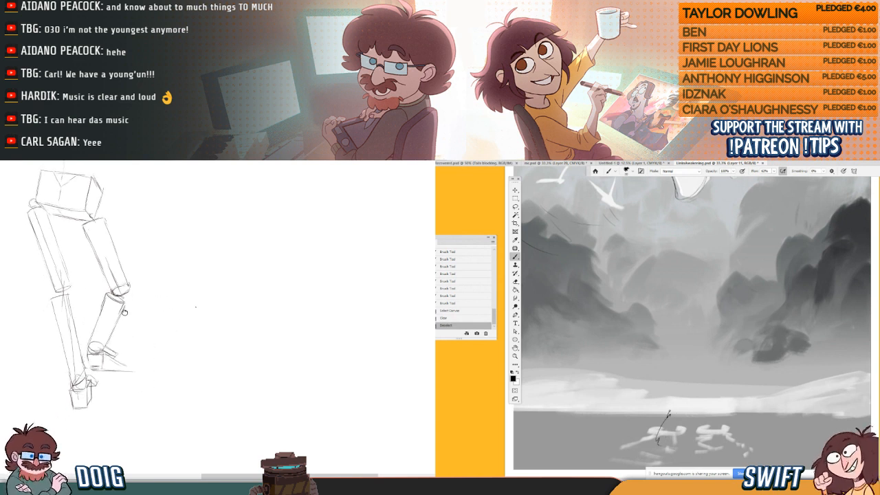
pyautogui.moveTo(656, 444)
pyautogui.mouseDown()
pyautogui.moveTo(677, 361)
pyautogui.moveTo(717, 362)
pyautogui.moveTo(724, 396)
pyautogui.moveTo(708, 433)
pyautogui.moveTo(724, 437)
pyautogui.mouseUp()
pyautogui.hotkey('ctrl', 't')
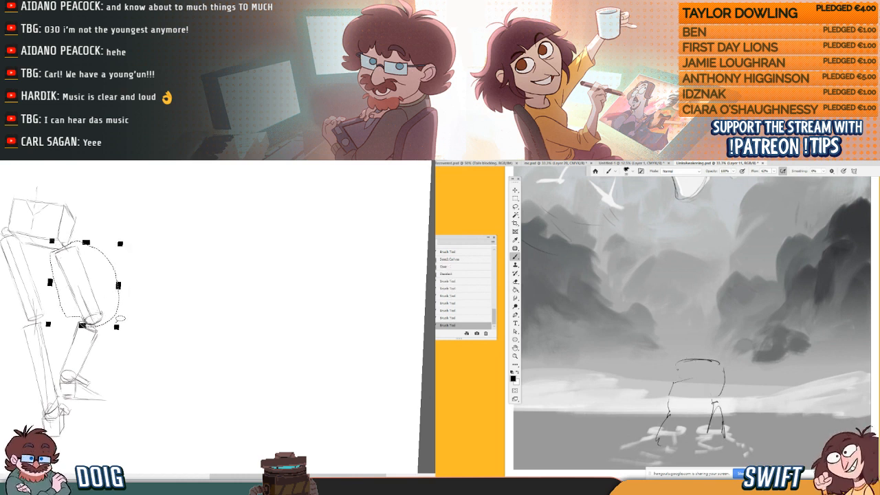
pyautogui.moveTo(675, 369)
pyautogui.mouseDown()
pyautogui.moveTo(695, 342)
pyautogui.moveTo(718, 358)
pyautogui.mouseUp()
pyautogui.moveTo(102, 329); pyautogui.dragTo(110, 323)
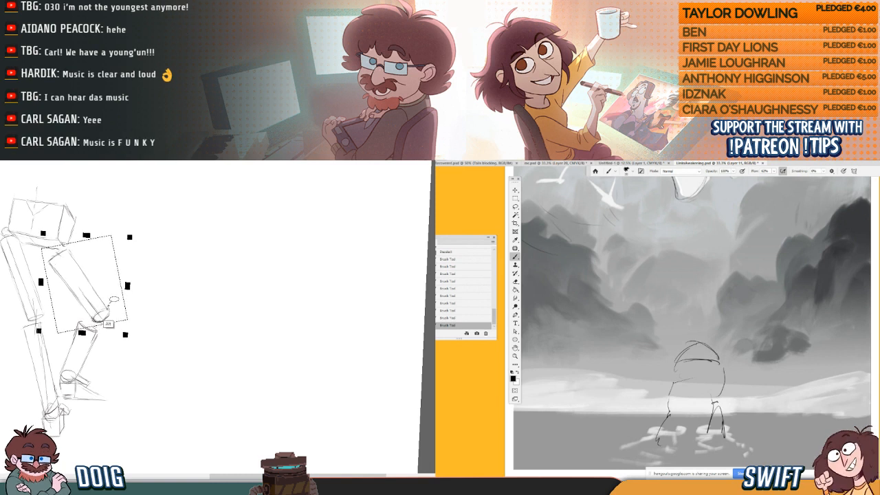
pyautogui.moveTo(690, 323); pyautogui.dragTo(698, 340)
pyautogui.moveTo(110, 323); pyautogui.dragTo(112, 321)
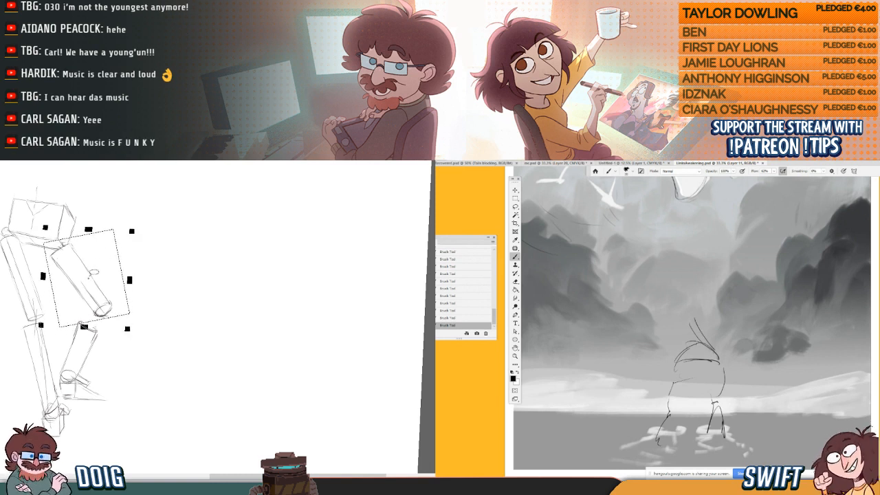
pyautogui.moveTo(679, 313)
pyautogui.mouseDown()
pyautogui.moveTo(690, 323)
pyautogui.moveTo(713, 306)
pyautogui.mouseUp()
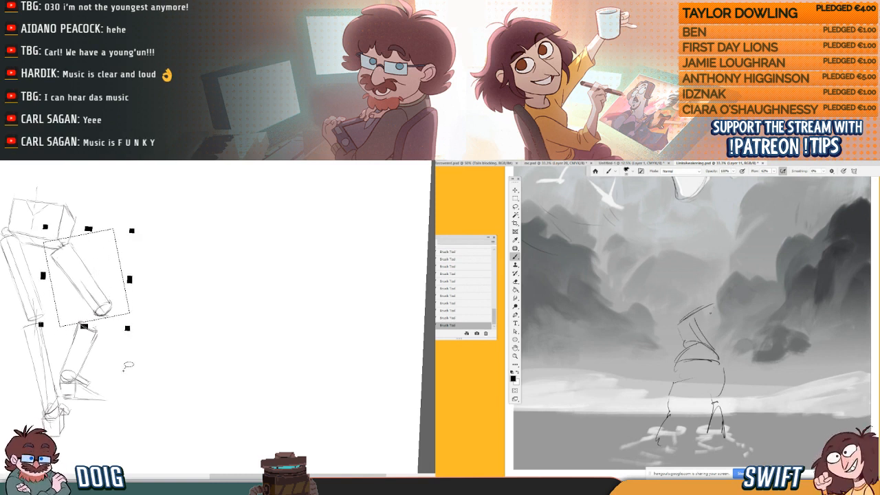
pyautogui.press('Return')
# - Lasso the second robot's bent lower leg and move it up under the knee, adding an arm and oval head to the painted figure
pyautogui.moveTo(67, 331); pyautogui.dragTo(60, 375)
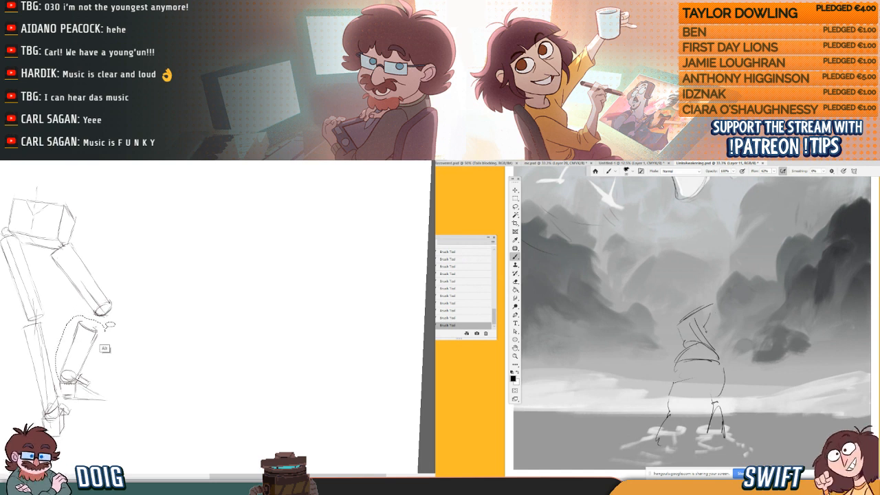
pyautogui.moveTo(100, 343); pyautogui.dragTo(104, 328)
pyautogui.moveTo(706, 331); pyautogui.dragTo(720, 330)
pyautogui.moveTo(81, 335)
pyautogui.mouseDown()
pyautogui.moveTo(92, 326)
pyautogui.moveTo(81, 305)
pyautogui.mouseUp()
pyautogui.moveTo(710, 353)
pyautogui.mouseDown()
pyautogui.moveTo(726, 361)
pyautogui.moveTo(718, 369)
pyautogui.mouseUp()
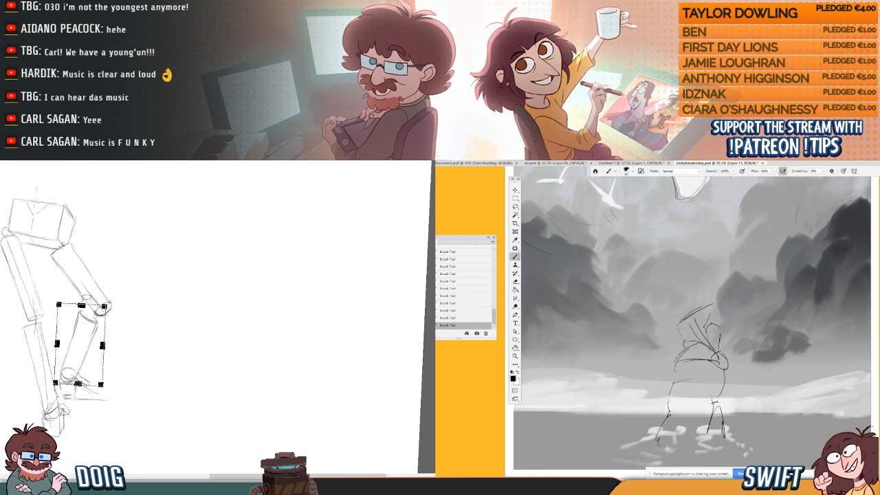
pyautogui.moveTo(721, 306); pyautogui.dragTo(722, 329)
pyautogui.moveTo(91, 354); pyautogui.dragTo(97, 331)
pyautogui.moveTo(698, 288); pyautogui.dragTo(689, 308)
pyautogui.moveTo(699, 287)
pyautogui.mouseDown()
pyautogui.moveTo(712, 302)
pyautogui.moveTo(706, 333)
pyautogui.mouseUp()
pyautogui.click(148, 322)
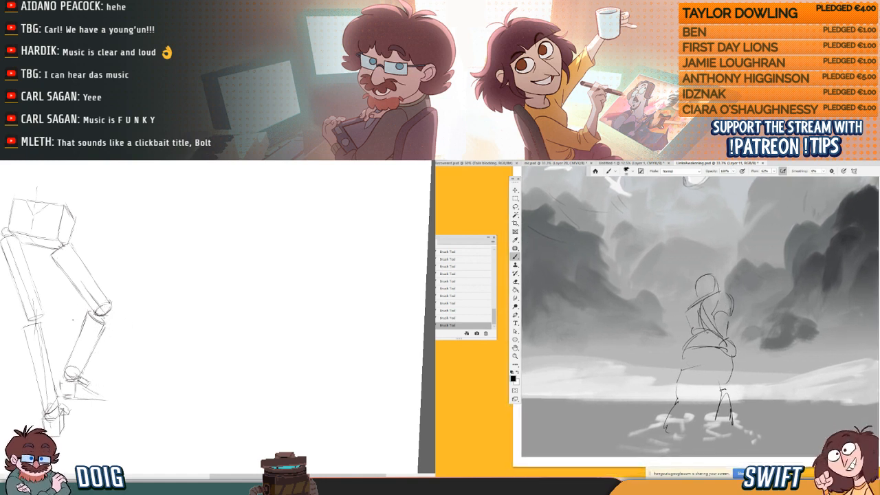
# - Redraw the knee joint and inner shin edge of the second robot's bent leg, and outline the painted figure's left boot
pyautogui.moveTo(113, 318)
pyautogui.mouseDown()
pyautogui.moveTo(108, 326)
pyautogui.moveTo(116, 305)
pyautogui.mouseUp()
pyautogui.moveTo(691, 309); pyautogui.dragTo(688, 330)
pyautogui.moveTo(116, 305); pyautogui.dragTo(111, 312)
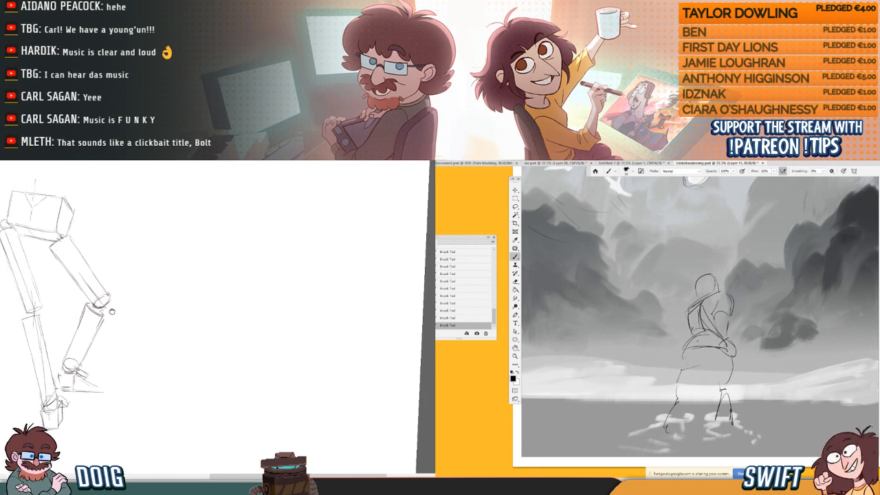
pyautogui.moveTo(70, 365); pyautogui.dragTo(83, 312)
pyautogui.moveTo(677, 398); pyautogui.dragTo(693, 396)
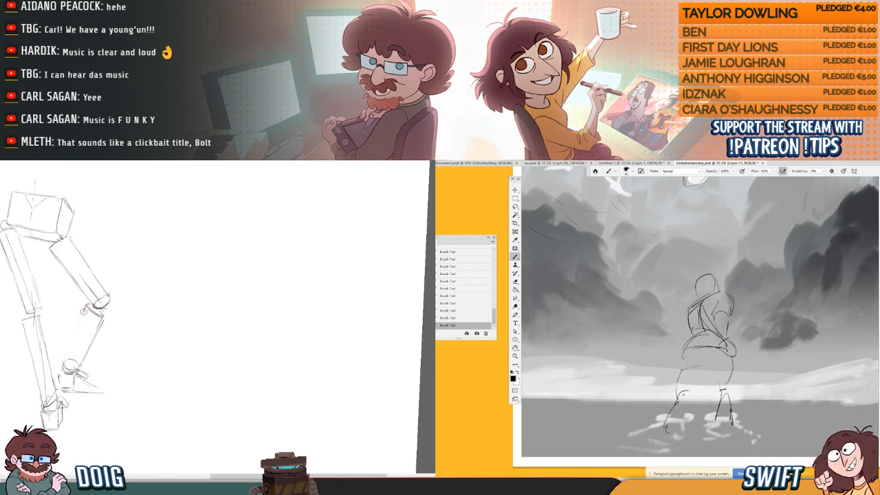
pyautogui.moveTo(83, 313); pyautogui.dragTo(80, 322)
pyautogui.moveTo(690, 395)
pyautogui.mouseDown()
pyautogui.moveTo(695, 426)
pyautogui.moveTo(667, 436)
pyautogui.mouseUp()
pyautogui.moveTo(64, 367); pyautogui.dragTo(82, 318)
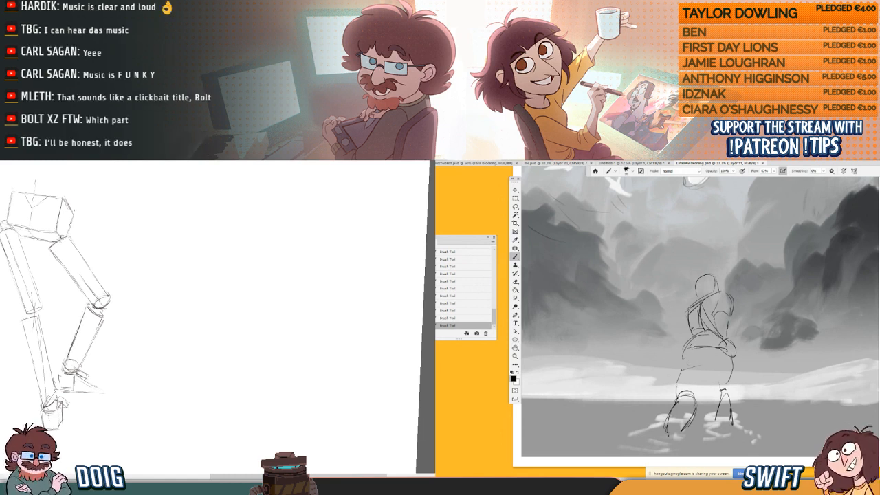
# - Strengthen the painted figure's left leg with darker outlines from the hip down to the boot
pyautogui.moveTo(684, 353); pyautogui.dragTo(662, 434)
pyautogui.moveTo(692, 397); pyautogui.dragTo(681, 430)
pyautogui.moveTo(691, 396); pyautogui.dragTo(685, 425)
pyautogui.moveTo(697, 372); pyautogui.dragTo(691, 395)
pyautogui.moveTo(696, 380); pyautogui.dragTo(691, 396)
pyautogui.moveTo(706, 364); pyautogui.dragTo(689, 403)
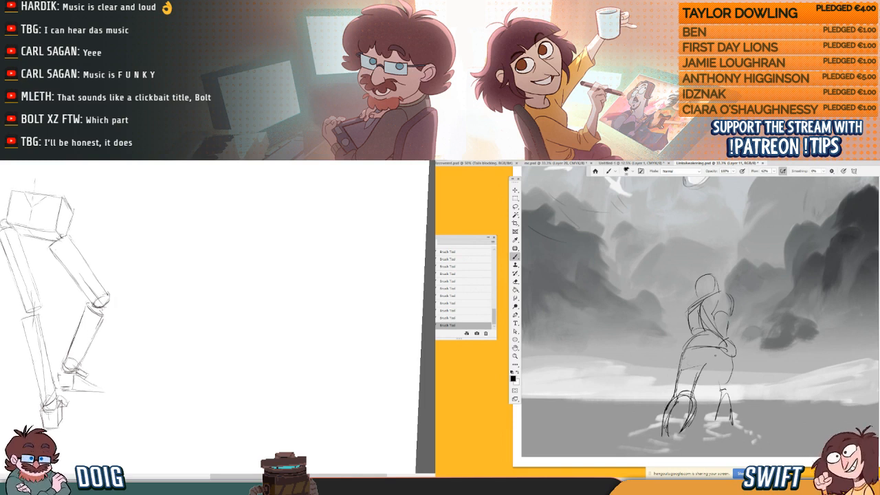
# - Firm up the bent shin's edges on the second robot, and outline the painted figure's inner thigh, right leg and boot
pyautogui.moveTo(96, 336)
pyautogui.mouseDown()
pyautogui.moveTo(78, 366)
pyautogui.moveTo(87, 347)
pyautogui.mouseUp()
pyautogui.moveTo(704, 367); pyautogui.dragTo(715, 383)
pyautogui.moveTo(89, 343); pyautogui.dragTo(96, 330)
pyautogui.moveTo(733, 357)
pyautogui.mouseDown()
pyautogui.moveTo(731, 379)
pyautogui.moveTo(717, 377)
pyautogui.moveTo(732, 382)
pyautogui.moveTo(730, 423)
pyautogui.mouseUp()
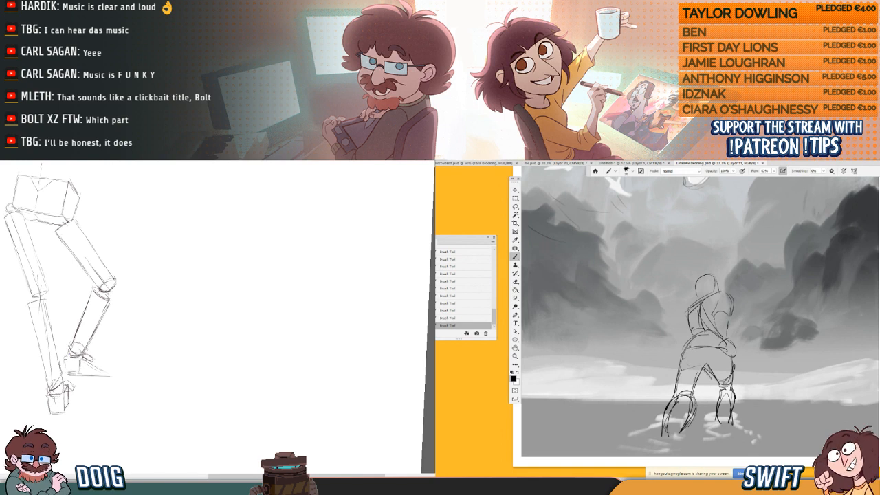
# - Darken the painted figure's shoulder line and torso side, and touch up the ankle of the second robot's raised foot
pyautogui.moveTo(691, 314); pyautogui.dragTo(689, 337)
pyautogui.moveTo(69, 356)
pyautogui.mouseDown()
pyautogui.moveTo(73, 364)
pyautogui.moveTo(88, 350)
pyautogui.mouseUp()
pyautogui.moveTo(695, 306)
pyautogui.mouseDown()
pyautogui.moveTo(732, 301)
pyautogui.moveTo(734, 321)
pyautogui.mouseUp()
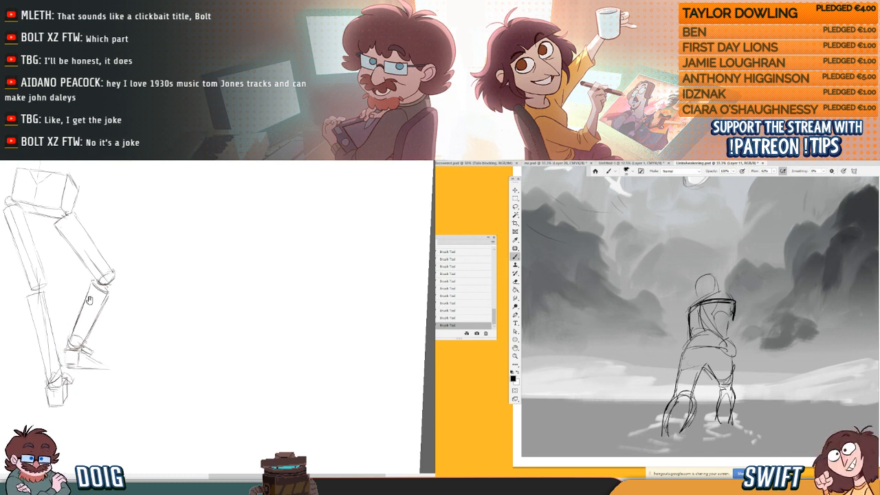
pyautogui.moveTo(106, 319); pyautogui.dragTo(99, 314)
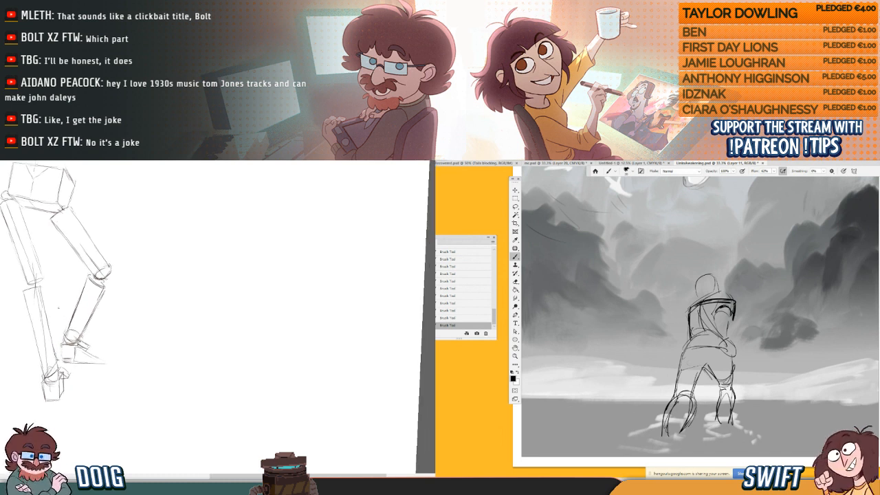
pyautogui.moveTo(716, 308); pyautogui.dragTo(712, 321)
pyautogui.moveTo(62, 346); pyautogui.dragTo(60, 354)
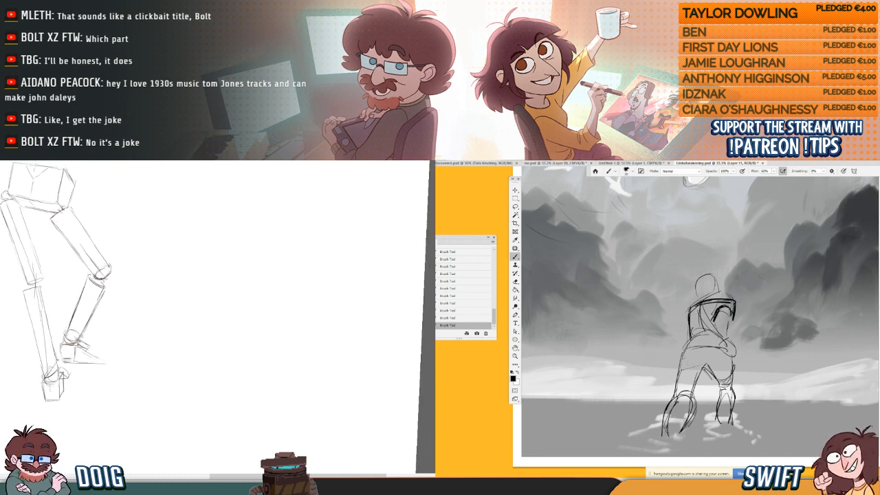
# - Thicken the painted figure's bent arm and draw its hand at the hip, while refining the second robot's bent shin and ankle
pyautogui.moveTo(714, 323)
pyautogui.mouseDown()
pyautogui.moveTo(718, 343)
pyautogui.moveTo(729, 318)
pyautogui.mouseUp()
pyautogui.moveTo(104, 323); pyautogui.dragTo(100, 312)
pyautogui.moveTo(728, 323); pyautogui.dragTo(728, 342)
pyautogui.moveTo(72, 336); pyautogui.dragTo(72, 349)
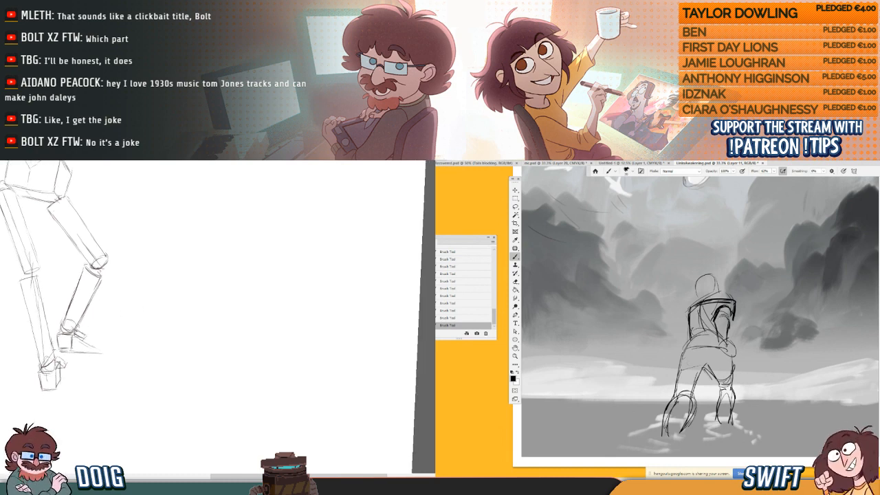
pyautogui.moveTo(727, 333); pyautogui.dragTo(728, 343)
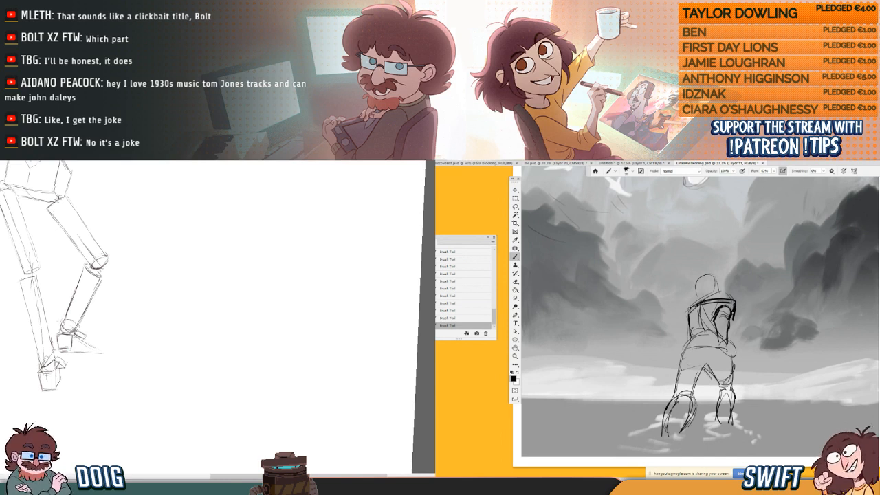
pyautogui.moveTo(83, 338)
pyautogui.mouseDown()
pyautogui.moveTo(69, 329)
pyautogui.moveTo(74, 337)
pyautogui.moveTo(85, 325)
pyautogui.mouseUp()
pyautogui.moveTo(721, 346); pyautogui.dragTo(726, 356)
pyautogui.moveTo(98, 278); pyautogui.dragTo(92, 286)
pyautogui.moveTo(735, 349); pyautogui.dragTo(737, 361)
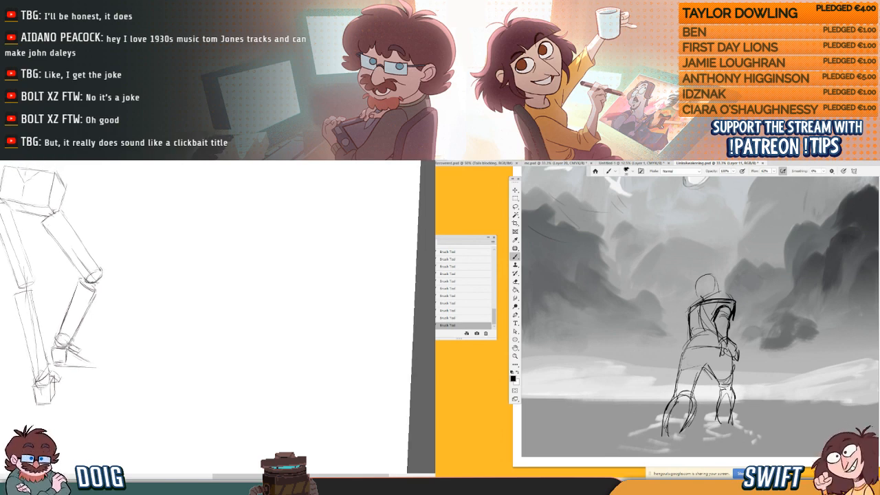
# - Draw a round ankle joint on the second robot's raised foot, and give the painted figure a bold helmet-like head outline
pyautogui.moveTo(699, 294); pyautogui.dragTo(710, 276)
pyautogui.moveTo(66, 335); pyautogui.dragTo(65, 345)
pyautogui.moveTo(701, 280); pyautogui.dragTo(715, 275)
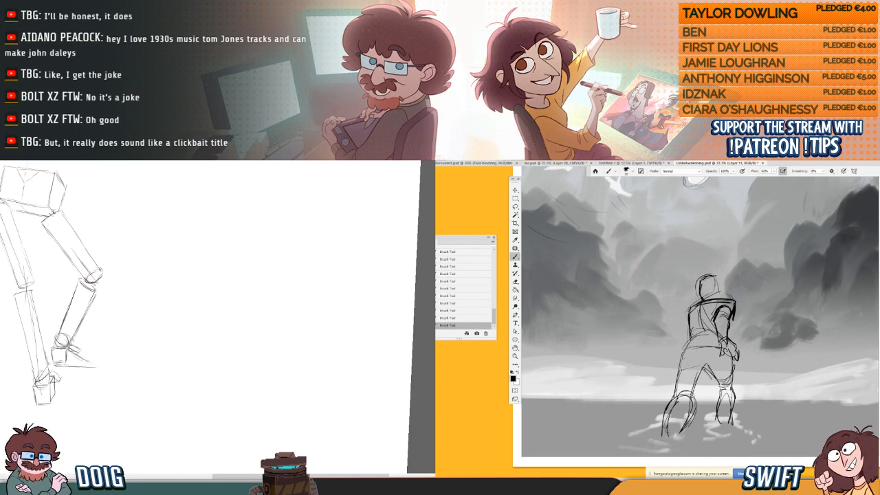
pyautogui.moveTo(62, 341); pyautogui.dragTo(61, 339)
pyautogui.moveTo(719, 279); pyautogui.dragTo(720, 296)
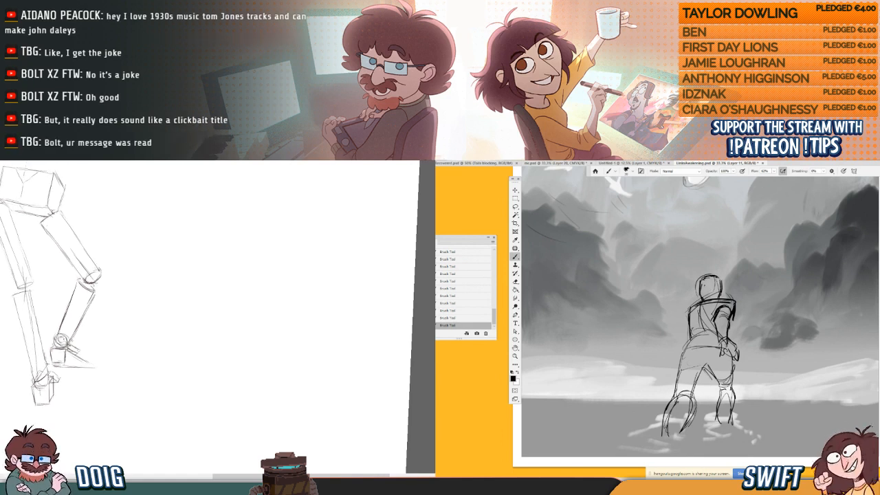
pyautogui.moveTo(51, 359)
pyautogui.mouseDown()
pyautogui.moveTo(55, 318)
pyautogui.moveTo(58, 334)
pyautogui.mouseUp()
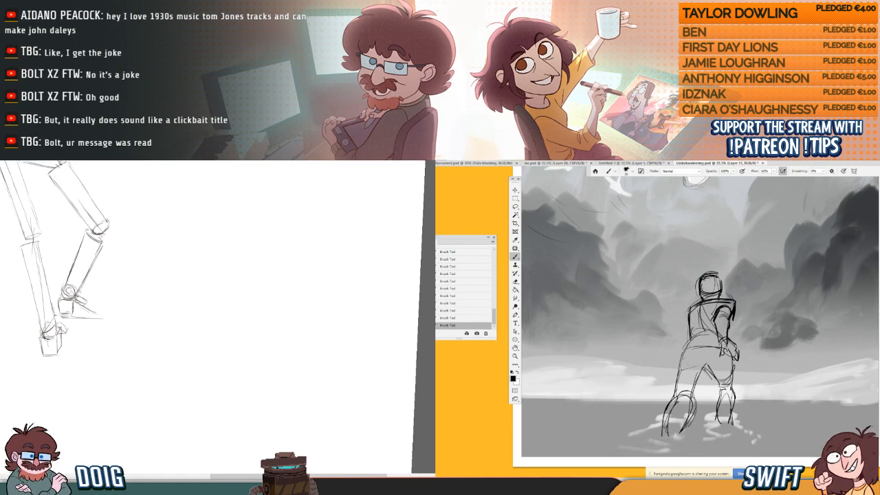
pyautogui.moveTo(46, 348); pyautogui.dragTo(50, 337)
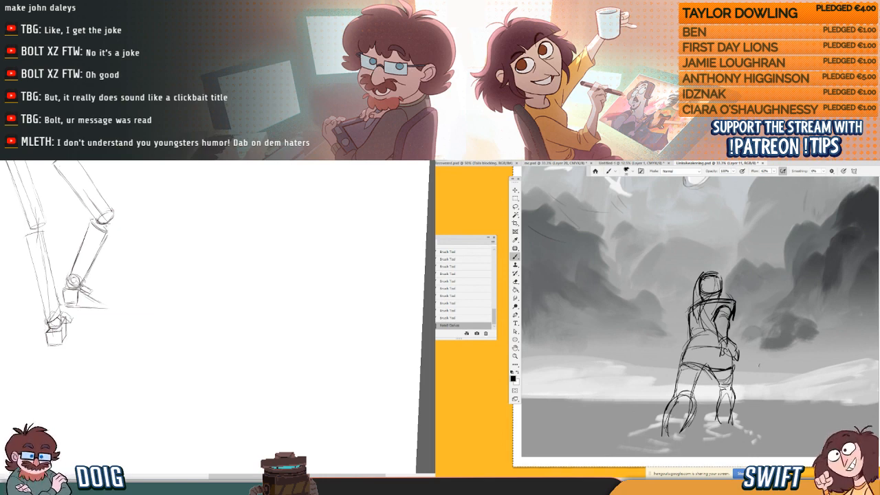
# - Clear the figure sketch from its layer in the painting and deselect, and tidy the edges of the second robot's box foot
pyautogui.press('Delete')
pyautogui.hotkey('ctrl', 'd')
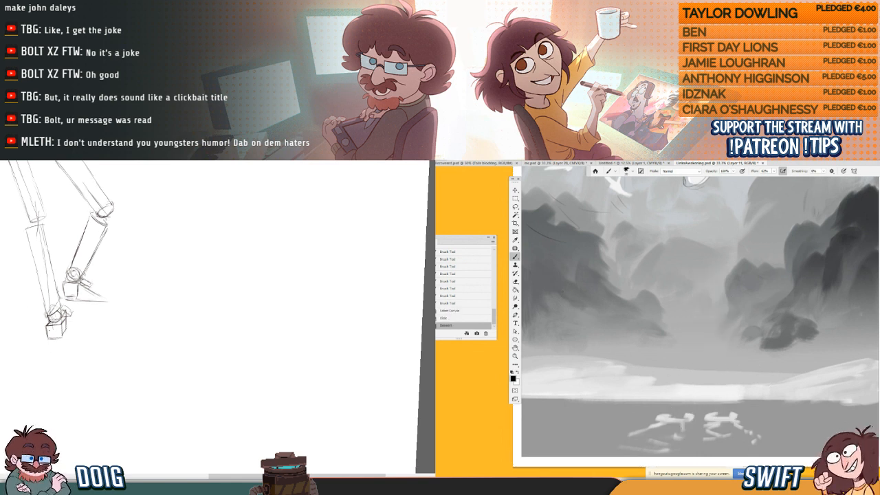
pyautogui.moveTo(46, 324); pyautogui.dragTo(47, 338)
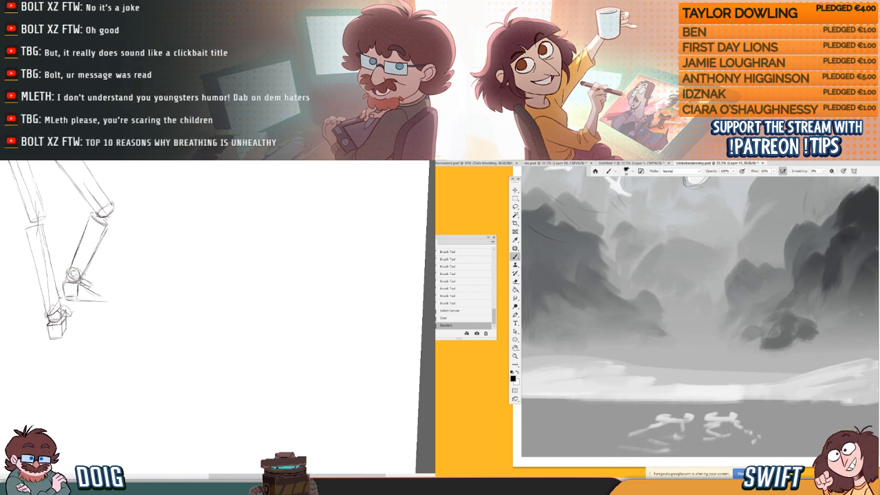
pyautogui.moveTo(78, 305); pyautogui.dragTo(78, 311)
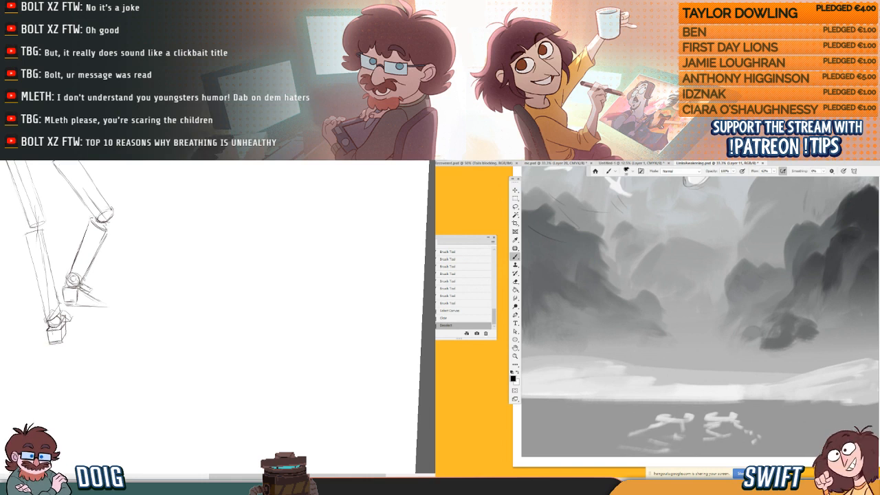
pyautogui.moveTo(51, 345); pyautogui.dragTo(62, 347)
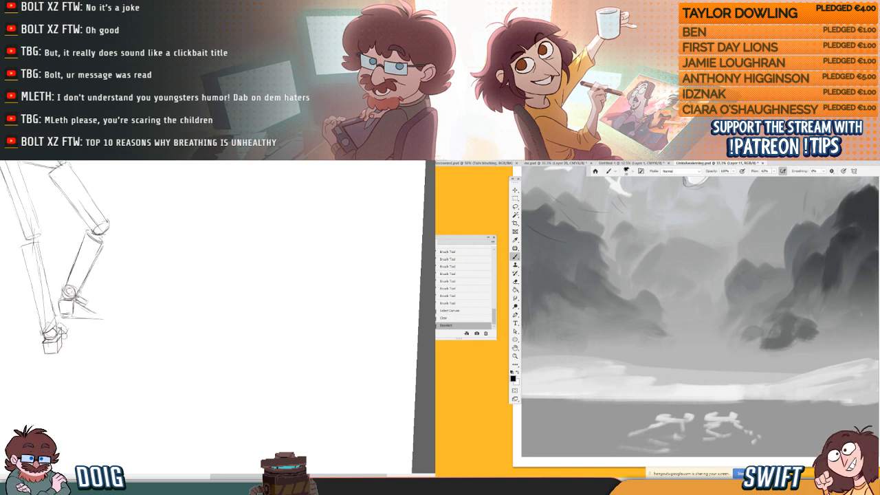
# - Draw a small oval fish body with a round eye on blank canvas, and block in a squarish torso for a new painted figure
pyautogui.moveTo(147, 297); pyautogui.dragTo(63, 307)
pyautogui.moveTo(150, 288)
pyautogui.mouseDown()
pyautogui.moveTo(157, 304)
pyautogui.moveTo(131, 306)
pyautogui.mouseUp()
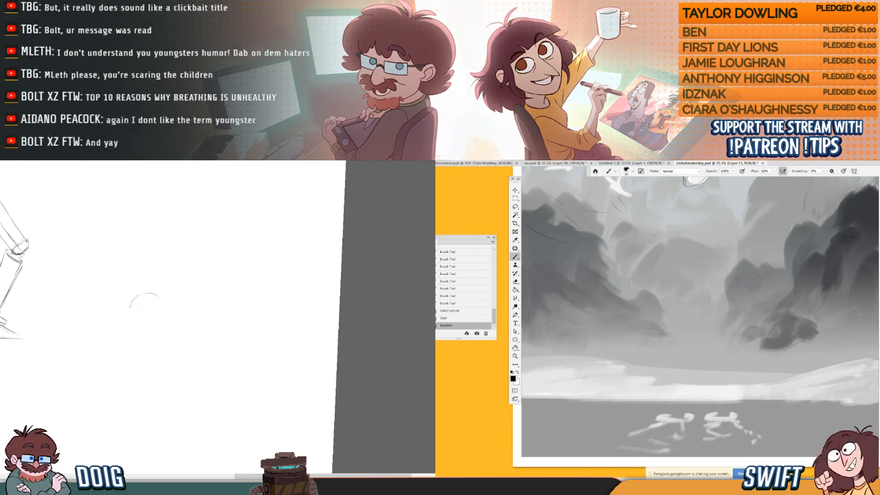
pyautogui.moveTo(138, 302); pyautogui.dragTo(150, 306)
pyautogui.hotkey('ctrl', 'z')
pyautogui.moveTo(680, 282)
pyautogui.mouseDown()
pyautogui.moveTo(712, 284)
pyautogui.moveTo(675, 313)
pyautogui.mouseUp()
pyautogui.moveTo(675, 313); pyautogui.dragTo(710, 315)
pyautogui.moveTo(130, 306); pyautogui.dragTo(150, 319)
pyautogui.moveTo(677, 284)
pyautogui.mouseDown()
pyautogui.moveTo(694, 282)
pyautogui.moveTo(676, 315)
pyautogui.mouseUp()
pyautogui.moveTo(159, 300); pyautogui.dragTo(160, 313)
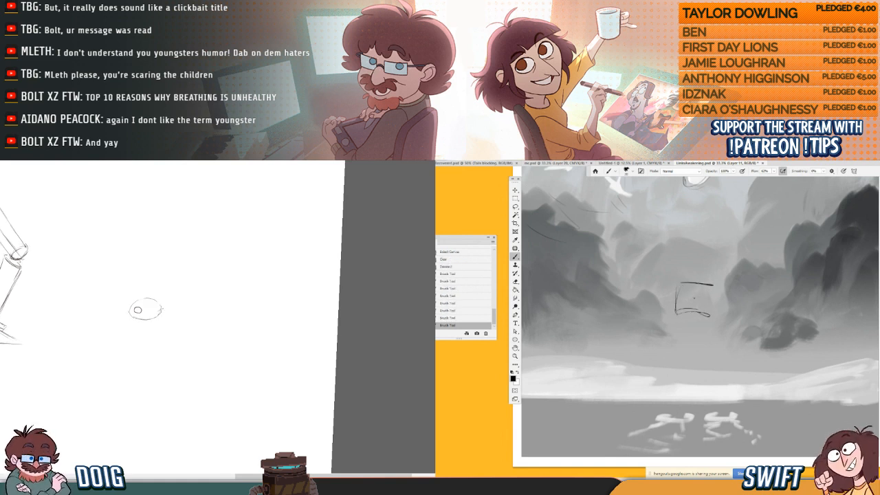
# - Add a two-lobed tail to the small fish, and sketch a flared skirt shape below the painted figure's torso
pyautogui.moveTo(677, 316); pyautogui.dragTo(667, 343)
pyautogui.moveTo(671, 325); pyautogui.dragTo(666, 345)
pyautogui.moveTo(163, 312); pyautogui.dragTo(168, 315)
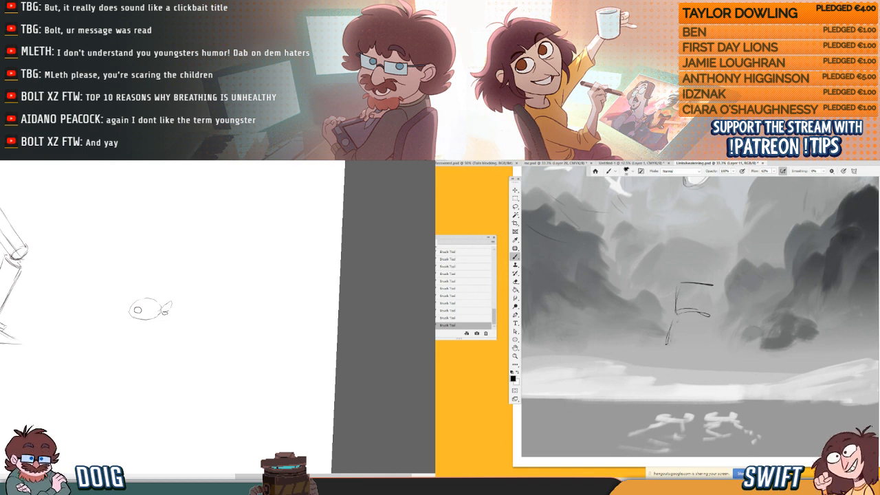
pyautogui.moveTo(668, 343); pyautogui.dragTo(697, 347)
pyautogui.moveTo(167, 301); pyautogui.dragTo(172, 300)
pyautogui.moveTo(697, 346); pyautogui.dragTo(715, 350)
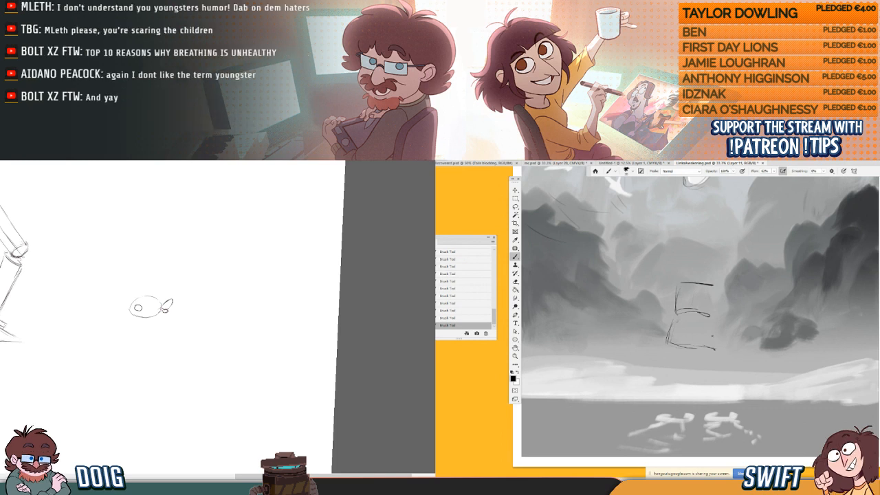
pyautogui.moveTo(712, 318)
pyautogui.mouseDown()
pyautogui.moveTo(715, 348)
pyautogui.moveTo(708, 317)
pyautogui.moveTo(718, 345)
pyautogui.moveTo(694, 355)
pyautogui.mouseUp()
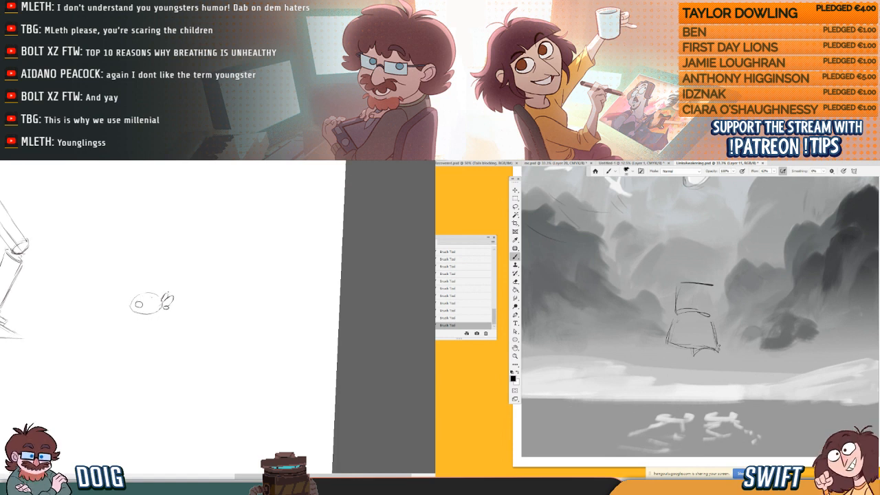
# - Stripe the fish behind its head and darken its eye, then sketch the painted figure's leg and erase the part below the knee
pyautogui.moveTo(718, 337); pyautogui.dragTo(719, 372)
pyautogui.moveTo(153, 298); pyautogui.dragTo(156, 309)
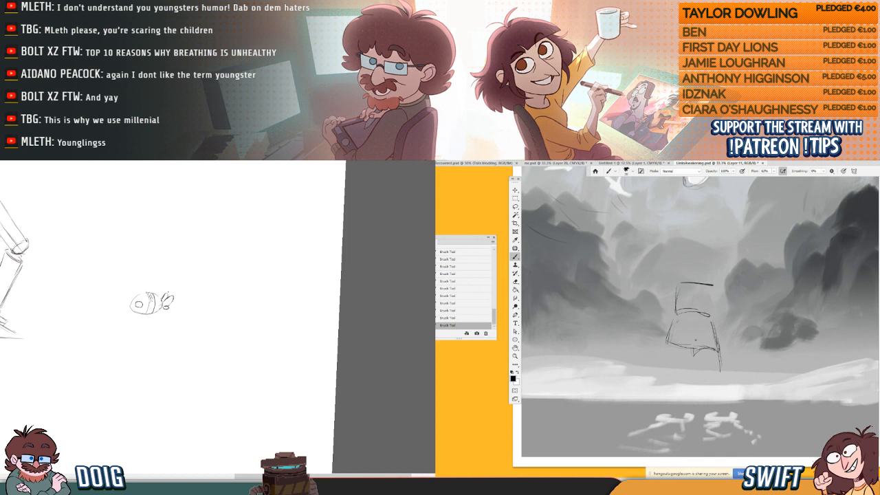
pyautogui.moveTo(694, 353); pyautogui.dragTo(706, 383)
pyautogui.moveTo(726, 395); pyautogui.dragTo(728, 412)
pyautogui.moveTo(725, 380)
pyautogui.mouseDown()
pyautogui.moveTo(728, 407)
pyautogui.moveTo(705, 399)
pyautogui.moveTo(718, 419)
pyautogui.mouseUp()
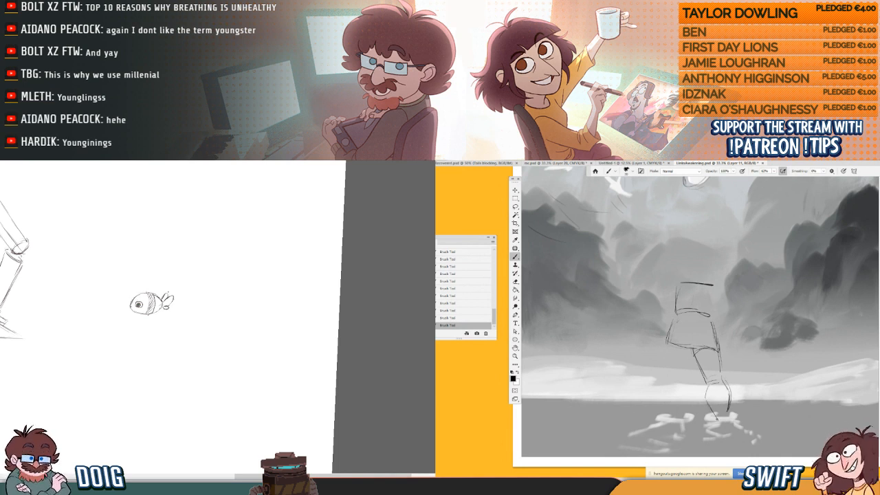
pyautogui.moveTo(130, 312)
pyautogui.mouseDown()
pyautogui.moveTo(120, 309)
pyautogui.moveTo(141, 303)
pyautogui.moveTo(133, 310)
pyautogui.mouseUp()
pyautogui.moveTo(719, 406)
pyautogui.mouseDown()
pyautogui.moveTo(728, 404)
pyautogui.moveTo(718, 425)
pyautogui.mouseUp()
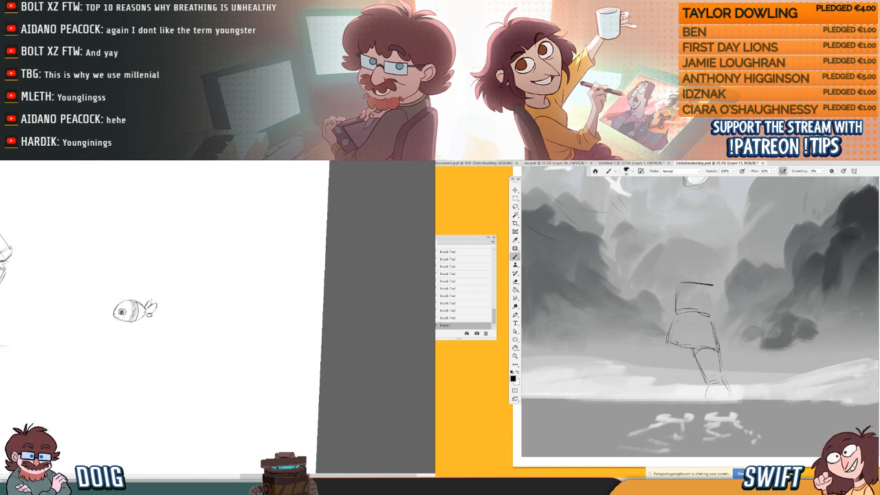
# - Add small fins beneath the fish, and sketch the thigh and knee of the painted figure's second leg
pyautogui.moveTo(673, 321)
pyautogui.mouseDown()
pyautogui.moveTo(667, 343)
pyautogui.moveTo(696, 349)
pyautogui.mouseUp()
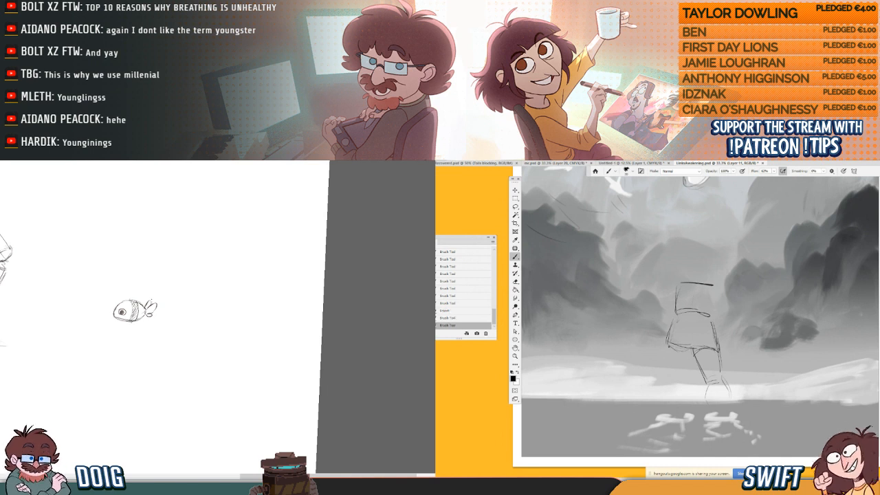
pyautogui.moveTo(144, 318); pyautogui.dragTo(121, 322)
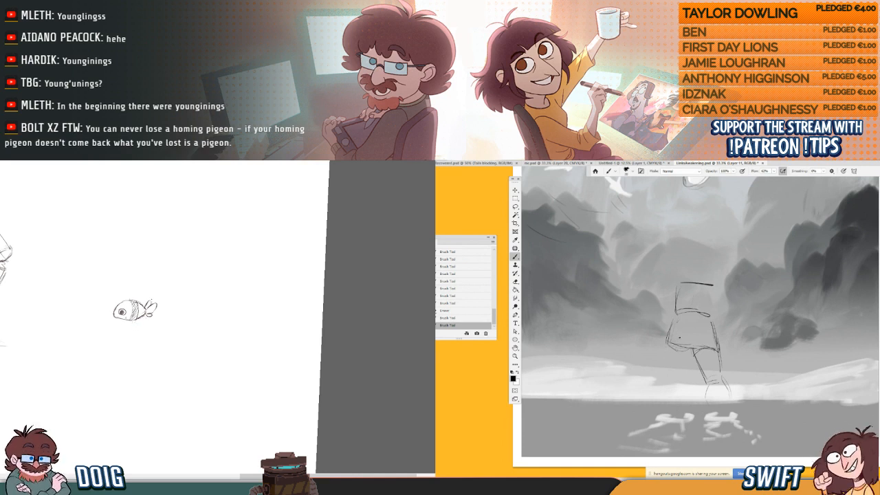
pyautogui.moveTo(124, 317); pyautogui.dragTo(128, 327)
pyautogui.moveTo(669, 342); pyautogui.dragTo(683, 369)
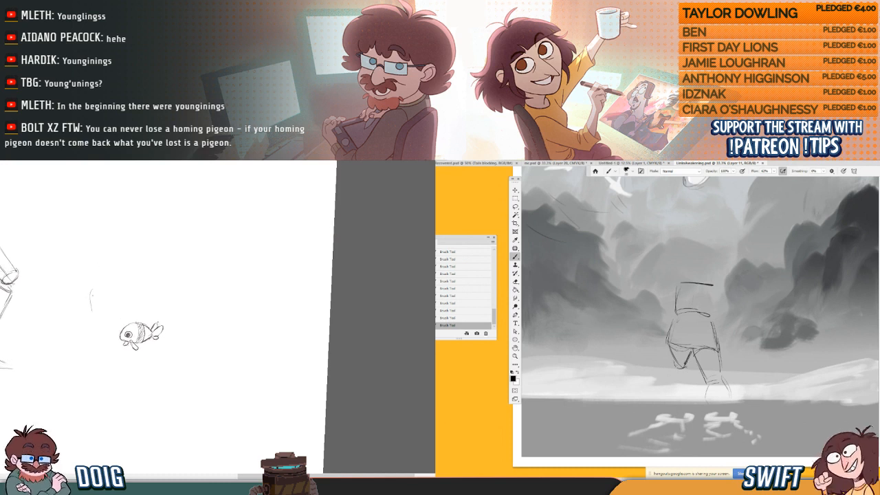
pyautogui.moveTo(689, 374); pyautogui.dragTo(684, 389)
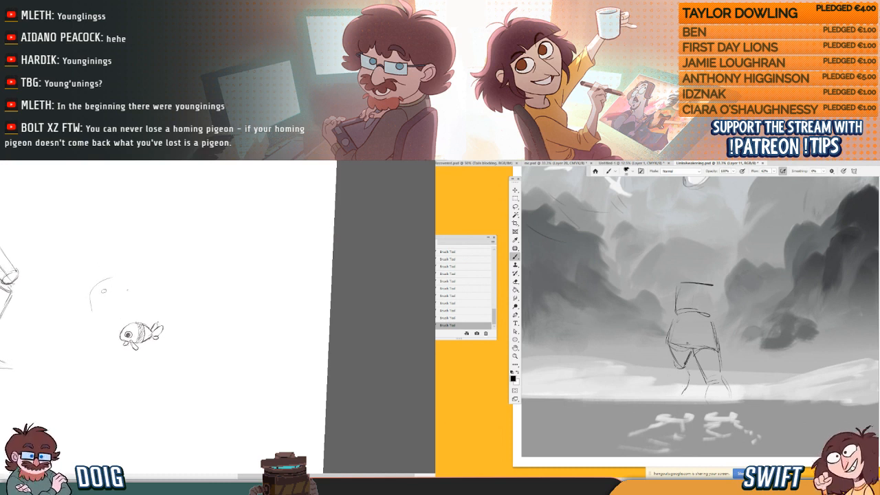
# - Start a bear's face above the fish with small eyes and an oval muzzle, and give the painted figure's left leg a calf and foot
pyautogui.moveTo(111, 295); pyautogui.dragTo(117, 291)
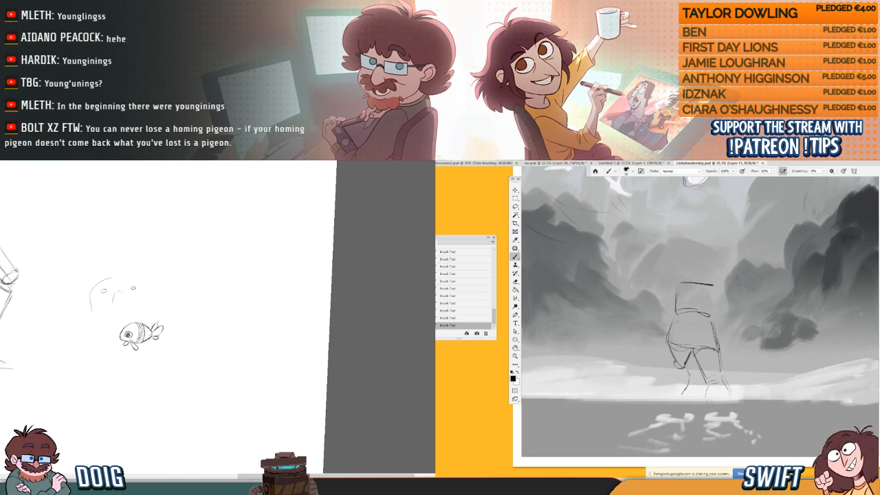
pyautogui.moveTo(675, 369); pyautogui.dragTo(671, 387)
pyautogui.moveTo(115, 299); pyautogui.dragTo(128, 301)
pyautogui.moveTo(670, 381)
pyautogui.mouseDown()
pyautogui.moveTo(678, 390)
pyautogui.moveTo(685, 382)
pyautogui.moveTo(687, 395)
pyautogui.mouseUp()
pyautogui.moveTo(115, 301); pyautogui.dragTo(113, 312)
pyautogui.moveTo(688, 387); pyautogui.dragTo(684, 401)
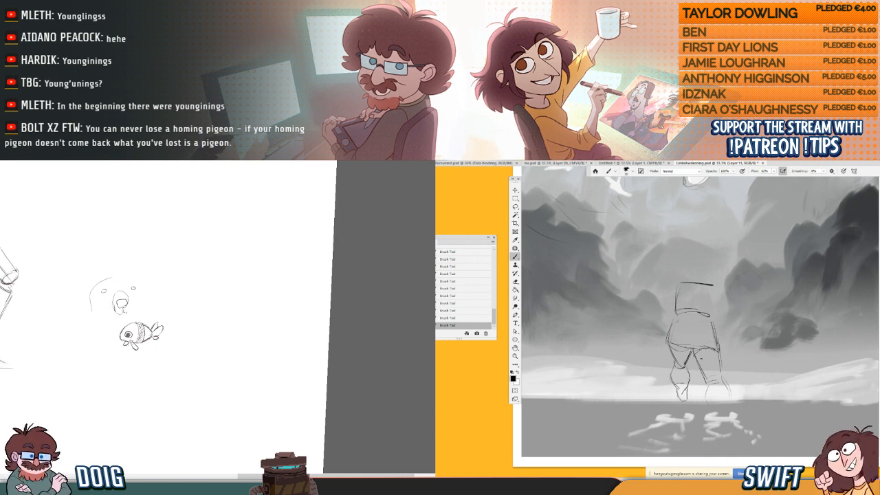
# - Draw the bear's left ear and the top of its head, and rework the lines of the painted figure's right leg
pyautogui.moveTo(705, 358); pyautogui.dragTo(695, 373)
pyautogui.moveTo(130, 343); pyautogui.dragTo(137, 352)
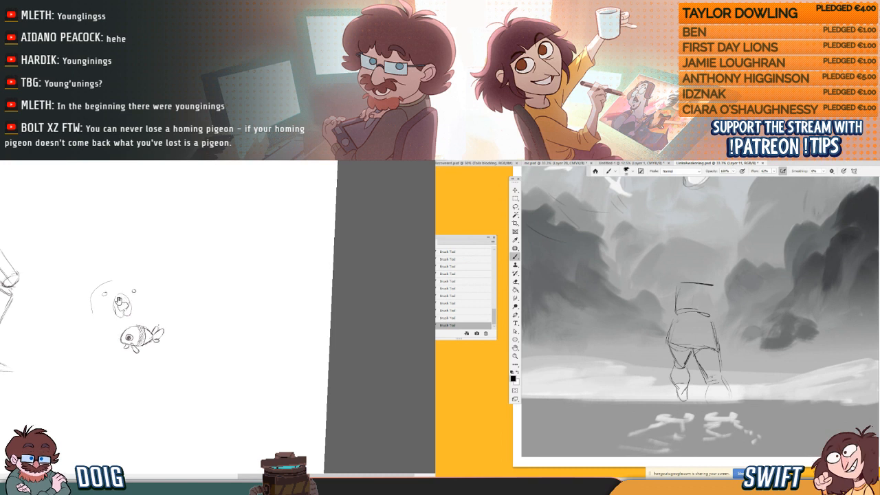
pyautogui.moveTo(711, 378); pyautogui.dragTo(721, 375)
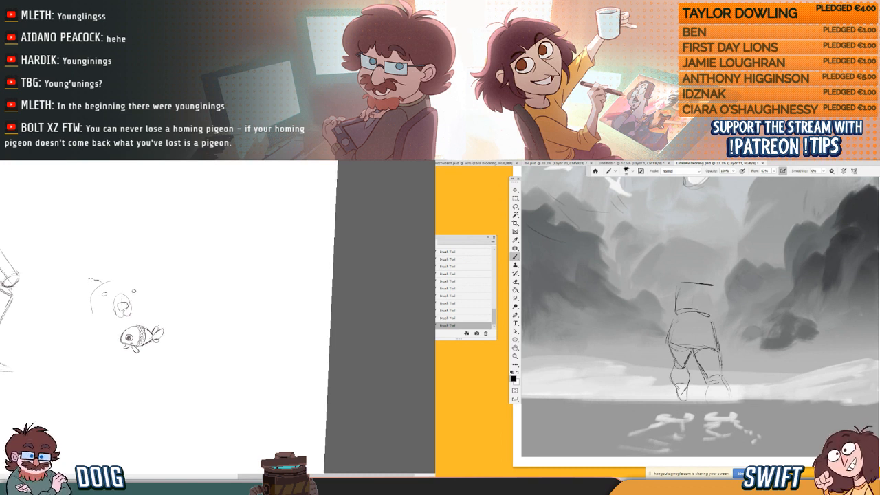
pyautogui.moveTo(84, 280); pyautogui.dragTo(92, 289)
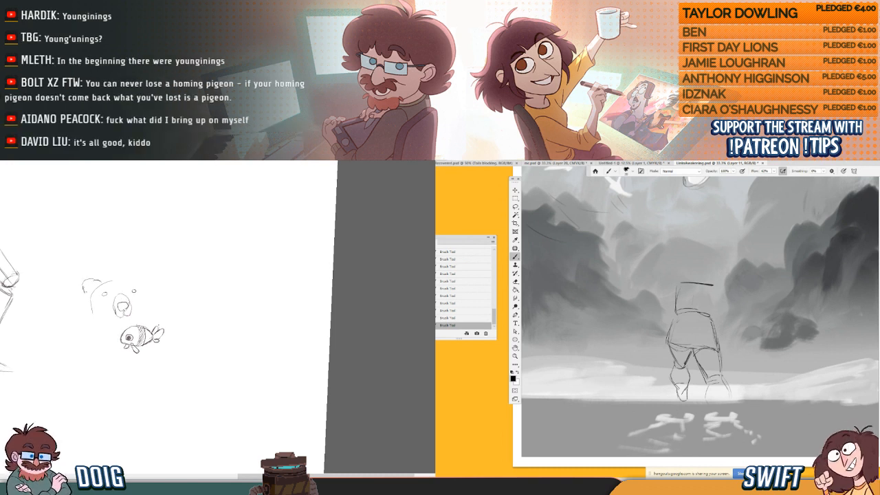
pyautogui.moveTo(710, 318); pyautogui.dragTo(718, 350)
pyautogui.moveTo(112, 280); pyautogui.dragTo(128, 277)
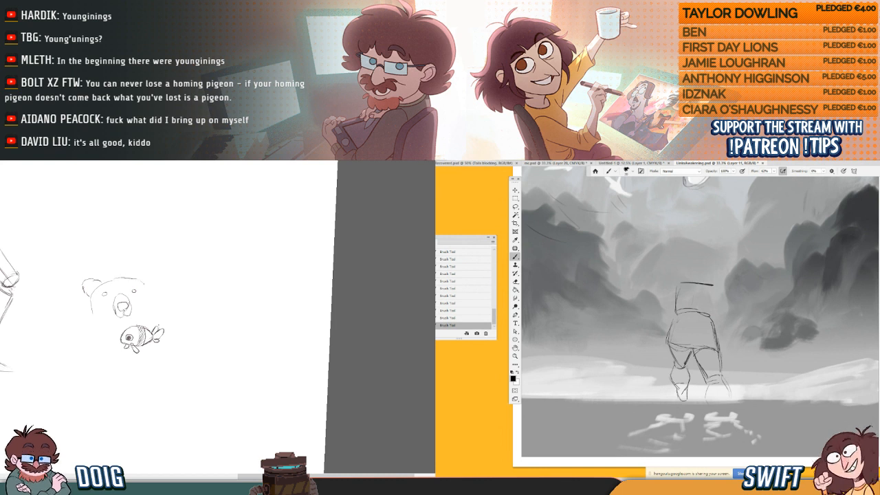
# - Erase the painted figure's right thigh and the adjoining skirt edge, and outline the bear's cheeks and jaw
pyautogui.moveTo(699, 366); pyautogui.dragTo(708, 381)
pyautogui.moveTo(146, 282); pyautogui.dragTo(149, 306)
pyautogui.moveTo(716, 378); pyautogui.dragTo(725, 362)
pyautogui.moveTo(721, 318); pyautogui.dragTo(725, 325)
pyautogui.moveTo(93, 312); pyautogui.dragTo(103, 326)
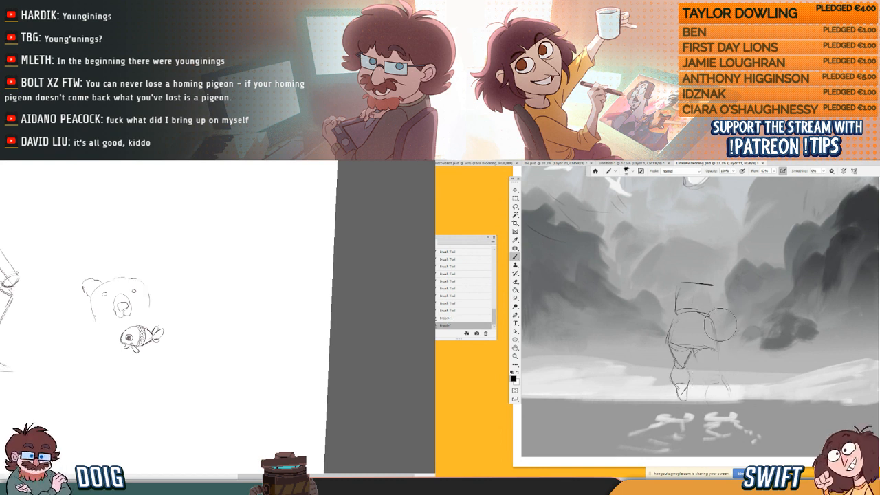
pyautogui.moveTo(725, 326); pyautogui.dragTo(723, 337)
pyautogui.moveTo(150, 307); pyautogui.dragTo(140, 323)
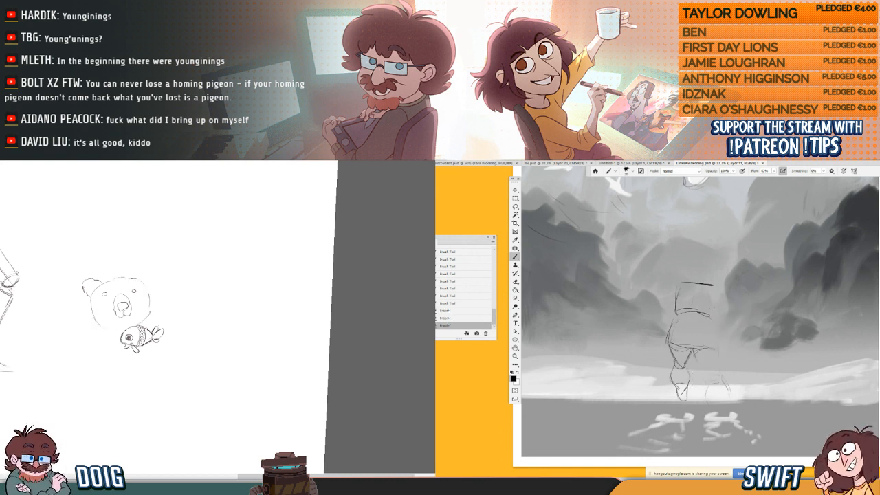
# - Add the bear's right ear, and redraw the painted figure's right thigh, knee and skirt edge
pyautogui.moveTo(147, 289); pyautogui.dragTo(145, 298)
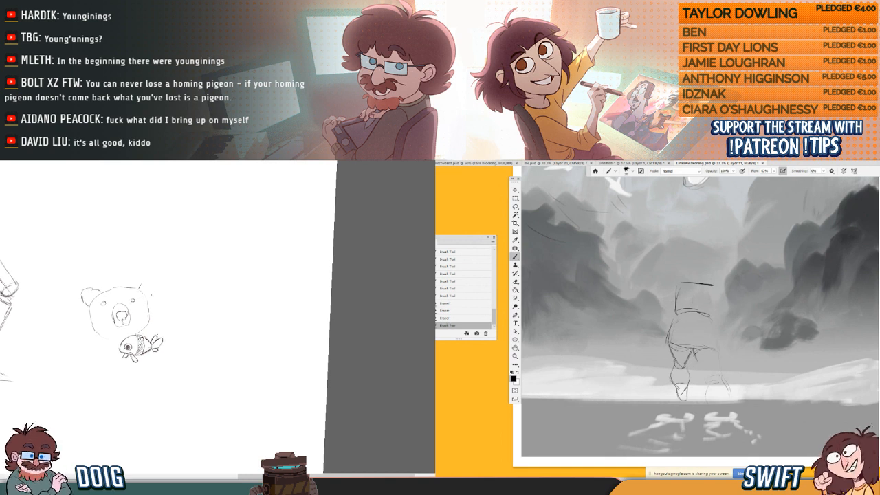
pyautogui.moveTo(699, 365); pyautogui.dragTo(707, 380)
pyautogui.moveTo(141, 283)
pyautogui.mouseDown()
pyautogui.moveTo(151, 292)
pyautogui.moveTo(129, 294)
pyautogui.mouseUp()
pyautogui.moveTo(701, 368); pyautogui.dragTo(708, 379)
pyautogui.moveTo(706, 378); pyautogui.dragTo(721, 378)
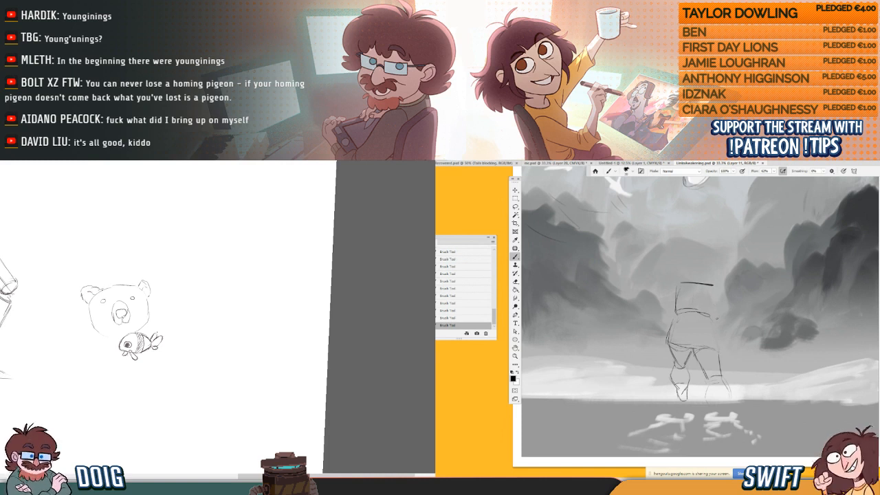
pyautogui.moveTo(710, 317); pyautogui.dragTo(717, 347)
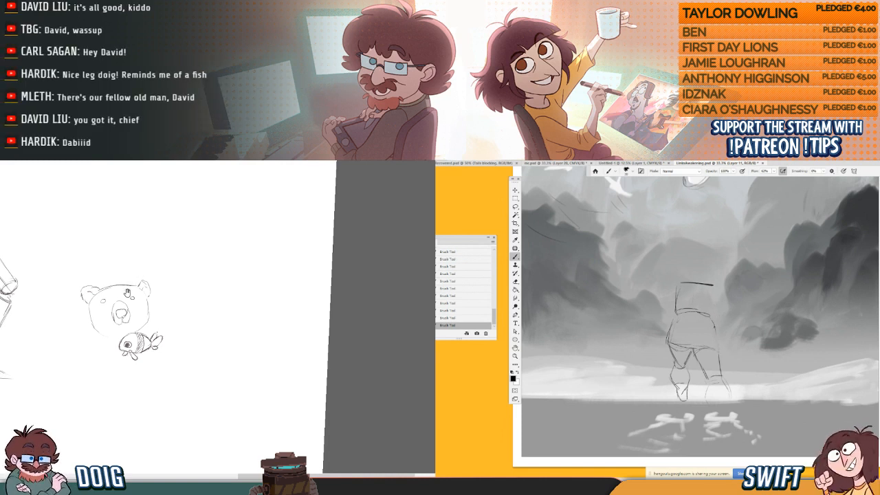
# - Give the bear a mouth and darker eyes, and sketch the painted figure's right lower leg and fold lines on its torso
pyautogui.moveTo(127, 293); pyautogui.dragTo(123, 284)
pyautogui.moveTo(716, 332); pyautogui.dragTo(720, 354)
pyautogui.moveTo(85, 299); pyautogui.dragTo(86, 318)
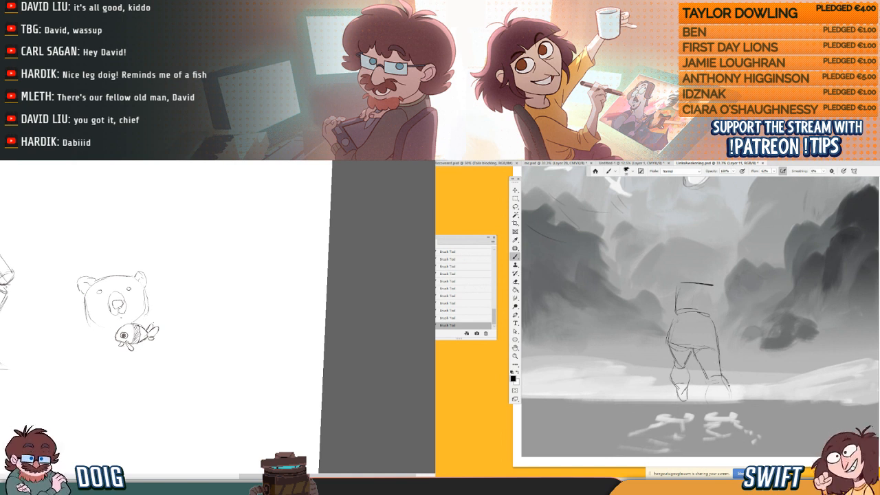
pyautogui.moveTo(728, 385); pyautogui.dragTo(729, 403)
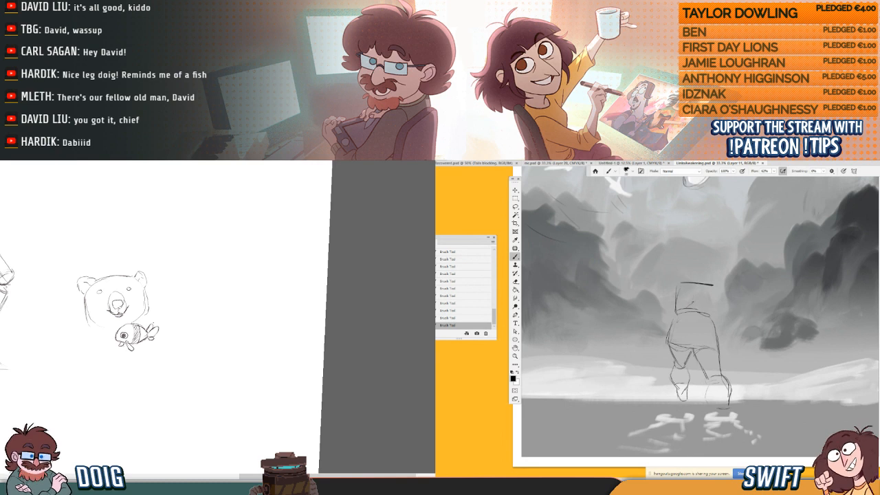
pyautogui.moveTo(693, 301)
pyautogui.mouseDown()
pyautogui.moveTo(709, 288)
pyautogui.moveTo(688, 306)
pyautogui.mouseUp()
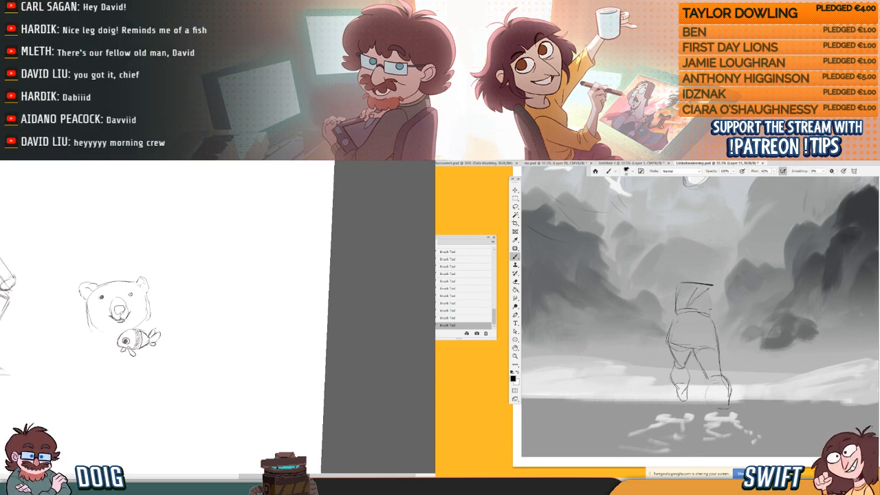
# - Draw the bear's shoulders and large rounded foreleg around the fish, and sketch the painted figure's bent right arm
pyautogui.moveTo(122, 321)
pyautogui.mouseDown()
pyautogui.moveTo(120, 297)
pyautogui.moveTo(132, 292)
pyautogui.moveTo(152, 305)
pyautogui.moveTo(142, 281)
pyautogui.moveTo(169, 313)
pyautogui.moveTo(141, 304)
pyautogui.mouseUp()
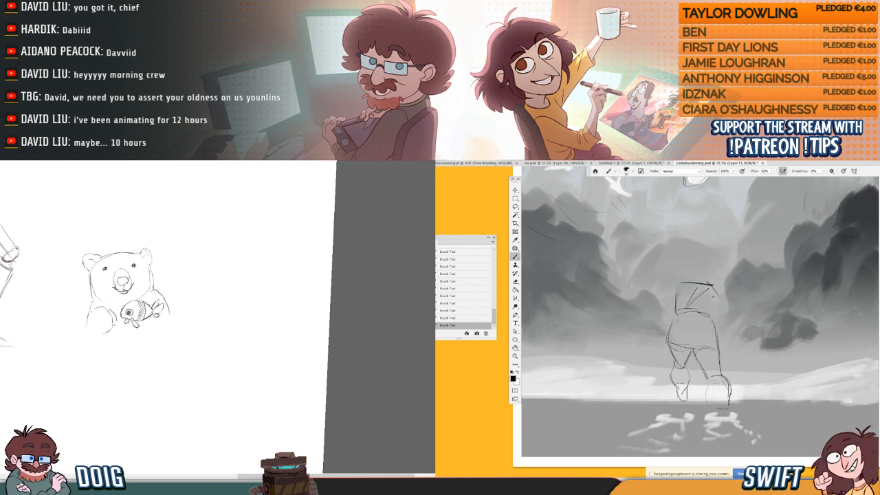
pyautogui.moveTo(91, 313)
pyautogui.mouseDown()
pyautogui.moveTo(66, 312)
pyautogui.moveTo(76, 344)
pyautogui.mouseUp()
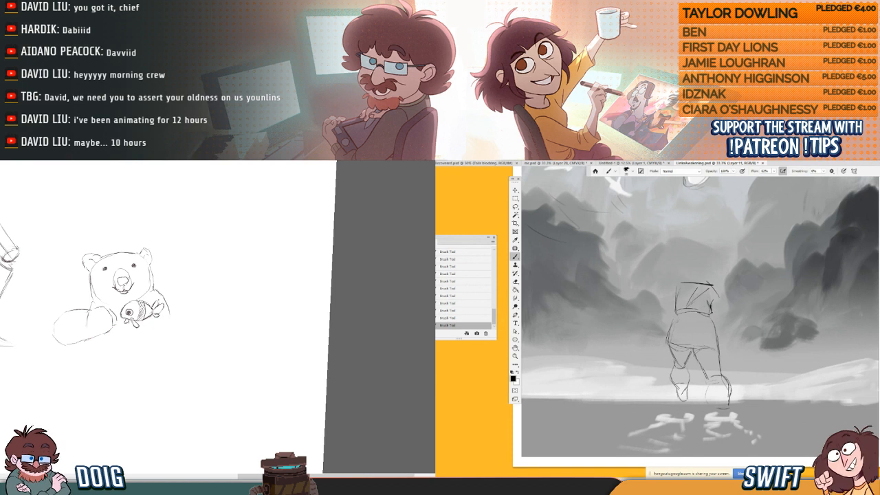
pyautogui.moveTo(717, 291); pyautogui.dragTo(712, 304)
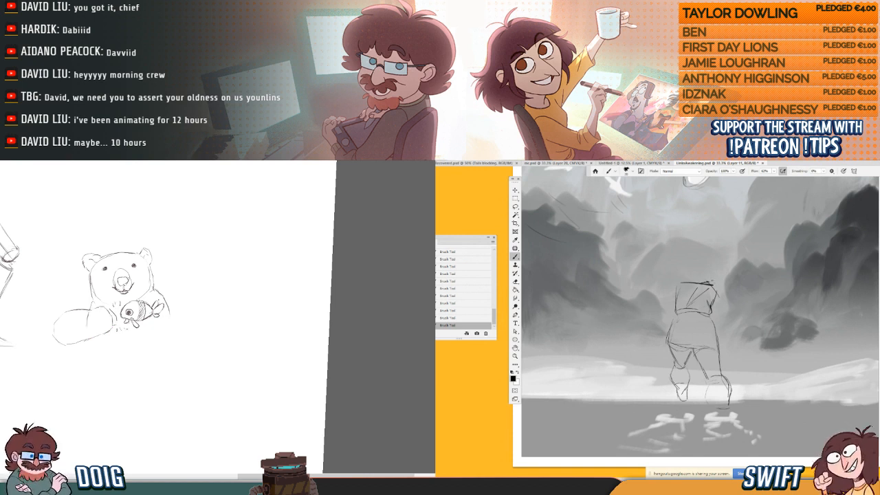
pyautogui.moveTo(154, 282); pyautogui.dragTo(144, 284)
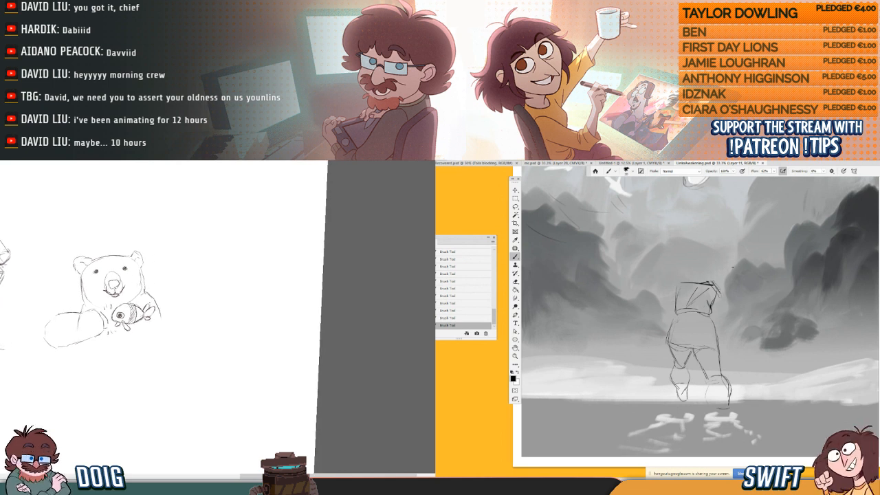
pyautogui.moveTo(716, 284); pyautogui.dragTo(722, 318)
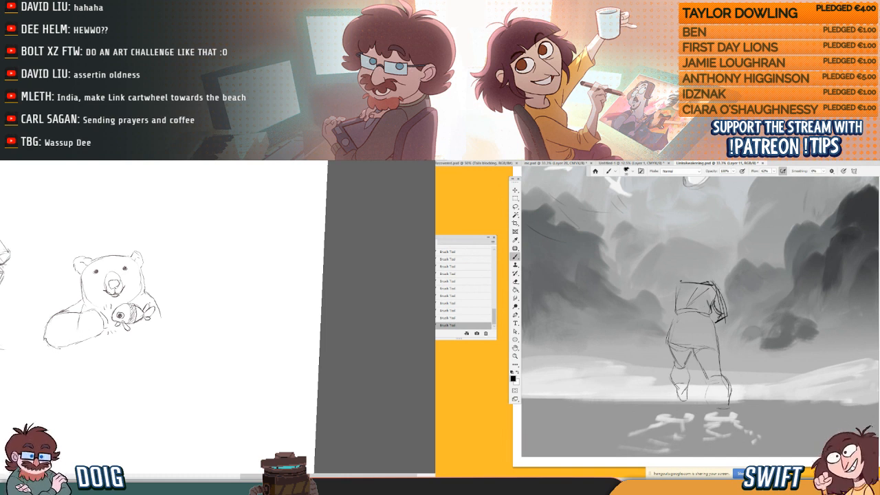
# - Add small paw marks around the fish in the bear's hold, and sketch the painted figure's left arm reaching downward
pyautogui.moveTo(158, 300)
pyautogui.mouseDown()
pyautogui.moveTo(126, 303)
pyautogui.moveTo(140, 271)
pyautogui.mouseUp()
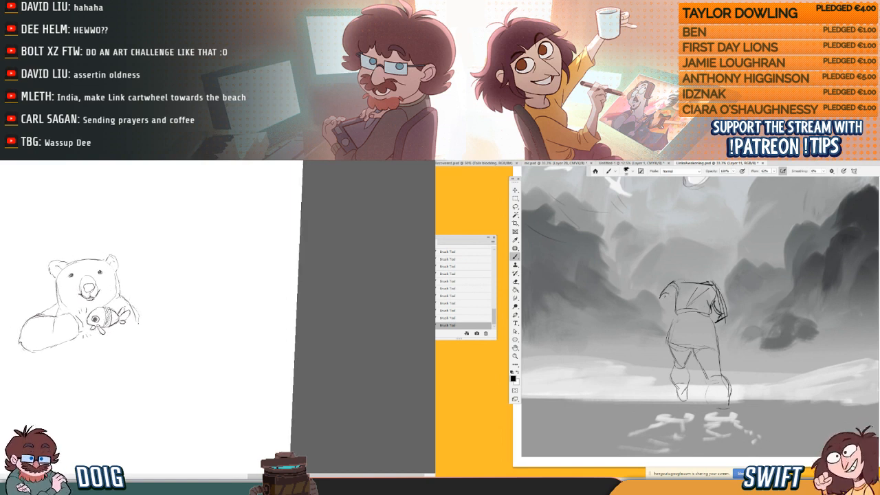
pyautogui.moveTo(116, 329); pyautogui.dragTo(118, 325)
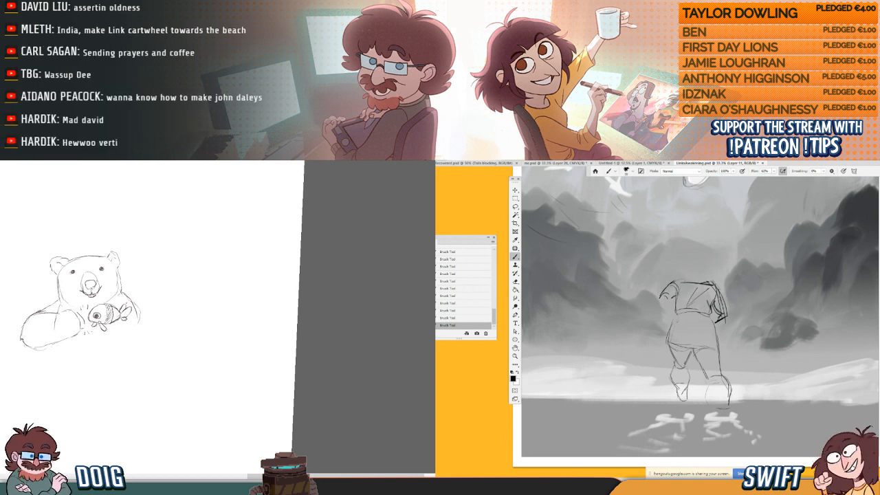
pyautogui.moveTo(116, 321); pyautogui.dragTo(119, 316)
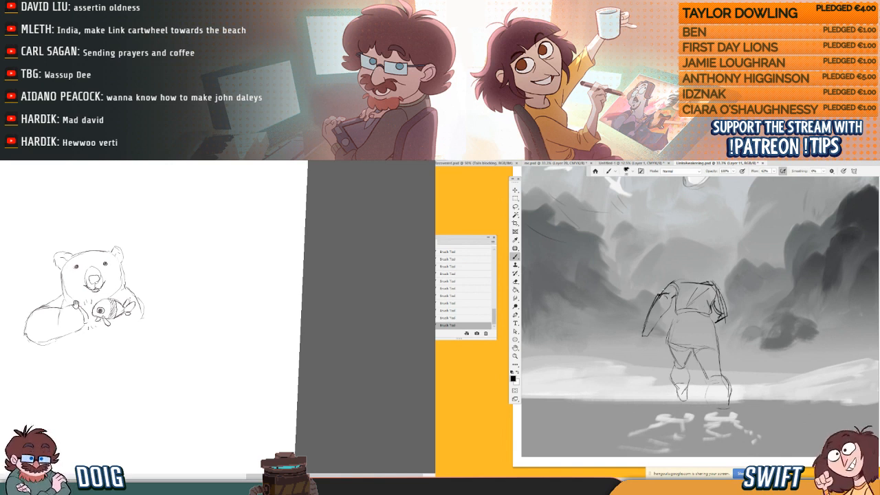
pyautogui.moveTo(76, 306); pyautogui.dragTo(124, 319)
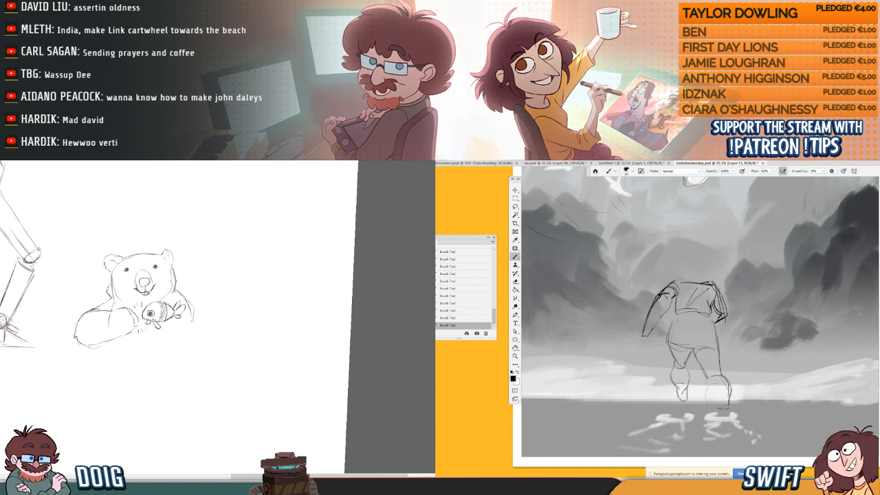
# - Strengthen the outline of the bear's head and the painted figure's shoulder line
pyautogui.moveTo(113, 270)
pyautogui.mouseDown()
pyautogui.moveTo(108, 287)
pyautogui.moveTo(165, 311)
pyautogui.mouseUp()
pyautogui.moveTo(162, 309); pyautogui.dragTo(158, 303)
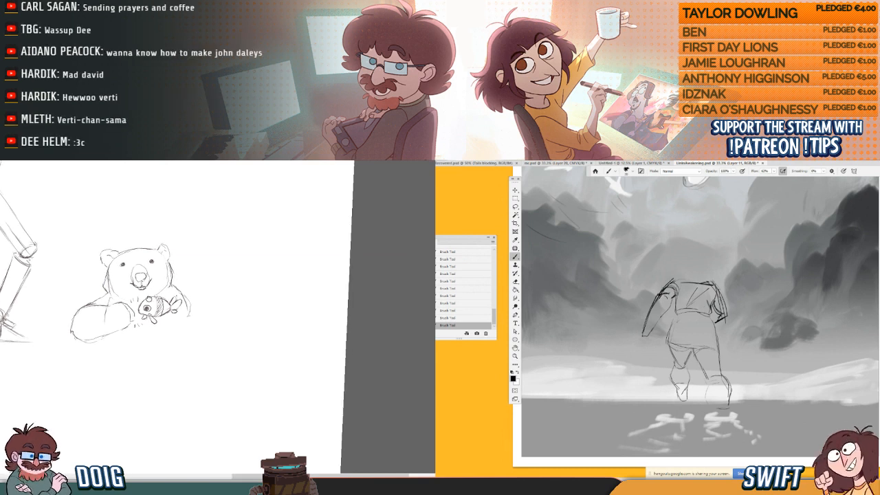
pyautogui.moveTo(99, 292)
pyautogui.mouseDown()
pyautogui.moveTo(110, 287)
pyautogui.moveTo(219, 340)
pyautogui.mouseUp()
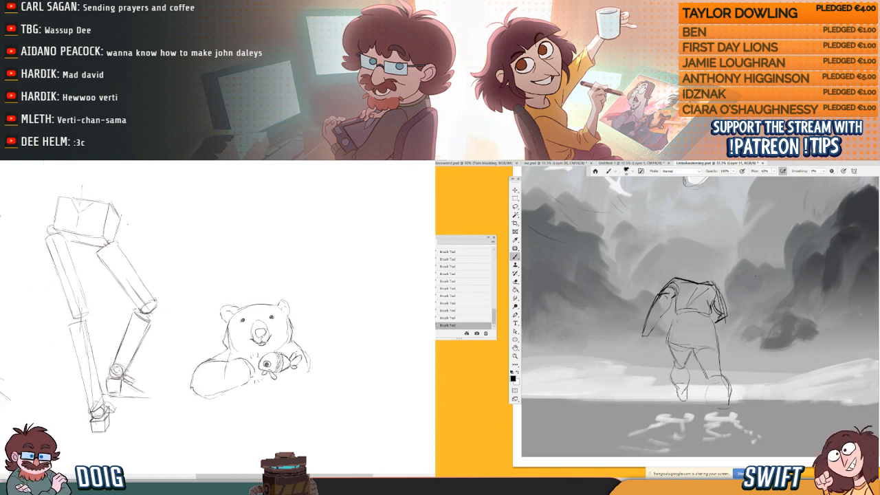
pyautogui.moveTo(115, 314)
pyautogui.mouseDown()
pyautogui.moveTo(88, 290)
pyautogui.moveTo(101, 303)
pyautogui.moveTo(109, 294)
pyautogui.mouseUp()
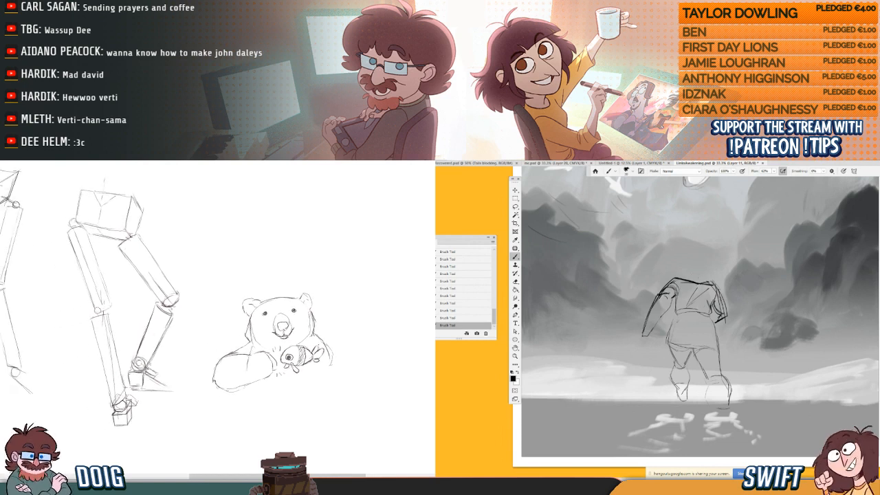
# - Sketch a neck and boxy head on the painted figure, and touch up the knee end of the robot's front shin
pyautogui.moveTo(686, 265); pyautogui.dragTo(701, 255)
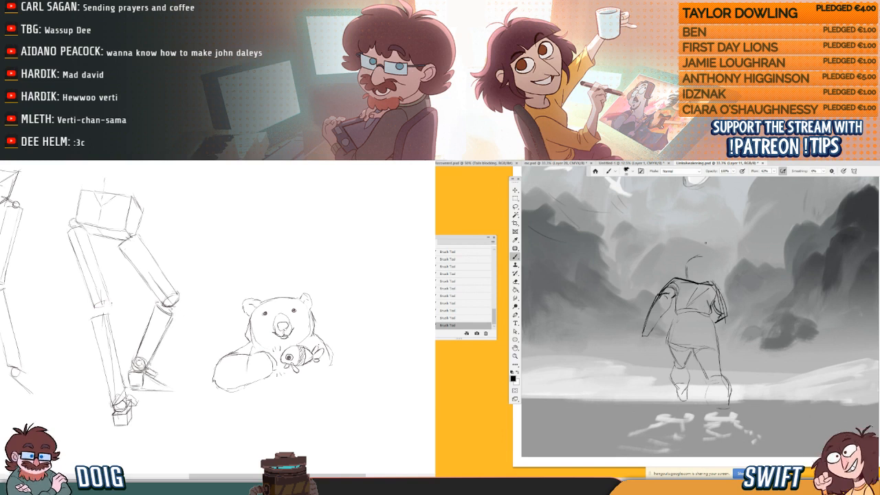
pyautogui.moveTo(101, 283)
pyautogui.mouseDown()
pyautogui.moveTo(96, 292)
pyautogui.moveTo(92, 279)
pyautogui.mouseUp()
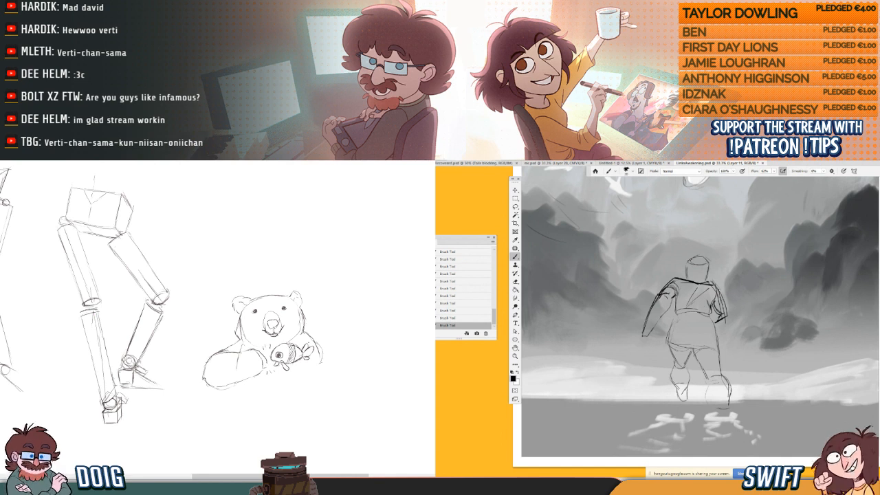
pyautogui.moveTo(85, 316); pyautogui.dragTo(96, 314)
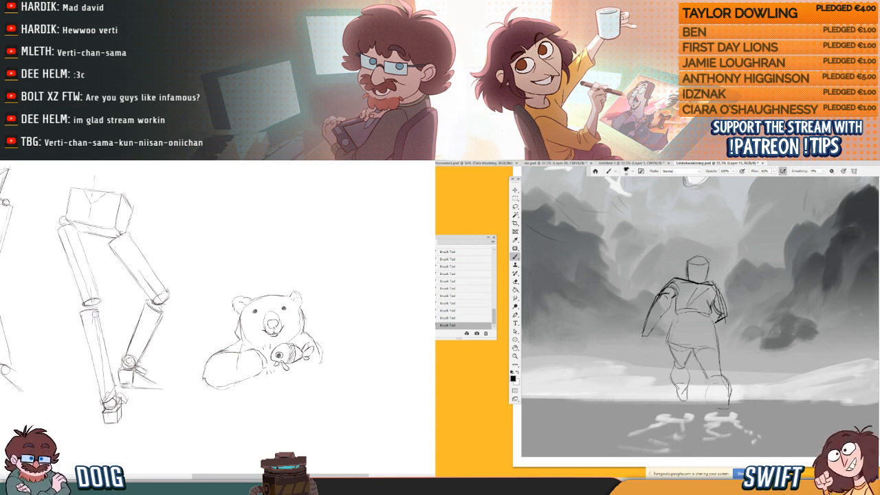
# - Erase the painted figure's boxy head and redraw it rounder and slightly lower on the neck
pyautogui.moveTo(690, 261)
pyautogui.mouseDown()
pyautogui.moveTo(710, 266)
pyautogui.moveTo(701, 260)
pyautogui.moveTo(709, 251)
pyautogui.mouseUp()
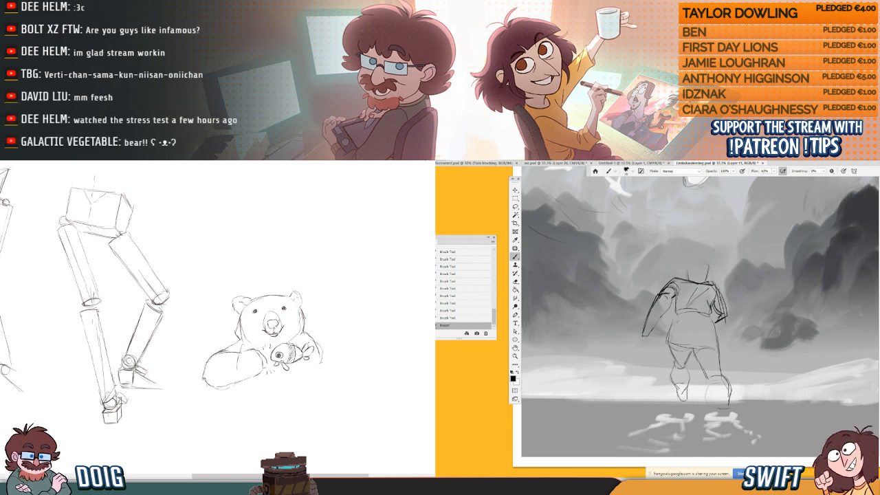
pyautogui.moveTo(688, 268); pyautogui.dragTo(703, 260)
pyautogui.moveTo(697, 260)
pyautogui.mouseDown()
pyautogui.moveTo(706, 276)
pyautogui.moveTo(689, 277)
pyautogui.mouseUp()
pyautogui.moveTo(707, 269)
pyautogui.mouseDown()
pyautogui.moveTo(702, 281)
pyautogui.moveTo(689, 279)
pyautogui.moveTo(704, 280)
pyautogui.moveTo(696, 260)
pyautogui.mouseUp()
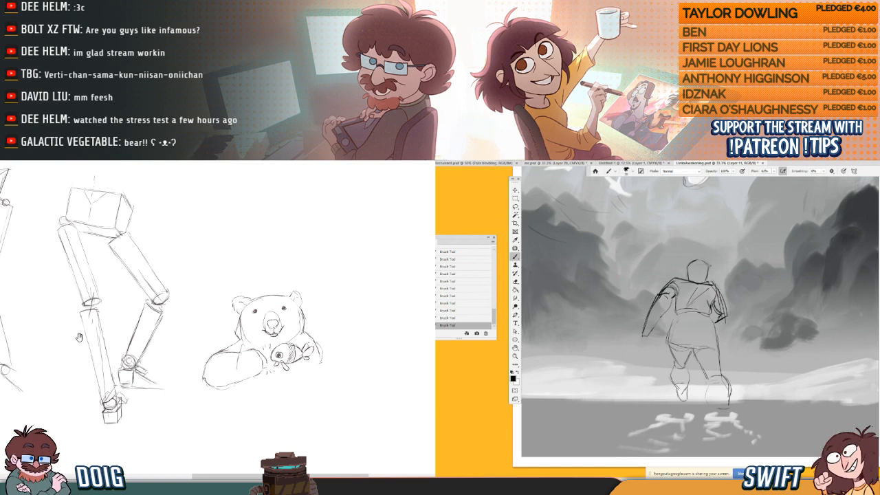
# - Square off the painted figure's head, and erase it above the shoulders
pyautogui.moveTo(81, 347); pyautogui.dragTo(74, 351)
pyautogui.moveTo(686, 265)
pyautogui.mouseDown()
pyautogui.moveTo(686, 281)
pyautogui.moveTo(699, 258)
pyautogui.mouseUp()
pyautogui.moveTo(96, 338); pyautogui.dragTo(93, 338)
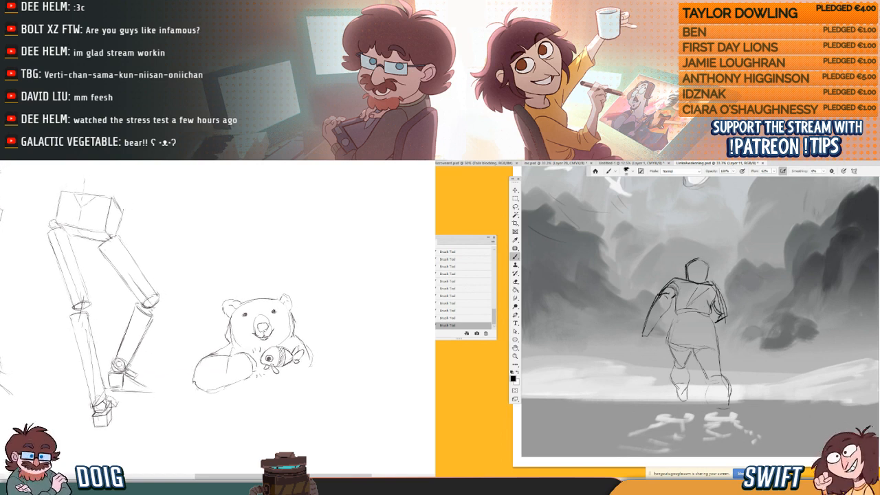
pyautogui.moveTo(700, 265); pyautogui.dragTo(715, 253)
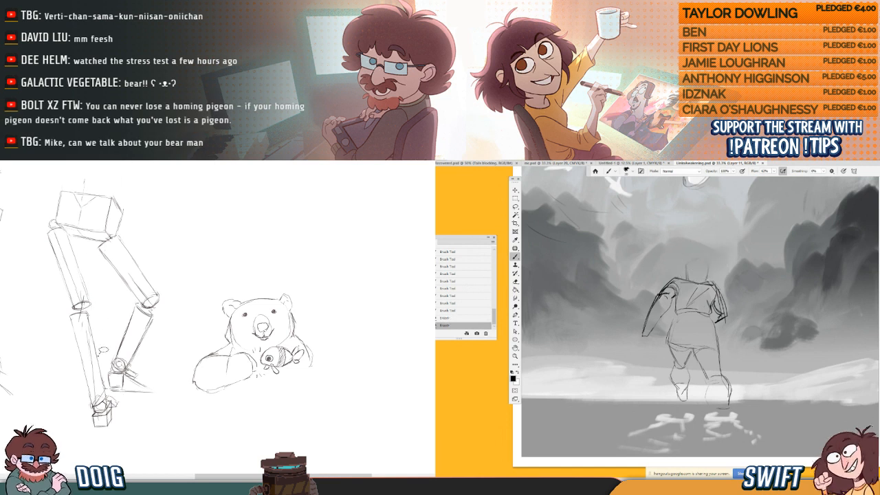
# - Reposition the robot's front lower shin and foot with a free transform, and redraw the painted figure's head with curved bands
pyautogui.moveTo(101, 357)
pyautogui.mouseDown()
pyautogui.moveTo(74, 410)
pyautogui.moveTo(107, 433)
pyautogui.moveTo(126, 423)
pyautogui.moveTo(129, 401)
pyautogui.moveTo(110, 368)
pyautogui.mouseUp()
pyautogui.moveTo(686, 265); pyautogui.dragTo(687, 279)
pyautogui.moveTo(110, 368); pyautogui.dragTo(102, 358)
pyautogui.hotkey('ctrl', 't')
pyautogui.moveTo(686, 265)
pyautogui.mouseDown()
pyautogui.moveTo(696, 258)
pyautogui.moveTo(707, 273)
pyautogui.mouseUp()
pyautogui.moveTo(95, 374); pyautogui.dragTo(94, 359)
pyautogui.moveTo(707, 267); pyautogui.dragTo(705, 276)
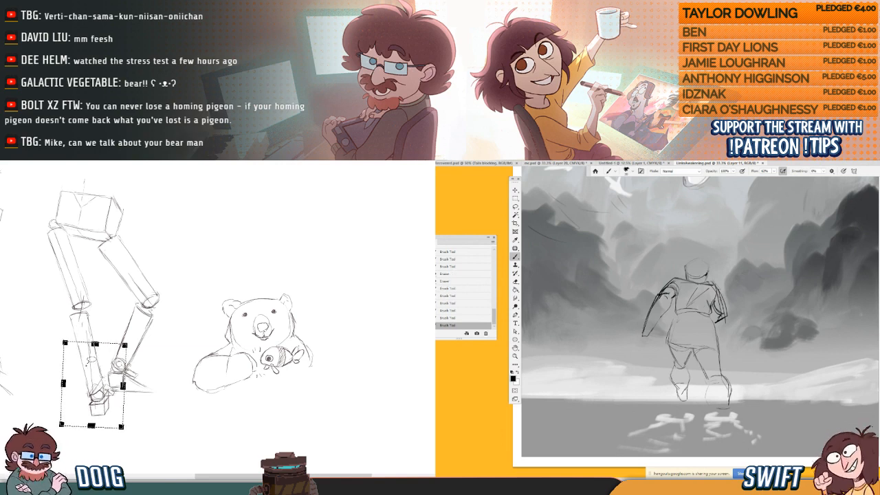
pyautogui.moveTo(94, 360); pyautogui.dragTo(94, 360)
pyautogui.moveTo(708, 270); pyautogui.dragTo(698, 278)
pyautogui.moveTo(94, 360); pyautogui.dragTo(101, 373)
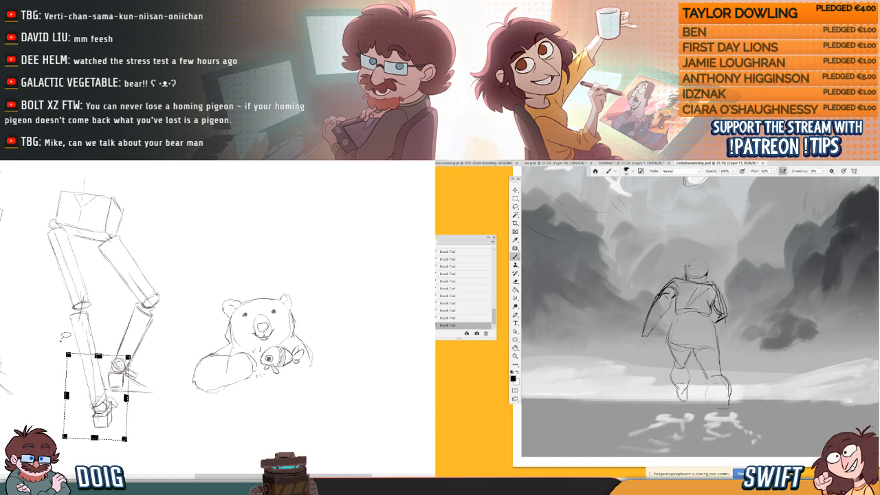
pyautogui.press('Return')
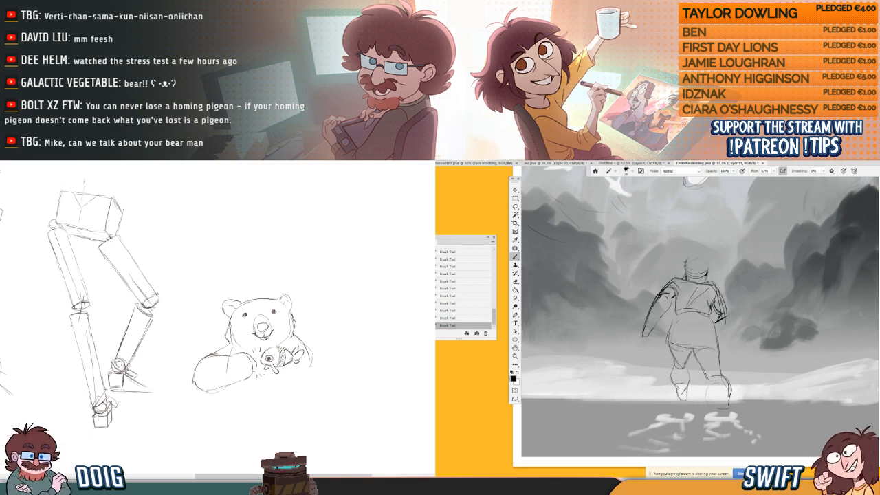
# - Add a pointed cap shape and a loose side strand to the painted figure's head, and lighten the top of the robot's front shin
pyautogui.moveTo(685, 264)
pyautogui.mouseDown()
pyautogui.moveTo(692, 252)
pyautogui.moveTo(709, 258)
pyautogui.mouseUp()
pyautogui.moveTo(92, 313)
pyautogui.mouseDown()
pyautogui.moveTo(70, 318)
pyautogui.moveTo(86, 321)
pyautogui.mouseUp()
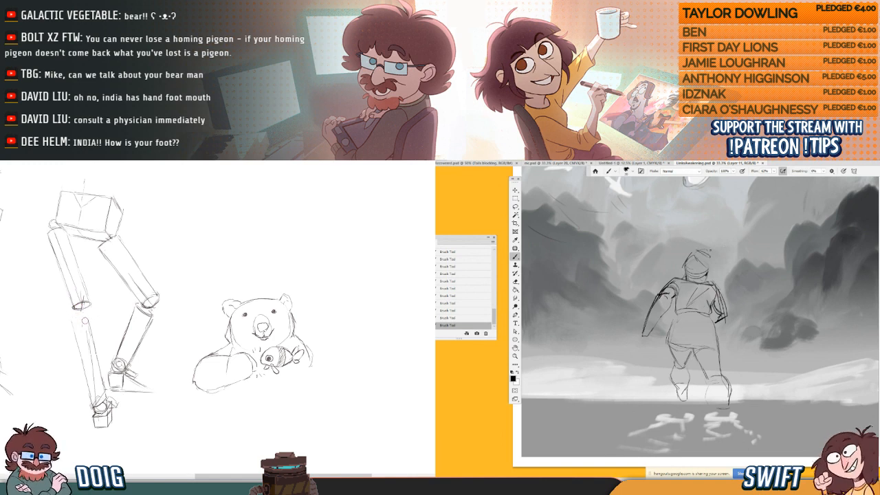
pyautogui.moveTo(708, 254); pyautogui.dragTo(720, 278)
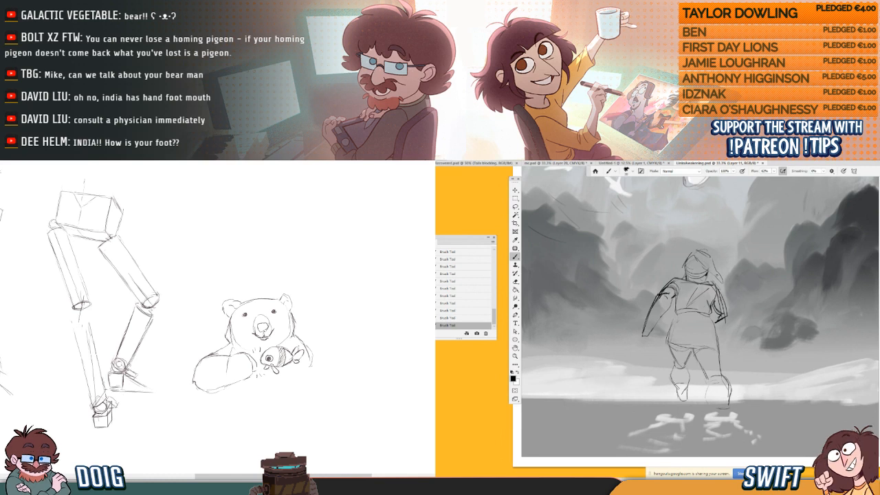
# - Start an elf head above the bear with pointed ears and first hair tips, and darken the painted figure's collar
pyautogui.moveTo(159, 282); pyautogui.dragTo(53, 304)
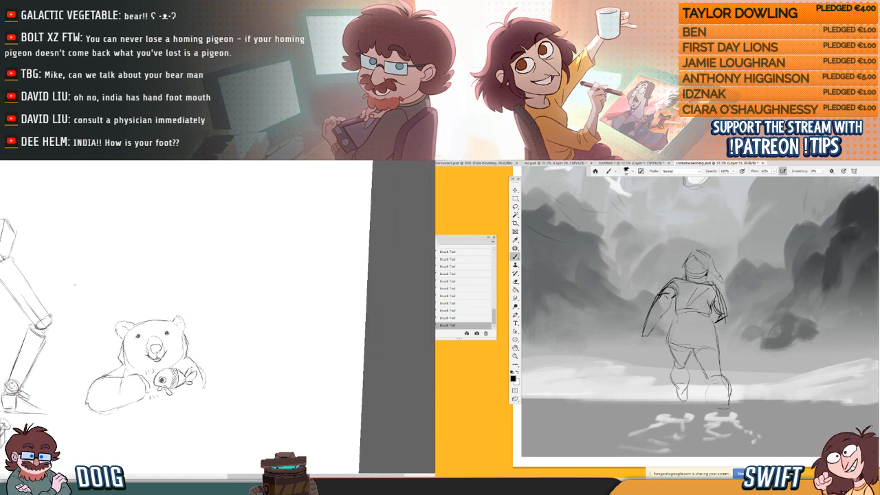
pyautogui.moveTo(203, 243)
pyautogui.mouseDown()
pyautogui.moveTo(173, 236)
pyautogui.moveTo(200, 260)
pyautogui.mouseUp()
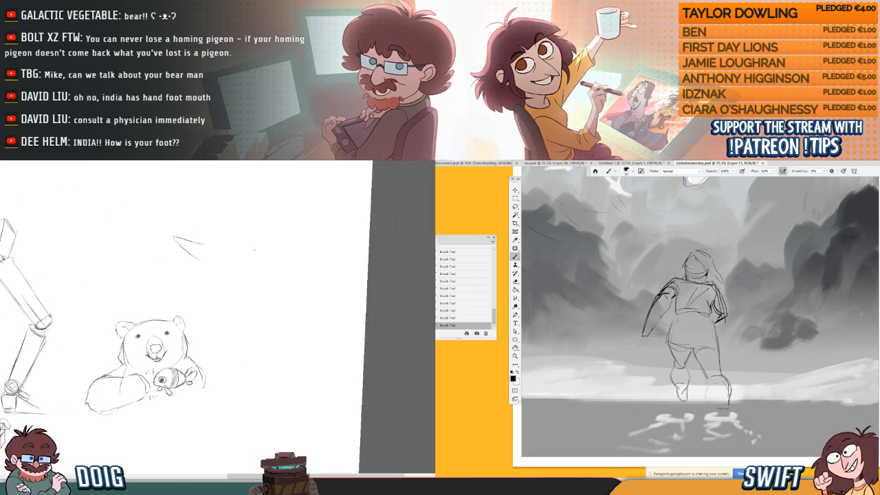
pyautogui.moveTo(264, 234); pyautogui.dragTo(246, 263)
pyautogui.moveTo(686, 276); pyautogui.dragTo(700, 281)
pyautogui.moveTo(200, 262); pyautogui.dragTo(208, 276)
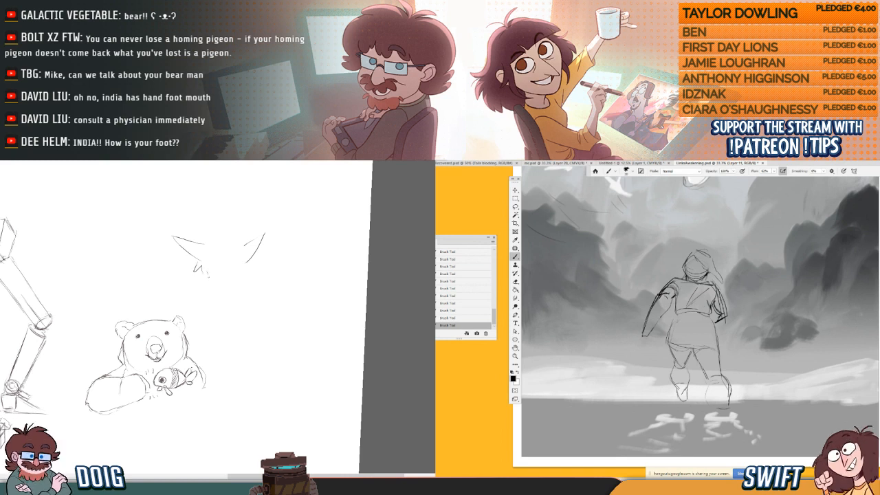
# - Sketch the elf head's rounded crown and face, with jagged hair strands hanging below both ears
pyautogui.moveTo(204, 244); pyautogui.dragTo(197, 263)
pyautogui.moveTo(245, 245)
pyautogui.mouseDown()
pyautogui.moveTo(239, 283)
pyautogui.moveTo(216, 288)
pyautogui.mouseUp()
pyautogui.moveTo(229, 275)
pyautogui.mouseDown()
pyautogui.moveTo(219, 286)
pyautogui.moveTo(236, 284)
pyautogui.mouseUp()
pyautogui.moveTo(236, 284); pyautogui.dragTo(242, 271)
pyautogui.moveTo(211, 221)
pyautogui.mouseDown()
pyautogui.moveTo(200, 239)
pyautogui.moveTo(244, 232)
pyautogui.moveTo(221, 214)
pyautogui.moveTo(197, 242)
pyautogui.mouseUp()
pyautogui.moveTo(247, 230); pyautogui.dragTo(252, 239)
pyautogui.moveTo(249, 238)
pyautogui.mouseDown()
pyautogui.moveTo(240, 297)
pyautogui.moveTo(187, 302)
pyautogui.moveTo(227, 298)
pyautogui.moveTo(212, 290)
pyautogui.mouseUp()
pyautogui.moveTo(210, 279); pyautogui.dragTo(205, 293)
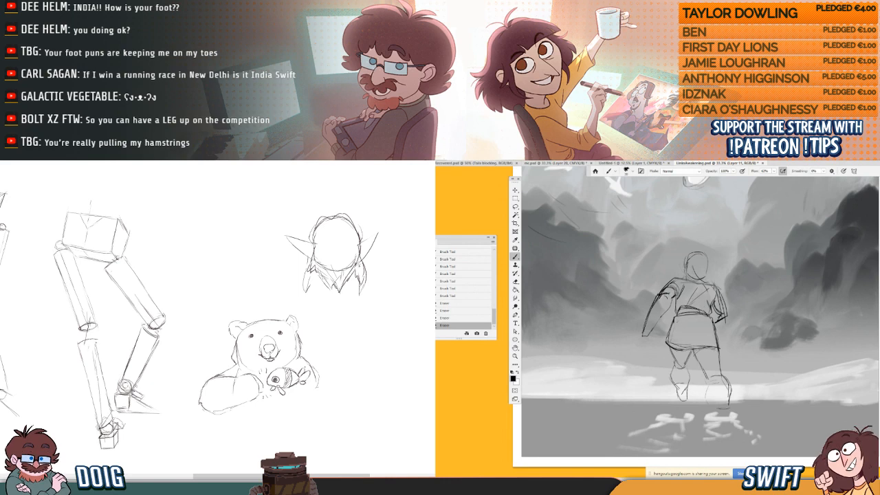
# - Sketch a round knee joint on the robot's bent leg, and draw windblown hair streaming from the painted figure's head
pyautogui.moveTo(127, 341); pyautogui.dragTo(140, 331)
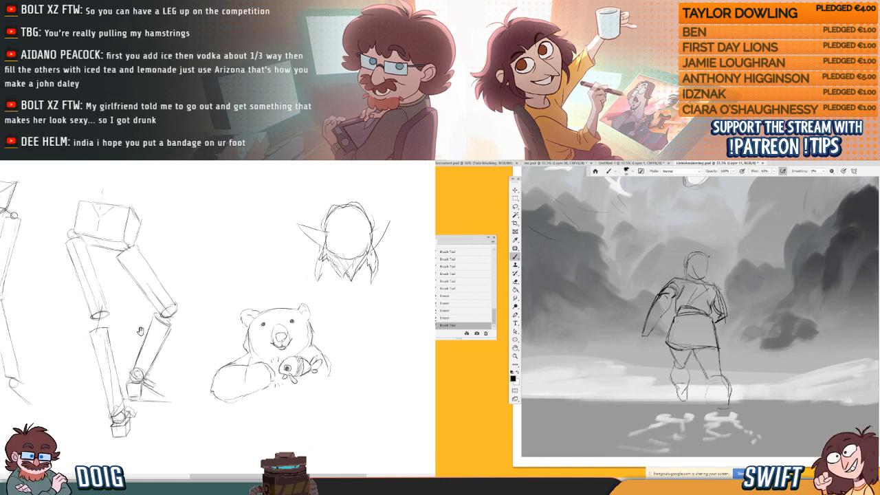
pyautogui.moveTo(173, 288); pyautogui.dragTo(169, 274)
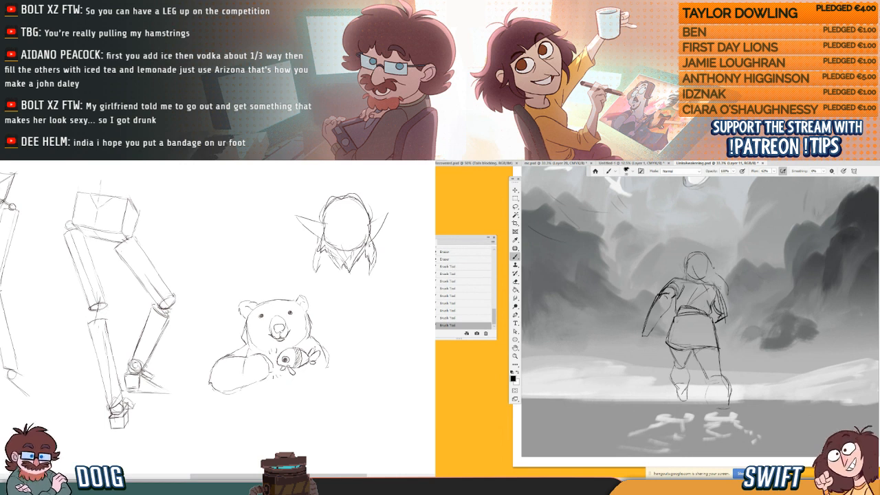
pyautogui.moveTo(176, 309)
pyautogui.mouseDown()
pyautogui.moveTo(167, 316)
pyautogui.moveTo(170, 303)
pyautogui.moveTo(163, 308)
pyautogui.mouseUp()
pyautogui.moveTo(721, 277); pyautogui.dragTo(726, 295)
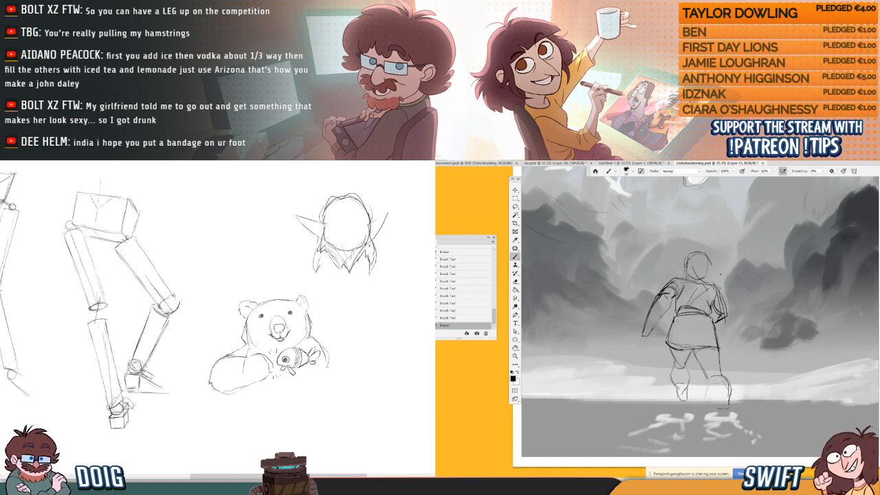
pyautogui.moveTo(169, 298); pyautogui.dragTo(170, 310)
pyautogui.moveTo(709, 267); pyautogui.dragTo(717, 273)
pyautogui.moveTo(712, 269); pyautogui.dragTo(729, 284)
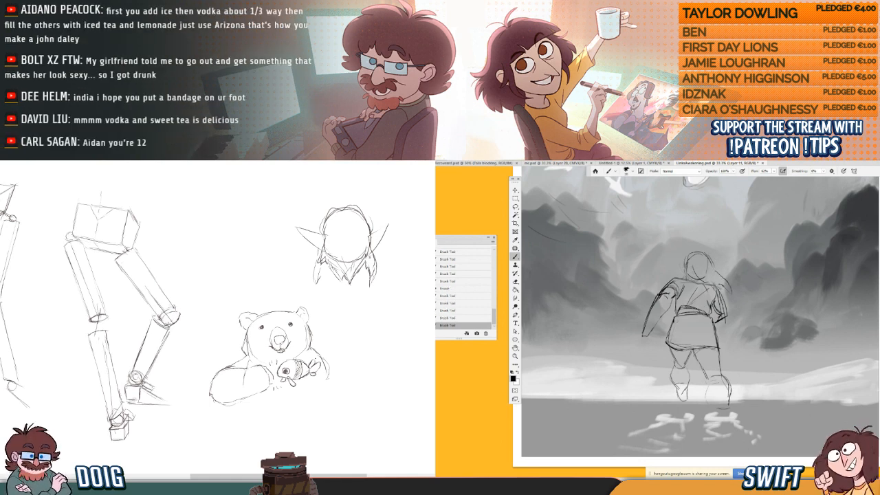
pyautogui.moveTo(702, 278); pyautogui.dragTo(711, 283)
pyautogui.moveTo(183, 301); pyautogui.dragTo(184, 289)
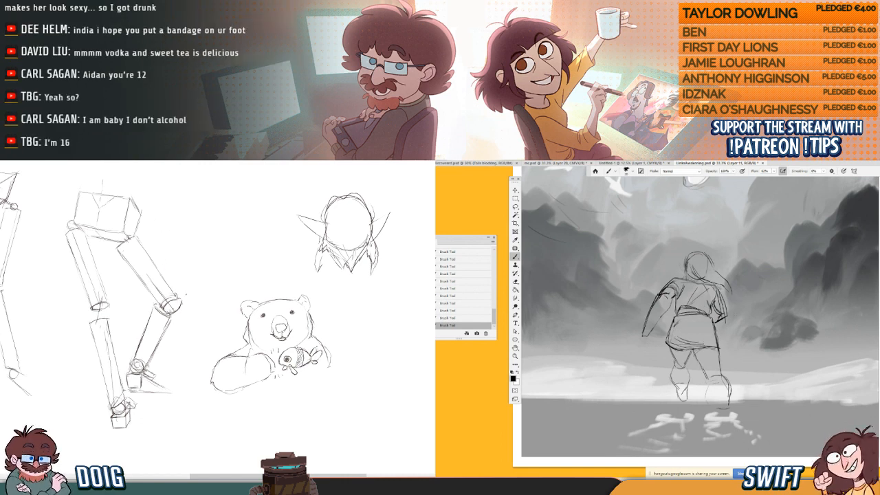
# - Strengthen the painted figure's thigh lines below the tunic, and outline the calf and boot of its right leg
pyautogui.moveTo(172, 291); pyautogui.dragTo(187, 323)
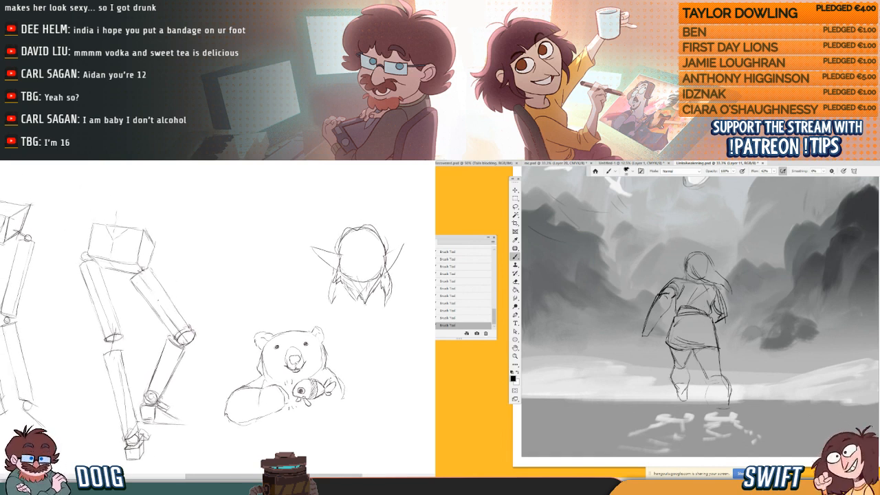
pyautogui.moveTo(144, 289); pyautogui.dragTo(146, 269)
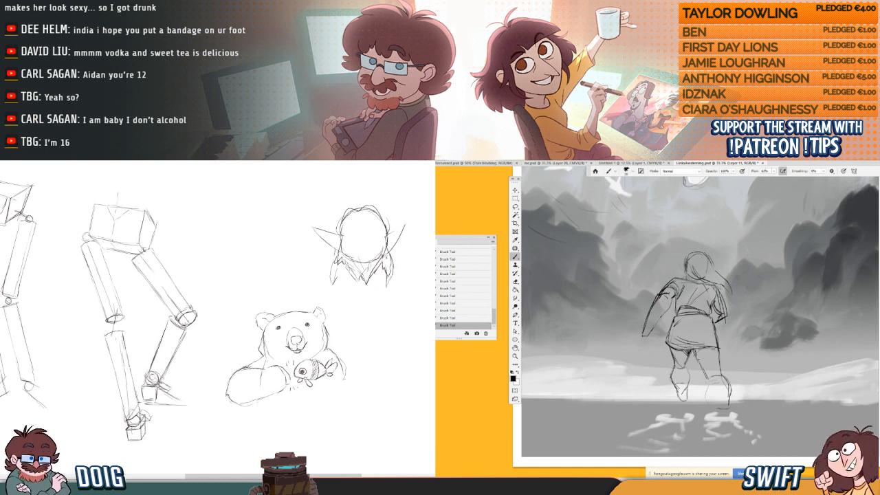
pyautogui.moveTo(146, 289); pyautogui.dragTo(146, 282)
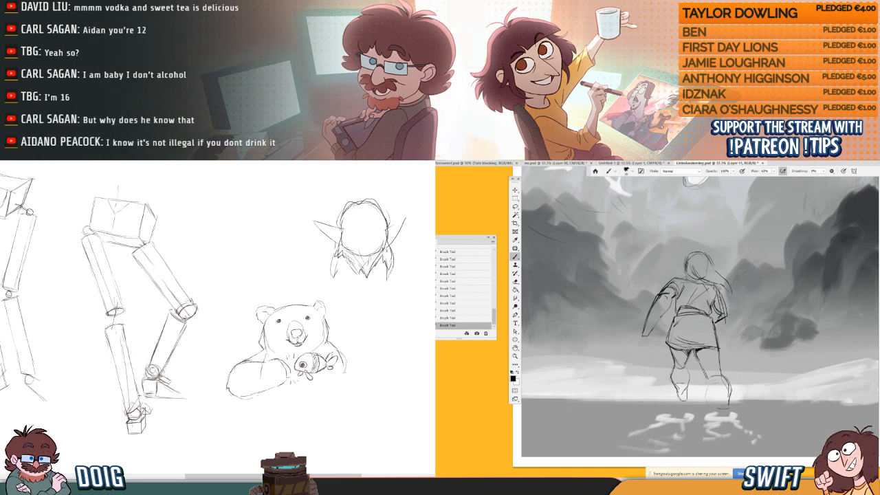
pyautogui.moveTo(142, 326)
pyautogui.mouseDown()
pyautogui.moveTo(113, 357)
pyautogui.moveTo(121, 383)
pyautogui.mouseUp()
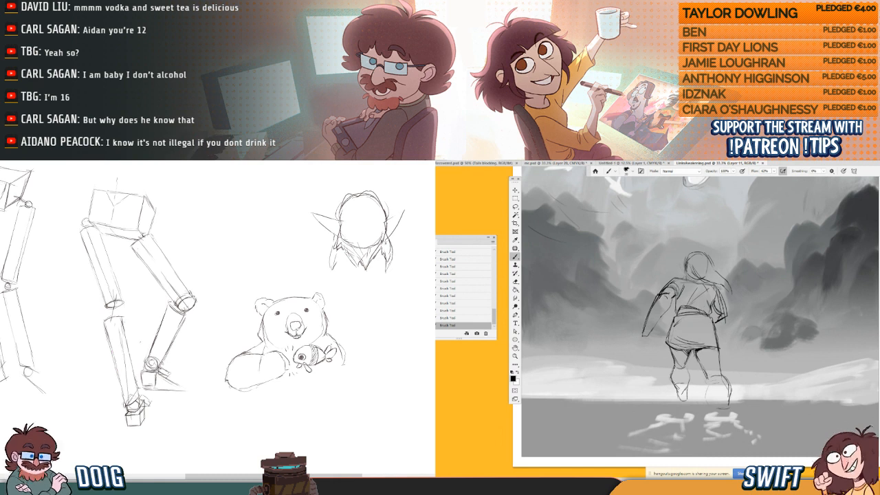
pyautogui.moveTo(707, 379)
pyautogui.mouseDown()
pyautogui.moveTo(713, 411)
pyautogui.moveTo(726, 412)
pyautogui.mouseUp()
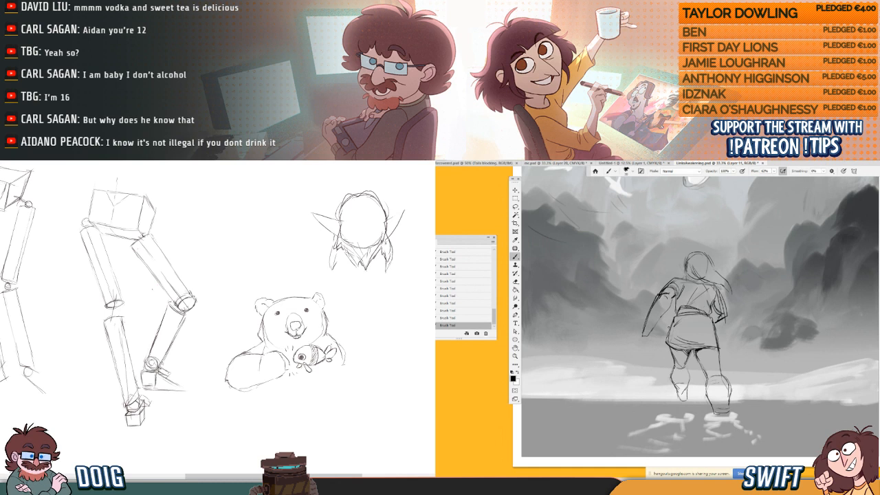
# - Try heavy strokes reshaping the painted figure's left leg, and undo them
pyautogui.moveTo(667, 347)
pyautogui.mouseDown()
pyautogui.moveTo(667, 398)
pyautogui.moveTo(679, 373)
pyautogui.moveTo(668, 397)
pyautogui.moveTo(678, 404)
pyautogui.mouseUp()
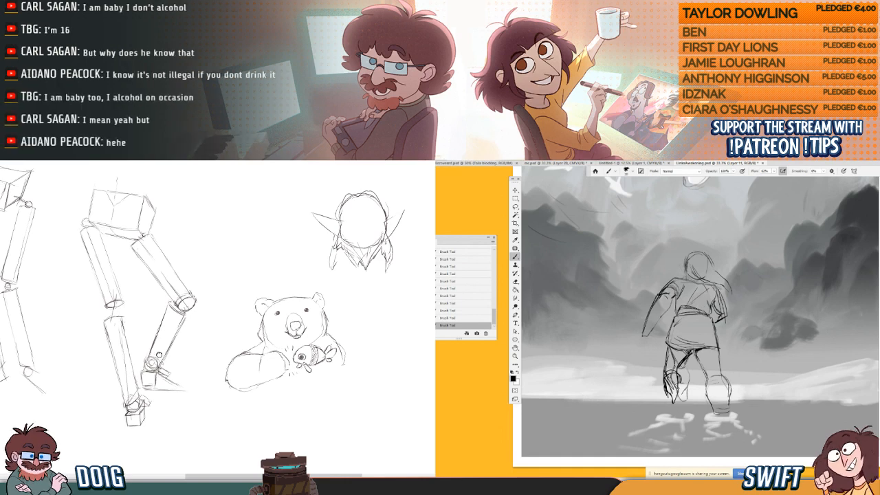
pyautogui.moveTo(148, 306)
pyautogui.mouseDown()
pyautogui.moveTo(159, 377)
pyautogui.moveTo(163, 352)
pyautogui.mouseUp()
pyautogui.hotkey('ctrl', 'z')
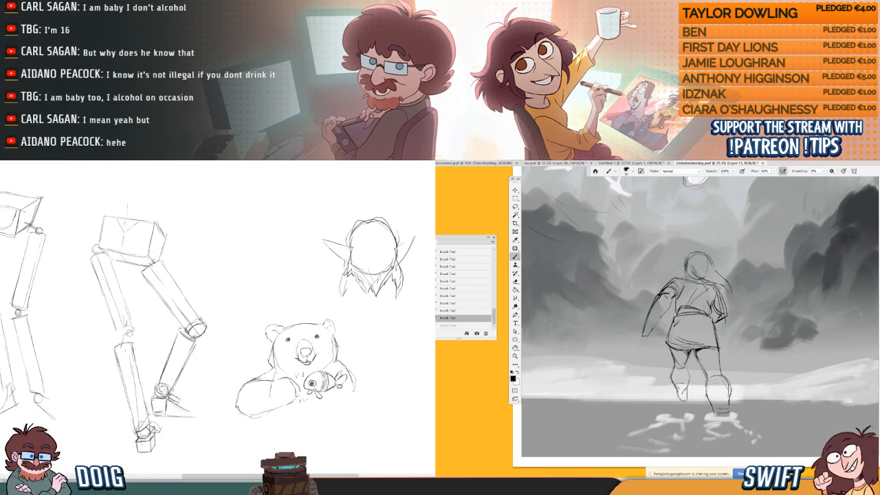
# - Lasso the painted figure's left thigh, slant it outward with a free transform, and deselect it
pyautogui.press('l')
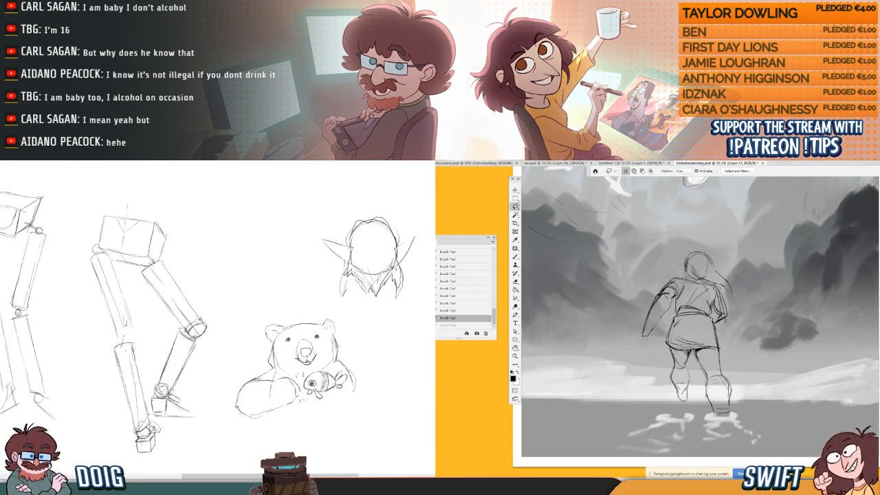
pyautogui.moveTo(679, 367); pyautogui.dragTo(671, 351)
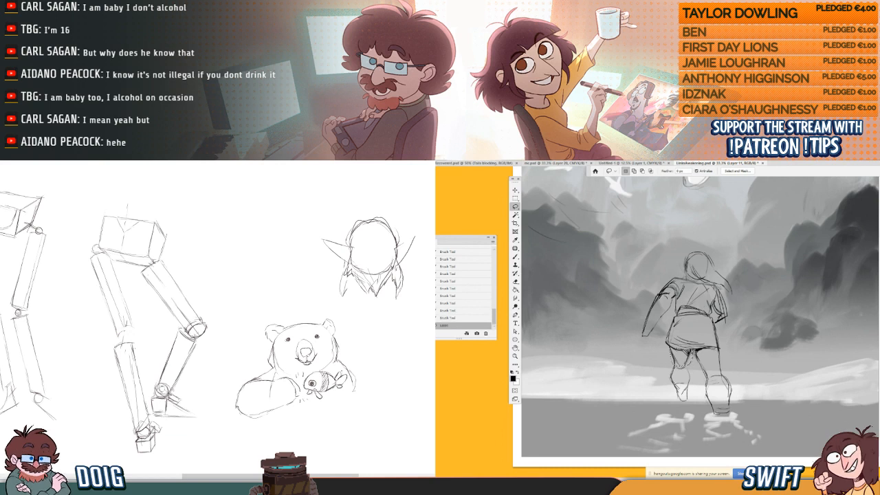
pyautogui.hotkey('ctrl', 't')
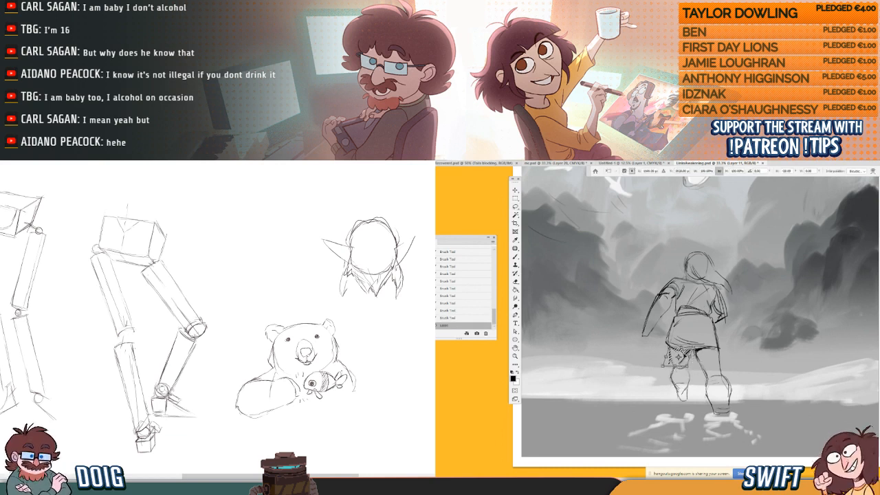
pyautogui.moveTo(135, 317); pyautogui.dragTo(132, 332)
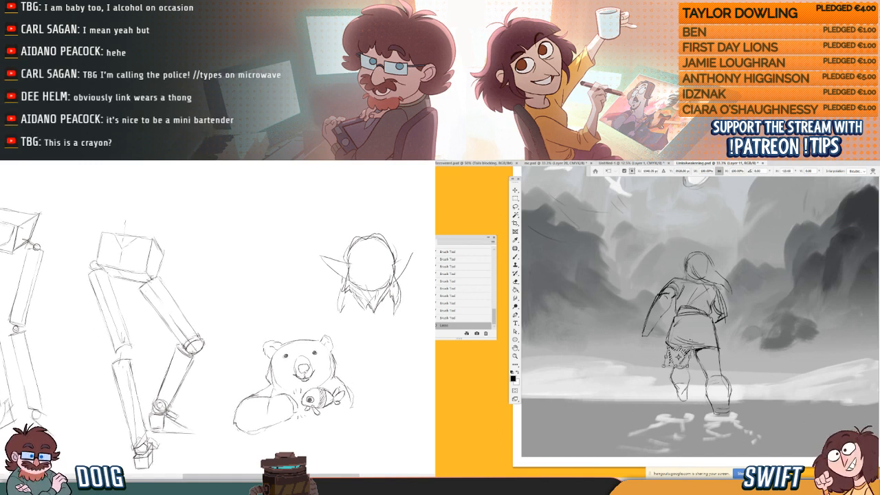
pyautogui.press('Return')
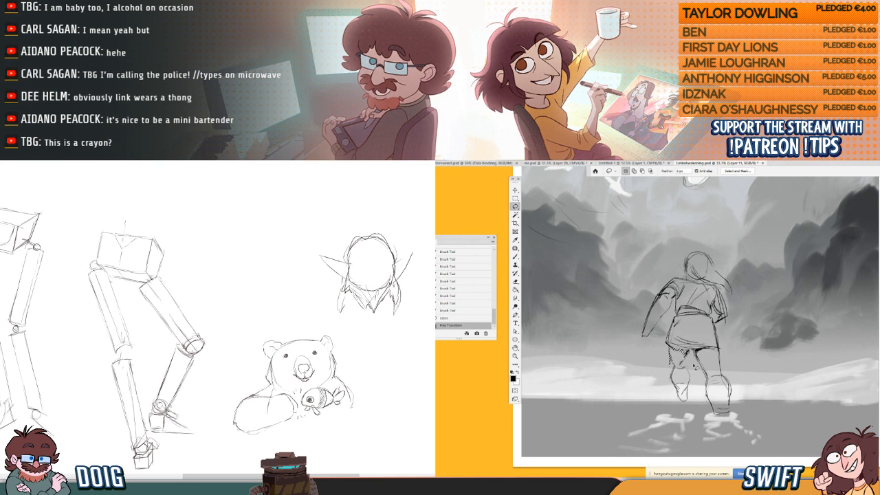
pyautogui.hotkey('ctrl', 'd')
# - Lasso the painted figure's lower left leg, and shift and slightly rotate it outward to line up with the thigh
pyautogui.moveTo(695, 378)
pyautogui.mouseDown()
pyautogui.moveTo(670, 404)
pyautogui.moveTo(664, 374)
pyautogui.moveTo(688, 363)
pyautogui.mouseUp()
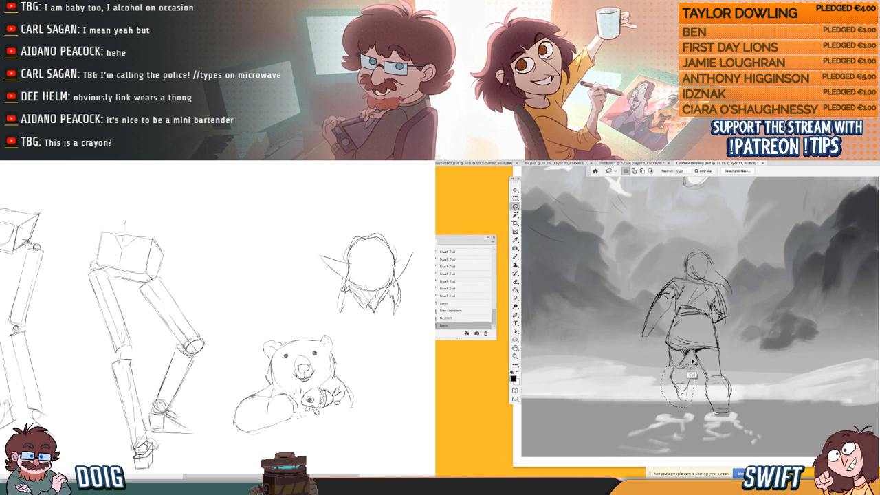
pyautogui.hotkey('ctrl', 't')
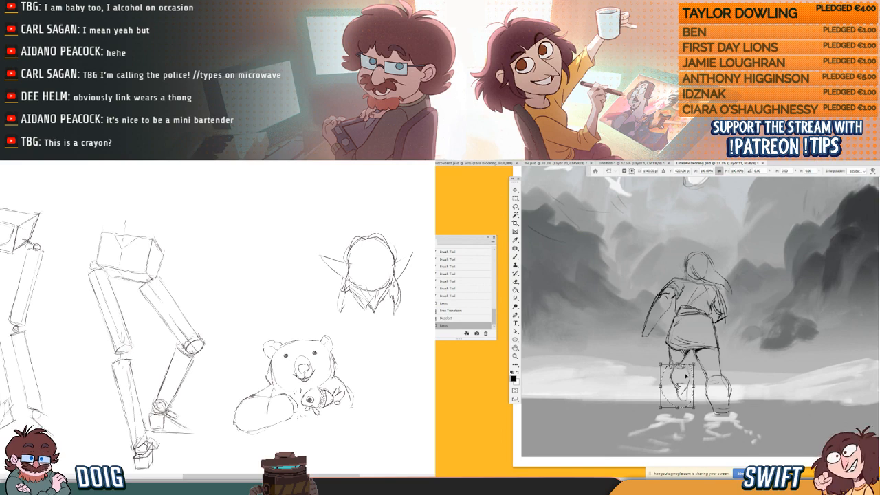
pyautogui.moveTo(687, 379); pyautogui.dragTo(680, 381)
pyautogui.moveTo(130, 309); pyautogui.dragTo(132, 246)
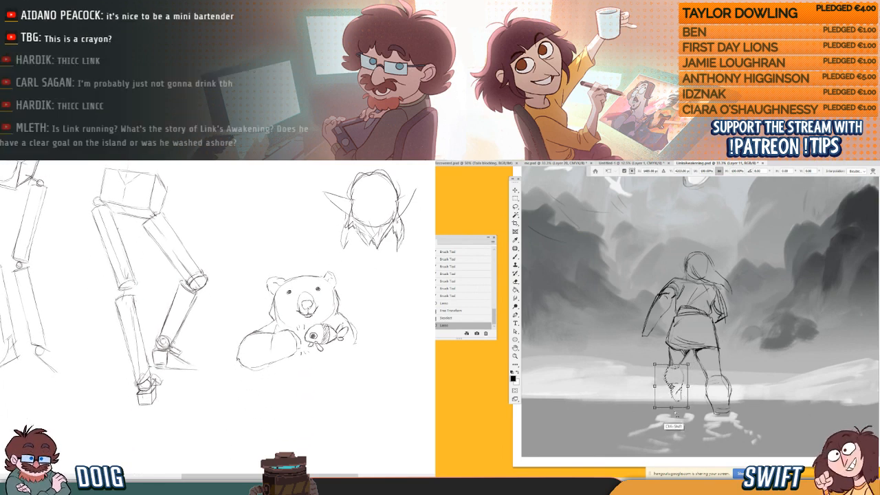
pyautogui.moveTo(673, 414); pyautogui.dragTo(669, 416)
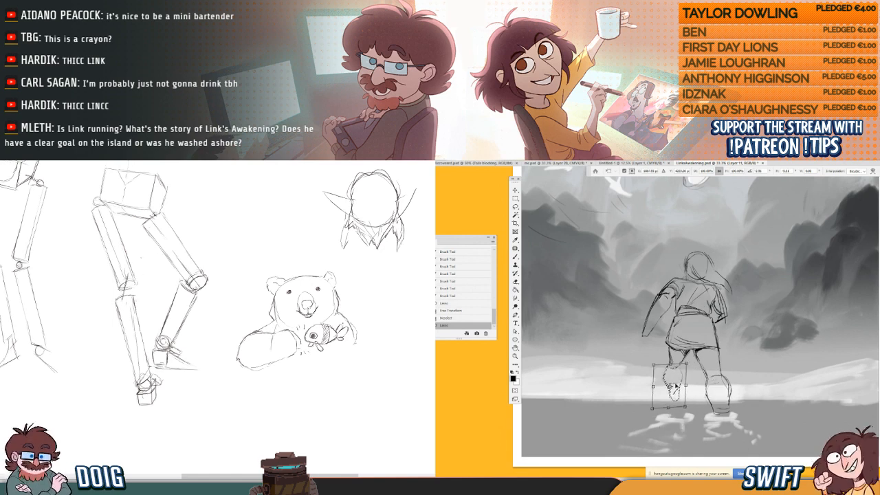
pyautogui.moveTo(675, 386); pyautogui.dragTo(677, 387)
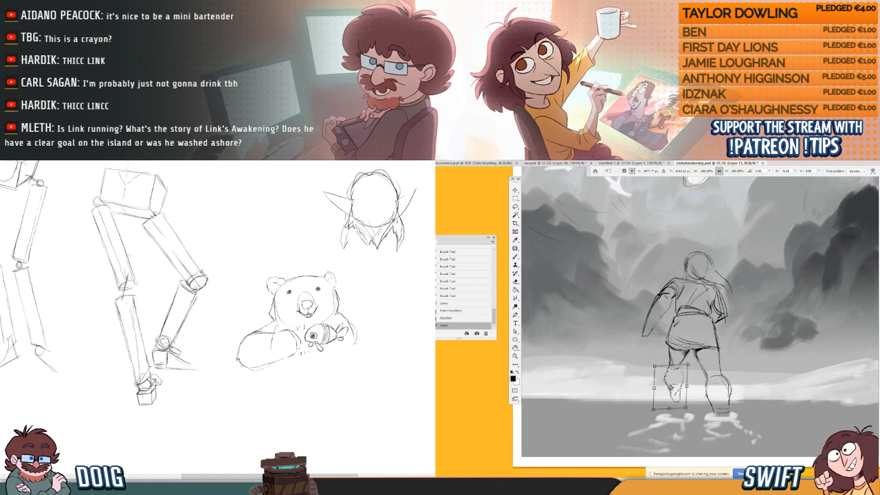
pyautogui.press('Return')
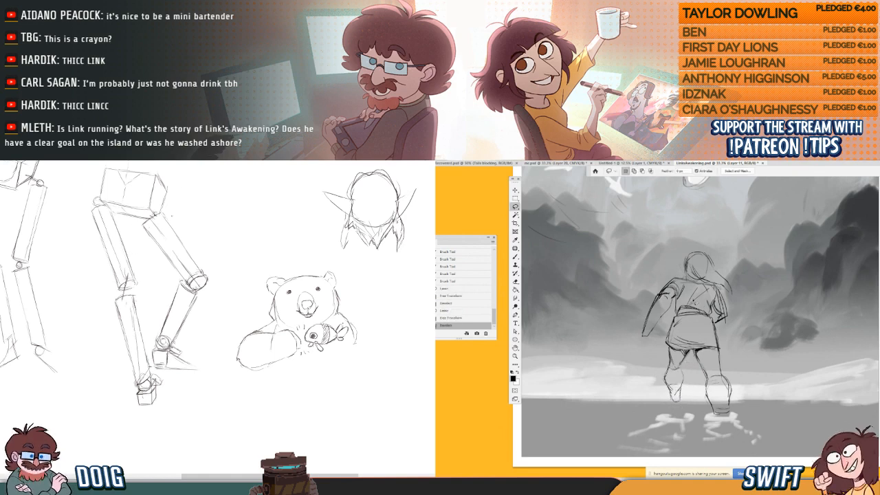
pyautogui.moveTo(150, 269); pyautogui.dragTo(162, 359)
pyautogui.keyDown('alt'); pyautogui.click(710, 331); pyautogui.keyUp('alt')
pyautogui.moveTo(769, 304); pyautogui.dragTo(761, 323)
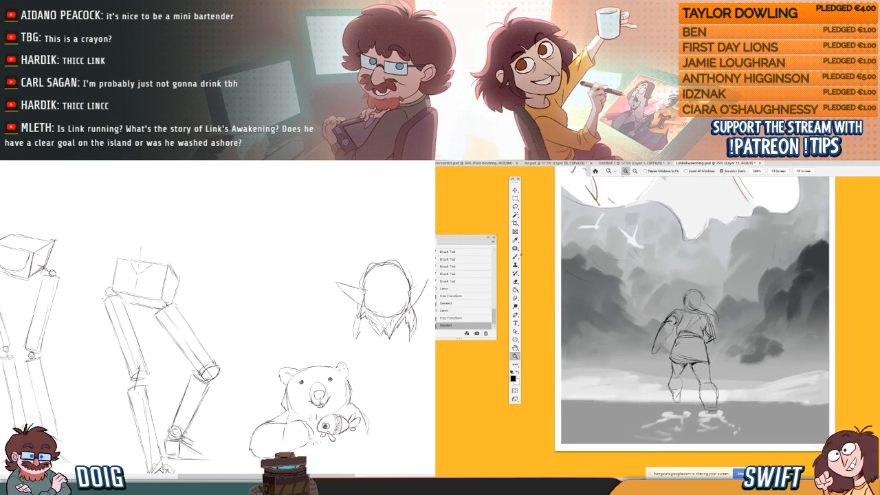
# - Darken the knee, calf and boot top of the painted figure's right leg with short brush strokes
pyautogui.press('b')
pyautogui.moveTo(701, 383)
pyautogui.mouseDown()
pyautogui.moveTo(703, 393)
pyautogui.moveTo(710, 382)
pyautogui.mouseUp()
pyautogui.moveTo(709, 382); pyautogui.dragTo(717, 397)
pyautogui.moveTo(703, 390)
pyautogui.mouseDown()
pyautogui.moveTo(706, 403)
pyautogui.moveTo(716, 394)
pyautogui.mouseUp()
pyautogui.moveTo(125, 270); pyautogui.dragTo(125, 275)
pyautogui.moveTo(703, 385); pyautogui.dragTo(704, 395)
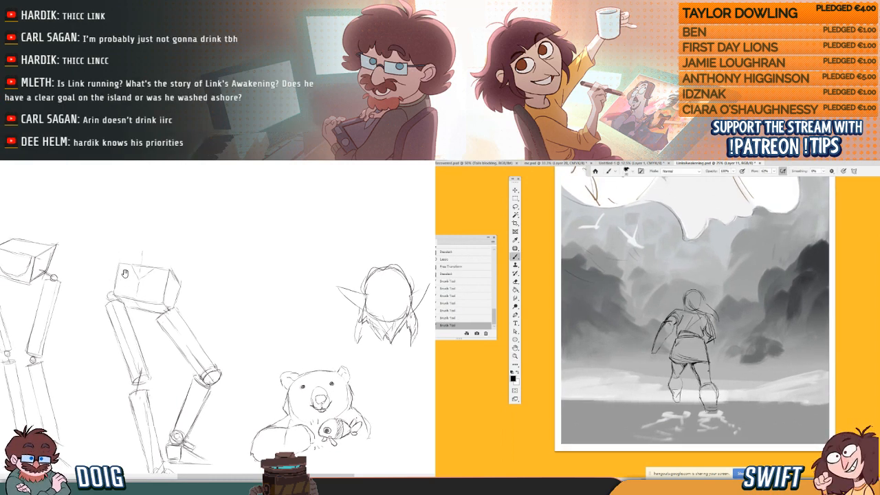
pyautogui.moveTo(126, 275); pyautogui.dragTo(125, 278)
pyautogui.moveTo(704, 393); pyautogui.dragTo(707, 404)
pyautogui.moveTo(126, 278); pyautogui.dragTo(126, 280)
pyautogui.moveTo(712, 383); pyautogui.dragTo(716, 393)
pyautogui.moveTo(716, 390)
pyautogui.mouseDown()
pyautogui.moveTo(717, 402)
pyautogui.moveTo(715, 389)
pyautogui.mouseUp()
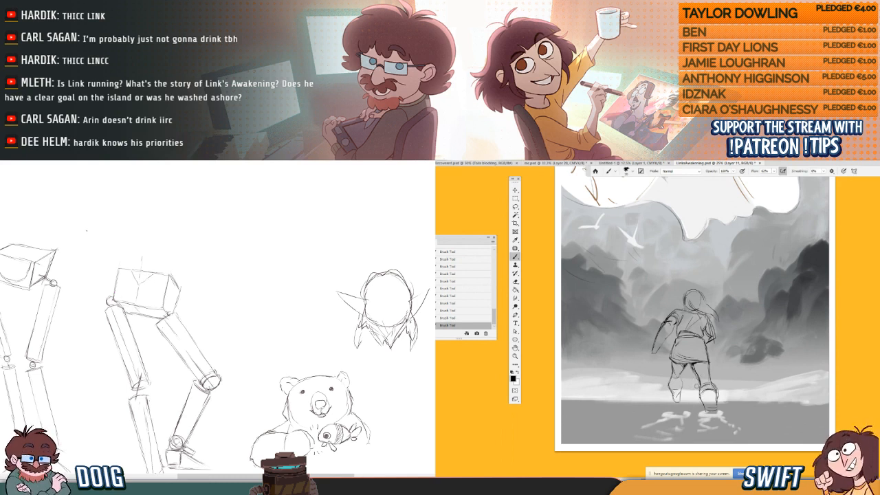
# - Fade the painted figure's torso and leg sketch lines with a very large soft eraser
pyautogui.press(']')
pyautogui.press(']')
pyautogui.press(']')
pyautogui.press(']')
pyautogui.press(']')
pyautogui.press(']')
pyautogui.press(']')
pyautogui.press(']')
pyautogui.press(']')
pyautogui.press(']')
pyautogui.press(']')
pyautogui.press(']')
pyautogui.press(']')
pyautogui.press(']')
pyautogui.press(']')
pyautogui.press(']')
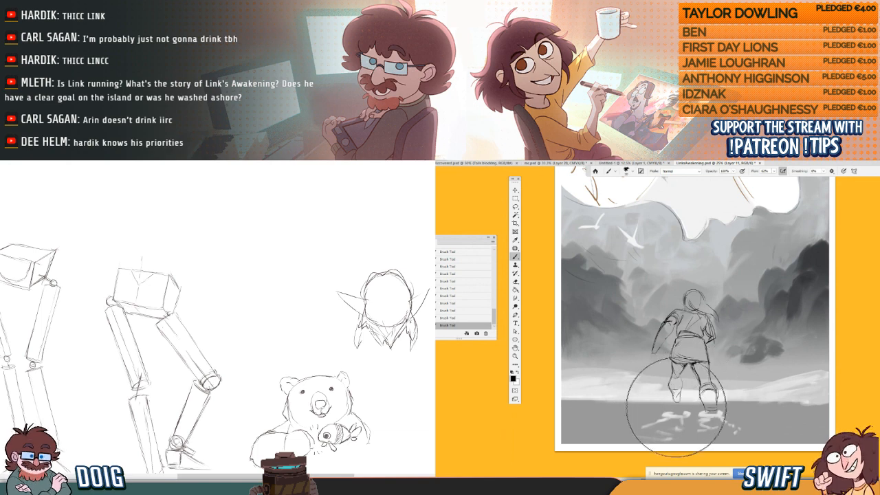
pyautogui.moveTo(676, 407)
pyautogui.mouseDown()
pyautogui.moveTo(696, 375)
pyautogui.moveTo(713, 354)
pyautogui.moveTo(697, 369)
pyautogui.moveTo(700, 360)
pyautogui.moveTo(723, 352)
pyautogui.moveTo(696, 347)
pyautogui.mouseUp()
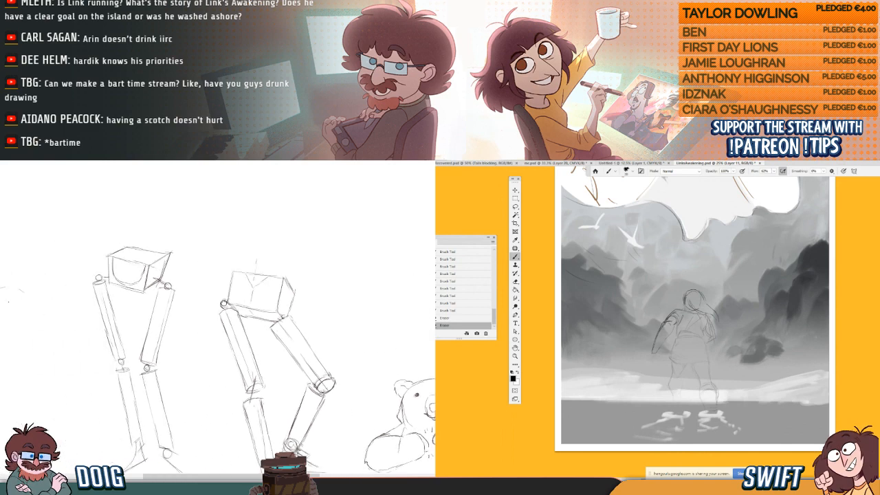
# - Redraw the painted figure's right thigh and knee, and start the front face of a new box beside the robots
pyautogui.moveTo(82, 295); pyautogui.dragTo(169, 282)
pyautogui.moveTo(692, 364); pyautogui.dragTo(702, 385)
pyautogui.moveTo(699, 382); pyautogui.dragTo(711, 390)
pyautogui.moveTo(87, 246)
pyautogui.mouseDown()
pyautogui.moveTo(89, 275)
pyautogui.moveTo(113, 253)
pyautogui.mouseUp()
pyautogui.moveTo(705, 337); pyautogui.dragTo(708, 359)
pyautogui.moveTo(113, 269); pyautogui.dragTo(108, 273)
pyautogui.moveTo(708, 354); pyautogui.dragTo(709, 375)
pyautogui.moveTo(108, 272); pyautogui.dragTo(112, 273)
pyautogui.moveTo(709, 361); pyautogui.dragTo(711, 383)
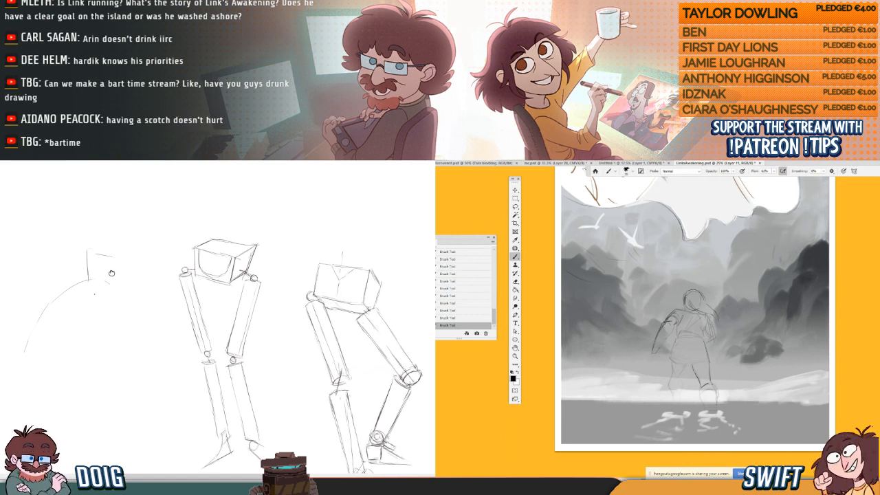
pyautogui.moveTo(112, 273); pyautogui.dragTo(113, 269)
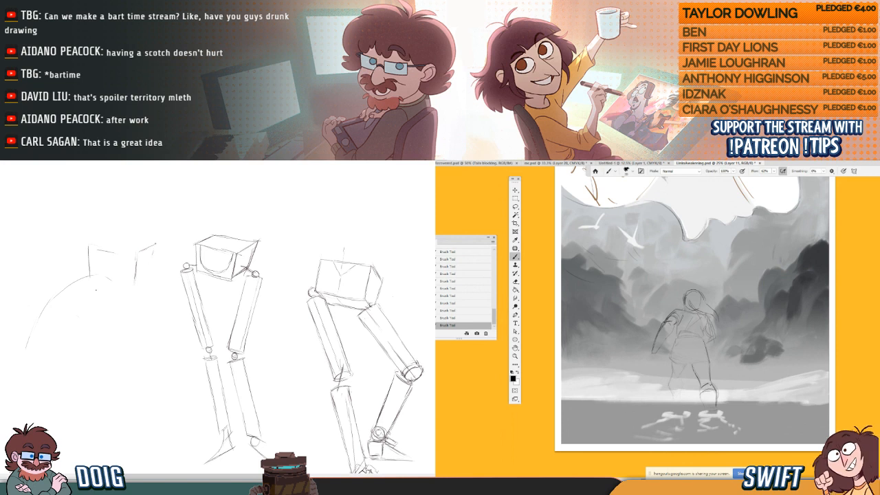
# - Extend the new box with its side face and inner curve, and outline the painted figure's right boot
pyautogui.moveTo(154, 244); pyautogui.dragTo(152, 273)
pyautogui.hotkey('ctrl', 'z')
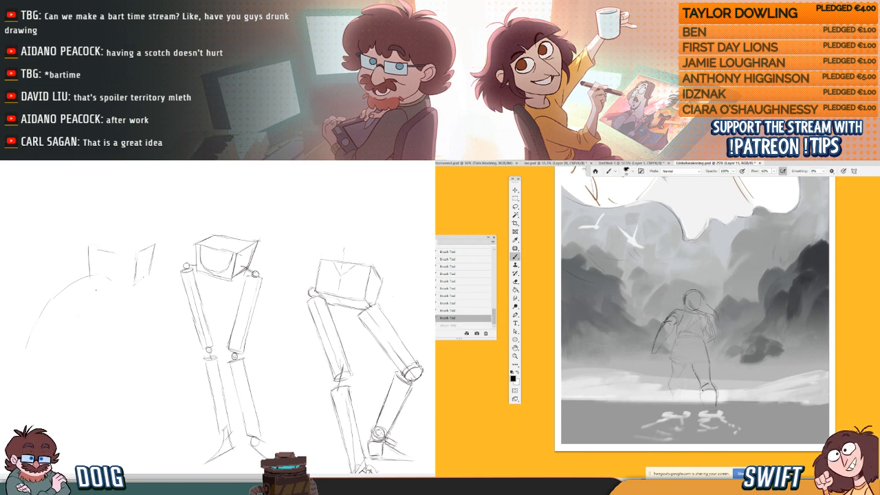
pyautogui.moveTo(699, 395); pyautogui.dragTo(714, 392)
pyautogui.moveTo(89, 245)
pyautogui.mouseDown()
pyautogui.moveTo(146, 255)
pyautogui.moveTo(121, 249)
pyautogui.mouseUp()
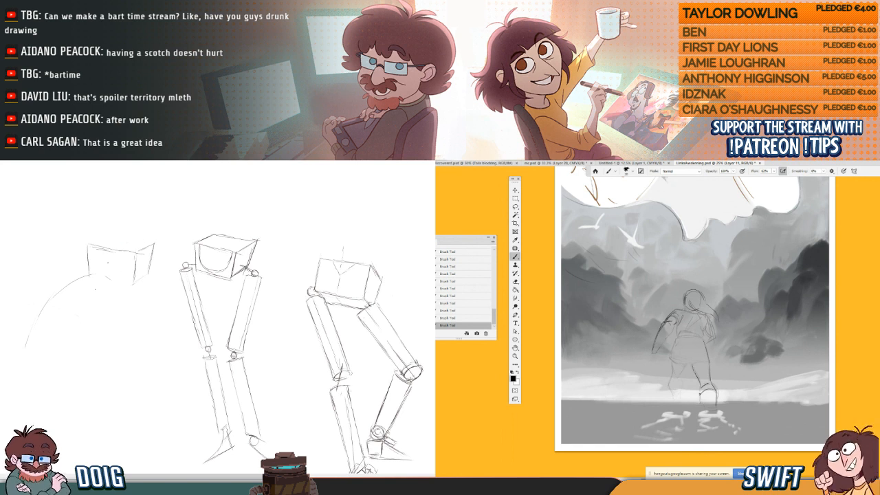
pyautogui.moveTo(700, 391); pyautogui.dragTo(713, 388)
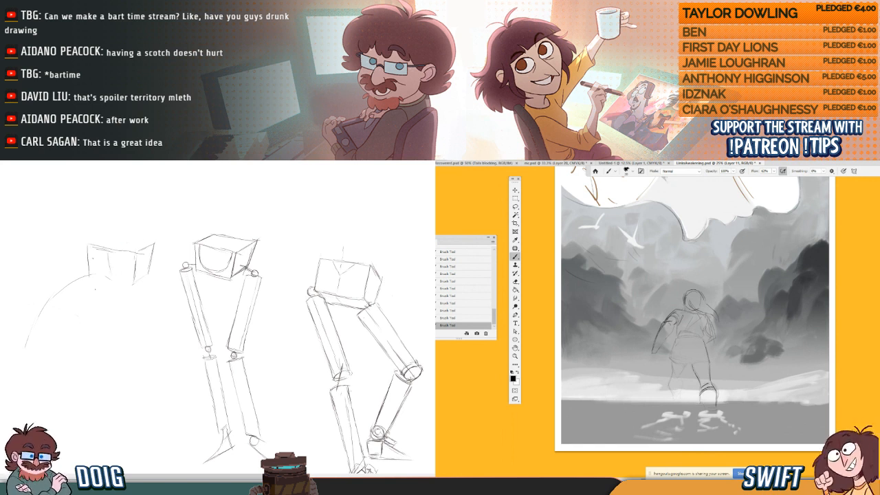
pyautogui.moveTo(93, 246); pyautogui.dragTo(92, 264)
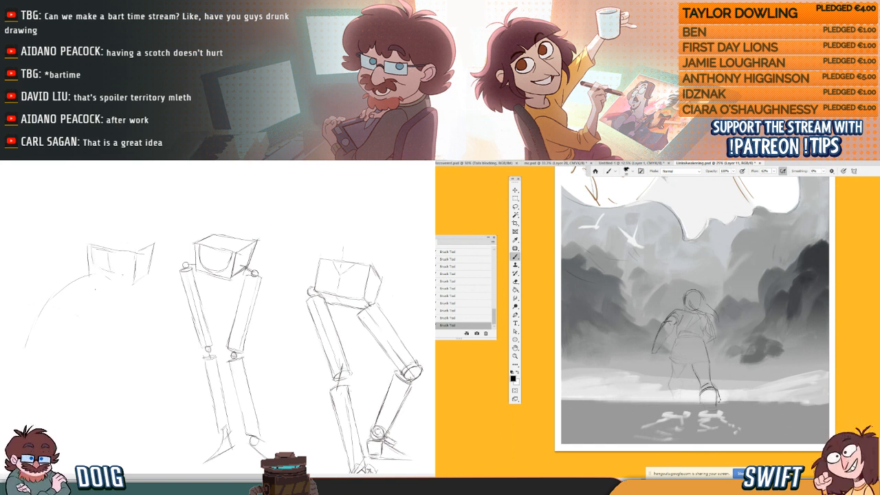
pyautogui.moveTo(704, 400); pyautogui.dragTo(713, 398)
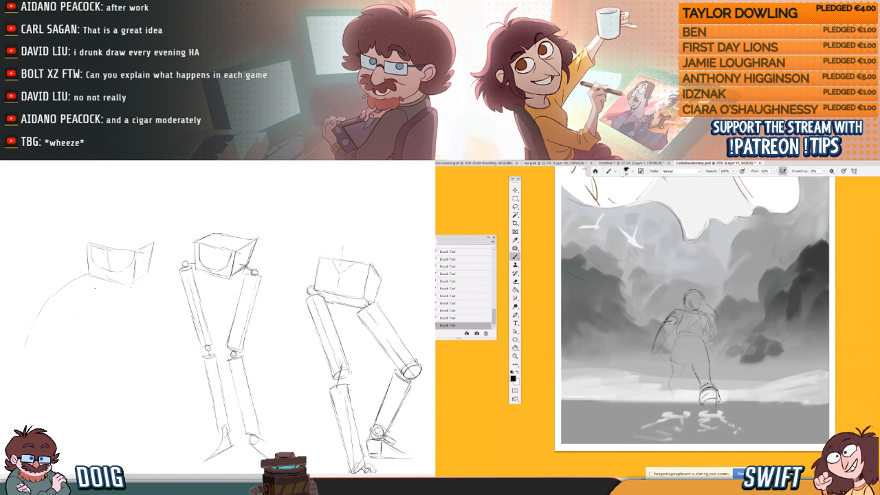
# - Sketch a joint ball at the new box's left corner and a long curved thigh line descending from it
pyautogui.moveTo(117, 281)
pyautogui.mouseDown()
pyautogui.moveTo(134, 285)
pyautogui.moveTo(116, 240)
pyautogui.mouseUp()
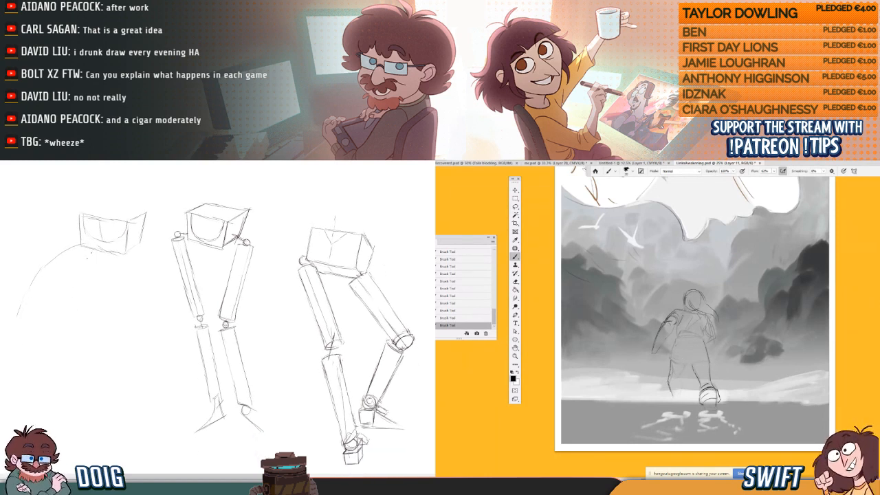
pyautogui.moveTo(102, 247)
pyautogui.mouseDown()
pyautogui.moveTo(82, 249)
pyautogui.moveTo(99, 269)
pyautogui.mouseUp()
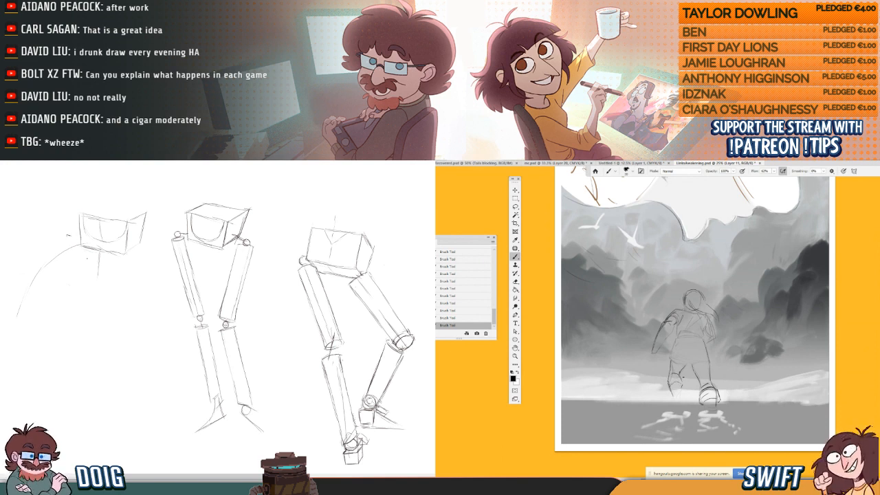
pyautogui.moveTo(66, 235); pyautogui.dragTo(71, 242)
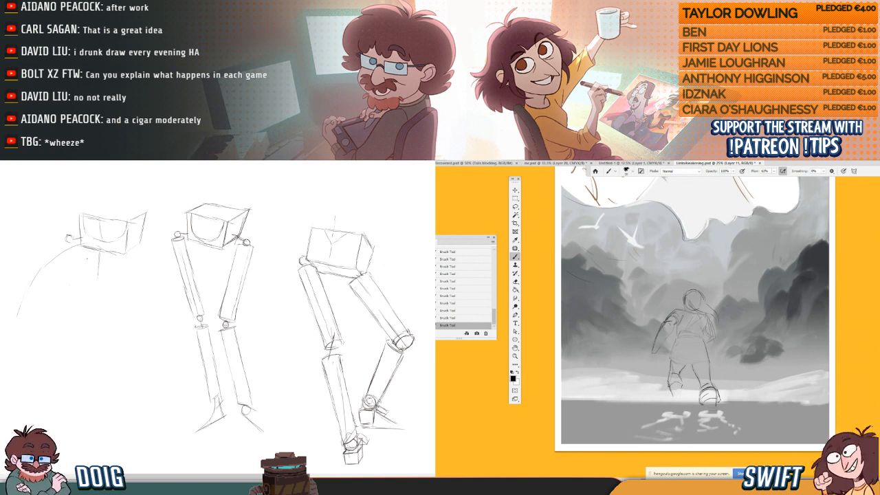
pyautogui.moveTo(64, 237)
pyautogui.mouseDown()
pyautogui.moveTo(79, 323)
pyautogui.moveTo(72, 343)
pyautogui.mouseUp()
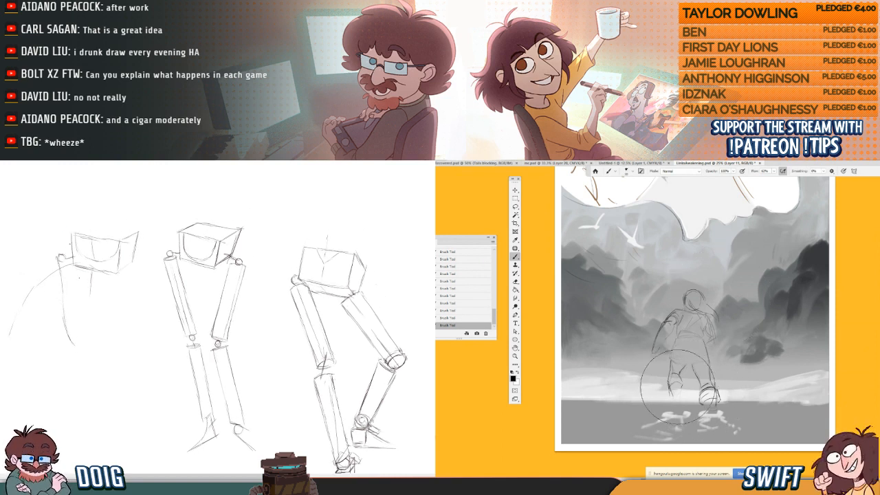
# - Erase stray lines around the painted figure's left calf with a smaller eraser, and redraw the calf outline
pyautogui.press('[')
pyautogui.press('[')
pyautogui.press('[')
pyautogui.moveTo(60, 237); pyautogui.dragTo(73, 253)
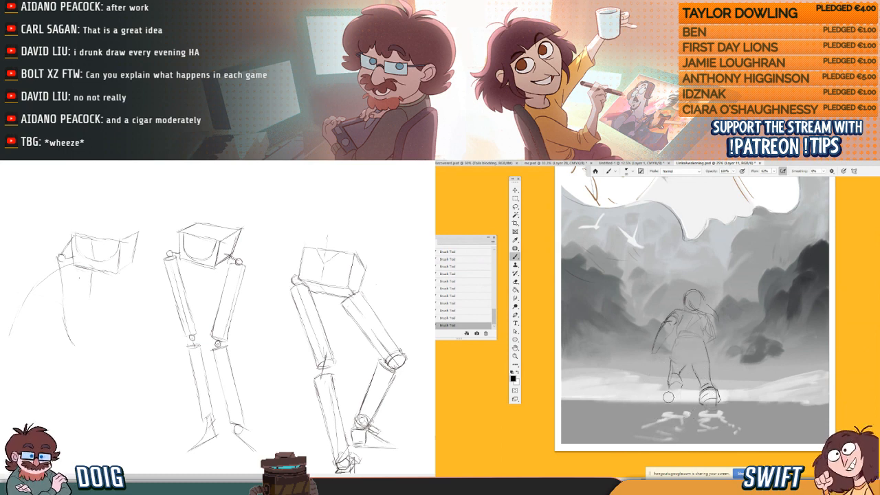
pyautogui.moveTo(667, 383); pyautogui.dragTo(671, 401)
pyautogui.moveTo(70, 284); pyautogui.dragTo(73, 259)
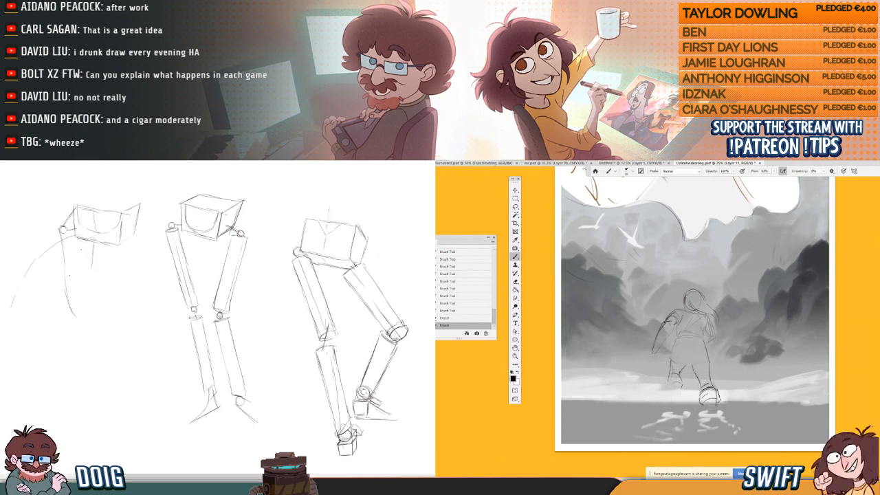
pyautogui.moveTo(667, 379); pyautogui.dragTo(670, 389)
pyautogui.moveTo(669, 383)
pyautogui.mouseDown()
pyautogui.moveTo(679, 393)
pyautogui.moveTo(668, 386)
pyautogui.moveTo(670, 397)
pyautogui.mouseUp()
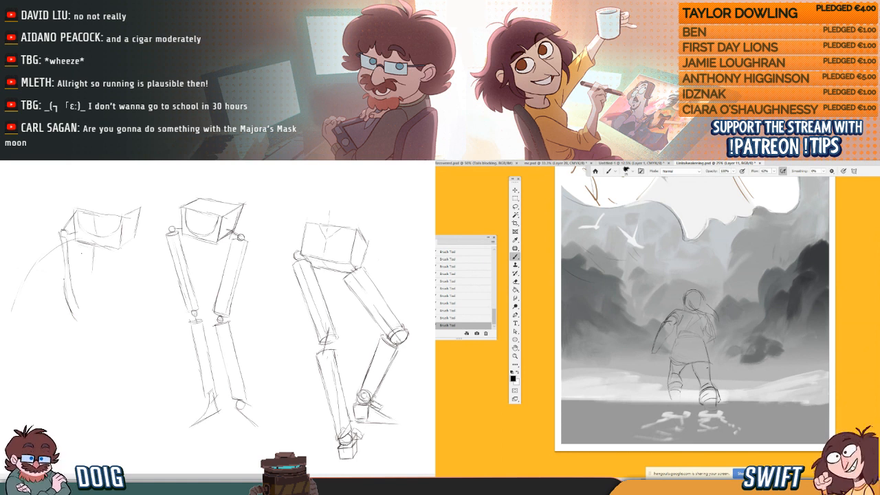
# - Draw both thigh contours under the new box, and erase the left waist edge of the painted figure's tunic
pyautogui.moveTo(63, 256); pyautogui.dragTo(65, 269)
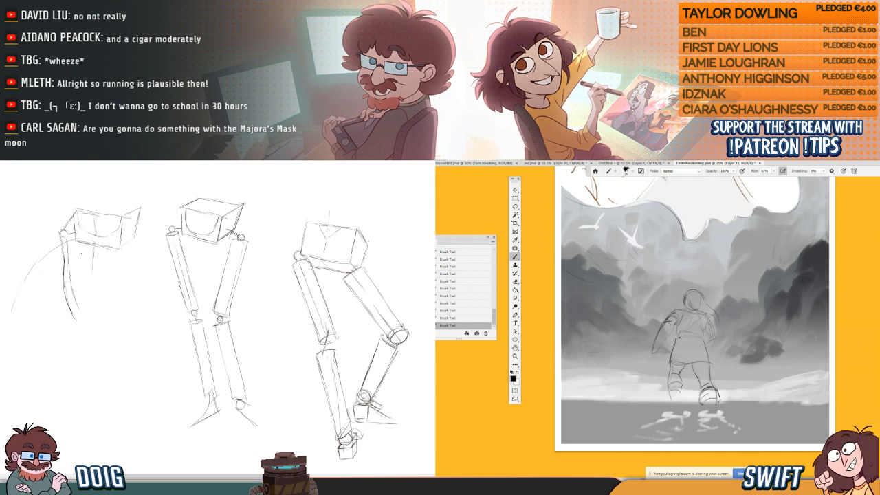
pyautogui.moveTo(80, 266); pyautogui.dragTo(78, 260)
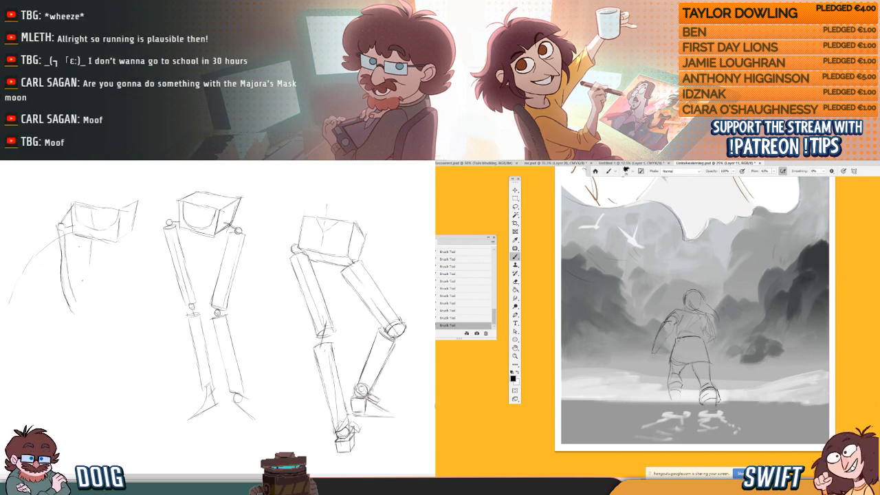
pyautogui.moveTo(683, 339); pyautogui.dragTo(693, 340)
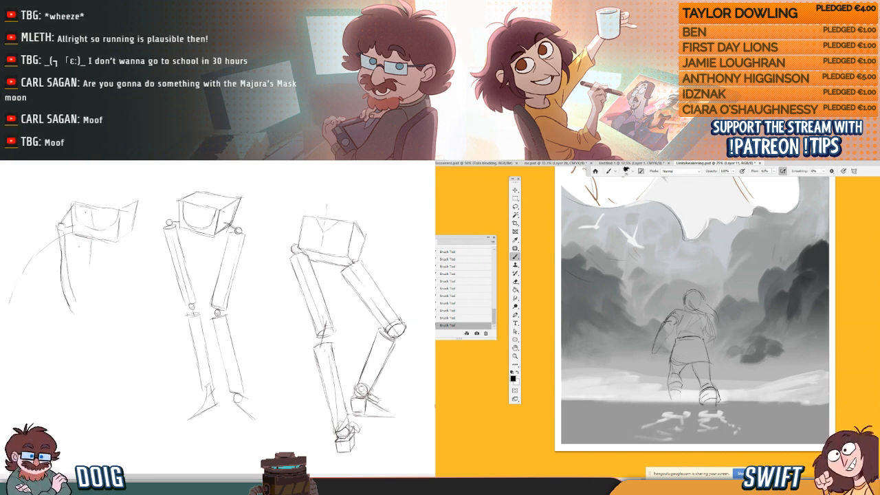
pyautogui.moveTo(83, 238); pyautogui.dragTo(86, 280)
pyautogui.moveTo(677, 336); pyautogui.dragTo(677, 343)
pyautogui.moveTo(86, 282); pyautogui.dragTo(93, 304)
pyautogui.moveTo(675, 340); pyautogui.dragTo(683, 350)
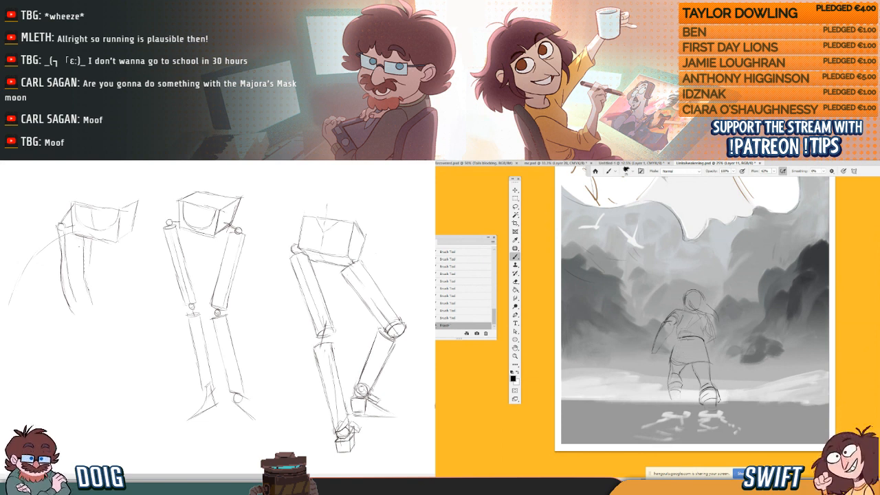
pyautogui.moveTo(84, 277)
pyautogui.mouseDown()
pyautogui.moveTo(90, 296)
pyautogui.moveTo(91, 288)
pyautogui.mouseUp()
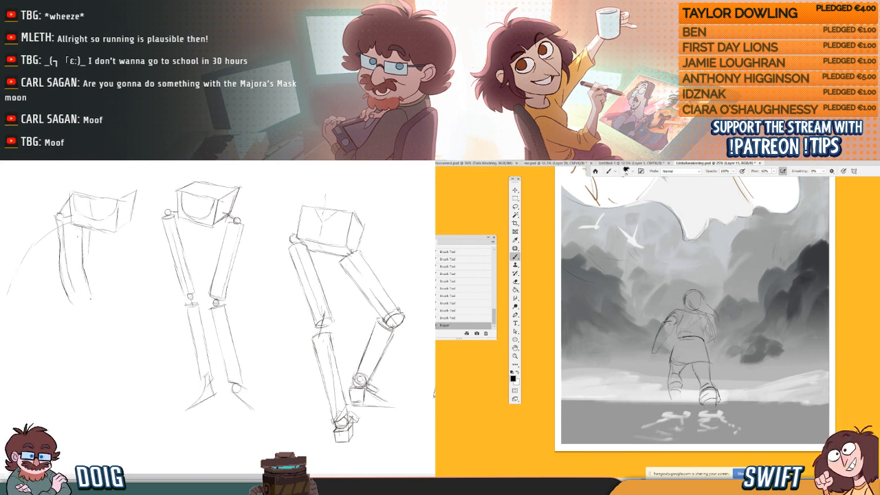
# - Redraw the painted tunic's left side and hem with darker lines, and sketch the new leg's knee and shin
pyautogui.moveTo(677, 341); pyautogui.dragTo(673, 359)
pyautogui.moveTo(88, 283); pyautogui.dragTo(95, 324)
pyautogui.moveTo(676, 338); pyautogui.dragTo(671, 358)
pyautogui.moveTo(676, 339)
pyautogui.mouseDown()
pyautogui.moveTo(671, 361)
pyautogui.moveTo(694, 364)
pyautogui.mouseUp()
pyautogui.moveTo(688, 363); pyautogui.dragTo(710, 364)
pyautogui.moveTo(72, 301); pyautogui.dragTo(79, 320)
pyautogui.moveTo(699, 364); pyautogui.dragTo(712, 363)
pyautogui.moveTo(73, 295)
pyautogui.mouseDown()
pyautogui.moveTo(85, 291)
pyautogui.moveTo(90, 326)
pyautogui.moveTo(83, 319)
pyautogui.mouseUp()
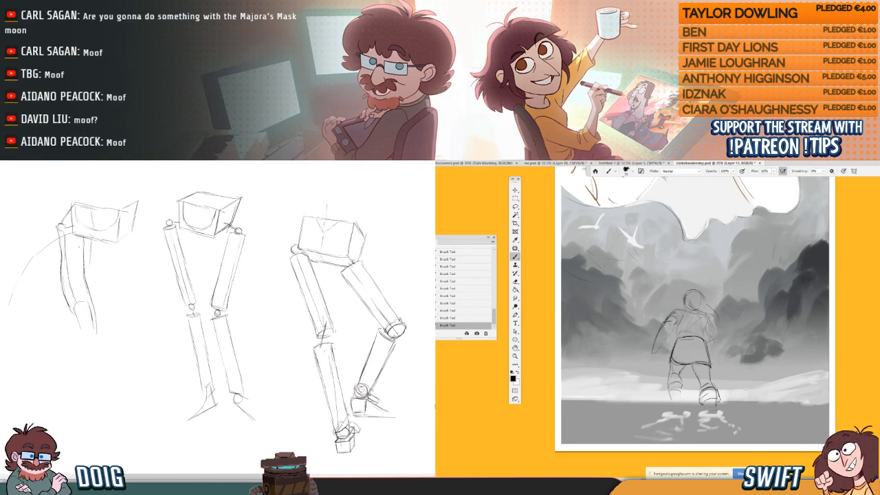
# - Rework the painted figure's left thigh, calf and boot outline, and close off the new leg's lower section
pyautogui.moveTo(674, 372)
pyautogui.mouseDown()
pyautogui.moveTo(682, 380)
pyautogui.moveTo(683, 365)
pyautogui.mouseUp()
pyautogui.moveTo(77, 318); pyautogui.dragTo(83, 335)
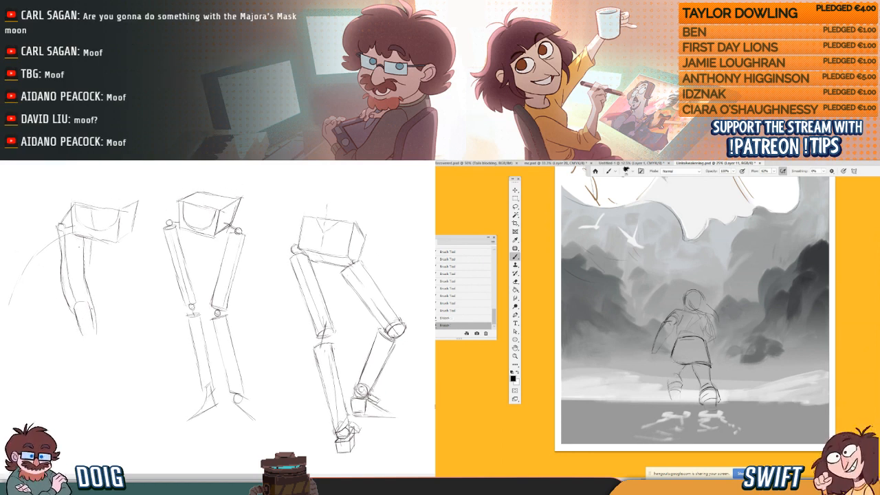
pyautogui.moveTo(671, 359); pyautogui.dragTo(669, 373)
pyautogui.moveTo(84, 303); pyautogui.dragTo(84, 306)
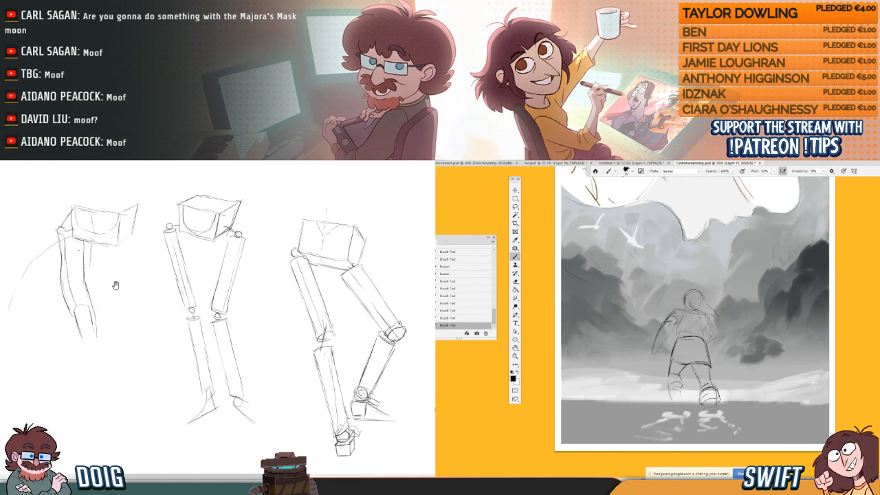
pyautogui.moveTo(673, 361); pyautogui.dragTo(688, 353)
pyautogui.moveTo(89, 324); pyautogui.dragTo(93, 333)
pyautogui.moveTo(78, 246); pyautogui.dragTo(81, 280)
pyautogui.moveTo(688, 365); pyautogui.dragTo(679, 400)
pyautogui.moveTo(88, 312)
pyautogui.mouseDown()
pyautogui.moveTo(101, 365)
pyautogui.moveTo(87, 308)
pyautogui.mouseUp()
pyautogui.moveTo(667, 374)
pyautogui.mouseDown()
pyautogui.moveTo(677, 367)
pyautogui.moveTo(677, 381)
pyautogui.mouseUp()
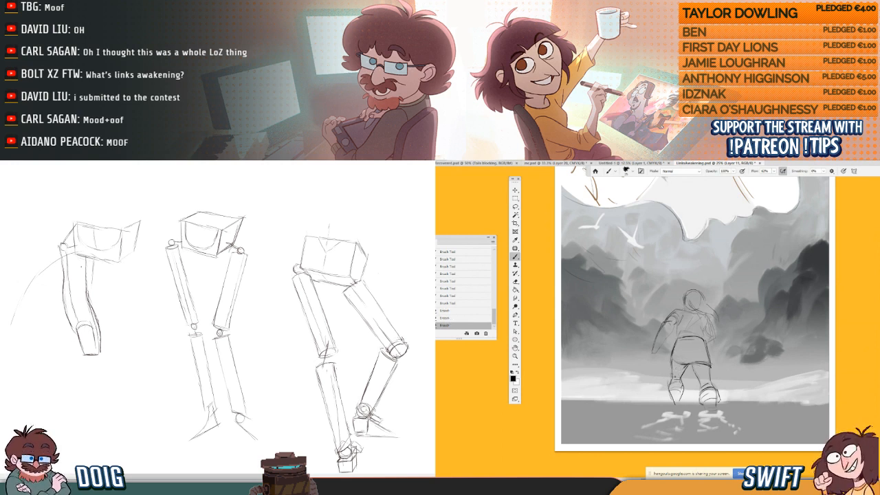
# - Refine both boots of the painted figure, and add contour lines inside the new leg's thigh
pyautogui.moveTo(94, 341); pyautogui.dragTo(94, 337)
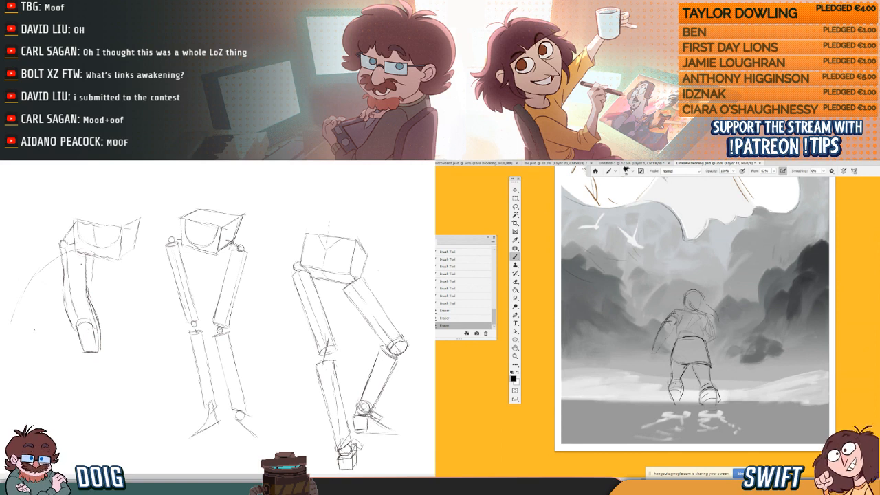
pyautogui.moveTo(672, 382)
pyautogui.mouseDown()
pyautogui.moveTo(674, 402)
pyautogui.moveTo(718, 402)
pyautogui.moveTo(700, 398)
pyautogui.moveTo(716, 395)
pyautogui.moveTo(716, 402)
pyautogui.mouseUp()
pyautogui.moveTo(82, 279); pyautogui.dragTo(79, 291)
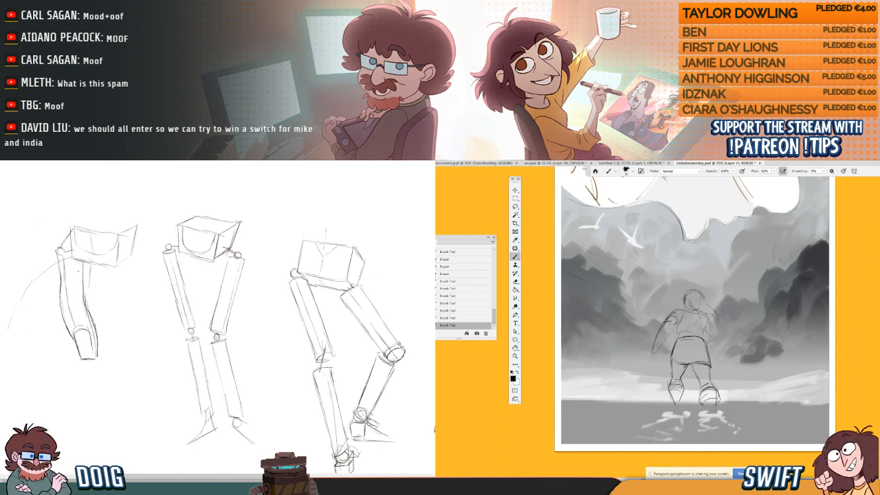
pyautogui.moveTo(712, 396); pyautogui.dragTo(718, 403)
pyautogui.moveTo(81, 278); pyautogui.dragTo(78, 288)
pyautogui.moveTo(712, 392); pyautogui.dragTo(718, 401)
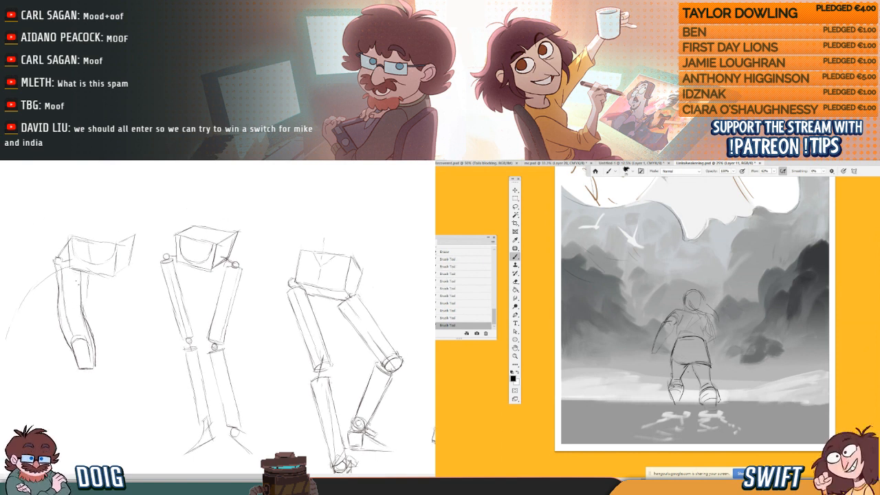
pyautogui.moveTo(78, 273); pyautogui.dragTo(79, 300)
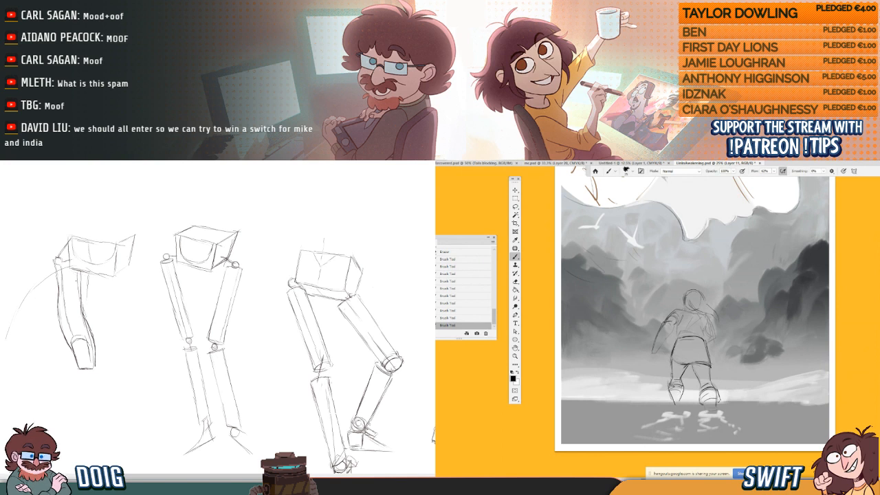
pyautogui.moveTo(670, 393); pyautogui.dragTo(684, 393)
pyautogui.moveTo(84, 314); pyautogui.dragTo(87, 292)
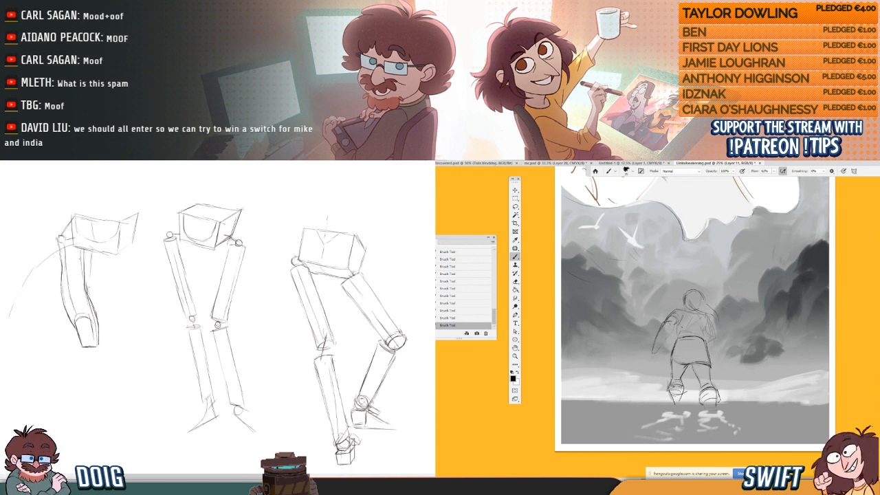
# - Draw the belt line across the painted figure's waist, and firm up the new leg's outer thigh contour
pyautogui.moveTo(679, 331); pyautogui.dragTo(703, 335)
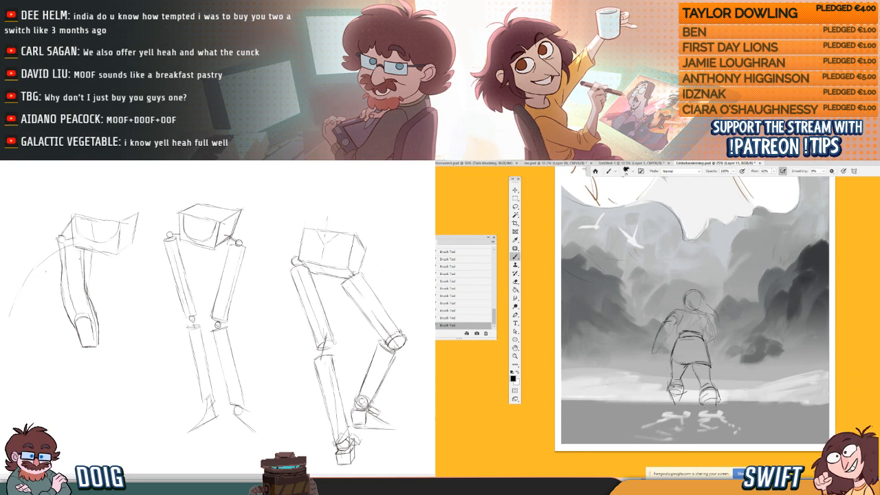
pyautogui.moveTo(683, 332); pyautogui.dragTo(706, 337)
pyautogui.scroll(1, 95, 274)
pyautogui.moveTo(692, 335); pyautogui.dragTo(706, 338)
pyautogui.moveTo(679, 333); pyautogui.dragTo(697, 333)
pyautogui.moveTo(92, 277); pyautogui.dragTo(92, 286)
pyautogui.moveTo(679, 334); pyautogui.dragTo(705, 337)
pyautogui.moveTo(91, 276)
pyautogui.mouseDown()
pyautogui.moveTo(90, 308)
pyautogui.moveTo(65, 319)
pyautogui.mouseUp()
pyautogui.moveTo(678, 334); pyautogui.dragTo(692, 335)
pyautogui.moveTo(60, 296); pyautogui.dragTo(62, 312)
pyautogui.moveTo(690, 335); pyautogui.dragTo(706, 338)
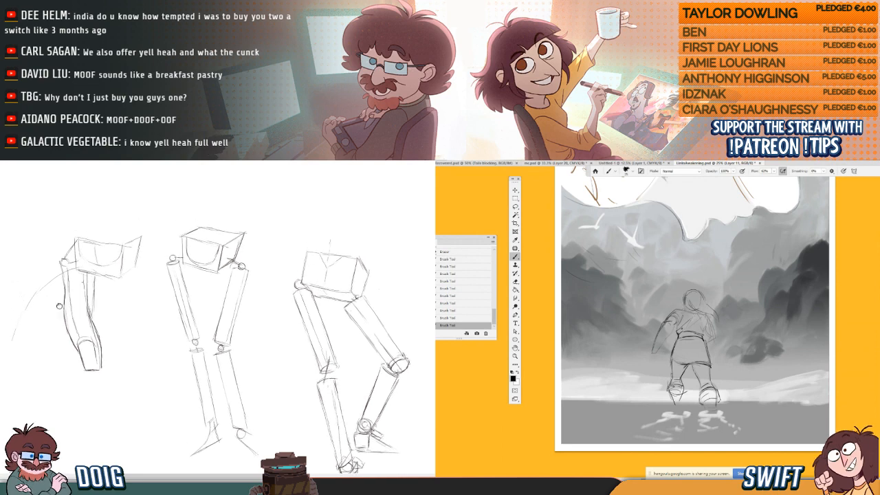
pyautogui.moveTo(62, 311); pyautogui.dragTo(62, 314)
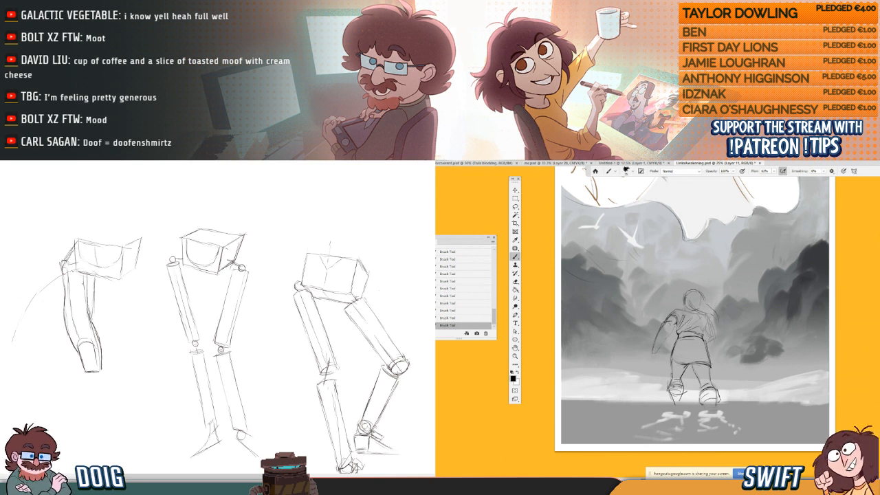
# - Sketch the hip shape at the top of the leg study, and redraw the painted figure's left sleeve, shoulder and right tunic edge
pyautogui.moveTo(74, 269); pyautogui.dragTo(81, 243)
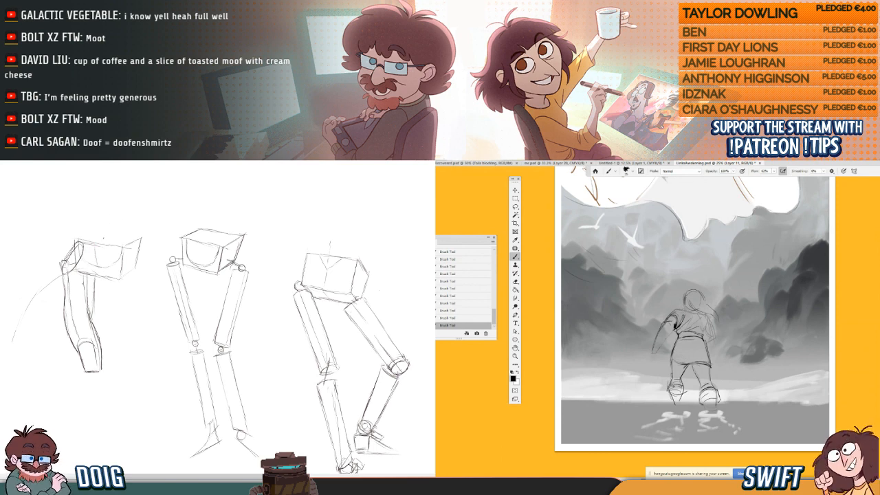
pyautogui.moveTo(672, 323); pyautogui.dragTo(677, 331)
pyautogui.moveTo(675, 311); pyautogui.dragTo(687, 308)
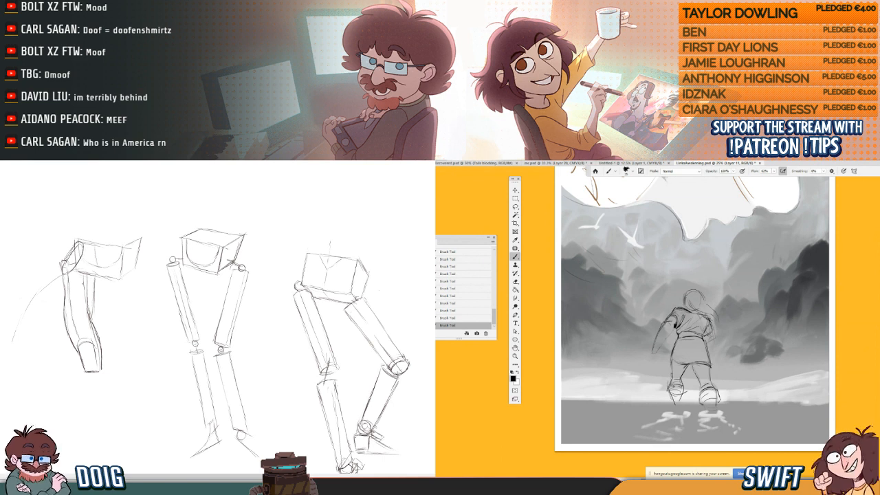
pyautogui.moveTo(713, 332); pyautogui.dragTo(714, 344)
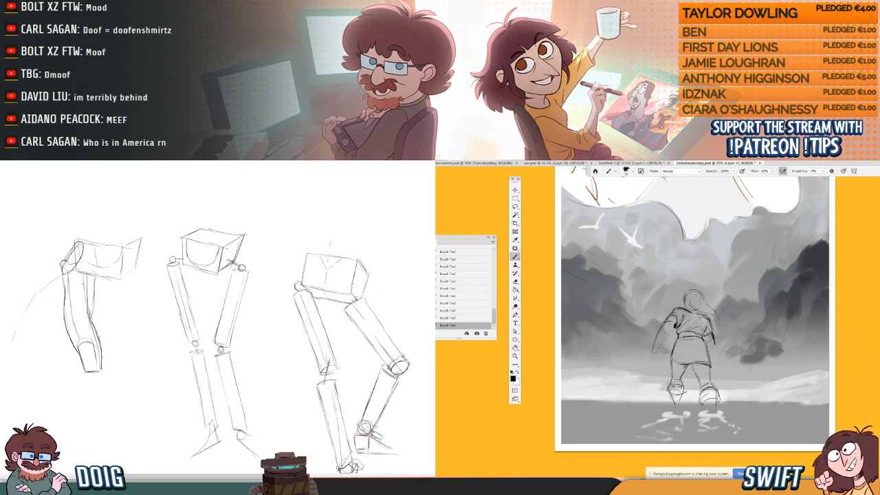
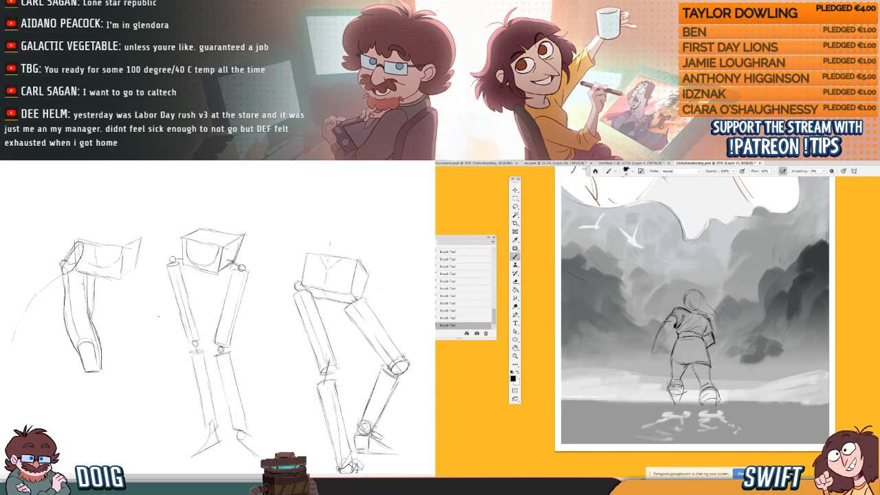
# - Darken the leg study's hip and thigh contour, and draw a straight line down behind the thigh from the box pelvis
pyautogui.moveTo(97, 340); pyautogui.dragTo(97, 313)
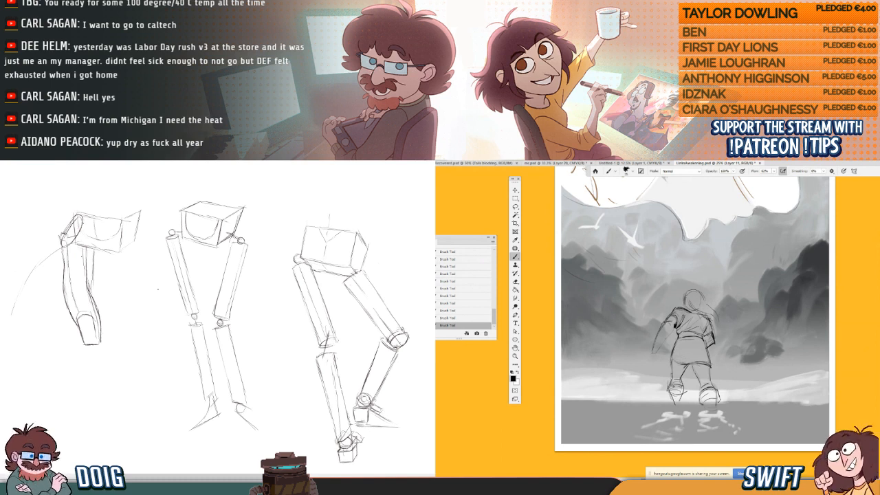
pyautogui.moveTo(82, 218)
pyautogui.mouseDown()
pyautogui.moveTo(84, 283)
pyautogui.moveTo(98, 313)
pyautogui.mouseUp()
pyautogui.moveTo(99, 302); pyautogui.dragTo(104, 316)
pyautogui.moveTo(99, 254); pyautogui.dragTo(105, 279)
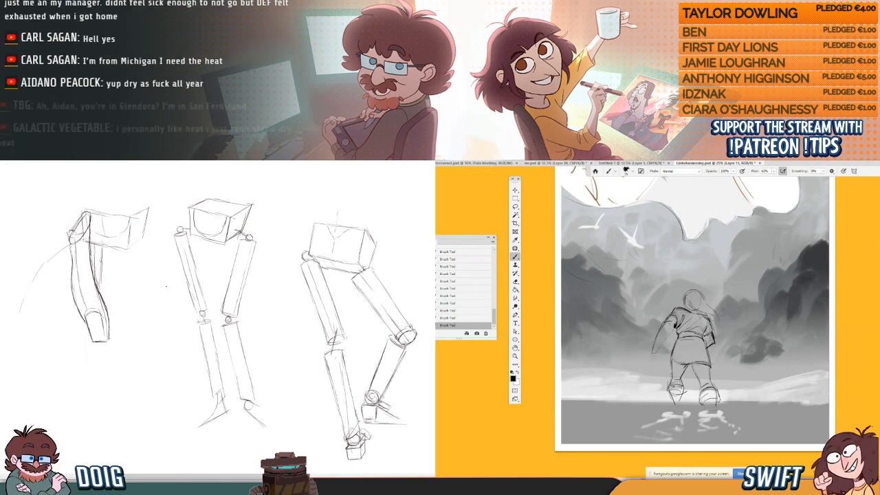
pyautogui.moveTo(97, 246)
pyautogui.mouseDown()
pyautogui.moveTo(99, 286)
pyautogui.moveTo(100, 260)
pyautogui.moveTo(101, 274)
pyautogui.mouseUp()
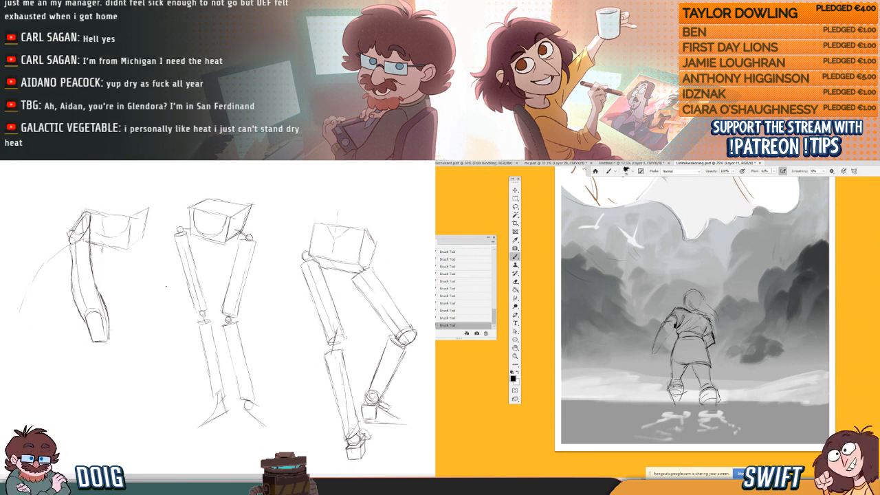
pyautogui.moveTo(102, 254); pyautogui.dragTo(100, 293)
pyautogui.moveTo(101, 244); pyautogui.dragTo(99, 239)
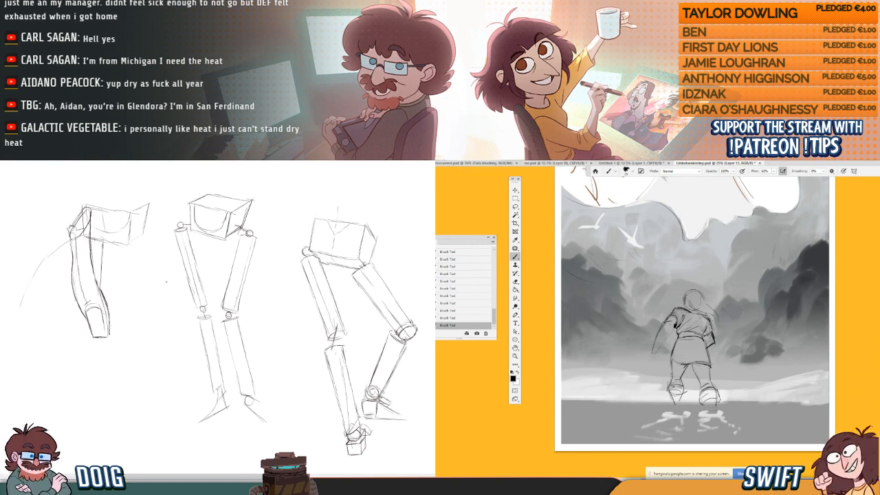
# - Draw a curved line across the top of the leg study's knee, and add a long contour inside the thigh
pyautogui.moveTo(83, 306); pyautogui.dragTo(94, 299)
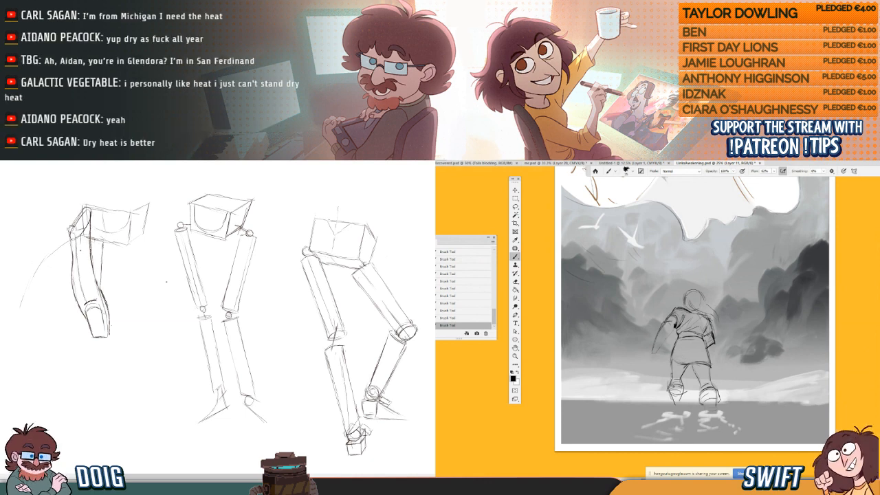
pyautogui.moveTo(79, 243); pyautogui.dragTo(83, 302)
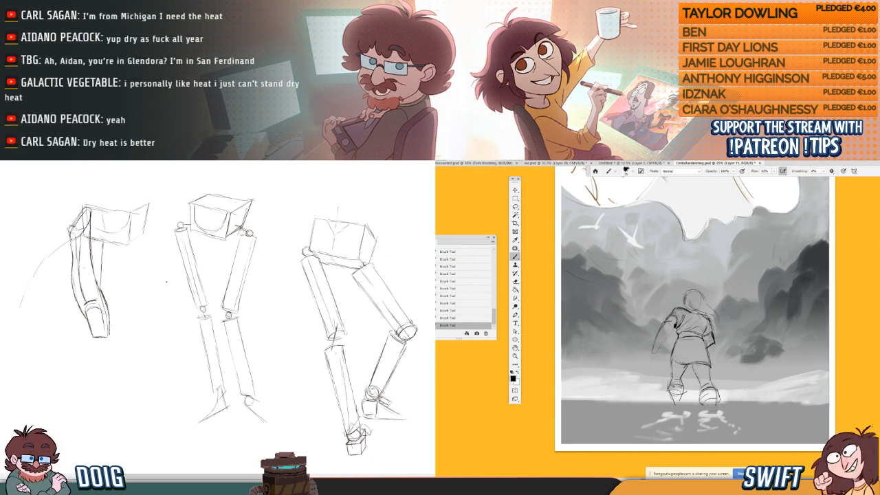
pyautogui.scroll(1, 219, 331)
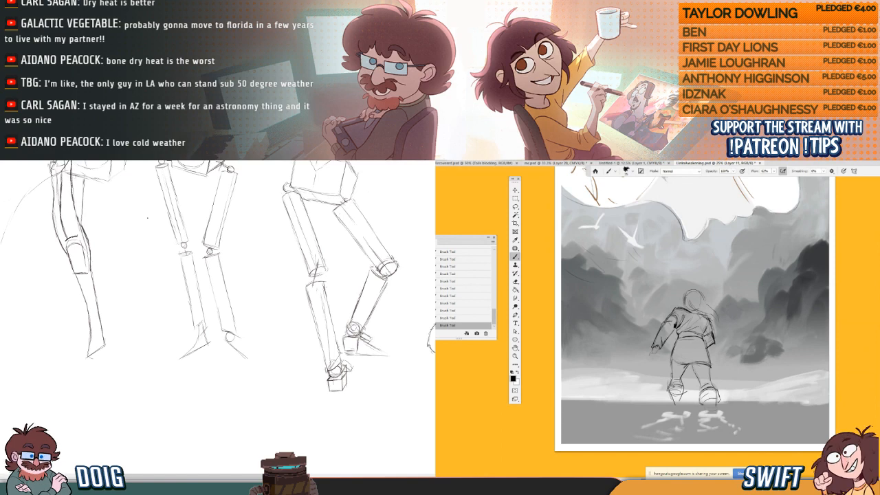
pyautogui.scroll(3, 218, 316)
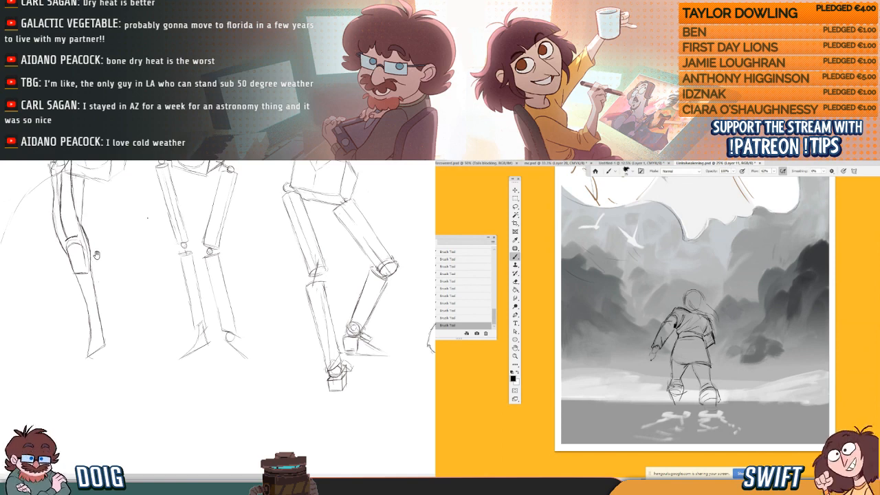
pyautogui.moveTo(77, 303); pyautogui.dragTo(74, 300)
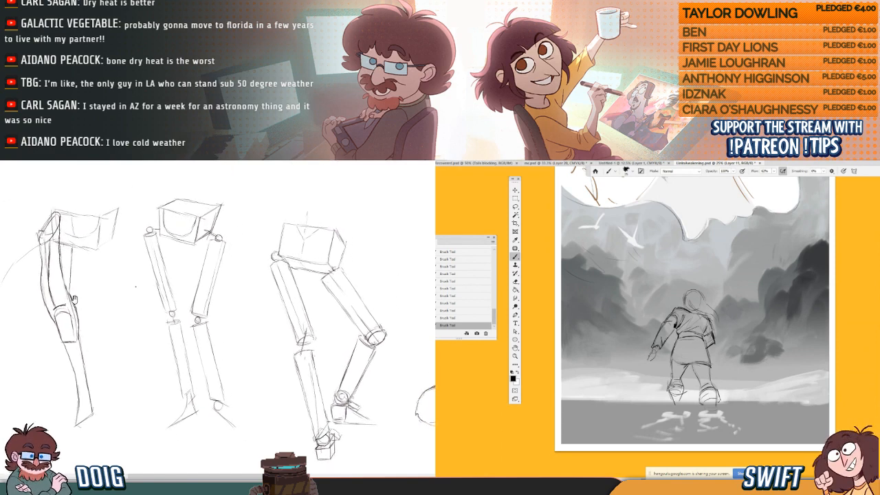
# - Rework the leg study's knee block above the shin, and start the painted figure's hair and pointed ear
pyautogui.moveTo(58, 331)
pyautogui.mouseDown()
pyautogui.moveTo(47, 324)
pyautogui.moveTo(73, 328)
pyautogui.moveTo(56, 325)
pyautogui.moveTo(59, 317)
pyautogui.mouseUp()
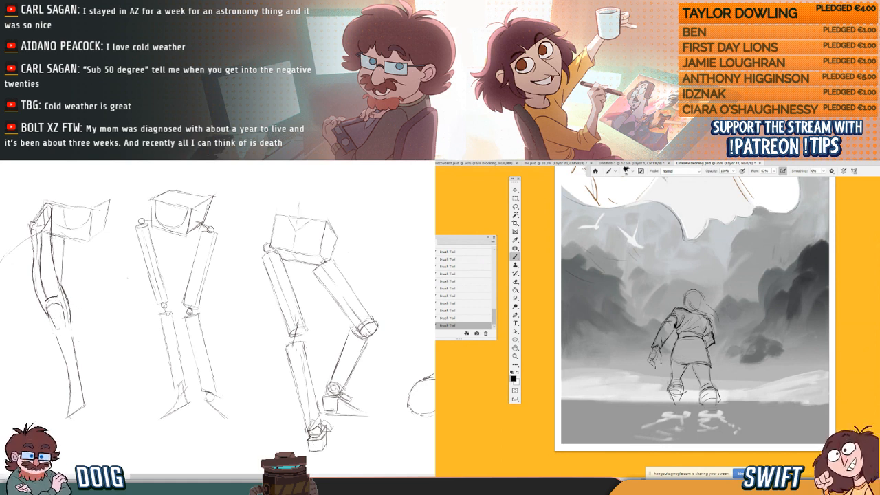
pyautogui.moveTo(67, 312); pyautogui.dragTo(75, 313)
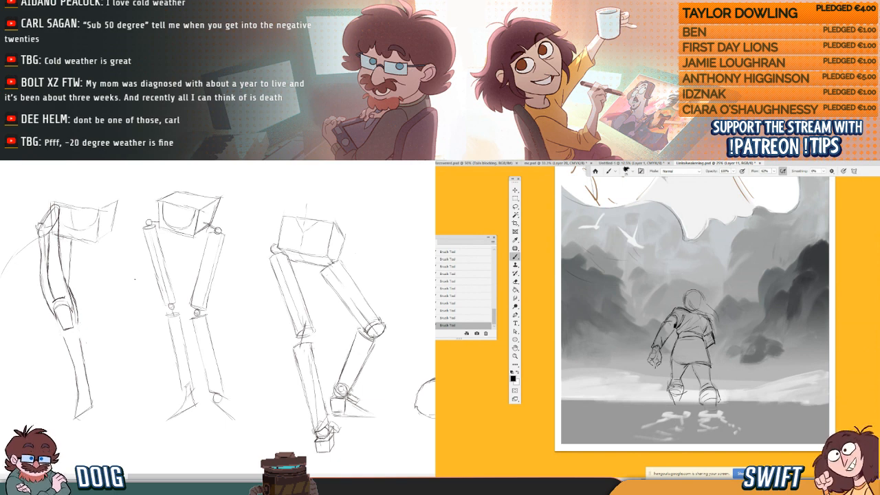
pyautogui.moveTo(65, 293)
pyautogui.mouseDown()
pyautogui.moveTo(63, 316)
pyautogui.moveTo(75, 285)
pyautogui.mouseUp()
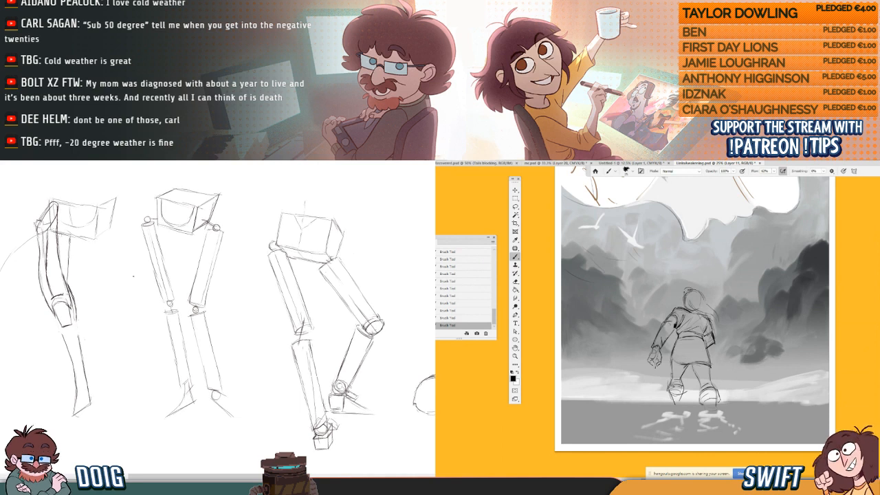
pyautogui.moveTo(687, 290); pyautogui.dragTo(679, 303)
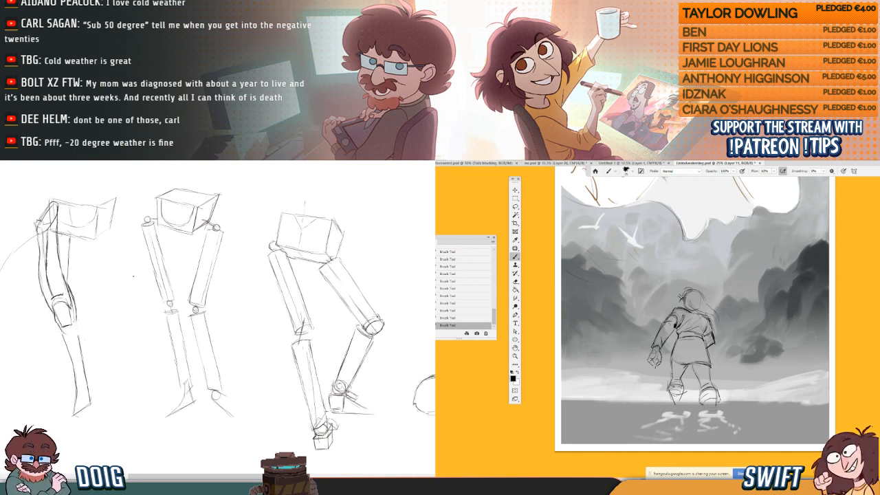
pyautogui.moveTo(76, 318); pyautogui.dragTo(76, 312)
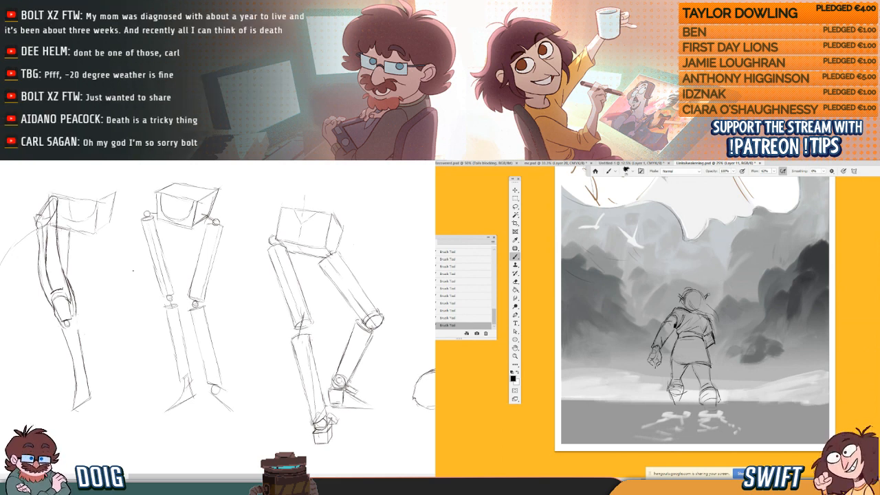
pyautogui.moveTo(73, 320); pyautogui.dragTo(72, 317)
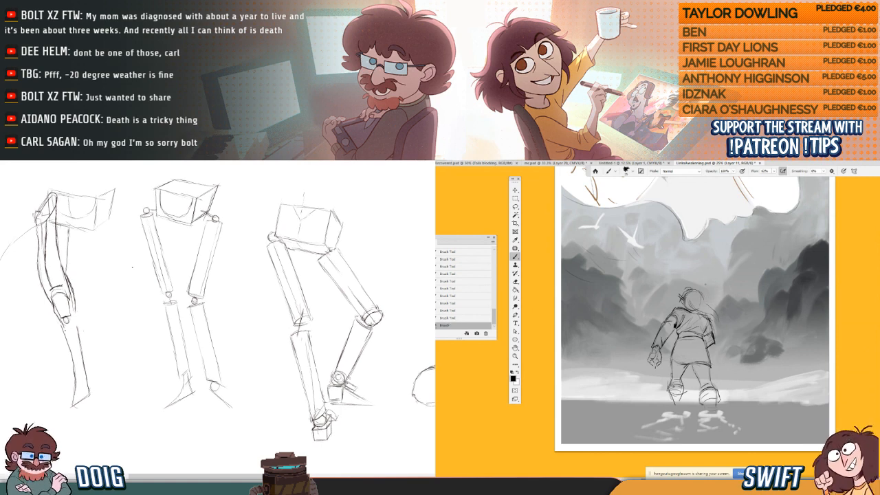
pyautogui.moveTo(74, 314); pyautogui.dragTo(74, 326)
pyautogui.moveTo(67, 295); pyautogui.dragTo(72, 311)
# - Draw the painted figure's long hair and belt line, and join the leg study's shin to the knee joint
pyautogui.moveTo(681, 297)
pyautogui.mouseDown()
pyautogui.moveTo(691, 288)
pyautogui.moveTo(701, 293)
pyautogui.mouseUp()
pyautogui.moveTo(701, 296); pyautogui.dragTo(713, 308)
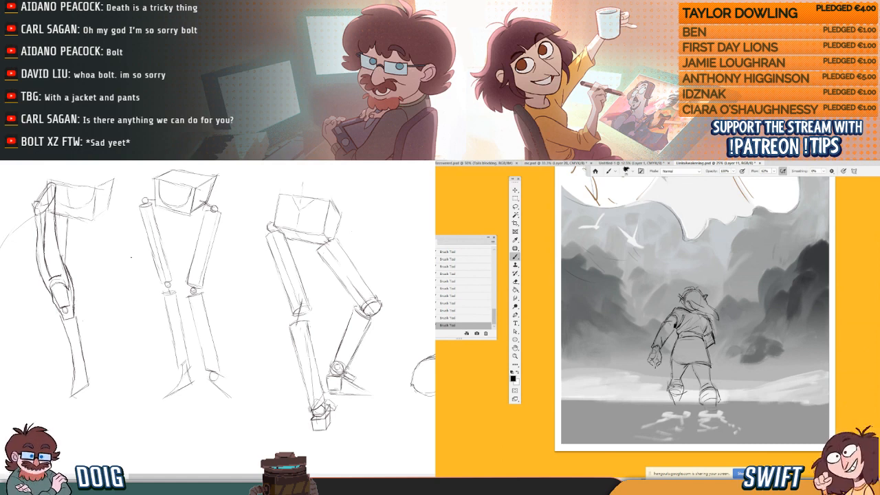
pyautogui.moveTo(677, 336); pyautogui.dragTo(703, 337)
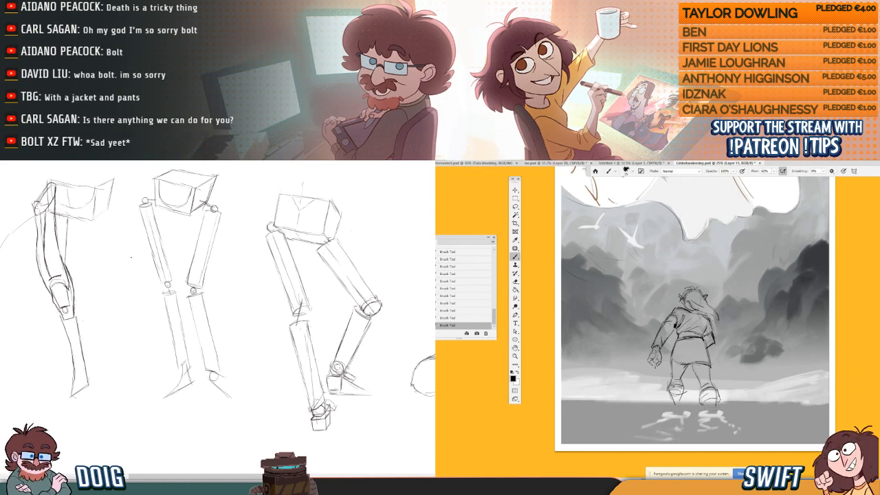
pyautogui.moveTo(66, 310); pyautogui.dragTo(56, 300)
pyautogui.moveTo(122, 246); pyautogui.dragTo(117, 243)
pyautogui.moveTo(49, 309); pyautogui.dragTo(56, 335)
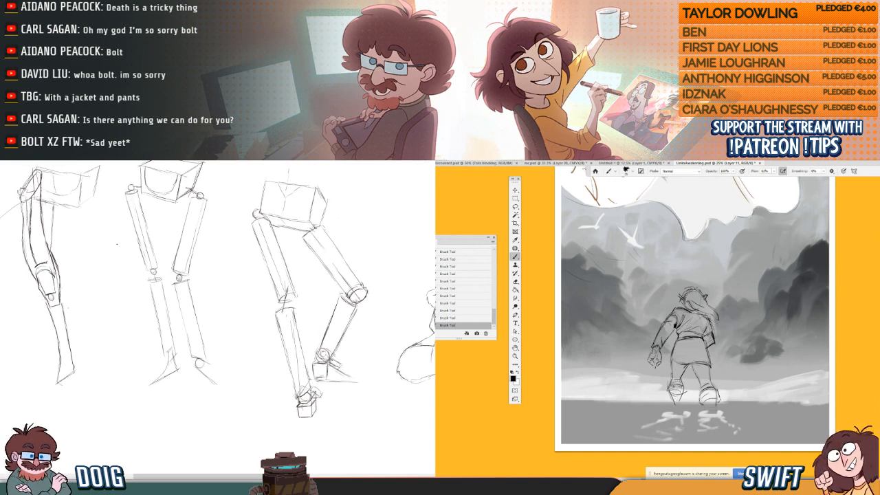
# - Lasso the painted figure's skirt and legs below the belt, and refine the leg study's shin and foot
pyautogui.press('l')
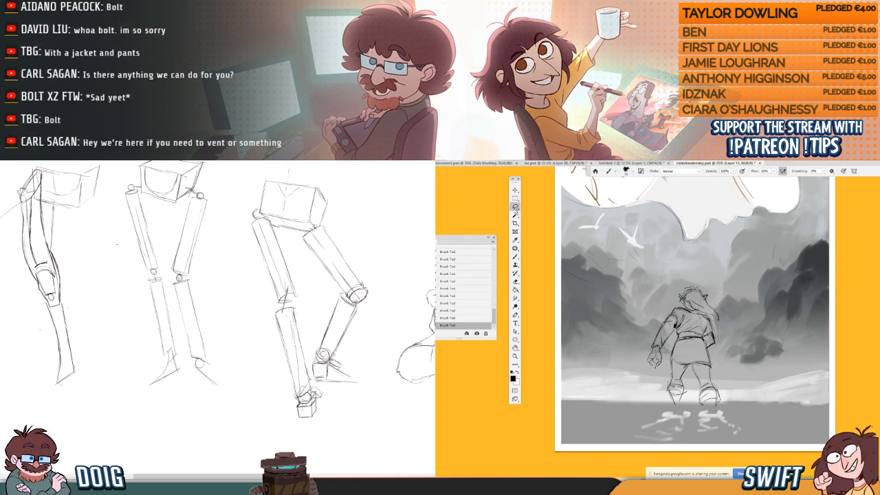
pyautogui.moveTo(117, 243); pyautogui.dragTo(110, 231)
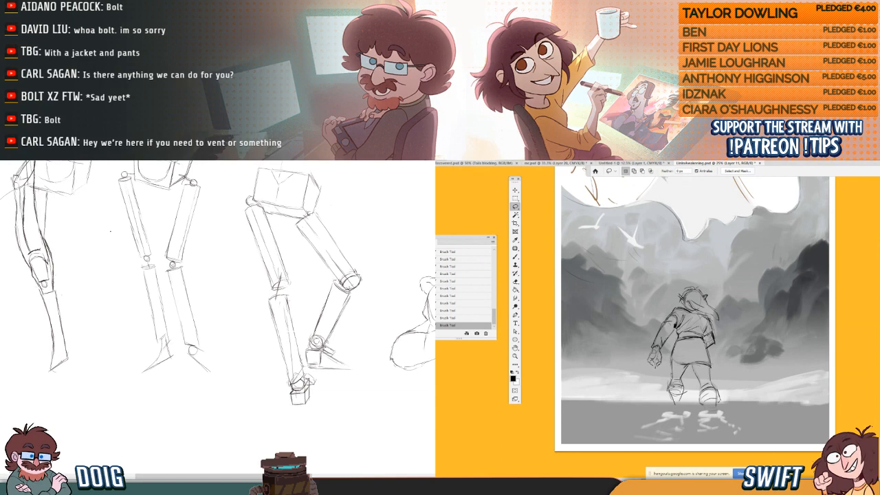
pyautogui.moveTo(61, 324); pyautogui.dragTo(53, 336)
pyautogui.moveTo(684, 341)
pyautogui.mouseDown()
pyautogui.moveTo(672, 348)
pyautogui.moveTo(664, 392)
pyautogui.moveTo(723, 420)
pyautogui.moveTo(711, 353)
pyautogui.mouseUp()
pyautogui.moveTo(52, 338); pyautogui.dragTo(51, 334)
pyautogui.moveTo(711, 353); pyautogui.dragTo(705, 342)
pyautogui.moveTo(51, 334); pyautogui.dragTo(50, 325)
pyautogui.moveTo(705, 343); pyautogui.dragTo(689, 339)
pyautogui.moveTo(49, 325); pyautogui.dragTo(47, 300)
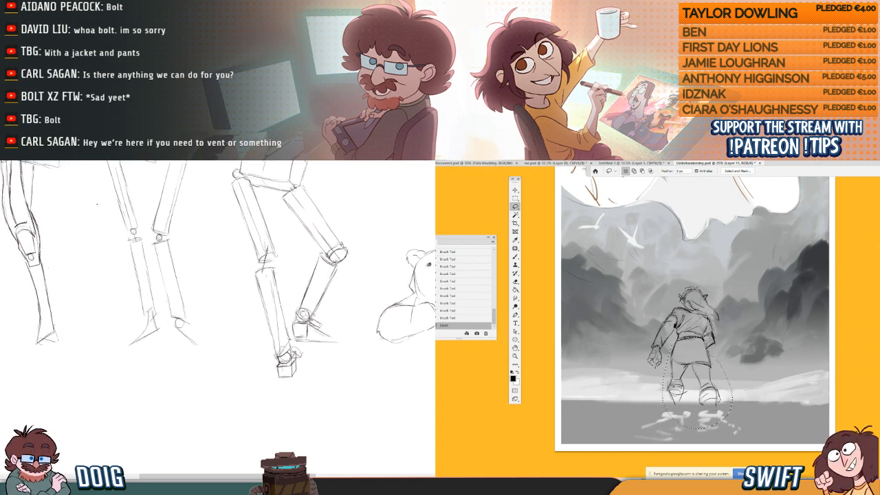
# - Stretch the painted figure's selected skirt and legs taller and slightly wider with Free Transform, apply it, and deselect
pyautogui.hotkey('ctrl', 't')
pyautogui.moveTo(48, 311); pyautogui.dragTo(52, 329)
pyautogui.moveTo(698, 383); pyautogui.dragTo(694, 355)
pyautogui.moveTo(75, 307); pyautogui.dragTo(70, 343)
pyautogui.moveTo(733, 337); pyautogui.dragTo(734, 336)
pyautogui.moveTo(71, 342); pyautogui.dragTo(71, 348)
pyautogui.moveTo(734, 335); pyautogui.dragTo(734, 334)
pyautogui.moveTo(70, 349); pyautogui.dragTo(71, 353)
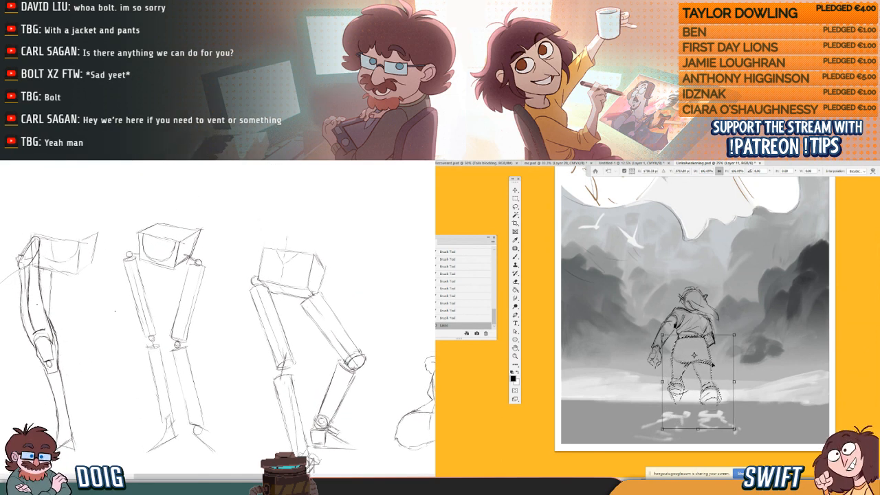
pyautogui.moveTo(698, 444); pyautogui.dragTo(698, 455)
pyautogui.moveTo(716, 396); pyautogui.dragTo(715, 395)
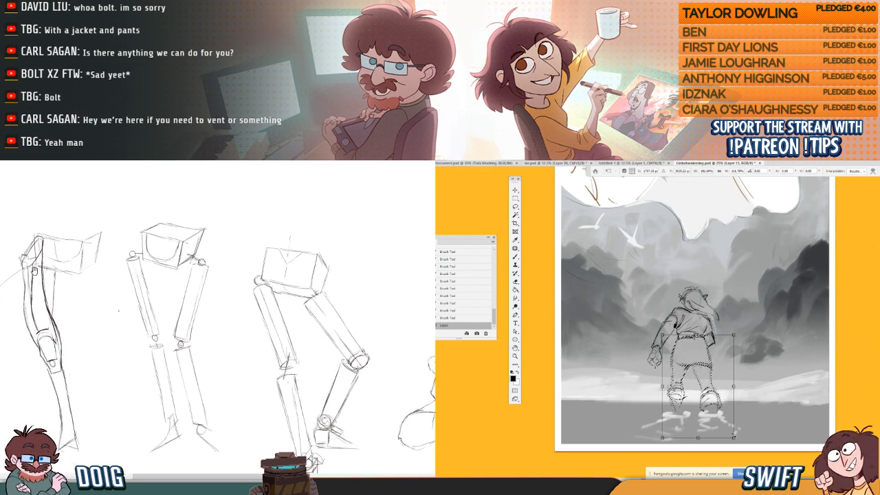
pyautogui.moveTo(734, 438); pyautogui.dragTo(737, 443)
pyautogui.moveTo(712, 392); pyautogui.dragTo(710, 392)
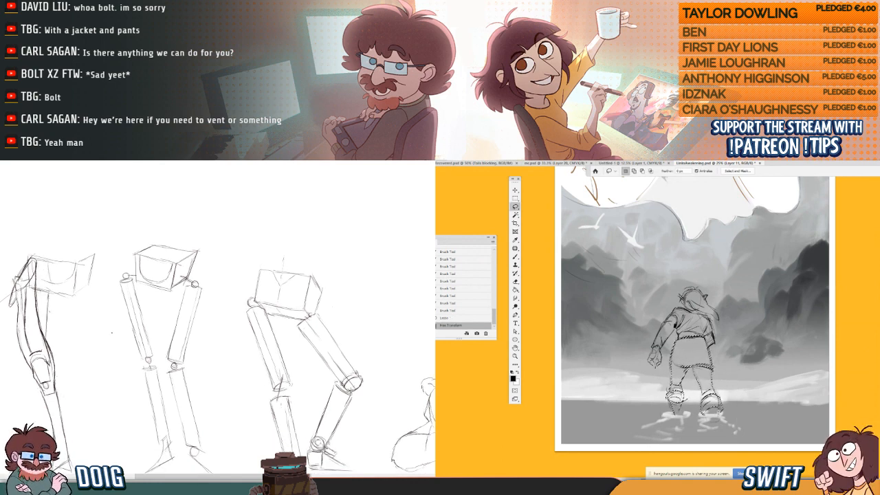
pyautogui.press('Return')
pyautogui.hotkey('ctrl', 'd')
# - Erase the painted figure's old belt line, and redraw the waist and the tunic's hem with the Brush tool
pyautogui.moveTo(678, 338); pyautogui.dragTo(700, 339)
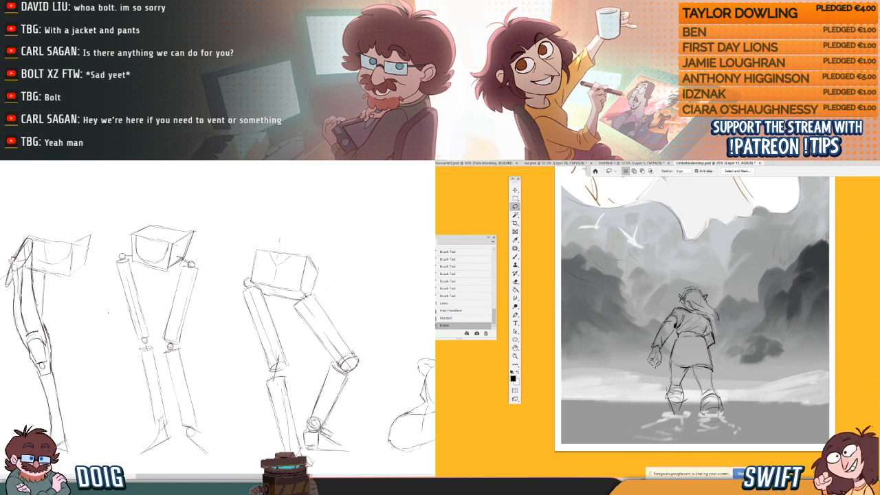
pyautogui.press('b')
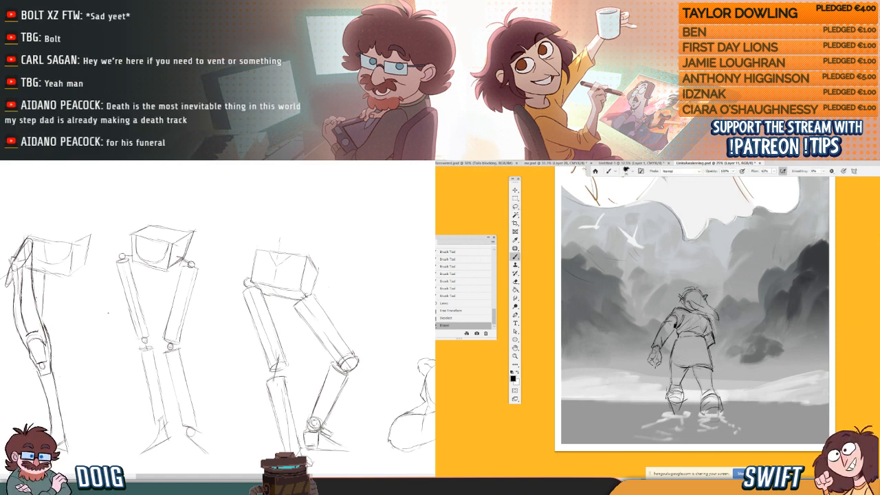
pyautogui.moveTo(677, 337); pyautogui.dragTo(701, 336)
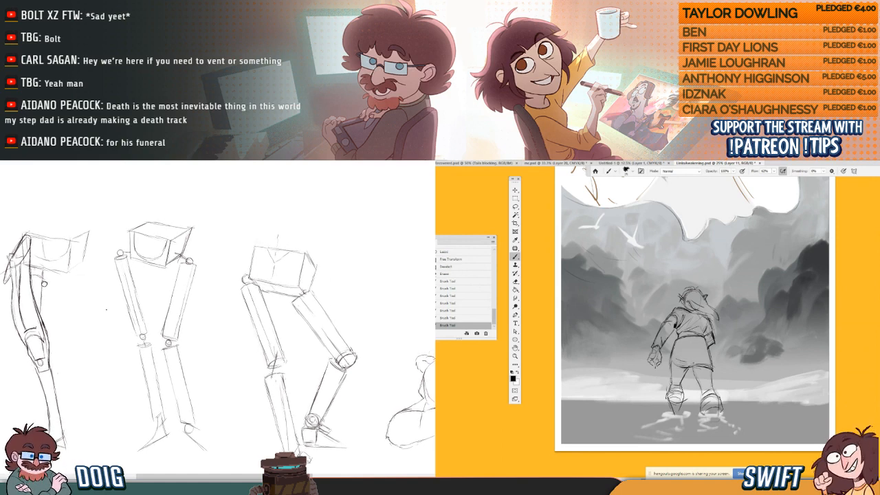
pyautogui.moveTo(676, 359); pyautogui.dragTo(709, 363)
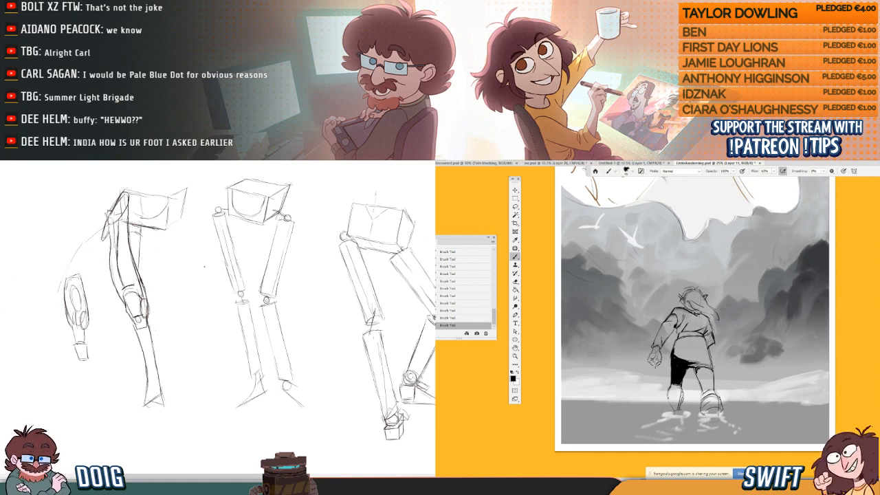
# - Start a narrow oval beside the small leg study, and draw the painted figure's right boot, foot and surrounding water lines
pyautogui.moveTo(56, 299); pyautogui.dragTo(85, 330)
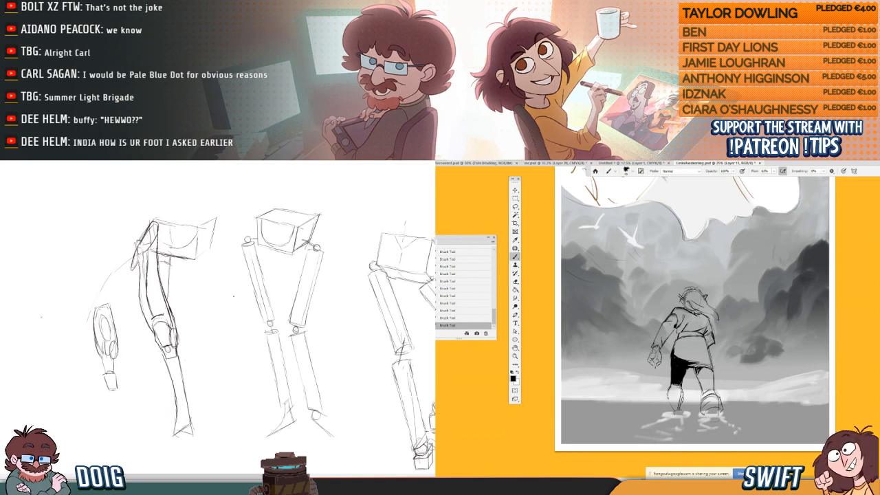
pyautogui.moveTo(31, 297); pyautogui.dragTo(35, 341)
pyautogui.moveTo(710, 378); pyautogui.dragTo(709, 362)
pyautogui.moveTo(703, 398); pyautogui.dragTo(726, 416)
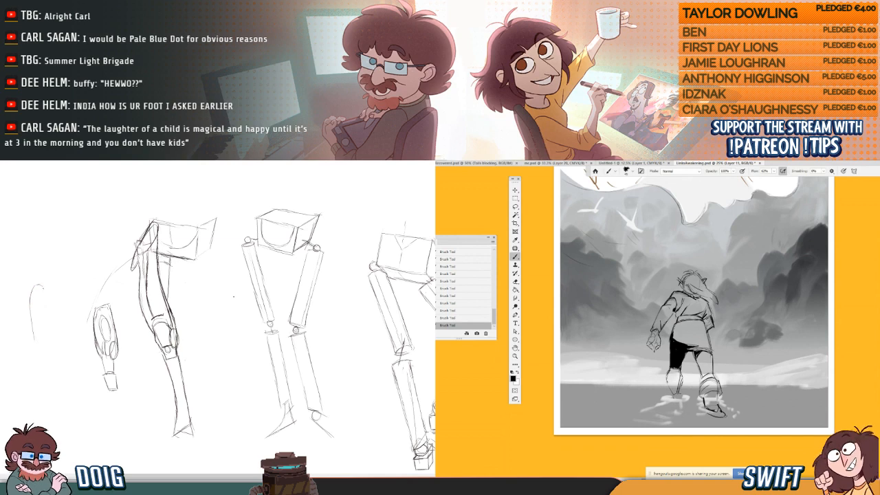
pyautogui.moveTo(46, 290); pyautogui.dragTo(53, 318)
pyautogui.moveTo(724, 411); pyautogui.dragTo(735, 420)
pyautogui.moveTo(46, 328); pyautogui.dragTo(43, 323)
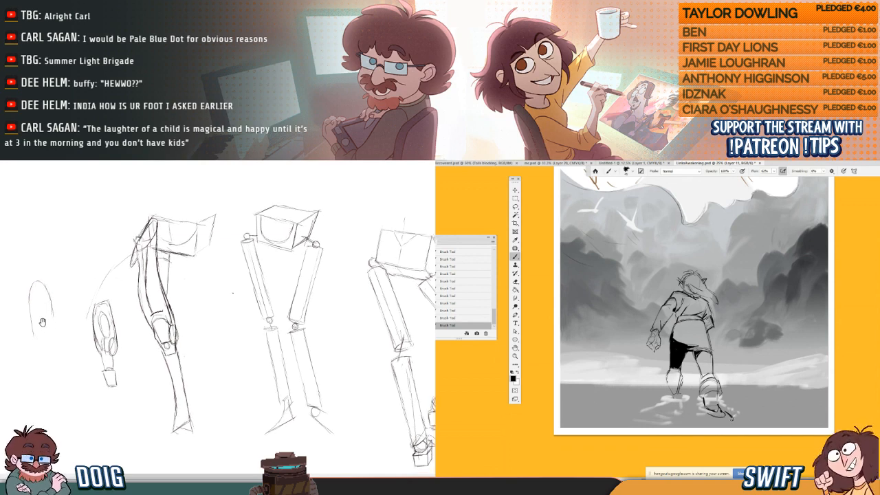
pyautogui.moveTo(729, 413)
pyautogui.mouseDown()
pyautogui.moveTo(736, 417)
pyautogui.moveTo(710, 420)
pyautogui.mouseUp()
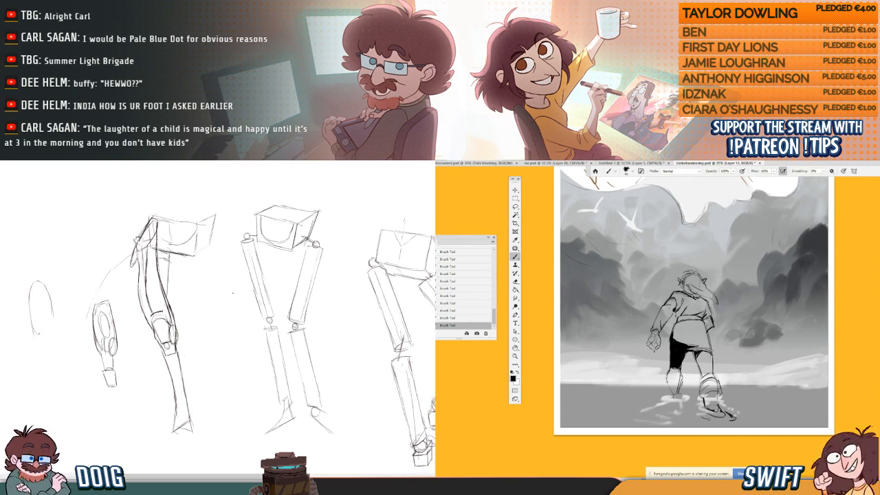
pyautogui.moveTo(35, 330); pyautogui.dragTo(49, 335)
pyautogui.moveTo(700, 416); pyautogui.dragTo(711, 420)
# - Close the oval with short flared lines beneath it, and draw straps and contours on the painted figure's left boot
pyautogui.moveTo(38, 333)
pyautogui.mouseDown()
pyautogui.moveTo(50, 334)
pyautogui.moveTo(42, 295)
pyautogui.mouseUp()
pyautogui.moveTo(667, 376)
pyautogui.mouseDown()
pyautogui.moveTo(683, 378)
pyautogui.moveTo(681, 386)
pyautogui.mouseUp()
pyautogui.moveTo(31, 314); pyautogui.dragTo(32, 336)
pyautogui.moveTo(667, 380)
pyautogui.mouseDown()
pyautogui.moveTo(681, 382)
pyautogui.moveTo(669, 387)
pyautogui.mouseUp()
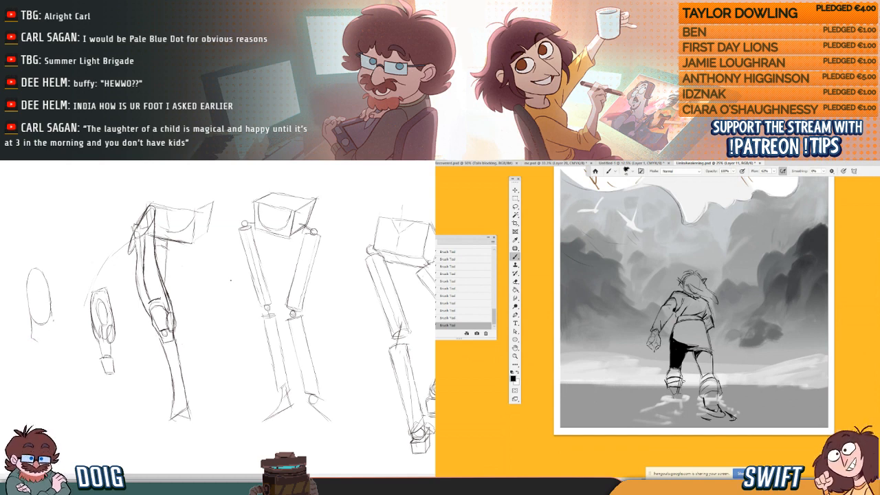
pyautogui.moveTo(50, 313); pyautogui.dragTo(55, 329)
pyautogui.moveTo(681, 380)
pyautogui.mouseDown()
pyautogui.moveTo(685, 391)
pyautogui.moveTo(671, 401)
pyautogui.moveTo(679, 397)
pyautogui.mouseUp()
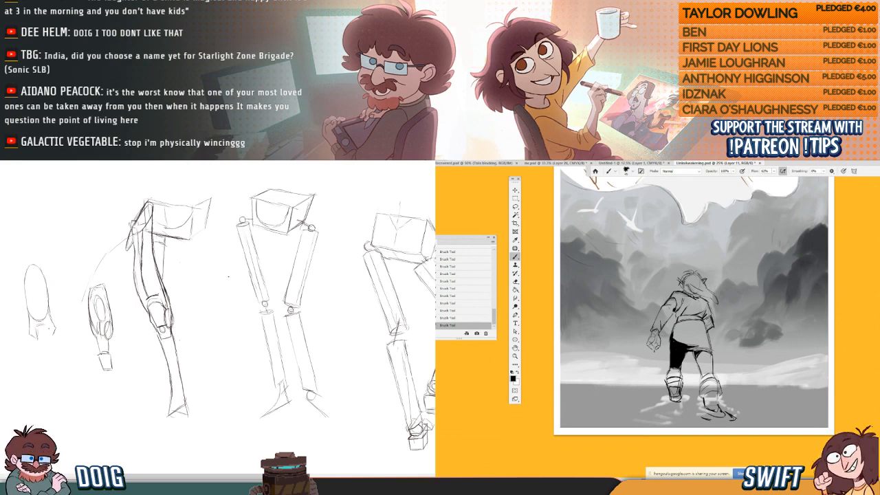
# - Draw a tapered, leaf-like form beneath the new oval, and clean up the base of the painted figure's left boot
pyautogui.scroll(-2, 230, 311)
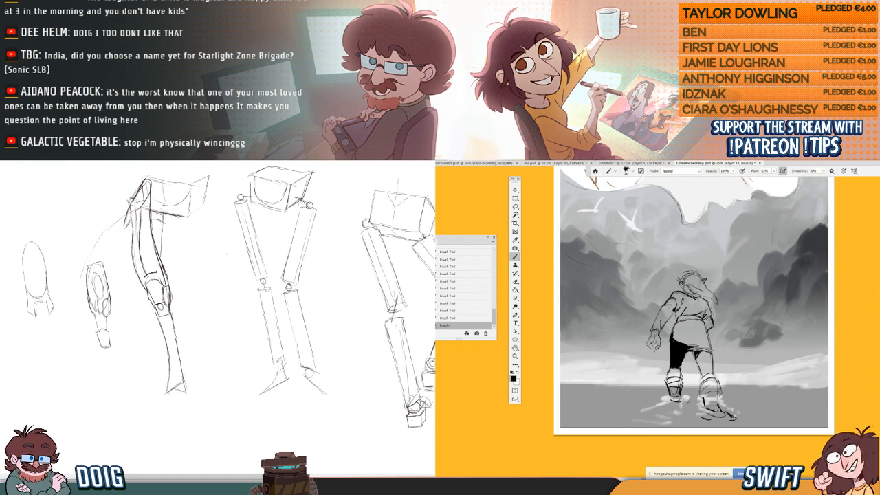
pyautogui.moveTo(36, 306); pyautogui.dragTo(36, 345)
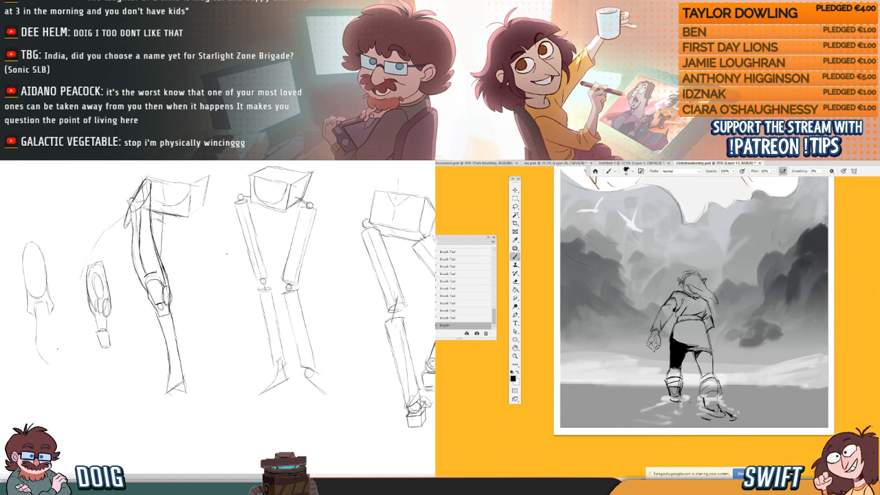
pyautogui.moveTo(54, 330); pyautogui.dragTo(56, 361)
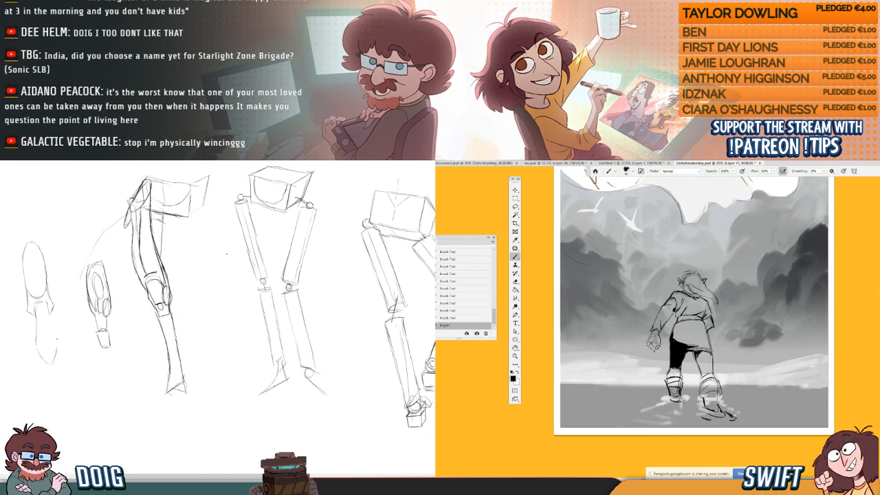
pyautogui.moveTo(684, 397); pyautogui.dragTo(680, 402)
pyautogui.moveTo(51, 308); pyautogui.dragTo(46, 321)
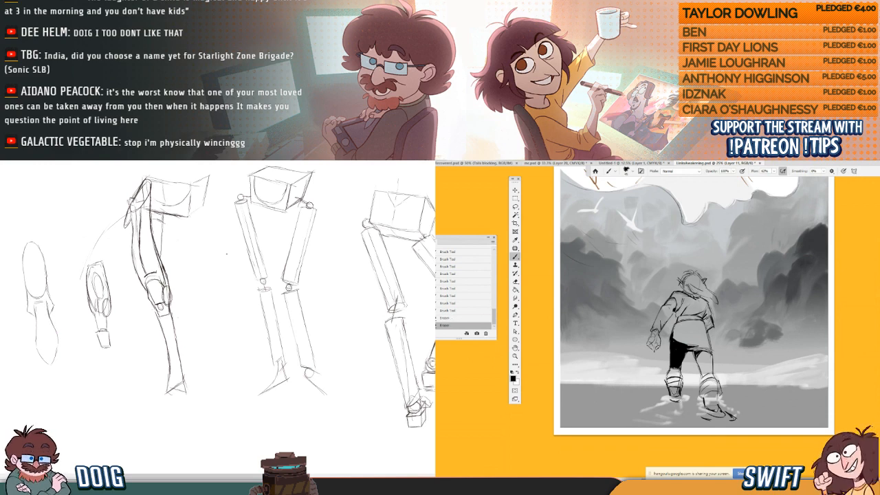
# - Replace the oval with two long thigh contours, and draw the painted figure's left foot with ripples spreading from it
pyautogui.moveTo(30, 269); pyautogui.dragTo(44, 303)
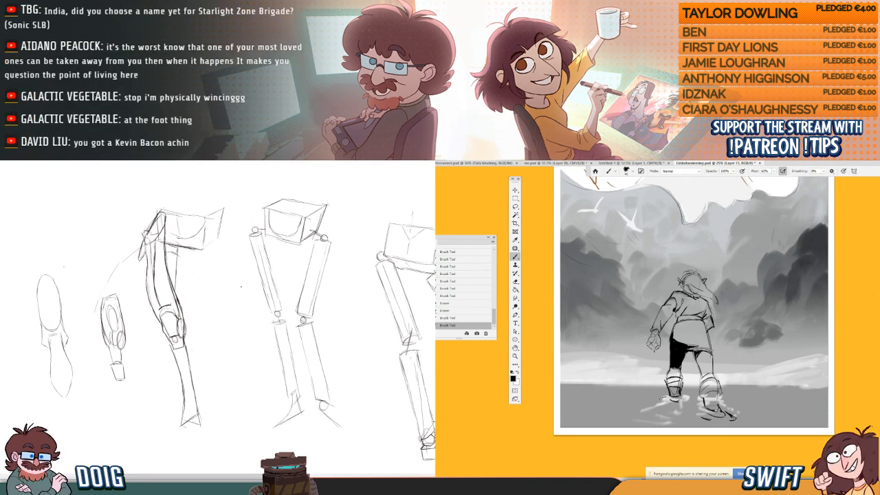
pyautogui.moveTo(660, 398); pyautogui.dragTo(682, 402)
pyautogui.moveTo(30, 273); pyautogui.dragTo(41, 322)
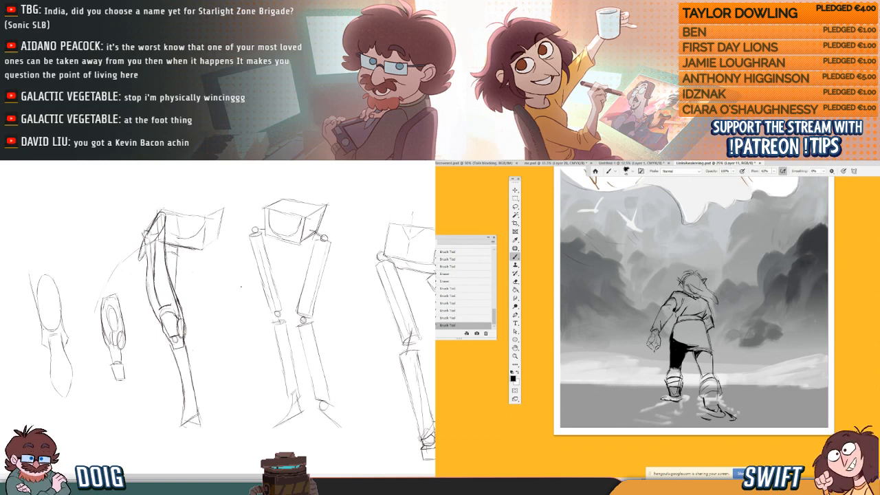
pyautogui.moveTo(666, 399); pyautogui.dragTo(684, 397)
pyautogui.moveTo(56, 273); pyautogui.dragTo(61, 319)
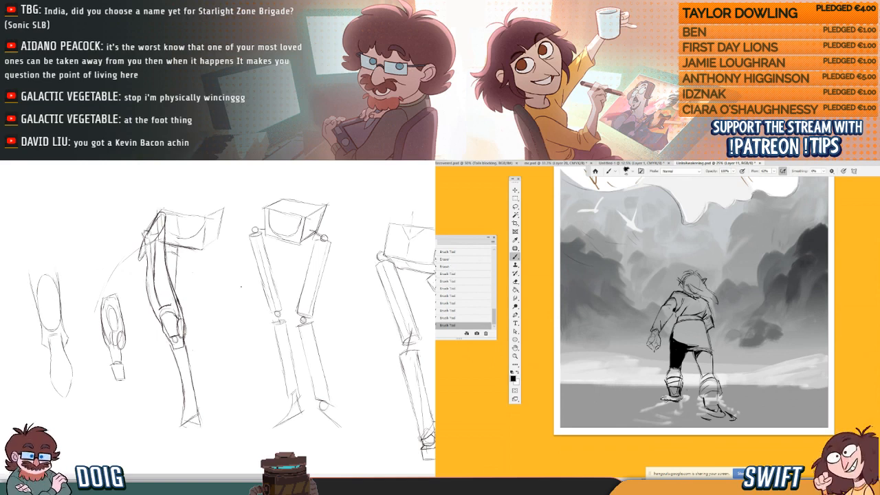
pyautogui.moveTo(658, 404); pyautogui.dragTo(668, 404)
pyautogui.moveTo(40, 300)
pyautogui.mouseDown()
pyautogui.moveTo(46, 275)
pyautogui.moveTo(59, 317)
pyautogui.moveTo(48, 330)
pyautogui.moveTo(55, 329)
pyautogui.mouseUp()
pyautogui.moveTo(658, 401); pyautogui.dragTo(650, 405)
pyautogui.moveTo(51, 299); pyautogui.dragTo(49, 304)
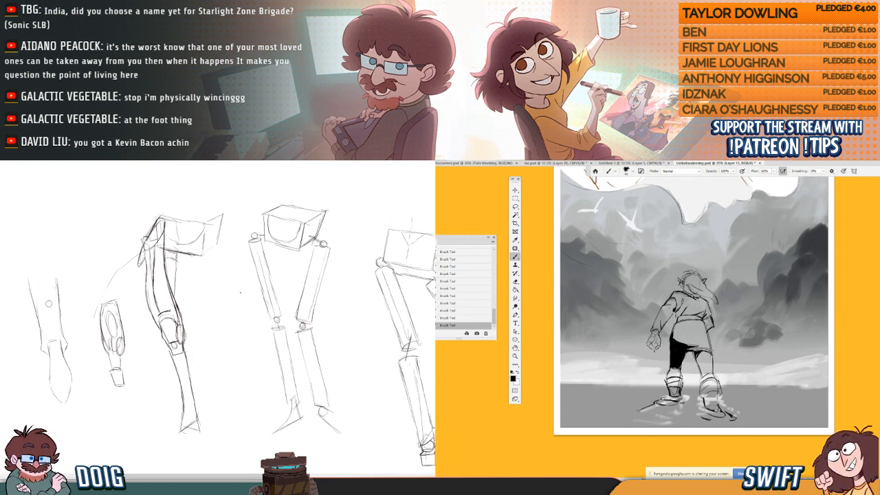
pyautogui.moveTo(653, 404)
pyautogui.mouseDown()
pyautogui.moveTo(638, 412)
pyautogui.moveTo(652, 407)
pyautogui.mouseUp()
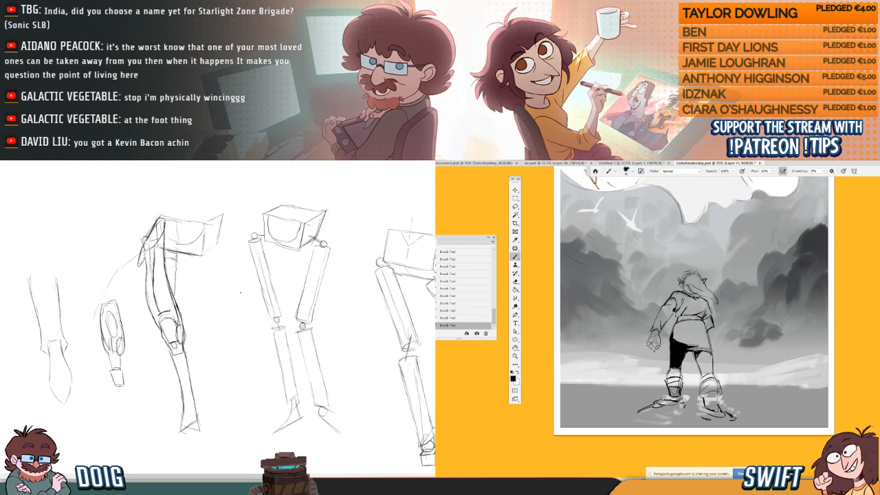
# - Round off the top of the new thigh form, and adjust the water lines beside the painted figure's right foot
pyautogui.moveTo(723, 405); pyautogui.dragTo(737, 413)
pyautogui.moveTo(32, 272); pyautogui.dragTo(52, 269)
pyautogui.moveTo(40, 269)
pyautogui.mouseDown()
pyautogui.moveTo(29, 283)
pyautogui.moveTo(58, 297)
pyautogui.mouseUp()
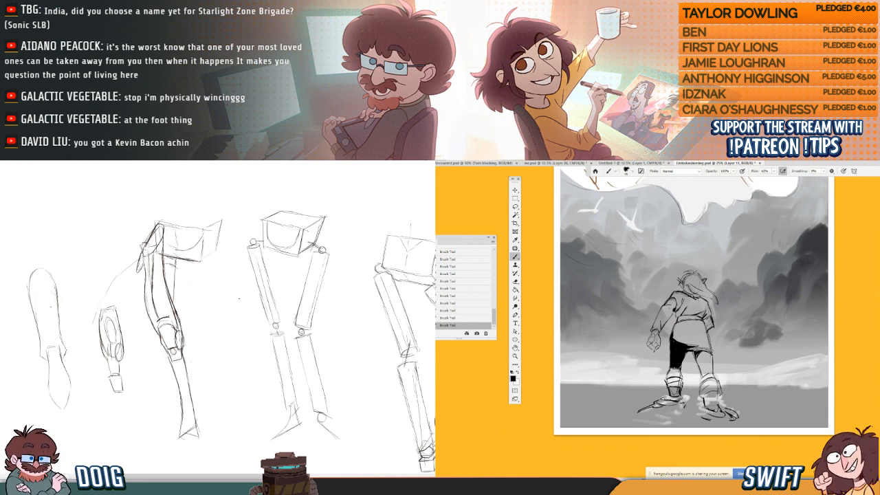
pyautogui.hotkey('ctrl', 'z')
pyautogui.hotkey('ctrl', 'z')
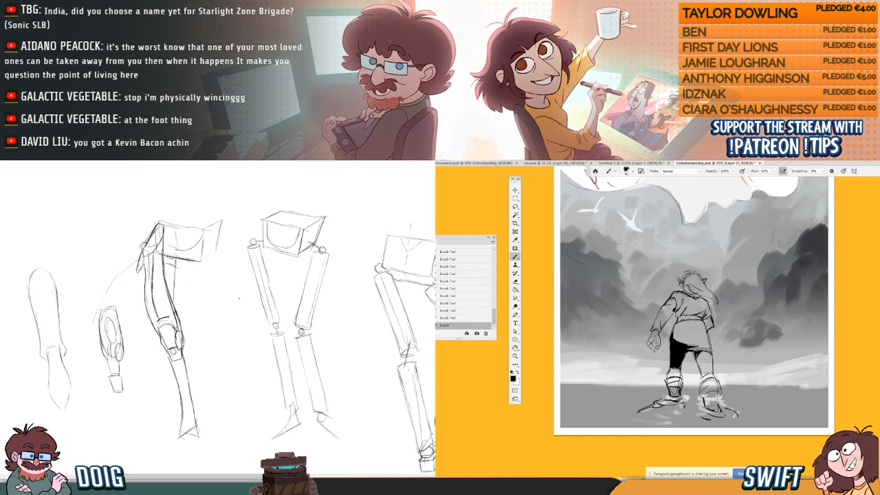
pyautogui.moveTo(39, 331); pyautogui.dragTo(46, 340)
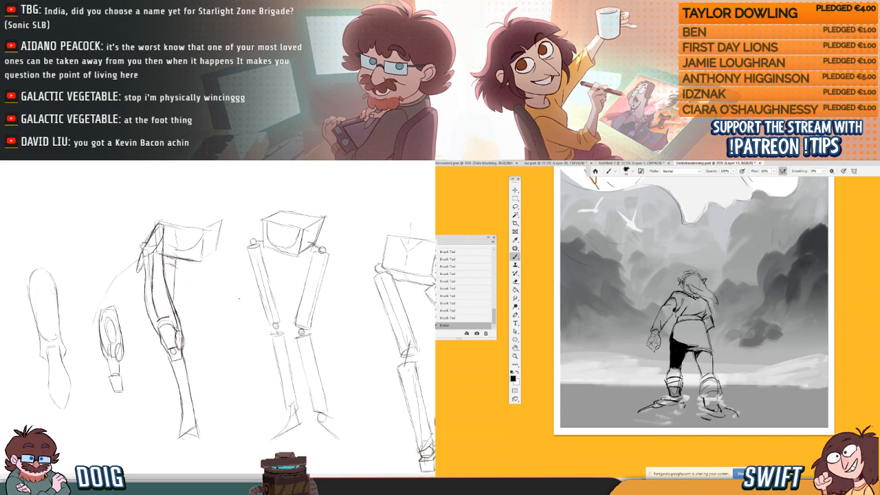
# - Extend the ripple outline outward around the painted figure's right foot, and refine the new thigh form's contours
pyautogui.moveTo(736, 413); pyautogui.dragTo(747, 418)
pyautogui.moveTo(61, 318); pyautogui.dragTo(59, 332)
pyautogui.moveTo(745, 418)
pyautogui.mouseDown()
pyautogui.moveTo(733, 422)
pyautogui.moveTo(726, 410)
pyautogui.mouseUp()
pyautogui.moveTo(54, 285); pyautogui.dragTo(42, 286)
pyautogui.moveTo(742, 420); pyautogui.dragTo(762, 426)
pyautogui.moveTo(41, 326); pyautogui.dragTo(41, 318)
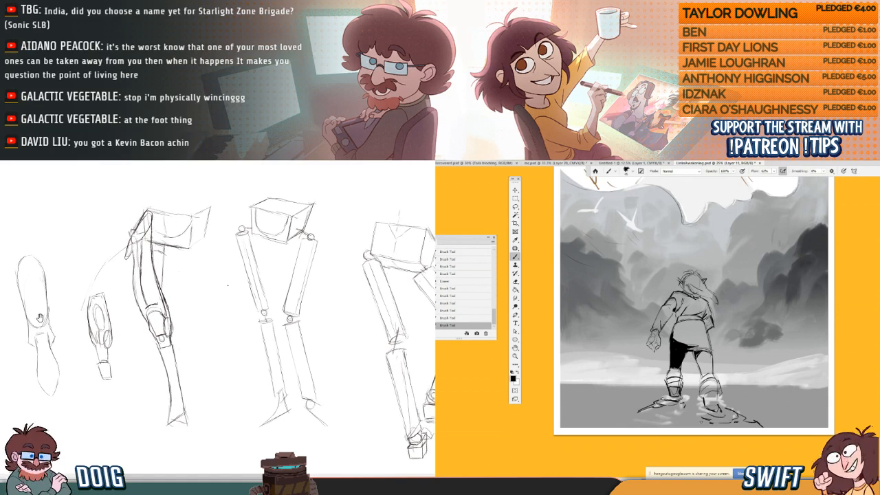
pyautogui.moveTo(695, 420); pyautogui.dragTo(768, 427)
pyautogui.moveTo(647, 408); pyautogui.dragTo(638, 413)
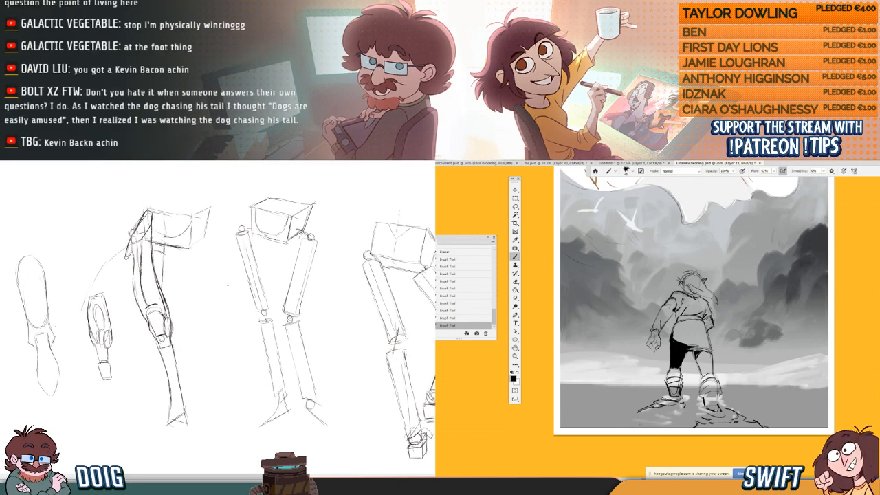
# - Clean up the ripples beside the painted figure's left foot, and thicken the outline of the left arm
pyautogui.moveTo(708, 313); pyautogui.dragTo(707, 325)
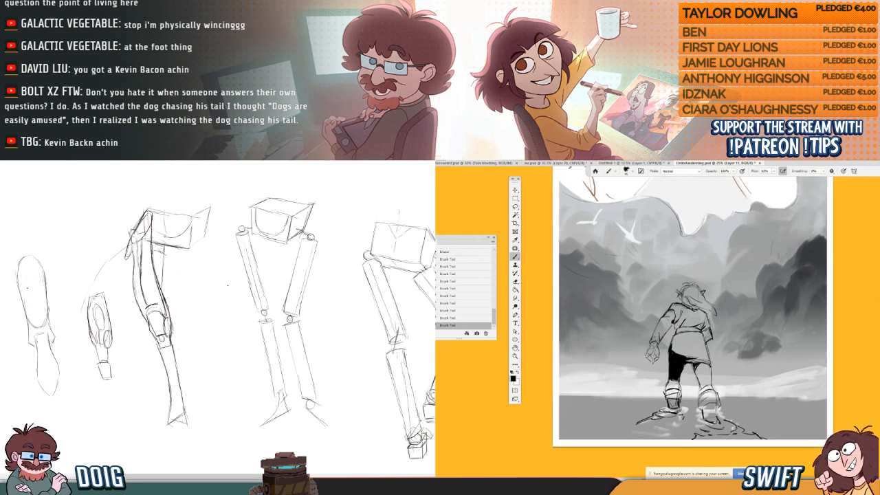
pyautogui.moveTo(661, 420); pyautogui.dragTo(674, 417)
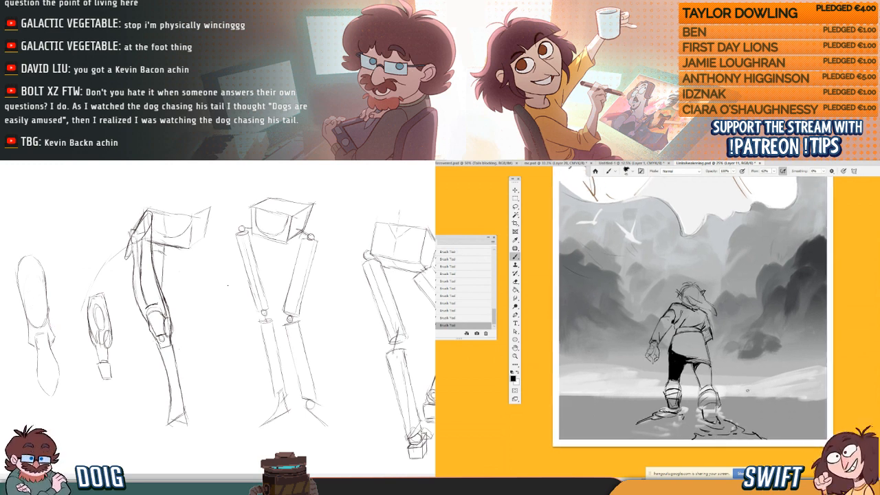
pyautogui.moveTo(227, 286); pyautogui.dragTo(229, 278)
pyautogui.moveTo(672, 417); pyautogui.dragTo(683, 415)
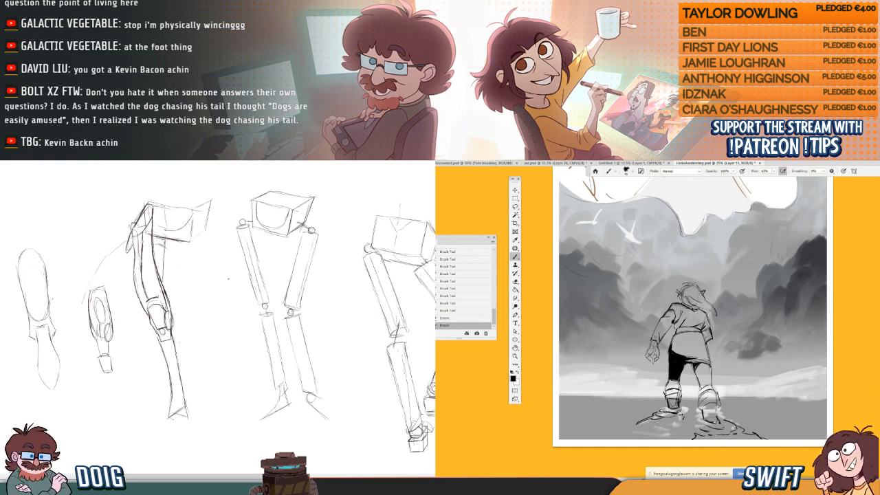
pyautogui.moveTo(670, 311); pyautogui.dragTo(655, 332)
pyautogui.moveTo(657, 325); pyautogui.dragTo(652, 337)
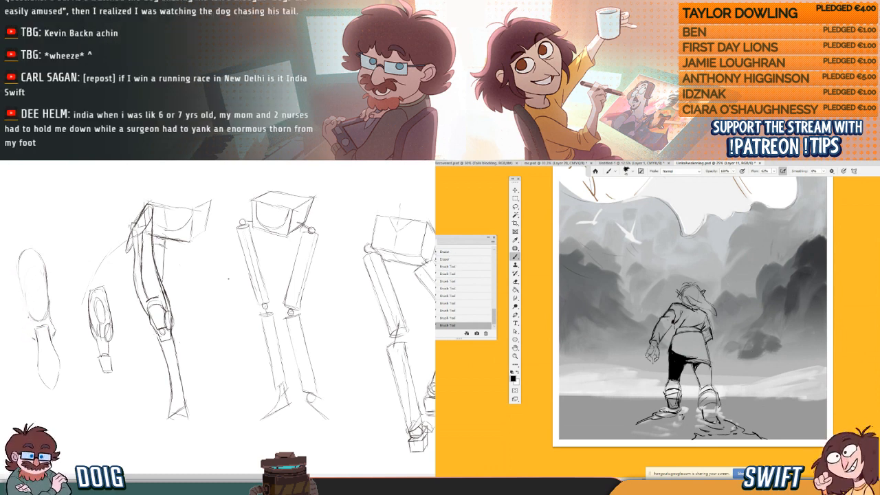
# - Redefine the left contour of the new thigh form, and strengthen the dark back edge of the painted figure's left leg
pyautogui.moveTo(30, 318); pyautogui.dragTo(32, 337)
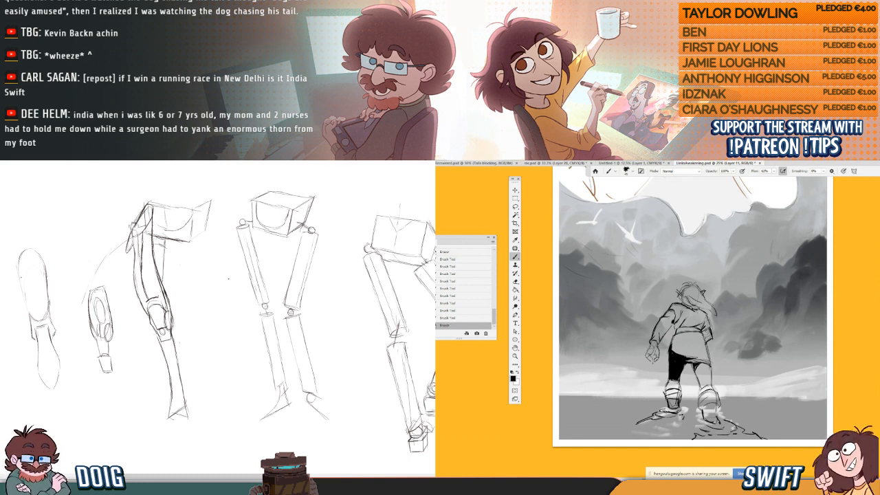
pyautogui.moveTo(19, 275); pyautogui.dragTo(29, 319)
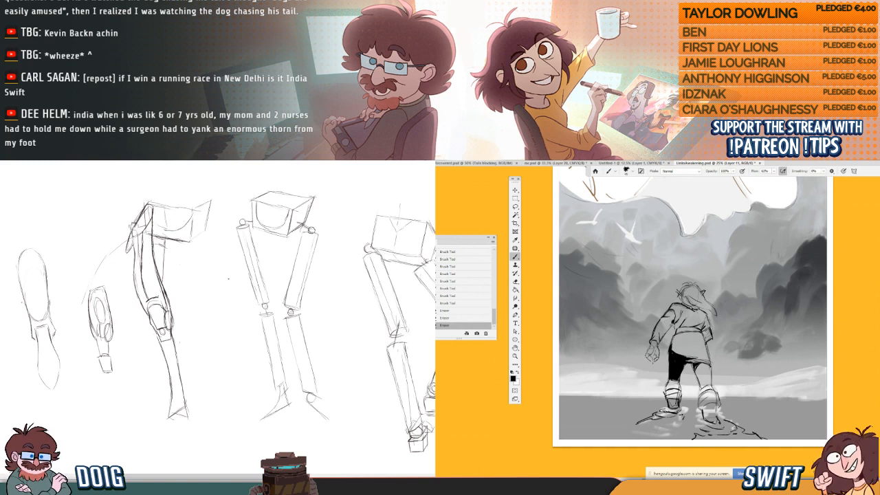
pyautogui.moveTo(679, 357); pyautogui.dragTo(677, 374)
pyautogui.moveTo(678, 368); pyautogui.dragTo(675, 378)
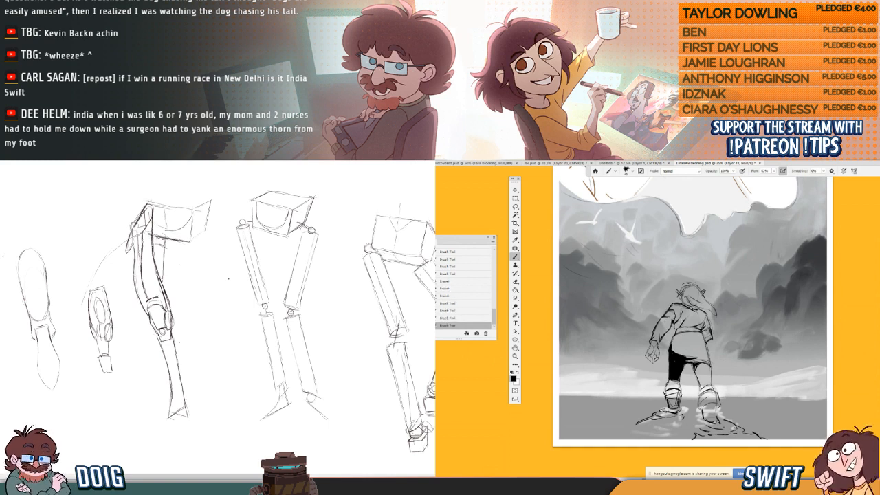
# - Erase and redraw the new thigh form's right contour, and rework the right edge of the painted figure's tunic
pyautogui.moveTo(43, 263); pyautogui.dragTo(57, 335)
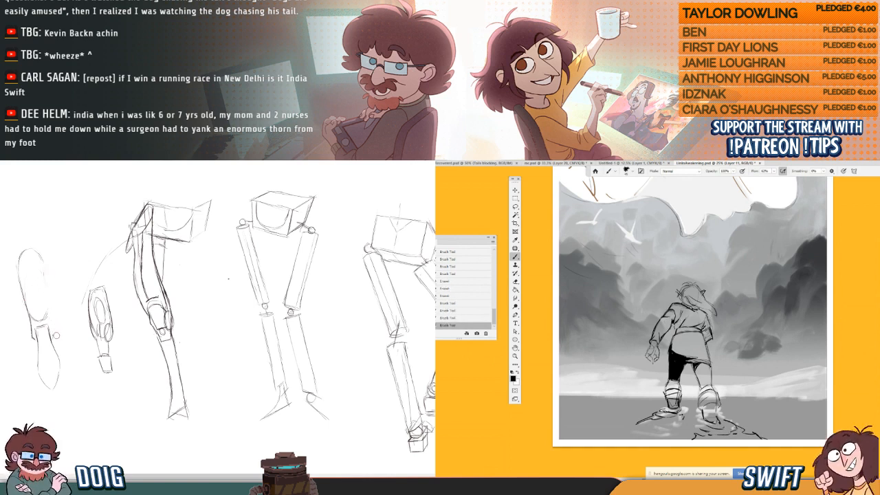
pyautogui.moveTo(704, 330); pyautogui.dragTo(706, 337)
pyautogui.moveTo(706, 331); pyautogui.dragTo(711, 340)
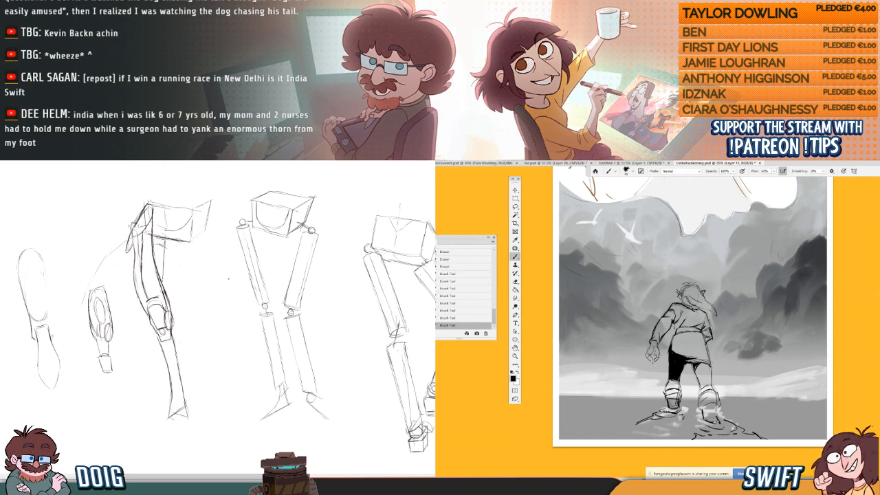
pyautogui.moveTo(43, 257); pyautogui.dragTo(54, 334)
pyautogui.moveTo(712, 334); pyautogui.dragTo(711, 342)
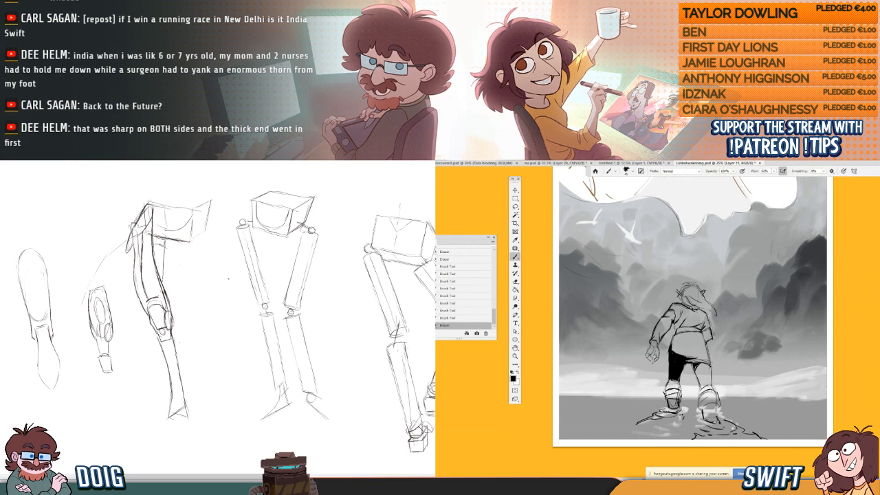
# - Draw a curved knee band at the base of the new thigh form, and ink dark folds along the tunic's waist
pyautogui.moveTo(49, 324); pyautogui.dragTo(44, 327)
pyautogui.moveTo(711, 332)
pyautogui.mouseDown()
pyautogui.moveTo(712, 341)
pyautogui.moveTo(692, 326)
pyautogui.mouseUp()
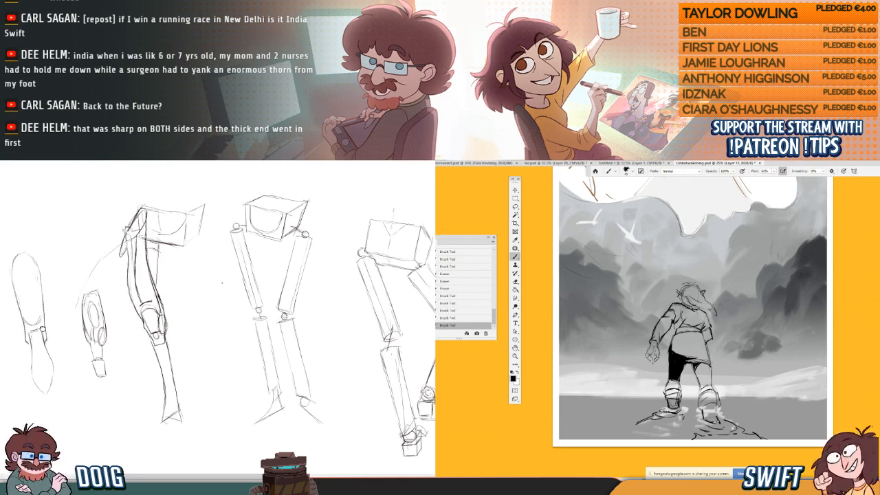
pyautogui.moveTo(42, 329); pyautogui.dragTo(39, 318)
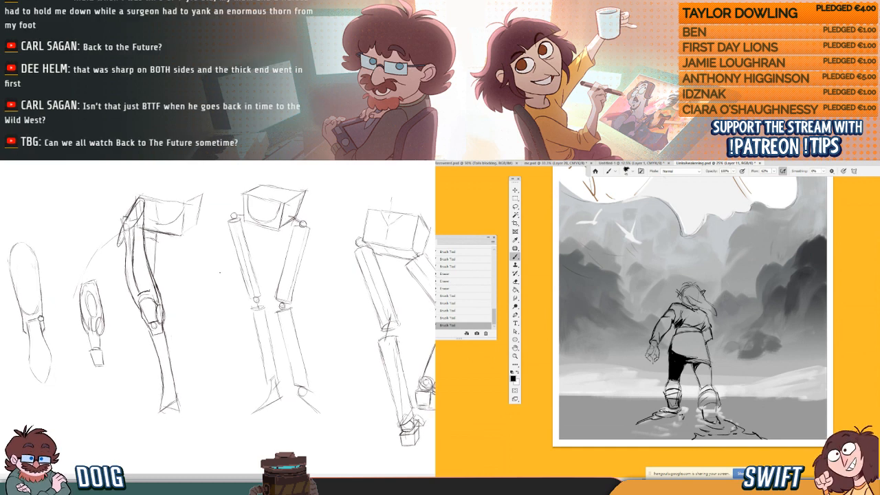
pyautogui.moveTo(677, 327); pyautogui.dragTo(692, 325)
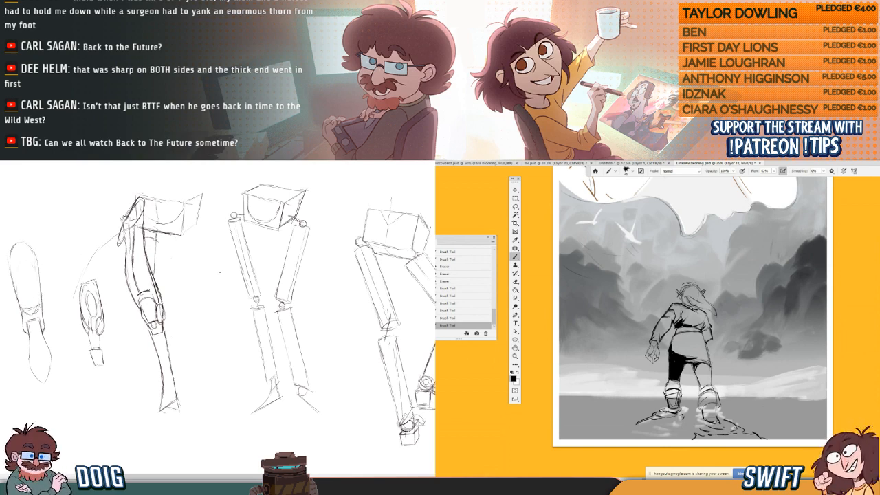
# - Erase the tapered lower form beneath the new thigh's knee
pyautogui.moveTo(36, 344); pyautogui.dragTo(33, 338)
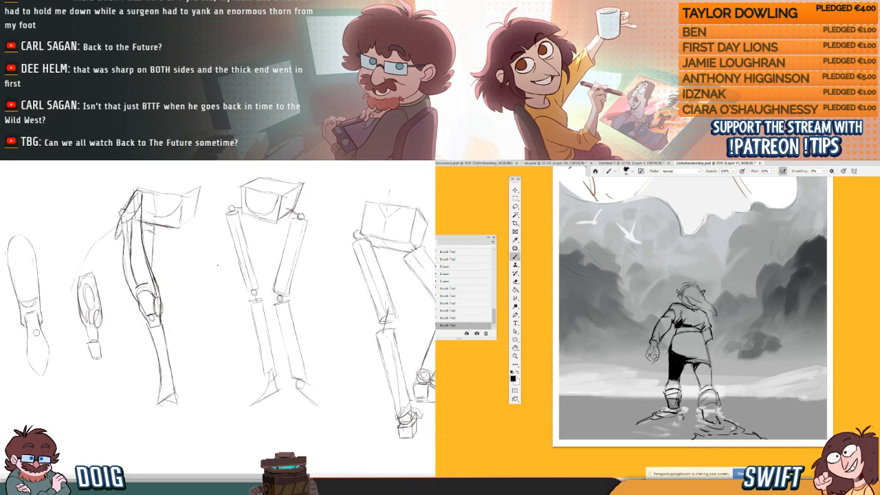
pyautogui.moveTo(42, 341)
pyautogui.mouseDown()
pyautogui.moveTo(34, 335)
pyautogui.moveTo(29, 356)
pyautogui.moveTo(37, 370)
pyautogui.mouseUp()
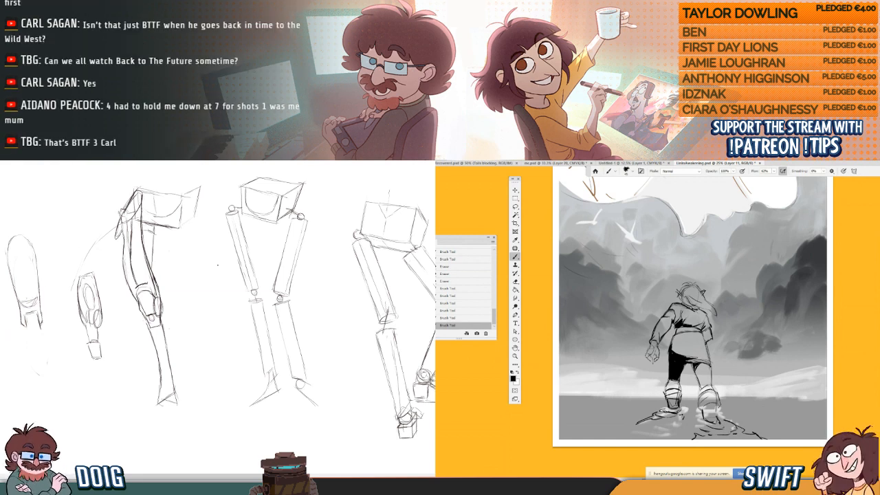
# - Draw a calf oval narrowing to a thin ankle beneath the new thigh form's knee, and touch up the painted figure's dark leg
pyautogui.hotkey('ctrl', 'z')
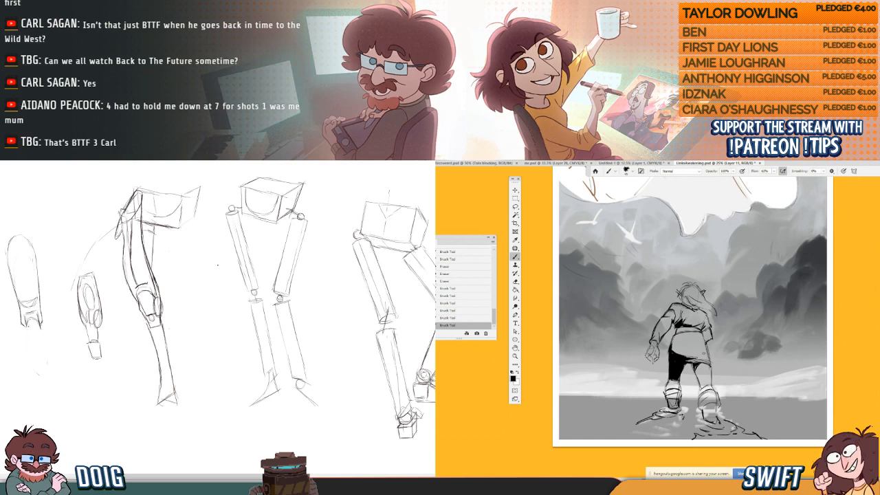
pyautogui.moveTo(29, 322); pyautogui.dragTo(35, 365)
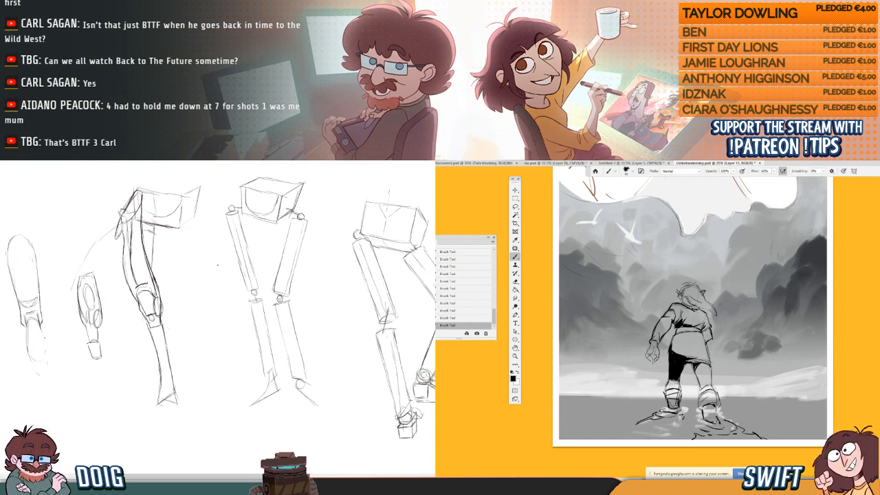
pyautogui.moveTo(46, 343); pyautogui.dragTo(35, 367)
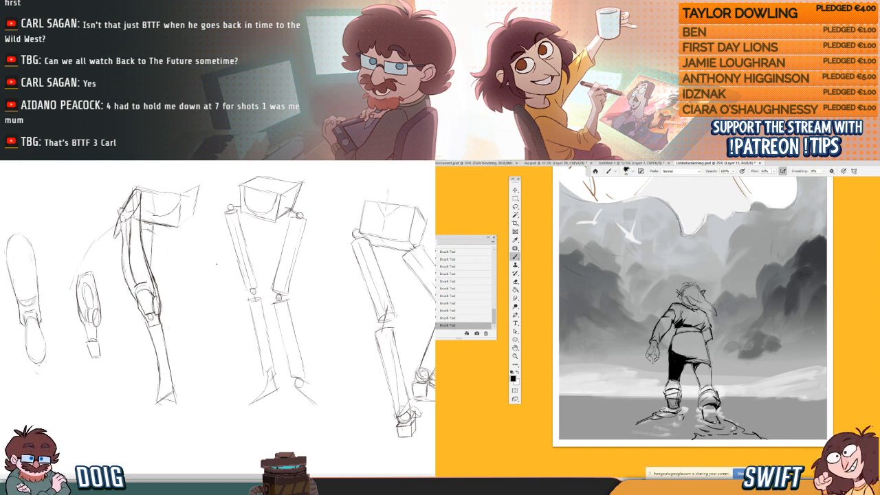
pyautogui.moveTo(36, 363); pyautogui.dragTo(47, 382)
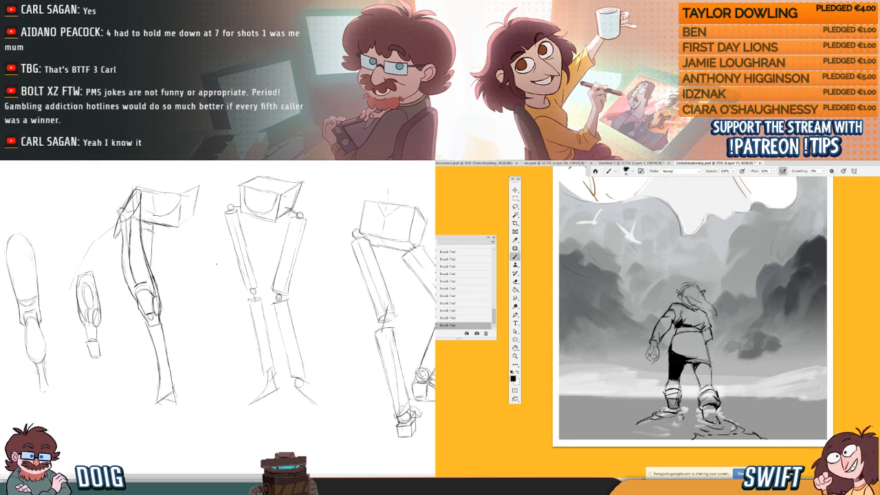
pyautogui.moveTo(39, 324); pyautogui.dragTo(38, 380)
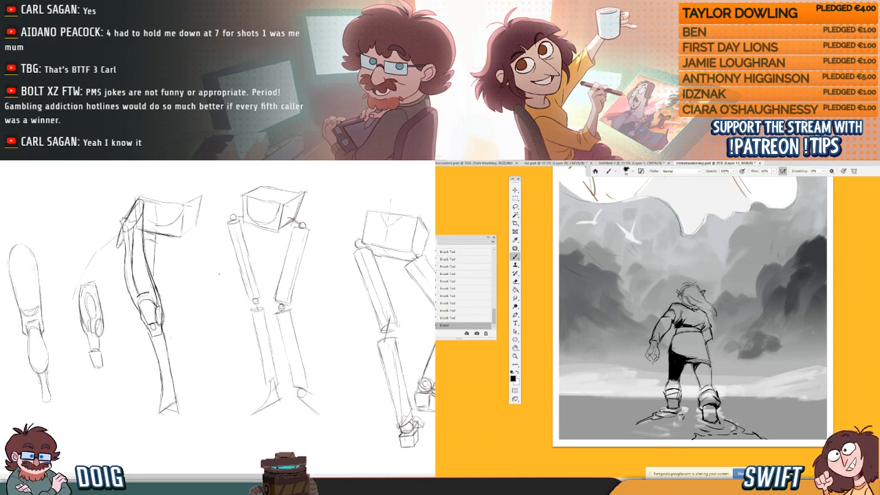
pyautogui.moveTo(673, 354); pyautogui.dragTo(670, 363)
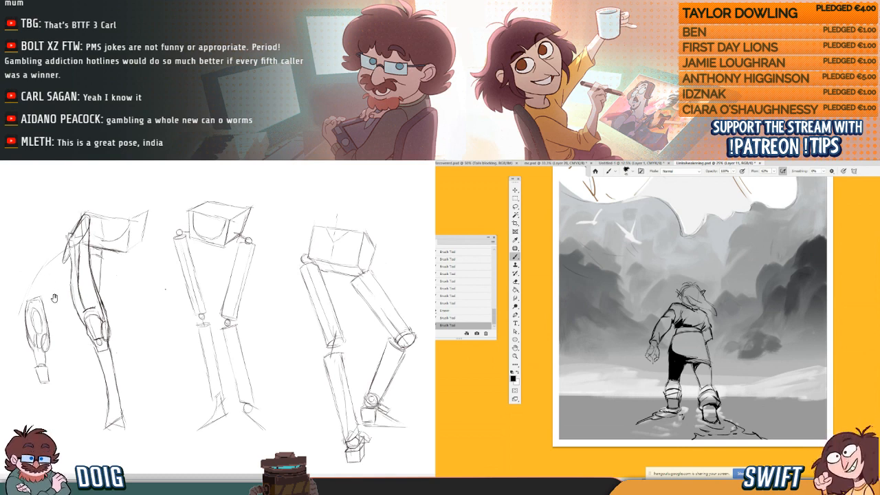
# - Sketch an angular hip block in the empty canvas area above the box robots
pyautogui.moveTo(54, 297); pyautogui.dragTo(53, 318)
pyautogui.moveTo(151, 345)
pyautogui.mouseDown()
pyautogui.moveTo(85, 317)
pyautogui.moveTo(73, 301)
pyautogui.mouseUp()
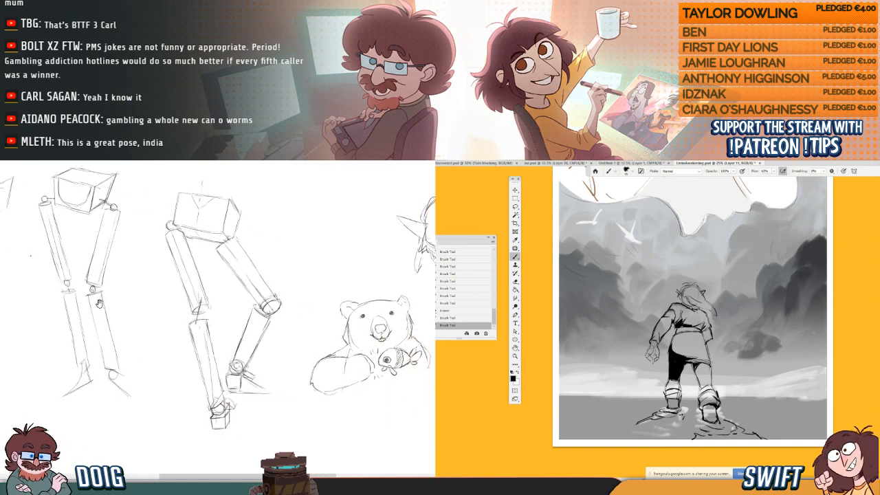
pyautogui.moveTo(4, 230); pyautogui.dragTo(36, 256)
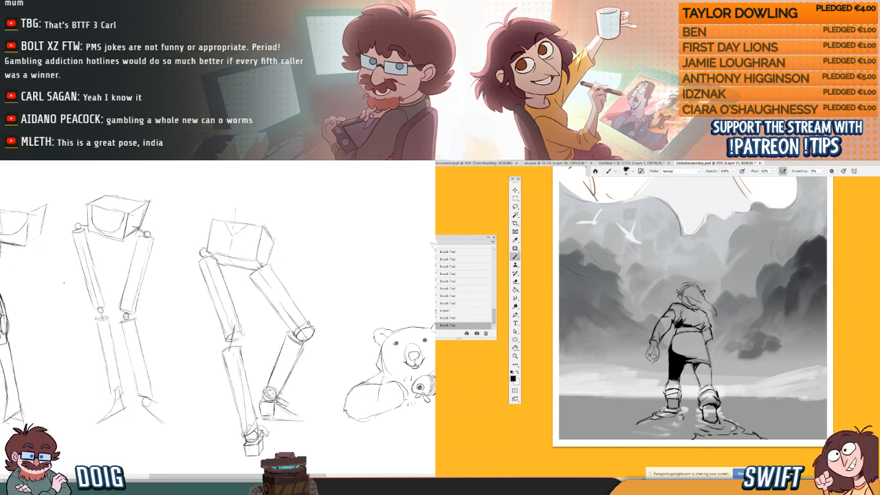
pyautogui.moveTo(65, 297); pyautogui.dragTo(129, 287)
pyautogui.moveTo(60, 230); pyautogui.dragTo(116, 337)
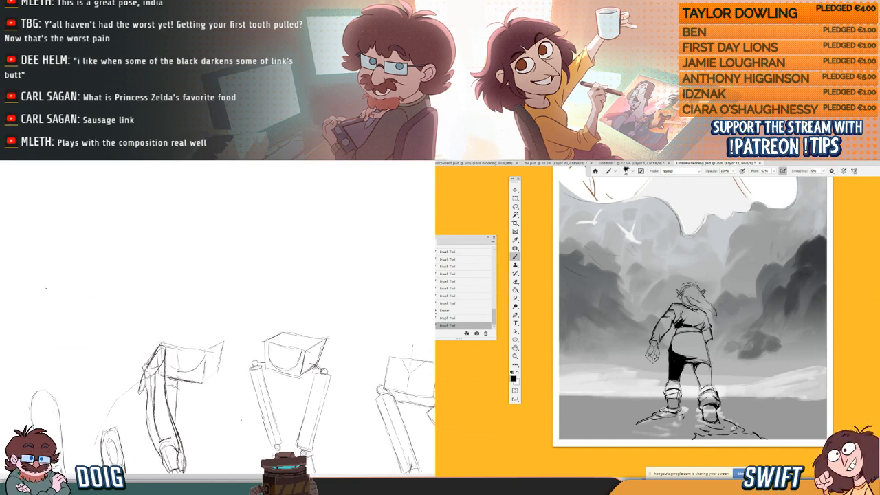
pyautogui.moveTo(35, 265); pyautogui.dragTo(48, 306)
pyautogui.moveTo(37, 265); pyautogui.dragTo(82, 252)
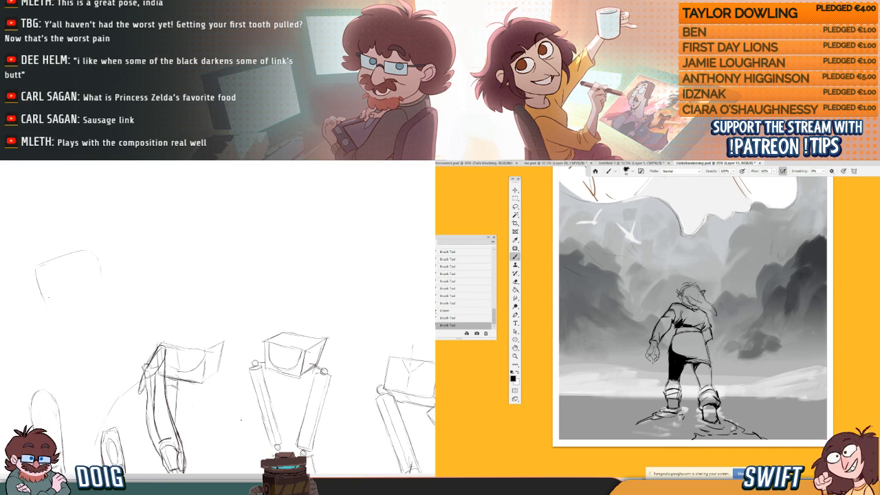
pyautogui.moveTo(48, 300)
pyautogui.mouseDown()
pyautogui.moveTo(84, 291)
pyautogui.moveTo(87, 304)
pyautogui.mouseUp()
# - Extend a long tapering thigh sideways from the new hip block, with upper and lower contours closing towards the knee
pyautogui.moveTo(97, 265)
pyautogui.mouseDown()
pyautogui.moveTo(110, 284)
pyautogui.moveTo(100, 270)
pyautogui.moveTo(120, 286)
pyautogui.moveTo(159, 285)
pyautogui.mouseUp()
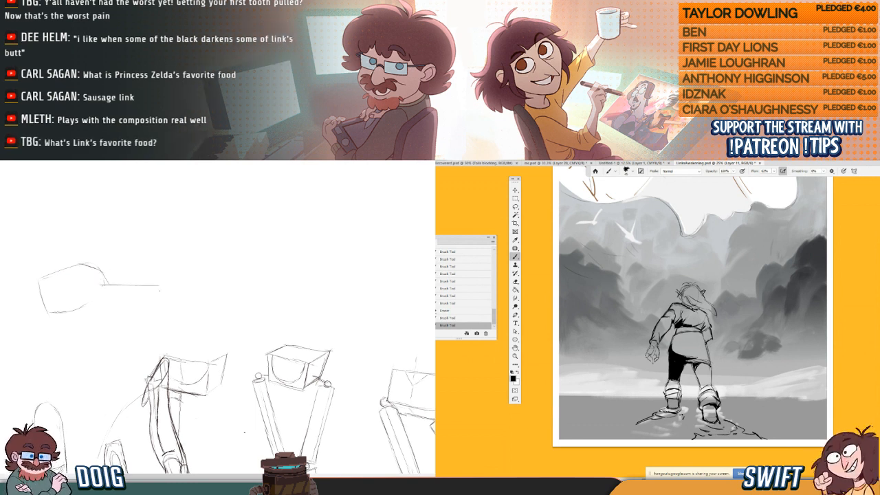
pyautogui.moveTo(159, 290); pyautogui.dragTo(103, 283)
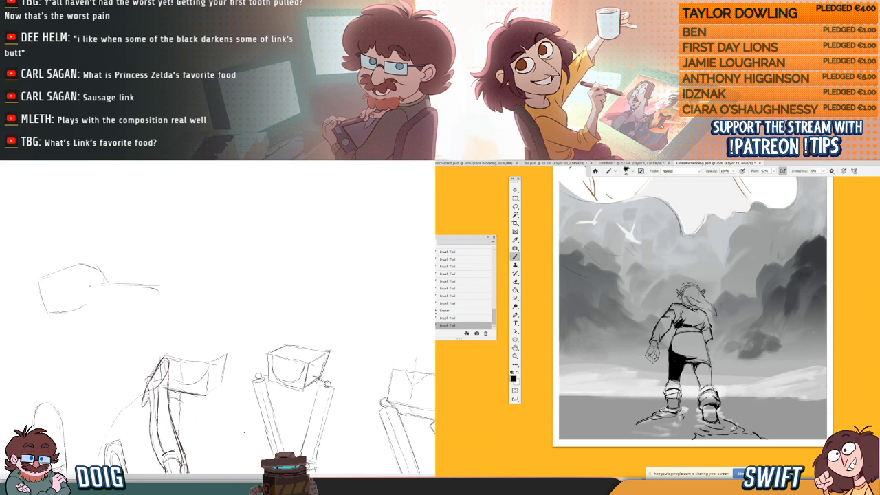
pyautogui.moveTo(66, 314)
pyautogui.mouseDown()
pyautogui.moveTo(40, 321)
pyautogui.moveTo(177, 305)
pyautogui.moveTo(125, 287)
pyautogui.moveTo(151, 297)
pyautogui.mouseUp()
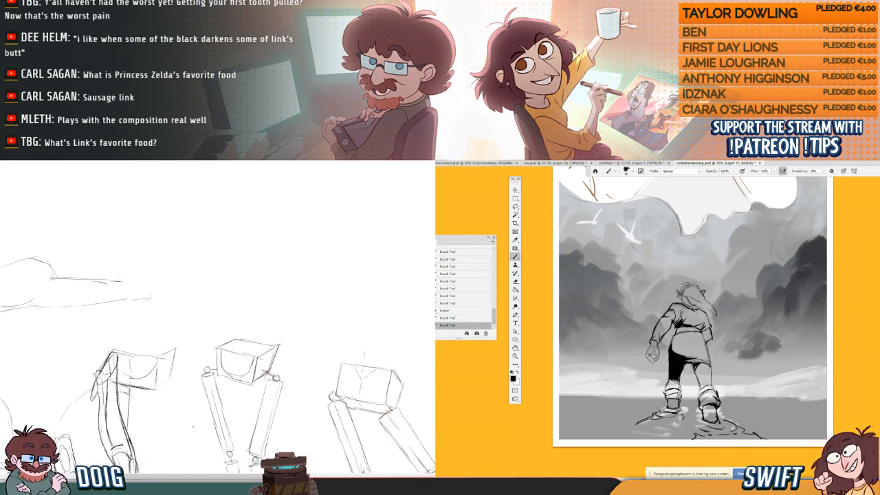
pyautogui.moveTo(121, 281)
pyautogui.mouseDown()
pyautogui.moveTo(146, 288)
pyautogui.moveTo(147, 279)
pyautogui.mouseUp()
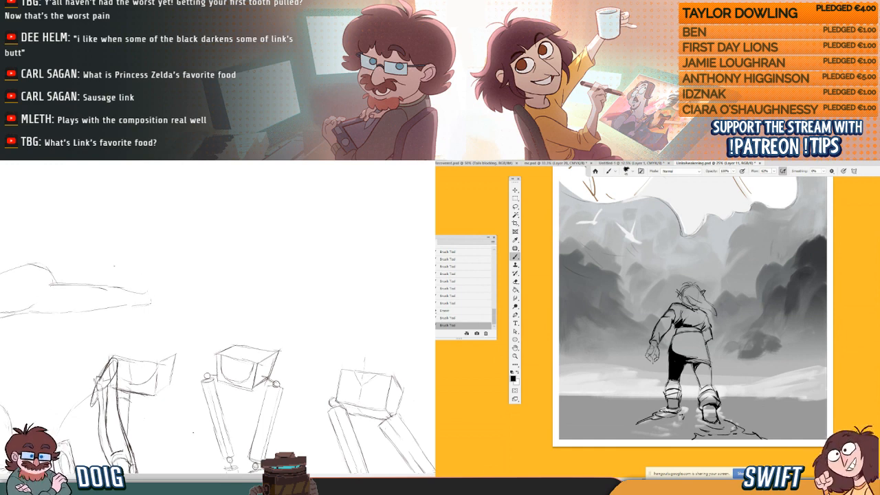
pyautogui.moveTo(98, 266); pyautogui.dragTo(128, 285)
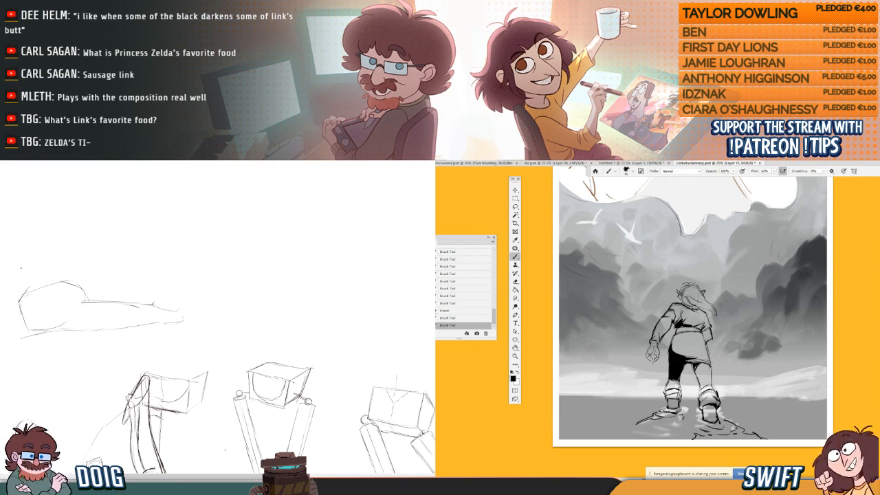
# - Refine the hip block's outline, round the horizontal thigh's hip end with a curve, and reinforce the thigh's underside
pyautogui.moveTo(31, 290)
pyautogui.mouseDown()
pyautogui.moveTo(63, 282)
pyautogui.moveTo(92, 294)
pyautogui.mouseUp()
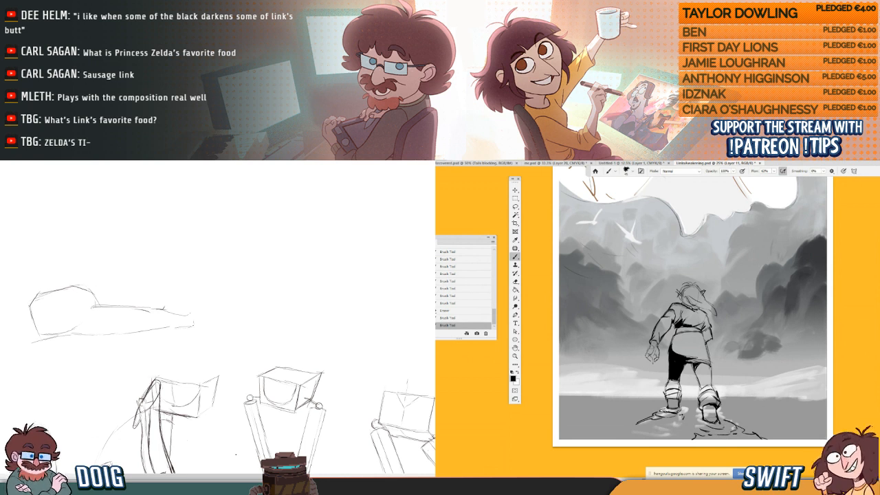
pyautogui.moveTo(95, 306)
pyautogui.mouseDown()
pyautogui.moveTo(81, 326)
pyautogui.moveTo(109, 305)
pyautogui.mouseUp()
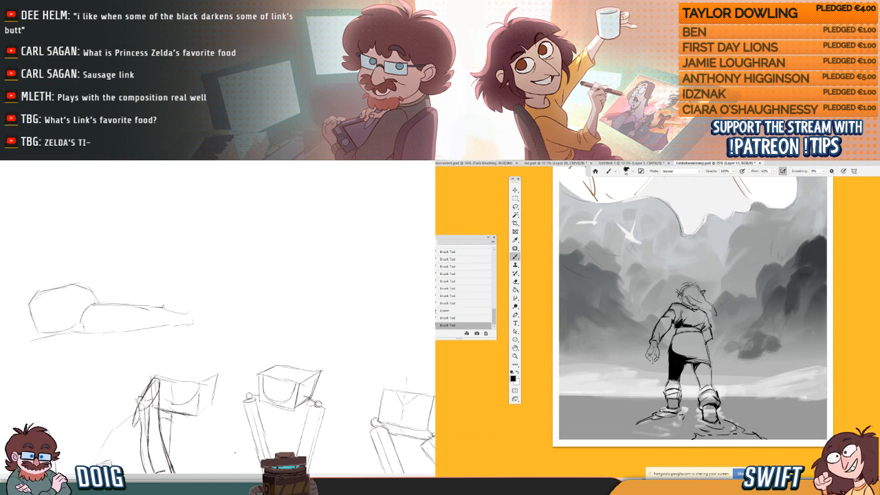
pyautogui.moveTo(150, 309); pyautogui.dragTo(140, 304)
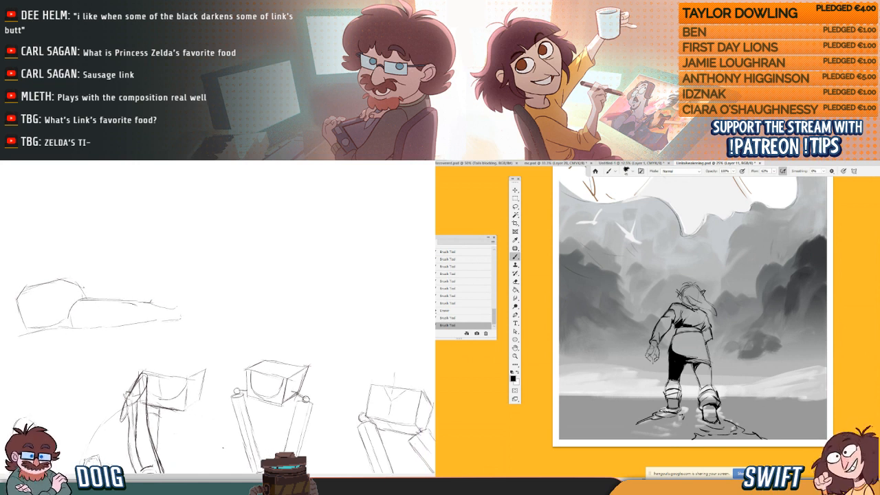
pyautogui.moveTo(56, 328); pyautogui.dragTo(79, 336)
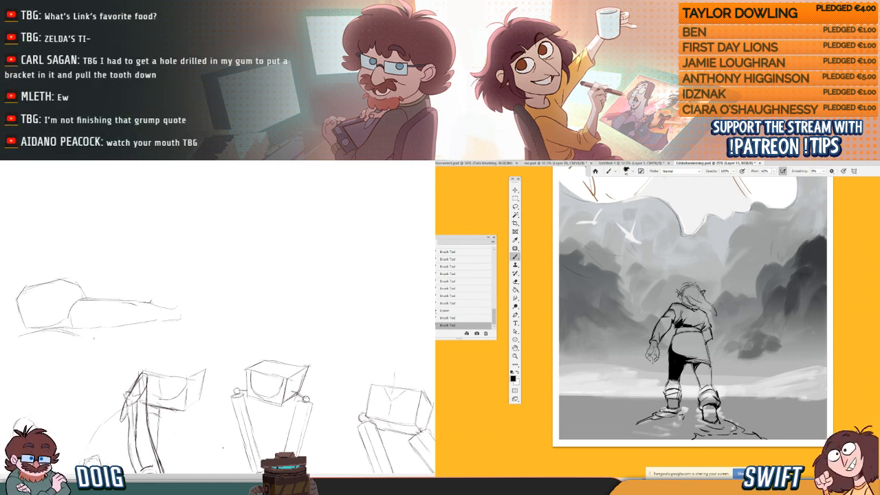
pyautogui.moveTo(132, 313); pyautogui.dragTo(97, 315)
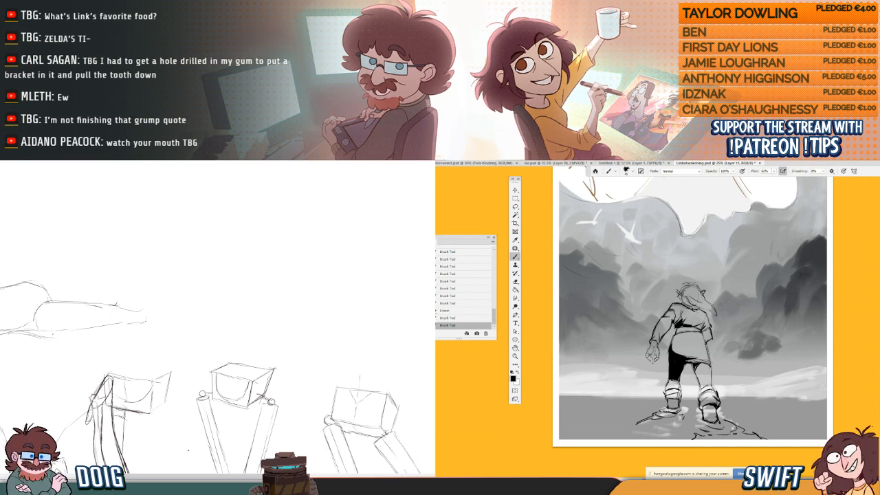
pyautogui.moveTo(54, 335)
pyautogui.mouseDown()
pyautogui.moveTo(96, 336)
pyautogui.moveTo(130, 325)
pyautogui.moveTo(110, 330)
pyautogui.moveTo(122, 321)
pyautogui.moveTo(115, 303)
pyautogui.moveTo(137, 311)
pyautogui.moveTo(107, 326)
pyautogui.mouseUp()
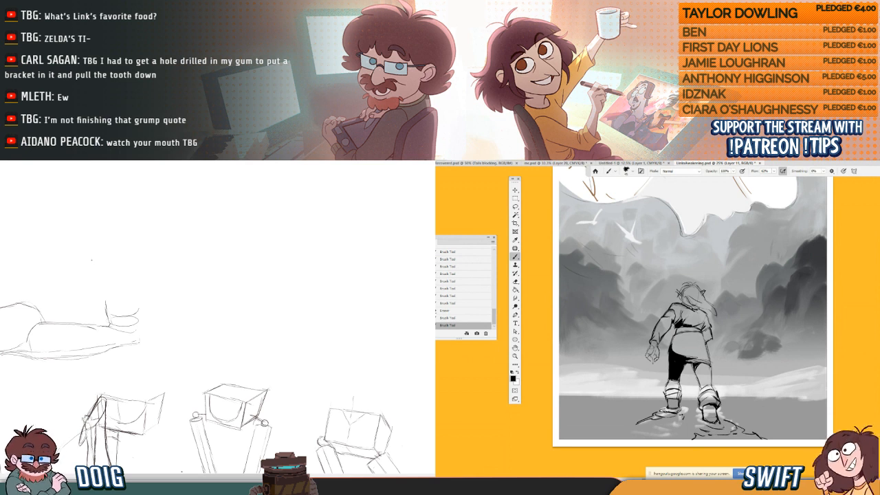
# - Build the bent lower leg upward from the horizontal thigh's knee, with a rounded calf narrowing to an ankle and flared foot
pyautogui.moveTo(108, 283); pyautogui.dragTo(106, 290)
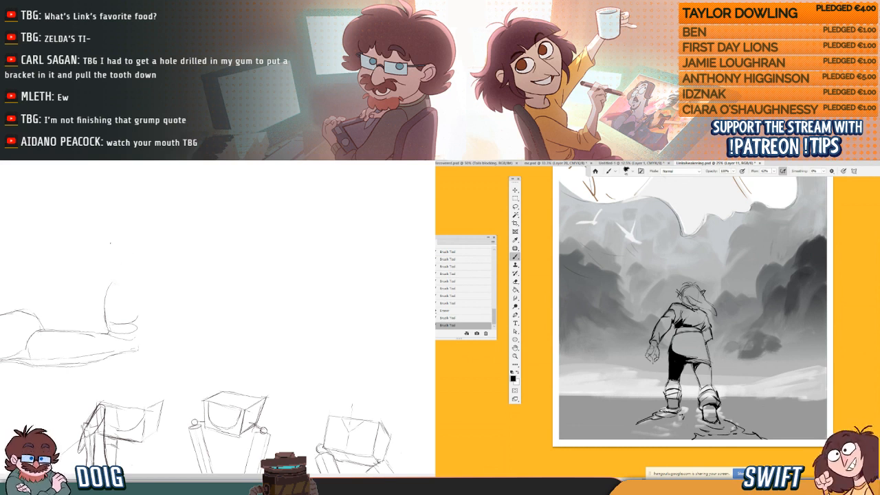
pyautogui.moveTo(119, 274); pyautogui.dragTo(115, 265)
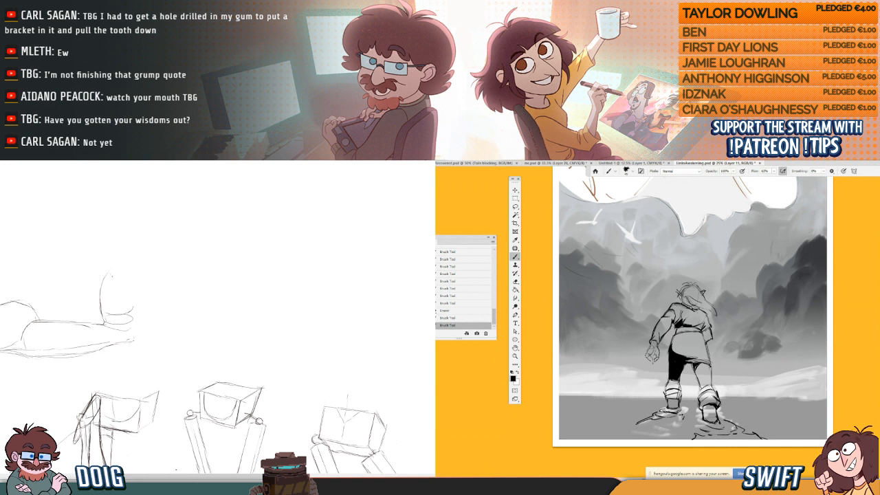
pyautogui.moveTo(113, 283); pyautogui.dragTo(116, 287)
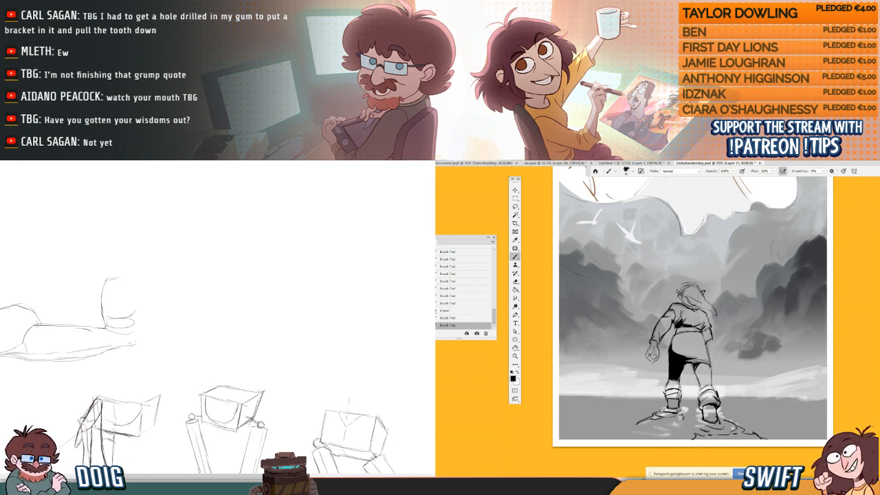
pyautogui.moveTo(125, 274); pyautogui.dragTo(135, 336)
pyautogui.moveTo(122, 301); pyautogui.dragTo(124, 310)
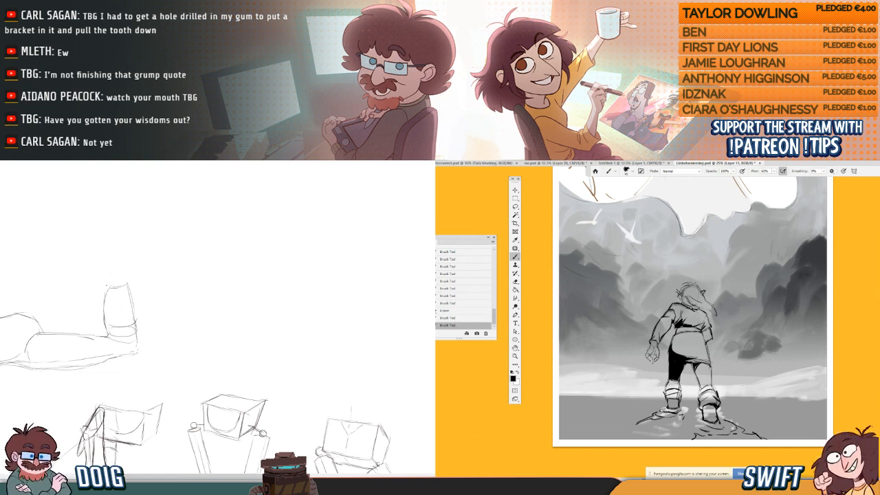
pyautogui.moveTo(107, 286)
pyautogui.mouseDown()
pyautogui.moveTo(96, 258)
pyautogui.moveTo(112, 237)
pyautogui.moveTo(126, 286)
pyautogui.mouseUp()
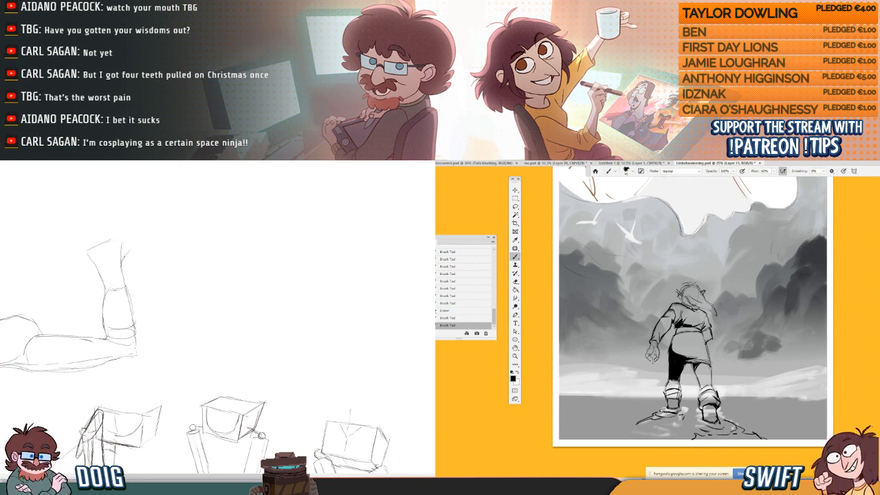
pyautogui.moveTo(114, 278)
pyautogui.mouseDown()
pyautogui.moveTo(123, 253)
pyautogui.moveTo(116, 240)
pyautogui.moveTo(123, 280)
pyautogui.mouseUp()
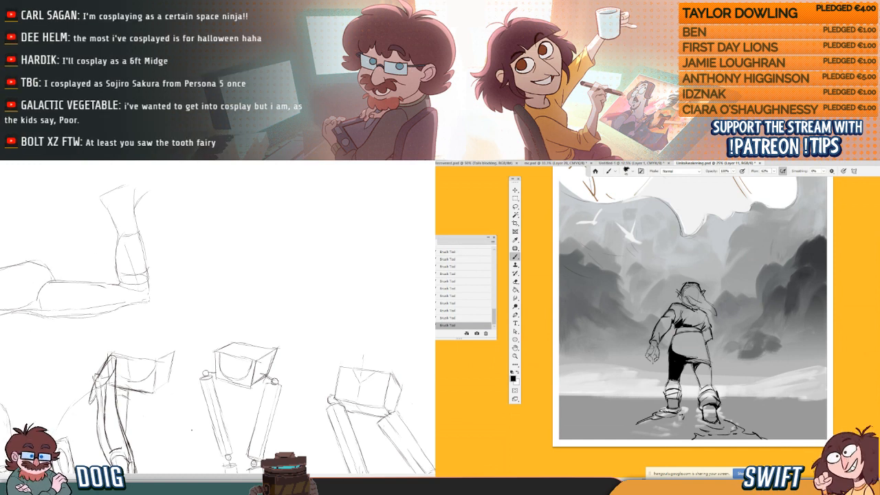
# - Ink a cap outline over the painted figure's head, darken the horizontal thigh's underside, and refine the raised calf
pyautogui.moveTo(684, 289); pyautogui.dragTo(699, 292)
pyautogui.moveTo(0, 320); pyautogui.dragTo(32, 311)
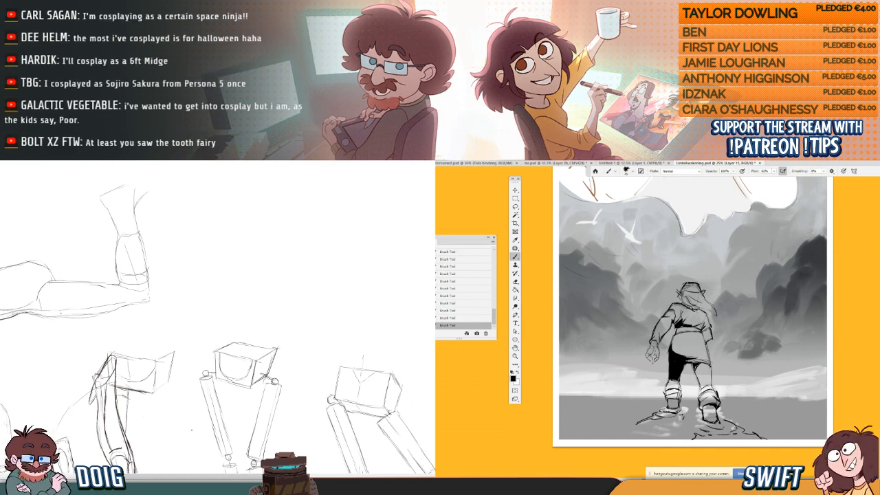
pyautogui.moveTo(117, 273)
pyautogui.mouseDown()
pyautogui.moveTo(111, 306)
pyautogui.moveTo(131, 319)
pyautogui.moveTo(115, 290)
pyautogui.mouseUp()
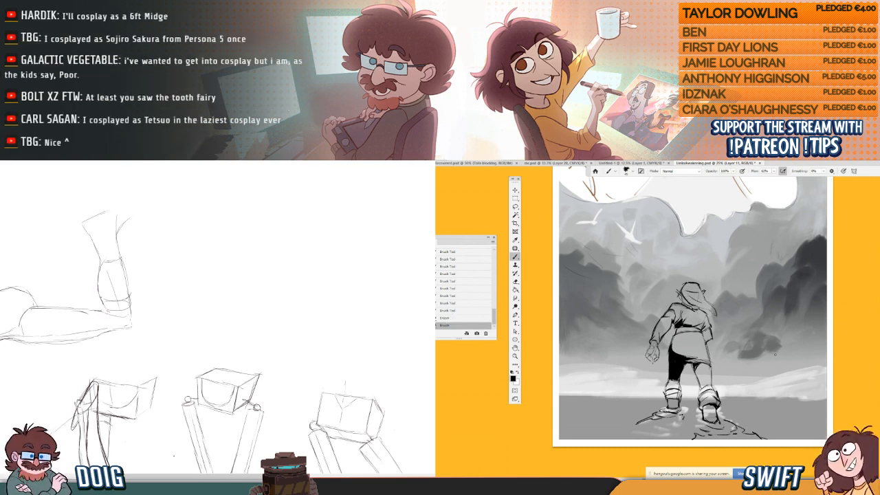
pyautogui.moveTo(98, 281)
pyautogui.mouseDown()
pyautogui.moveTo(102, 302)
pyautogui.moveTo(105, 275)
pyautogui.mouseUp()
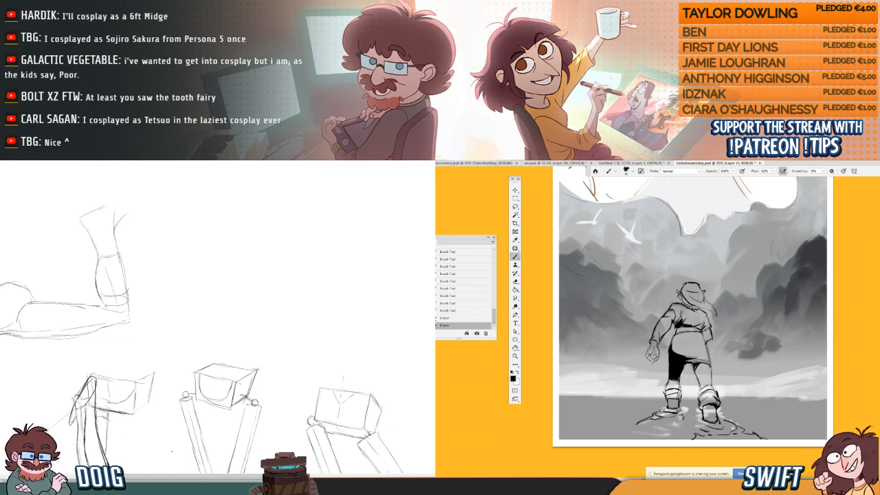
# - Ink the drooping tail of the painted figure's cap, and curve the raised calf's inner contour
pyautogui.moveTo(702, 292); pyautogui.dragTo(706, 301)
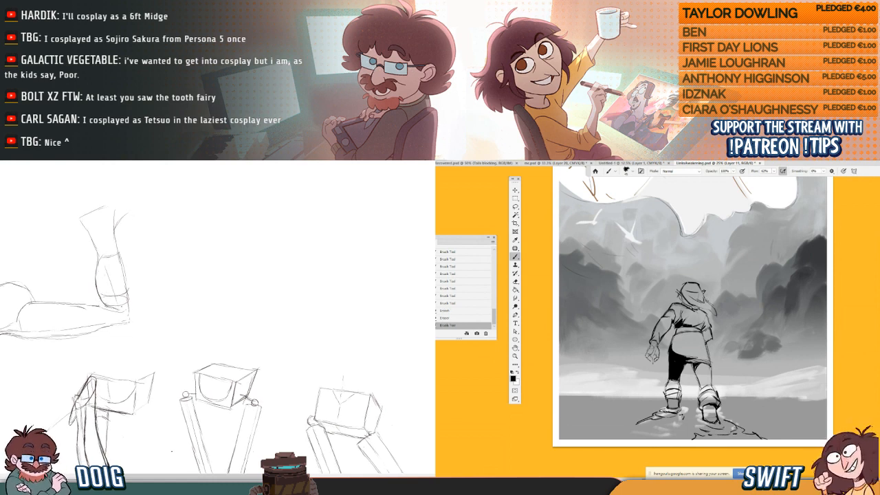
pyautogui.moveTo(119, 280); pyautogui.dragTo(124, 295)
pyautogui.moveTo(704, 294); pyautogui.dragTo(709, 301)
pyautogui.moveTo(123, 295); pyautogui.dragTo(126, 302)
pyautogui.moveTo(706, 297); pyautogui.dragTo(714, 311)
pyautogui.moveTo(707, 304); pyautogui.dragTo(714, 312)
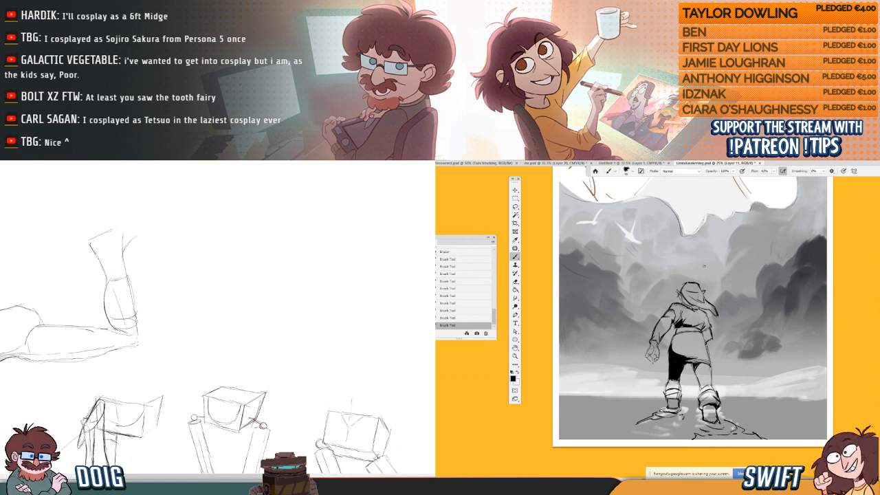
# - Darken both long contours of the raised lower leg, and touch up the painted figure's head and collar
pyautogui.moveTo(675, 292); pyautogui.dragTo(679, 297)
pyautogui.moveTo(107, 287)
pyautogui.mouseDown()
pyautogui.moveTo(107, 312)
pyautogui.moveTo(111, 293)
pyautogui.mouseUp()
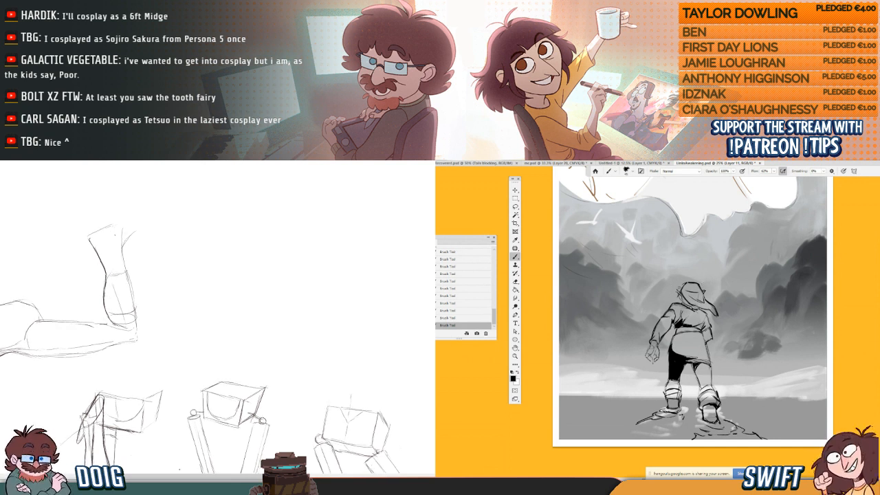
pyautogui.moveTo(120, 239)
pyautogui.mouseDown()
pyautogui.moveTo(135, 322)
pyautogui.moveTo(132, 301)
pyautogui.mouseUp()
pyautogui.moveTo(684, 297); pyautogui.dragTo(690, 304)
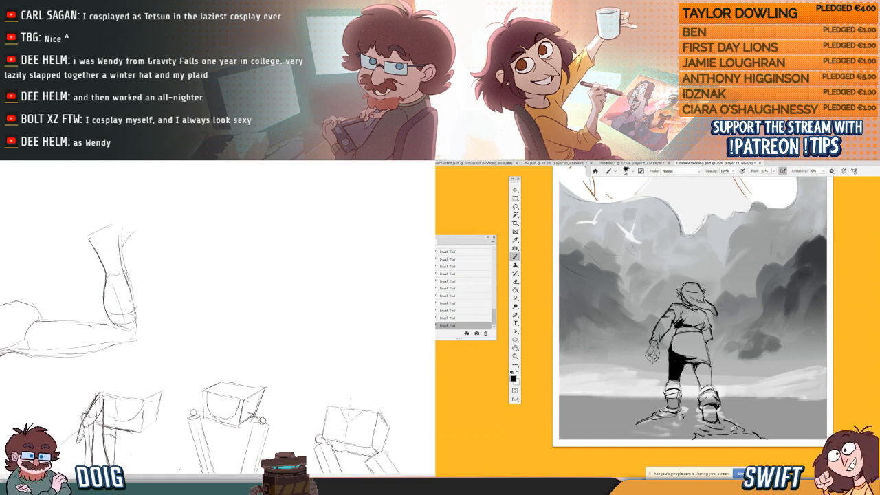
# - Reinforce the raised leg's outer contour down to the knee corner, and erase stray ear lines around the painted figure's head
pyautogui.moveTo(130, 298); pyautogui.dragTo(138, 334)
pyautogui.moveTo(674, 289)
pyautogui.mouseDown()
pyautogui.moveTo(679, 301)
pyautogui.moveTo(680, 293)
pyautogui.mouseUp()
pyautogui.moveTo(136, 330); pyautogui.dragTo(138, 339)
pyautogui.moveTo(137, 338)
pyautogui.mouseDown()
pyautogui.moveTo(126, 338)
pyautogui.moveTo(138, 334)
pyautogui.mouseUp()
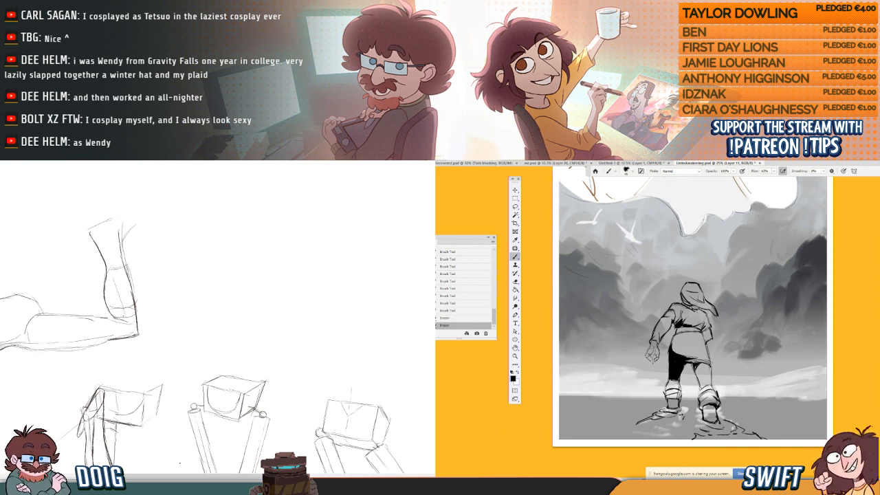
# - Darken the raised lower leg's outer contour down to the knee corner, and touch up the side of the painted figure's cap
pyautogui.moveTo(122, 228); pyautogui.dragTo(134, 299)
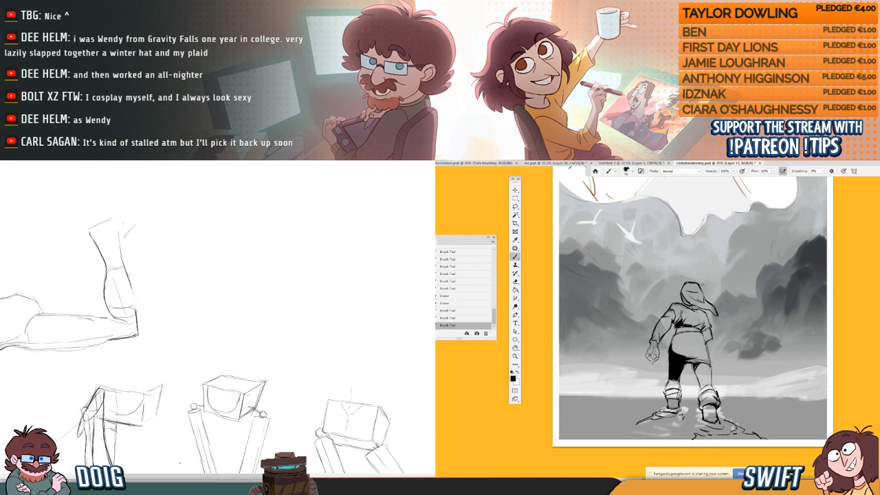
pyautogui.moveTo(682, 291); pyautogui.dragTo(685, 283)
pyautogui.moveTo(132, 290); pyautogui.dragTo(137, 313)
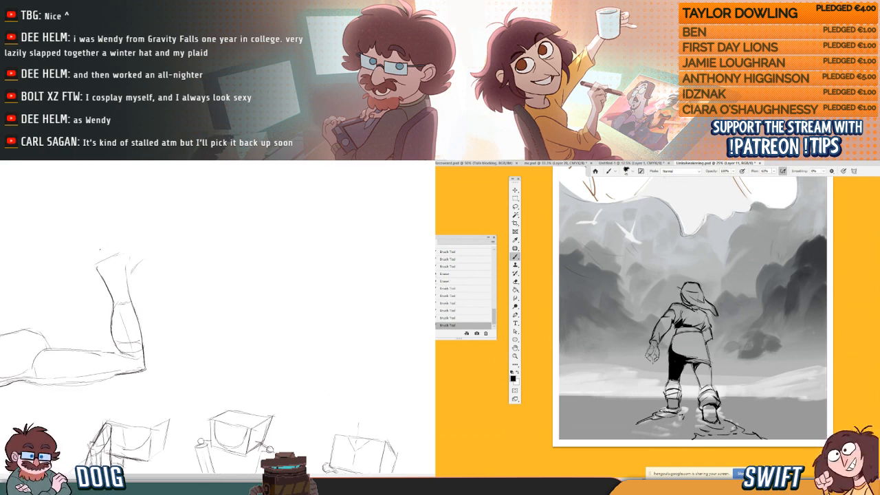
pyautogui.moveTo(97, 267)
pyautogui.mouseDown()
pyautogui.moveTo(131, 253)
pyautogui.moveTo(130, 290)
pyautogui.moveTo(137, 278)
pyautogui.moveTo(122, 275)
pyautogui.mouseUp()
pyautogui.moveTo(206, 309); pyautogui.dragTo(234, 282)
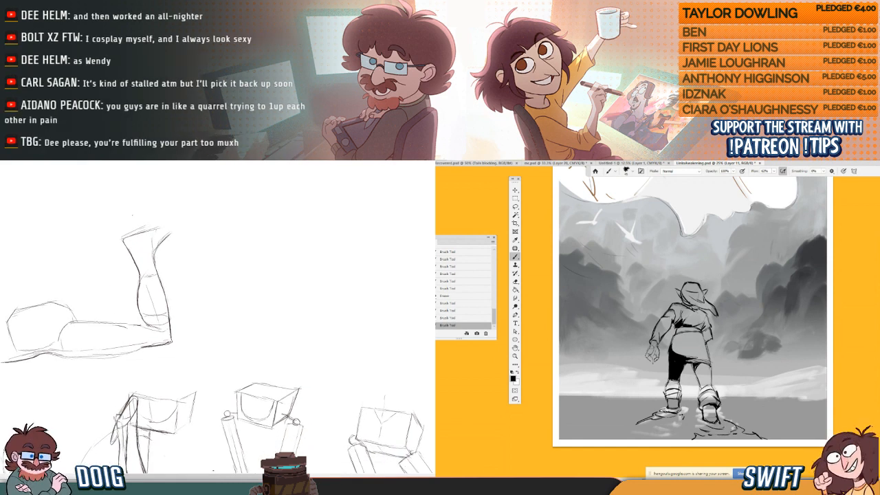
# - Draw a small joint circle at the raised leg's ankle, and ink the pointed ear on the right side of the painted figure's head
pyautogui.moveTo(141, 249); pyautogui.dragTo(144, 268)
pyautogui.moveTo(207, 309); pyautogui.dragTo(204, 294)
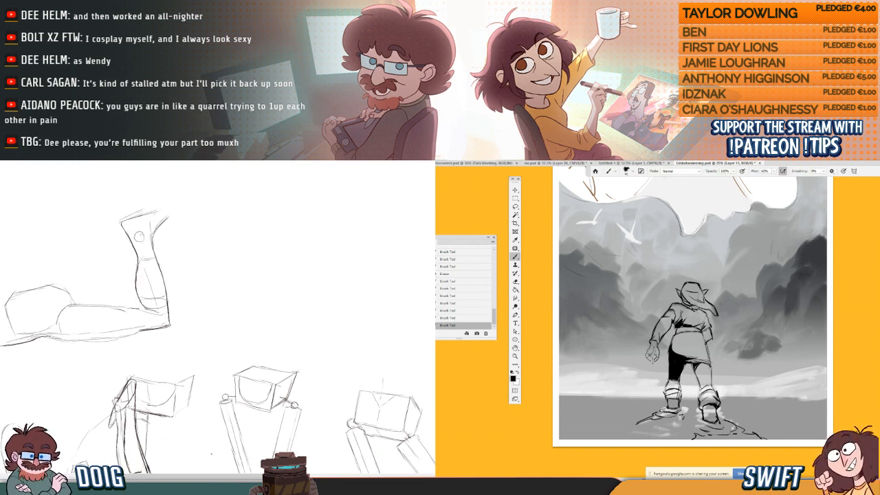
pyautogui.moveTo(145, 301); pyautogui.dragTo(165, 305)
pyautogui.moveTo(709, 288); pyautogui.dragTo(704, 296)
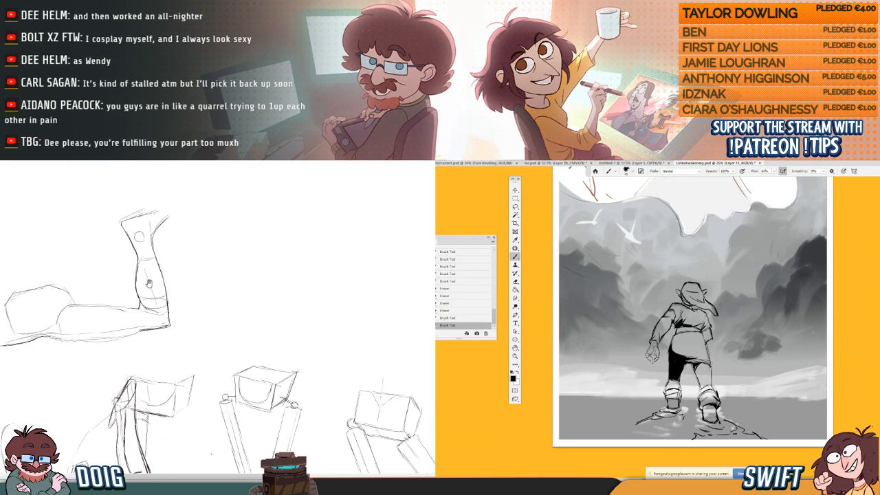
# - Ink the left ear beneath the painted figure's cap, and draw a small joint circle inside the reclining leg's knee corner
pyautogui.moveTo(148, 284); pyautogui.dragTo(146, 282)
pyautogui.moveTo(676, 288); pyautogui.dragTo(677, 298)
pyautogui.moveTo(677, 297); pyautogui.dragTo(681, 300)
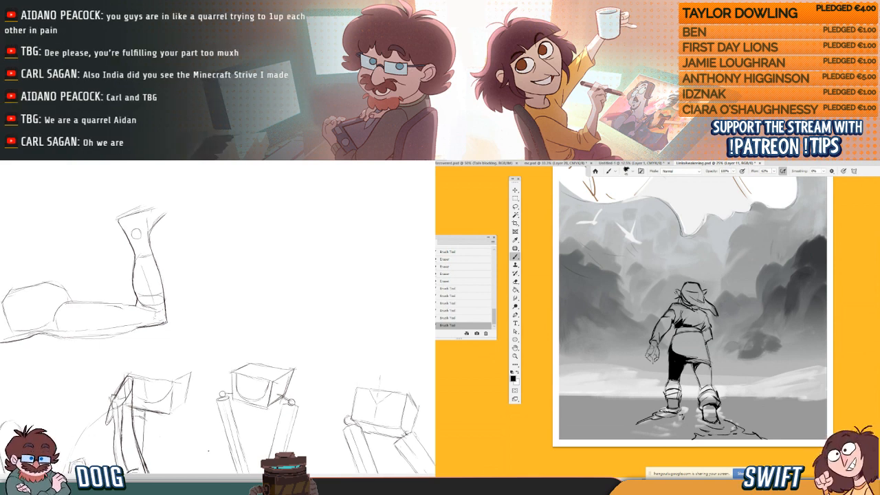
pyautogui.moveTo(155, 312); pyautogui.dragTo(158, 312)
pyautogui.moveTo(677, 294); pyautogui.dragTo(680, 300)
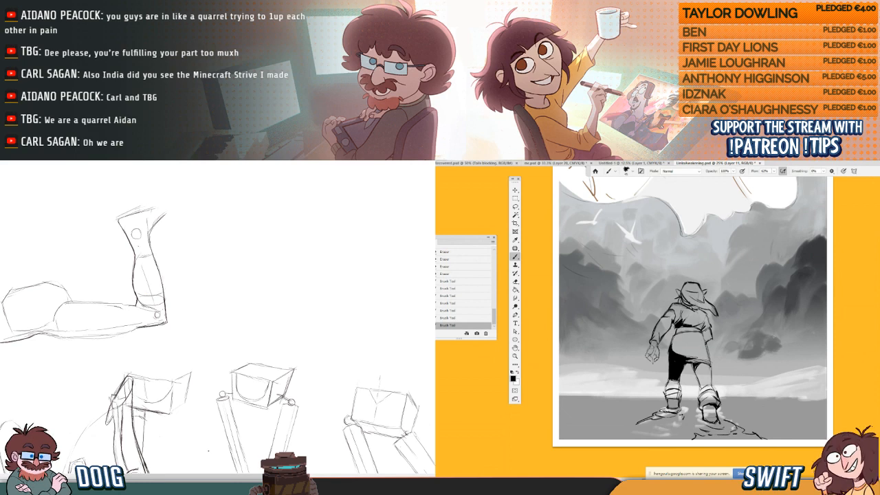
# - Reinforce the horizontal thigh and add a curved cross-contour across it, and touch up the painted figure's shoulder and dark trouser leg
pyautogui.moveTo(67, 325)
pyautogui.mouseDown()
pyautogui.moveTo(74, 318)
pyautogui.moveTo(30, 326)
pyautogui.mouseUp()
pyautogui.moveTo(107, 312)
pyautogui.mouseDown()
pyautogui.moveTo(99, 308)
pyautogui.moveTo(168, 311)
pyautogui.mouseUp()
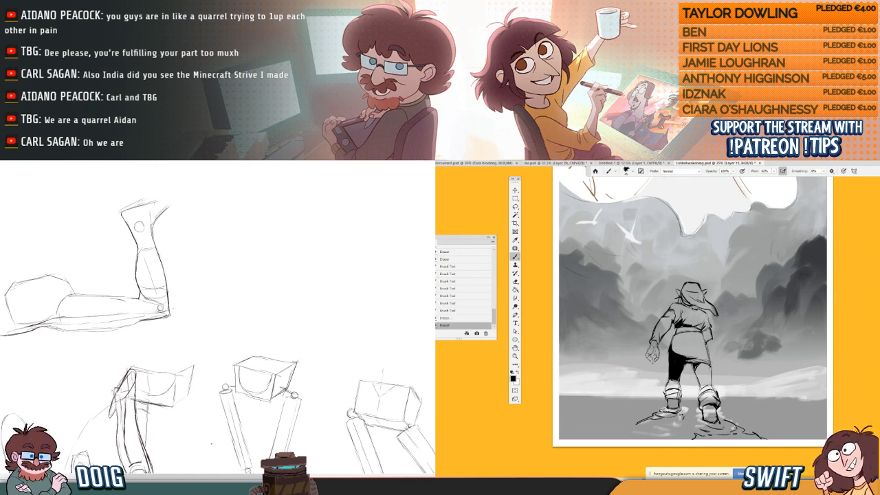
pyautogui.moveTo(707, 311); pyautogui.dragTo(710, 323)
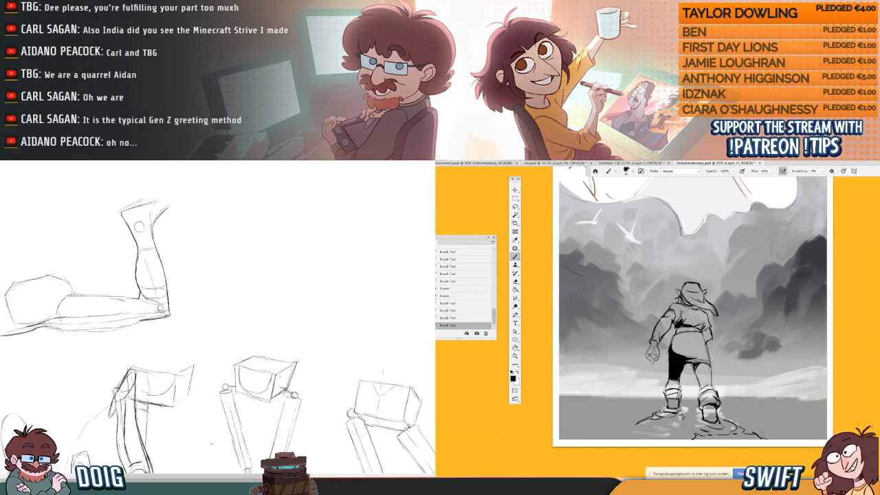
pyautogui.moveTo(670, 358); pyautogui.dragTo(670, 377)
pyautogui.moveTo(110, 302); pyautogui.dragTo(110, 309)
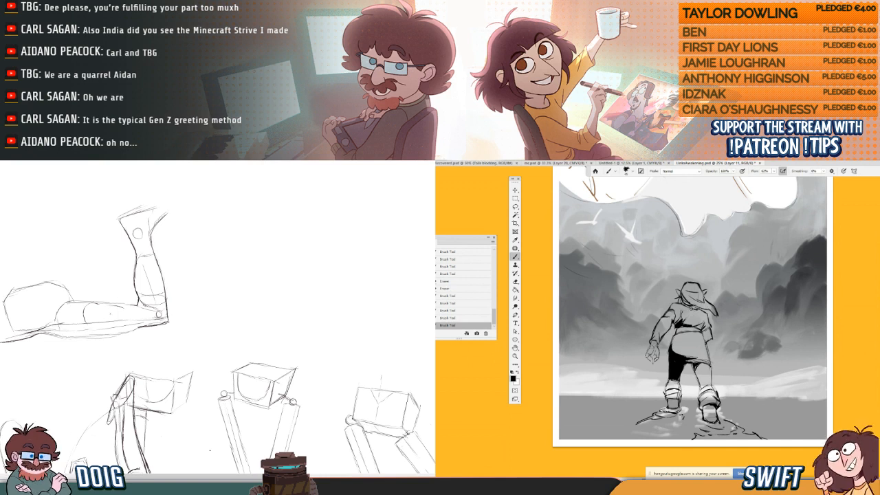
# - Refine the painted figure's left ear and cap crown, and add curved contours where the horizontal thigh meets the hip block
pyautogui.moveTo(678, 292); pyautogui.dragTo(681, 299)
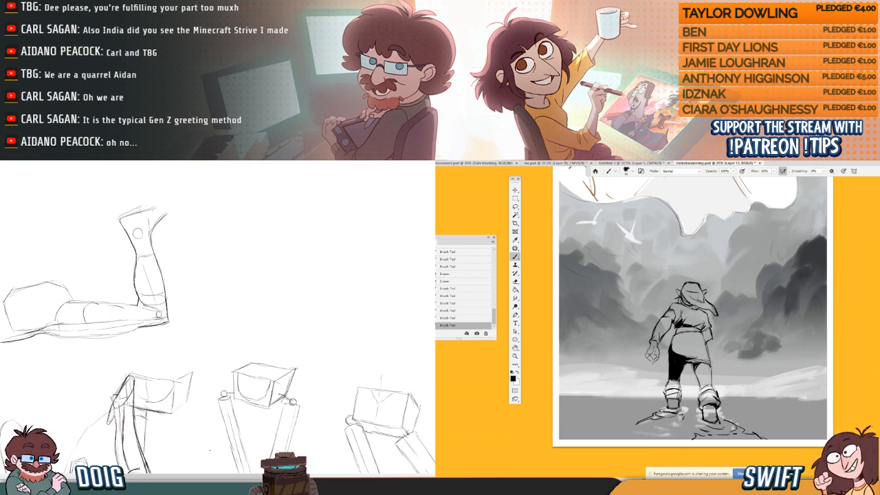
pyautogui.moveTo(103, 303); pyautogui.dragTo(134, 313)
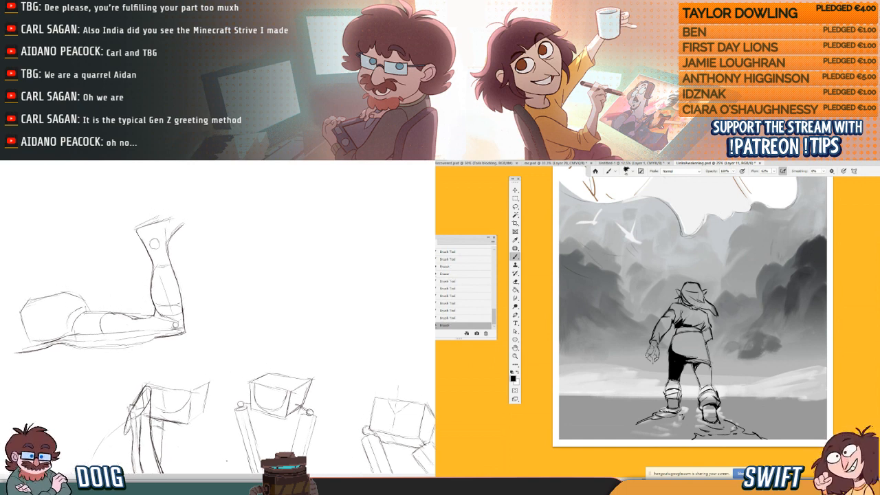
pyautogui.moveTo(679, 292); pyautogui.dragTo(689, 303)
pyautogui.moveTo(82, 302); pyautogui.dragTo(90, 312)
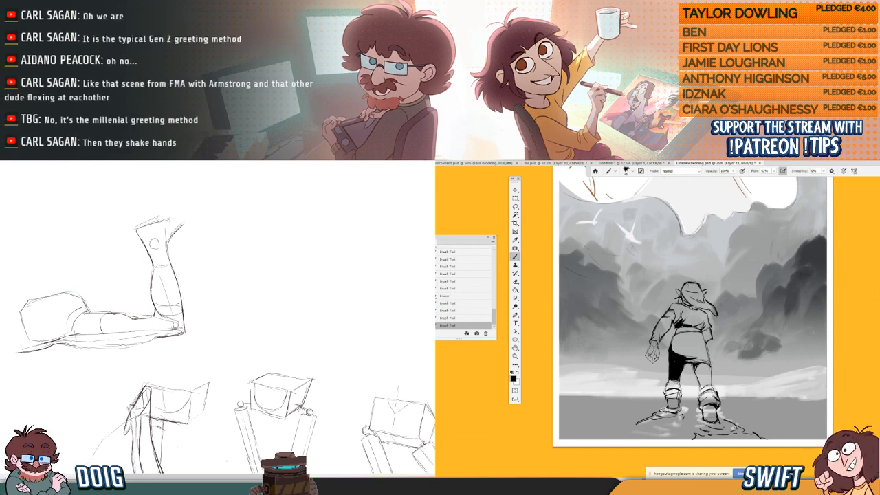
pyautogui.moveTo(63, 290); pyautogui.dragTo(60, 285)
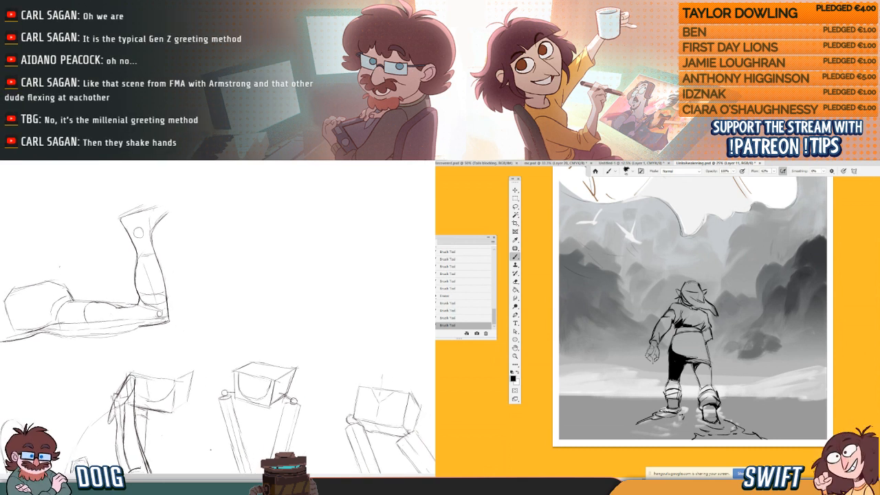
pyautogui.moveTo(688, 282); pyautogui.dragTo(698, 284)
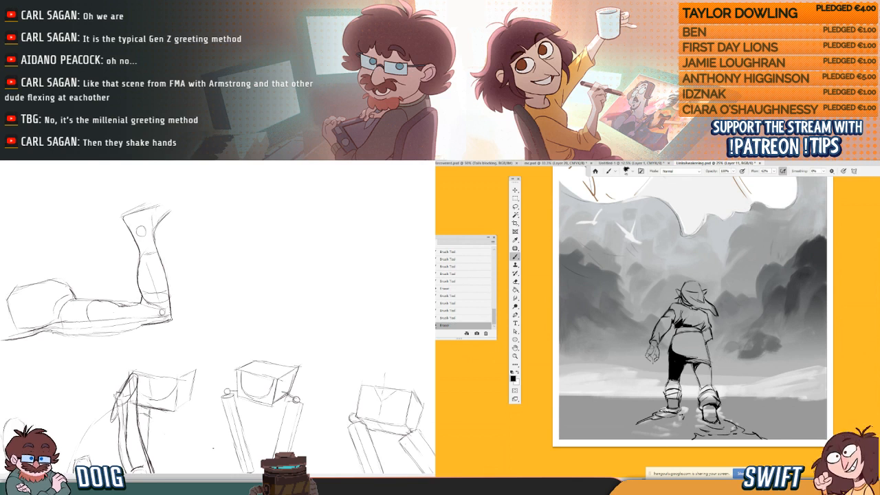
# - Draw a contour along the upper arm of the bent arm study and refine the cap lines on the standing figure
pyautogui.moveTo(47, 333)
pyautogui.mouseDown()
pyautogui.moveTo(122, 335)
pyautogui.moveTo(153, 324)
pyautogui.mouseUp()
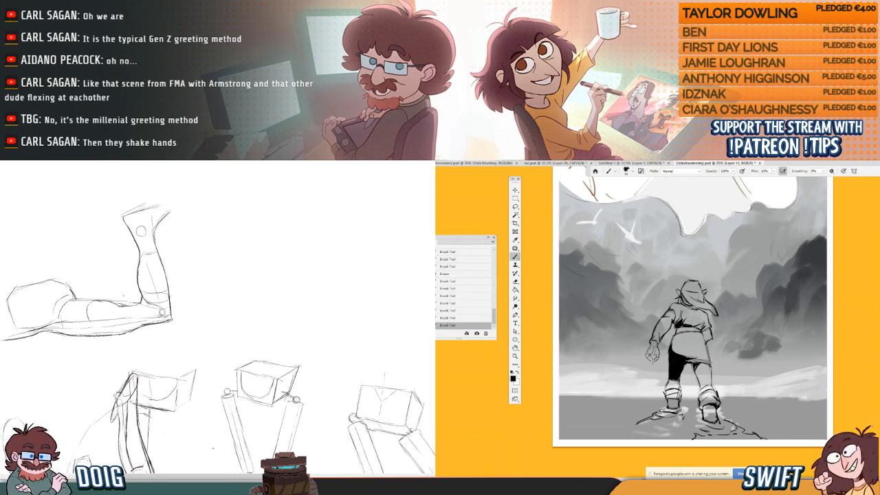
pyautogui.moveTo(700, 286); pyautogui.dragTo(704, 297)
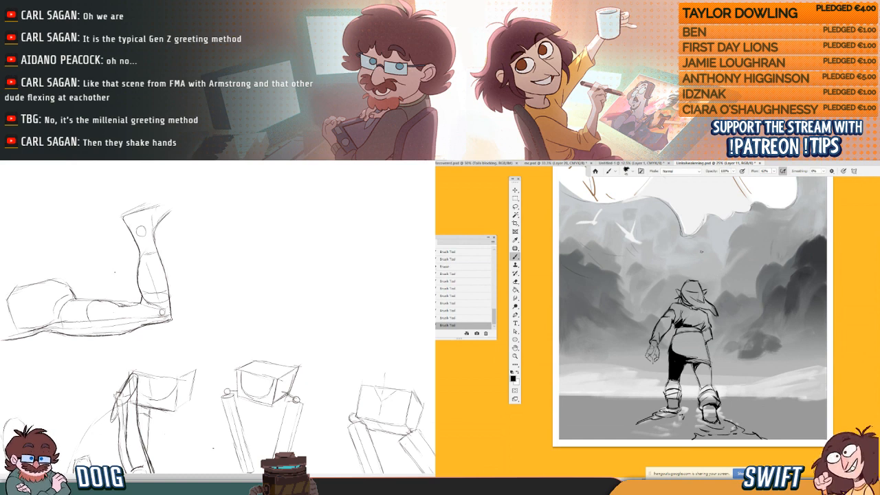
pyautogui.moveTo(702, 292); pyautogui.dragTo(710, 307)
pyautogui.moveTo(708, 303); pyautogui.dragTo(715, 312)
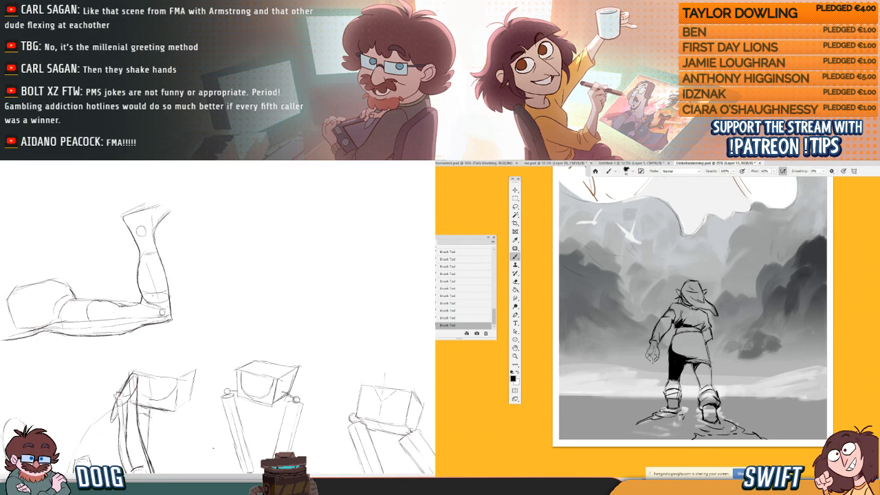
# - Rework the wrist of the raised forearm, clearing the rough hand block and sketching narrower wrist lines
pyautogui.moveTo(136, 291); pyautogui.dragTo(108, 292)
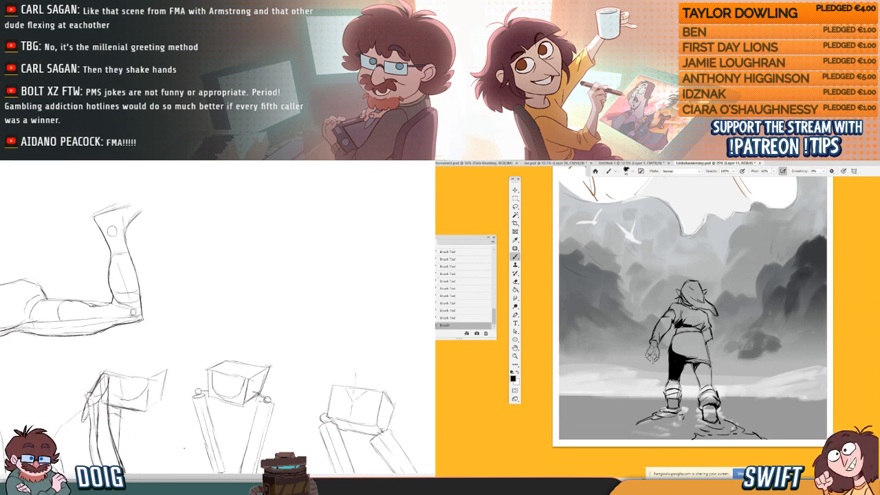
pyautogui.moveTo(106, 294); pyautogui.dragTo(104, 352)
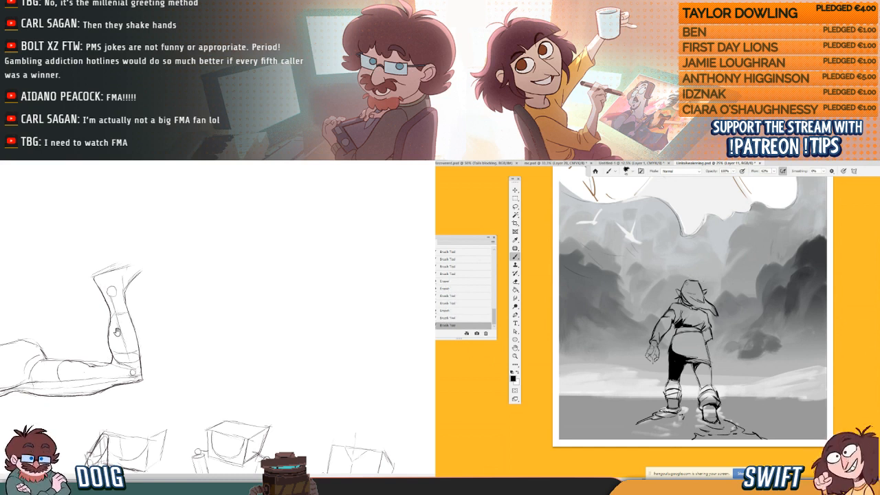
pyautogui.moveTo(111, 319); pyautogui.dragTo(117, 335)
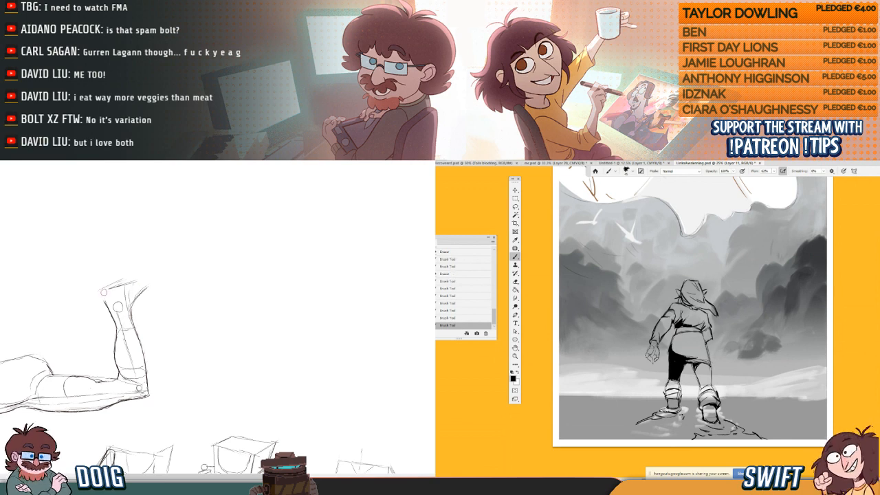
pyautogui.moveTo(103, 292)
pyautogui.mouseDown()
pyautogui.moveTo(151, 275)
pyautogui.moveTo(136, 304)
pyautogui.mouseUp()
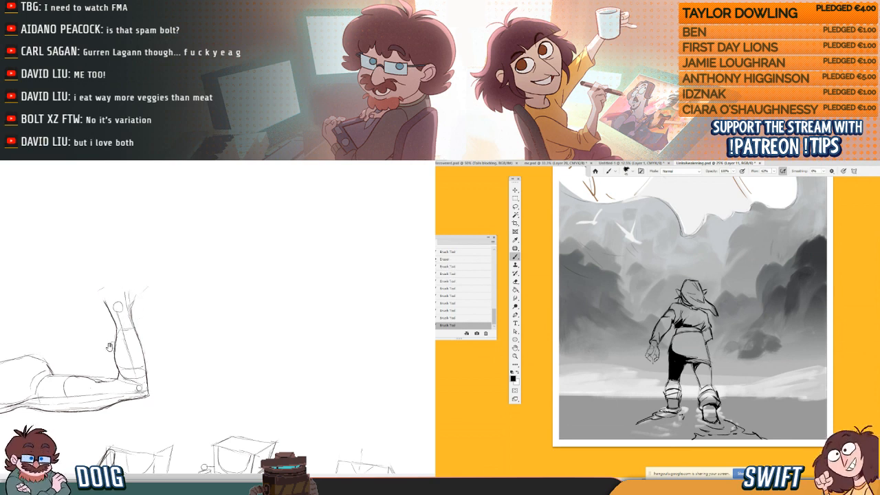
# - Sketch shoulder and upper-arm muscle contours where the bent arm joins the torso block
pyautogui.moveTo(109, 347)
pyautogui.mouseDown()
pyautogui.moveTo(154, 326)
pyautogui.moveTo(182, 300)
pyautogui.mouseUp()
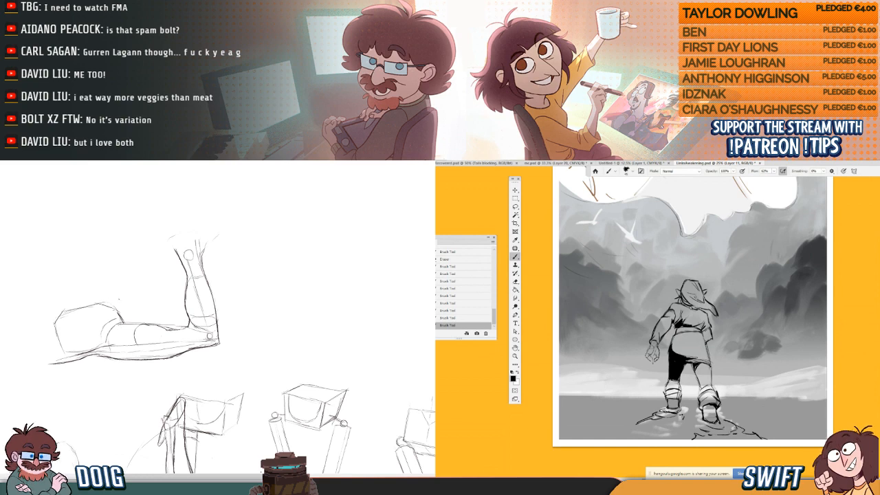
pyautogui.moveTo(98, 301); pyautogui.dragTo(101, 297)
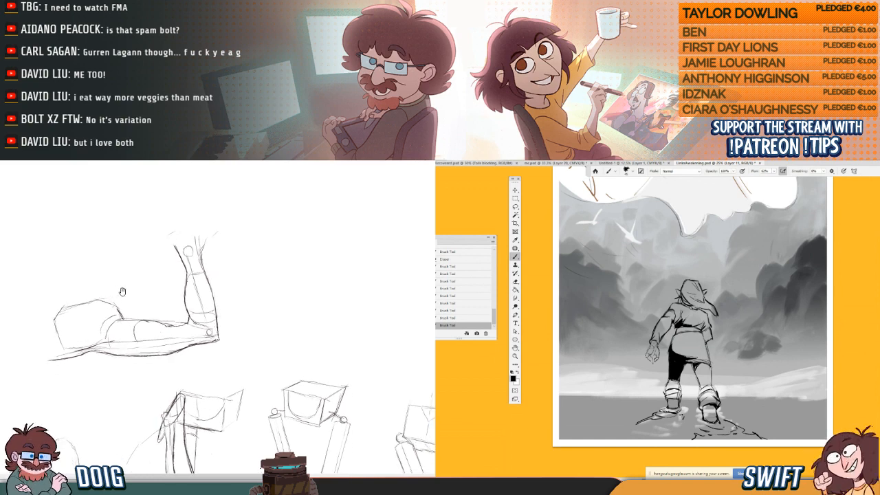
pyautogui.moveTo(166, 302); pyautogui.dragTo(167, 314)
pyautogui.moveTo(83, 293)
pyautogui.mouseDown()
pyautogui.moveTo(72, 298)
pyautogui.moveTo(93, 298)
pyautogui.mouseUp()
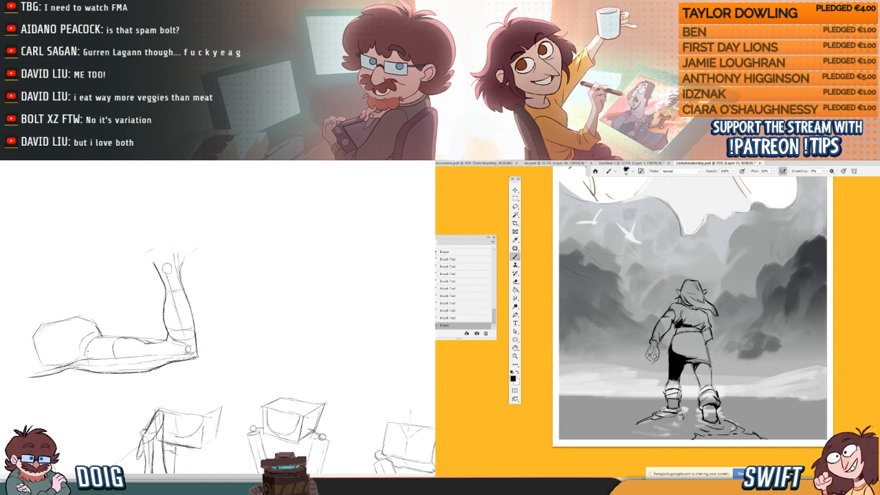
pyautogui.moveTo(86, 351)
pyautogui.mouseDown()
pyautogui.moveTo(149, 347)
pyautogui.moveTo(142, 326)
pyautogui.moveTo(126, 337)
pyautogui.mouseUp()
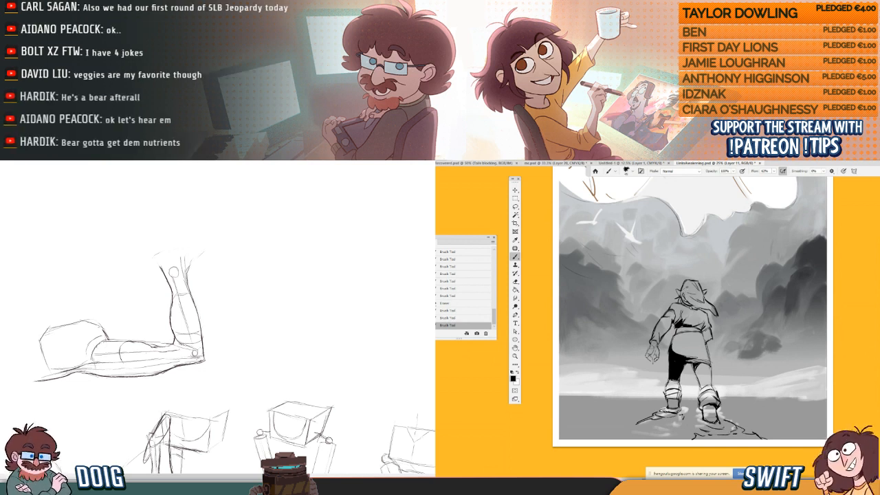
pyautogui.moveTo(104, 334); pyautogui.dragTo(116, 333)
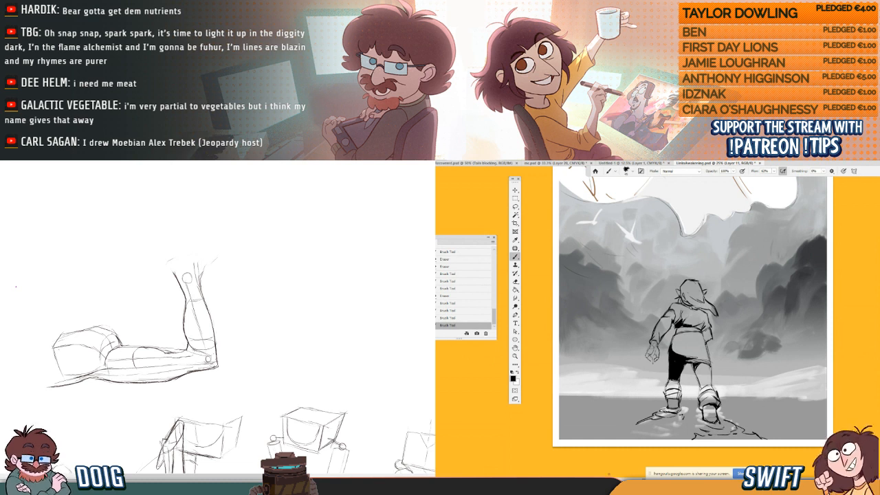
# - Lasso the standing figure on the line layer, leaving out the forward boot on the rock
pyautogui.moveTo(846, 354); pyautogui.dragTo(854, 358)
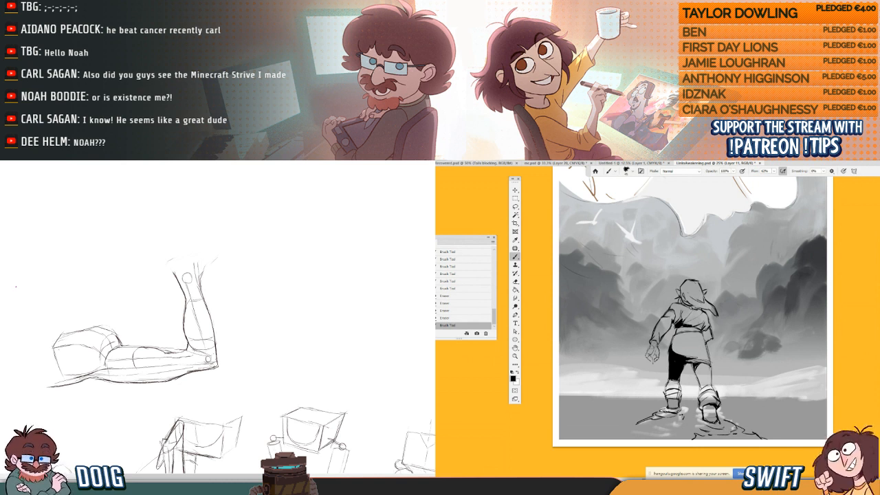
pyautogui.press('l')
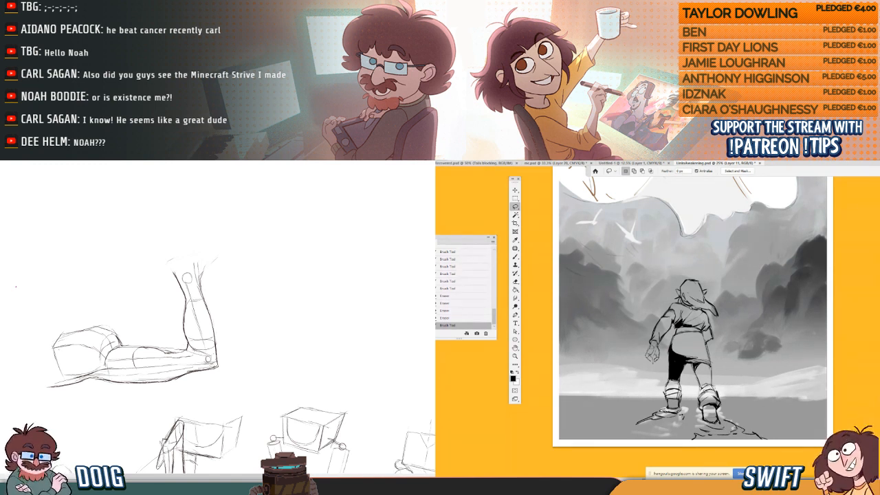
pyautogui.moveTo(700, 389)
pyautogui.mouseDown()
pyautogui.moveTo(647, 440)
pyautogui.moveTo(665, 251)
pyautogui.moveTo(756, 377)
pyautogui.mouseUp()
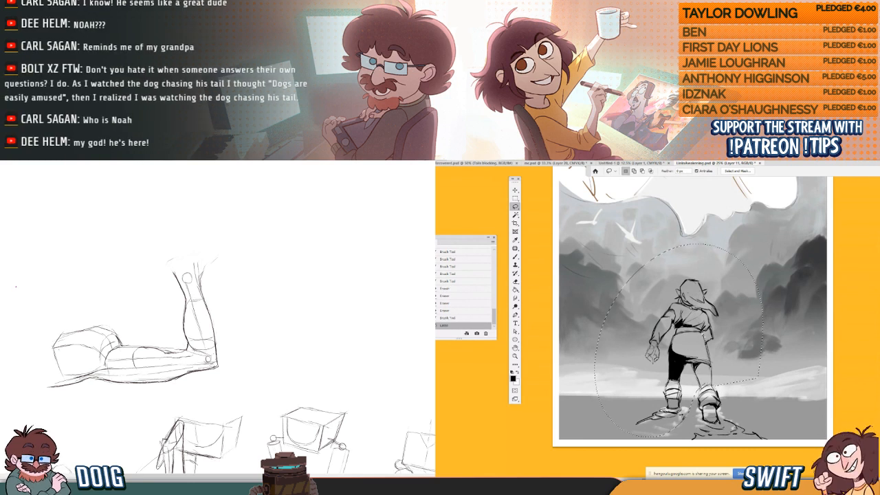
# - Try moving the selected figure lower and to the right in the scene, and undo that transform
pyautogui.hotkey('ctrl', 't')
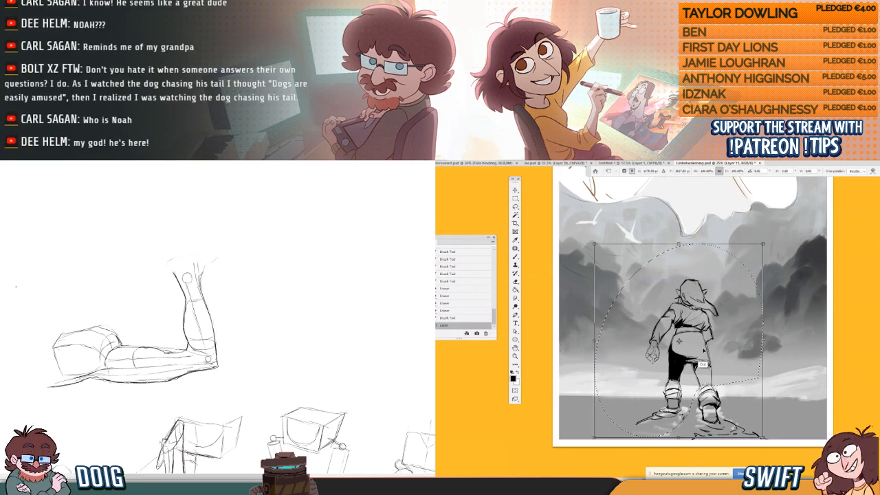
pyautogui.moveTo(702, 364); pyautogui.dragTo(723, 395)
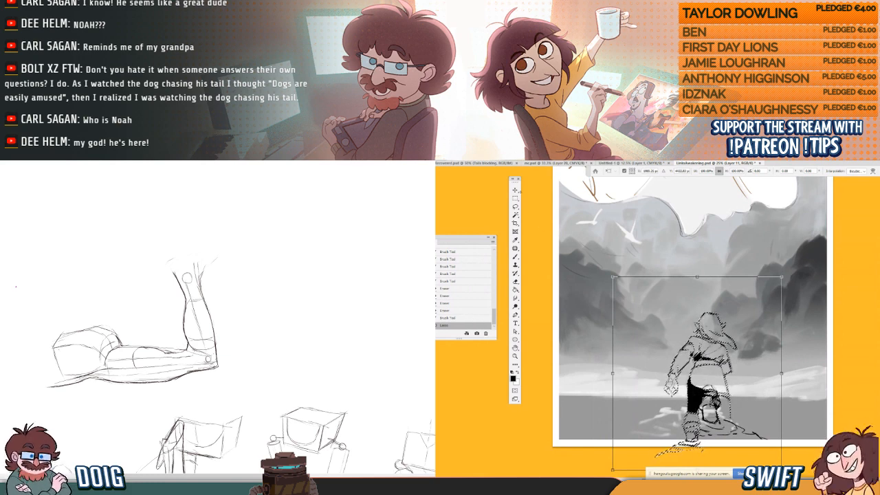
pyautogui.click(516, 190)
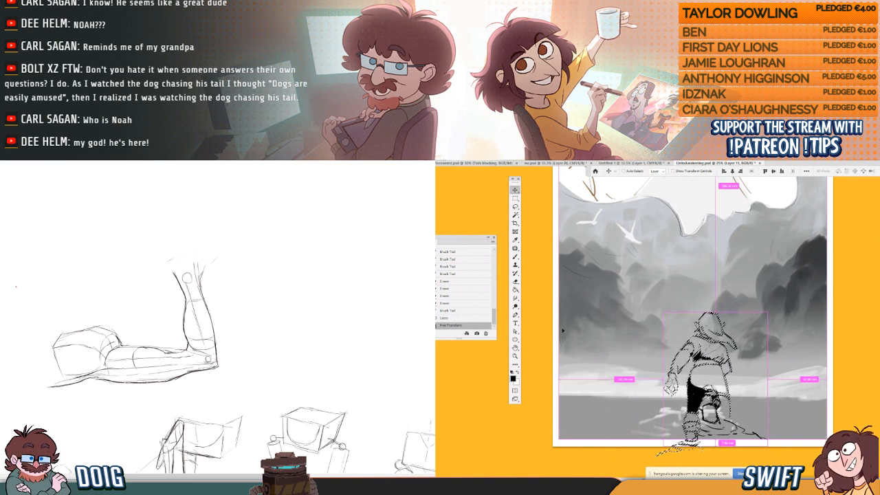
pyautogui.hotkey('ctrl', 'z')
# - Scale the selected figure down slightly with Free Transform, nudge it to meet the forward boot, and deselect it
pyautogui.hotkey('ctrl', 't')
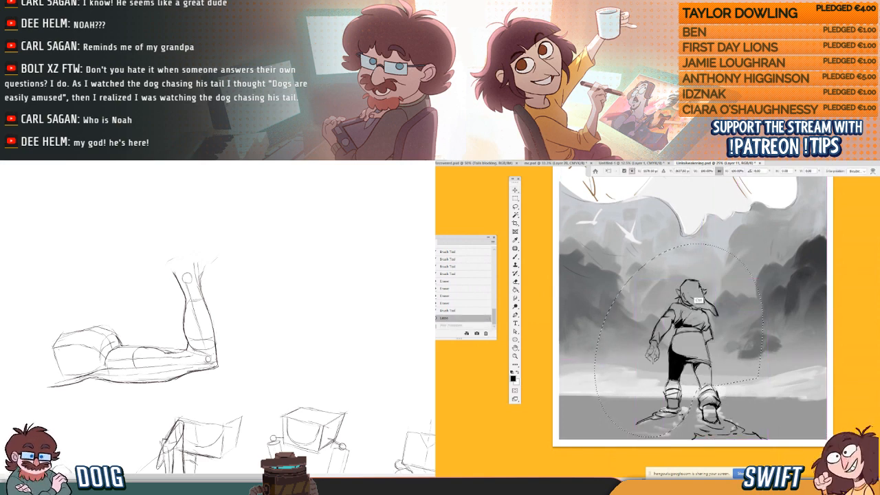
pyautogui.moveTo(678, 341); pyautogui.dragTo(708, 385)
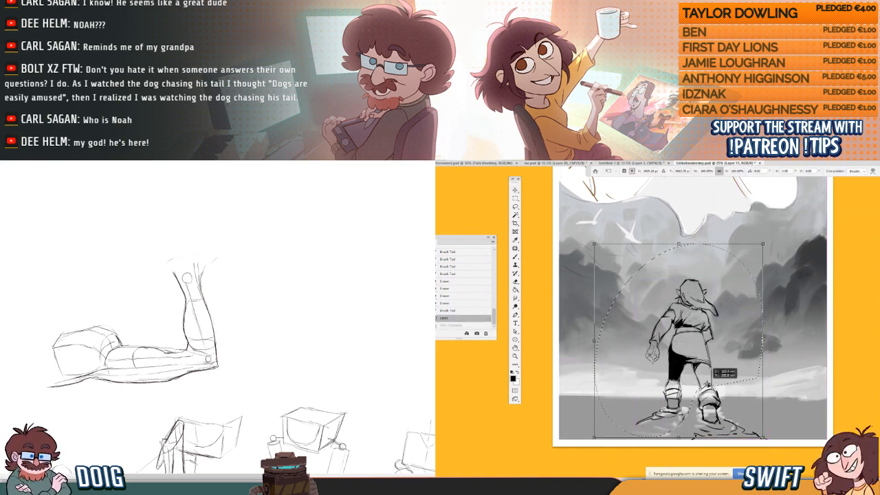
pyautogui.moveTo(594, 244); pyautogui.dragTo(607, 260)
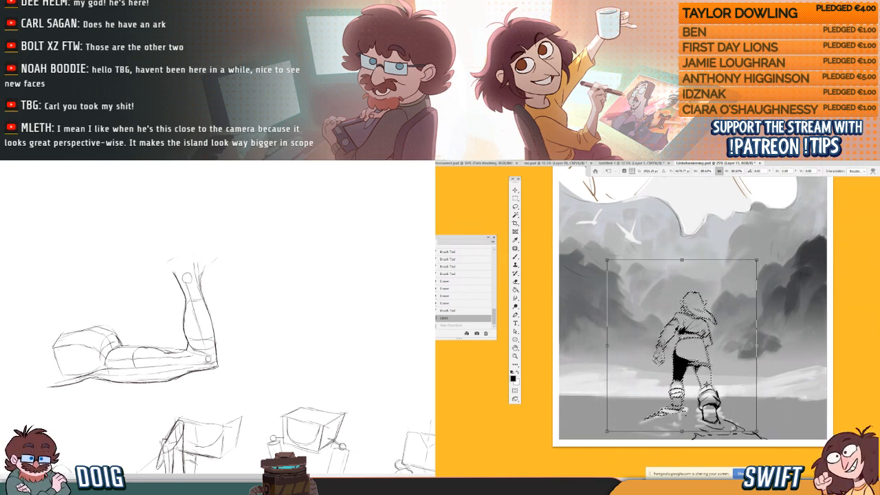
pyautogui.press('Return')
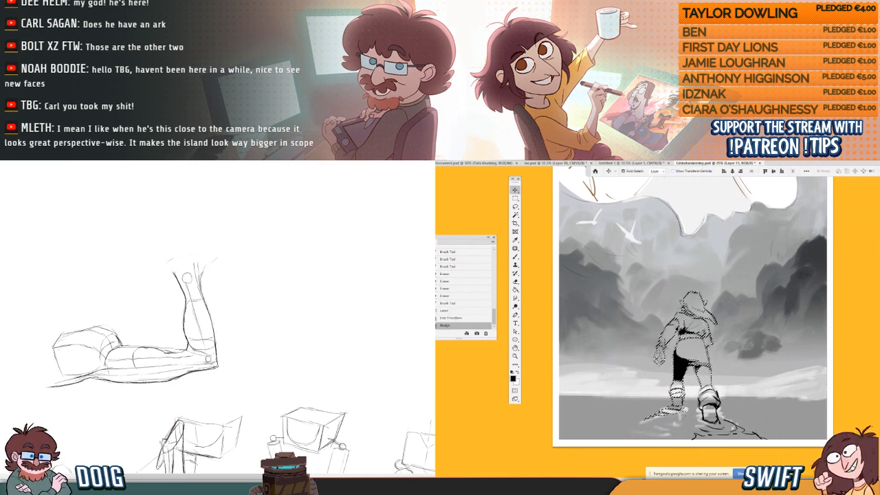
pyautogui.hotkey('ctrl', 'd')
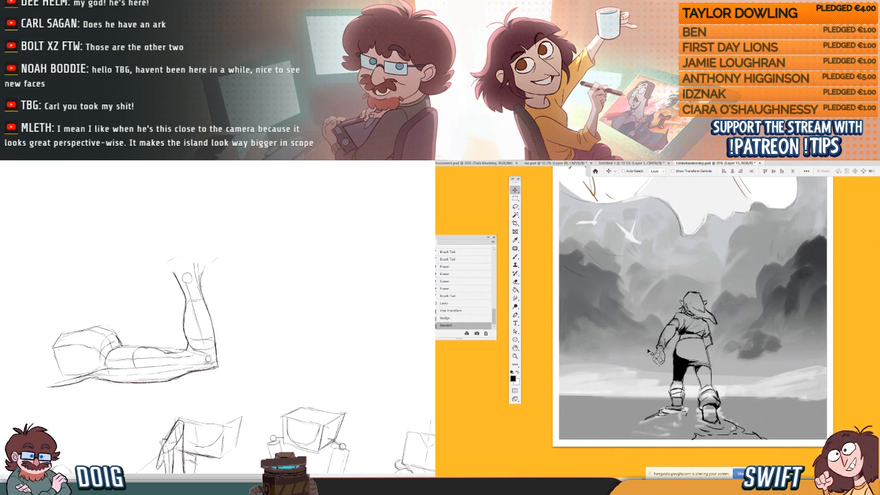
# - Lasso the figure's forward boot with the rock lines beneath it, adjust them with Free Transform, and deselect
pyautogui.press('l')
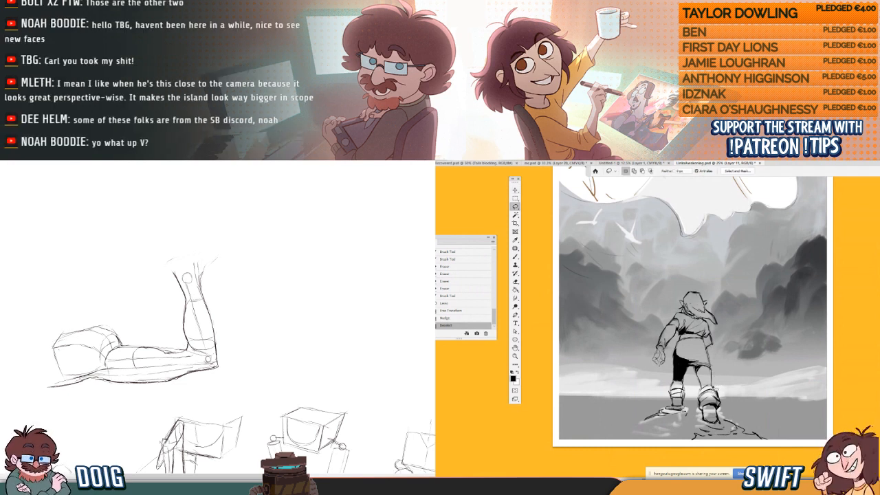
pyautogui.moveTo(696, 452)
pyautogui.mouseDown()
pyautogui.moveTo(777, 422)
pyautogui.moveTo(715, 389)
pyautogui.mouseUp()
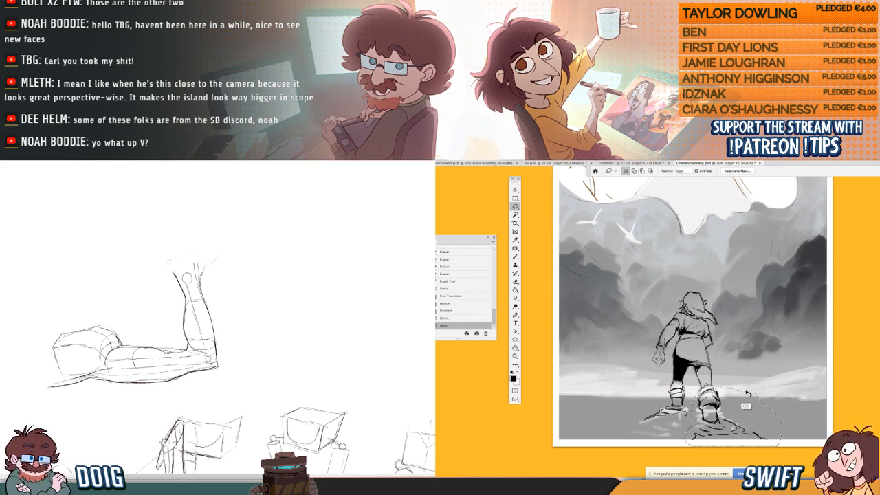
pyautogui.hotkey('ctrl', 't')
pyautogui.moveTo(734, 415); pyautogui.dragTo(709, 382)
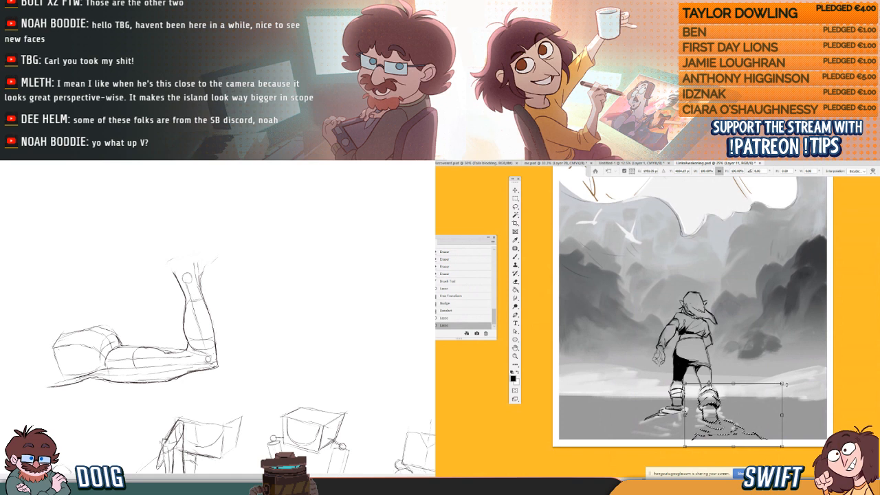
pyautogui.moveTo(791, 386); pyautogui.dragTo(791, 385)
pyautogui.press('Return')
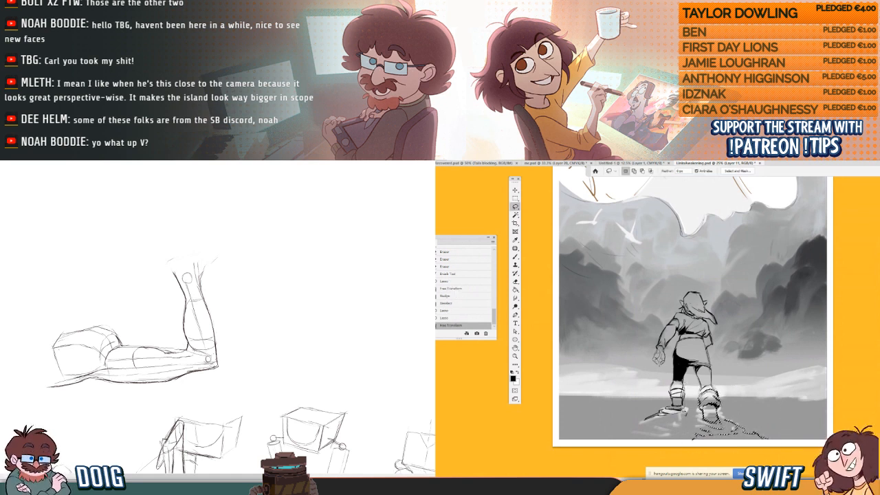
pyautogui.hotkey('ctrl', 'd')
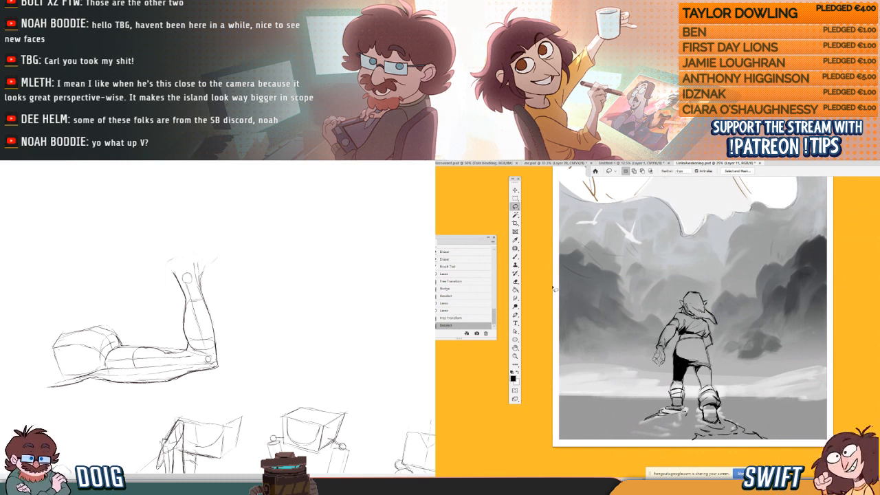
# - Redraw the figure's shoulder and upper-back lines with short black brush strokes
pyautogui.click(515, 257)
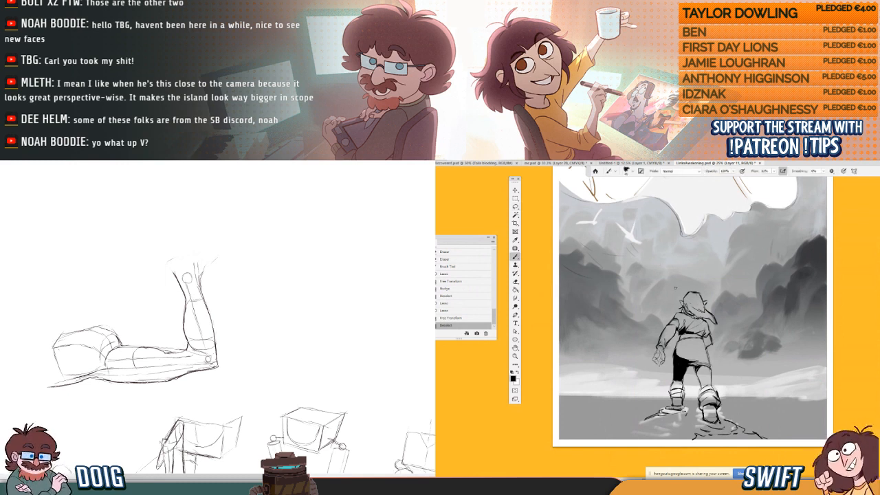
pyautogui.moveTo(676, 316); pyautogui.dragTo(674, 325)
pyautogui.moveTo(679, 318); pyautogui.dragTo(677, 326)
pyautogui.moveTo(681, 320); pyautogui.dragTo(683, 329)
pyautogui.moveTo(685, 314); pyautogui.dragTo(692, 318)
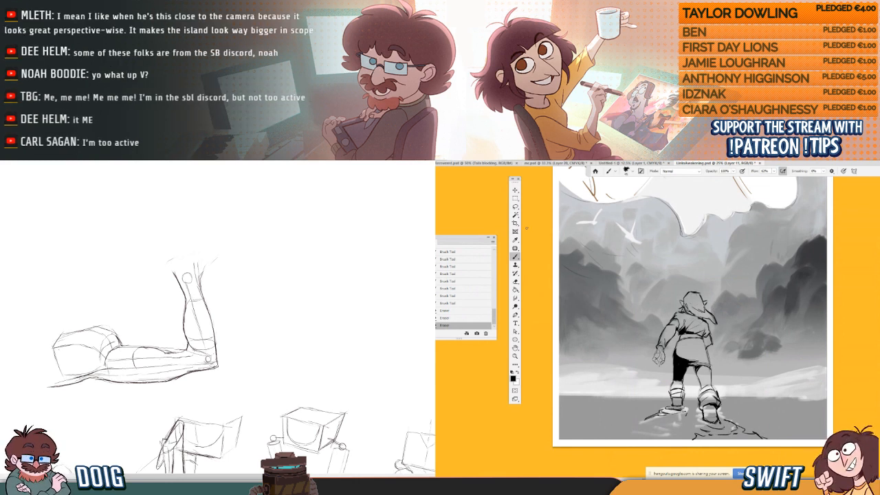
# - Lasso the hanging tip of the figure's cap, rotate it slightly with Free Transform, and deselect
pyautogui.press('l')
pyautogui.moveTo(704, 301)
pyautogui.mouseDown()
pyautogui.moveTo(719, 315)
pyautogui.moveTo(713, 326)
pyautogui.mouseUp()
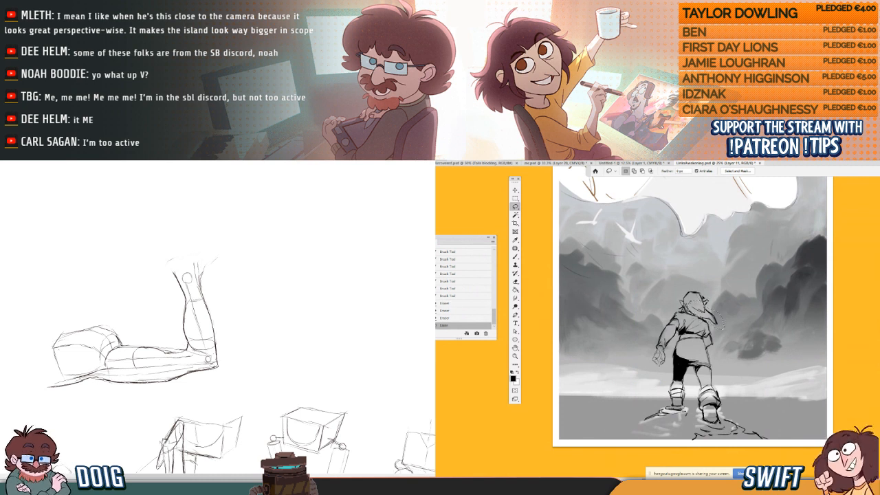
pyautogui.hotkey('ctrl', 't')
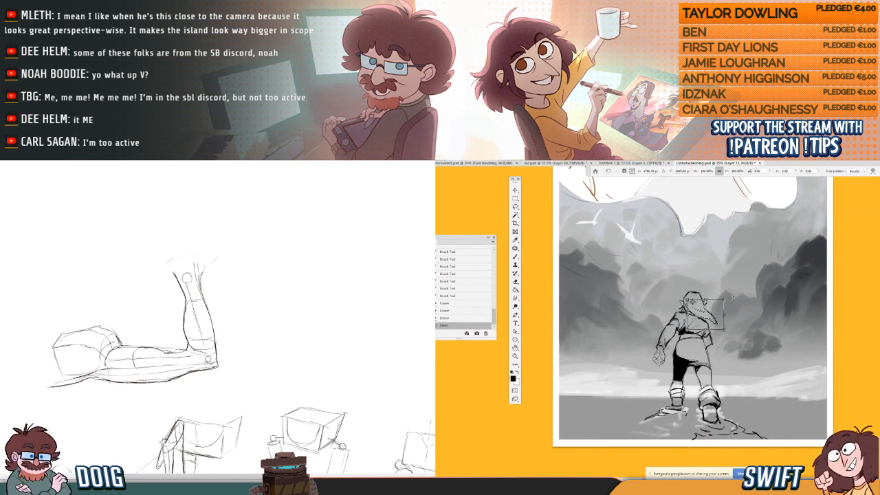
pyautogui.moveTo(731, 302)
pyautogui.mouseDown()
pyautogui.moveTo(717, 306)
pyautogui.moveTo(732, 293)
pyautogui.mouseUp()
pyautogui.press('Return')
pyautogui.hotkey('ctrl', 'd')
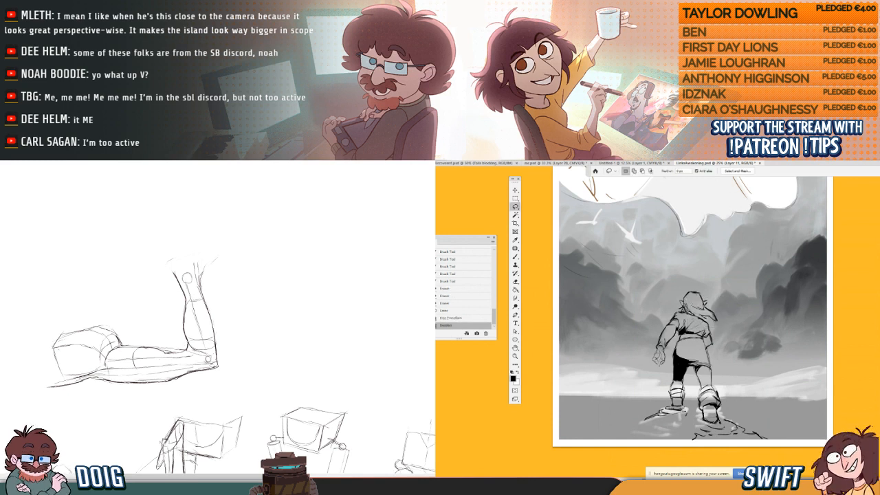
# - Brush in the neckline between the figure's cap and shoulders to clean up the join
pyautogui.press('b')
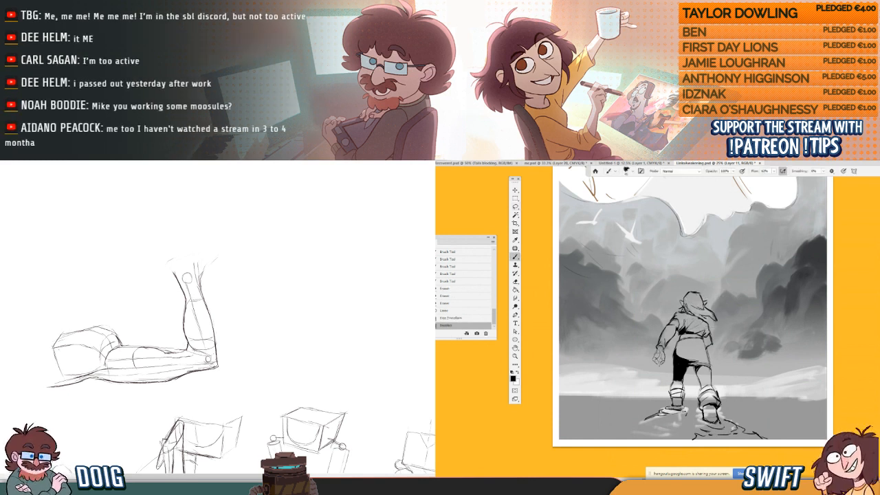
pyautogui.moveTo(688, 312); pyautogui.dragTo(699, 319)
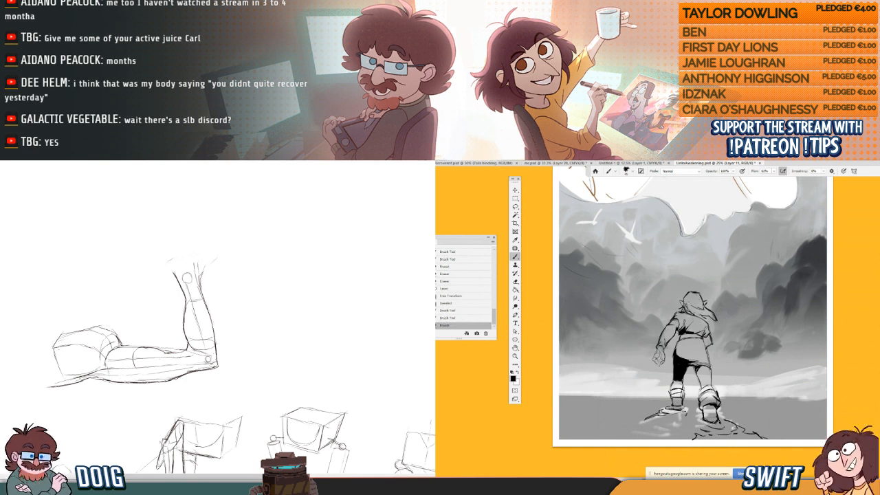
# - Brush short black strokes along the figure's collar, just below the cap
pyautogui.moveTo(691, 312); pyautogui.dragTo(706, 318)
pyautogui.moveTo(693, 313); pyautogui.dragTo(703, 316)
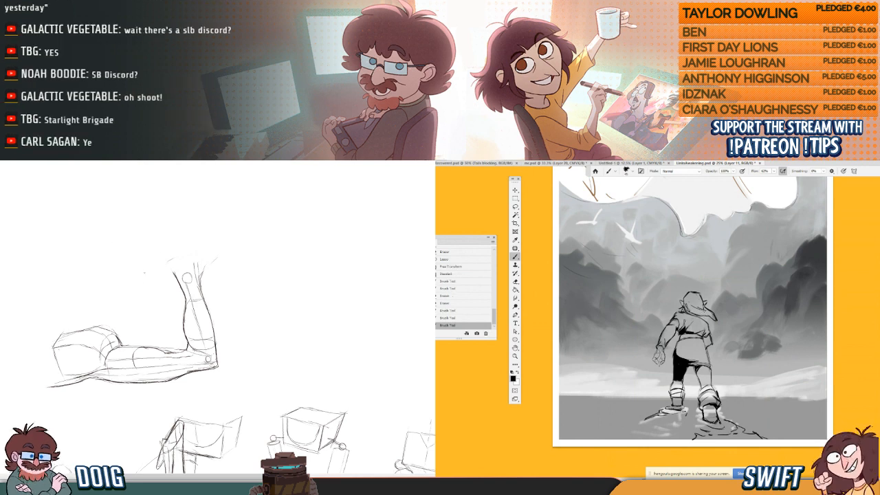
pyautogui.moveTo(189, 274); pyautogui.dragTo(167, 256)
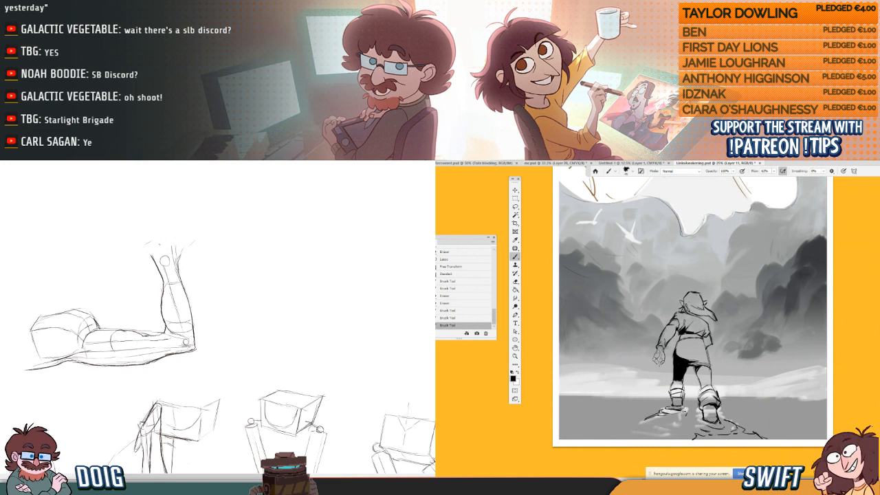
# - Revert the figure drawing to the eraser state before the cap-tip transform, and roll back the latest brush strokes made from there
pyautogui.click(448, 259)
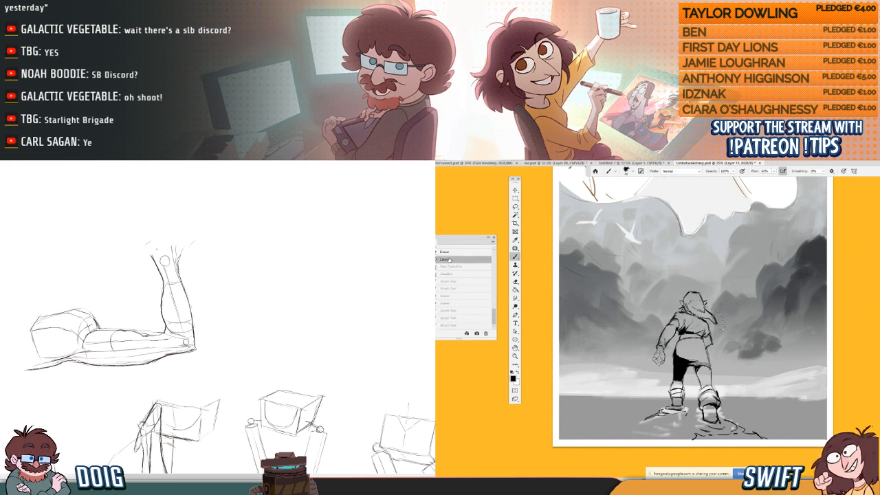
pyautogui.click(446, 253)
pyautogui.scroll(1, 448, 259)
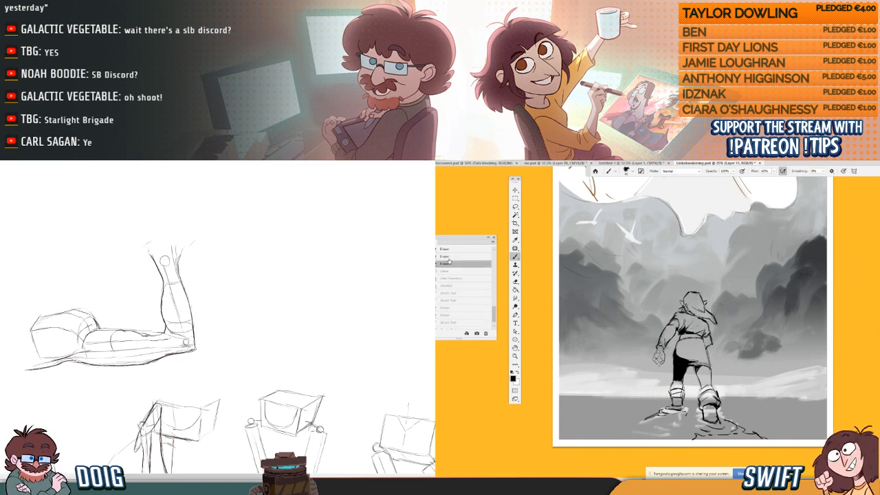
pyautogui.scroll(2, 449, 261)
pyautogui.moveTo(170, 252); pyautogui.dragTo(161, 260)
pyautogui.scroll(-3, 449, 266)
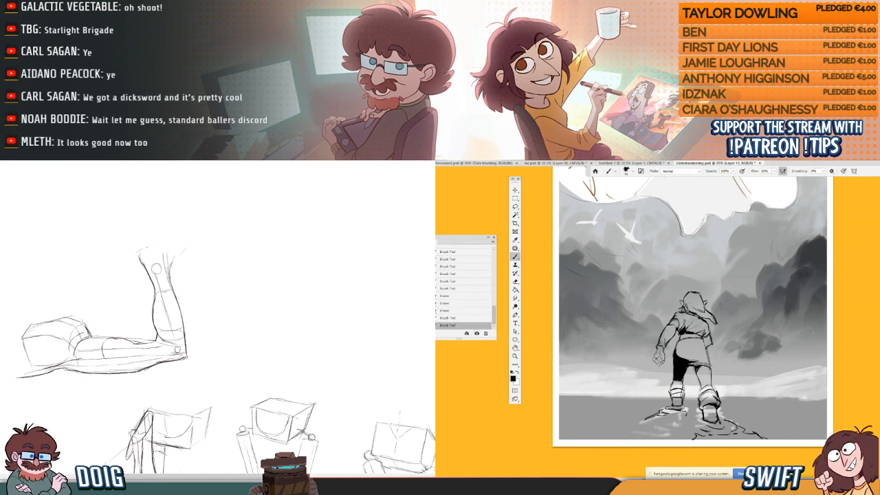
pyautogui.moveTo(733, 294); pyautogui.dragTo(727, 301)
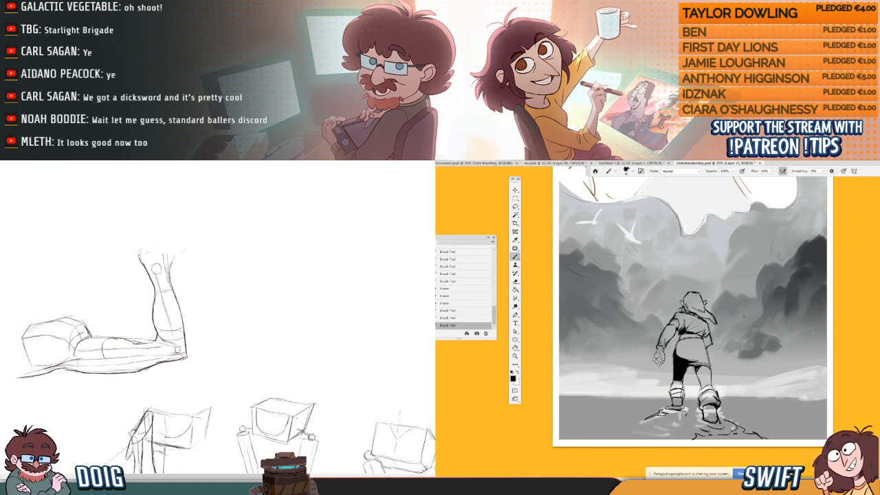
pyautogui.click(485, 311)
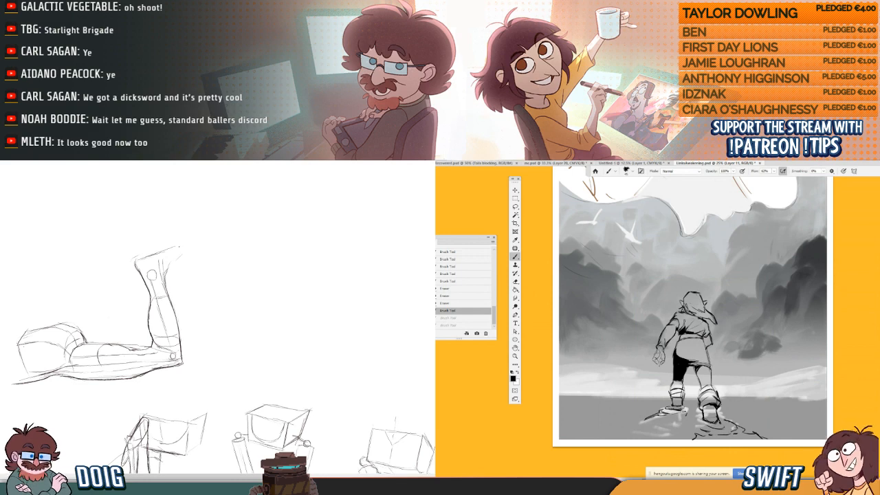
# - Check the walking pose in the reference video, and redraw the figure's collar and upper-back lines with short black brush strokes
pyautogui.moveTo(435, 230); pyautogui.dragTo(539, 233)
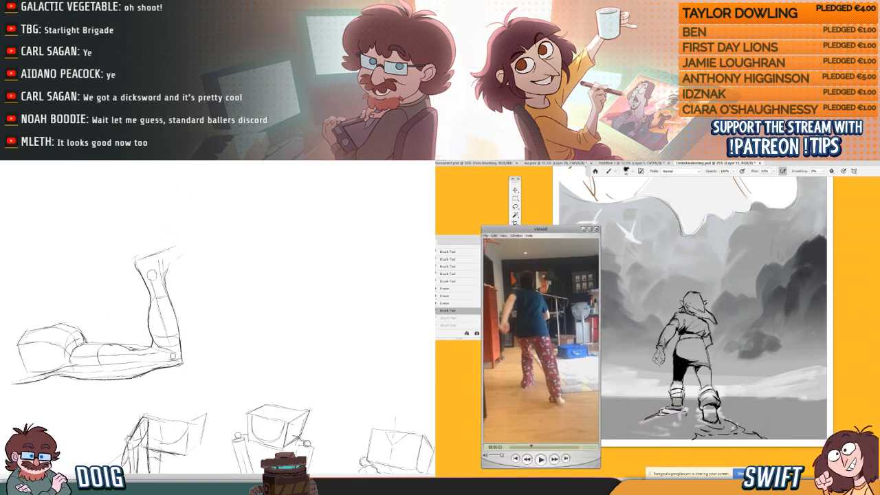
pyautogui.moveTo(226, 274)
pyautogui.mouseDown()
pyautogui.moveTo(194, 243)
pyautogui.moveTo(179, 253)
pyautogui.mouseUp()
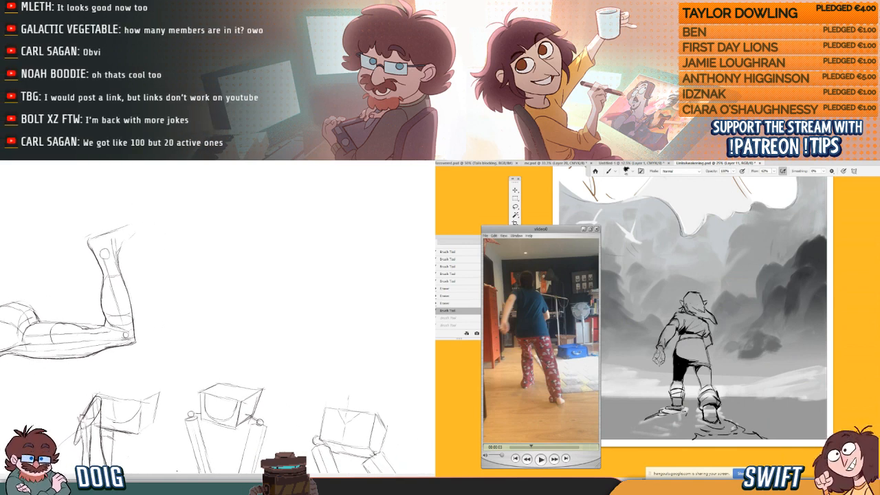
pyautogui.moveTo(677, 411); pyautogui.dragTo(685, 412)
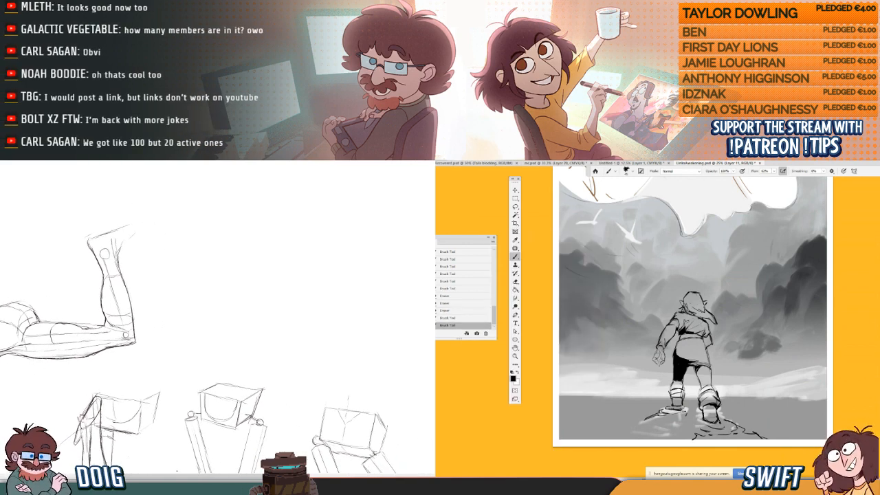
pyautogui.moveTo(688, 313); pyautogui.dragTo(693, 326)
pyautogui.moveTo(692, 316); pyautogui.dragTo(695, 328)
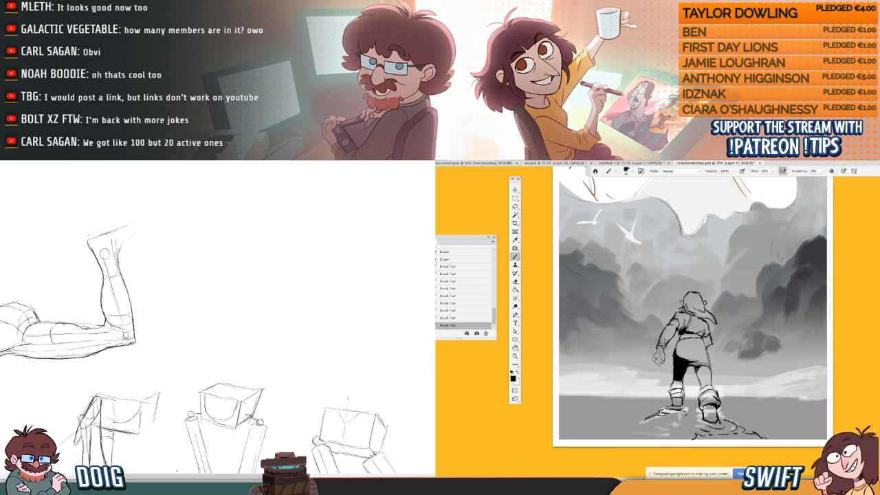
pyautogui.moveTo(694, 318); pyautogui.dragTo(700, 322)
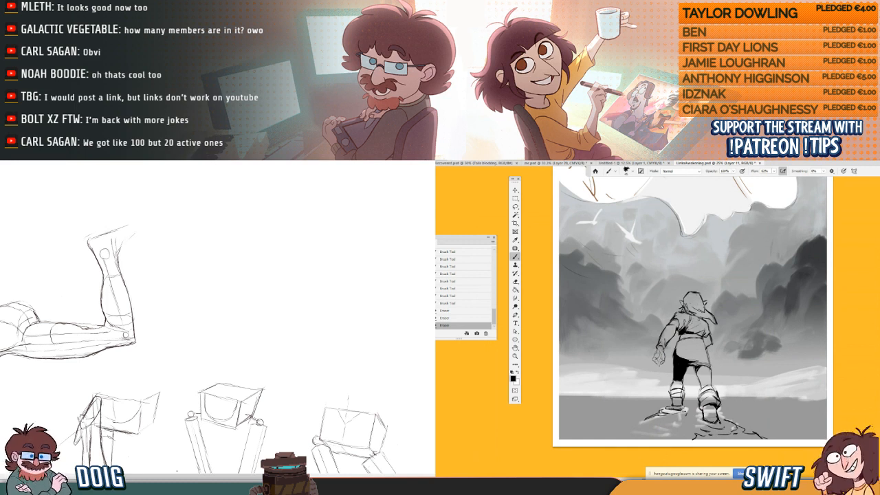
pyautogui.moveTo(696, 318); pyautogui.dragTo(700, 323)
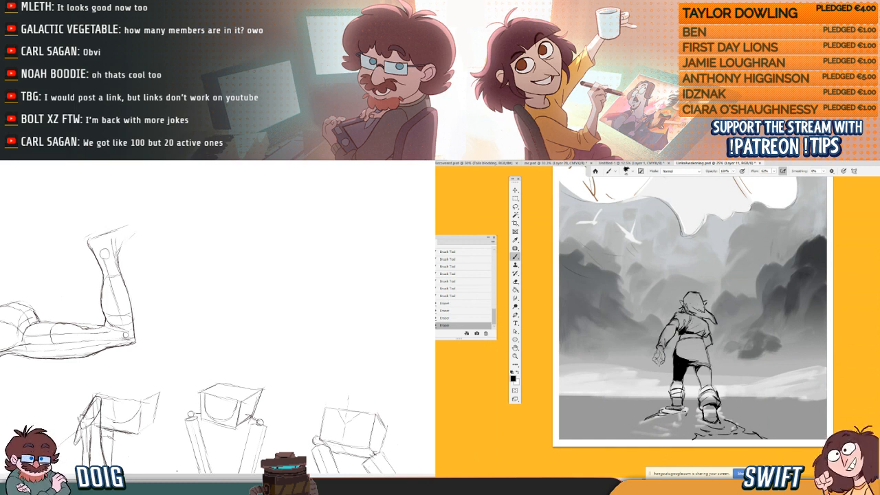
# - Compare the figure with the reference video, and brush small corrections onto the black-shaded leg and the rock by the forward boot
pyautogui.hotkey('alt', 'Tab')
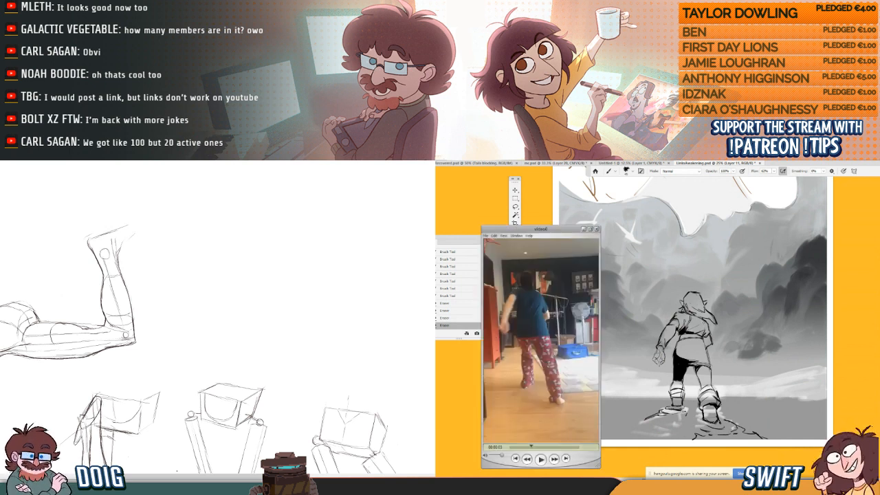
pyautogui.hotkey('alt', 'Tab')
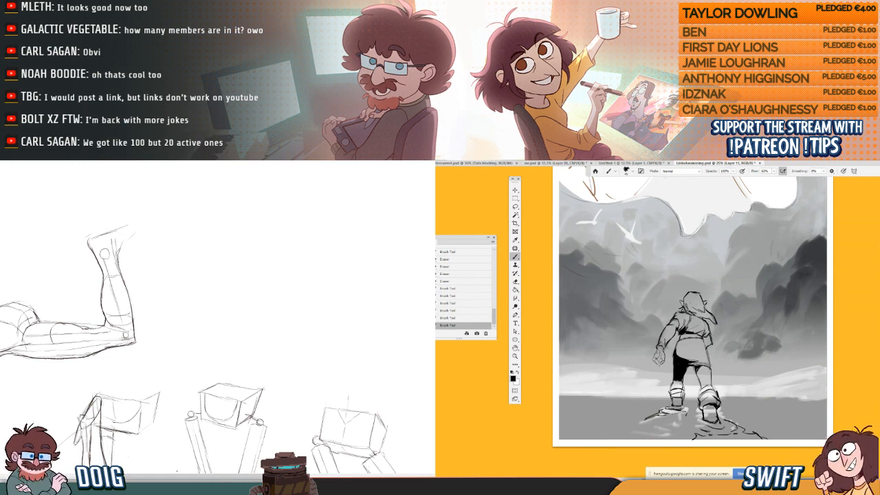
pyautogui.hotkey('alt', 'Tab')
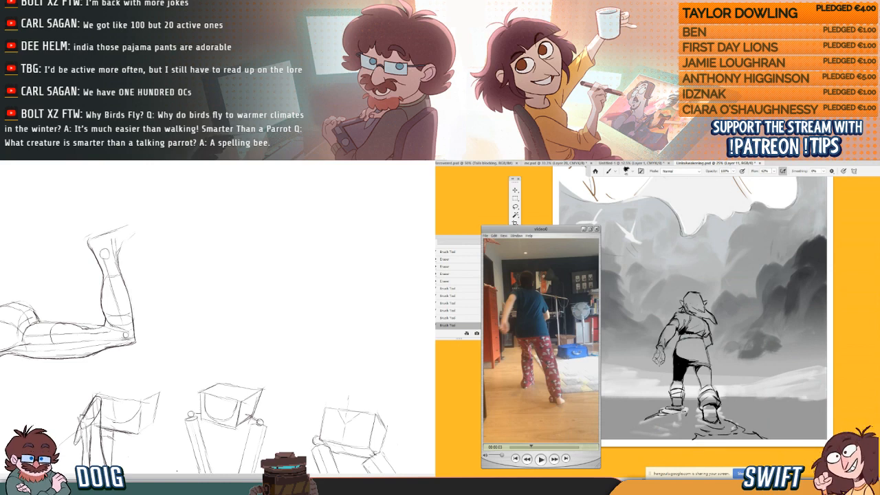
pyautogui.hotkey('alt', 'Tab')
pyautogui.moveTo(715, 421); pyautogui.dragTo(724, 426)
pyautogui.moveTo(686, 349); pyautogui.dragTo(677, 358)
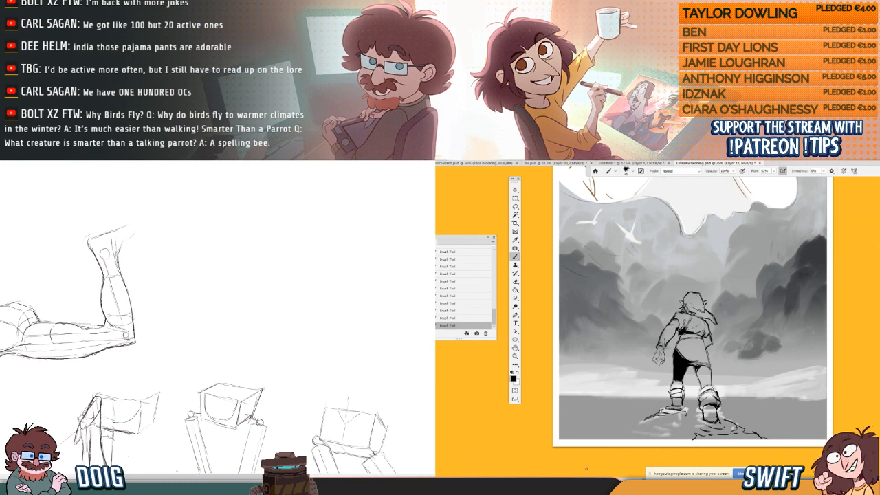
# - Examine the figure's stance against the walking pose in the reference video
pyautogui.click(586, 485)
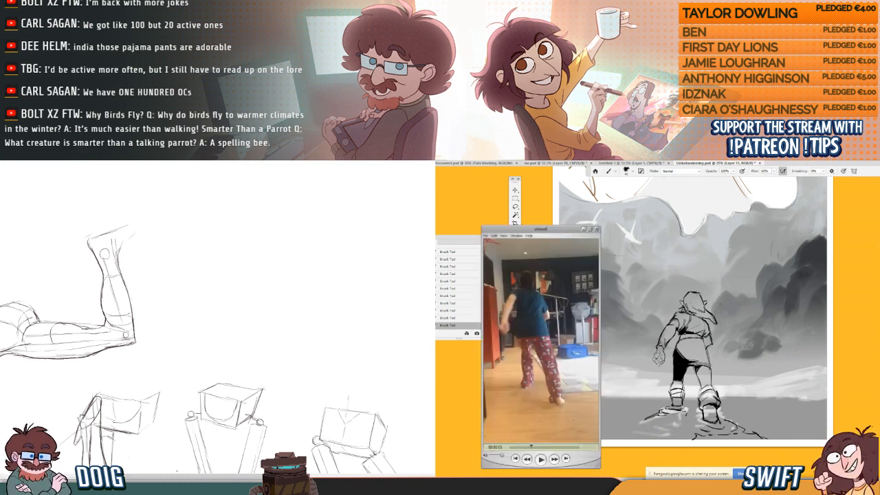
pyautogui.click(586, 484)
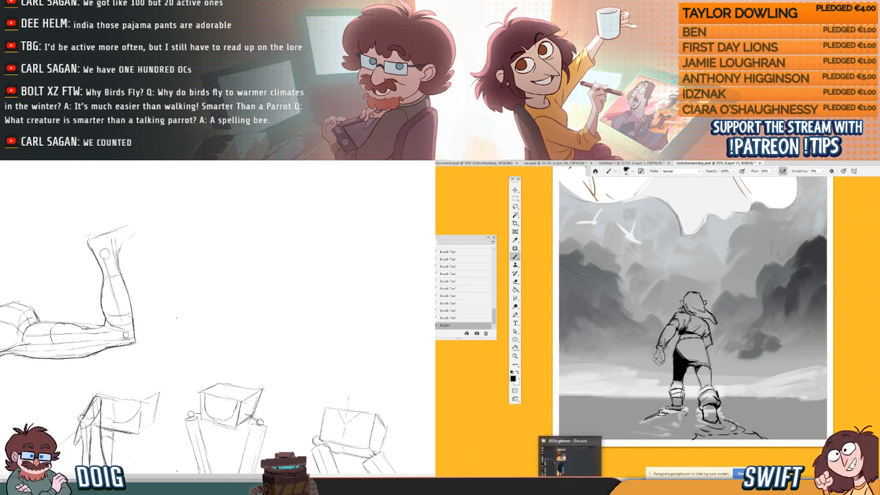
pyautogui.click(586, 484)
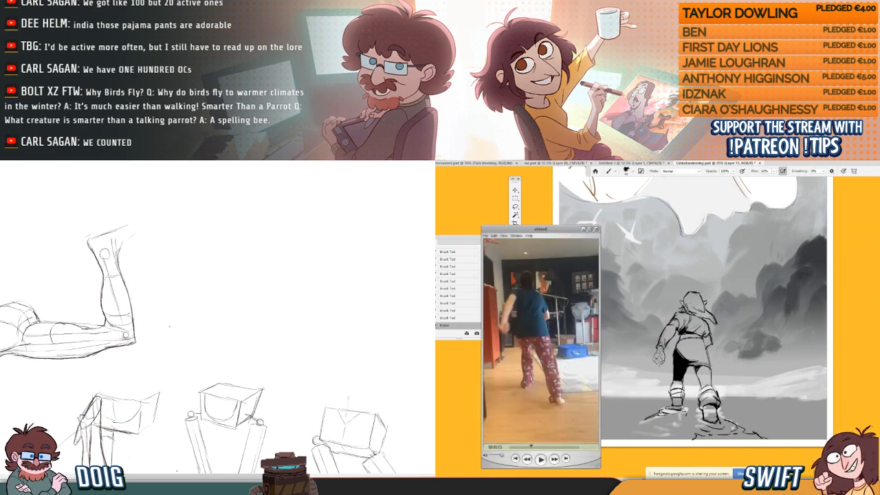
# - Sketch a rounded head with a side contour and first nose and eye lines in a blank area of the anatomy canvas
pyautogui.moveTo(169, 326); pyautogui.dragTo(155, 325)
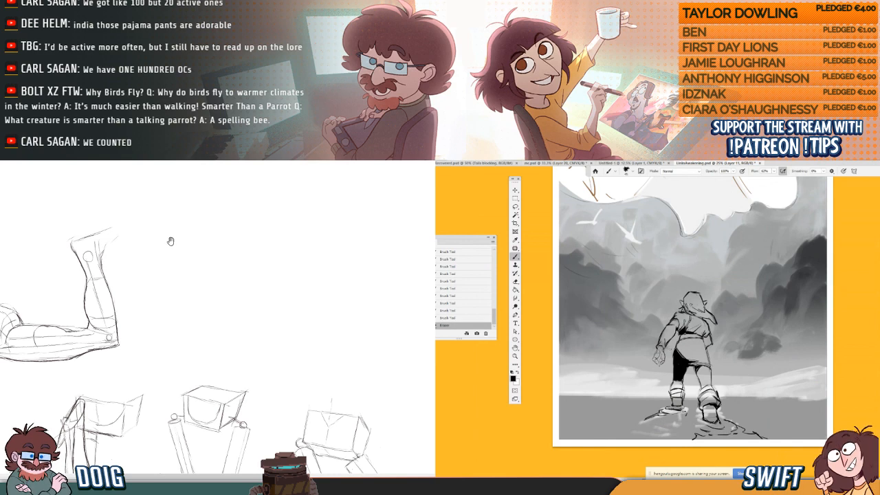
pyautogui.moveTo(178, 333)
pyautogui.mouseDown()
pyautogui.moveTo(142, 300)
pyautogui.moveTo(118, 310)
pyautogui.moveTo(91, 359)
pyautogui.moveTo(116, 260)
pyautogui.moveTo(124, 385)
pyautogui.mouseUp()
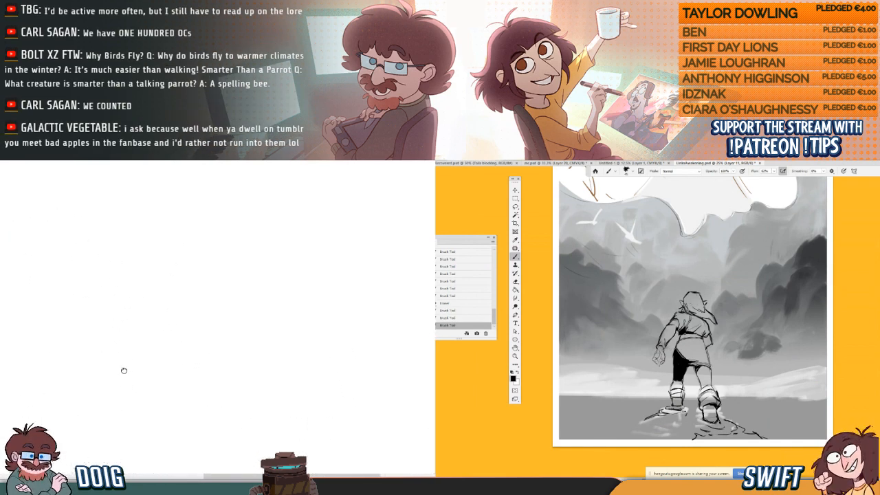
pyautogui.moveTo(153, 284)
pyautogui.mouseDown()
pyautogui.moveTo(145, 310)
pyautogui.moveTo(130, 271)
pyautogui.moveTo(129, 280)
pyautogui.moveTo(147, 246)
pyautogui.moveTo(186, 243)
pyautogui.moveTo(197, 285)
pyautogui.mouseUp()
pyautogui.moveTo(175, 244); pyautogui.dragTo(190, 258)
pyautogui.moveTo(140, 241)
pyautogui.mouseDown()
pyautogui.moveTo(177, 263)
pyautogui.moveTo(127, 302)
pyautogui.moveTo(194, 282)
pyautogui.mouseUp()
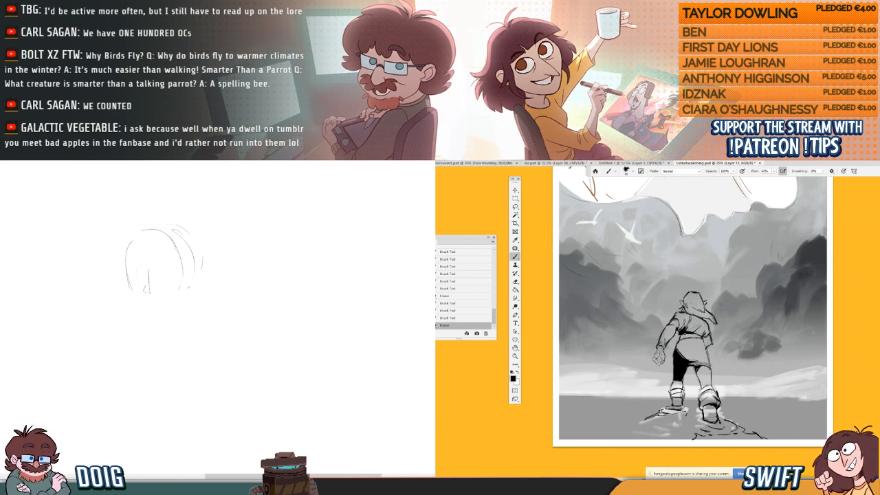
pyautogui.moveTo(138, 272); pyautogui.dragTo(146, 286)
# - Compare the figure drawing's earliest brush state in the history with its latest eraser state
pyautogui.scroll(5, 459, 287)
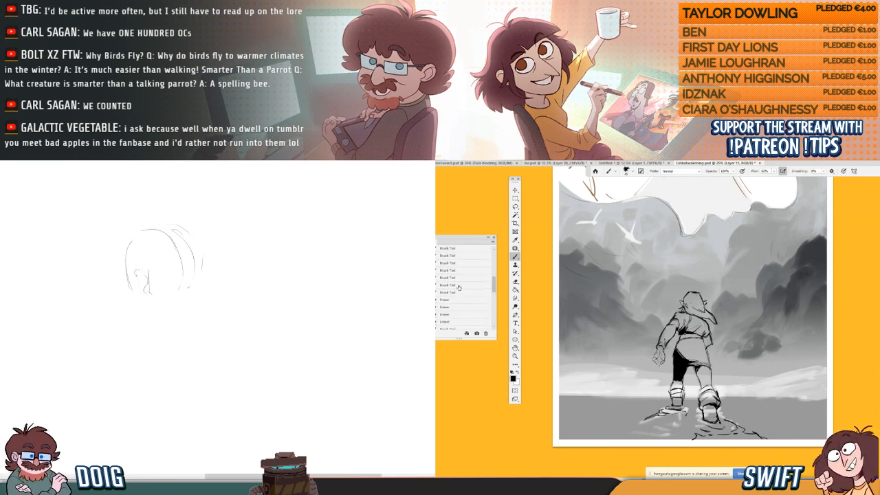
pyautogui.scroll(2, 458, 287)
pyautogui.click(463, 263)
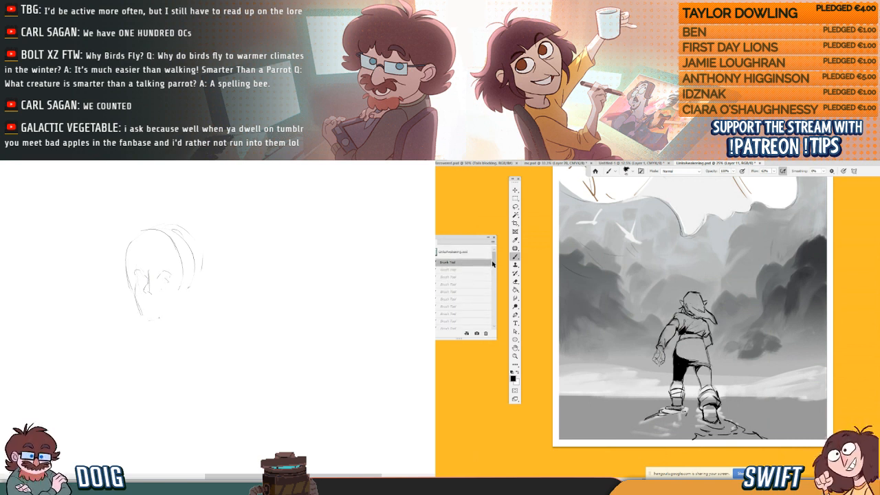
pyautogui.moveTo(494, 265); pyautogui.dragTo(490, 326)
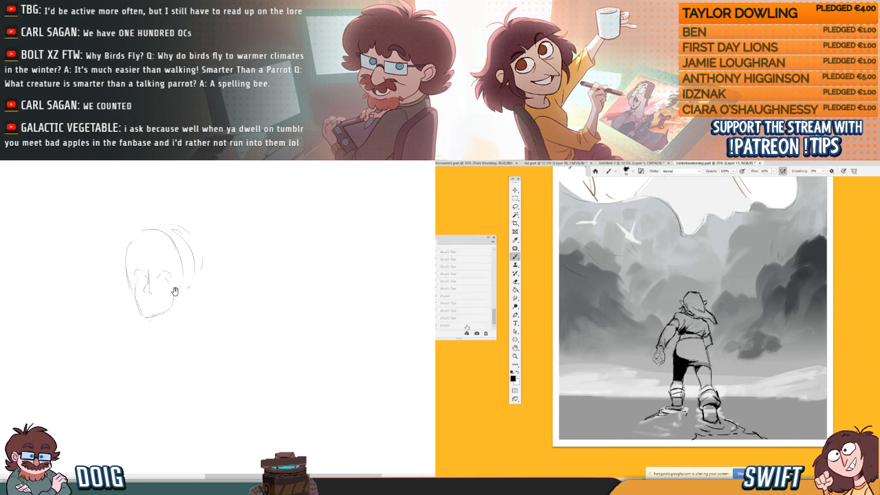
pyautogui.click(467, 326)
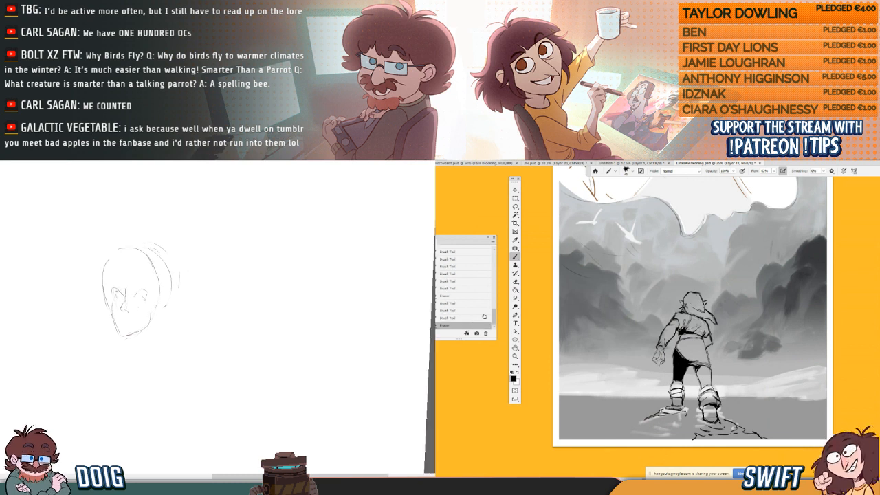
# - Step through the early history states of the figure drawing and restore the eighth brush state
pyautogui.moveTo(494, 315); pyautogui.dragTo(495, 254)
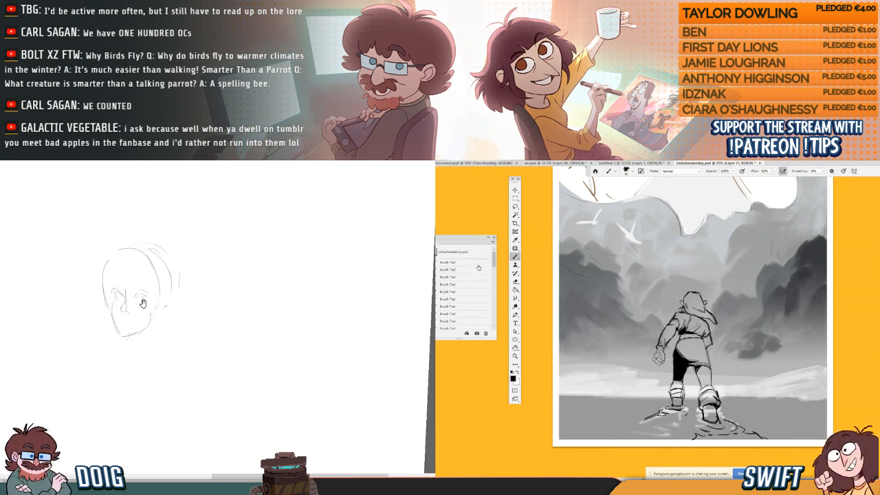
pyautogui.click(478, 265)
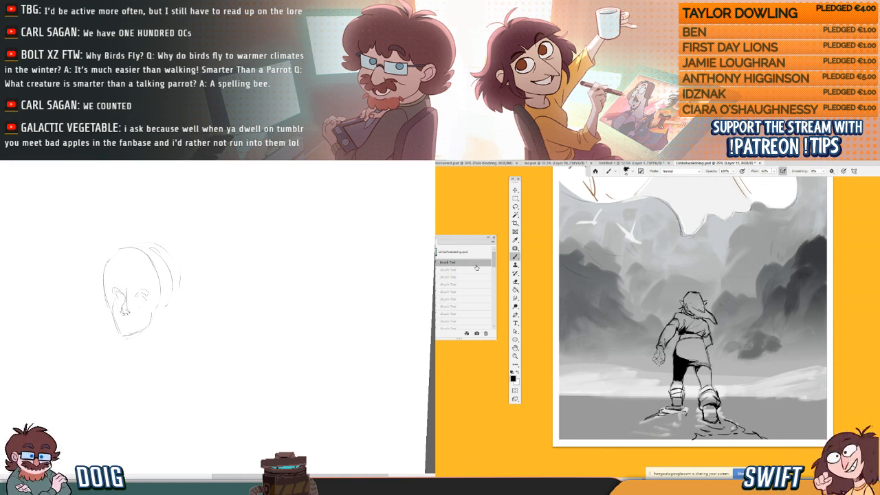
pyautogui.click(473, 284)
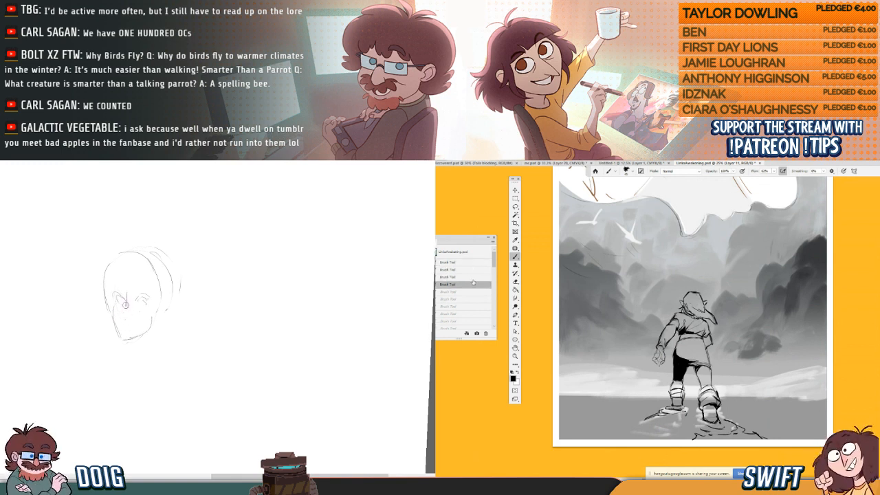
pyautogui.scroll(-1, 471, 288)
pyautogui.click(467, 303)
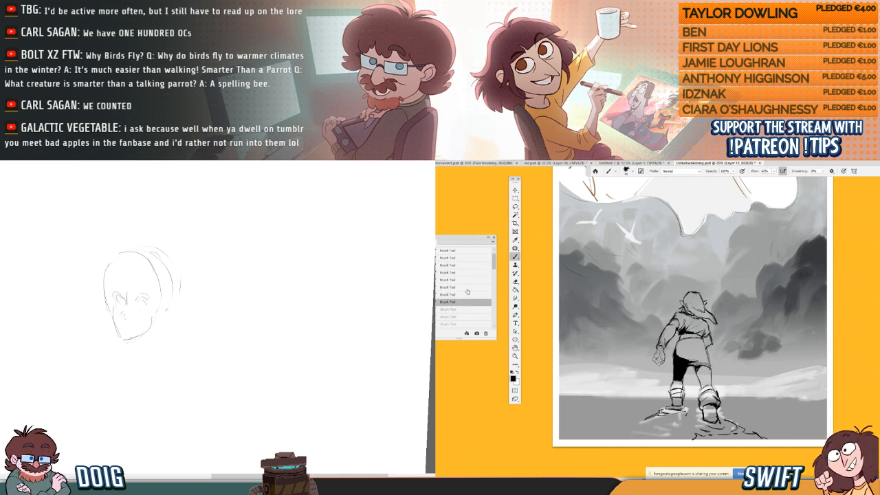
pyautogui.click(467, 288)
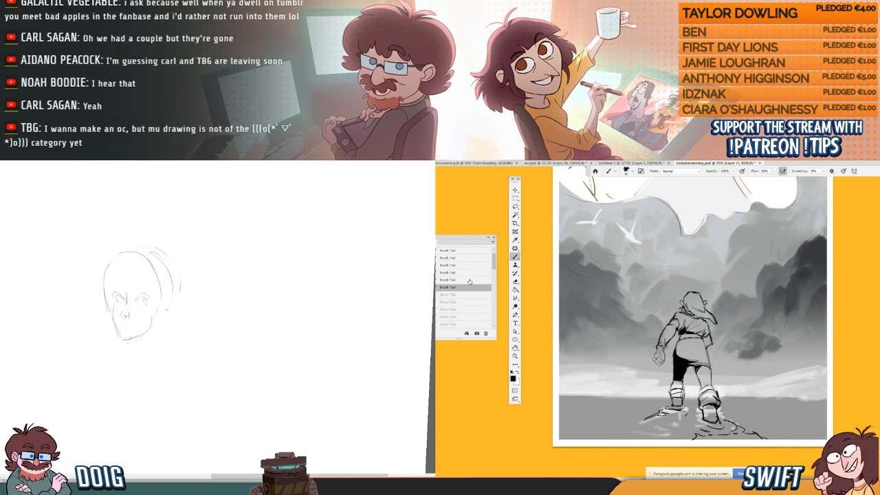
pyautogui.click(470, 280)
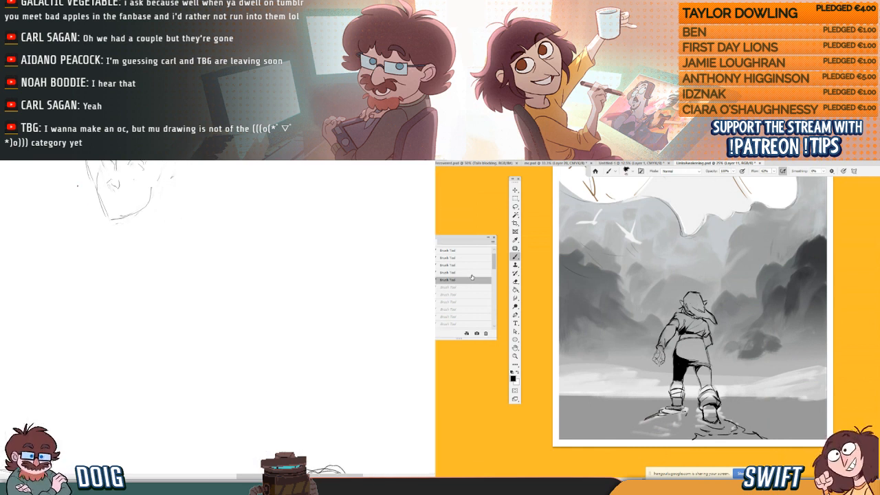
pyautogui.click(466, 305)
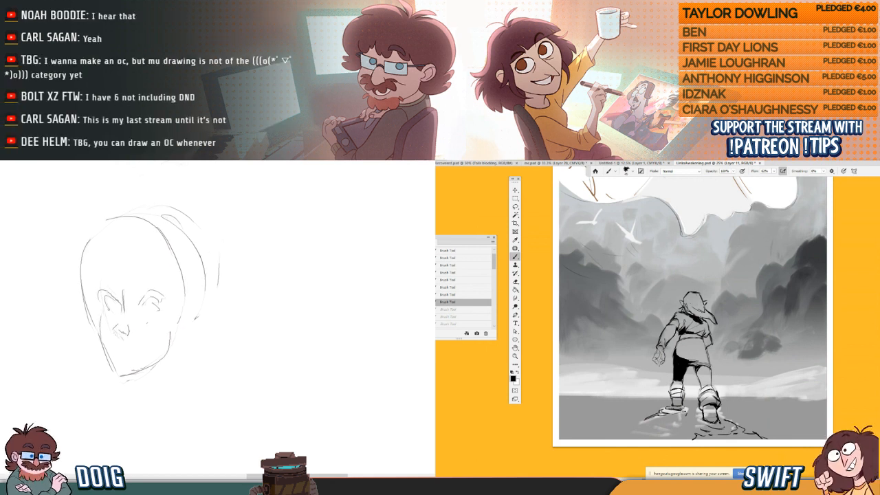
# - Strengthen the nose, brow and eye lines of the head study and add a curved forehead line
pyautogui.moveTo(128, 324); pyautogui.dragTo(123, 337)
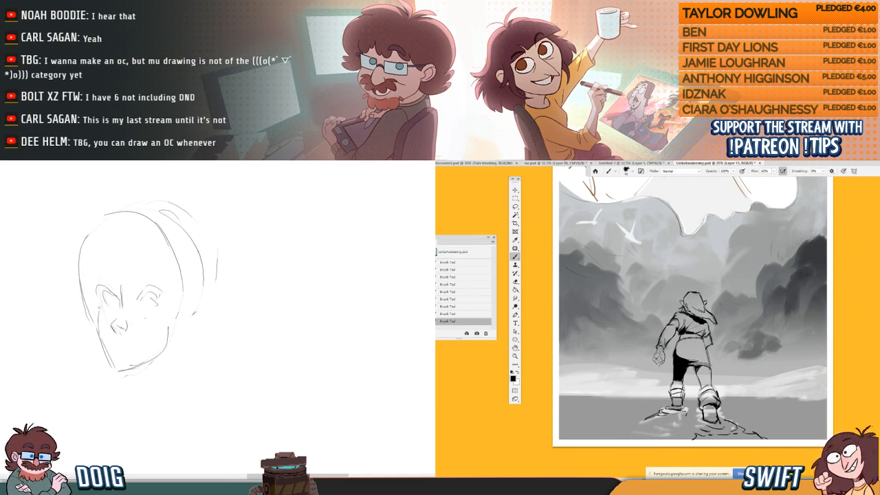
pyautogui.moveTo(115, 319); pyautogui.dragTo(112, 333)
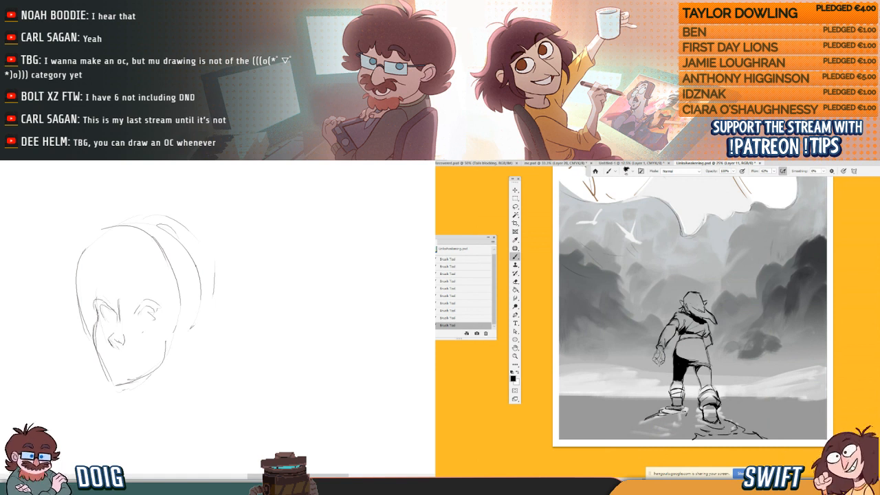
pyautogui.moveTo(97, 313)
pyautogui.mouseDown()
pyautogui.moveTo(118, 271)
pyautogui.moveTo(140, 282)
pyautogui.mouseUp()
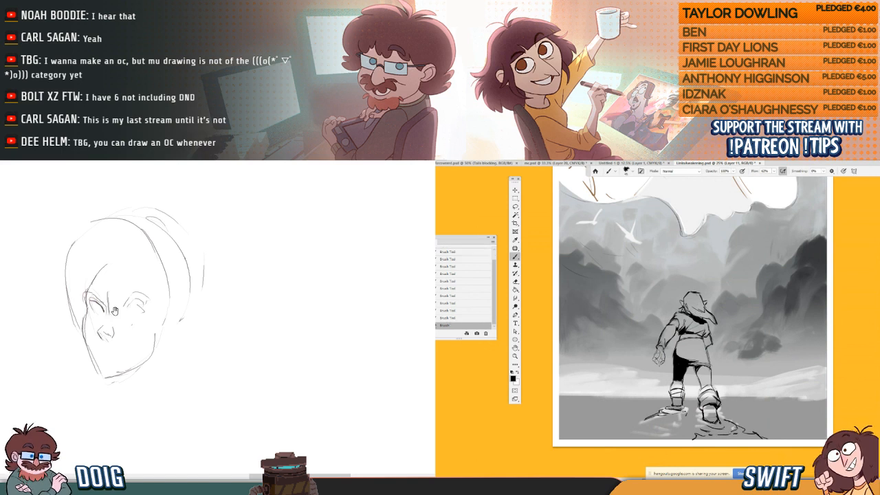
pyautogui.moveTo(115, 311); pyautogui.dragTo(110, 305)
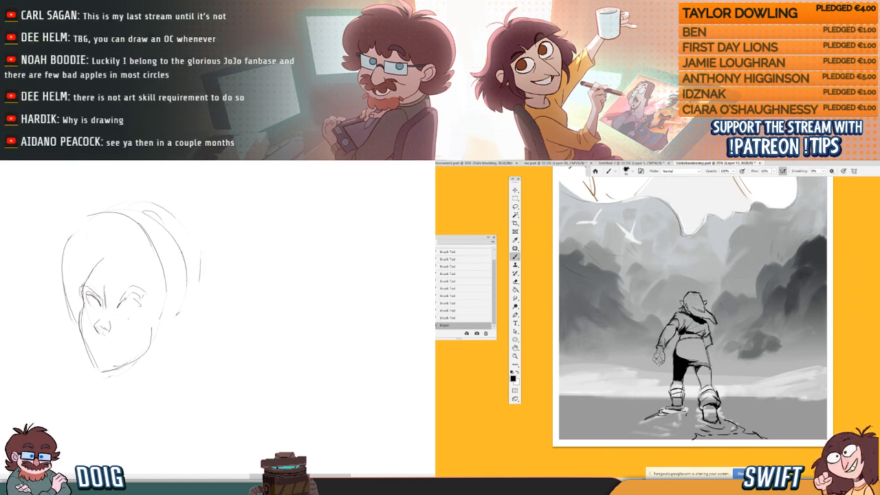
pyautogui.moveTo(125, 302)
pyautogui.mouseDown()
pyautogui.moveTo(135, 299)
pyautogui.moveTo(125, 294)
pyautogui.moveTo(92, 315)
pyautogui.moveTo(100, 341)
pyautogui.mouseUp()
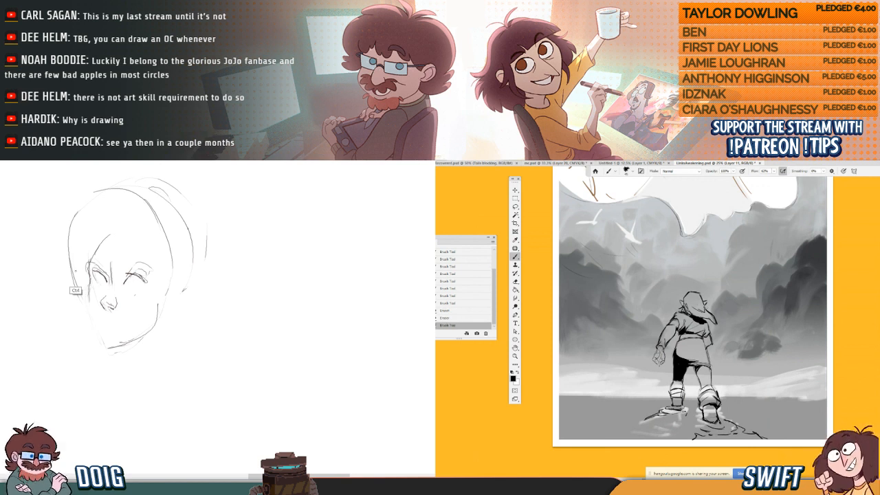
# - Redraw the cheek-to-jaw contour of the head study and start the mouth beneath the nose
pyautogui.moveTo(90, 289); pyautogui.dragTo(94, 346)
pyautogui.moveTo(111, 302); pyautogui.dragTo(94, 288)
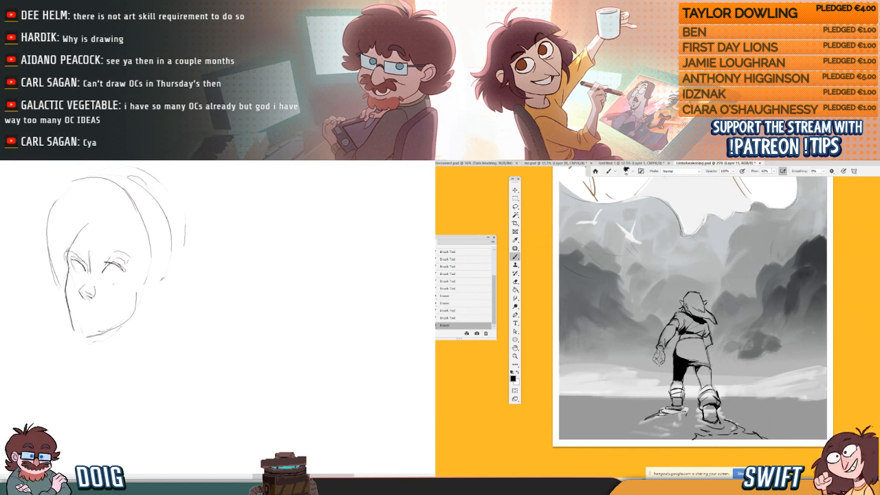
pyautogui.moveTo(92, 278); pyautogui.dragTo(91, 291)
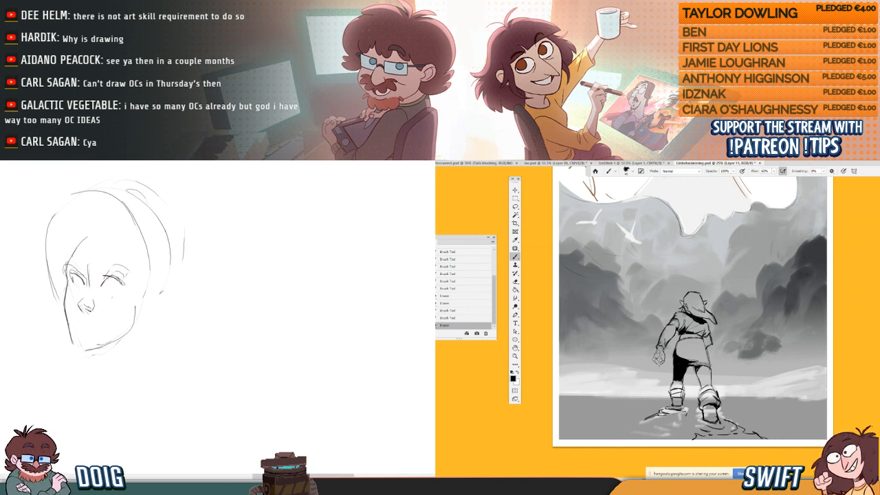
pyautogui.moveTo(111, 291); pyautogui.dragTo(91, 289)
pyautogui.moveTo(55, 317); pyautogui.dragTo(66, 324)
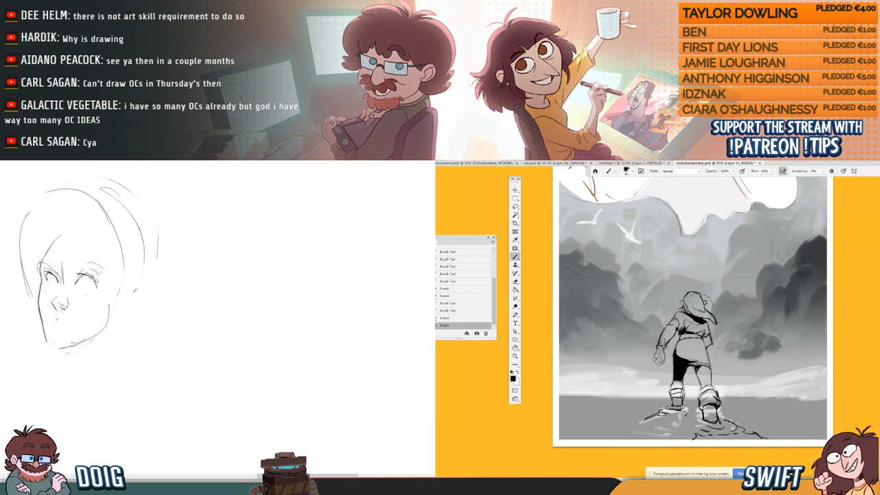
# - Clean up the figure's cap, lower the sketch layer's opacity and create a new layer for the linework
pyautogui.moveTo(697, 309); pyautogui.dragTo(701, 306)
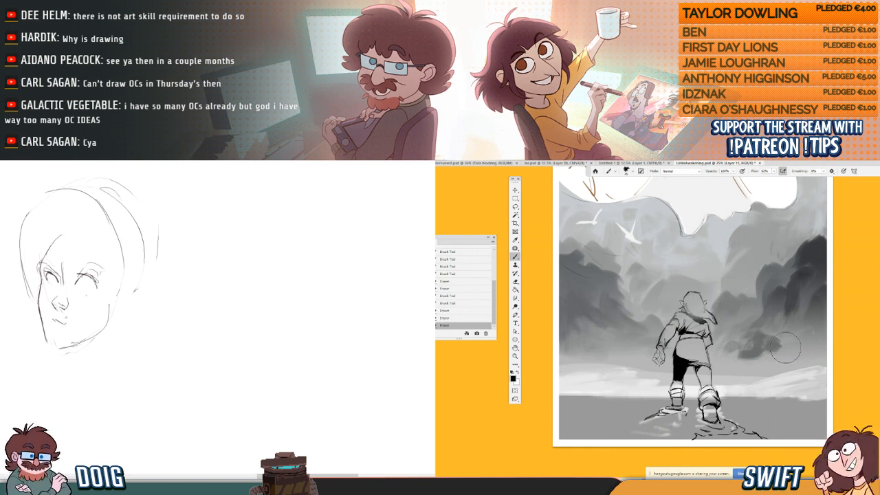
pyautogui.moveTo(83, 304)
pyautogui.mouseDown()
pyautogui.moveTo(84, 314)
pyautogui.moveTo(99, 278)
pyautogui.mouseUp()
pyautogui.moveTo(702, 296); pyautogui.dragTo(707, 308)
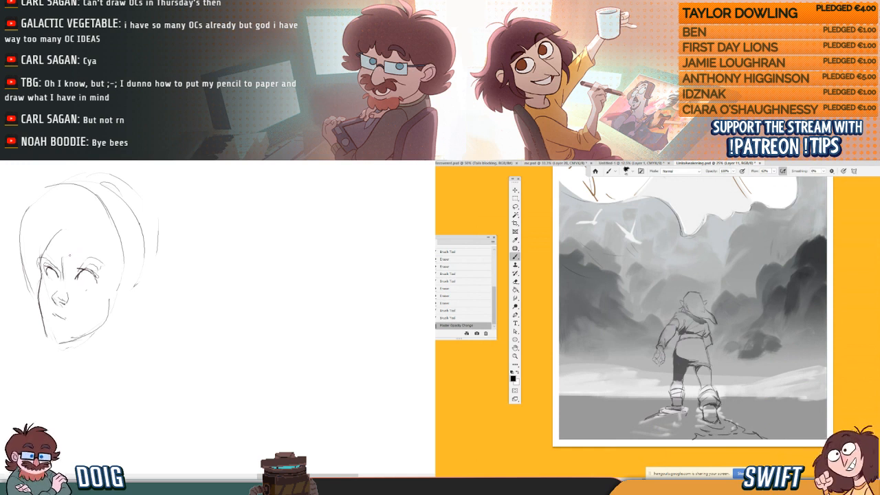
pyautogui.hotkey('ctrl', 'shift', 'n')
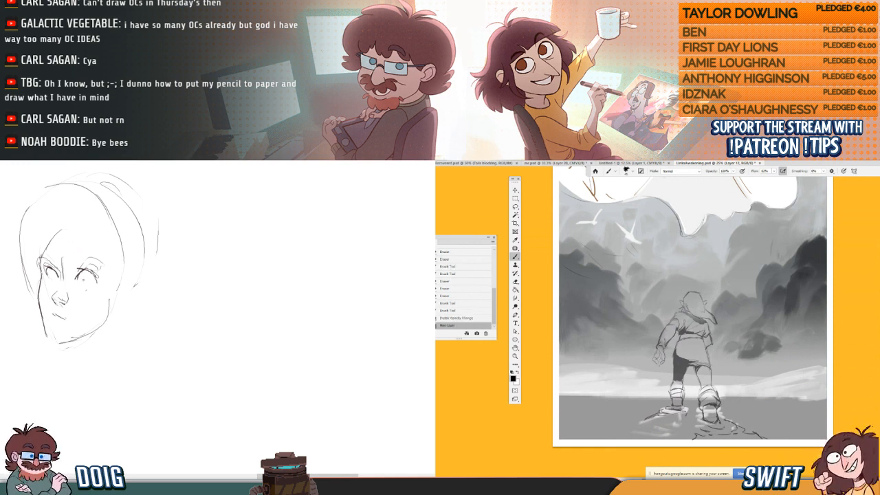
pyautogui.moveTo(84, 276); pyautogui.dragTo(85, 286)
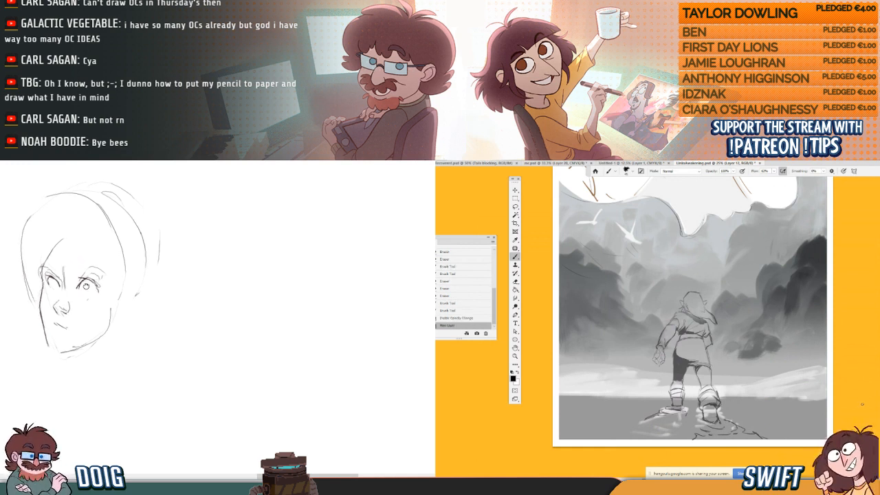
# - Draw the back edge of the figure's cap in black on the new layer, undoing the unwanted trial strokes
pyautogui.click(514, 356)
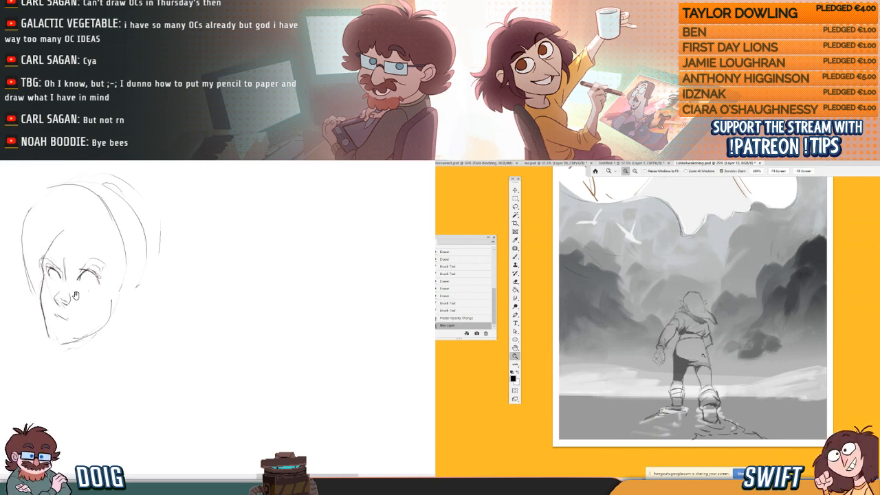
pyautogui.click(700, 357)
pyautogui.click(697, 349)
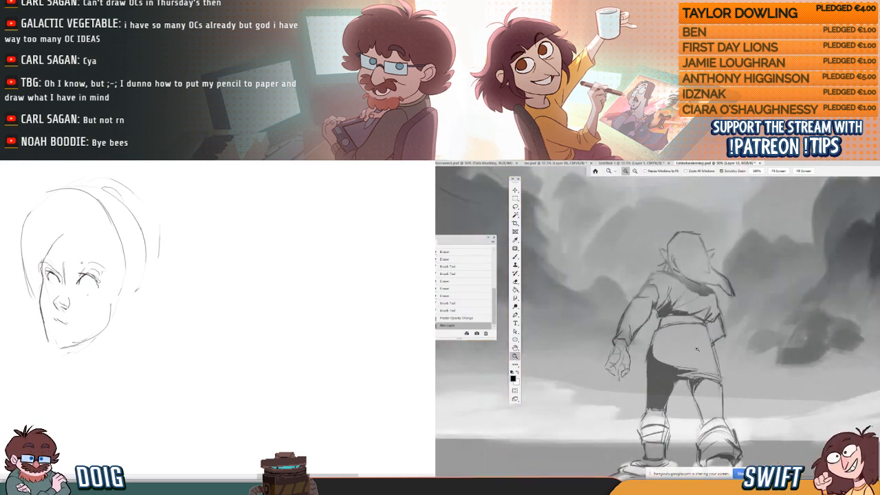
pyautogui.moveTo(646, 341); pyautogui.dragTo(648, 355)
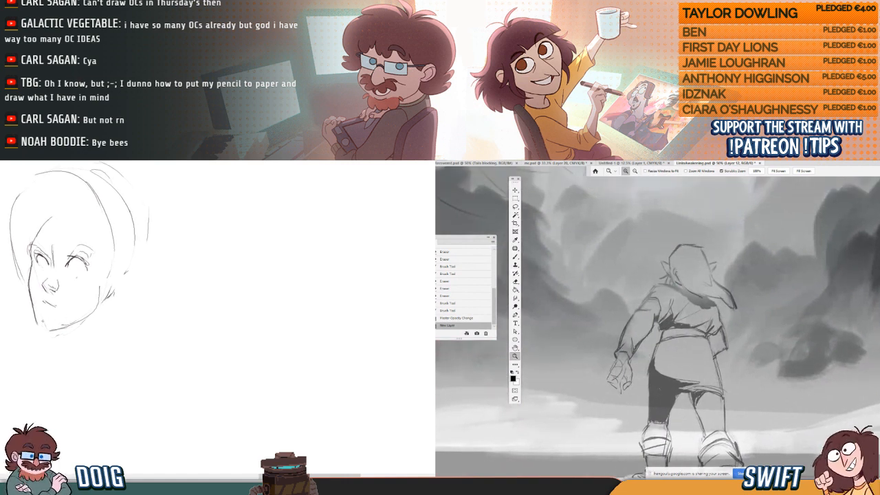
pyautogui.click(515, 256)
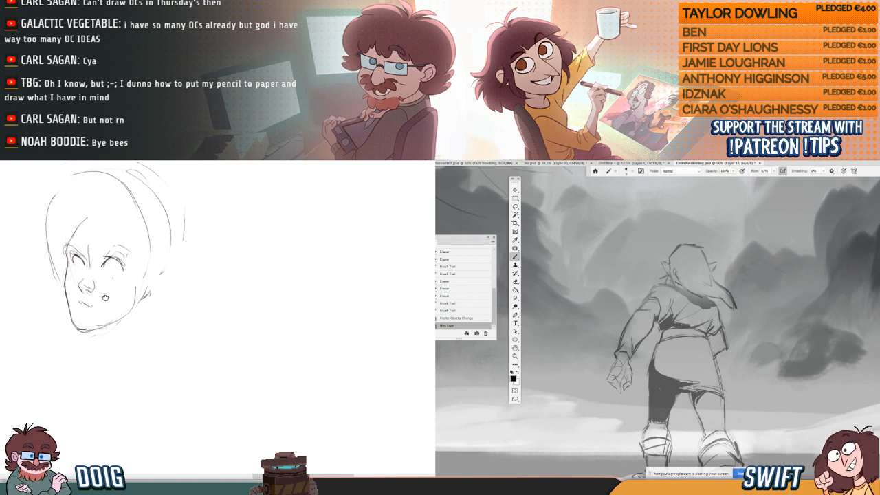
pyautogui.scroll(3, 681, 266)
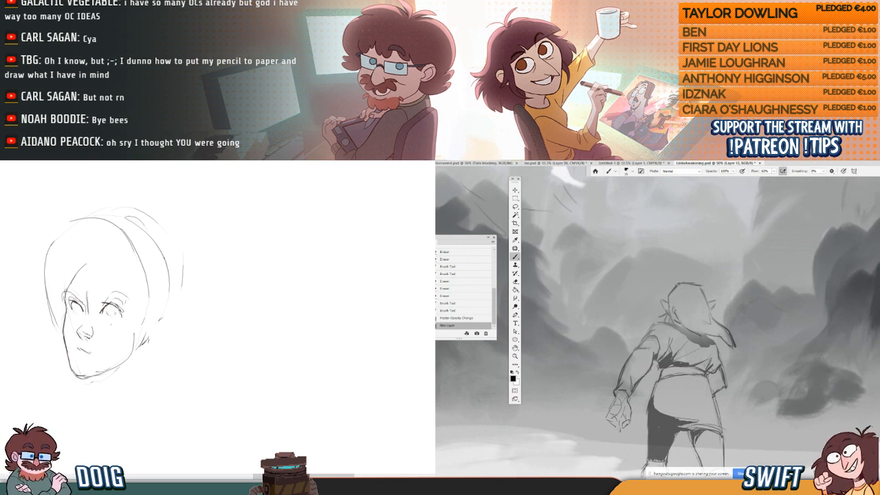
pyautogui.moveTo(676, 285); pyautogui.dragTo(668, 297)
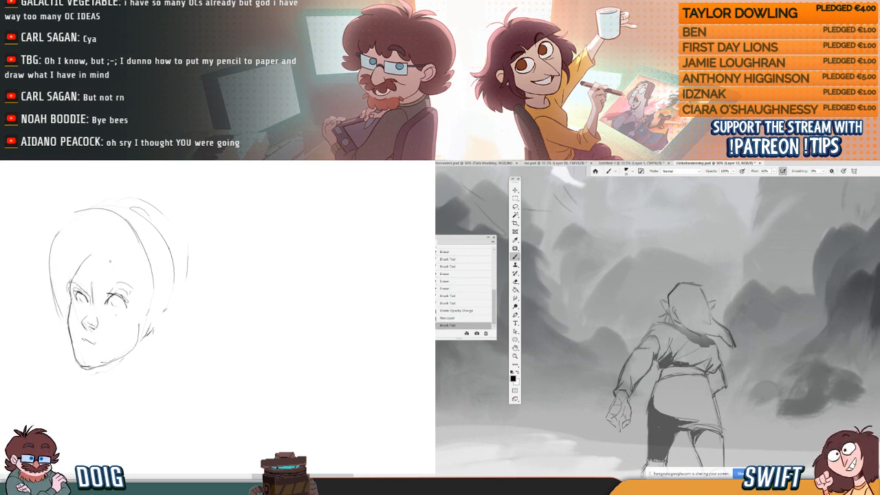
pyautogui.moveTo(678, 283); pyautogui.dragTo(701, 285)
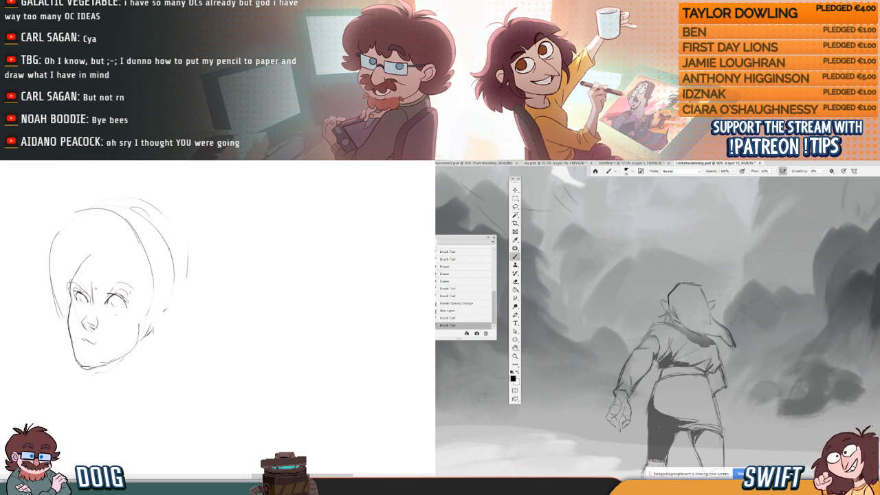
pyautogui.click(474, 317)
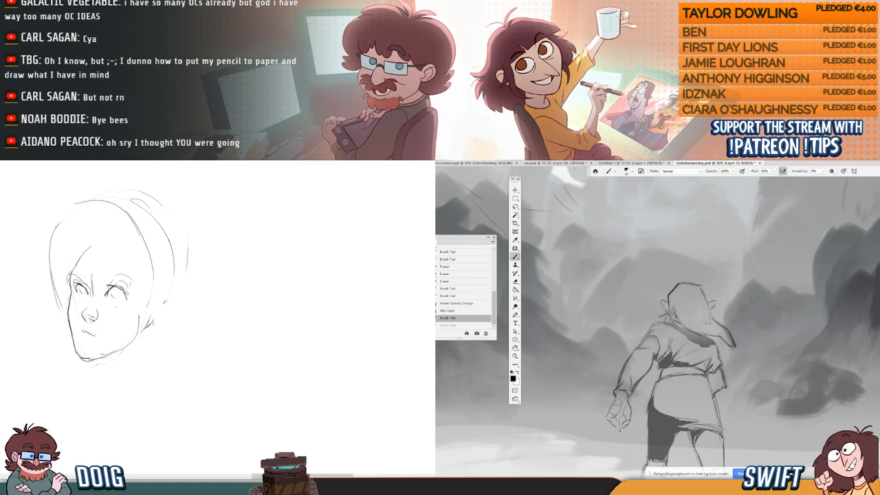
pyautogui.moveTo(677, 283)
pyautogui.mouseDown()
pyautogui.moveTo(702, 285)
pyautogui.moveTo(672, 316)
pyautogui.mouseUp()
pyautogui.hotkey('ctrl', 'z')
# - Ink the ear area beneath the figure's cap with short strokes and detail both eyes of the head study
pyautogui.moveTo(96, 305); pyautogui.dragTo(103, 295)
pyautogui.moveTo(672, 308); pyautogui.dragTo(677, 315)
pyautogui.moveTo(675, 310); pyautogui.dragTo(679, 317)
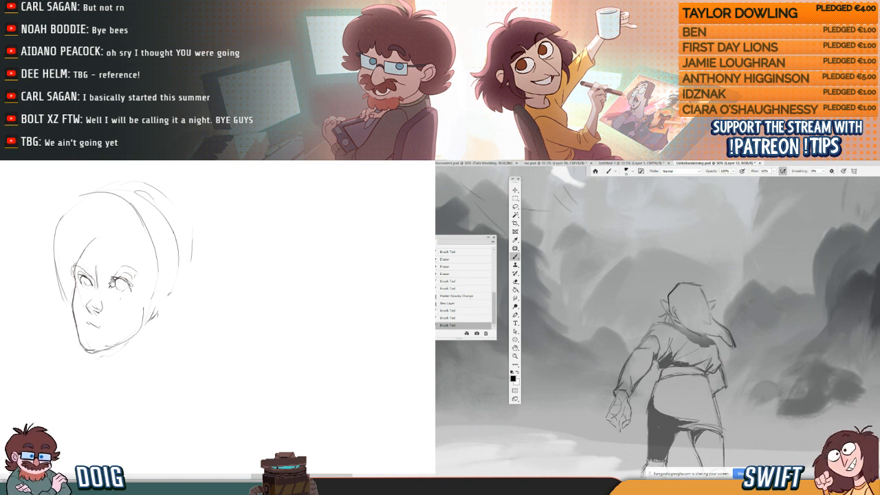
pyautogui.moveTo(111, 284); pyautogui.dragTo(107, 284)
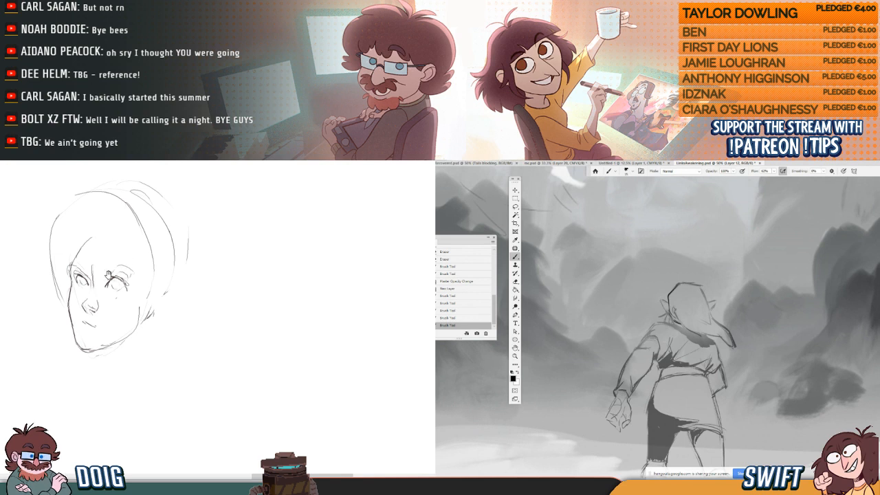
pyautogui.moveTo(112, 285); pyautogui.dragTo(115, 294)
pyautogui.moveTo(674, 308); pyautogui.dragTo(677, 317)
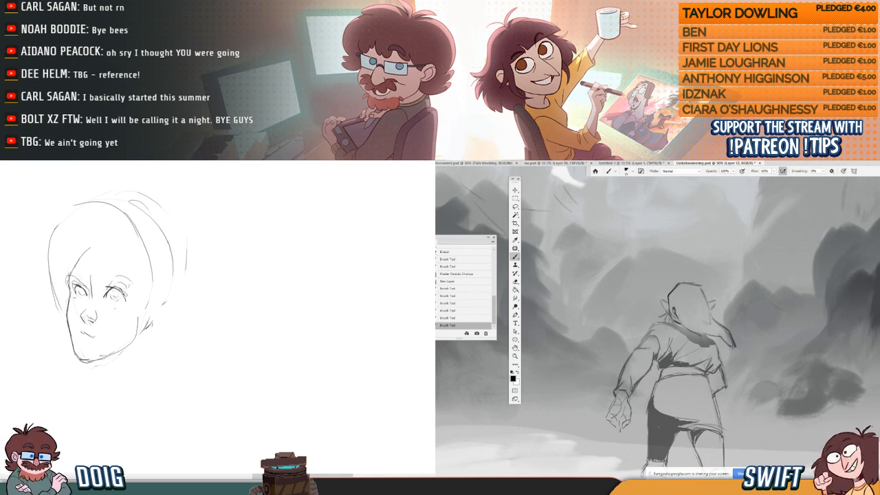
pyautogui.moveTo(85, 301); pyautogui.dragTo(84, 294)
pyautogui.moveTo(689, 290); pyautogui.dragTo(692, 298)
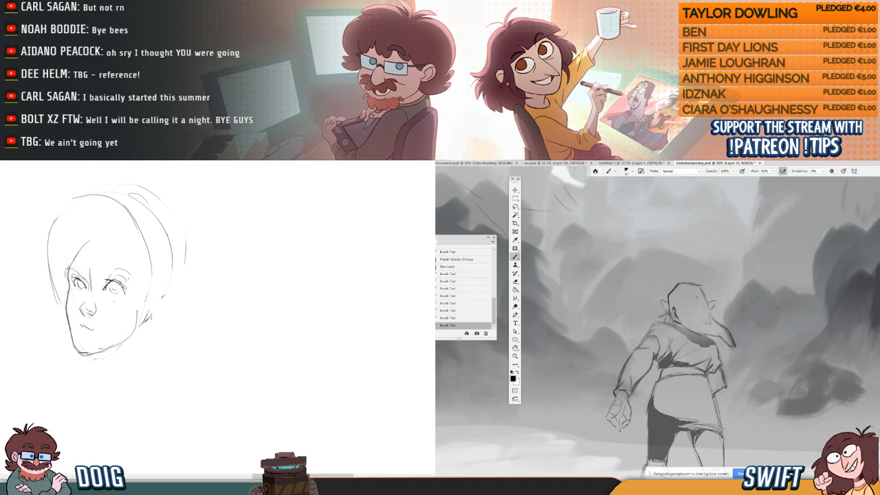
pyautogui.moveTo(92, 284); pyautogui.dragTo(92, 281)
pyautogui.moveTo(696, 297); pyautogui.dragTo(699, 306)
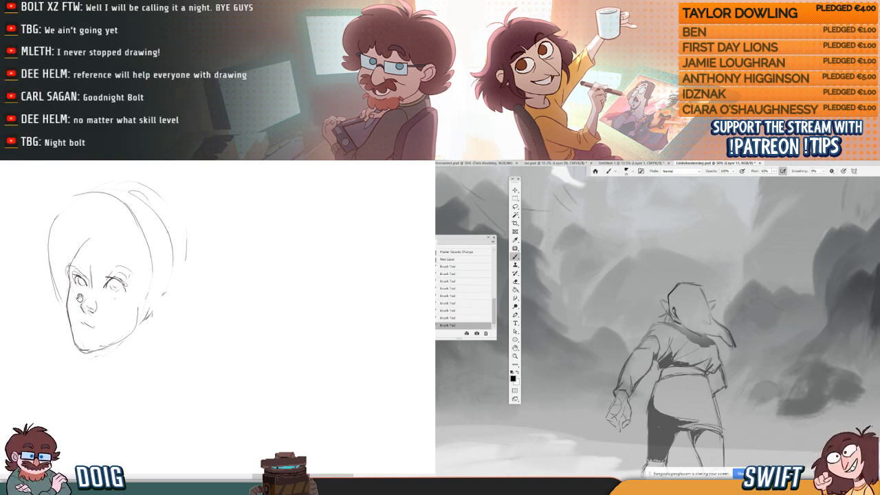
# - Tint the figure's sketch layer red with Hue/Saturation, and redraw the head study's mouth and cheek line
pyautogui.moveTo(79, 298); pyautogui.dragTo(92, 286)
pyautogui.hotkey('ctrl', 'u')
pyautogui.hotkey('alt', 'o')
pyautogui.moveTo(877, 314); pyautogui.dragTo(879, 314)
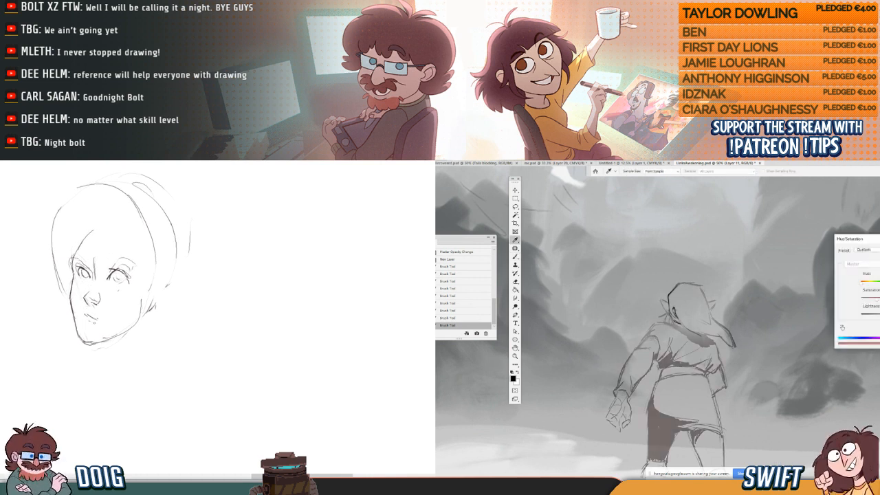
pyautogui.moveTo(103, 280); pyautogui.dragTo(94, 273)
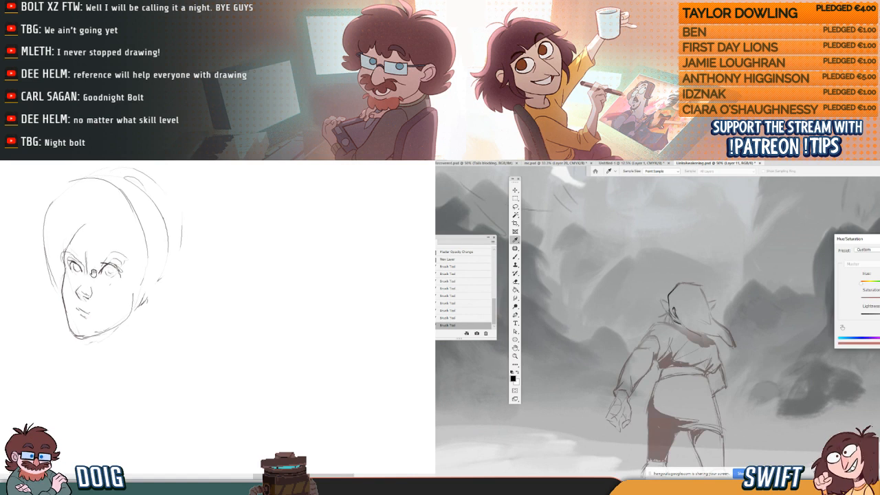
pyautogui.press('e')
pyautogui.moveTo(88, 311); pyautogui.dragTo(87, 315)
pyautogui.press('b')
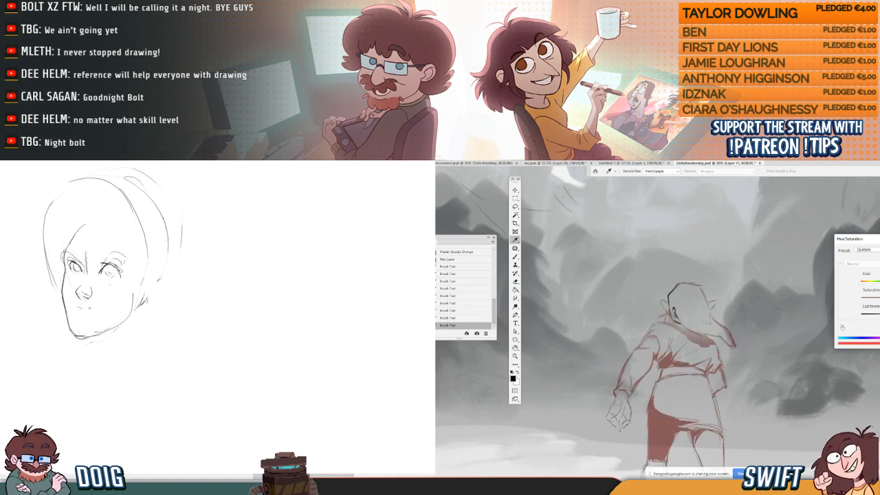
pyautogui.moveTo(877, 314); pyautogui.dragTo(879, 314)
pyautogui.moveTo(79, 309); pyautogui.dragTo(80, 304)
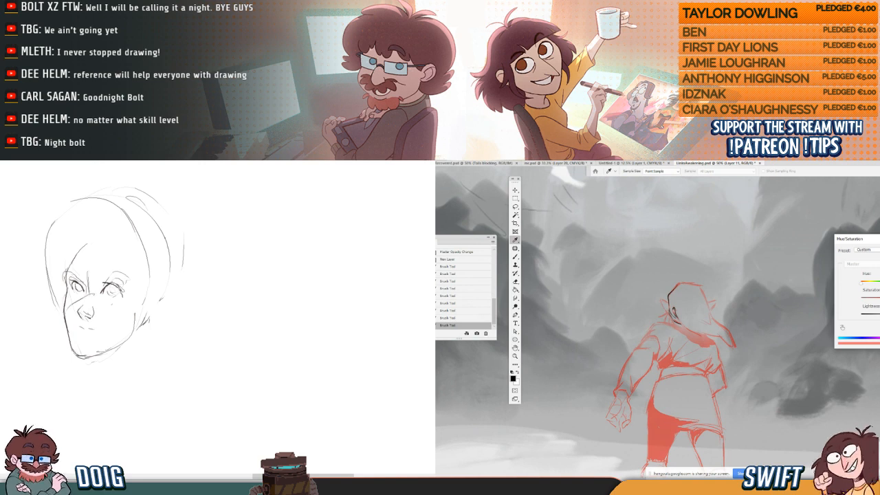
pyautogui.moveTo(117, 301)
pyautogui.mouseDown()
pyautogui.moveTo(128, 325)
pyautogui.moveTo(89, 315)
pyautogui.moveTo(63, 335)
pyautogui.moveTo(65, 327)
pyautogui.moveTo(65, 340)
pyautogui.moveTo(60, 314)
pyautogui.mouseUp()
pyautogui.press('Return')
# - Revert the latest cap stroke on the figure to the Hue/Saturation state and redraw the head study's chin contour
pyautogui.press('e')
pyautogui.press('b')
pyautogui.press('e')
pyautogui.click(484, 318)
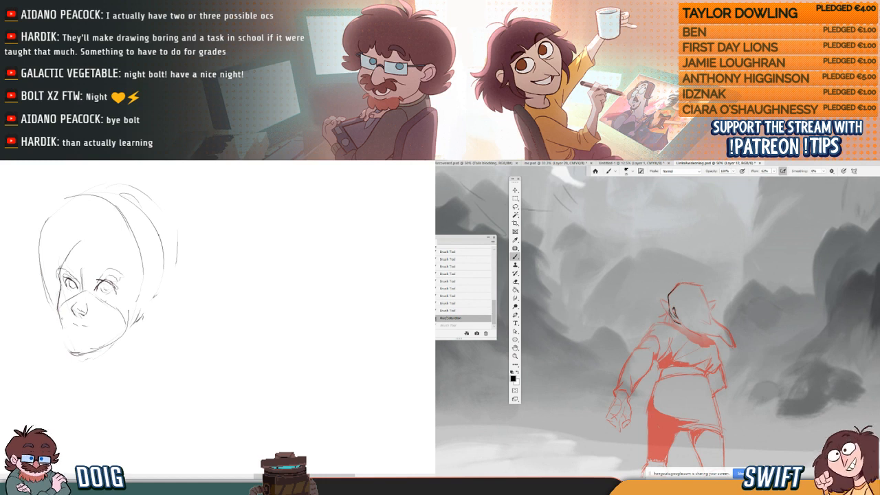
pyautogui.moveTo(64, 336); pyautogui.dragTo(71, 352)
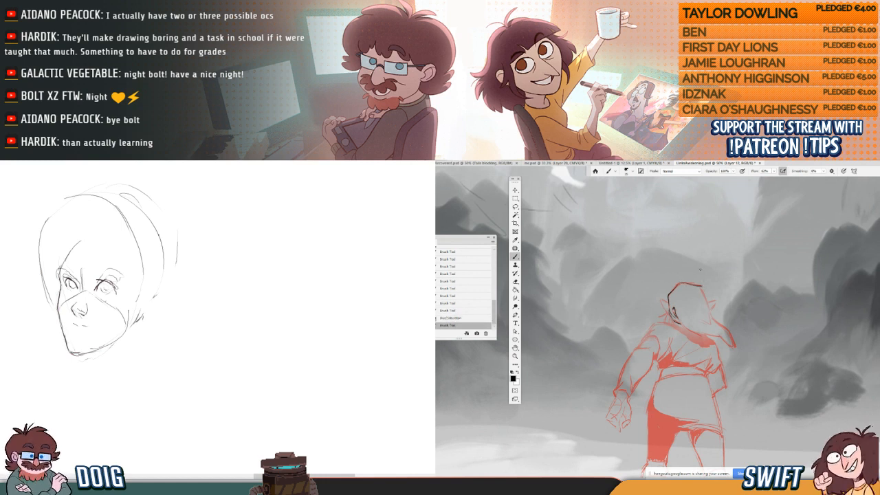
pyautogui.moveTo(91, 297); pyautogui.dragTo(99, 328)
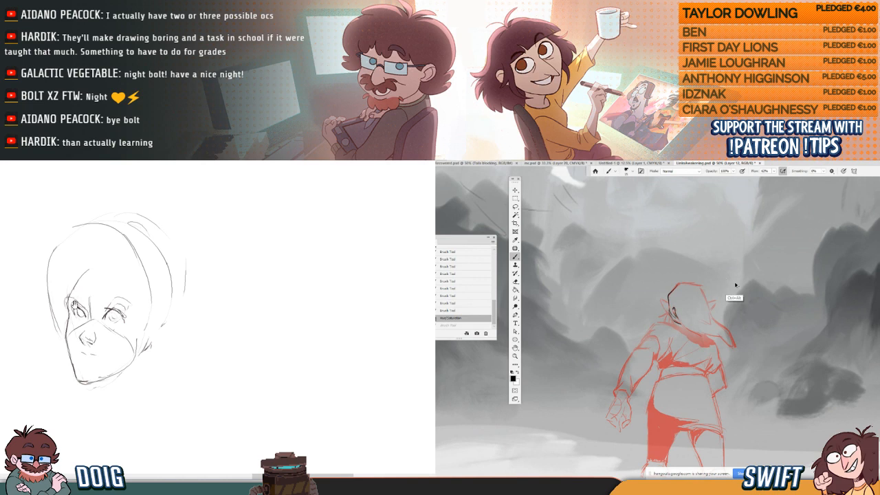
# - Ink the top and front edges of the figure's cap on a rotated canvas, and transform the head study's nose
pyautogui.press('r')
pyautogui.moveTo(742, 316)
pyautogui.mouseDown()
pyautogui.moveTo(733, 409)
pyautogui.moveTo(717, 411)
pyautogui.mouseUp()
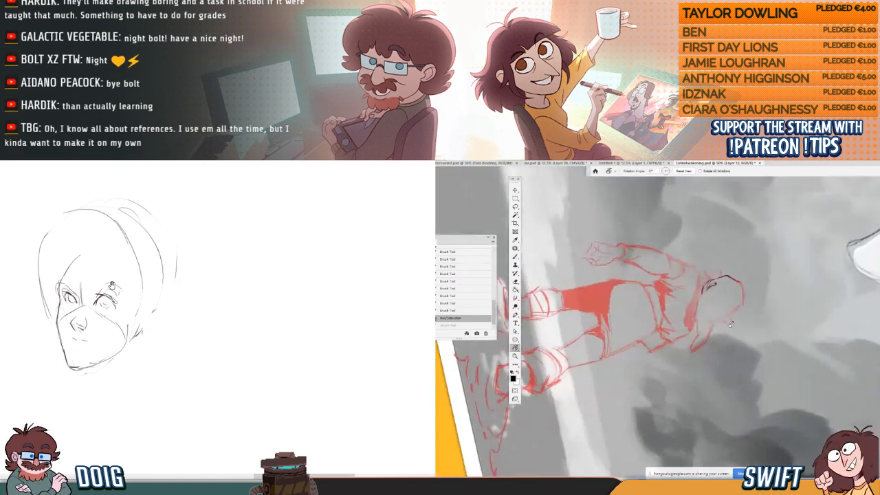
pyautogui.press('b')
pyautogui.moveTo(101, 302)
pyautogui.mouseDown()
pyautogui.moveTo(73, 302)
pyautogui.moveTo(68, 324)
pyautogui.moveTo(96, 315)
pyautogui.mouseUp()
pyautogui.hotkey('ctrl', 't')
pyautogui.click(741, 321)
pyautogui.press('r')
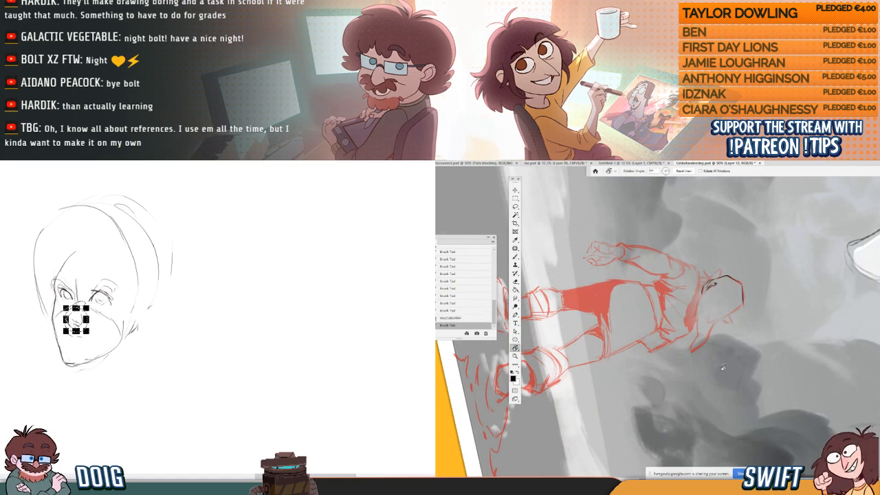
pyautogui.moveTo(741, 322); pyautogui.dragTo(759, 286)
pyautogui.press('Return')
pyautogui.press('b')
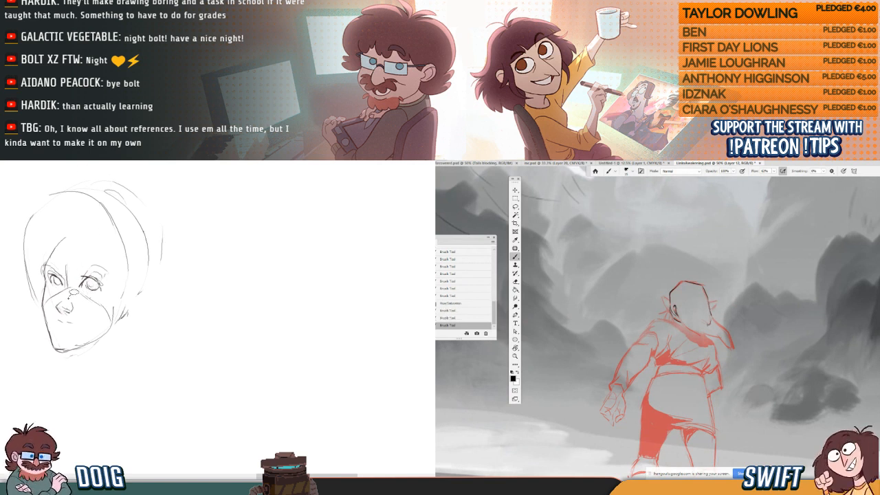
# - Select and transform the head study's nose and mouth one after the other, and clear the selection
pyautogui.moveTo(73, 294)
pyautogui.mouseDown()
pyautogui.moveTo(58, 302)
pyautogui.moveTo(83, 301)
pyautogui.moveTo(66, 300)
pyautogui.mouseUp()
pyautogui.hotkey('ctrl', 't')
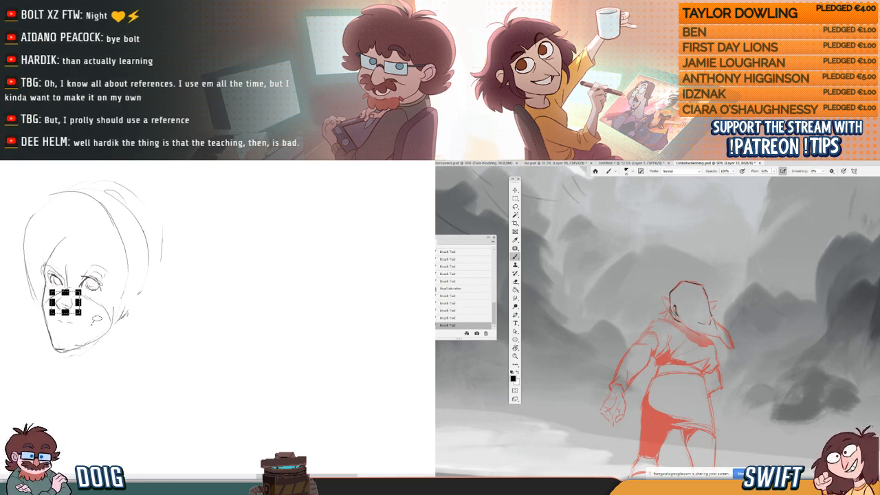
pyautogui.press('Return')
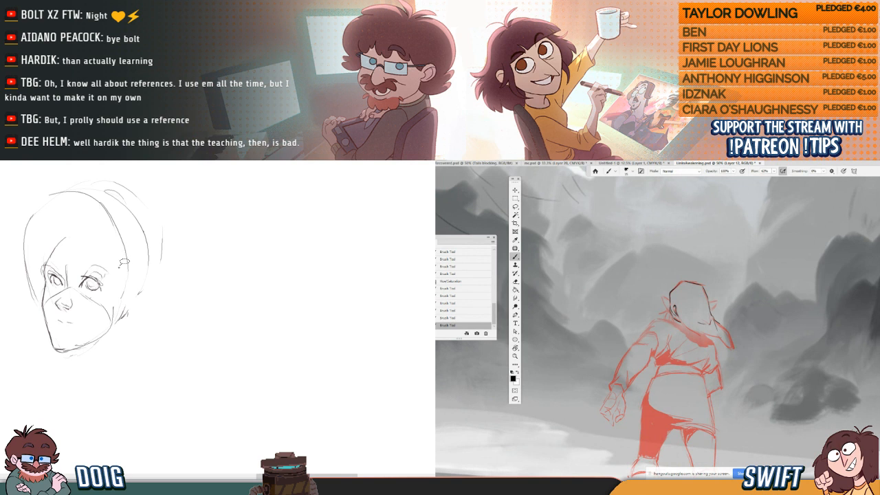
pyautogui.moveTo(100, 282)
pyautogui.mouseDown()
pyautogui.moveTo(66, 309)
pyautogui.moveTo(77, 312)
pyautogui.moveTo(69, 317)
pyautogui.mouseUp()
pyautogui.hotkey('ctrl', 't')
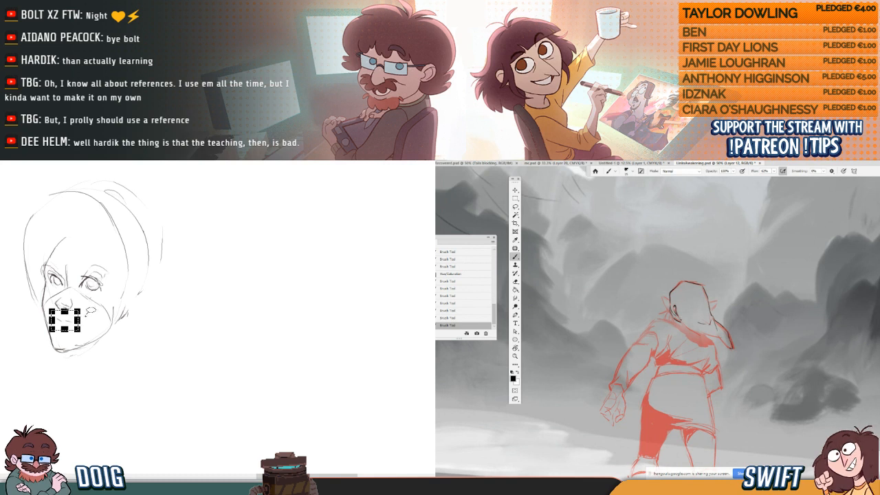
pyautogui.press('Return')
pyautogui.hotkey('ctrl', 'd')
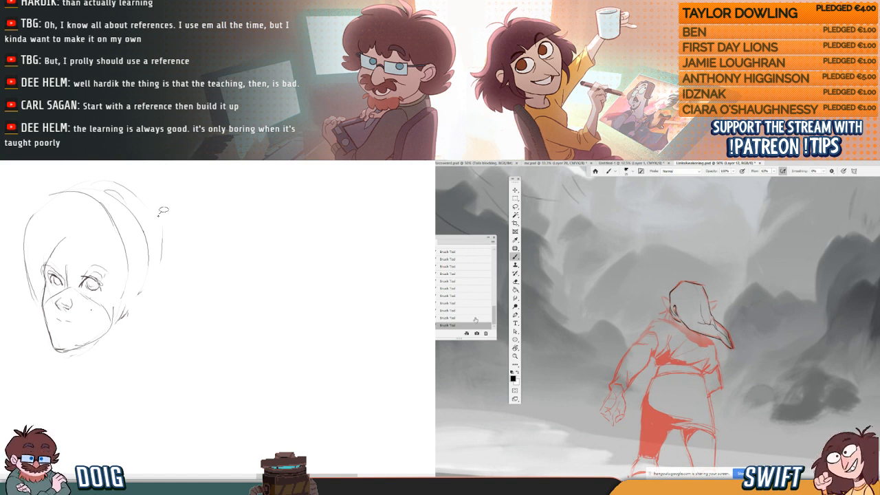
# - Undo the latest stroke on the figure's cap, ink strokes inside the cap, and darken the head study's brow and temple contour
pyautogui.hotkey('ctrl', 'z')
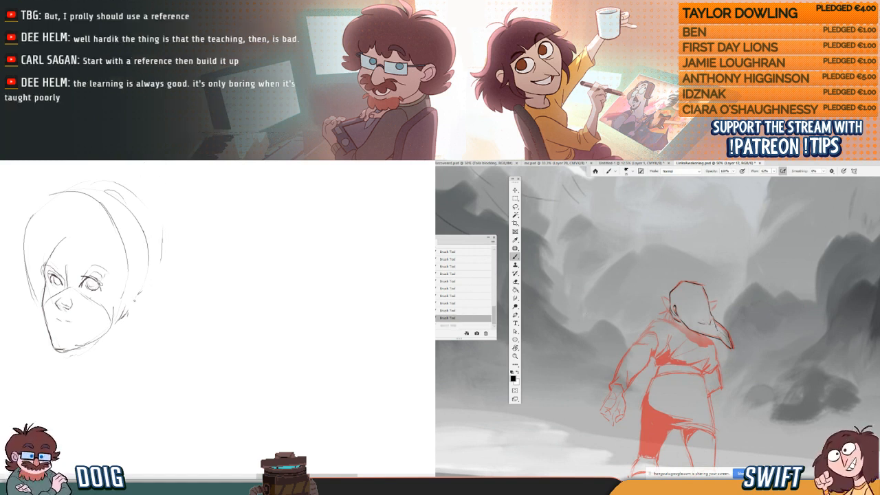
pyautogui.moveTo(711, 319); pyautogui.dragTo(716, 327)
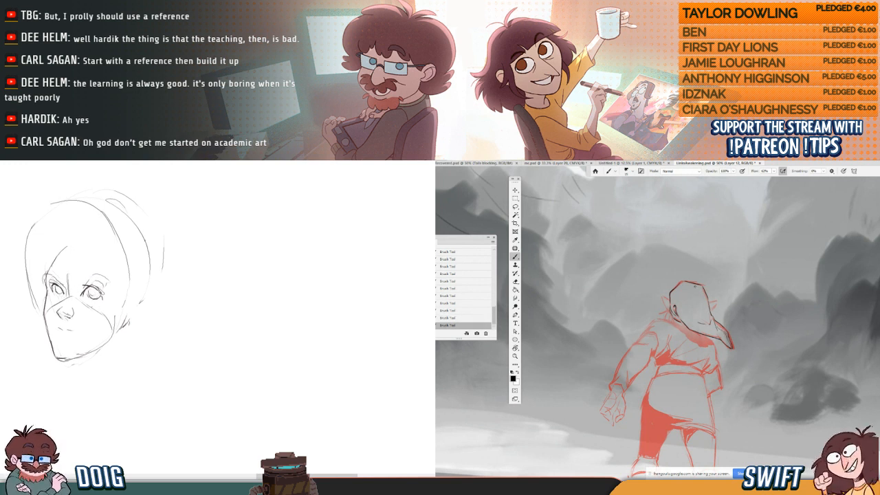
pyautogui.moveTo(92, 275)
pyautogui.mouseDown()
pyautogui.moveTo(92, 305)
pyautogui.moveTo(70, 308)
pyautogui.mouseUp()
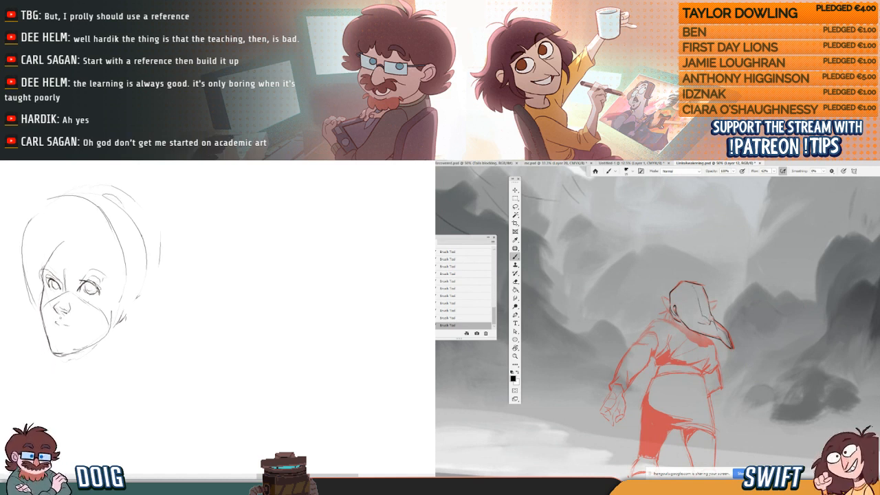
pyautogui.moveTo(78, 256)
pyautogui.mouseDown()
pyautogui.moveTo(77, 270)
pyautogui.moveTo(42, 301)
pyautogui.mouseUp()
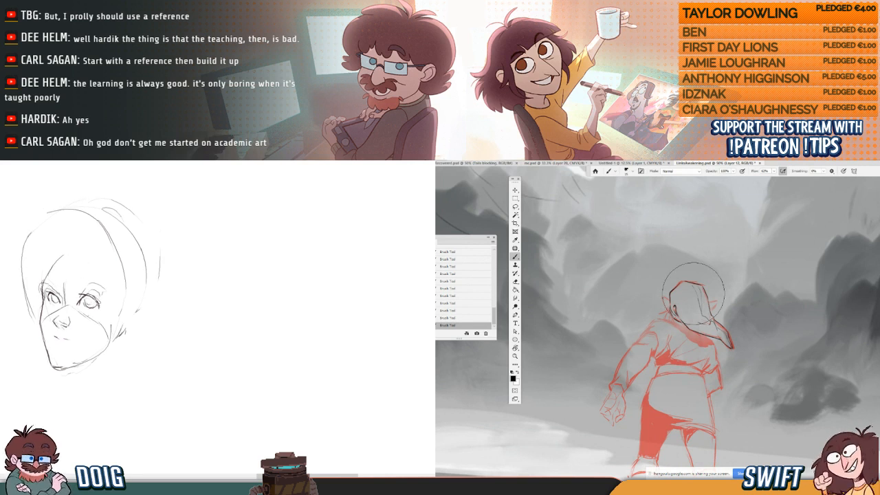
pyautogui.moveTo(62, 257); pyautogui.dragTo(44, 282)
pyautogui.moveTo(109, 257); pyautogui.dragTo(119, 232)
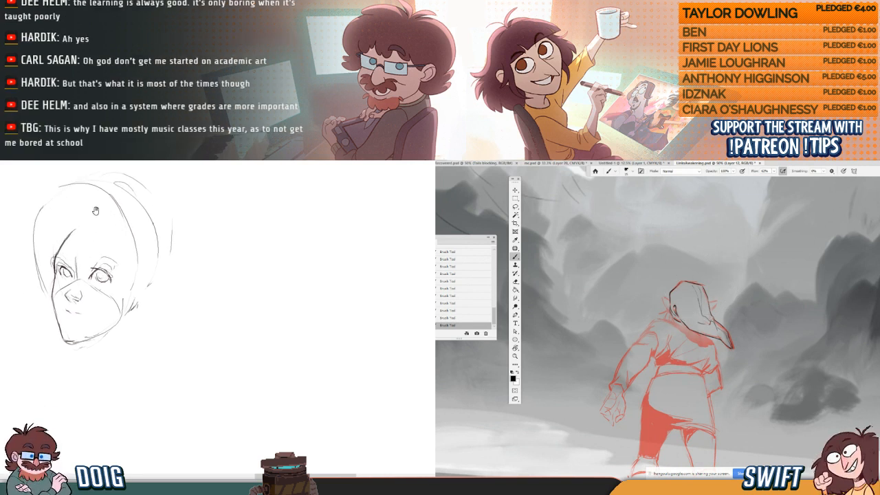
# - Step back and forth through the figure's latest cap strokes, and touch up the head study's cheek and chin
pyautogui.click(473, 311)
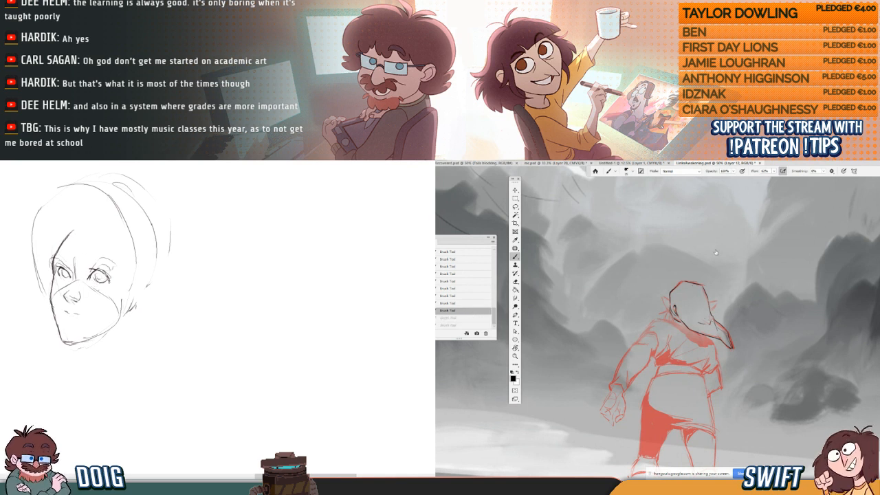
pyautogui.moveTo(104, 301)
pyautogui.mouseDown()
pyautogui.moveTo(102, 282)
pyautogui.moveTo(92, 303)
pyautogui.mouseUp()
pyautogui.hotkey('ctrl', 'shift', 'z')
pyautogui.hotkey('ctrl', 'shift', 'z')
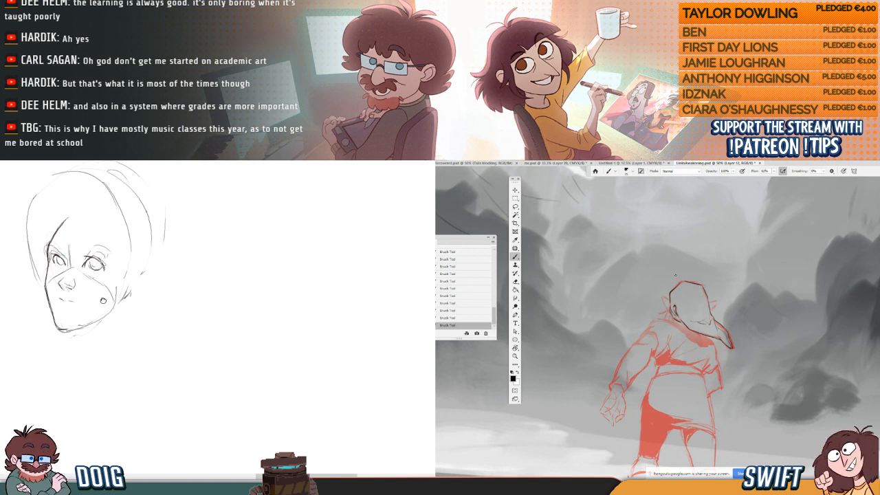
pyautogui.moveTo(67, 331); pyautogui.dragTo(70, 341)
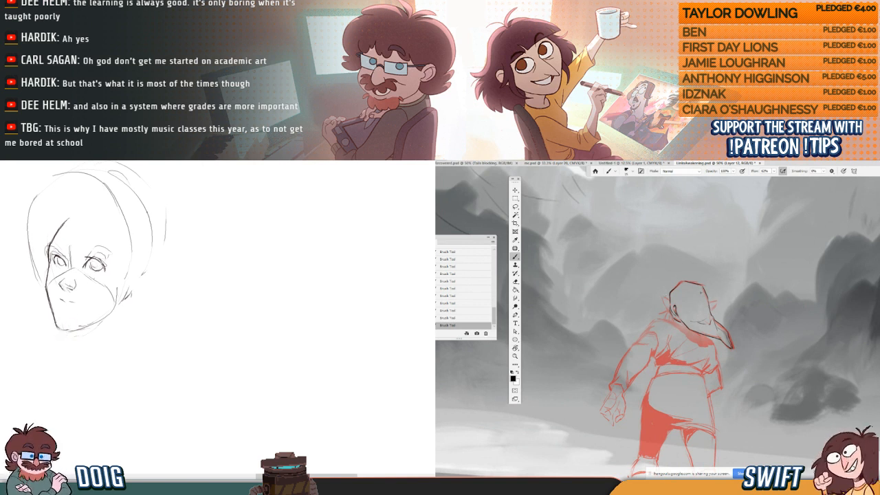
# - Flip the figure's canvas horizontally, ink the pointed ear on the brim side, and sketch the head study's hairline corner
pyautogui.press('r')
pyautogui.moveTo(710, 326)
pyautogui.mouseDown()
pyautogui.moveTo(727, 330)
pyautogui.moveTo(719, 341)
pyautogui.mouseUp()
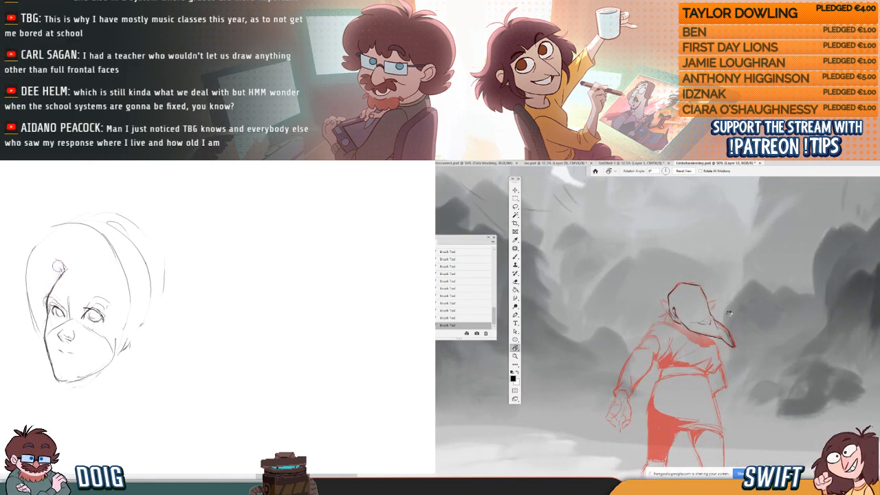
pyautogui.moveTo(59, 266); pyautogui.dragTo(56, 279)
pyautogui.hotkey('ctrl', 'shift', 'h')
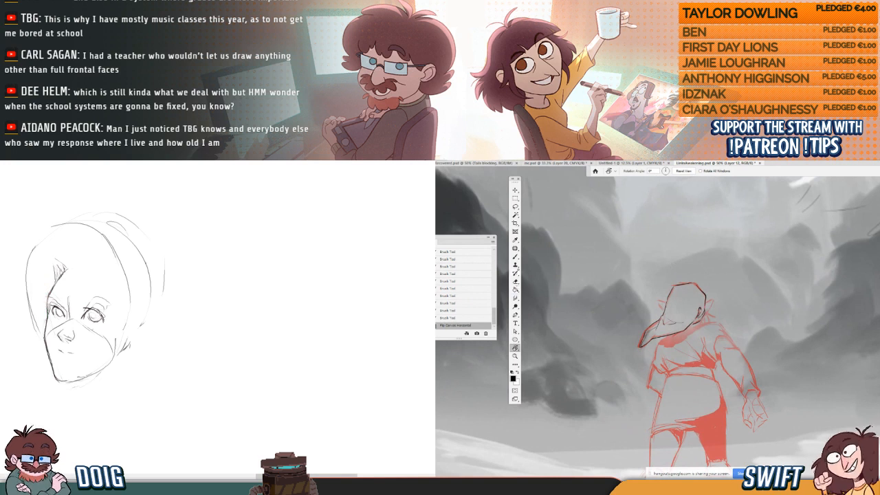
pyautogui.press('b')
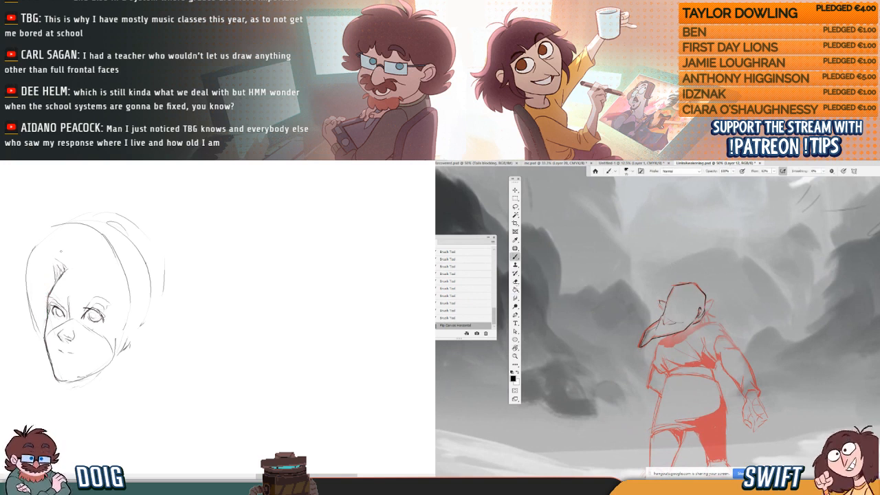
pyautogui.moveTo(674, 286); pyautogui.dragTo(669, 312)
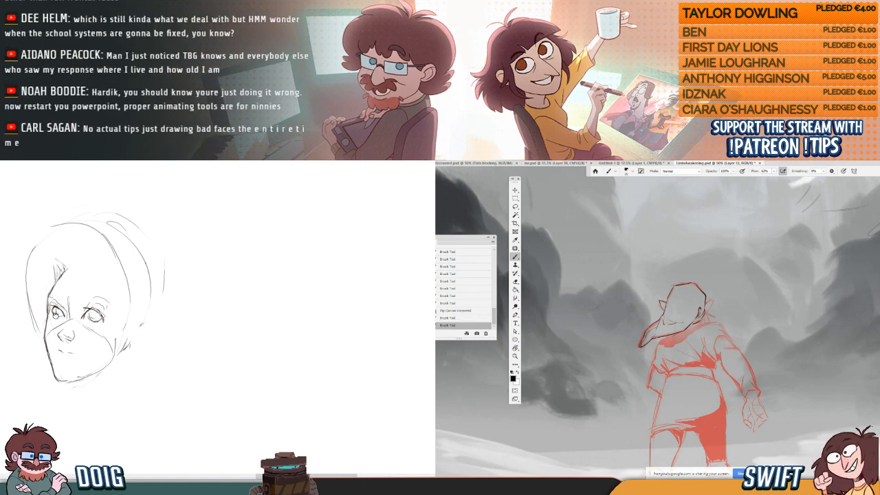
pyautogui.moveTo(59, 318)
pyautogui.mouseDown()
pyautogui.moveTo(53, 311)
pyautogui.moveTo(42, 360)
pyautogui.mouseUp()
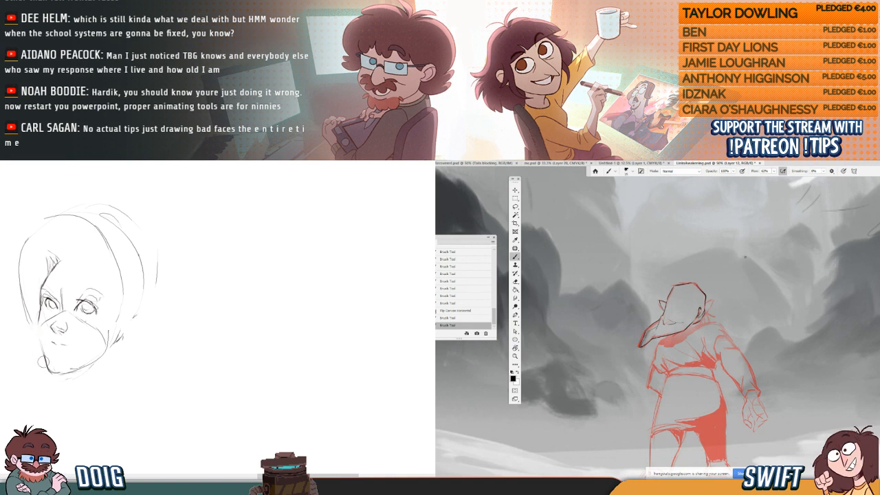
# - Ink and redraw the upper edge of the figure's pointed ear behind the cap, and reinforce the head study's side contour
pyautogui.moveTo(704, 307); pyautogui.dragTo(712, 299)
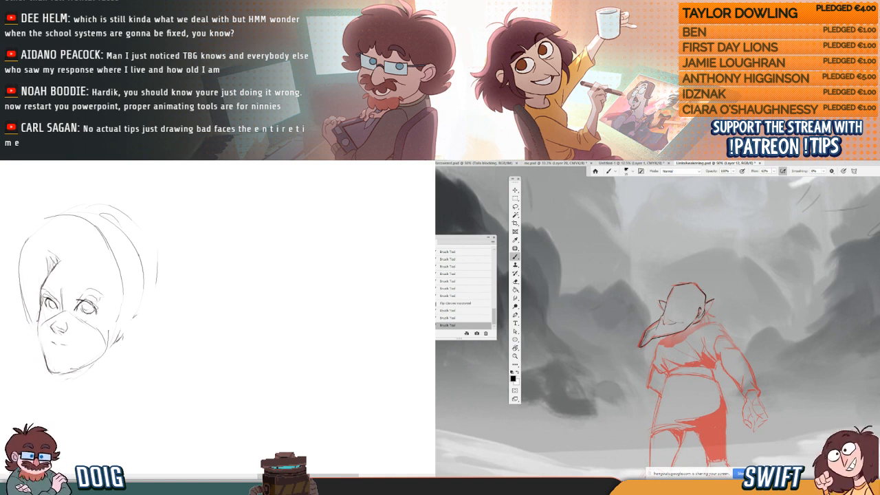
pyautogui.moveTo(37, 320); pyautogui.dragTo(42, 349)
pyautogui.moveTo(78, 303)
pyautogui.mouseDown()
pyautogui.moveTo(51, 309)
pyautogui.moveTo(74, 275)
pyautogui.moveTo(66, 296)
pyautogui.mouseUp()
pyautogui.click(474, 317)
pyautogui.click(476, 312)
pyautogui.moveTo(38, 270); pyautogui.dragTo(48, 279)
pyautogui.moveTo(706, 303); pyautogui.dragTo(714, 298)
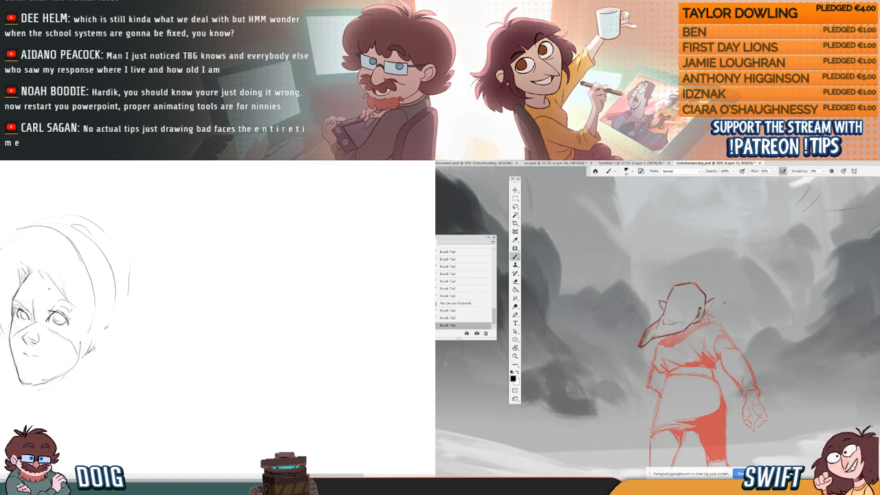
# - Undo the stray stroke at the rear ear's tip, ink the ear's lower edge, and firm up the head study's jawline
pyautogui.moveTo(57, 311); pyautogui.dragTo(51, 288)
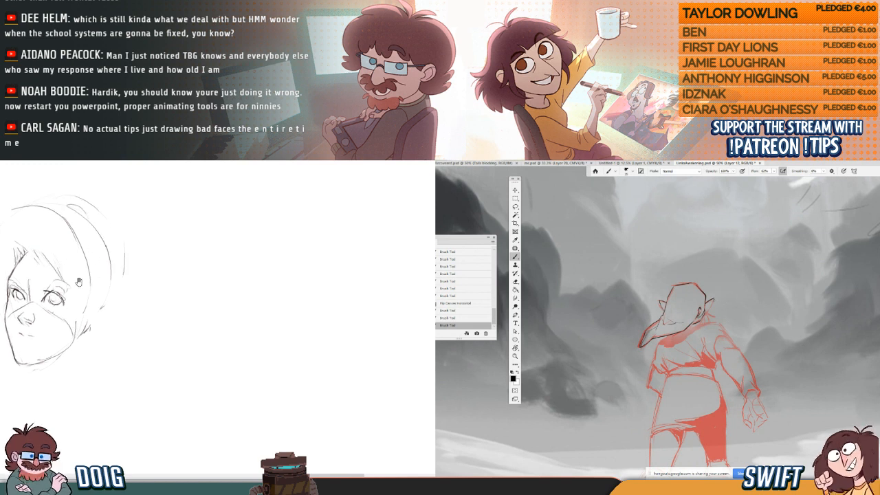
pyautogui.moveTo(719, 296); pyautogui.dragTo(720, 298)
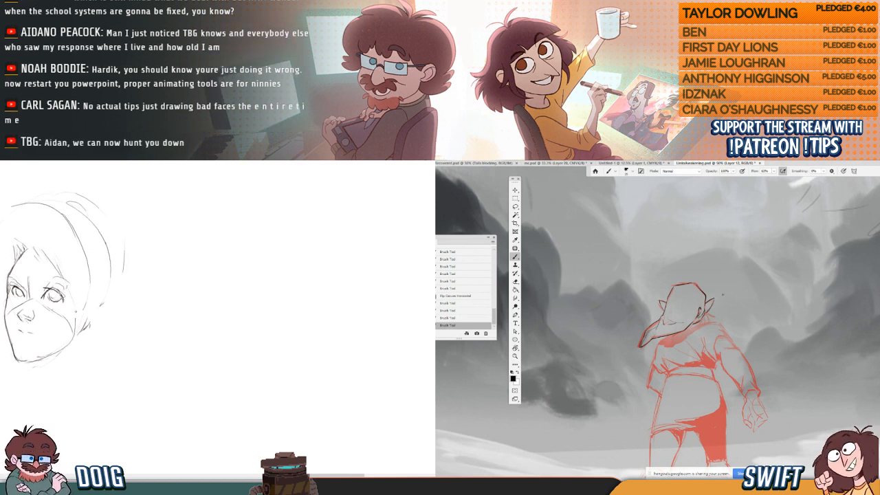
pyautogui.hotkey('ctrl', 'z')
pyautogui.moveTo(39, 365); pyautogui.dragTo(50, 342)
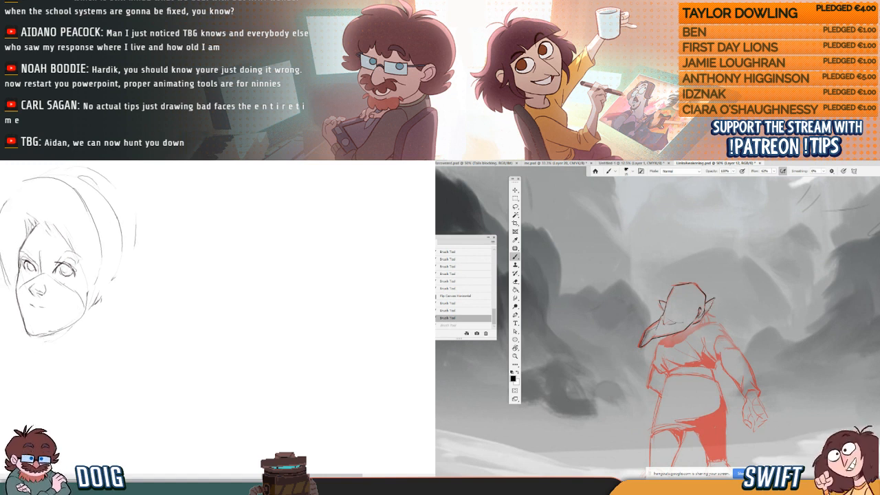
pyautogui.moveTo(714, 300); pyautogui.dragTo(707, 312)
pyautogui.moveTo(44, 335); pyautogui.dragTo(65, 326)
pyautogui.moveTo(708, 307); pyautogui.dragTo(701, 315)
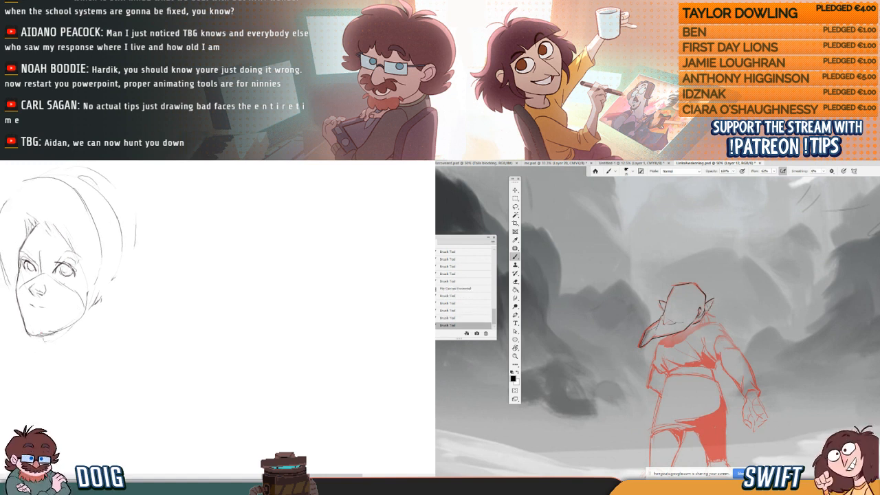
# - Sketch the head study's neck below the jaw, and undo the latest strokes at the base of the figure's rear ear
pyautogui.moveTo(43, 336); pyautogui.dragTo(56, 367)
pyautogui.click(463, 318)
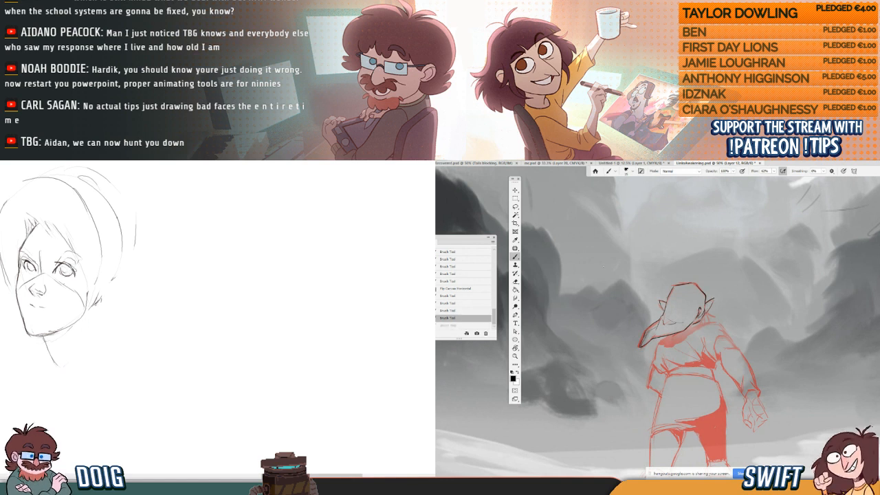
pyautogui.moveTo(705, 306); pyautogui.dragTo(699, 316)
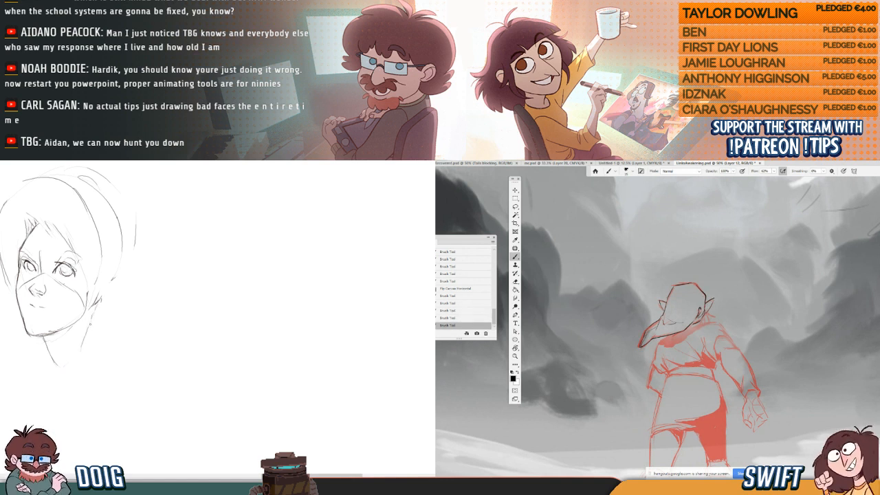
pyautogui.hotkey('ctrl', 'z')
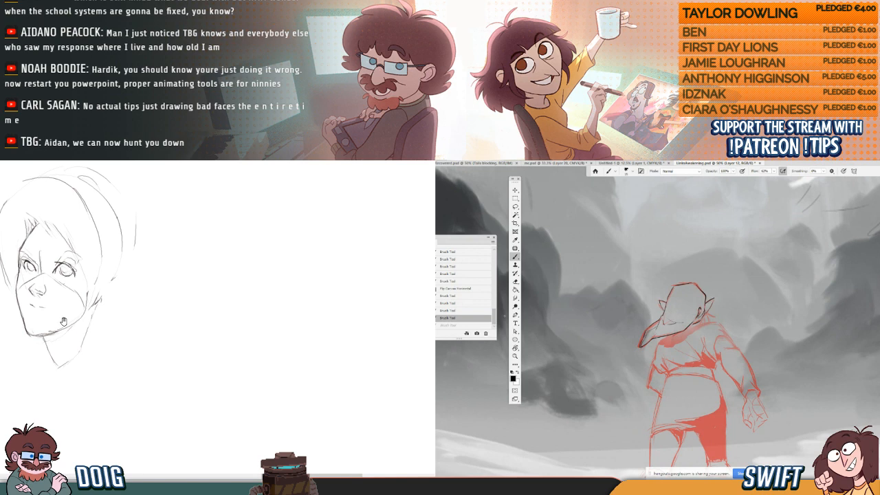
pyautogui.moveTo(63, 321)
pyautogui.mouseDown()
pyautogui.moveTo(76, 334)
pyautogui.moveTo(87, 303)
pyautogui.mouseUp()
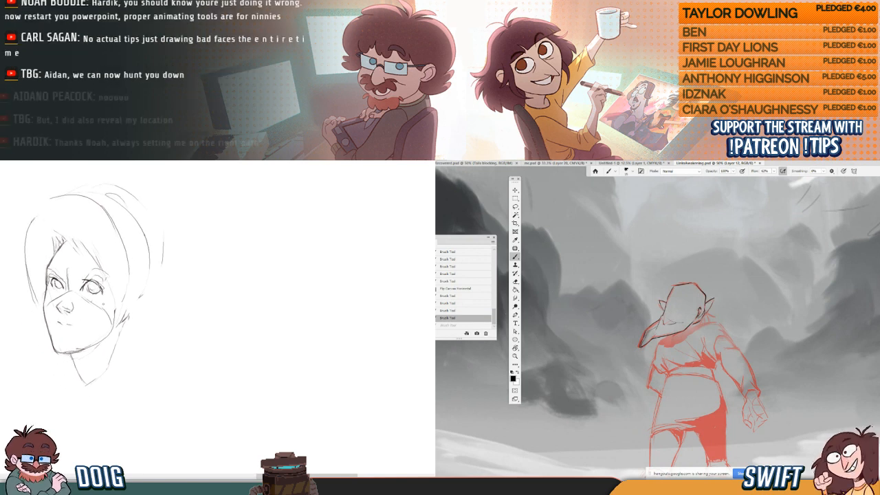
# - Strengthen the front line of the head study's neck, and add short ink strokes beneath the figure's rear ear
pyautogui.moveTo(80, 341); pyautogui.dragTo(76, 373)
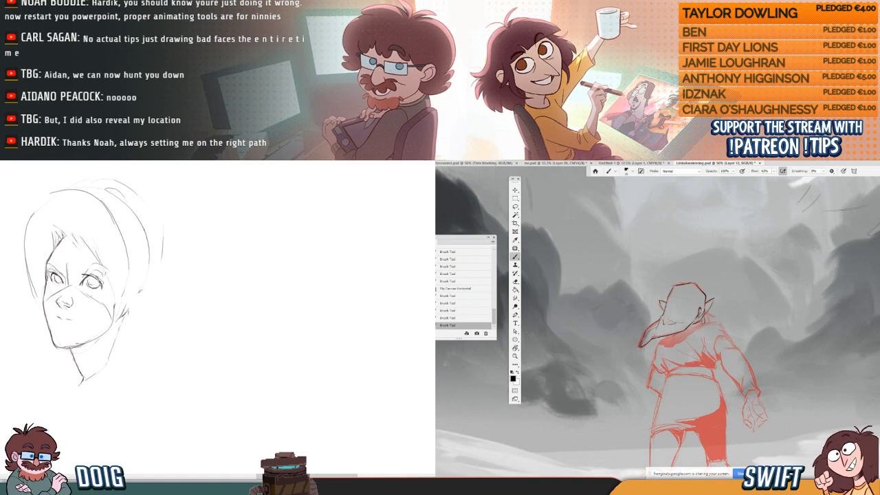
pyautogui.moveTo(71, 330)
pyautogui.mouseDown()
pyautogui.moveTo(64, 294)
pyautogui.moveTo(81, 365)
pyautogui.mouseUp()
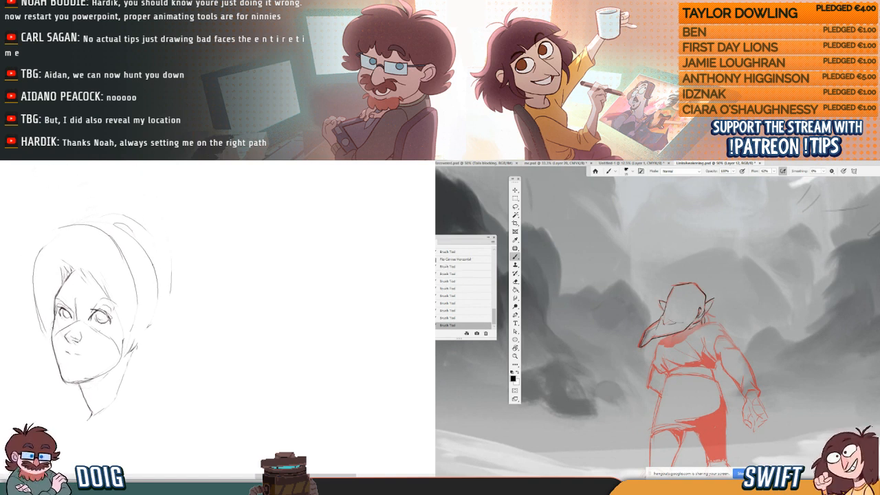
pyautogui.moveTo(77, 333); pyautogui.dragTo(64, 337)
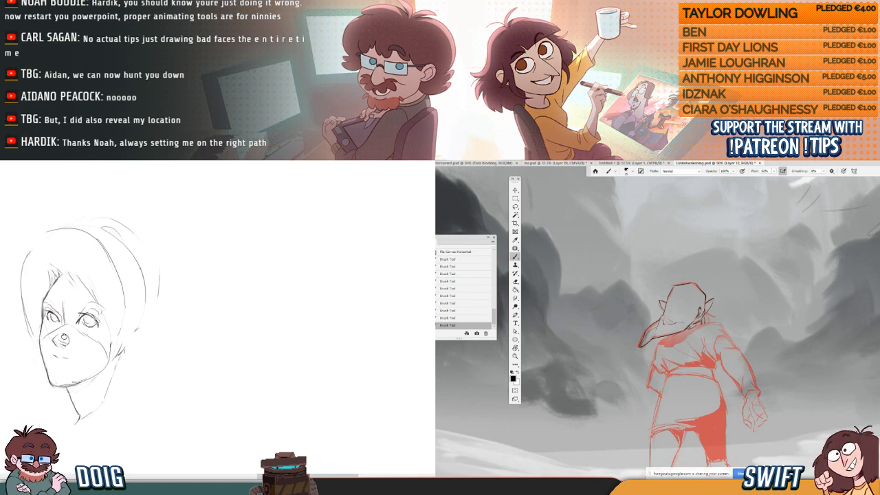
pyautogui.click(465, 317)
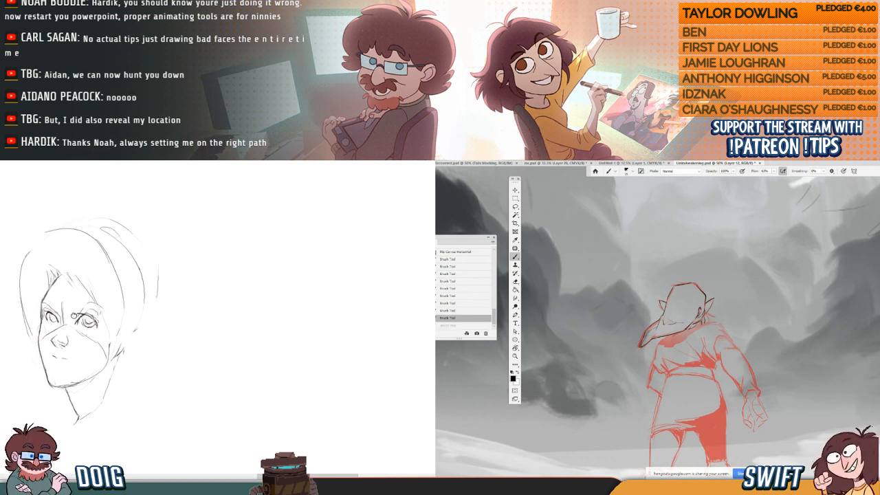
pyautogui.hotkey('ctrl', 'shift', 'z')
# - Sketch the brow lines around the head study's far eye, and ink a short stroke beneath the figure's rear ear
pyautogui.moveTo(58, 306); pyautogui.dragTo(56, 299)
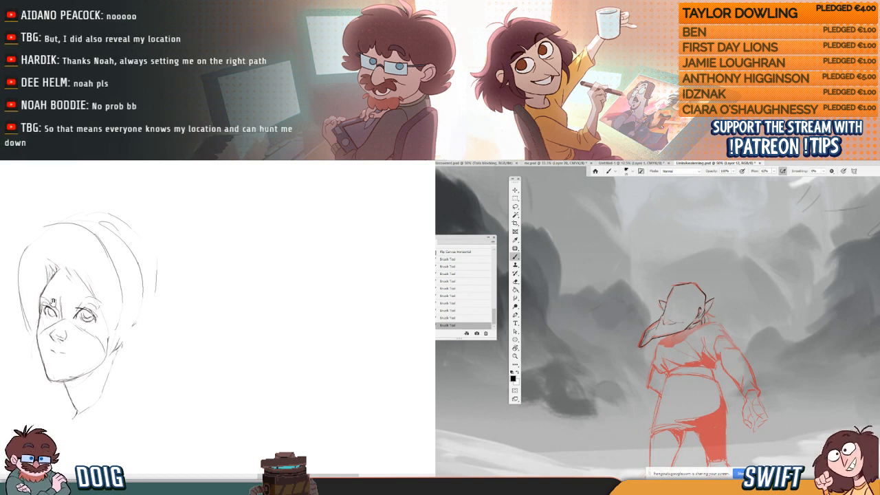
pyautogui.moveTo(700, 310); pyautogui.dragTo(702, 322)
pyautogui.moveTo(49, 314); pyautogui.dragTo(54, 301)
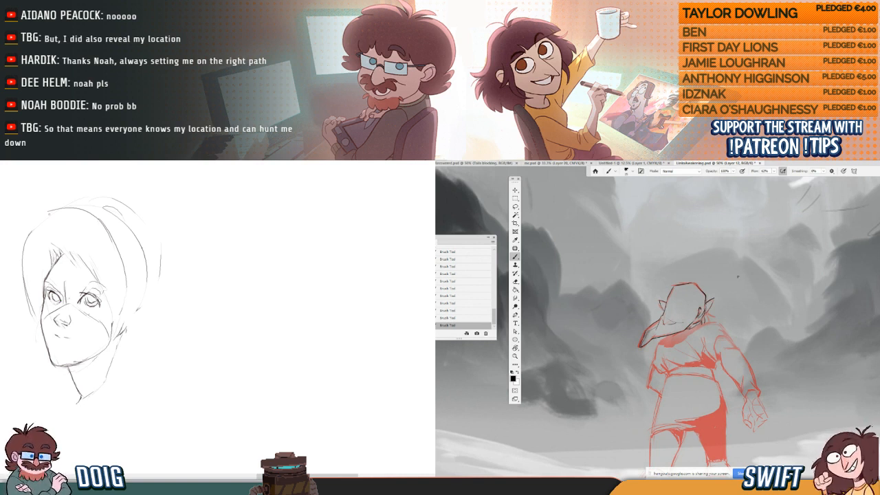
pyautogui.hotkey('ctrl', '+')
pyautogui.hotkey('ctrl', '+')
pyautogui.hotkey('ctrl', '+')
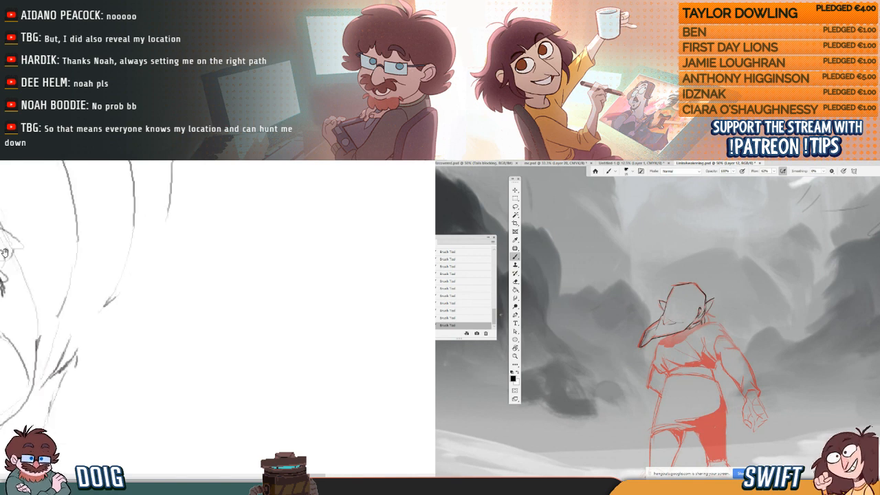
# - Darken the upper lid of the head study's near eye, and undo the retried ink stroke beneath the figure's rear ear
pyautogui.hotkey('ctrl', 'z')
pyautogui.moveTo(6, 253); pyautogui.dragTo(142, 263)
pyautogui.moveTo(14, 294); pyautogui.dragTo(22, 296)
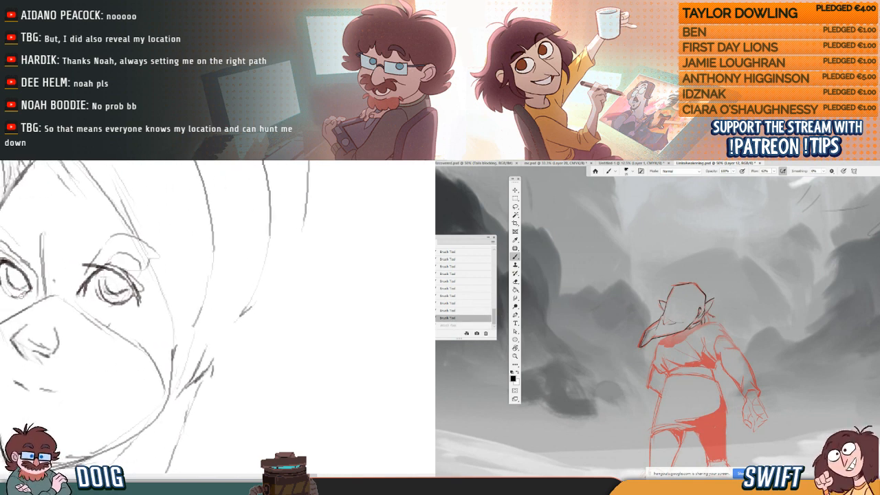
pyautogui.moveTo(79, 282); pyautogui.dragTo(80, 268)
pyautogui.moveTo(706, 309); pyautogui.dragTo(713, 318)
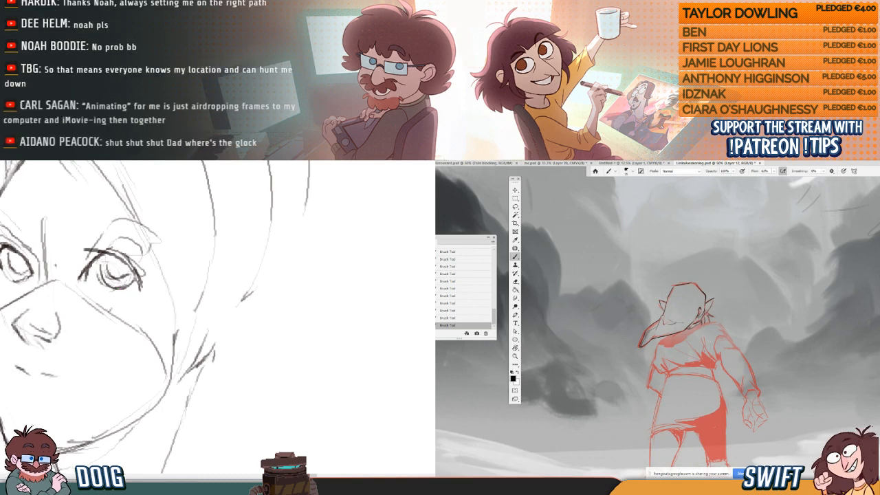
pyautogui.moveTo(93, 295); pyautogui.dragTo(105, 276)
pyautogui.hotkey('ctrl', 'z')
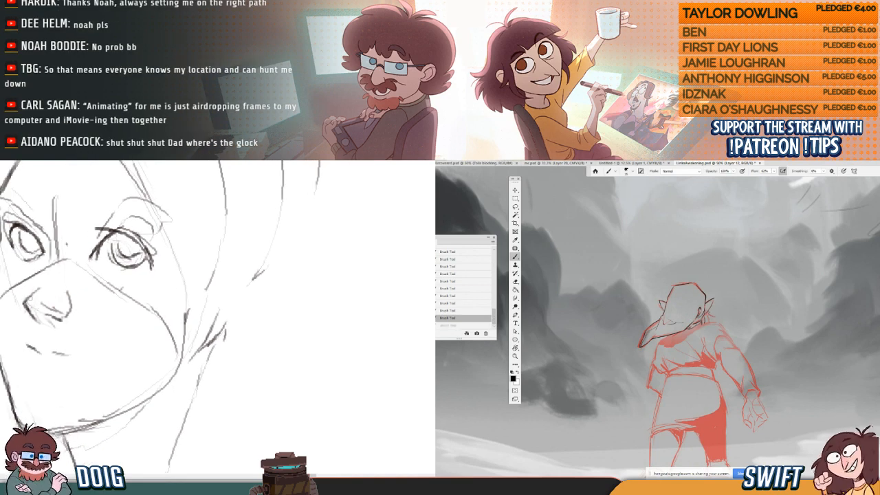
# - Firm up the head study's nose and mouth lines, and undo the latest ink stroke beneath the figure's rear ear
pyautogui.moveTo(25, 307); pyautogui.dragTo(36, 319)
pyautogui.moveTo(32, 338)
pyautogui.mouseDown()
pyautogui.moveTo(29, 317)
pyautogui.moveTo(45, 344)
pyautogui.mouseUp()
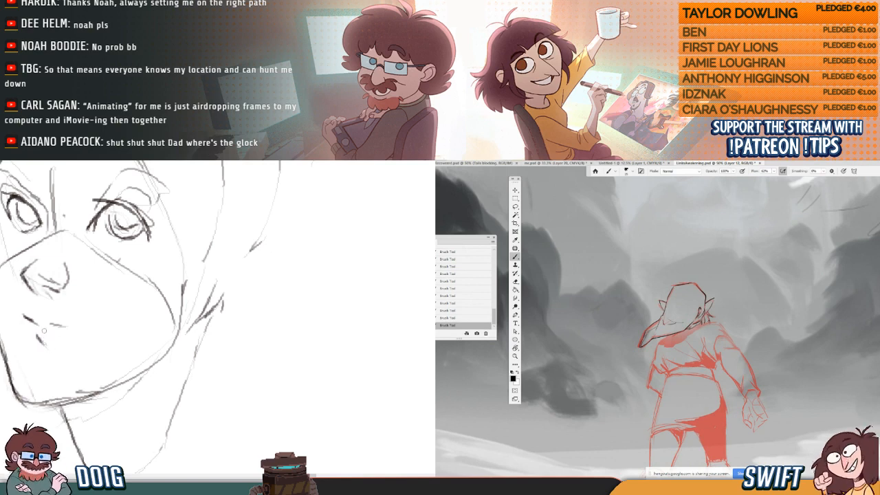
pyautogui.click(479, 319)
pyautogui.hotkey('ctrl', '-')
pyautogui.hotkey('ctrl', '-')
pyautogui.hotkey('ctrl', '-')
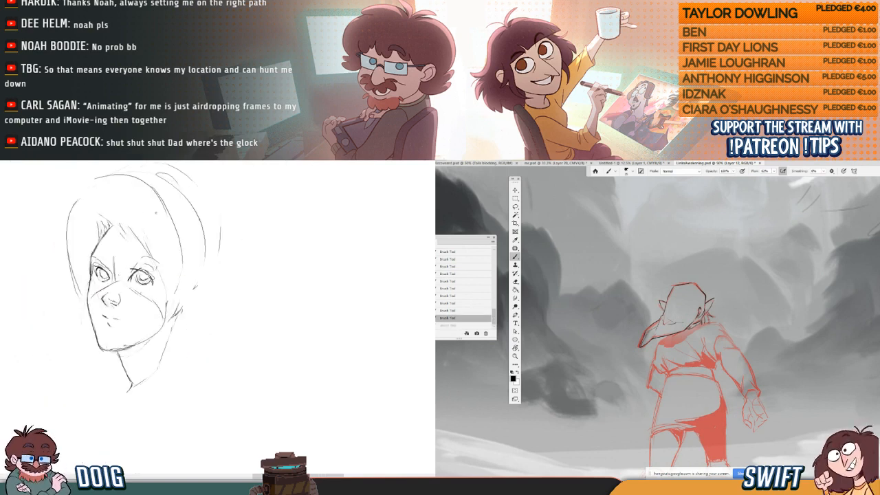
# - Rework the line on the head study's far cheek, and add short ink strokes at the base of the figure's rear ear
pyautogui.moveTo(706, 307); pyautogui.dragTo(715, 318)
pyautogui.hotkey('ctrl', '+')
pyautogui.moveTo(134, 231); pyautogui.dragTo(117, 316)
pyautogui.hotkey('ctrl', 'z')
pyautogui.moveTo(78, 310); pyautogui.dragTo(57, 331)
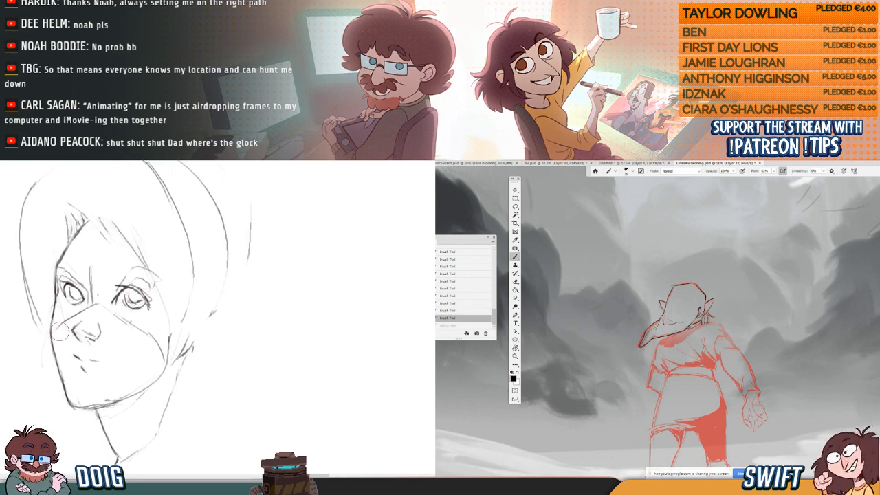
pyautogui.moveTo(713, 300); pyautogui.dragTo(706, 310)
# - Redraw the curved line from the head study's far cheek to the nose bridge, and step back and restore the figure's latest brush strokes
pyautogui.moveTo(57, 331); pyautogui.dragTo(88, 305)
pyautogui.moveTo(54, 338)
pyautogui.mouseDown()
pyautogui.moveTo(66, 318)
pyautogui.moveTo(127, 302)
pyautogui.moveTo(114, 311)
pyautogui.mouseUp()
pyautogui.hotkey('ctrl', 'z')
pyautogui.click(477, 309)
pyautogui.click(478, 305)
pyautogui.click(477, 298)
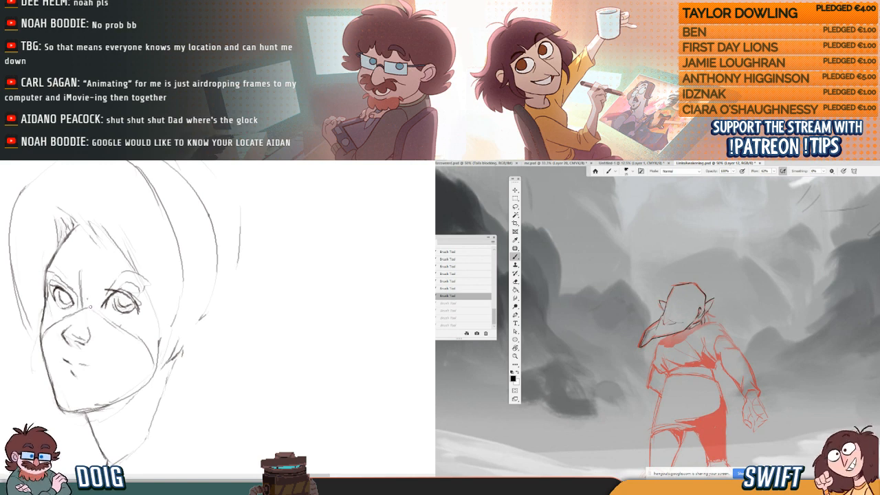
pyautogui.click(477, 325)
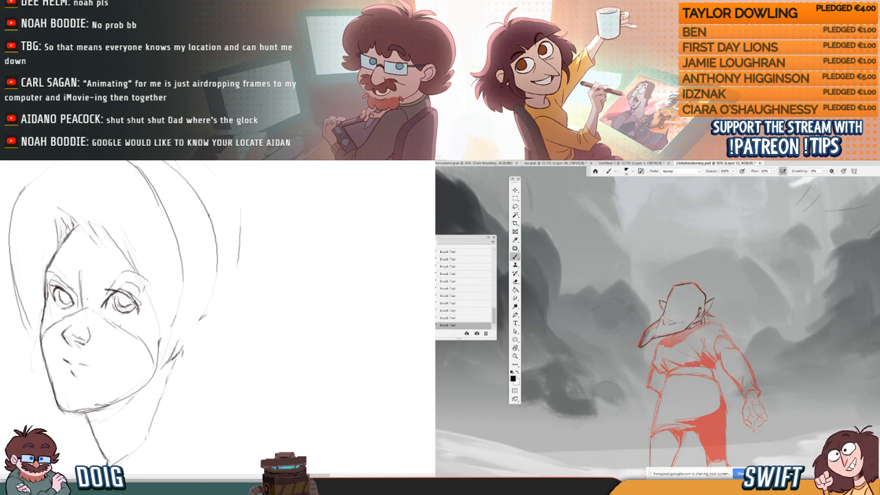
# - Compare the figure's rear ear with and without its latest ink strokes
pyautogui.moveTo(112, 303); pyautogui.dragTo(109, 304)
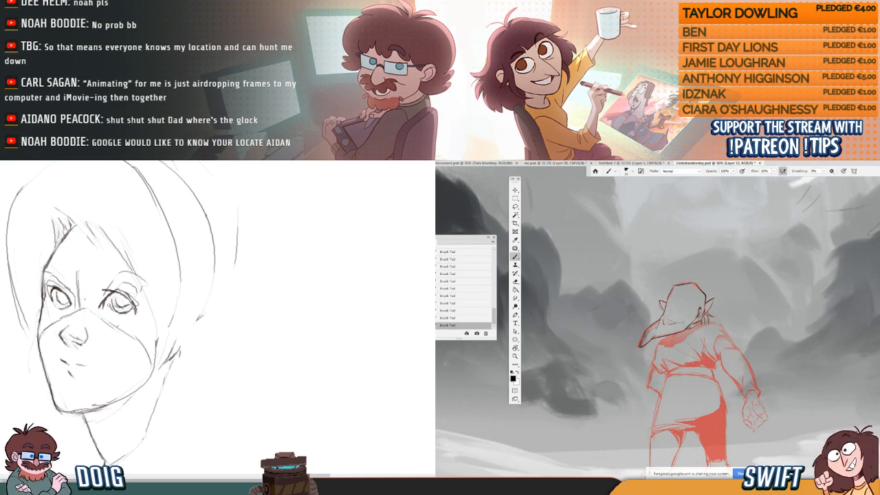
pyautogui.click(467, 317)
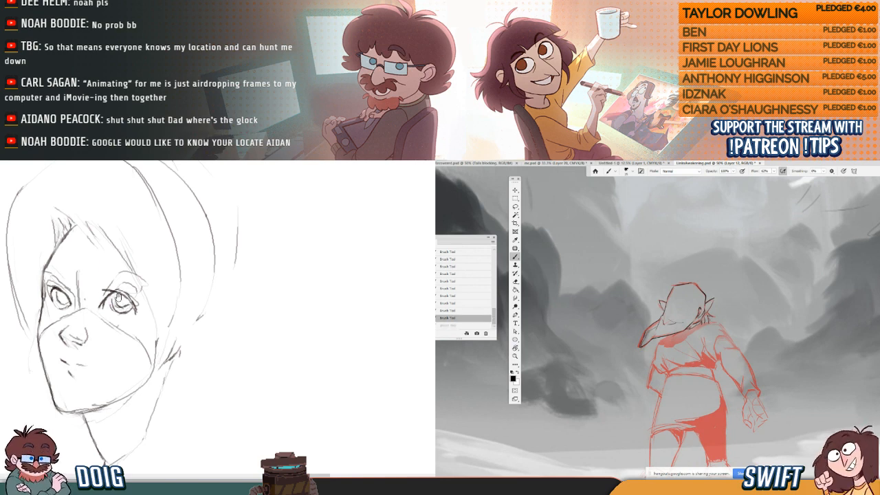
pyautogui.hotkey('ctrl', 'shift', 'z')
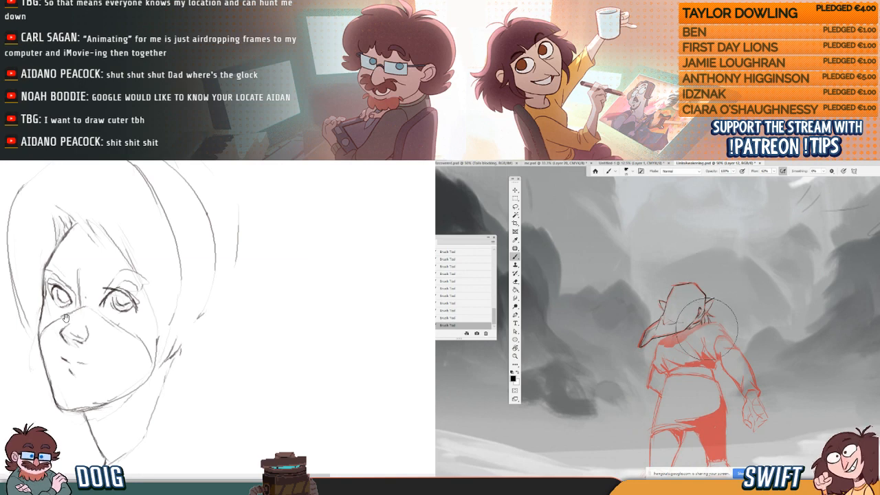
pyautogui.moveTo(66, 318); pyautogui.dragTo(76, 303)
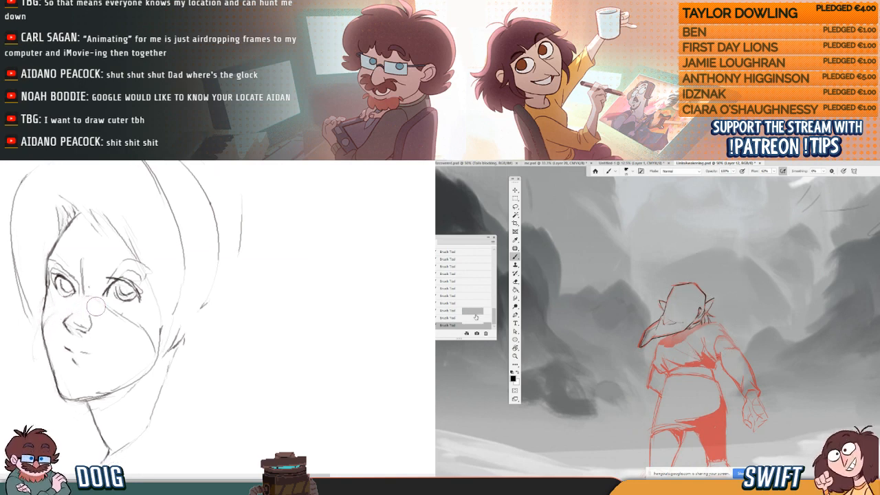
pyautogui.click(468, 310)
pyautogui.hotkey('ctrl', 'shift', 'z')
pyautogui.hotkey('ctrl', 'shift', 'z')
# - Lighten the curved line across the head study's cheeks, and lightly resketch its section beside the nose
pyautogui.moveTo(123, 320)
pyautogui.mouseDown()
pyautogui.moveTo(129, 330)
pyautogui.moveTo(124, 312)
pyautogui.mouseUp()
pyautogui.press('b')
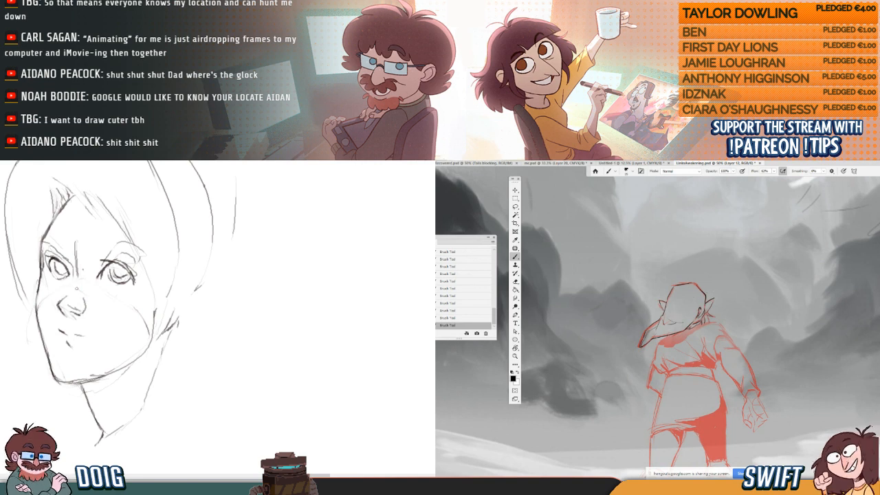
pyautogui.moveTo(67, 295); pyautogui.dragTo(55, 298)
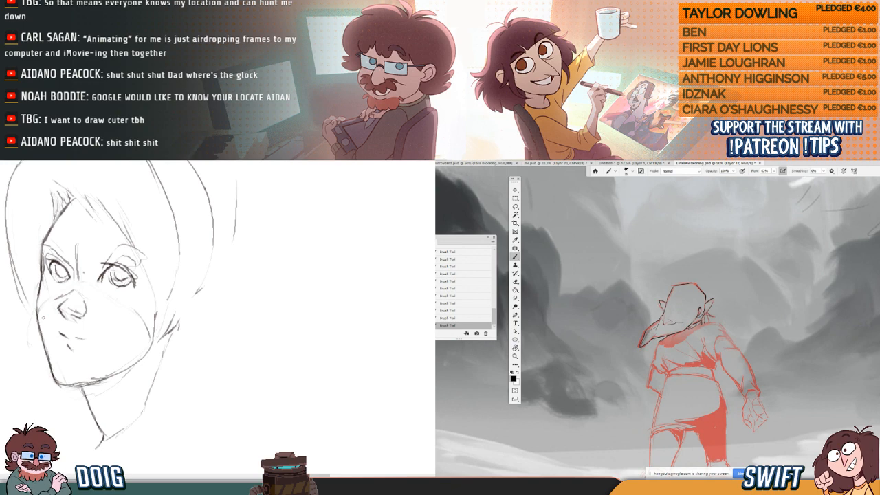
pyautogui.click(479, 318)
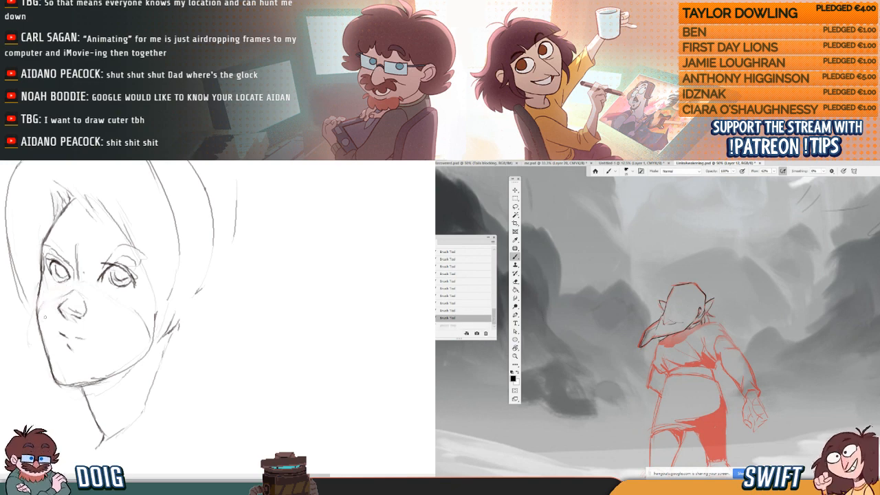
pyautogui.click(479, 325)
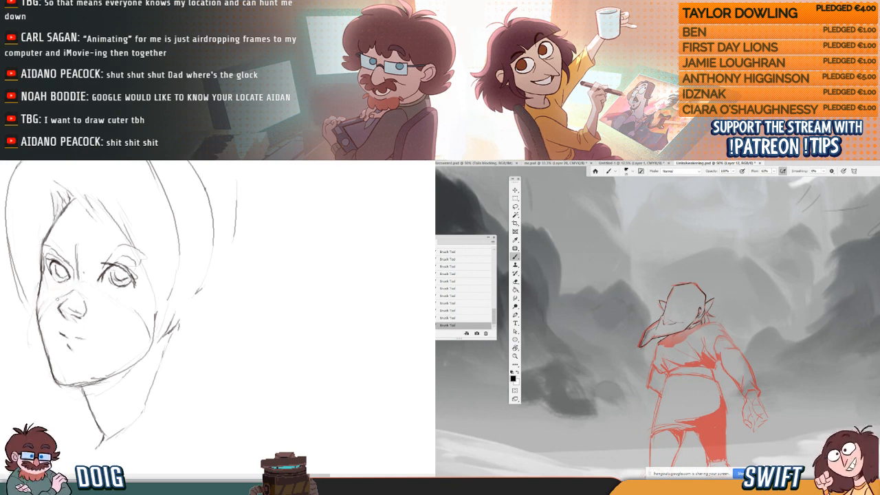
# - Redraw the curved line over the head study's nose and near cheek towards the jaw, and ink the figure's shoulder edge below the cap brim
pyautogui.moveTo(41, 315); pyautogui.dragTo(62, 297)
pyautogui.moveTo(125, 295)
pyautogui.mouseDown()
pyautogui.moveTo(59, 308)
pyautogui.moveTo(95, 336)
pyautogui.moveTo(88, 327)
pyautogui.moveTo(97, 323)
pyautogui.moveTo(77, 318)
pyautogui.moveTo(93, 334)
pyautogui.mouseUp()
pyautogui.click(483, 317)
pyautogui.press('e')
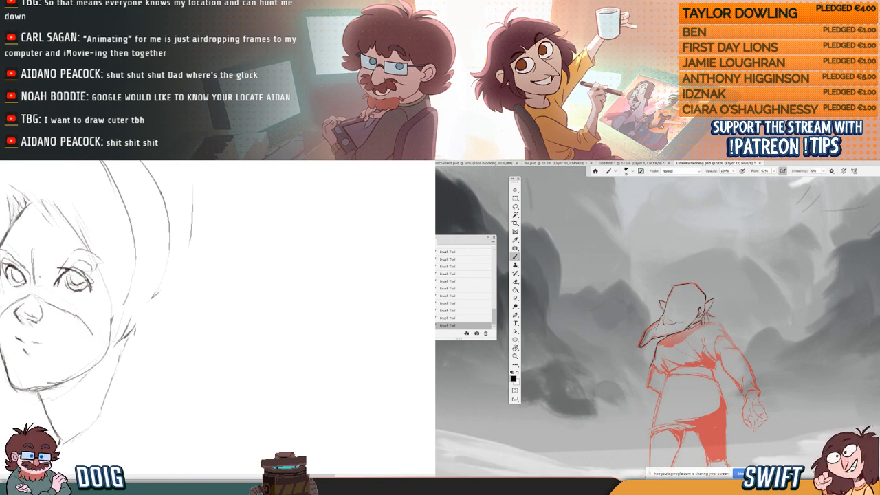
pyautogui.hotkey('ctrl', 'z')
pyautogui.moveTo(61, 310); pyautogui.dragTo(85, 331)
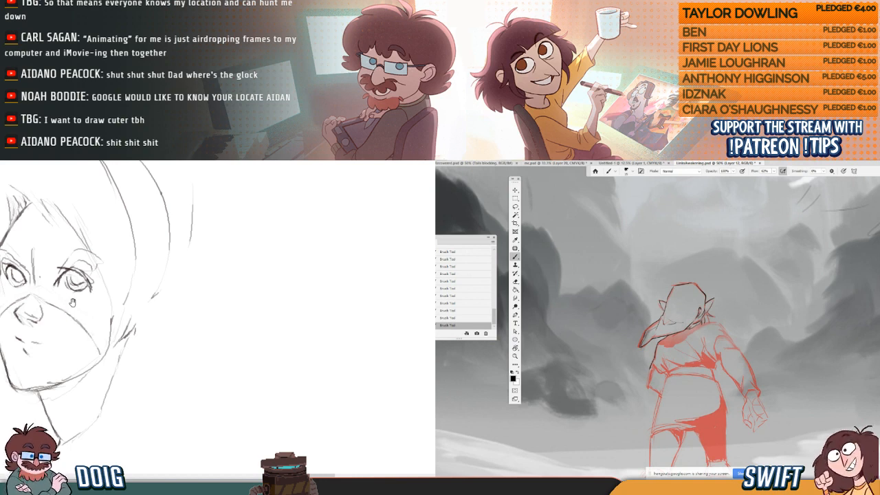
pyautogui.moveTo(47, 245)
pyautogui.mouseDown()
pyautogui.moveTo(86, 303)
pyautogui.moveTo(62, 295)
pyautogui.moveTo(69, 289)
pyautogui.moveTo(102, 315)
pyautogui.mouseUp()
# - Fill the irises of both head study eyes dark, and revert the latest erasing on the figure
pyautogui.moveTo(674, 395)
pyautogui.mouseDown()
pyautogui.moveTo(656, 405)
pyautogui.moveTo(659, 399)
pyautogui.mouseUp()
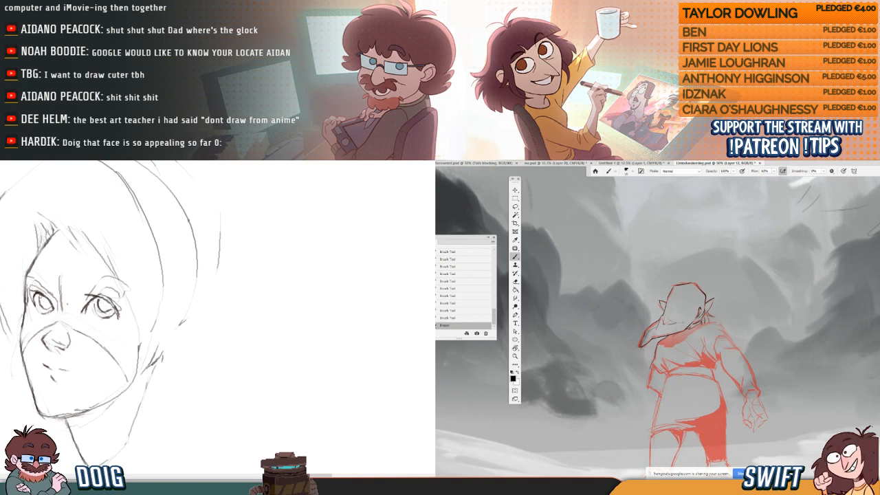
pyautogui.click(468, 310)
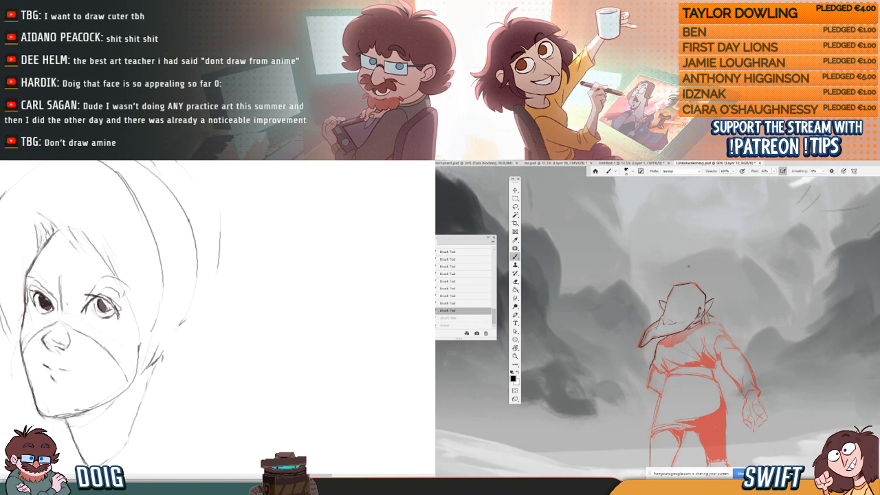
pyautogui.moveTo(99, 310)
pyautogui.mouseDown()
pyautogui.moveTo(114, 306)
pyautogui.moveTo(105, 289)
pyautogui.mouseUp()
pyautogui.moveTo(51, 311)
pyautogui.mouseDown()
pyautogui.moveTo(73, 323)
pyautogui.moveTo(77, 296)
pyautogui.moveTo(84, 318)
pyautogui.moveTo(63, 343)
pyautogui.mouseUp()
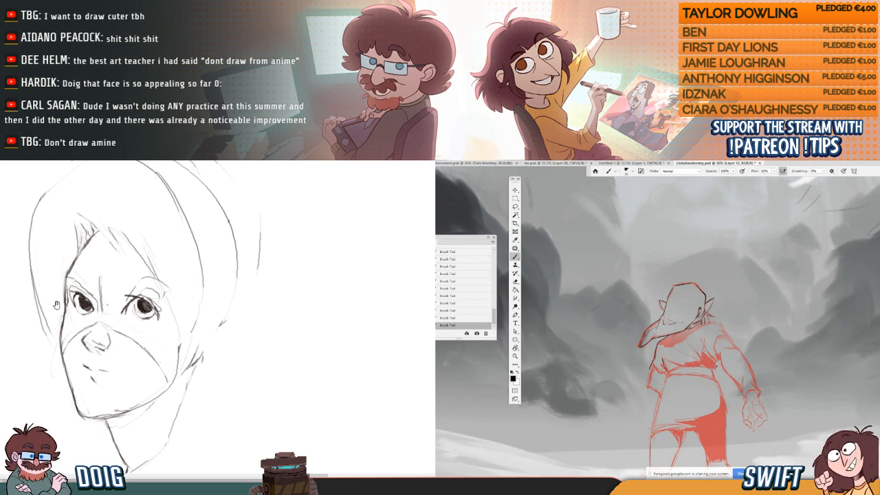
# - Lighten the dark fill in both head study eyes, redraw their upper shading, and ink the inner edge of the figure's raised sleeve
pyautogui.moveTo(57, 304); pyautogui.dragTo(87, 306)
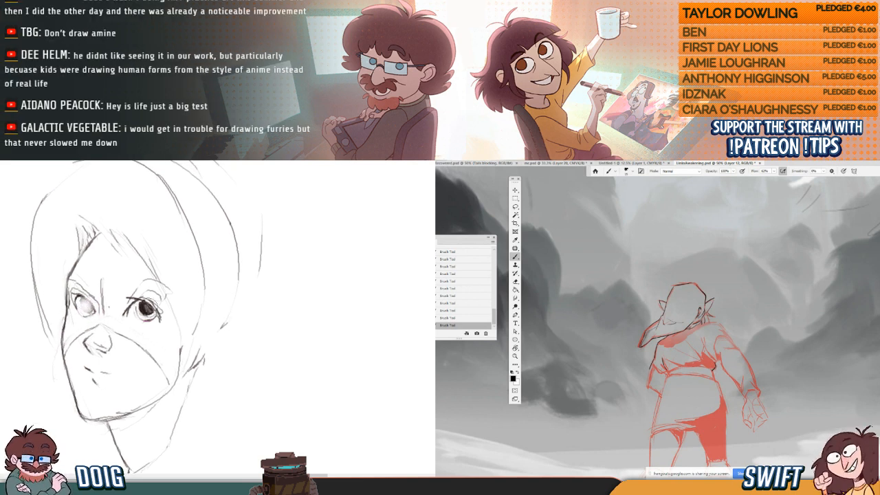
pyautogui.moveTo(147, 308); pyautogui.dragTo(146, 311)
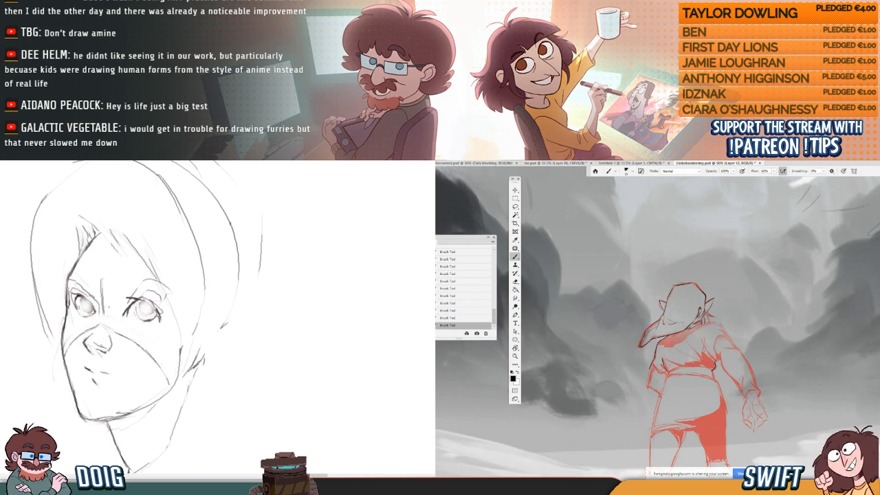
pyautogui.moveTo(77, 299); pyautogui.dragTo(78, 308)
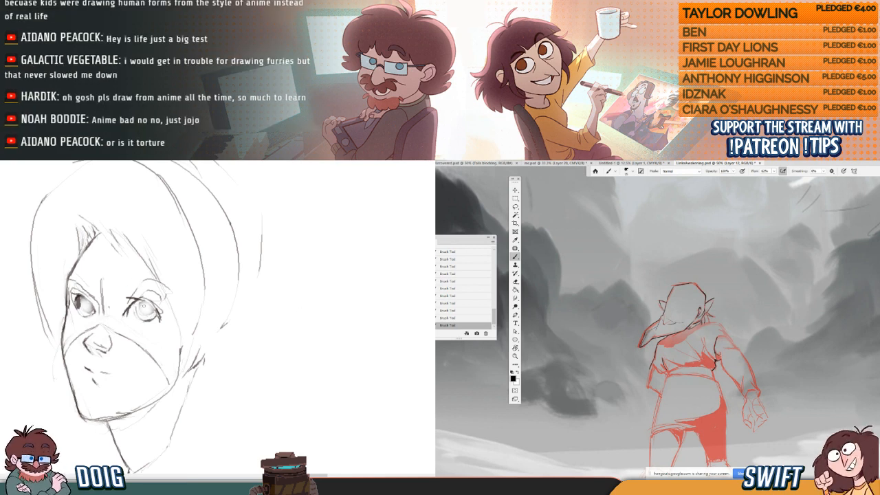
pyautogui.moveTo(141, 305)
pyautogui.mouseDown()
pyautogui.moveTo(149, 307)
pyautogui.moveTo(137, 308)
pyautogui.moveTo(140, 316)
pyautogui.mouseUp()
pyautogui.hotkey('ctrl', 'z')
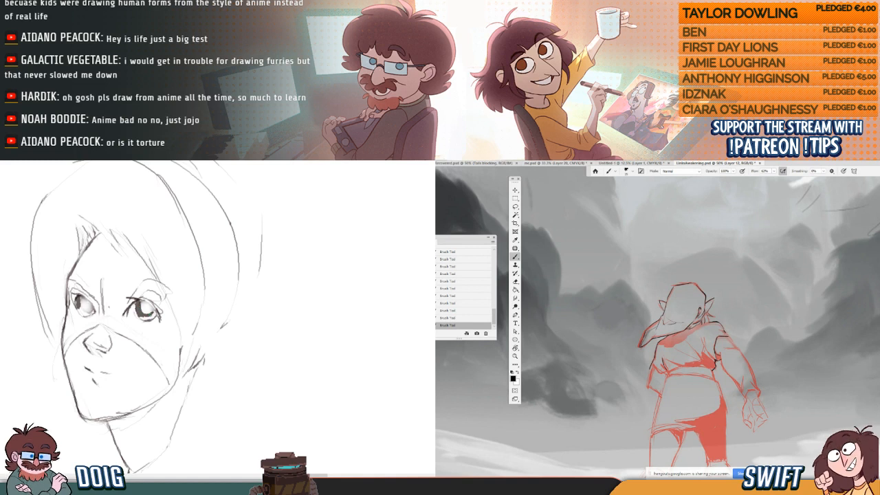
# - Darken the pupils of both head study eyes, and ink the outer edge of the figure's hanging arm
pyautogui.moveTo(156, 311); pyautogui.dragTo(143, 318)
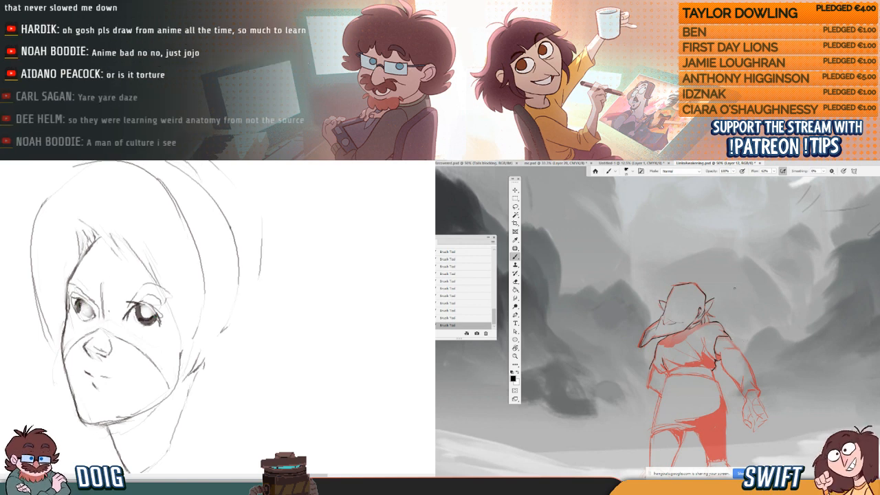
pyautogui.moveTo(77, 309); pyautogui.dragTo(83, 317)
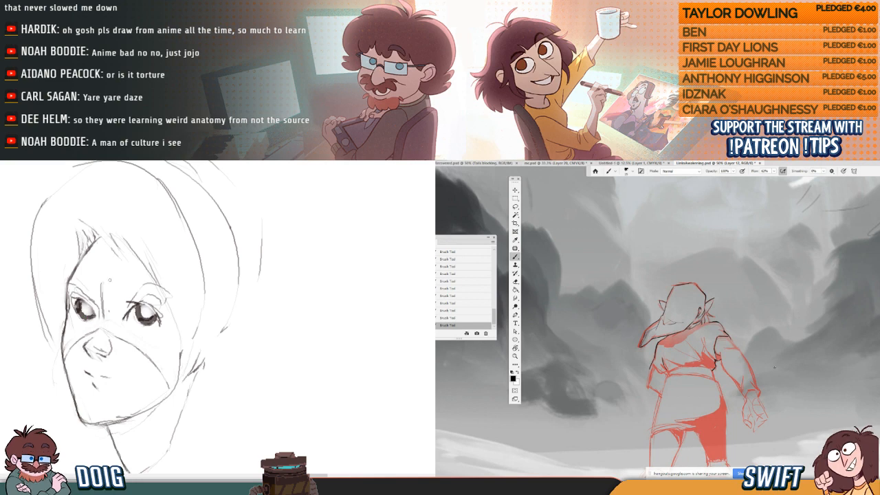
pyautogui.moveTo(110, 280); pyautogui.dragTo(126, 281)
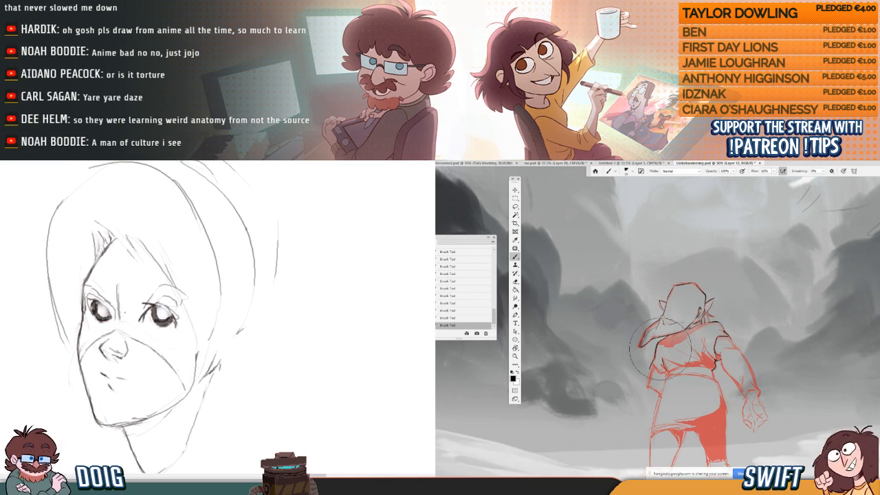
pyautogui.moveTo(96, 306)
pyautogui.mouseDown()
pyautogui.moveTo(112, 321)
pyautogui.moveTo(152, 318)
pyautogui.moveTo(138, 306)
pyautogui.moveTo(150, 301)
pyautogui.moveTo(117, 306)
pyautogui.mouseUp()
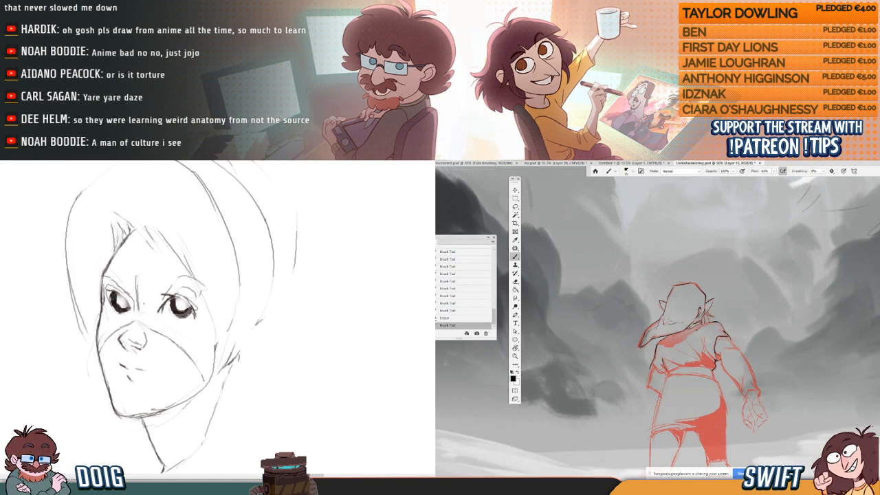
# - Ink the fold where the figure's hanging arm meets the back of the tunic
pyautogui.moveTo(164, 262)
pyautogui.mouseDown()
pyautogui.moveTo(142, 275)
pyautogui.moveTo(136, 268)
pyautogui.mouseUp()
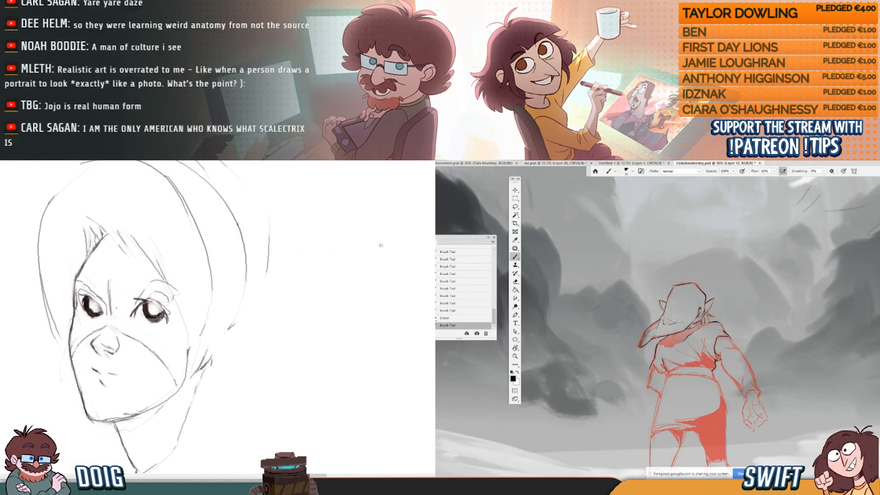
pyautogui.moveTo(715, 334); pyautogui.dragTo(719, 352)
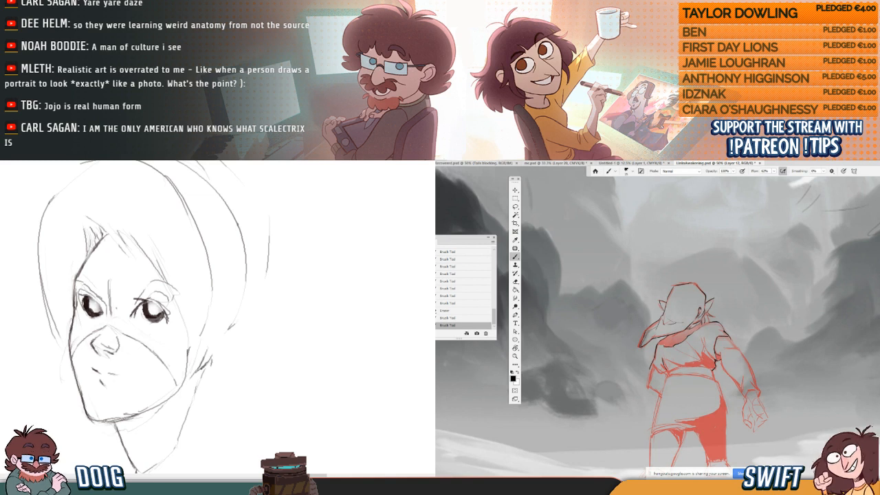
pyautogui.moveTo(717, 337); pyautogui.dragTo(716, 358)
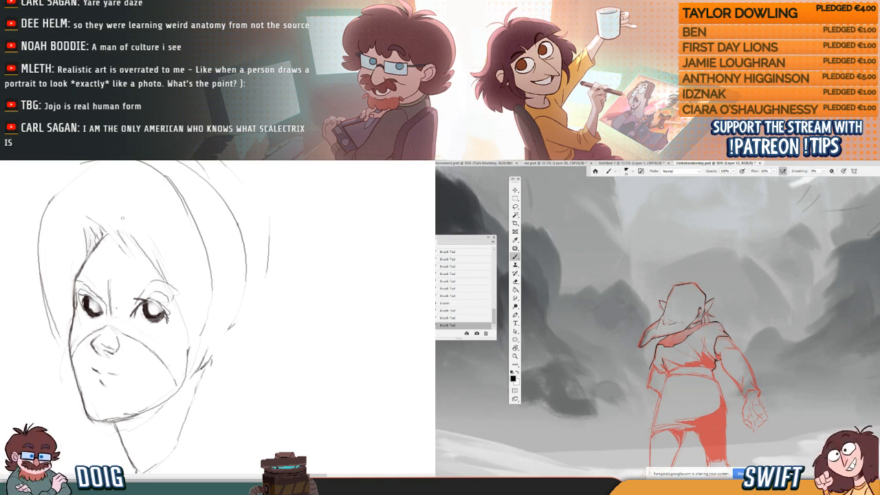
# - Restore the figure's latest brush stroke, and sketch the hair edge across the head study's upper forehead
pyautogui.hotkey('ctrl', 'z')
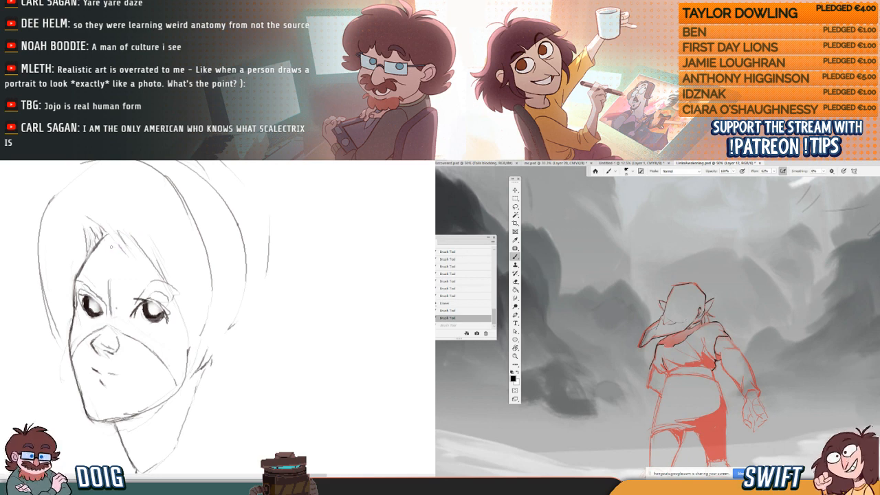
pyautogui.hotkey('ctrl', 'shift', 'z')
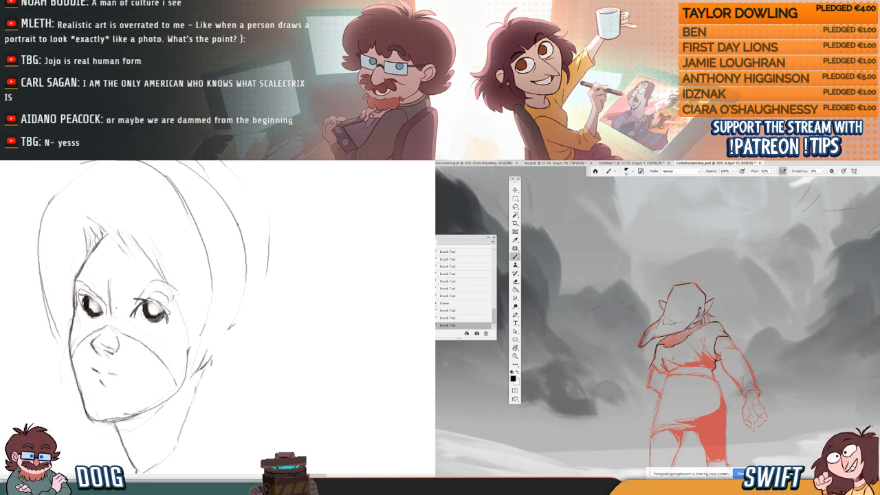
pyautogui.click(106, 288)
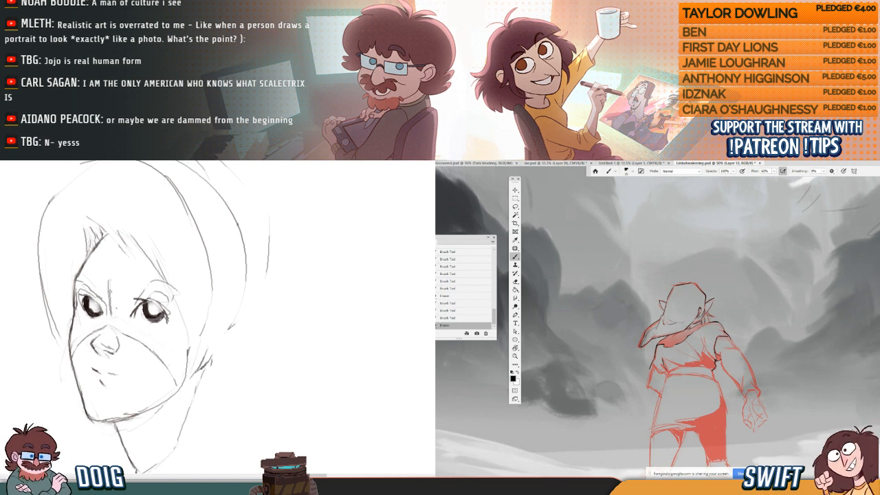
pyautogui.moveTo(109, 291)
pyautogui.mouseDown()
pyautogui.moveTo(89, 312)
pyautogui.moveTo(48, 268)
pyautogui.mouseUp()
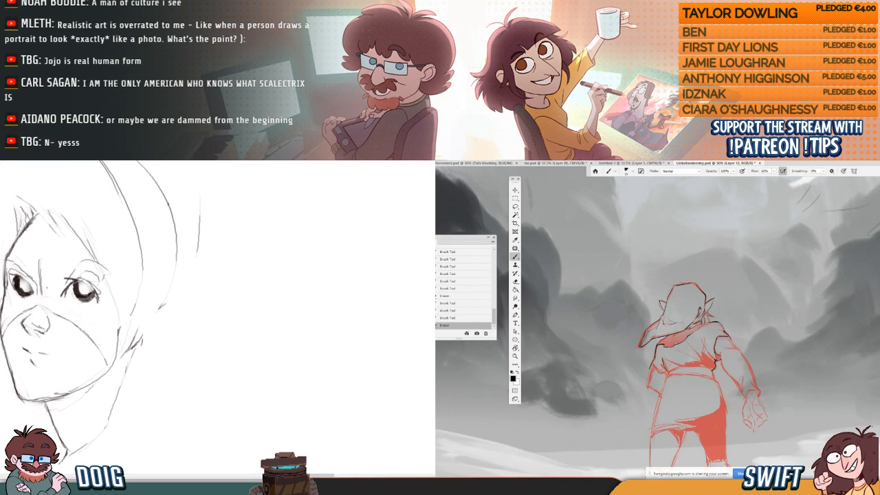
pyautogui.moveTo(48, 213)
pyautogui.mouseDown()
pyautogui.moveTo(50, 275)
pyautogui.moveTo(66, 284)
pyautogui.moveTo(87, 238)
pyautogui.moveTo(100, 249)
pyautogui.moveTo(44, 233)
pyautogui.mouseUp()
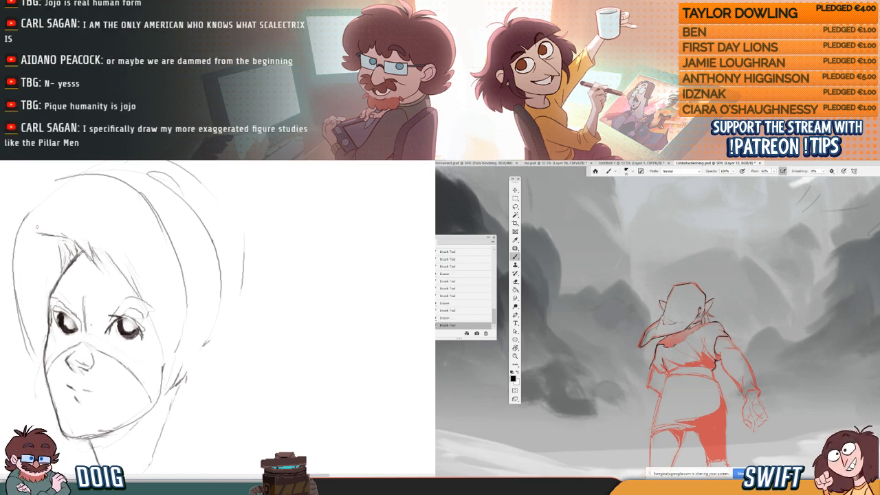
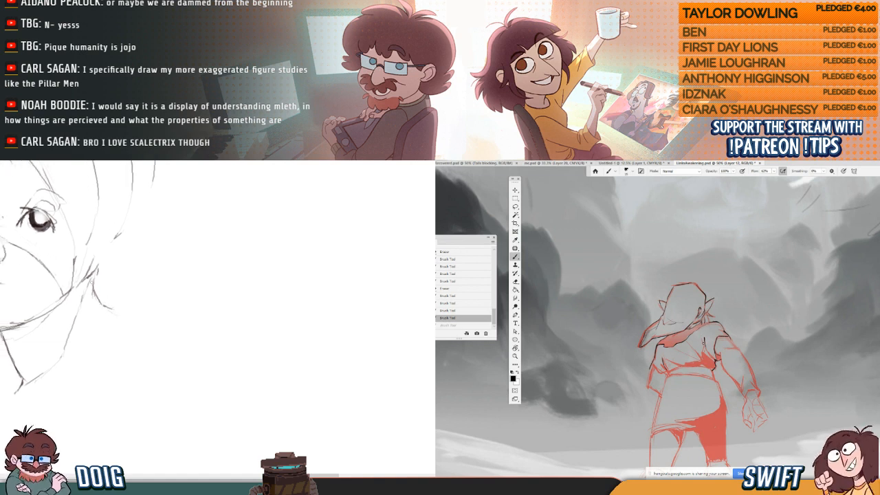
# - Sketch the back of the neck below the jaw and a pointed collar flap at the throat of the head study
pyautogui.moveTo(101, 316)
pyautogui.mouseDown()
pyautogui.moveTo(113, 331)
pyautogui.moveTo(117, 321)
pyautogui.moveTo(104, 309)
pyautogui.moveTo(98, 315)
pyautogui.moveTo(110, 321)
pyautogui.mouseUp()
pyautogui.press('e')
pyautogui.press('b')
pyautogui.moveTo(106, 289)
pyautogui.mouseDown()
pyautogui.moveTo(123, 271)
pyautogui.moveTo(163, 274)
pyautogui.moveTo(161, 262)
pyautogui.mouseUp()
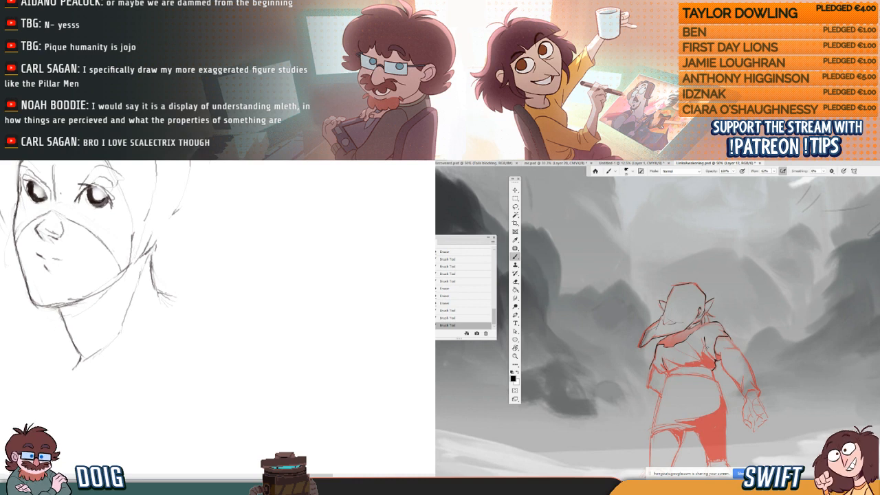
pyautogui.moveTo(60, 321)
pyautogui.mouseDown()
pyautogui.moveTo(27, 332)
pyautogui.moveTo(67, 352)
pyautogui.mouseUp()
pyautogui.moveTo(61, 317); pyautogui.dragTo(53, 323)
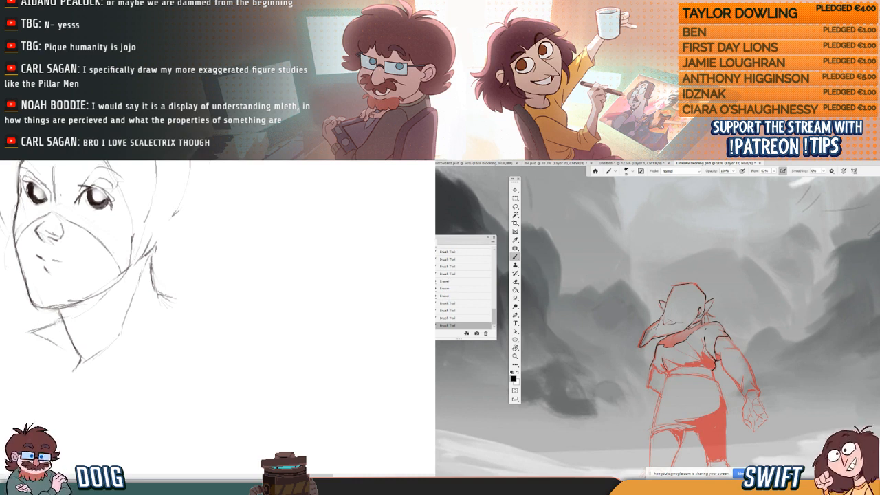
pyautogui.moveTo(159, 270); pyautogui.dragTo(115, 308)
pyautogui.hotkey('ctrl', 'z')
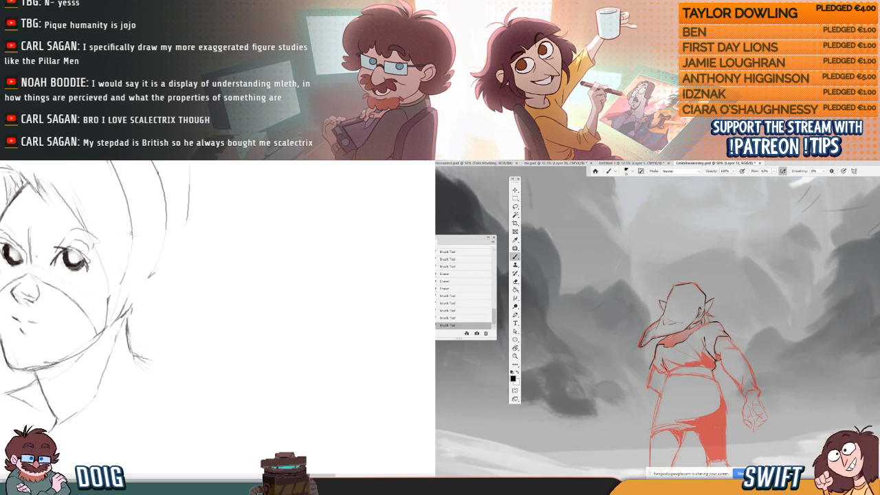
# - Sketch a long shoulder line sloping away from the back of the head study's neck, and restore the figure's latest stroke
pyautogui.moveTo(121, 286)
pyautogui.mouseDown()
pyautogui.moveTo(129, 278)
pyautogui.moveTo(71, 280)
pyautogui.mouseUp()
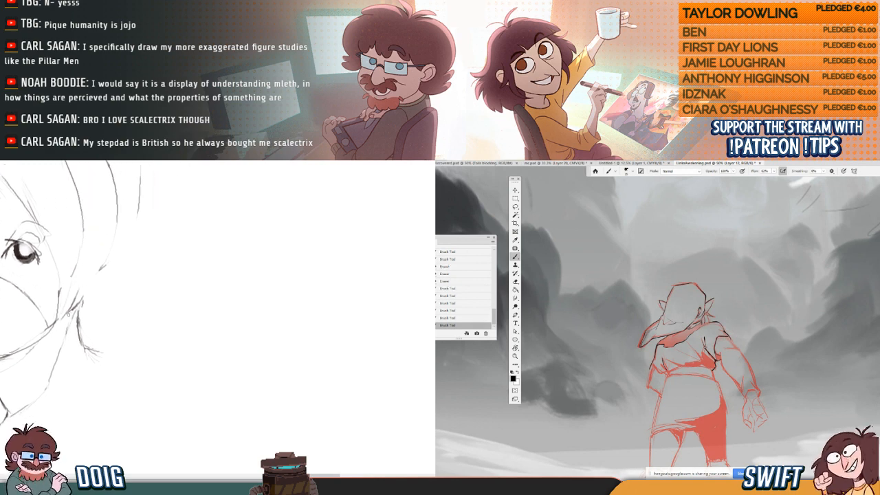
pyautogui.moveTo(61, 320)
pyautogui.mouseDown()
pyautogui.moveTo(103, 319)
pyautogui.moveTo(49, 317)
pyautogui.moveTo(168, 350)
pyautogui.moveTo(134, 340)
pyautogui.mouseUp()
pyautogui.moveTo(73, 315)
pyautogui.mouseDown()
pyautogui.moveTo(105, 290)
pyautogui.moveTo(147, 279)
pyautogui.moveTo(189, 294)
pyautogui.mouseUp()
pyautogui.moveTo(94, 277); pyautogui.dragTo(121, 270)
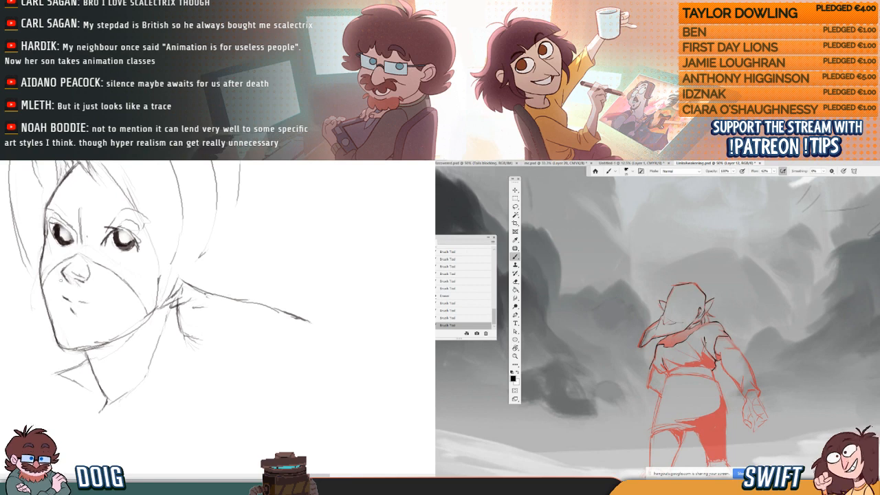
pyautogui.moveTo(78, 212); pyautogui.dragTo(76, 255)
pyautogui.click(480, 320)
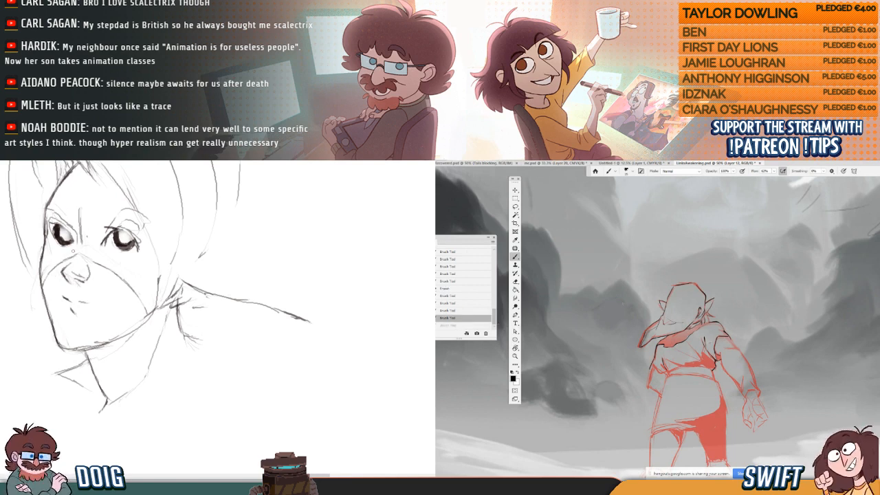
pyautogui.hotkey('ctrl', 'shift', 'z')
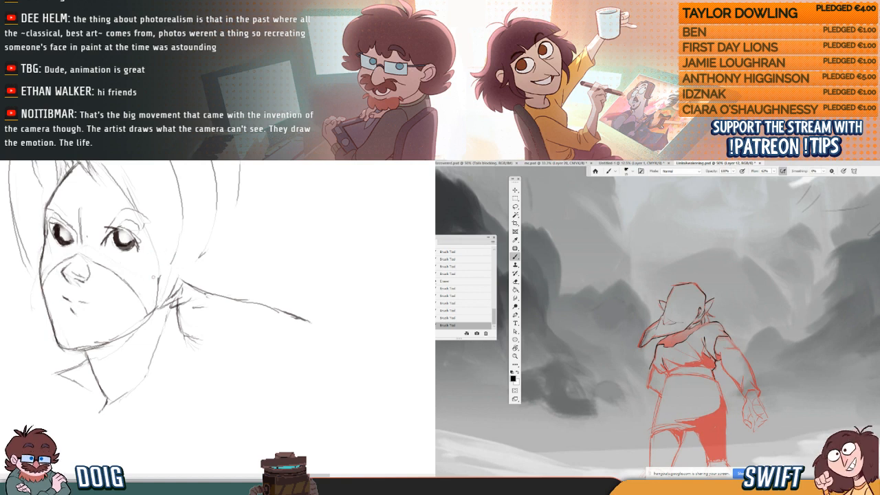
# - Sketch short cloth folds behind the head study's jaw at the base of the hood, and ink the tunic's waist on the figure
pyautogui.moveTo(155, 273)
pyautogui.mouseDown()
pyautogui.moveTo(145, 293)
pyautogui.moveTo(122, 305)
pyautogui.moveTo(106, 307)
pyautogui.moveTo(90, 275)
pyautogui.moveTo(85, 284)
pyautogui.mouseUp()
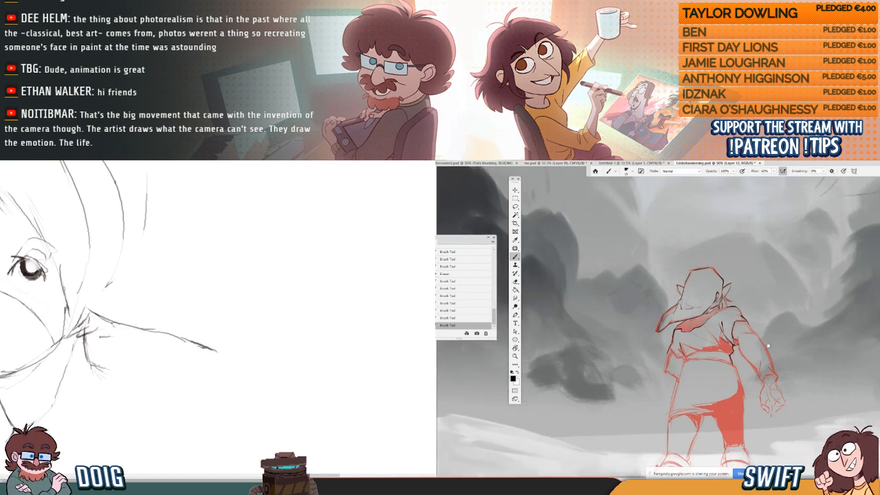
pyautogui.moveTo(64, 266); pyautogui.dragTo(47, 253)
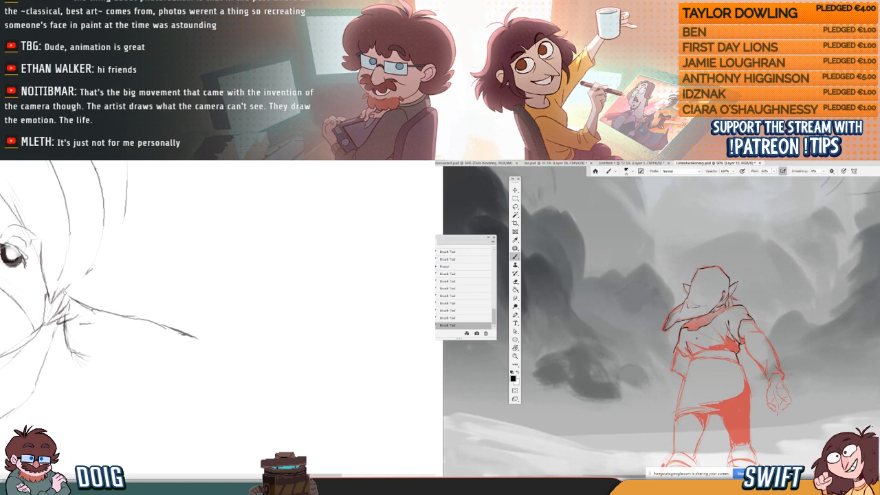
pyautogui.moveTo(90, 276); pyautogui.dragTo(88, 292)
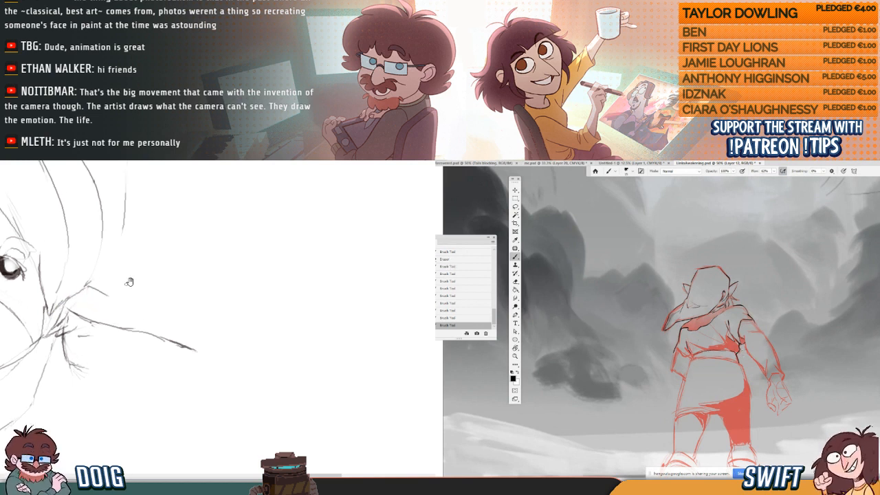
pyautogui.moveTo(87, 294); pyautogui.dragTo(82, 249)
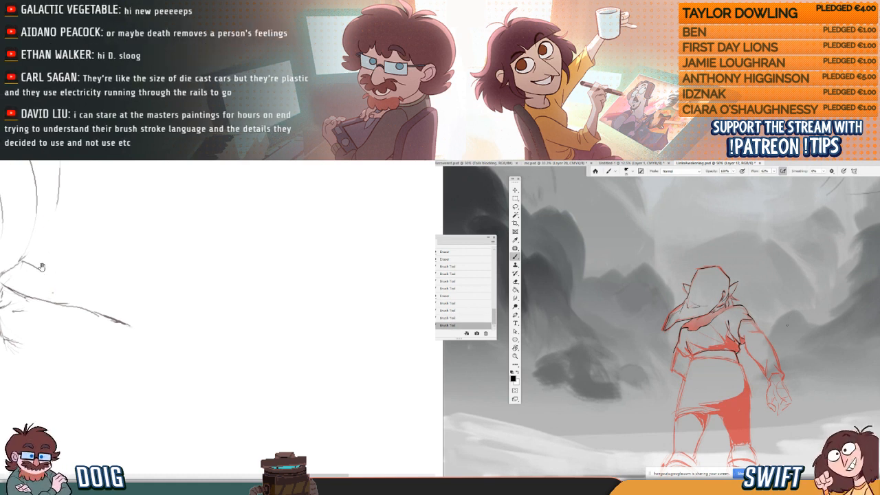
pyautogui.moveTo(41, 267); pyautogui.dragTo(130, 263)
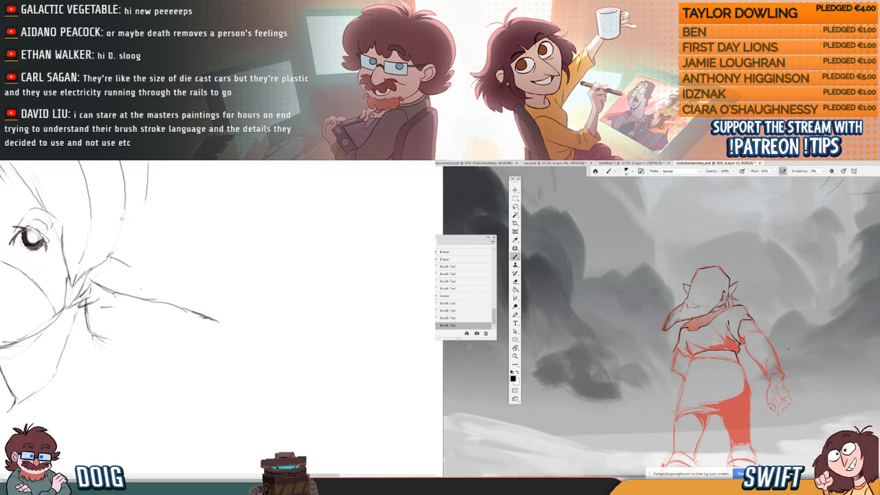
# - Erase the head study's long shoulder line and replace it with a fainter, lower one
pyautogui.moveTo(182, 300)
pyautogui.mouseDown()
pyautogui.moveTo(210, 306)
pyautogui.moveTo(211, 329)
pyautogui.mouseUp()
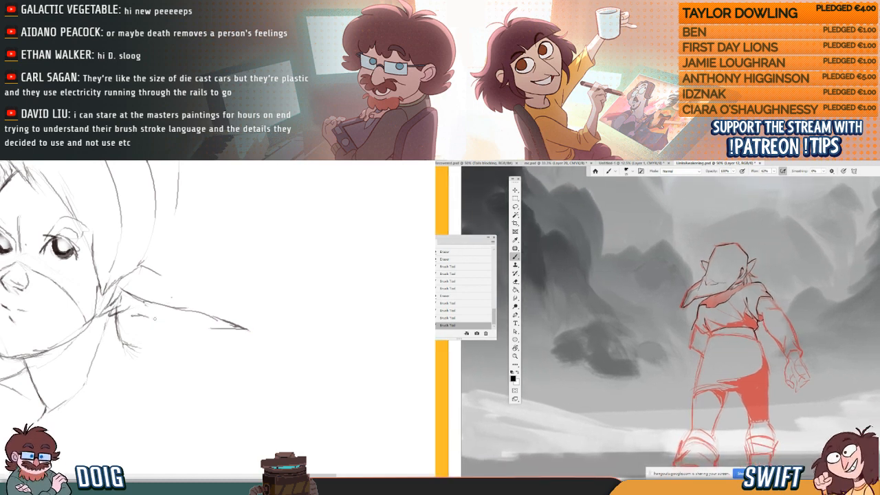
pyautogui.moveTo(142, 320); pyautogui.dragTo(231, 328)
pyautogui.moveTo(172, 301)
pyautogui.mouseDown()
pyautogui.moveTo(199, 286)
pyautogui.moveTo(178, 279)
pyautogui.moveTo(188, 271)
pyautogui.moveTo(287, 297)
pyautogui.moveTo(223, 349)
pyautogui.moveTo(182, 339)
pyautogui.moveTo(185, 302)
pyautogui.mouseUp()
pyautogui.press('e')
pyautogui.press('b')
pyautogui.moveTo(731, 335); pyautogui.dragTo(752, 337)
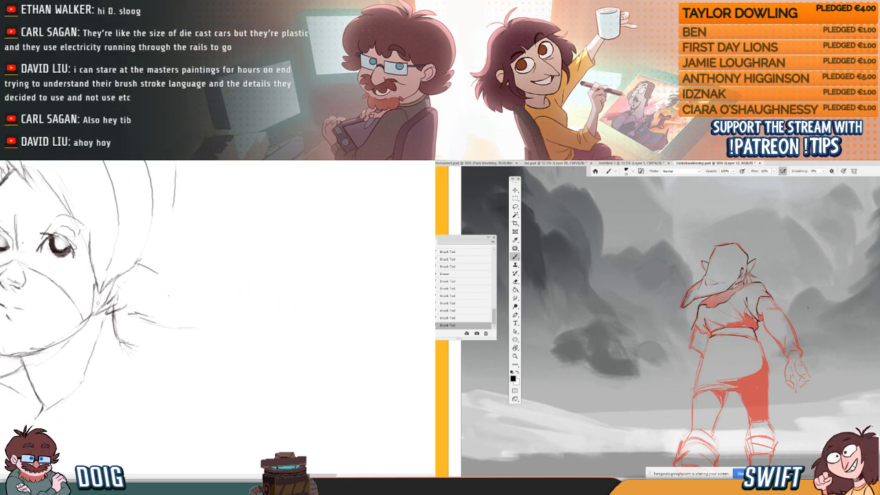
# - Darken the back edge of the head study's neck below the jaw, and undo the latest stroke on the figure
pyautogui.moveTo(110, 331); pyautogui.dragTo(106, 298)
pyautogui.moveTo(810, 360); pyautogui.dragTo(802, 377)
pyautogui.moveTo(110, 301)
pyautogui.mouseDown()
pyautogui.moveTo(120, 329)
pyautogui.moveTo(106, 294)
pyautogui.moveTo(106, 283)
pyautogui.moveTo(132, 296)
pyautogui.moveTo(119, 279)
pyautogui.mouseUp()
pyautogui.hotkey('ctrl', 'z')
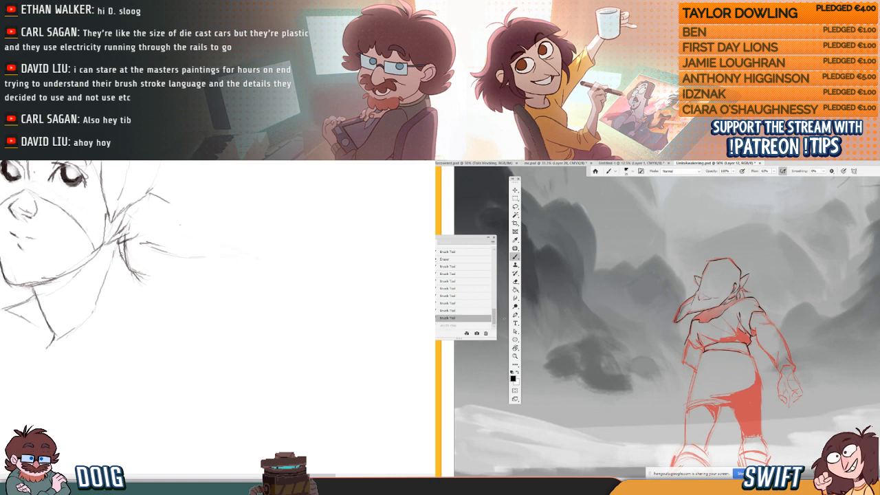
# - Draw the collar edge around the head study's neck, and ink the top of the skirt along the figure's waist
pyautogui.press('r')
pyautogui.moveTo(763, 406)
pyautogui.mouseDown()
pyautogui.moveTo(807, 344)
pyautogui.moveTo(808, 308)
pyautogui.mouseUp()
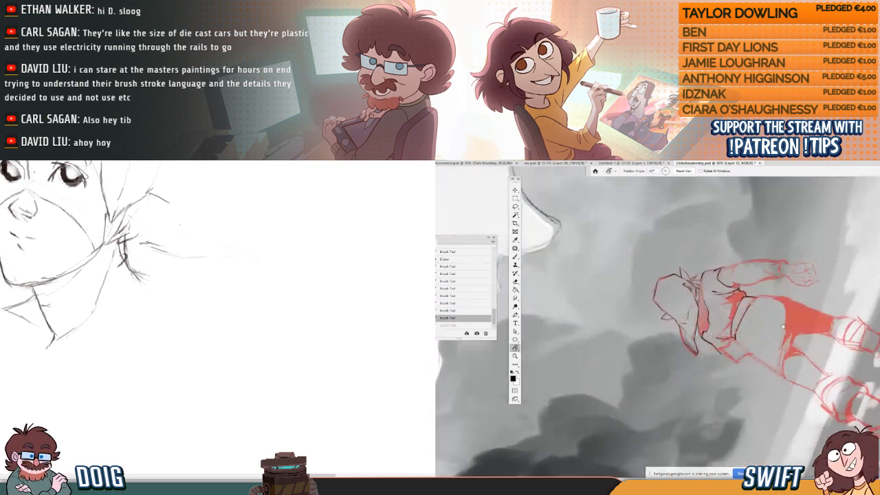
pyautogui.moveTo(42, 306); pyautogui.dragTo(69, 297)
pyautogui.moveTo(787, 329); pyautogui.dragTo(729, 390)
pyautogui.moveTo(70, 297); pyautogui.dragTo(86, 286)
pyautogui.moveTo(729, 390); pyautogui.dragTo(726, 390)
pyautogui.press('b')
pyautogui.moveTo(59, 295); pyautogui.dragTo(139, 254)
pyautogui.moveTo(101, 261); pyautogui.dragTo(108, 258)
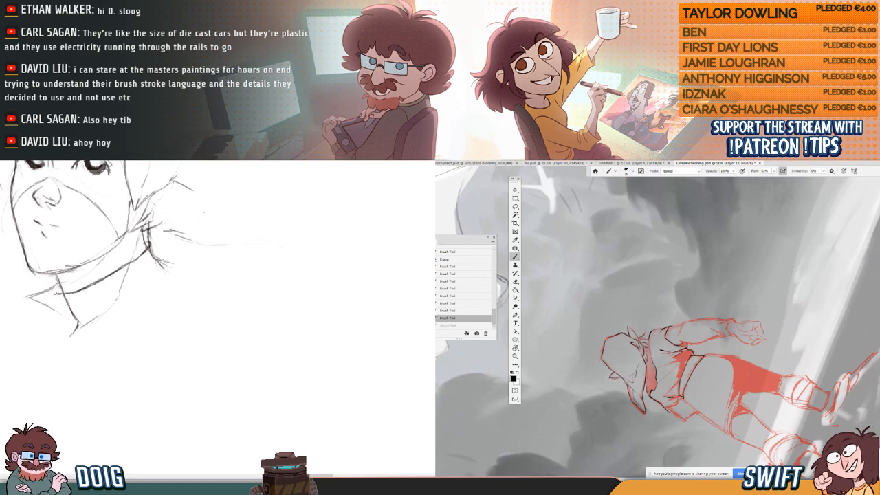
pyautogui.moveTo(696, 356); pyautogui.dragTo(678, 397)
# - Draw the collar's front opening edge below the head study's chin and reinforce the collar lines around the neck
pyautogui.press('r')
pyautogui.moveTo(793, 407)
pyautogui.mouseDown()
pyautogui.moveTo(689, 435)
pyautogui.moveTo(647, 418)
pyautogui.mouseUp()
pyautogui.moveTo(55, 293); pyautogui.dragTo(62, 326)
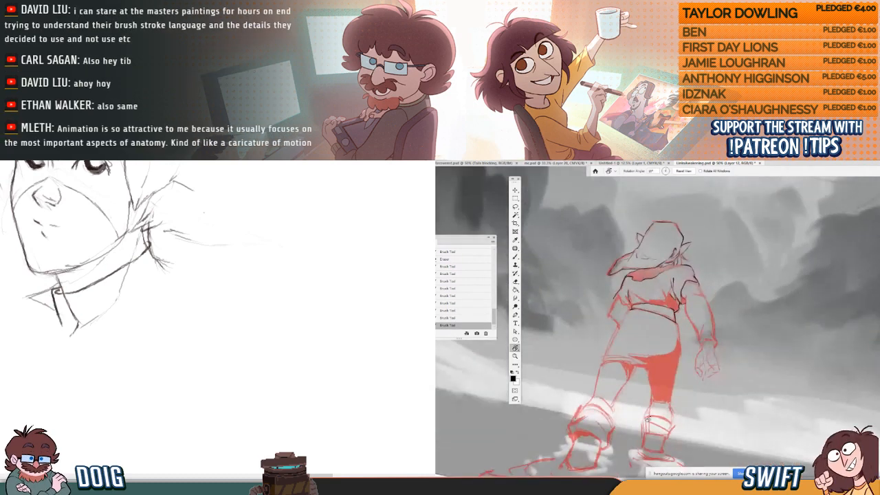
pyautogui.scroll(4, 131, 292)
pyautogui.press('b')
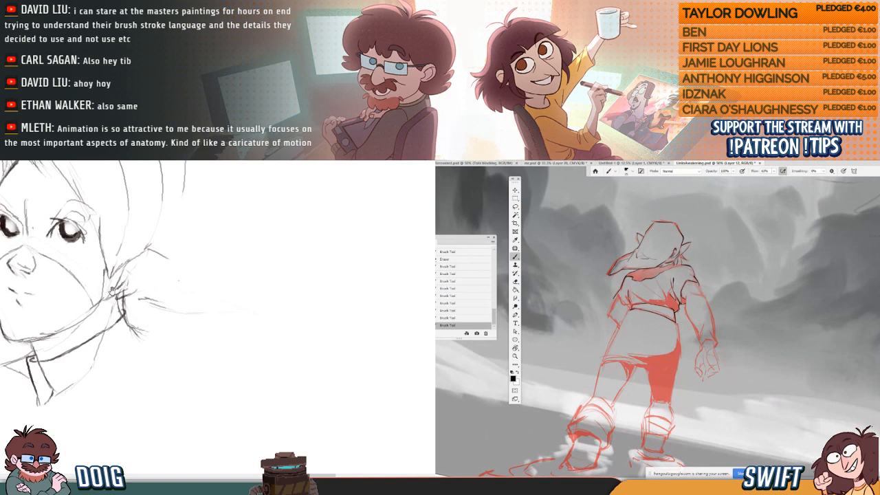
pyautogui.moveTo(119, 312); pyautogui.dragTo(118, 311)
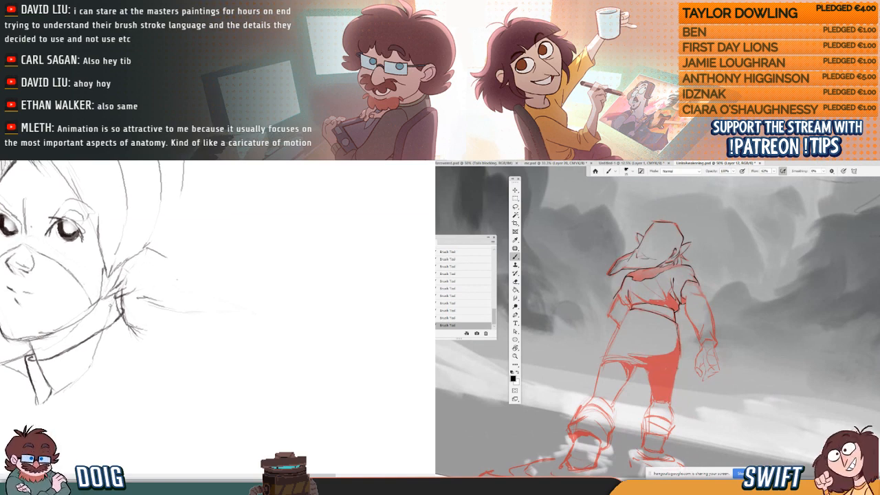
pyautogui.moveTo(131, 322); pyautogui.dragTo(127, 311)
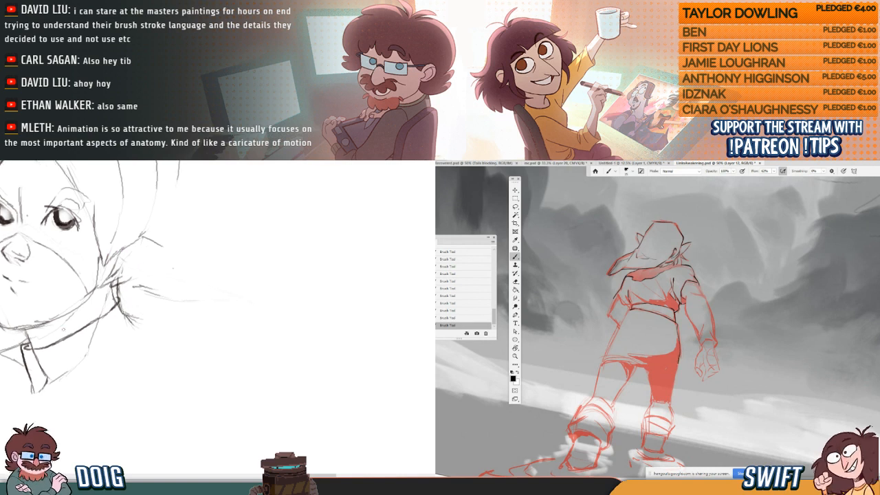
pyautogui.press('b')
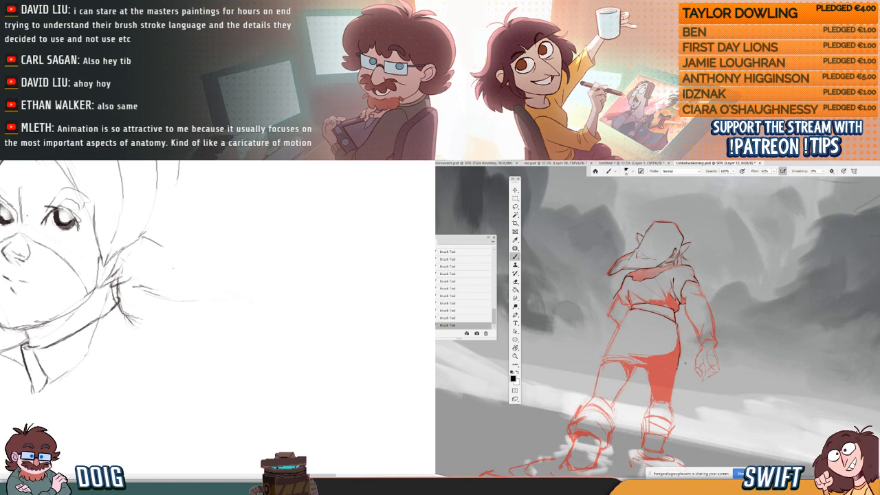
# - Refine the frown and left eye lines of the head study, and ink the outer edge of the figure's skirt
pyautogui.press('r')
pyautogui.moveTo(679, 388)
pyautogui.mouseDown()
pyautogui.moveTo(694, 392)
pyautogui.moveTo(730, 335)
pyautogui.mouseUp()
pyautogui.press('b')
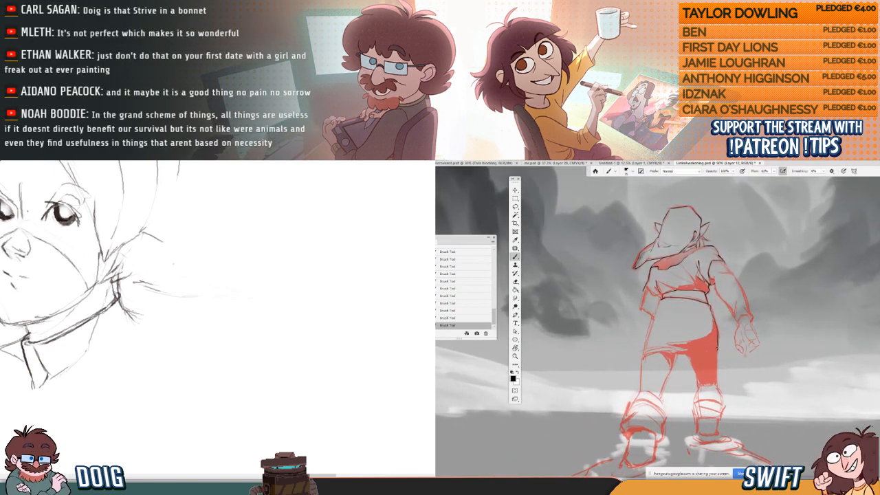
pyautogui.moveTo(61, 245); pyautogui.dragTo(94, 340)
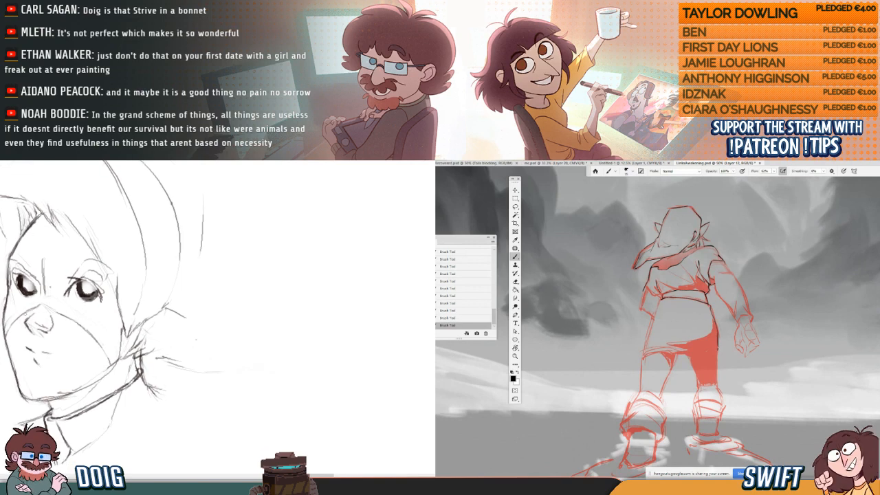
pyautogui.moveTo(45, 259); pyautogui.dragTo(47, 282)
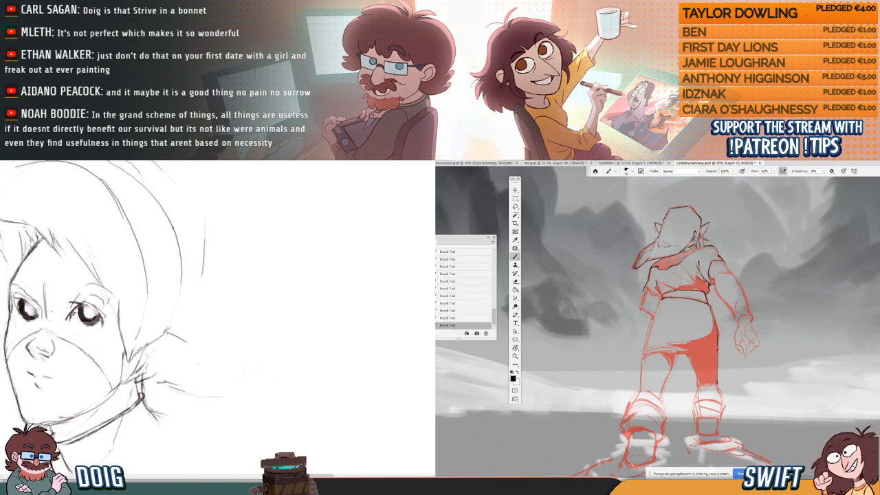
pyautogui.moveTo(38, 321); pyautogui.dragTo(44, 302)
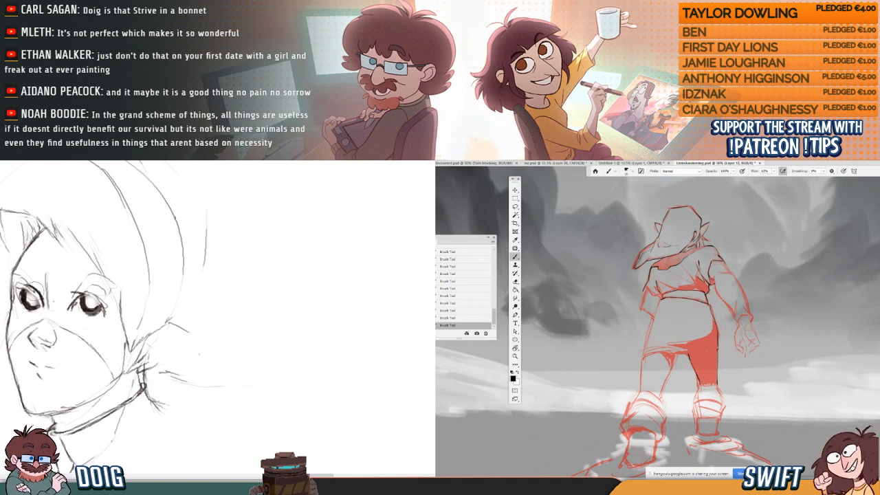
pyautogui.click(30, 294)
# - Undo the latest skirt-edge stroke on the figure and erase the upper lid lines of the head study's right-hand eye
pyautogui.moveTo(744, 378); pyautogui.dragTo(776, 391)
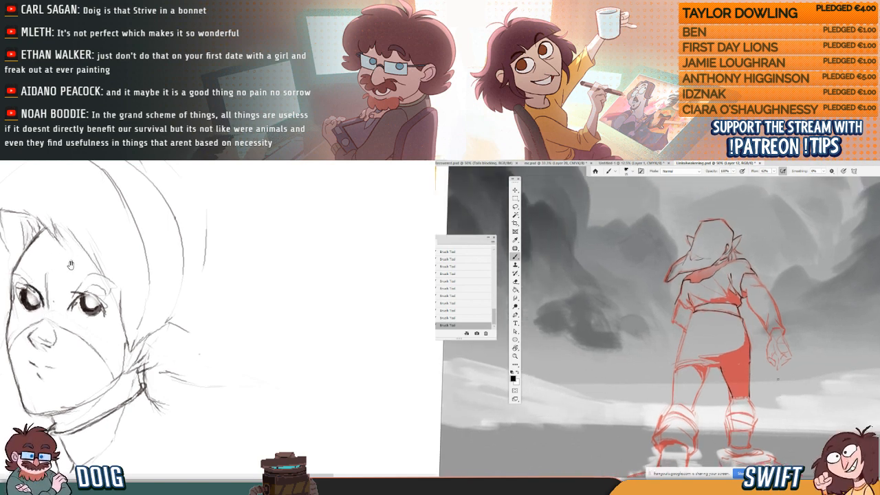
pyautogui.moveTo(39, 283)
pyautogui.mouseDown()
pyautogui.moveTo(21, 272)
pyautogui.moveTo(38, 280)
pyautogui.mouseUp()
pyautogui.click(484, 318)
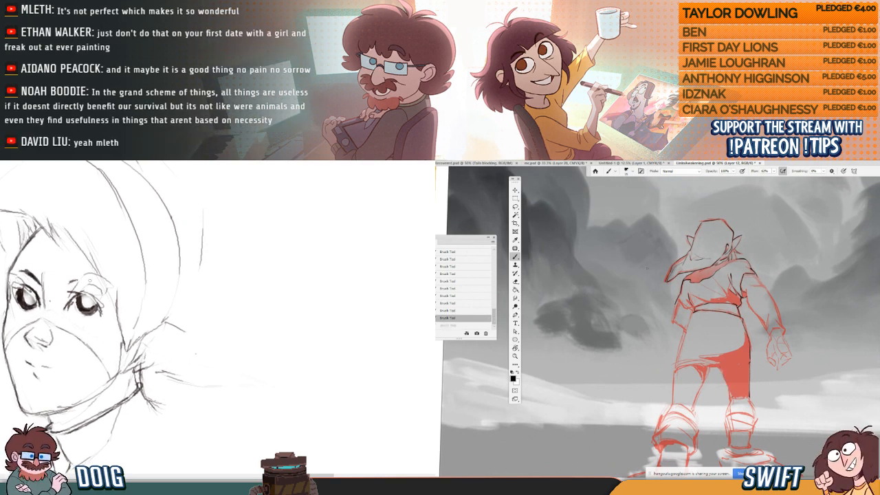
pyautogui.moveTo(90, 287)
pyautogui.mouseDown()
pyautogui.moveTo(80, 283)
pyautogui.moveTo(103, 300)
pyautogui.moveTo(95, 282)
pyautogui.moveTo(81, 282)
pyautogui.mouseUp()
pyautogui.press('b')
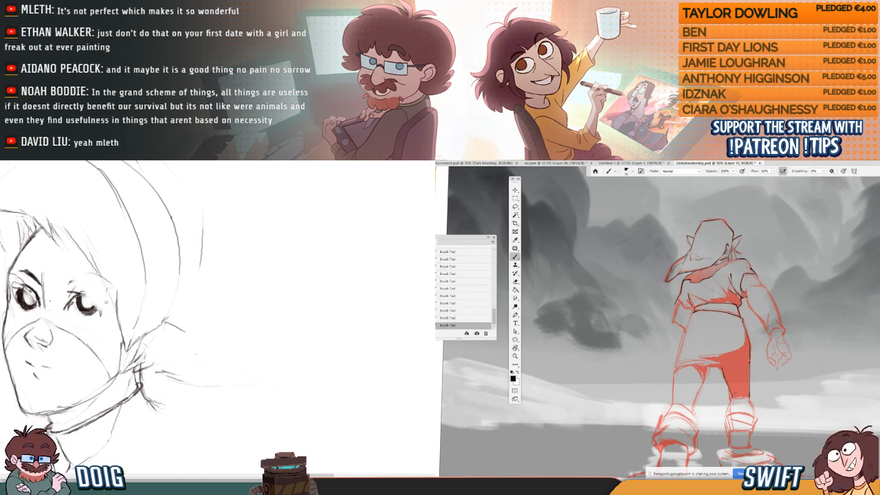
# - Erase both eyes from the head study, keeping the inner brow marks and the nose
pyautogui.press('r')
pyautogui.moveTo(758, 385); pyautogui.dragTo(778, 341)
pyautogui.press('b')
pyautogui.moveTo(101, 297)
pyautogui.mouseDown()
pyautogui.moveTo(77, 295)
pyautogui.moveTo(51, 314)
pyautogui.moveTo(19, 309)
pyautogui.moveTo(22, 321)
pyautogui.moveTo(26, 303)
pyautogui.moveTo(17, 311)
pyautogui.moveTo(101, 322)
pyautogui.moveTo(81, 322)
pyautogui.moveTo(67, 304)
pyautogui.moveTo(77, 288)
pyautogui.mouseUp()
pyautogui.press('e')
pyautogui.hotkey('ctrl', 'z')
pyautogui.press('r')
pyautogui.moveTo(784, 382); pyautogui.dragTo(707, 418)
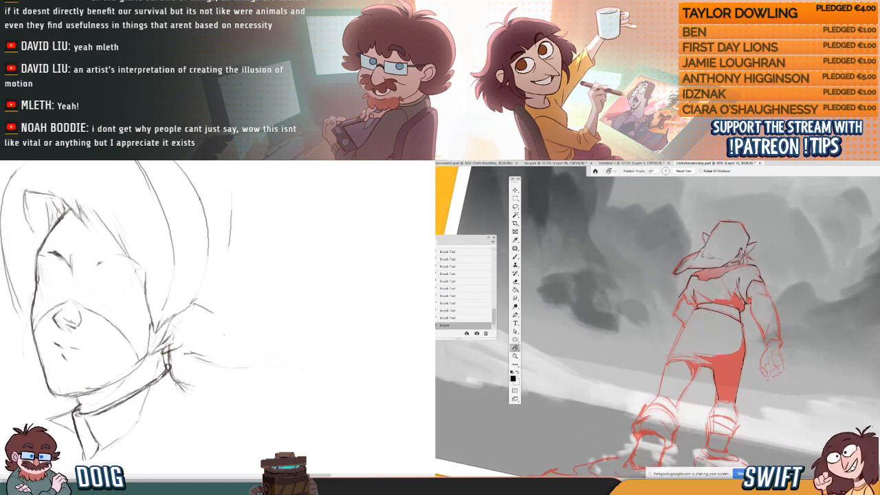
# - Erase the front outline of the head study's face between the brow and the cheek
pyautogui.press('b')
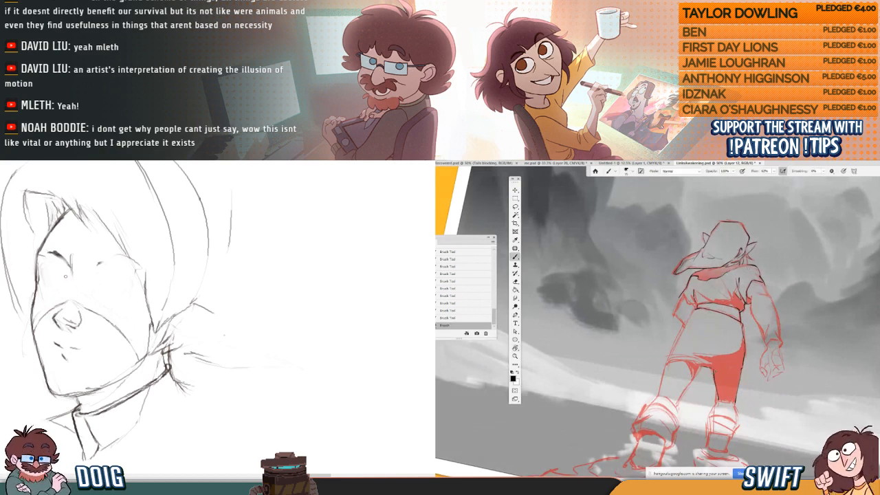
pyautogui.press('r')
pyautogui.moveTo(775, 392)
pyautogui.mouseDown()
pyautogui.moveTo(682, 415)
pyautogui.moveTo(656, 402)
pyautogui.mouseUp()
pyautogui.moveTo(50, 311); pyautogui.dragTo(55, 335)
pyautogui.press('b')
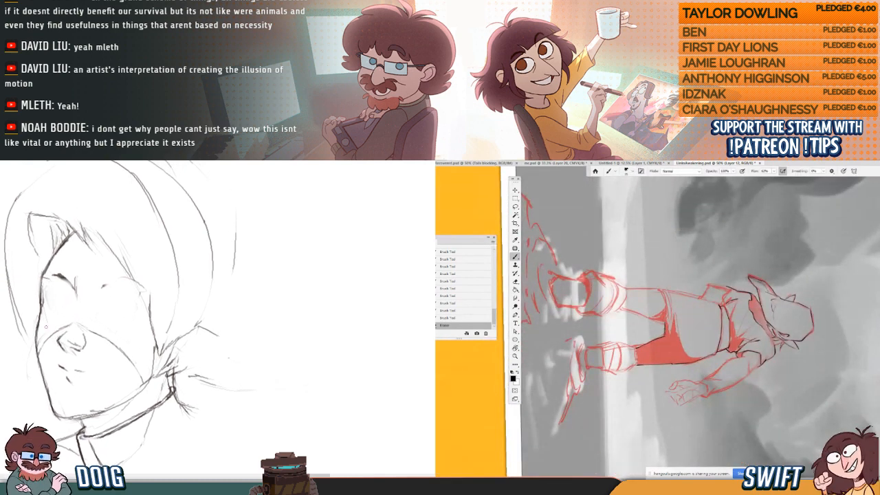
pyautogui.moveTo(681, 404); pyautogui.dragTo(672, 399)
pyautogui.moveTo(36, 314); pyautogui.dragTo(37, 279)
pyautogui.press('r')
pyautogui.moveTo(672, 403); pyautogui.dragTo(742, 418)
pyautogui.moveTo(38, 279); pyautogui.dragTo(50, 264)
pyautogui.moveTo(742, 417); pyautogui.dragTo(818, 363)
pyautogui.moveTo(50, 264); pyautogui.dragTo(47, 268)
pyautogui.hotkey('ctrl', 'z')
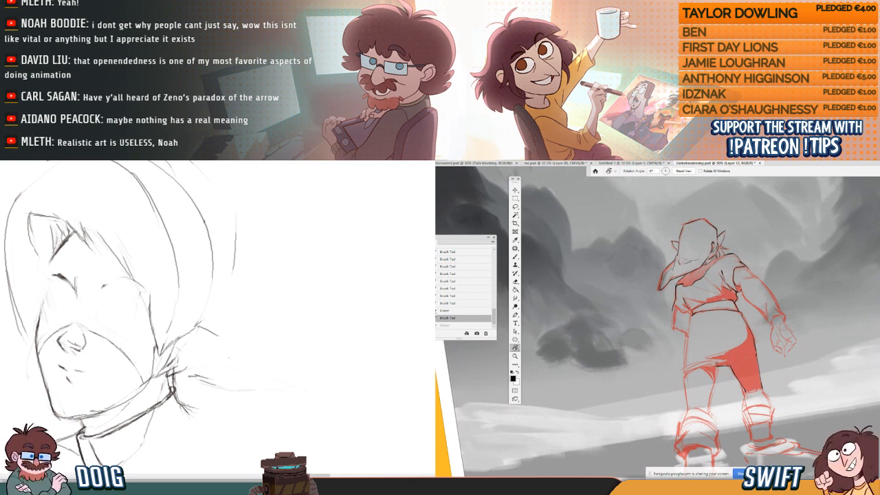
pyautogui.hotkey('ctrl', 'shift', 'z')
# - Ink the figure's skirt along the right hip and start its left edge just below the waistband
pyautogui.moveTo(716, 367); pyautogui.dragTo(719, 372)
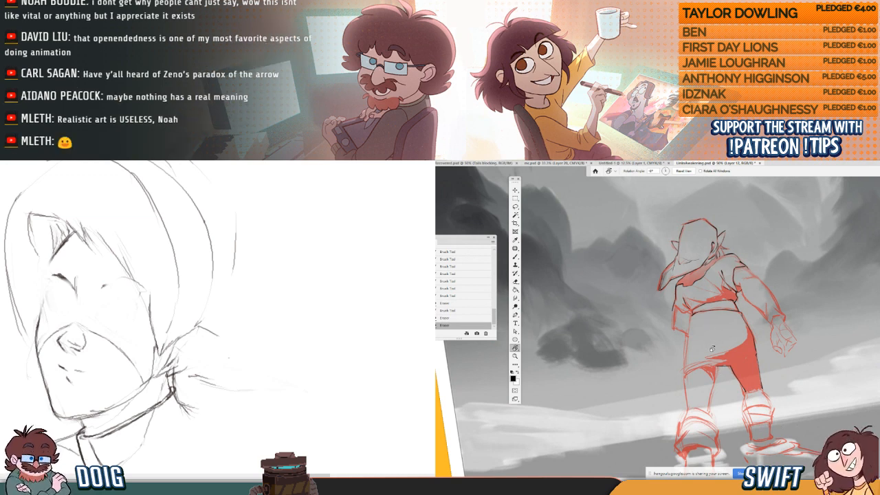
pyautogui.moveTo(725, 380); pyautogui.dragTo(715, 387)
pyautogui.press('b')
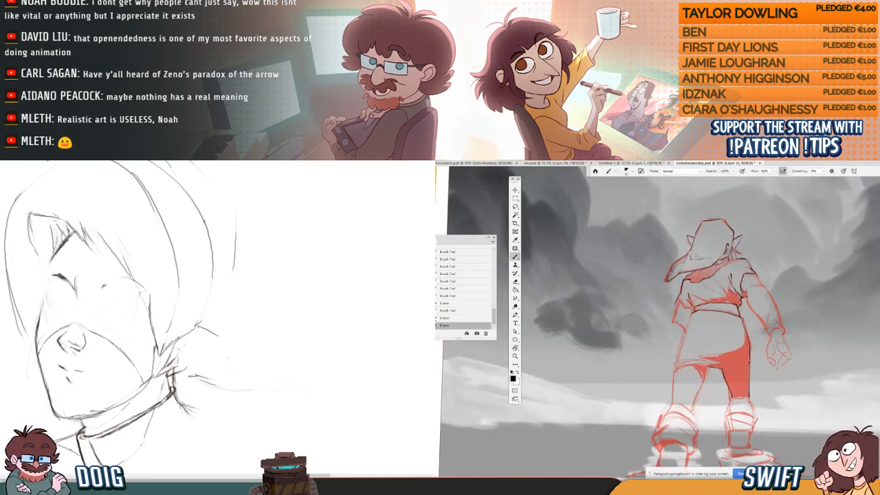
pyautogui.moveTo(744, 315); pyautogui.dragTo(750, 339)
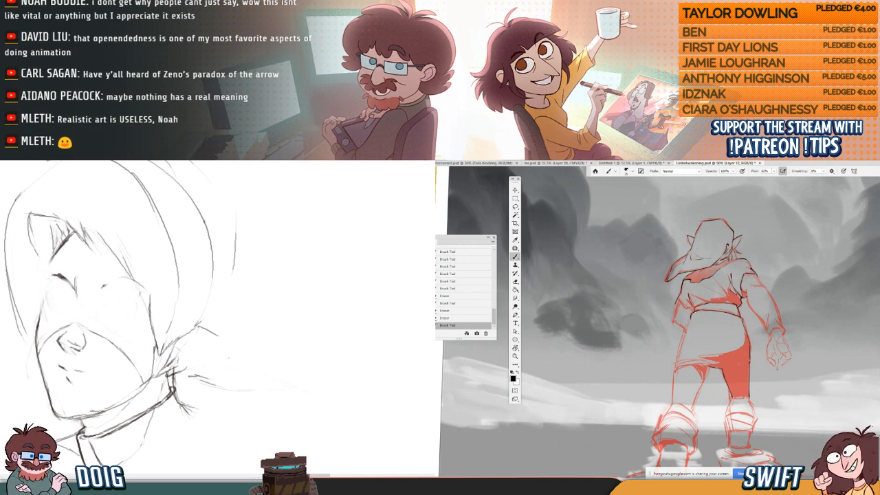
pyautogui.moveTo(692, 313); pyautogui.dragTo(688, 325)
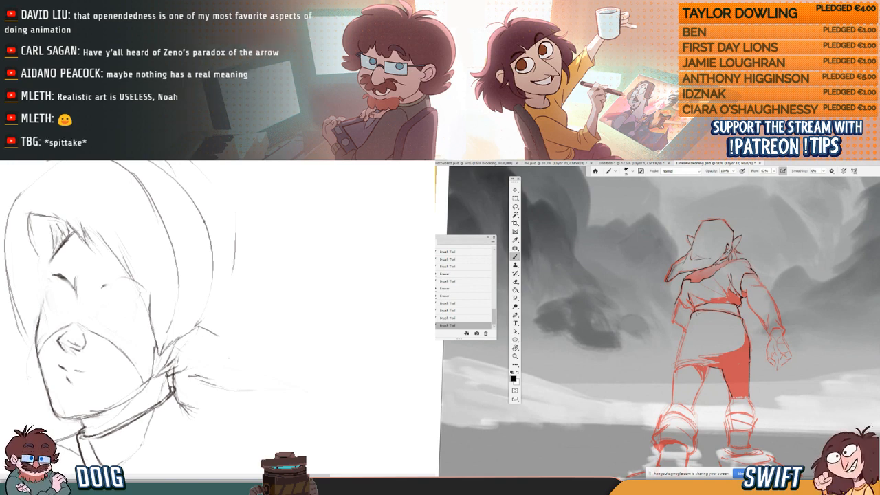
pyautogui.moveTo(697, 314); pyautogui.dragTo(690, 318)
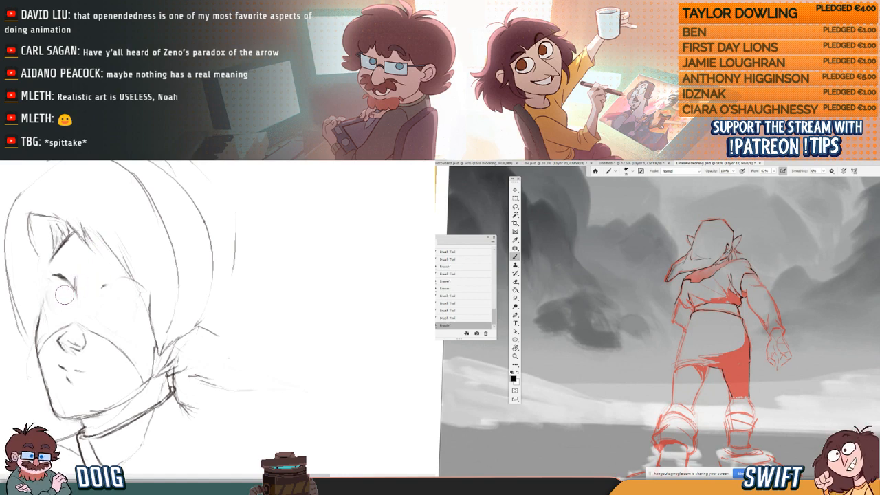
# - Erase the dark left brow of the head study and redraw the front outline of the face
pyautogui.moveTo(65, 273)
pyautogui.mouseDown()
pyautogui.moveTo(59, 295)
pyautogui.moveTo(72, 267)
pyautogui.mouseUp()
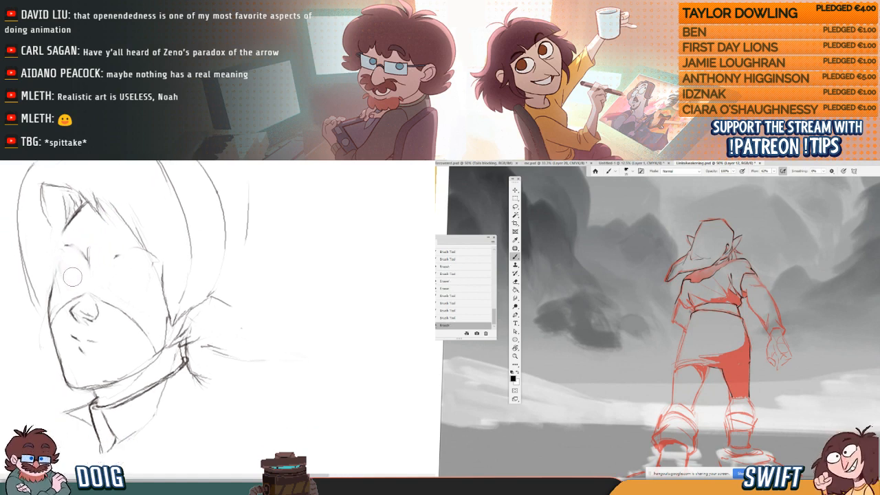
pyautogui.press('b')
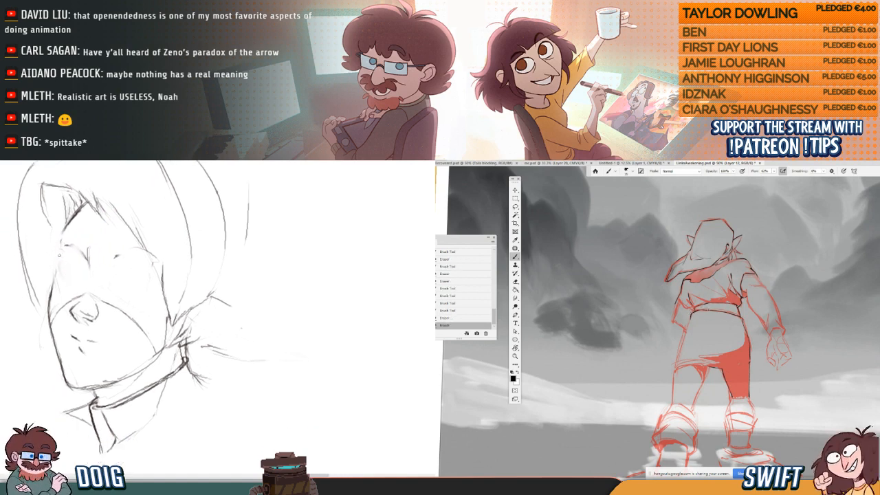
pyautogui.moveTo(61, 254)
pyautogui.mouseDown()
pyautogui.moveTo(71, 221)
pyautogui.moveTo(50, 297)
pyautogui.mouseUp()
pyautogui.moveTo(98, 280); pyautogui.dragTo(85, 255)
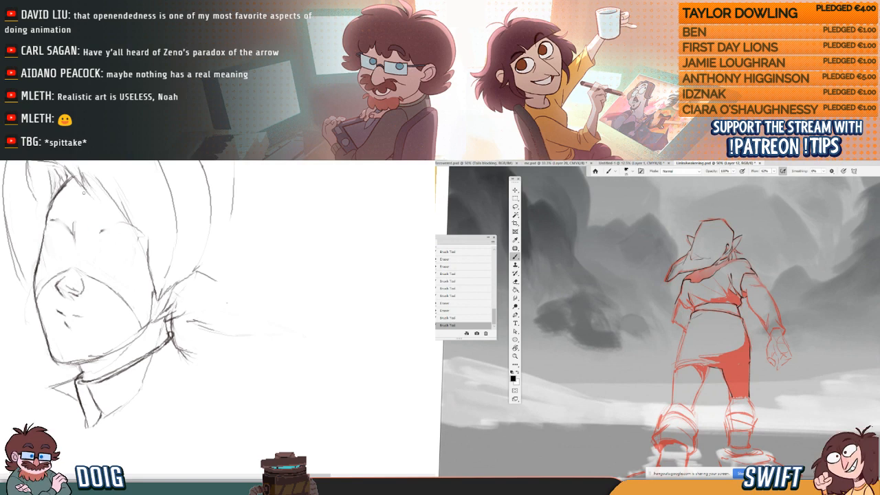
# - Ink the left edge of the figure's skirt, and erase the mask line across the head study's nose and cheeks
pyautogui.moveTo(688, 316); pyautogui.dragTo(678, 358)
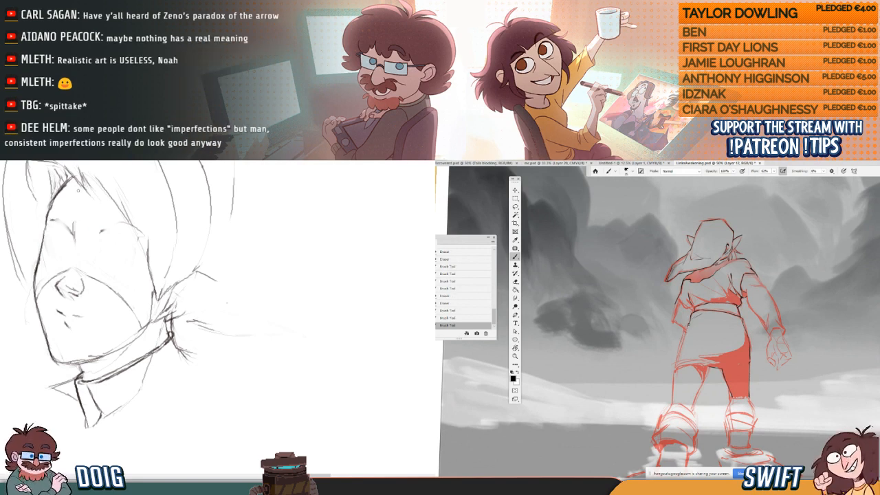
pyautogui.moveTo(79, 271); pyautogui.dragTo(83, 291)
pyautogui.press('e')
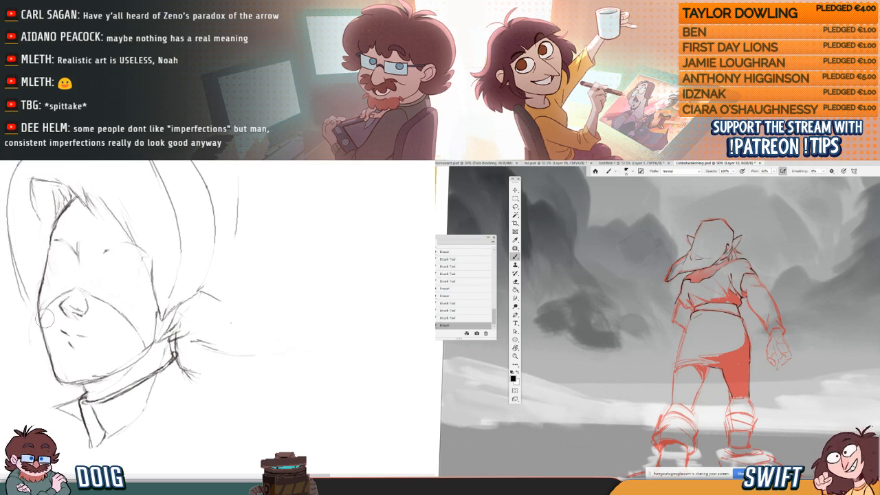
pyautogui.moveTo(46, 317); pyautogui.dragTo(54, 301)
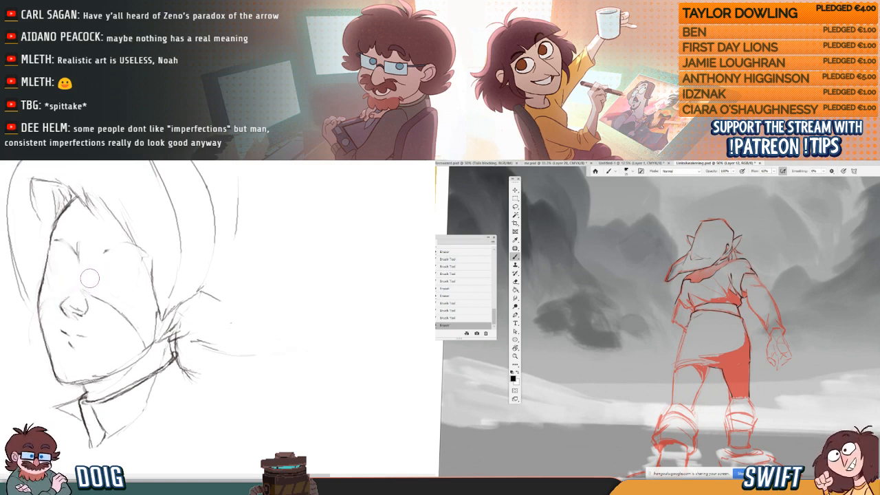
pyautogui.moveTo(103, 281)
pyautogui.mouseDown()
pyautogui.moveTo(103, 305)
pyautogui.moveTo(72, 306)
pyautogui.moveTo(72, 339)
pyautogui.moveTo(39, 328)
pyautogui.mouseUp()
pyautogui.press('b')
pyautogui.press('r')
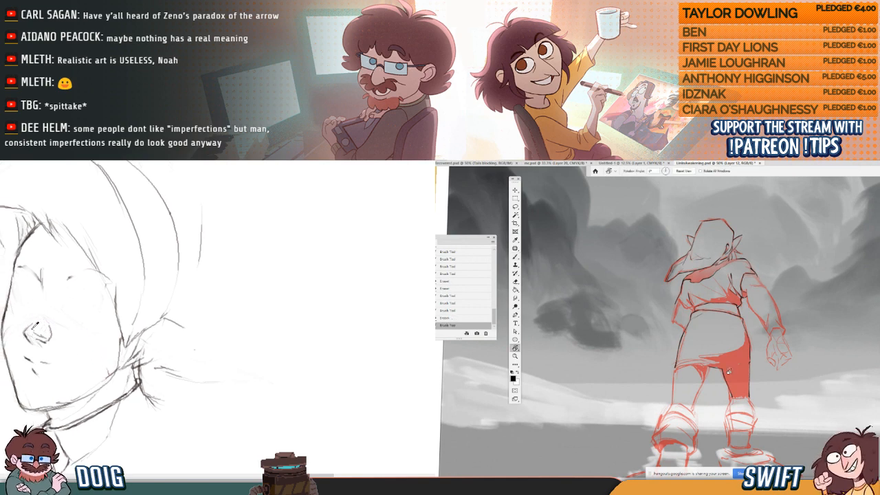
pyautogui.moveTo(19, 293); pyautogui.dragTo(31, 318)
pyautogui.hotkey('ctrl', 'z')
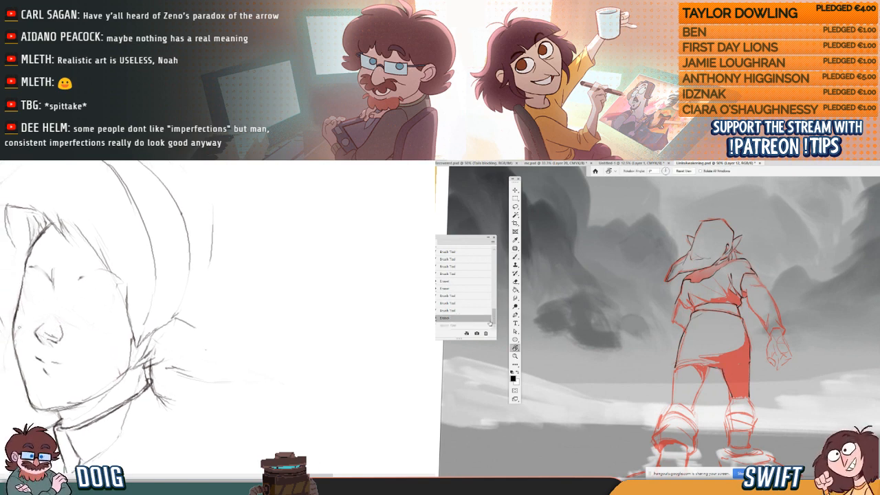
pyautogui.press('Escape')
# - Draw the bridge of the head study's nose from the brow down, and ink the left corner of the figure's skirt hem
pyautogui.press('b')
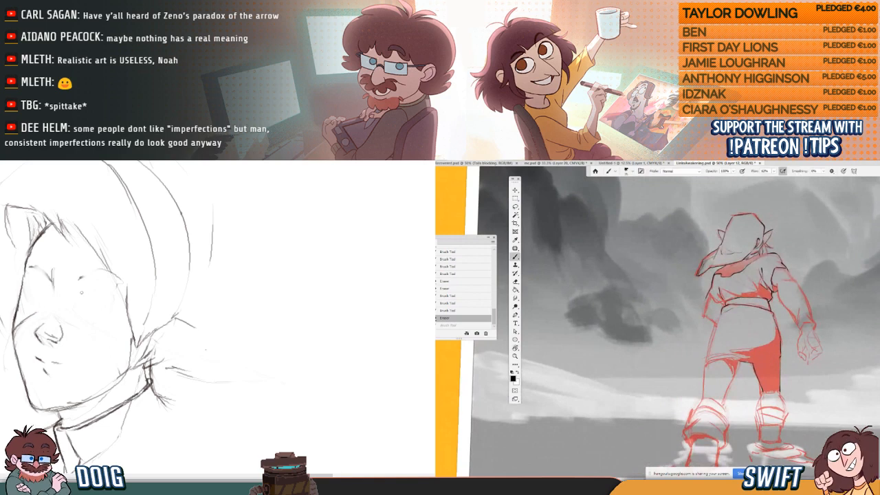
pyautogui.moveTo(70, 313)
pyautogui.mouseDown()
pyautogui.moveTo(68, 297)
pyautogui.moveTo(28, 310)
pyautogui.mouseUp()
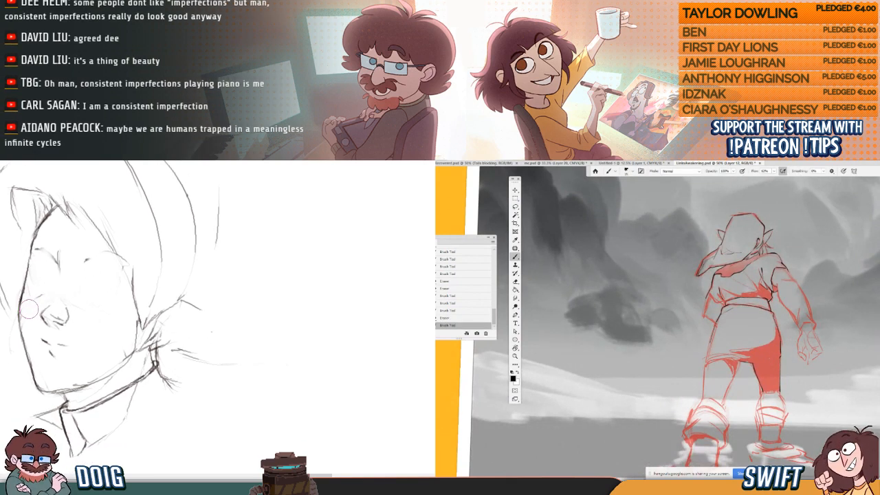
pyautogui.moveTo(29, 311); pyautogui.dragTo(25, 300)
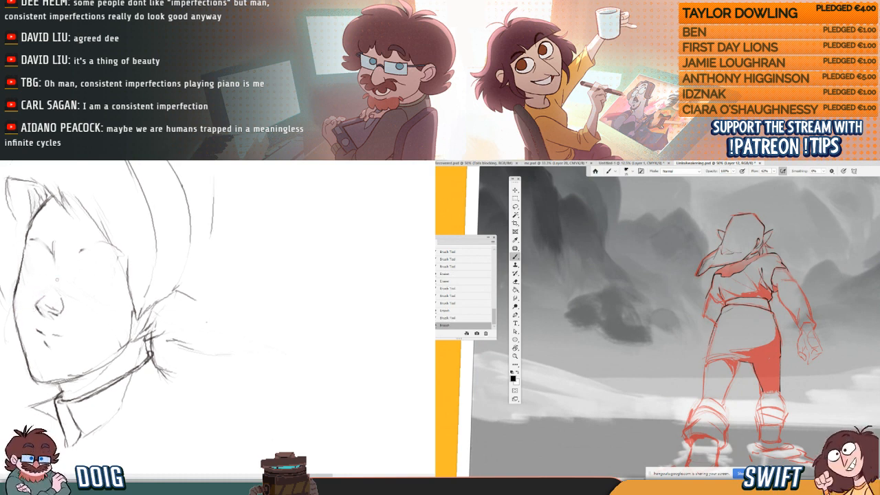
pyautogui.moveTo(57, 279); pyautogui.dragTo(66, 290)
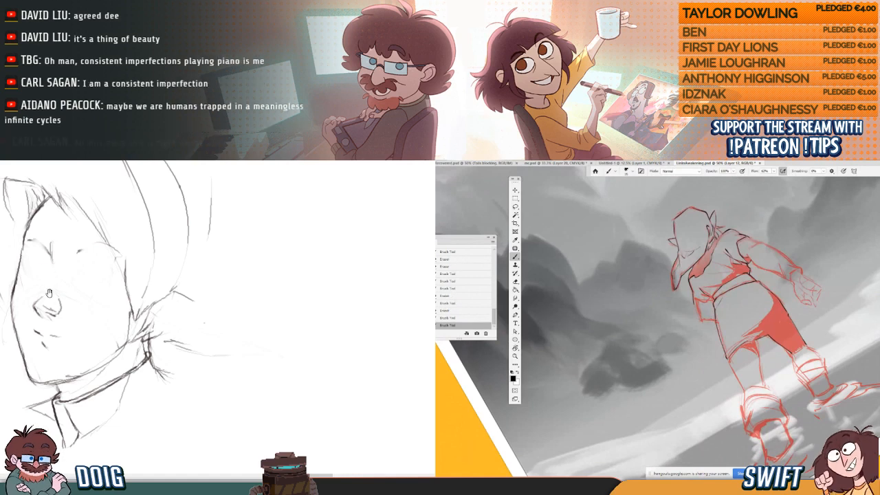
pyautogui.moveTo(63, 293); pyautogui.dragTo(49, 299)
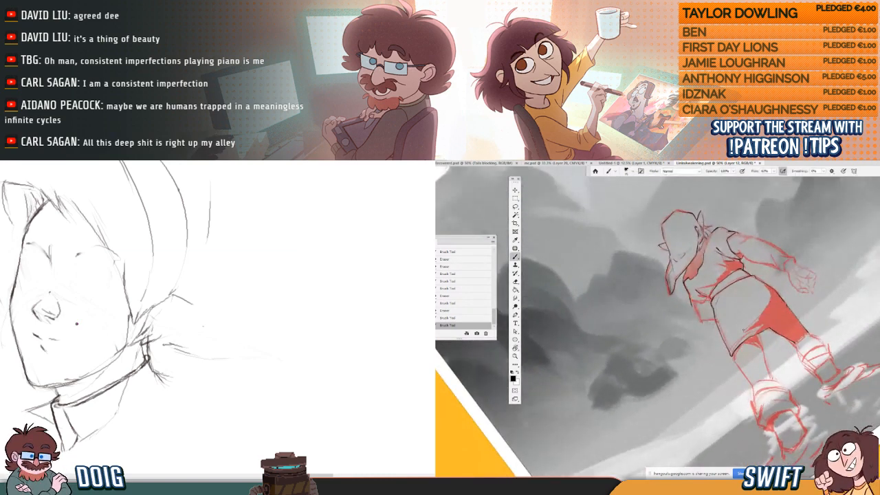
pyautogui.moveTo(61, 276); pyautogui.dragTo(69, 295)
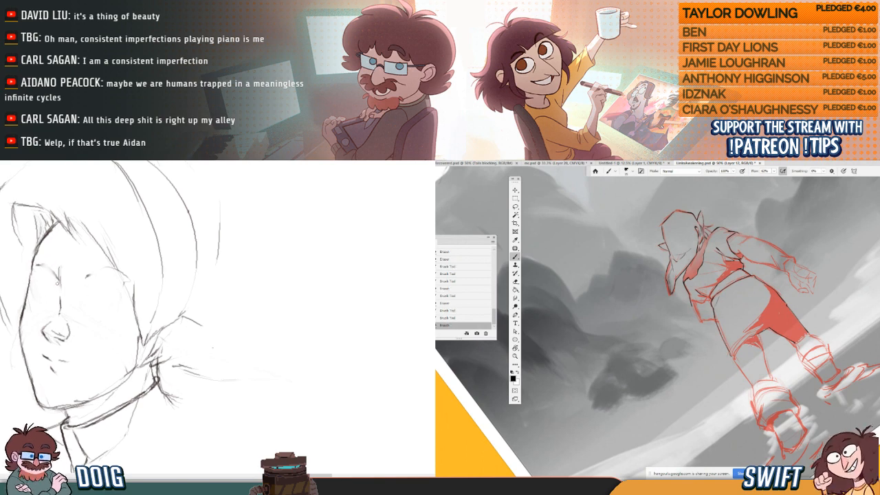
# - Sketch the curved left brow line of the head study beside the nose bridge and erase the stray lines around it
pyautogui.moveTo(60, 294); pyautogui.dragTo(39, 279)
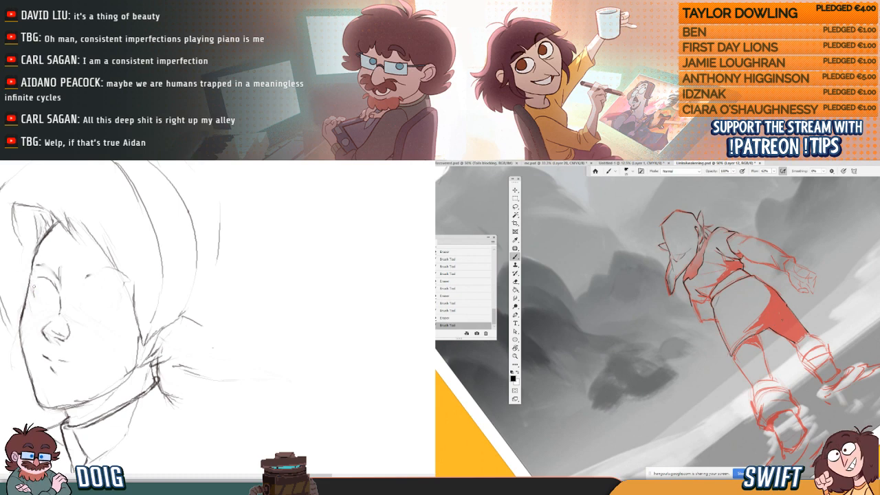
pyautogui.moveTo(42, 279)
pyautogui.mouseDown()
pyautogui.moveTo(57, 292)
pyautogui.moveTo(77, 285)
pyautogui.moveTo(64, 266)
pyautogui.moveTo(18, 269)
pyautogui.moveTo(39, 273)
pyautogui.moveTo(39, 258)
pyautogui.mouseUp()
pyautogui.press('e')
pyautogui.press('b')
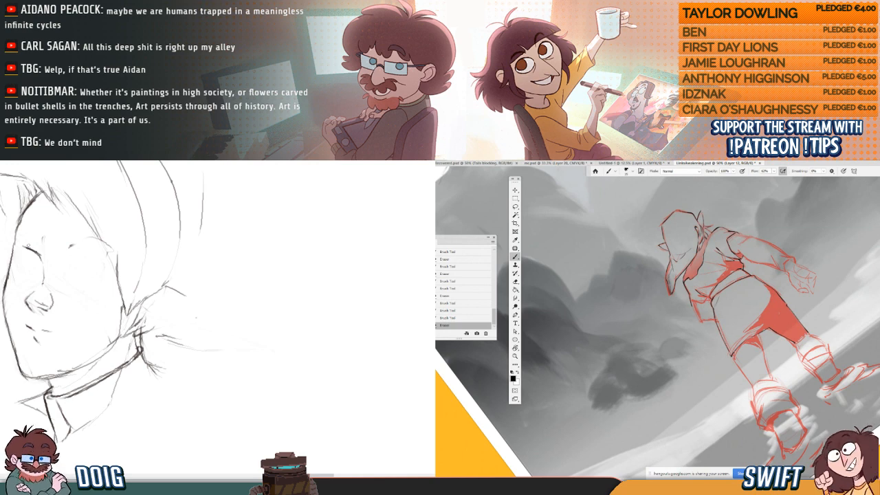
# - Darken the upper lid of the head study's left eye near the nose bridge and trim its edge
pyautogui.press('r')
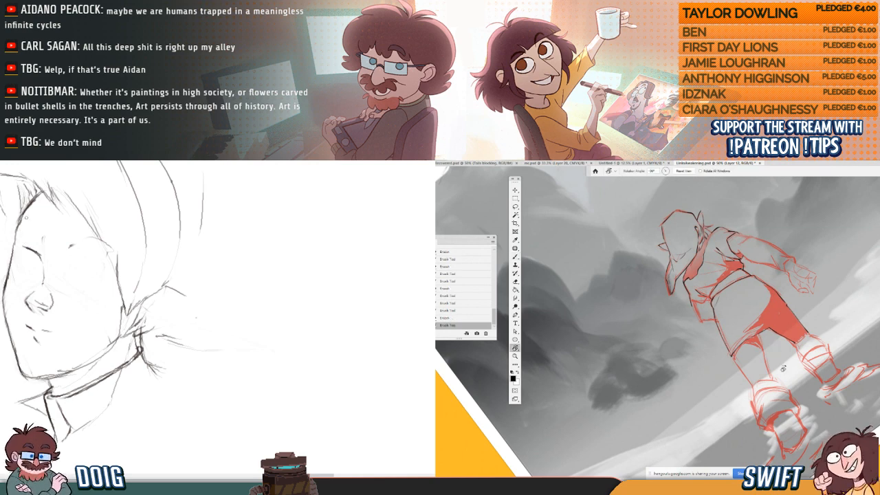
pyautogui.moveTo(793, 380)
pyautogui.mouseDown()
pyautogui.moveTo(748, 417)
pyautogui.moveTo(700, 411)
pyautogui.moveTo(749, 405)
pyautogui.moveTo(790, 385)
pyautogui.mouseUp()
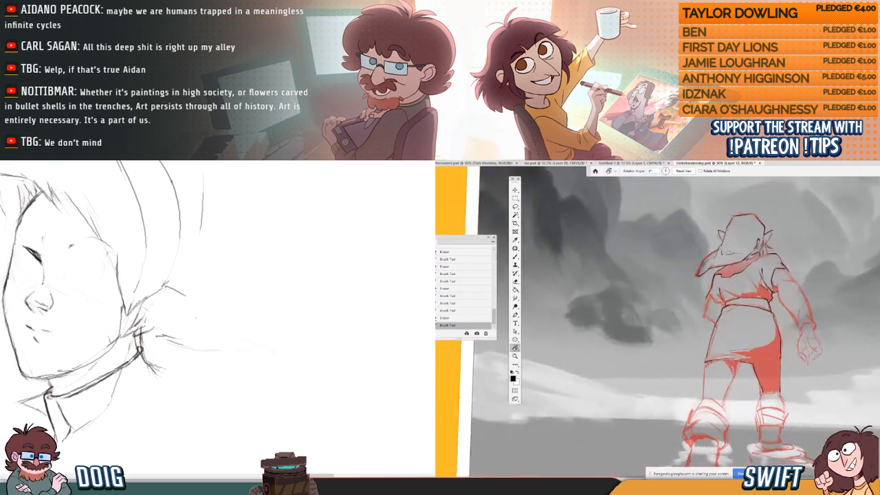
pyautogui.moveTo(706, 361); pyautogui.dragTo(707, 355)
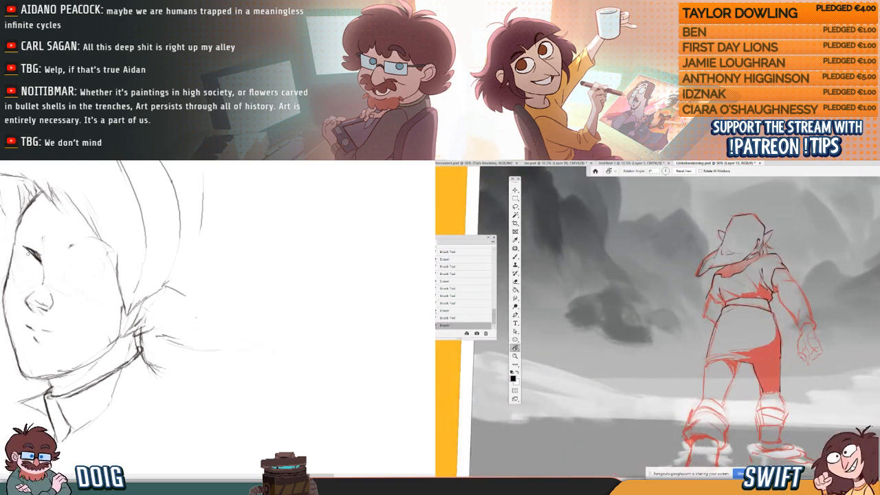
pyautogui.moveTo(717, 399); pyautogui.dragTo(751, 387)
pyautogui.press('b')
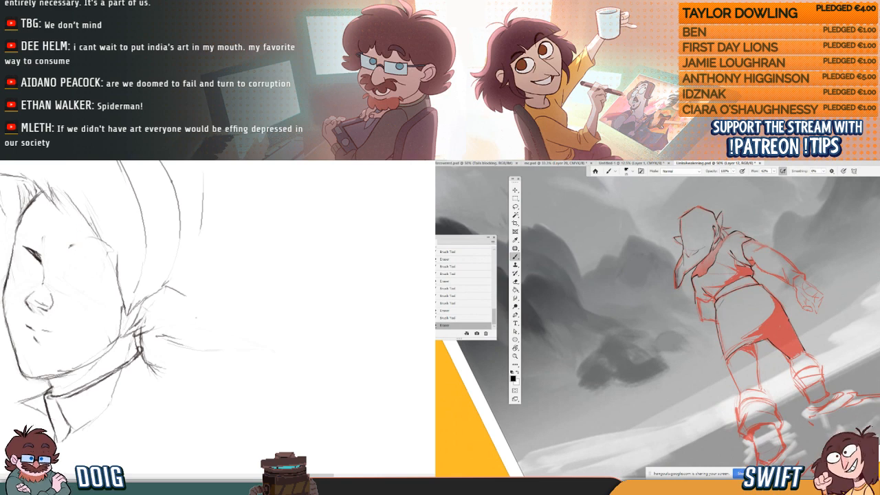
# - Draw the upper lid and inner brow of the head study's right-hand eye, and extend the left eye's lid line
pyautogui.moveTo(65, 266); pyautogui.dragTo(59, 280)
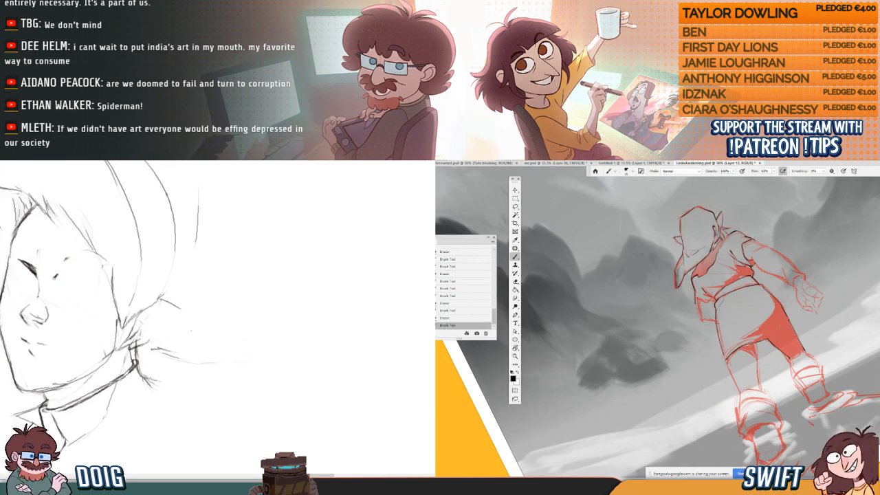
pyautogui.moveTo(55, 277); pyautogui.dragTo(84, 275)
pyautogui.press('r')
pyautogui.moveTo(788, 379); pyautogui.dragTo(711, 358)
pyautogui.moveTo(90, 281)
pyautogui.mouseDown()
pyautogui.moveTo(77, 256)
pyautogui.moveTo(63, 275)
pyautogui.moveTo(64, 261)
pyautogui.moveTo(74, 268)
pyautogui.moveTo(75, 260)
pyautogui.moveTo(33, 269)
pyautogui.mouseUp()
# - Step back to an earlier history state and ink the figure's thigh lines below the skirt hem
pyautogui.click(474, 304)
pyautogui.click(471, 298)
pyautogui.press('b')
pyautogui.press('r')
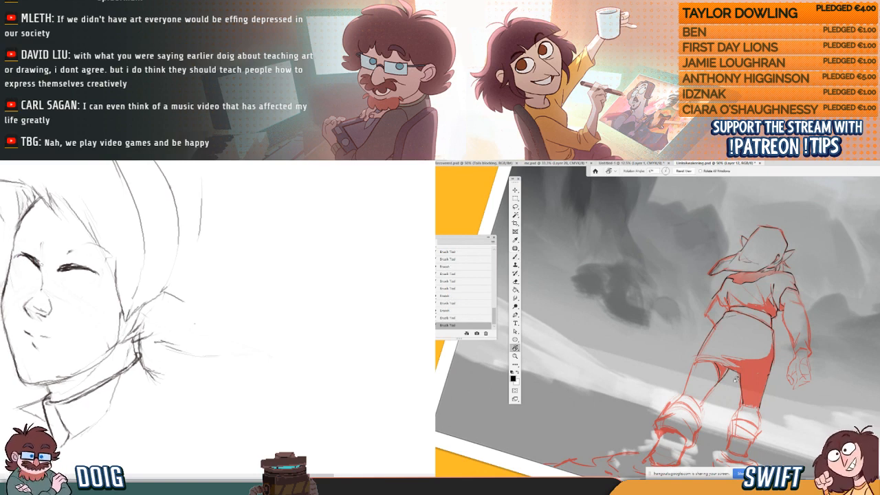
pyautogui.moveTo(736, 382)
pyautogui.mouseDown()
pyautogui.moveTo(766, 393)
pyautogui.moveTo(742, 372)
pyautogui.mouseUp()
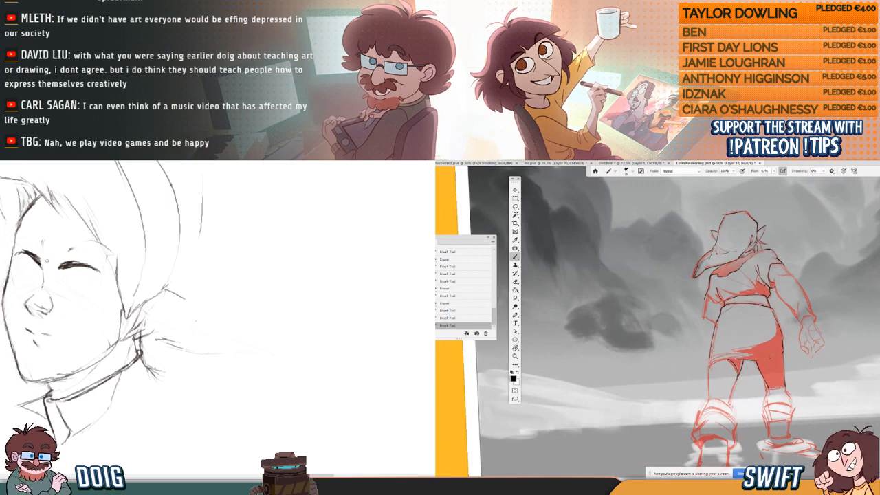
# - Rotate the canvas and ink the outer edge of the capped figure's red-filled thigh beside the skirt
pyautogui.press('r')
pyautogui.moveTo(757, 403); pyautogui.dragTo(786, 350)
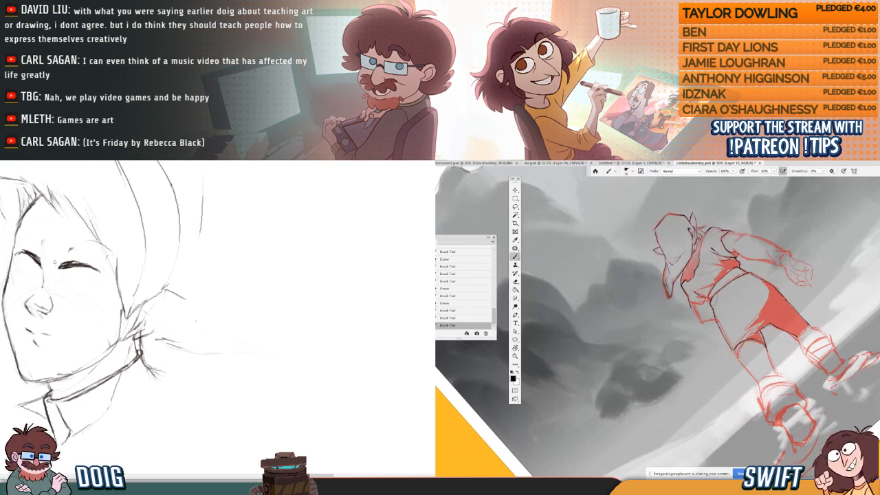
pyautogui.press('r')
pyautogui.moveTo(796, 364)
pyautogui.mouseDown()
pyautogui.moveTo(769, 406)
pyautogui.moveTo(733, 425)
pyautogui.moveTo(782, 402)
pyautogui.moveTo(810, 362)
pyautogui.mouseUp()
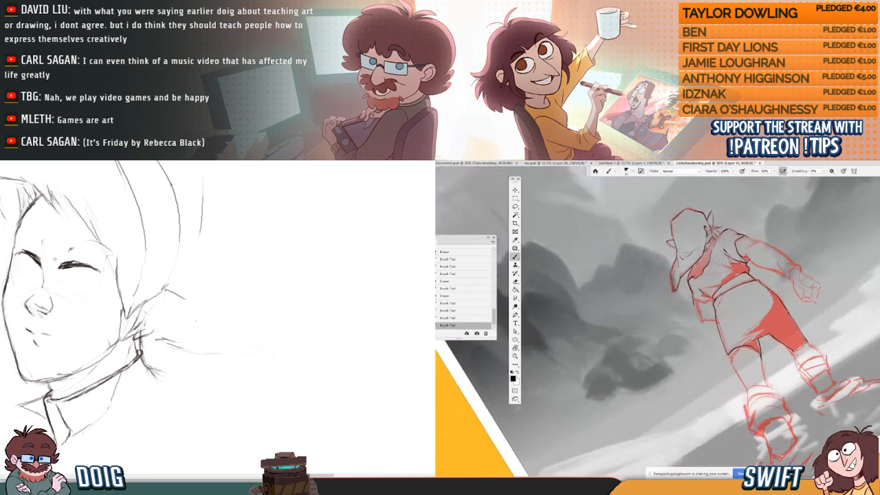
pyautogui.moveTo(772, 295); pyautogui.dragTo(774, 311)
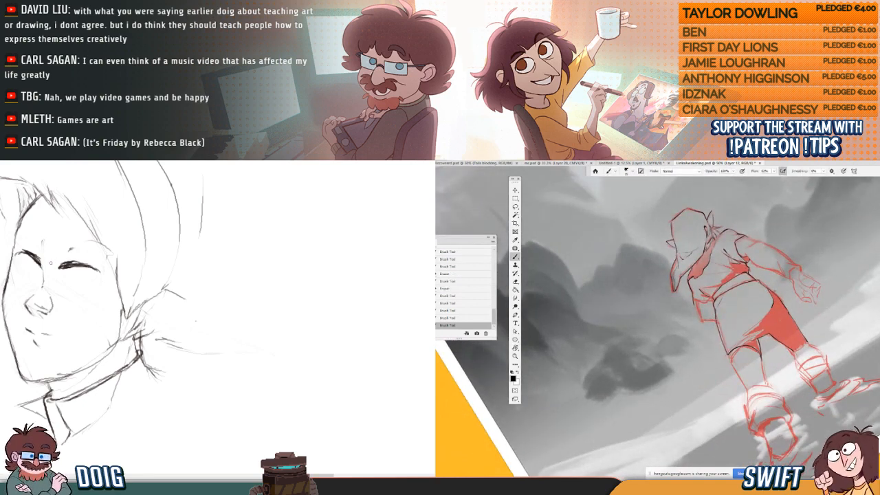
pyautogui.moveTo(54, 283); pyautogui.dragTo(59, 290)
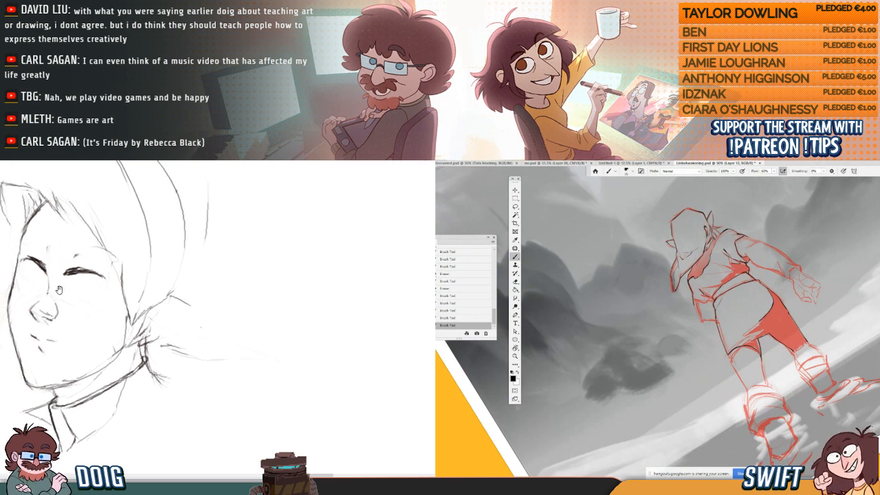
pyautogui.moveTo(775, 295); pyautogui.dragTo(788, 315)
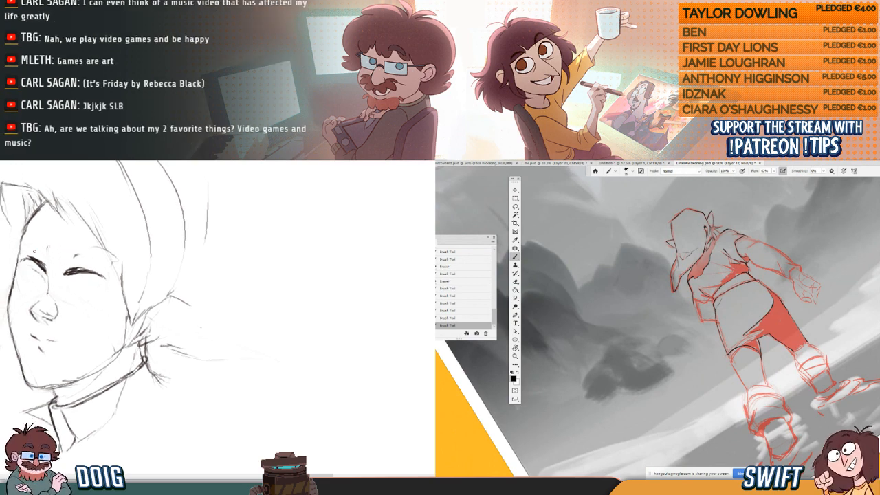
pyautogui.moveTo(810, 297); pyautogui.dragTo(806, 311)
# - Draw rounded eye outlines beneath both brows of the head study
pyautogui.moveTo(32, 270); pyautogui.dragTo(39, 272)
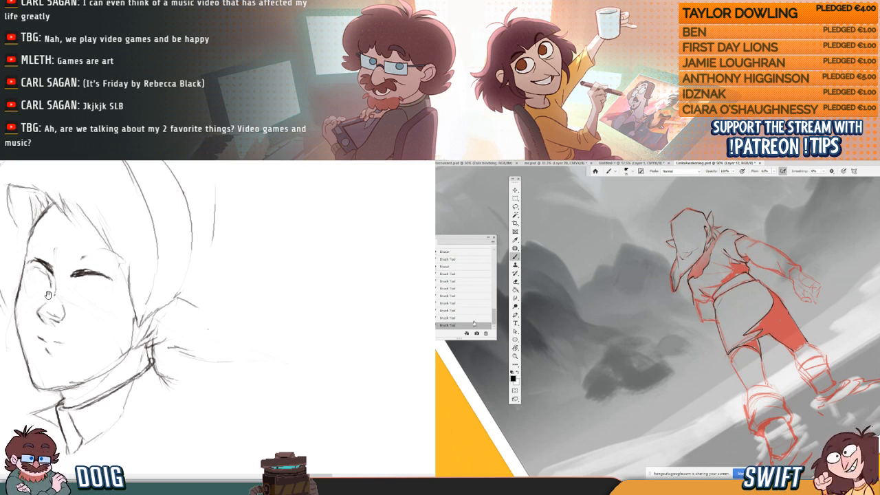
pyautogui.hotkey('ctrl', 'z')
pyautogui.moveTo(48, 294)
pyautogui.mouseDown()
pyautogui.moveTo(73, 281)
pyautogui.moveTo(54, 297)
pyautogui.moveTo(74, 290)
pyautogui.mouseUp()
pyautogui.hotkey('ctrl', 'shift', 'z')
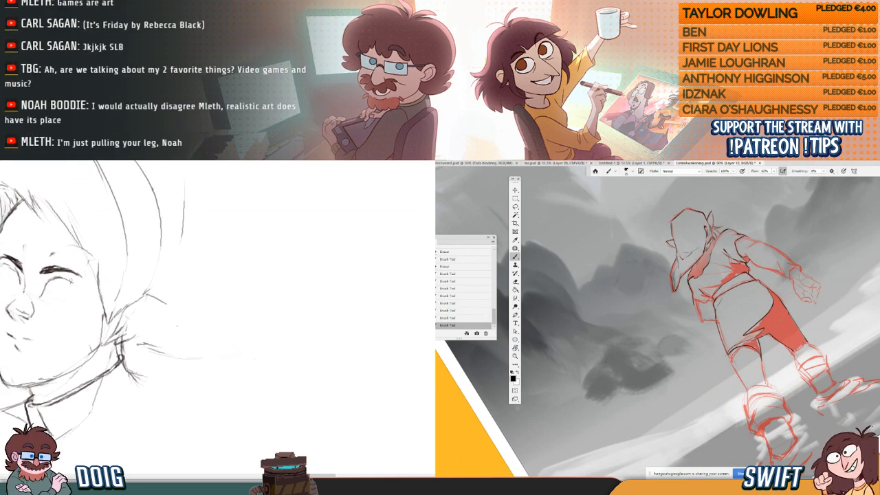
pyautogui.press('r')
pyautogui.moveTo(806, 372)
pyautogui.mouseDown()
pyautogui.moveTo(757, 399)
pyautogui.moveTo(797, 386)
pyautogui.moveTo(818, 314)
pyautogui.mouseUp()
pyautogui.moveTo(52, 300); pyautogui.dragTo(68, 291)
# - Undo the last figure stroke, ink the inner edge of the red-filled thigh, and rotate the canvas back upright
pyautogui.hotkey('ctrl', 'z')
pyautogui.press('b')
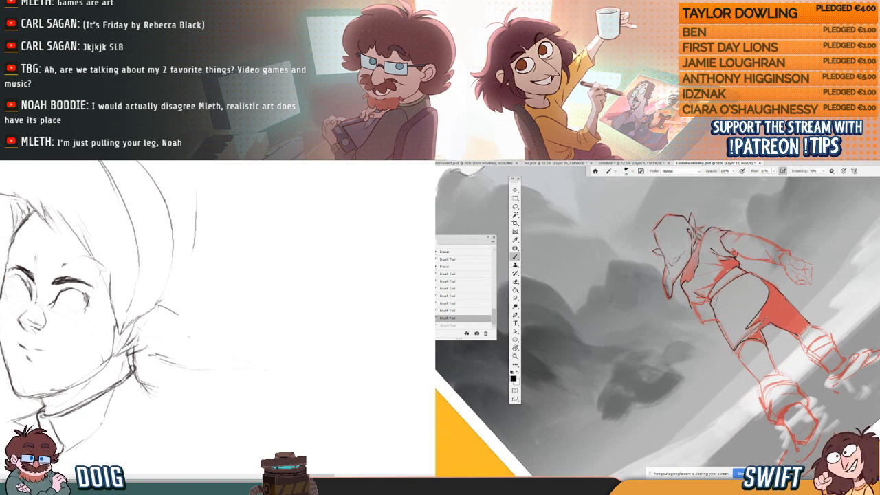
pyautogui.moveTo(10, 295); pyautogui.dragTo(15, 299)
pyautogui.moveTo(767, 321); pyautogui.dragTo(809, 335)
pyautogui.press('r')
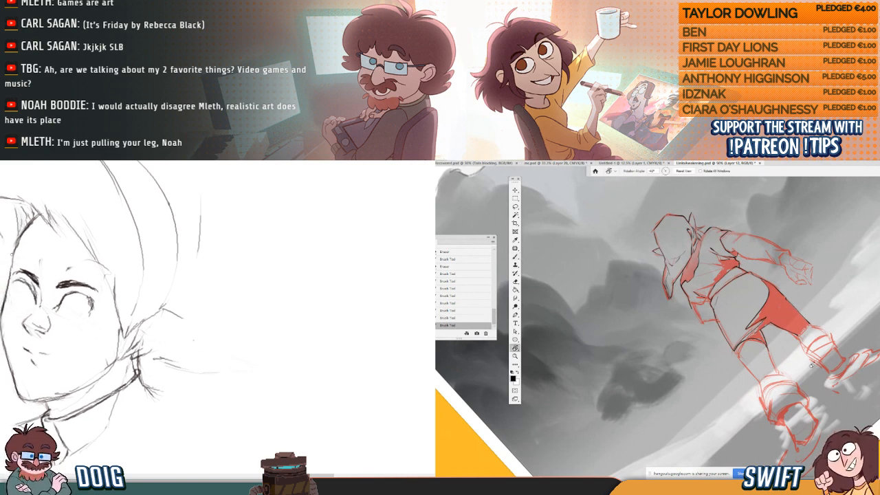
pyautogui.moveTo(812, 365); pyautogui.dragTo(763, 406)
pyautogui.press('Escape')
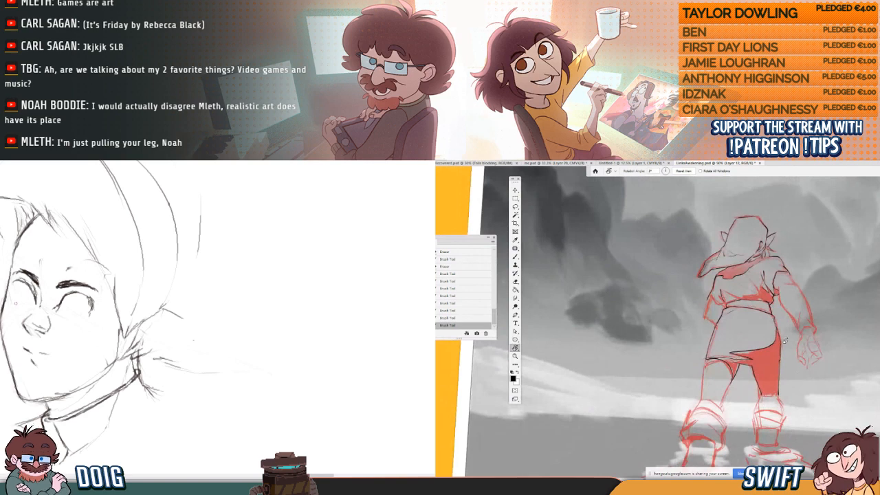
pyautogui.press('b')
# - Close the lower outline of the head study's near eye into a full rounded shape
pyautogui.moveTo(76, 299); pyautogui.dragTo(82, 289)
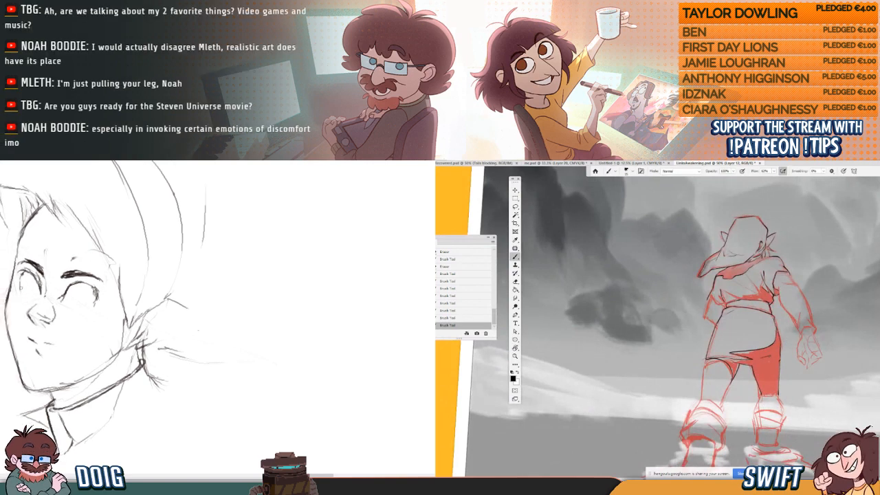
pyautogui.moveTo(807, 349); pyautogui.dragTo(813, 356)
pyautogui.moveTo(72, 300); pyautogui.dragTo(71, 293)
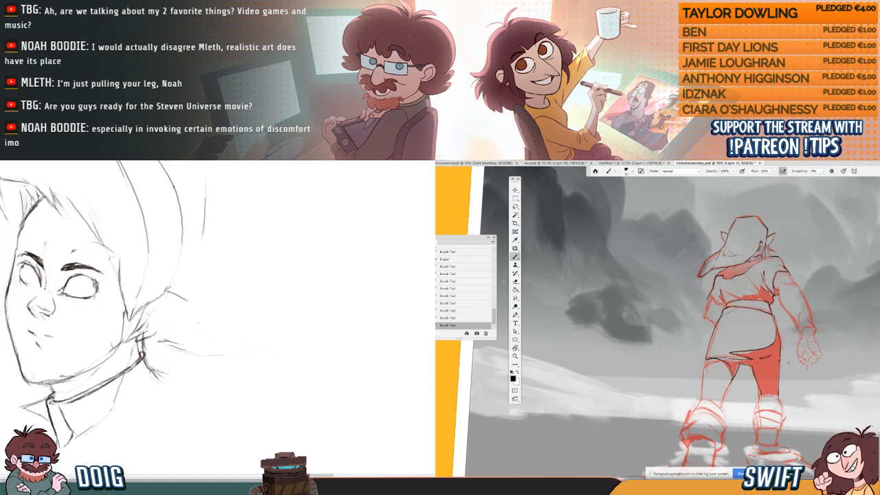
pyautogui.moveTo(94, 282); pyautogui.dragTo(53, 272)
pyautogui.moveTo(39, 259)
pyautogui.mouseDown()
pyautogui.moveTo(42, 308)
pyautogui.moveTo(53, 279)
pyautogui.moveTo(3, 262)
pyautogui.mouseUp()
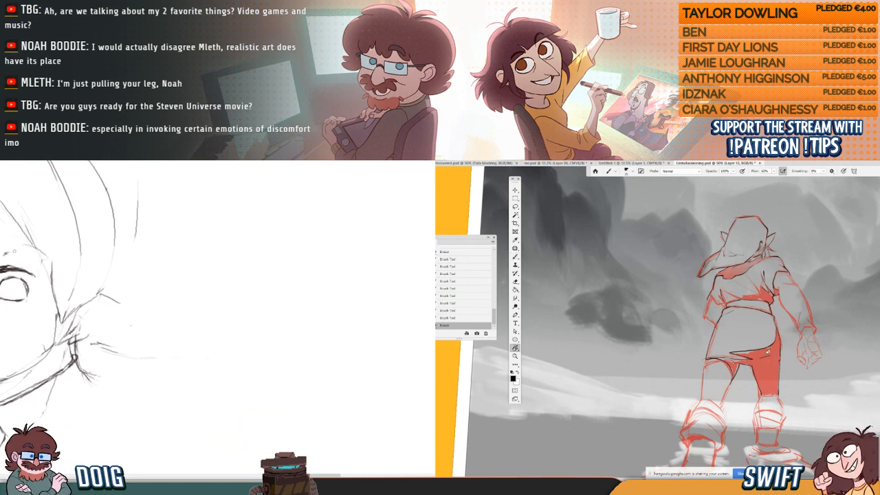
# - Erase the lower outline of the mirrored head study's near eye and refine its inner curve beside the nose
pyautogui.moveTo(88, 272)
pyautogui.mouseDown()
pyautogui.moveTo(18, 275)
pyautogui.moveTo(84, 262)
pyautogui.moveTo(180, 260)
pyautogui.moveTo(30, 258)
pyautogui.moveTo(1, 249)
pyautogui.mouseUp()
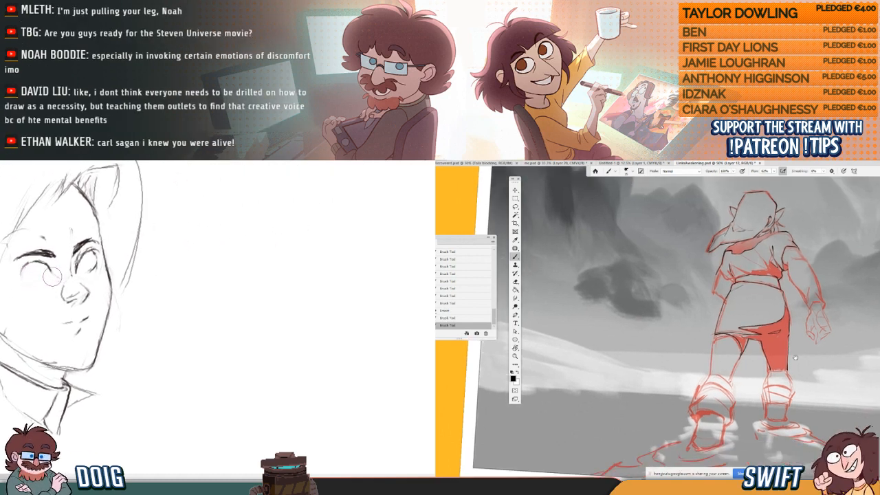
pyautogui.moveTo(54, 262); pyautogui.dragTo(49, 260)
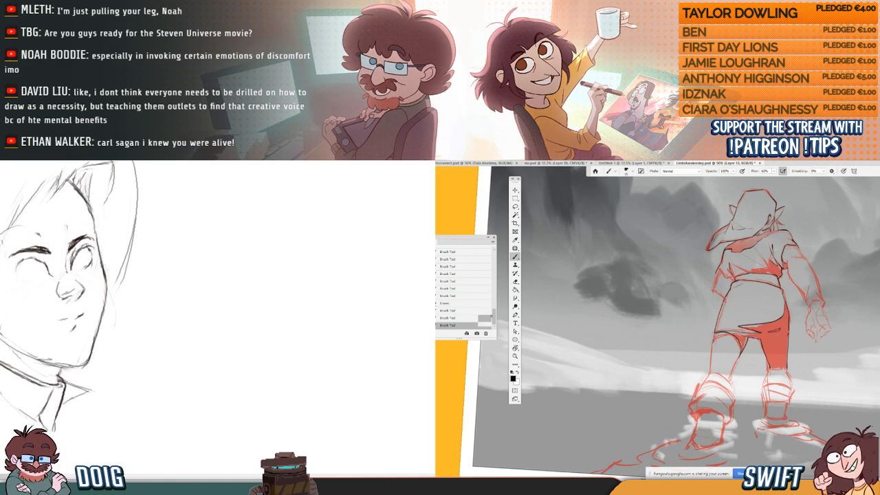
pyautogui.scroll(1, 38, 241)
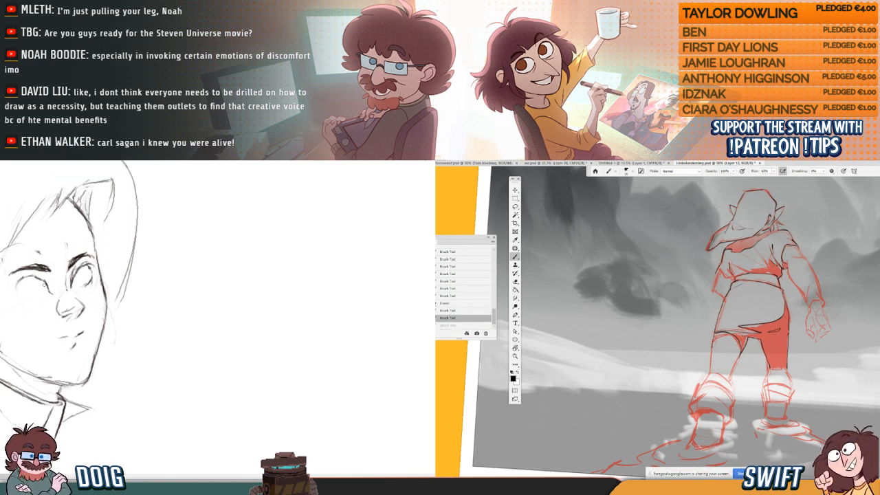
pyautogui.moveTo(28, 280)
pyautogui.mouseDown()
pyautogui.moveTo(43, 276)
pyautogui.moveTo(30, 274)
pyautogui.mouseUp()
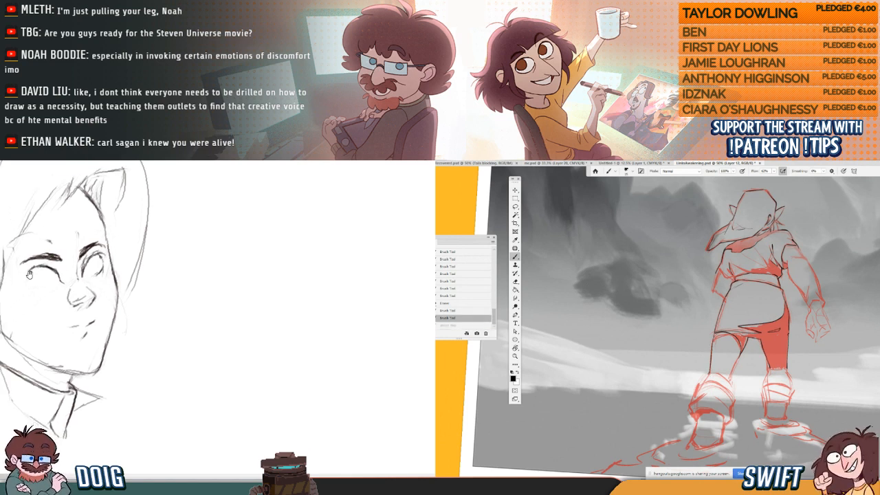
pyautogui.moveTo(86, 263)
pyautogui.mouseDown()
pyautogui.moveTo(61, 275)
pyautogui.moveTo(77, 276)
pyautogui.moveTo(72, 287)
pyautogui.mouseUp()
pyautogui.moveTo(71, 285); pyautogui.dragTo(58, 274)
pyautogui.moveTo(47, 277); pyautogui.dragTo(41, 268)
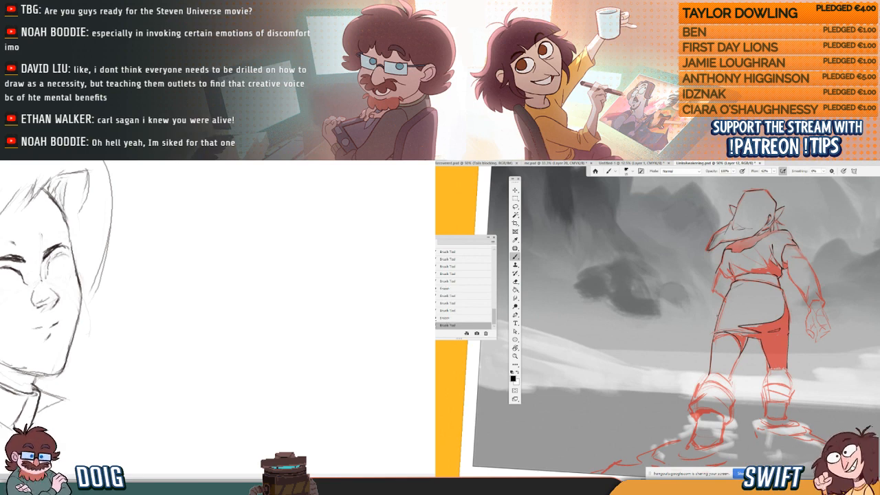
# - Step back through the history while retrying the figure's skirt hem stroke, and erase the outline of the head study's far eye
pyautogui.click(470, 318)
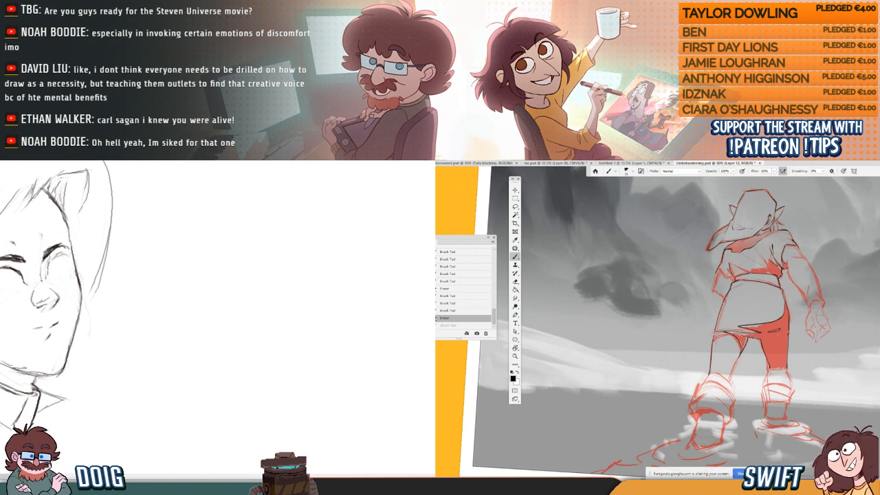
pyautogui.moveTo(767, 323); pyautogui.dragTo(750, 324)
pyautogui.moveTo(41, 243)
pyautogui.mouseDown()
pyautogui.moveTo(44, 269)
pyautogui.moveTo(56, 257)
pyautogui.moveTo(47, 275)
pyautogui.moveTo(39, 270)
pyautogui.moveTo(45, 278)
pyautogui.mouseUp()
pyautogui.press('b')
pyautogui.click(473, 318)
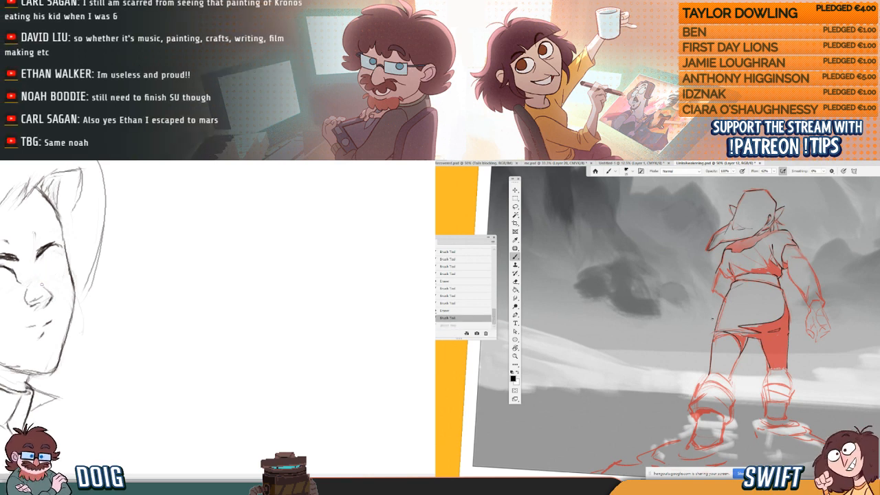
pyautogui.hotkey('ctrl', 'shift', 'z')
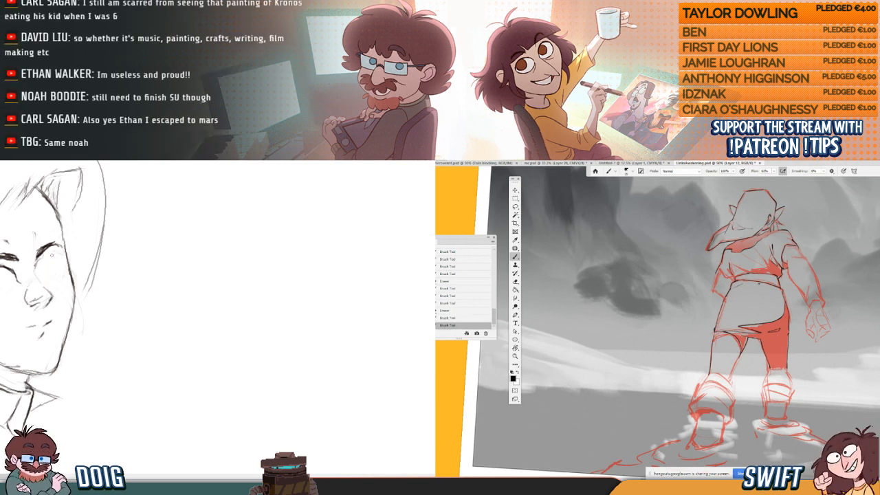
# - Redraw the light curve of the head study's far eye and touch up the figure's skirt hem
pyautogui.moveTo(59, 262); pyautogui.dragTo(7, 274)
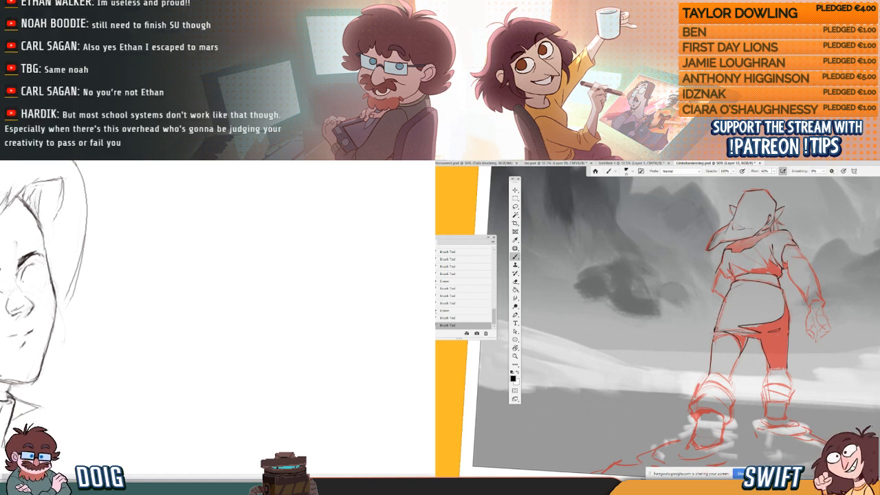
pyautogui.moveTo(767, 323); pyautogui.dragTo(735, 327)
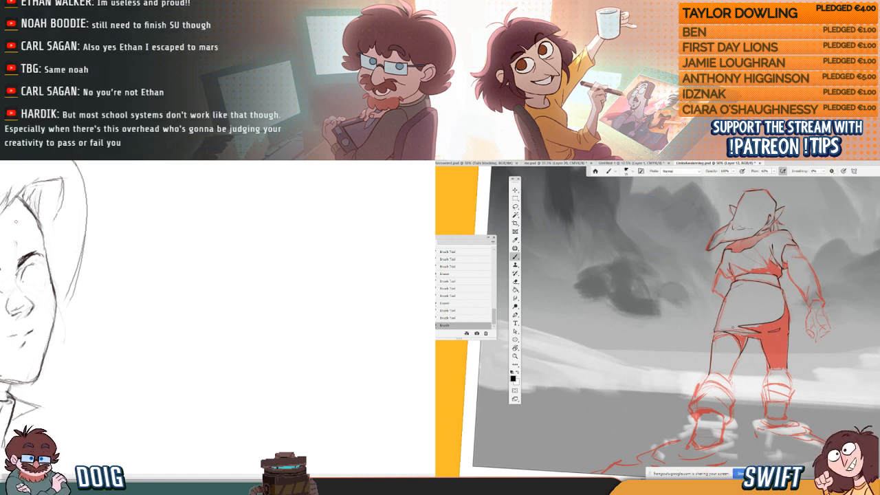
pyautogui.moveTo(37, 251)
pyautogui.mouseDown()
pyautogui.moveTo(45, 256)
pyautogui.moveTo(43, 249)
pyautogui.moveTo(24, 254)
pyautogui.moveTo(9, 301)
pyautogui.mouseUp()
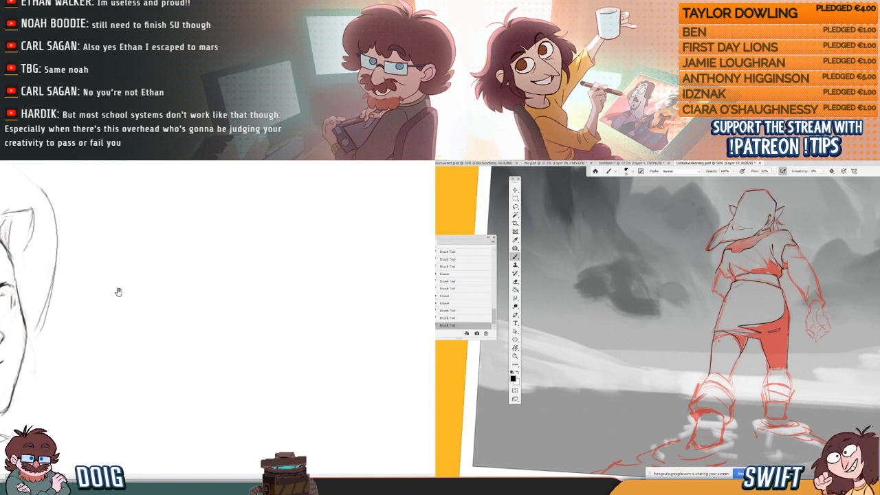
# - Handwrite the letters "a b" in the blank area beside the head study
pyautogui.moveTo(118, 293)
pyautogui.mouseDown()
pyautogui.moveTo(82, 280)
pyautogui.moveTo(114, 290)
pyautogui.moveTo(116, 302)
pyautogui.mouseUp()
pyautogui.click(478, 311)
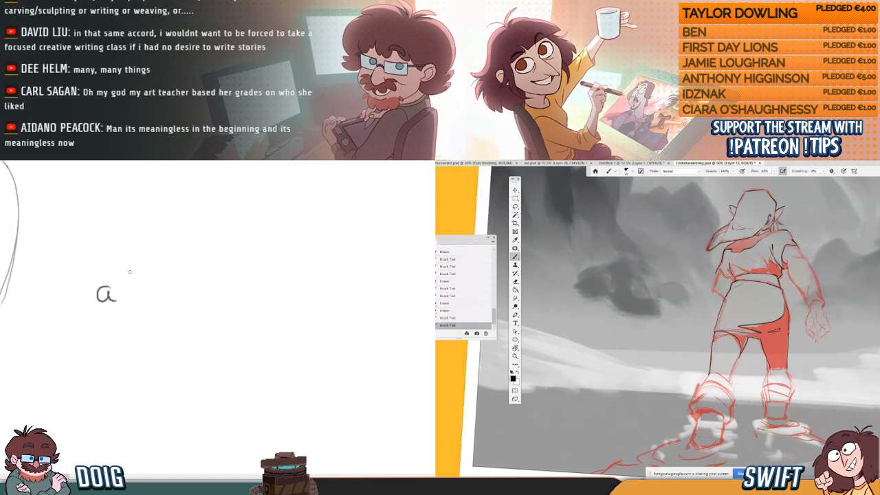
pyautogui.moveTo(128, 261)
pyautogui.mouseDown()
pyautogui.moveTo(129, 296)
pyautogui.moveTo(131, 276)
pyautogui.moveTo(129, 292)
pyautogui.moveTo(141, 299)
pyautogui.moveTo(190, 259)
pyautogui.moveTo(169, 270)
pyautogui.moveTo(185, 293)
pyautogui.moveTo(169, 300)
pyautogui.mouseUp()
pyautogui.click(484, 318)
pyautogui.click(185, 277)
# - Sketch a small cube beside the letters with an arrow pointing down at it
pyautogui.hscroll(2, 207, 274)
pyautogui.moveTo(169, 300)
pyautogui.mouseDown()
pyautogui.moveTo(185, 292)
pyautogui.moveTo(173, 300)
pyautogui.mouseUp()
pyautogui.moveTo(142, 266)
pyautogui.mouseDown()
pyautogui.moveTo(149, 272)
pyautogui.moveTo(144, 297)
pyautogui.moveTo(159, 297)
pyautogui.moveTo(127, 285)
pyautogui.mouseUp()
pyautogui.moveTo(136, 240); pyautogui.dragTo(142, 270)
pyautogui.moveTo(140, 267)
pyautogui.mouseDown()
pyautogui.moveTo(154, 265)
pyautogui.moveTo(134, 270)
pyautogui.moveTo(154, 279)
pyautogui.moveTo(145, 268)
pyautogui.moveTo(209, 266)
pyautogui.moveTo(140, 259)
pyautogui.mouseUp()
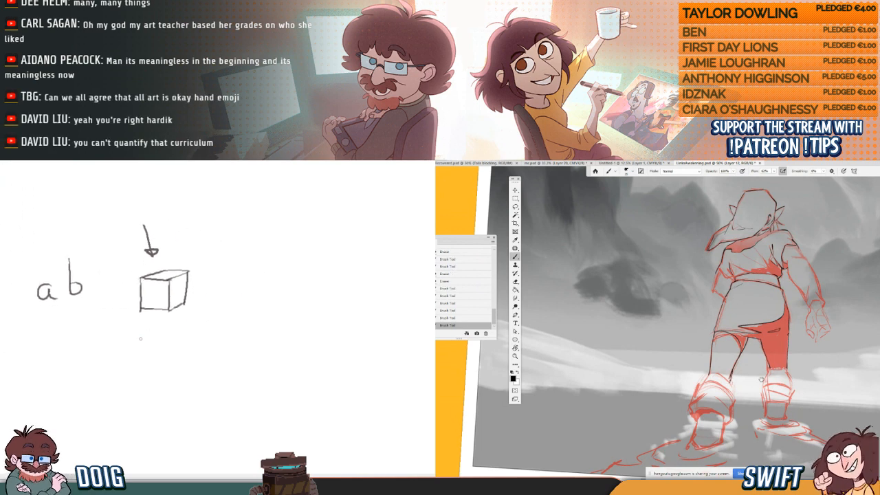
# - Handwrite the word "principles" below the cube
pyautogui.moveTo(138, 335); pyautogui.dragTo(166, 343)
pyautogui.moveTo(172, 336); pyautogui.dragTo(196, 338)
pyautogui.moveTo(197, 336); pyautogui.dragTo(202, 333)
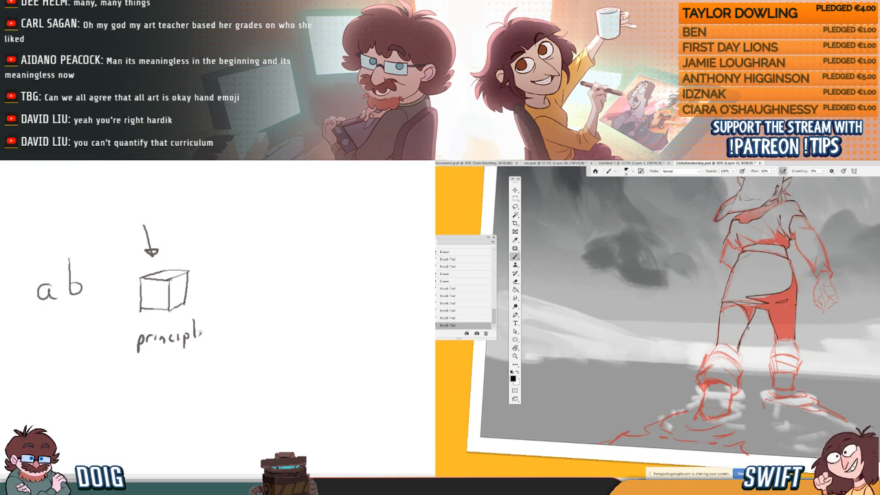
# - Sketch a ground line beside the cube with a tiny figure at one end and a stepped block on top
pyautogui.moveTo(141, 321); pyautogui.dragTo(145, 291)
pyautogui.moveTo(218, 285); pyautogui.dragTo(143, 271)
pyautogui.moveTo(241, 267)
pyautogui.mouseDown()
pyautogui.moveTo(123, 304)
pyautogui.moveTo(254, 280)
pyautogui.moveTo(105, 288)
pyautogui.moveTo(115, 283)
pyautogui.mouseUp()
pyautogui.moveTo(111, 261); pyautogui.dragTo(109, 269)
pyautogui.moveTo(180, 264)
pyautogui.mouseDown()
pyautogui.moveTo(173, 272)
pyautogui.moveTo(198, 267)
pyautogui.moveTo(221, 286)
pyautogui.mouseUp()
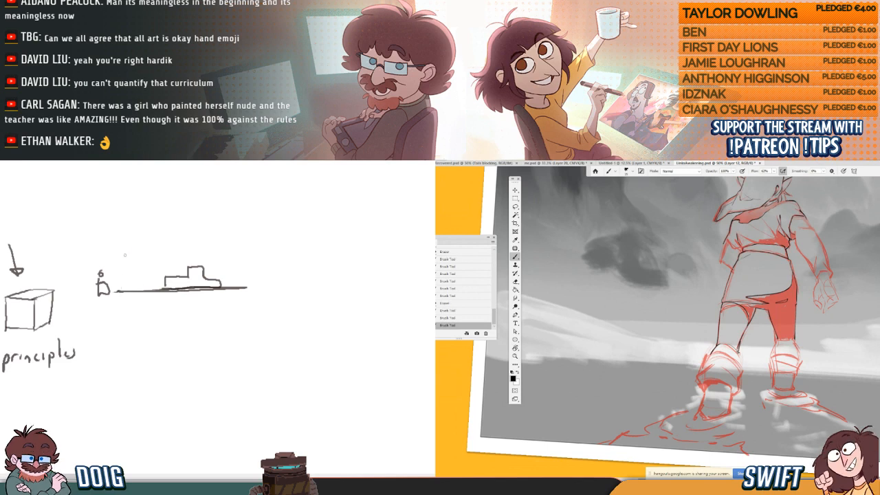
# - Handwrite "why" above the tiny figure and draw two arrows pointing at the stepped block
pyautogui.moveTo(130, 249); pyautogui.dragTo(150, 266)
pyautogui.moveTo(113, 269)
pyautogui.mouseDown()
pyautogui.moveTo(142, 270)
pyautogui.moveTo(128, 254)
pyautogui.moveTo(140, 269)
pyautogui.moveTo(186, 269)
pyautogui.mouseUp()
pyautogui.moveTo(738, 352); pyautogui.dragTo(738, 364)
pyautogui.moveTo(181, 267); pyautogui.dragTo(176, 275)
pyautogui.moveTo(145, 265); pyautogui.dragTo(169, 266)
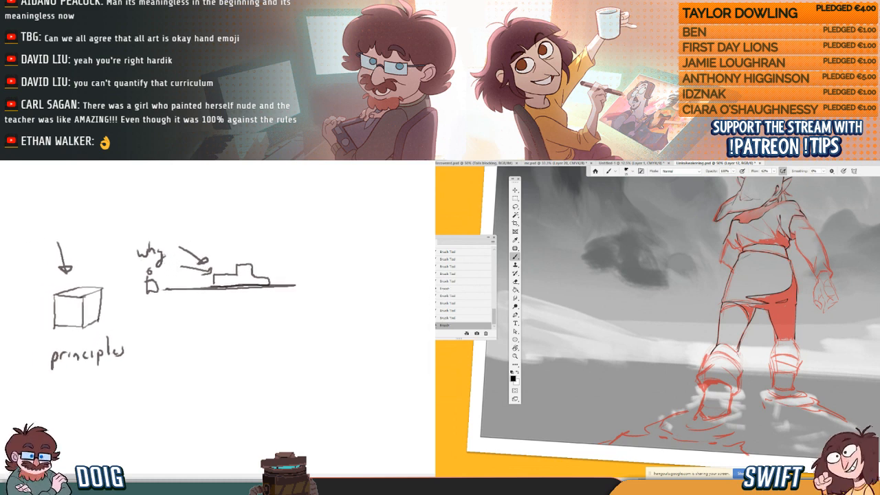
# - Shade the side face of the cube with hatching and add the letter "c" after "a b"
pyautogui.moveTo(120, 289)
pyautogui.mouseDown()
pyautogui.moveTo(194, 281)
pyautogui.moveTo(157, 303)
pyautogui.moveTo(158, 314)
pyautogui.mouseUp()
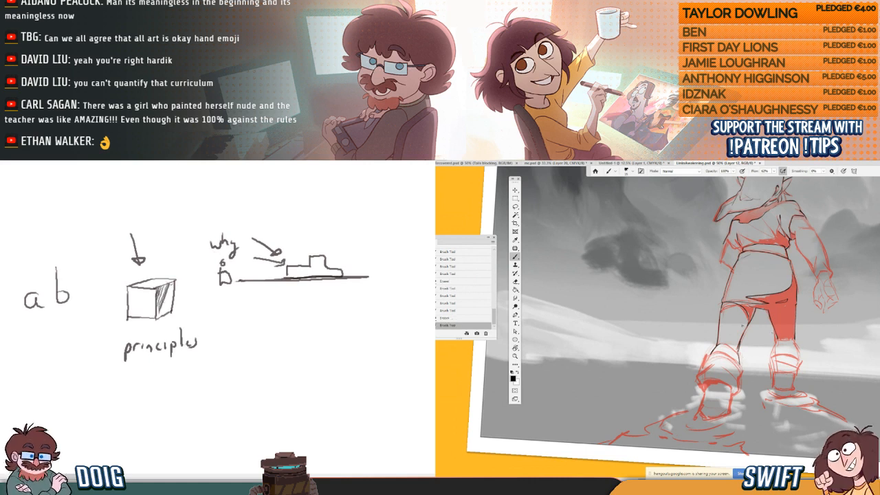
pyautogui.moveTo(174, 285); pyautogui.dragTo(160, 315)
pyautogui.moveTo(175, 289); pyautogui.dragTo(167, 312)
pyautogui.moveTo(90, 290)
pyautogui.mouseDown()
pyautogui.moveTo(184, 275)
pyautogui.moveTo(200, 288)
pyautogui.mouseUp()
pyautogui.moveTo(214, 255); pyautogui.dragTo(134, 274)
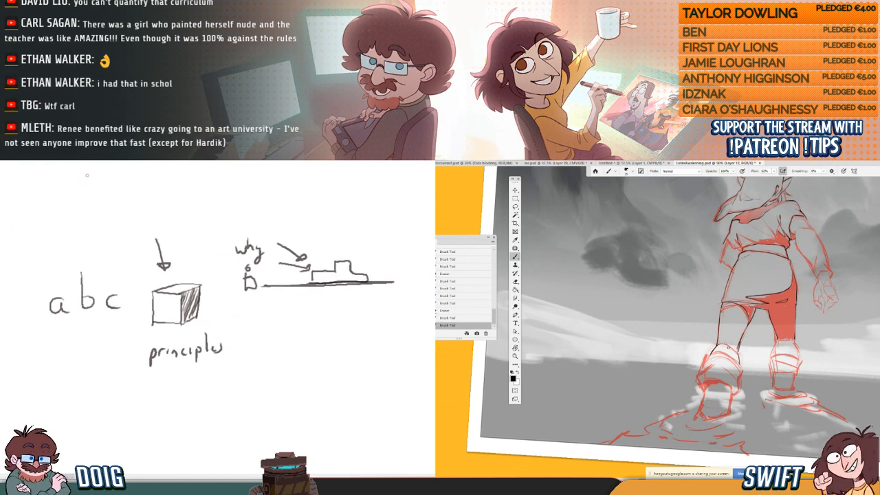
# - Lasso all the handwritten notes and doodles, delete them, and clear the selection
pyautogui.moveTo(120, 214)
pyautogui.mouseDown()
pyautogui.moveTo(102, 380)
pyautogui.moveTo(360, 330)
pyautogui.moveTo(312, 198)
pyautogui.moveTo(108, 232)
pyautogui.mouseUp()
pyautogui.press('Delete')
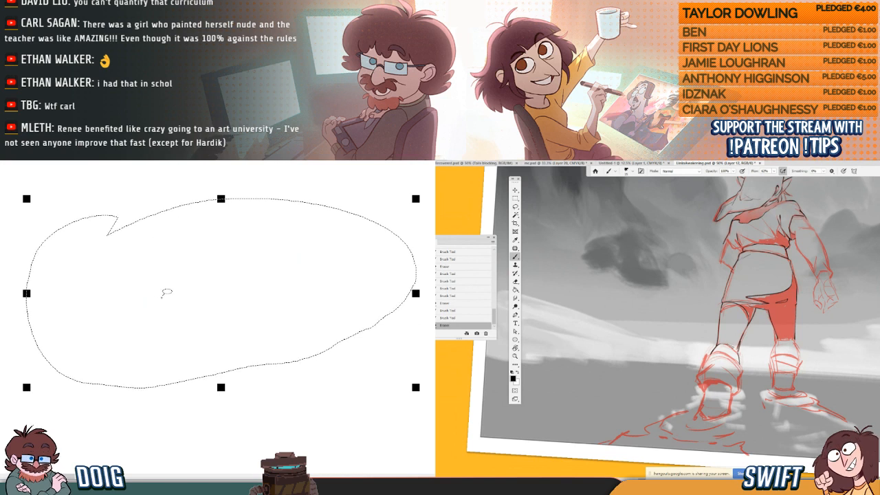
pyautogui.hotkey('ctrl', 'd')
# - Erase the leftover outline of the head study's near eye and bring the figure's lower legs into view
pyautogui.moveTo(3, 309); pyautogui.dragTo(167, 299)
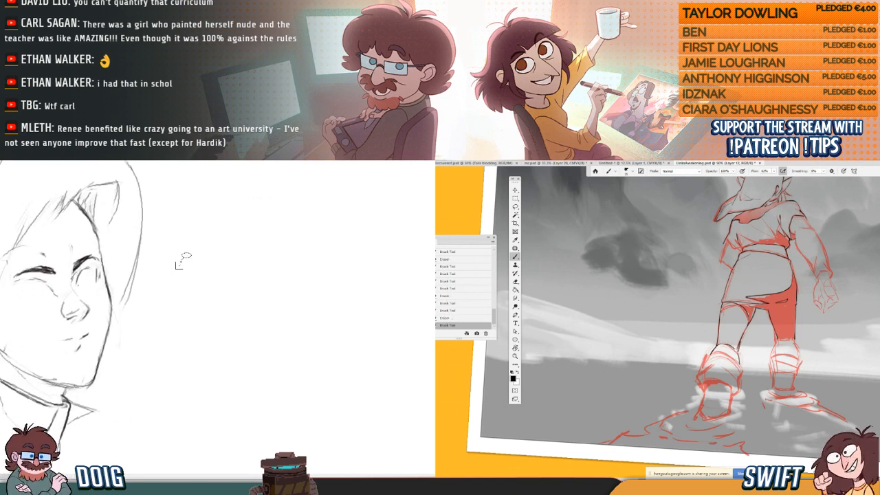
pyautogui.moveTo(84, 280); pyautogui.dragTo(118, 275)
pyautogui.moveTo(117, 280)
pyautogui.mouseDown()
pyautogui.moveTo(145, 270)
pyautogui.moveTo(138, 284)
pyautogui.moveTo(127, 274)
pyautogui.mouseUp()
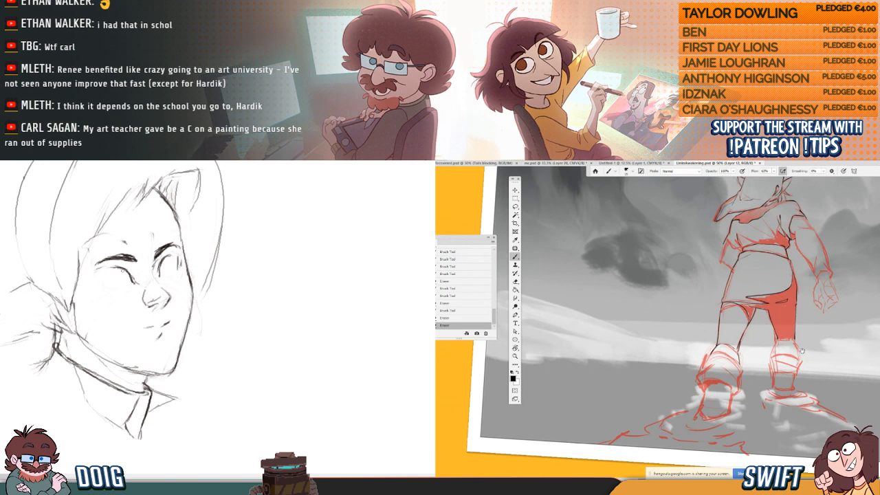
pyautogui.moveTo(849, 347); pyautogui.dragTo(774, 339)
pyautogui.moveTo(123, 276); pyautogui.dragTo(99, 279)
pyautogui.moveTo(774, 339); pyautogui.dragTo(785, 332)
pyautogui.moveTo(110, 284); pyautogui.dragTo(78, 281)
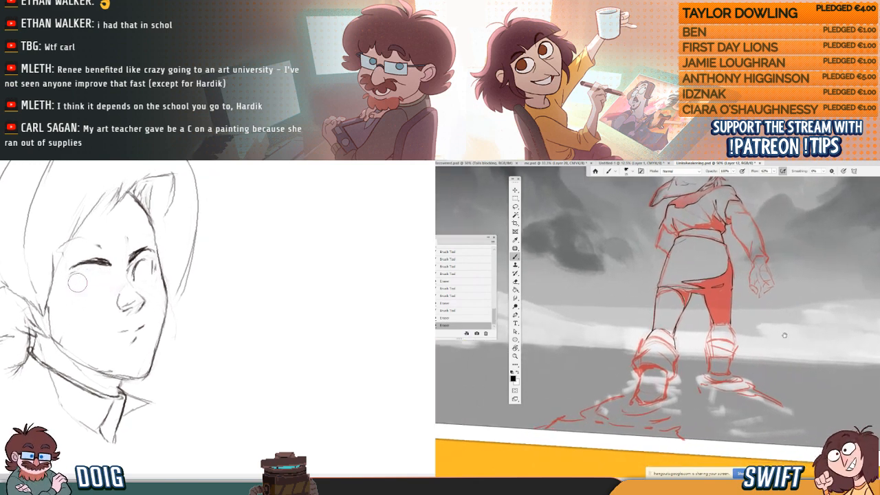
# - Erase the head study's dark brows and remaining eye lines, leaving faint guides, and ink the outline of the raised boot's sole
pyautogui.moveTo(785, 332); pyautogui.dragTo(796, 328)
pyautogui.moveTo(143, 274)
pyautogui.mouseDown()
pyautogui.moveTo(143, 266)
pyautogui.moveTo(146, 280)
pyautogui.moveTo(103, 339)
pyautogui.moveTo(71, 321)
pyautogui.moveTo(108, 311)
pyautogui.moveTo(106, 300)
pyautogui.mouseUp()
pyautogui.click(485, 319)
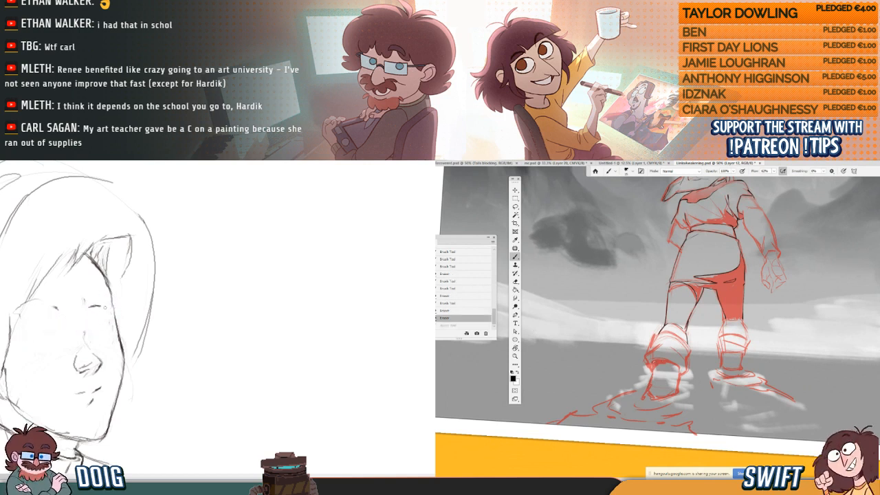
pyautogui.moveTo(48, 309)
pyautogui.mouseDown()
pyautogui.moveTo(37, 322)
pyautogui.moveTo(64, 310)
pyautogui.mouseUp()
pyautogui.moveTo(88, 342); pyautogui.dragTo(31, 282)
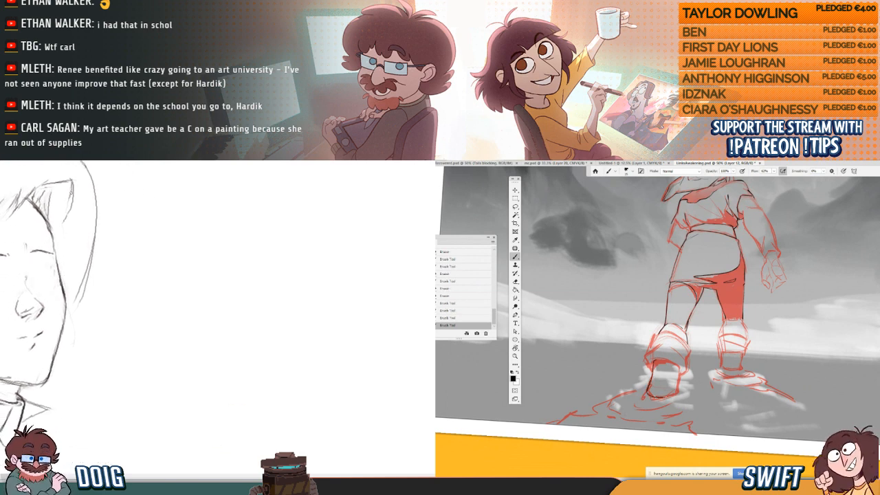
pyautogui.moveTo(688, 389); pyautogui.dragTo(709, 378)
pyautogui.hotkey('ctrl', '-')
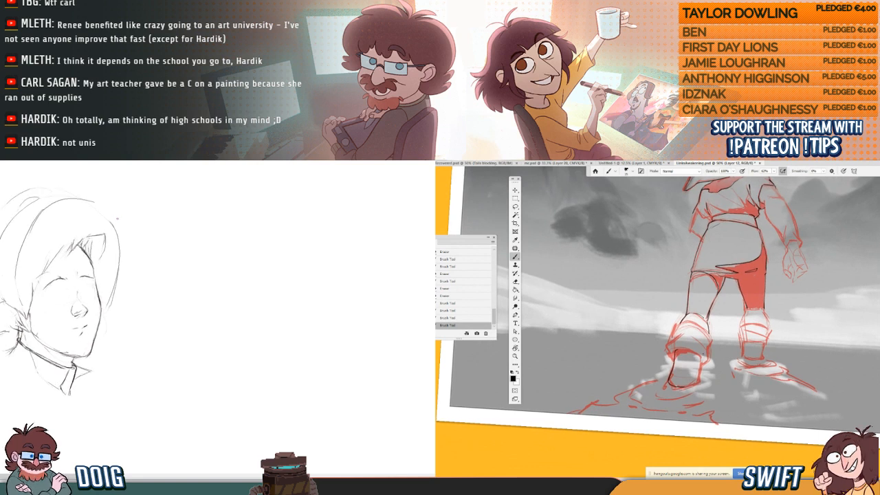
# - Lasso the whole head study and squash it slightly in height with a transform
pyautogui.moveTo(56, 168); pyautogui.dragTo(56, 179)
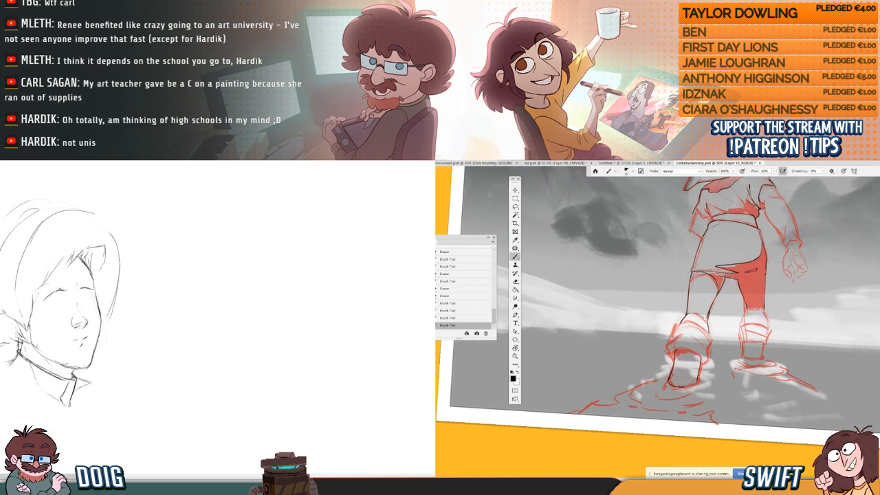
pyautogui.moveTo(102, 199); pyautogui.dragTo(1, 173)
pyautogui.press('r')
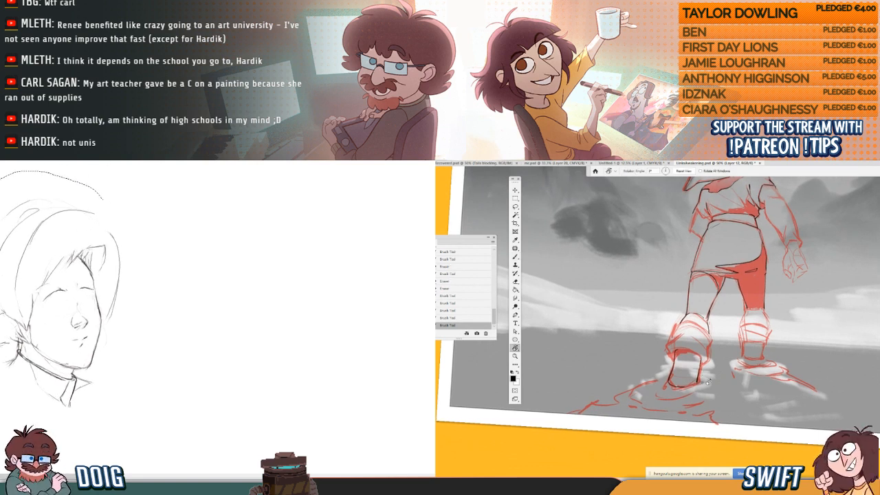
pyautogui.moveTo(697, 397); pyautogui.dragTo(741, 398)
pyautogui.moveTo(0, 173)
pyautogui.mouseDown()
pyautogui.moveTo(226, 242)
pyautogui.moveTo(112, 173)
pyautogui.moveTo(98, 183)
pyautogui.mouseUp()
pyautogui.press('b')
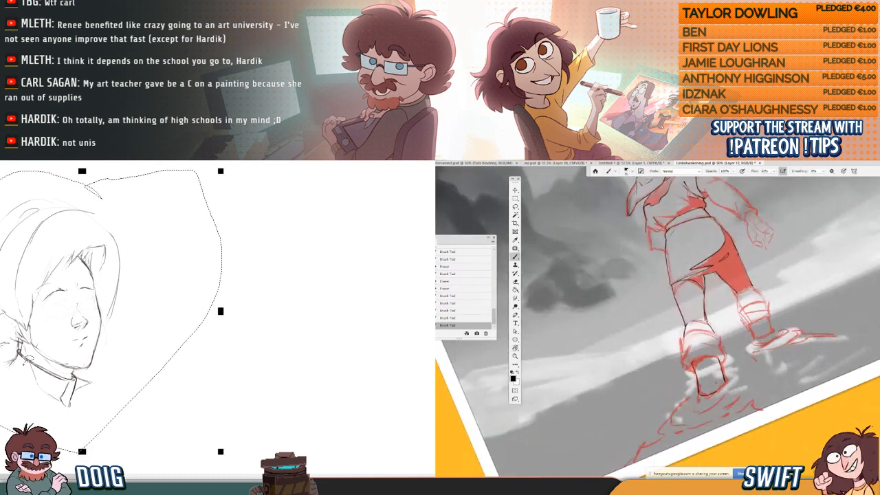
pyautogui.moveTo(82, 451); pyautogui.dragTo(83, 415)
# - Apply the head study's transform, and ink the raised boot's sole edge, undoing the last stroke
pyautogui.press('r')
pyautogui.moveTo(767, 401); pyautogui.dragTo(730, 416)
pyautogui.press('b')
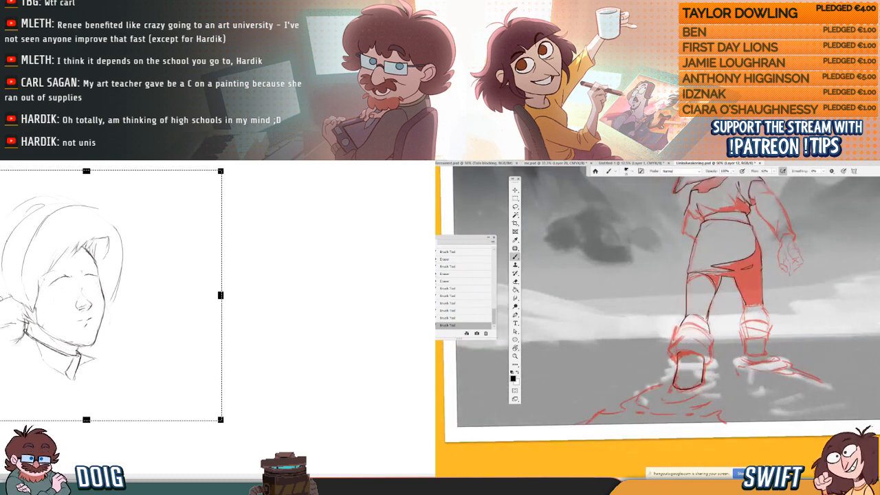
pyautogui.moveTo(705, 359)
pyautogui.mouseDown()
pyautogui.moveTo(702, 384)
pyautogui.moveTo(729, 387)
pyautogui.moveTo(699, 398)
pyautogui.mouseUp()
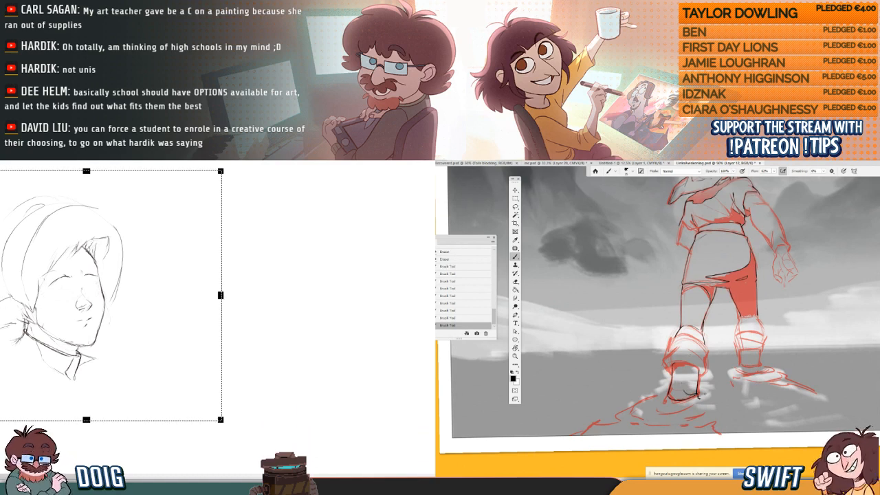
pyautogui.press('Return')
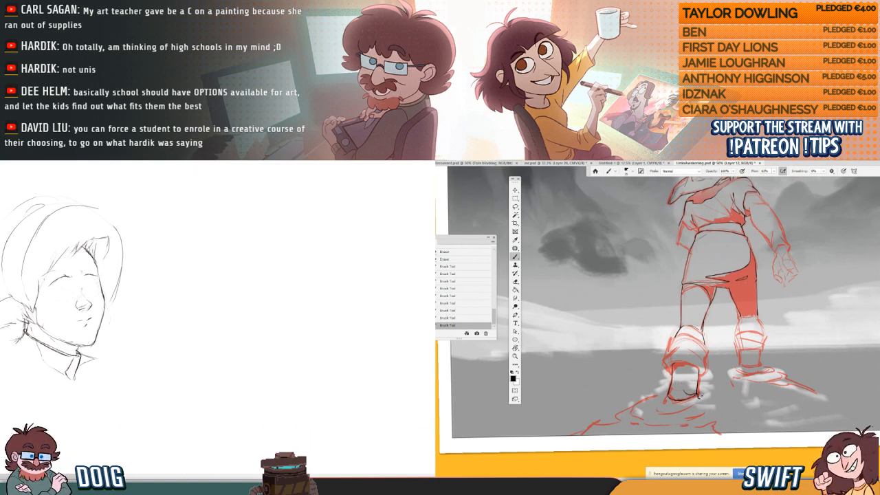
pyautogui.hotkey('ctrl', 'z')
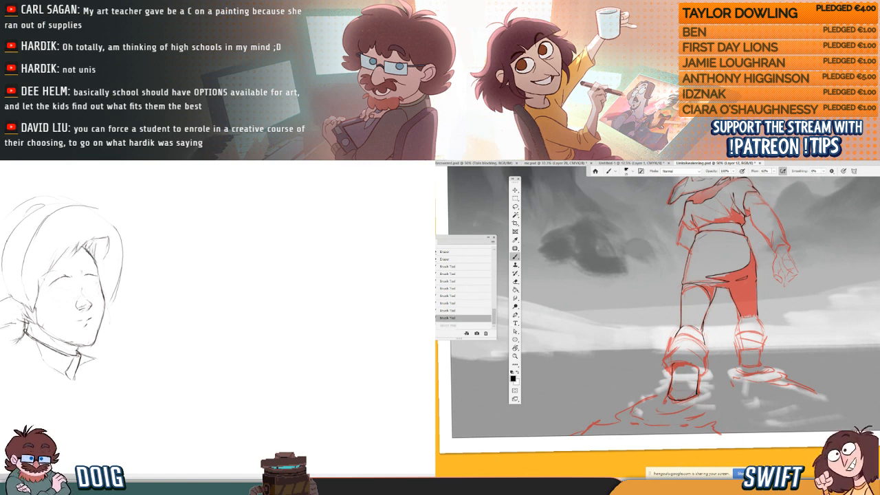
# - Ink the lower edge of the far boot, undoing the first stroke and redrawing it
pyautogui.press('r')
pyautogui.moveTo(685, 406)
pyautogui.mouseDown()
pyautogui.moveTo(716, 410)
pyautogui.moveTo(777, 382)
pyautogui.mouseUp()
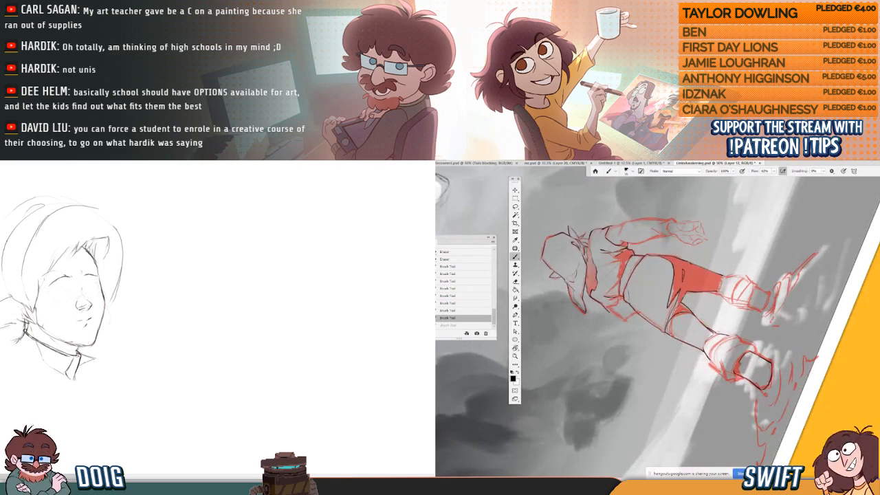
pyautogui.moveTo(769, 292); pyautogui.dragTo(766, 310)
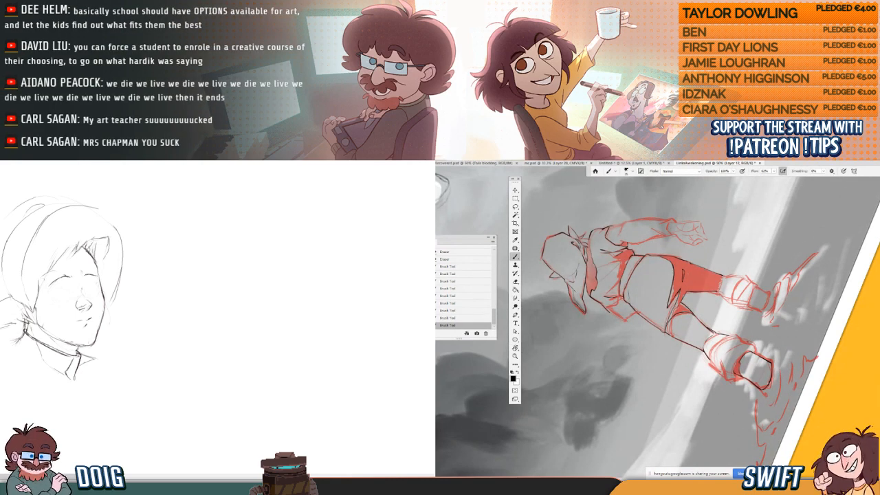
pyautogui.click(484, 317)
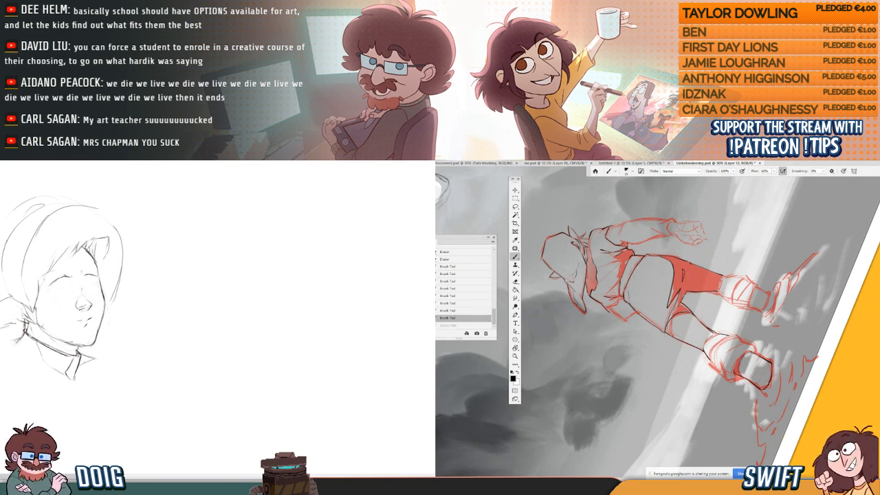
pyautogui.moveTo(770, 293); pyautogui.dragTo(767, 310)
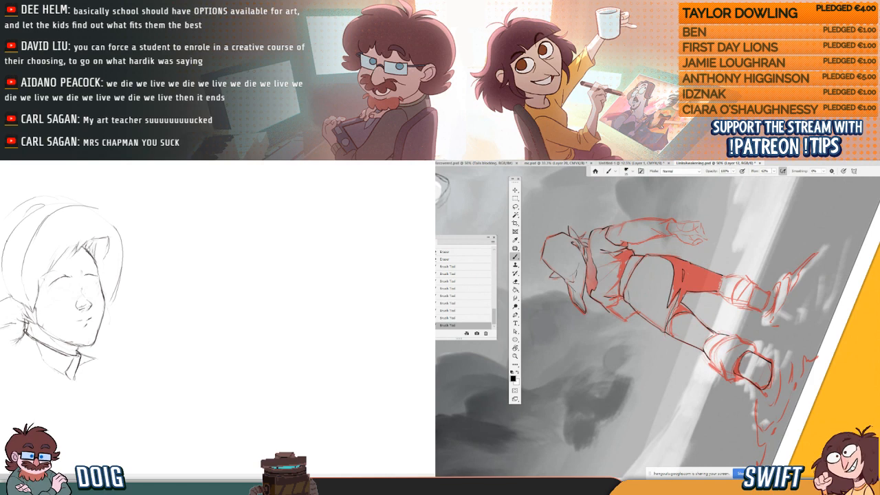
pyautogui.press('r')
pyautogui.moveTo(783, 372)
pyautogui.mouseDown()
pyautogui.moveTo(761, 399)
pyautogui.moveTo(695, 428)
pyautogui.mouseUp()
pyautogui.press('b')
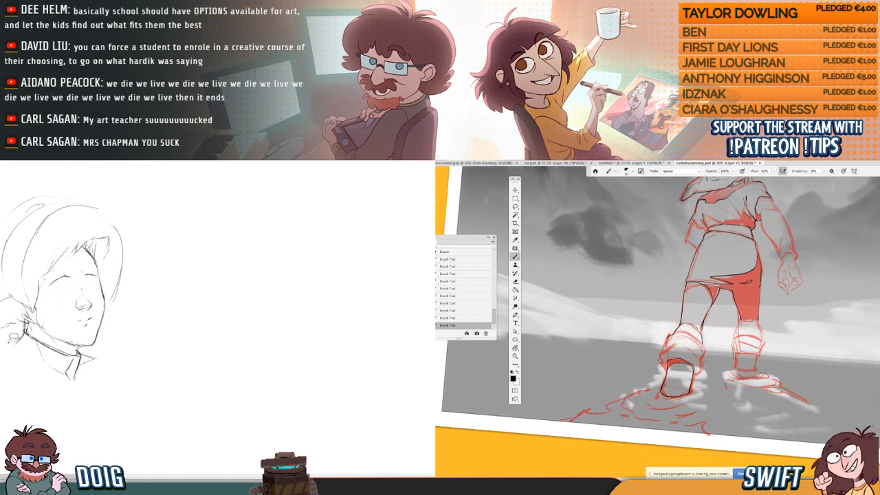
# - Flip the head study horizontally to check the face in mirror view
pyautogui.hotkey('ctrl', 'shift', 'h')
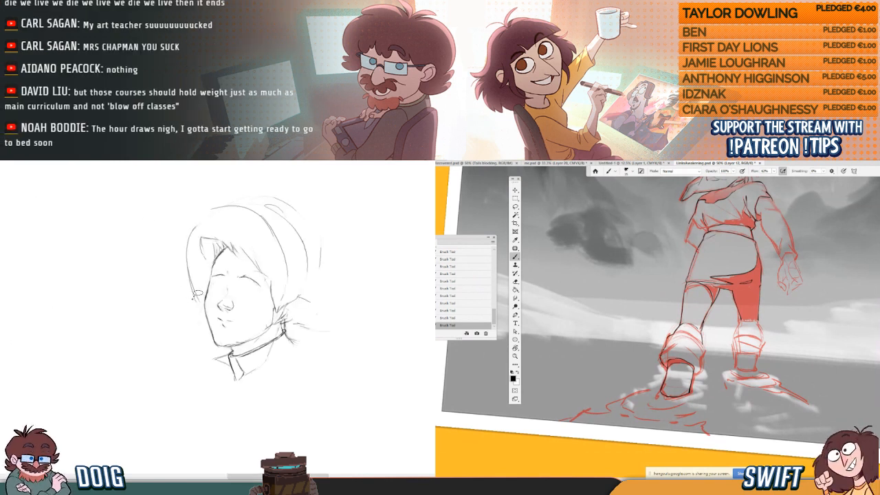
pyautogui.moveTo(228, 286); pyautogui.dragTo(126, 283)
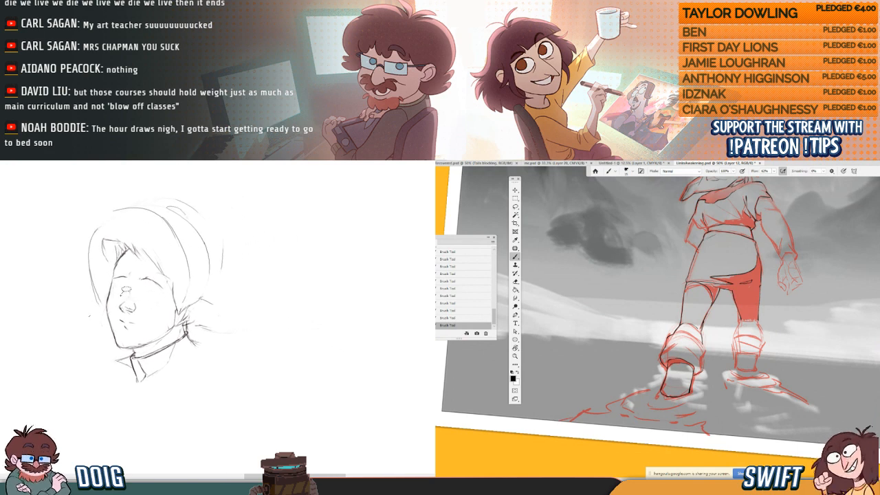
pyautogui.hotkey('ctrl', '+')
pyautogui.hotkey('ctrl', '+')
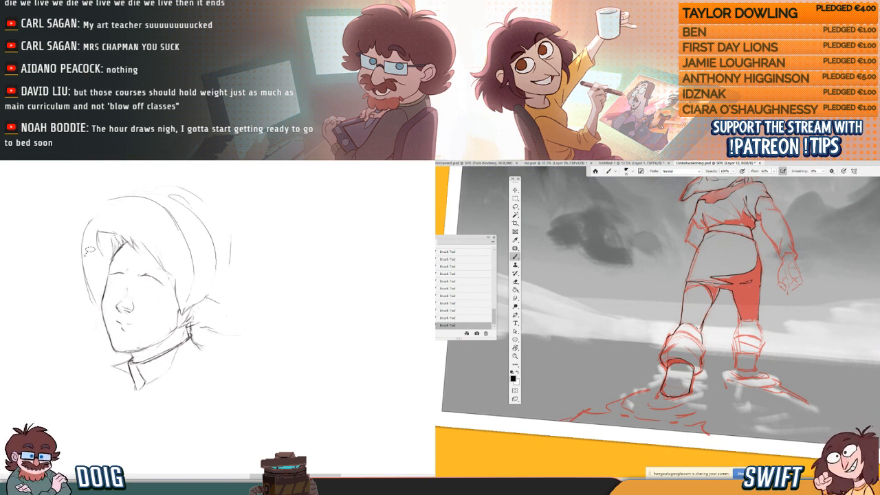
pyautogui.hotkey('ctrl', '-')
pyautogui.hotkey('ctrl', '-')
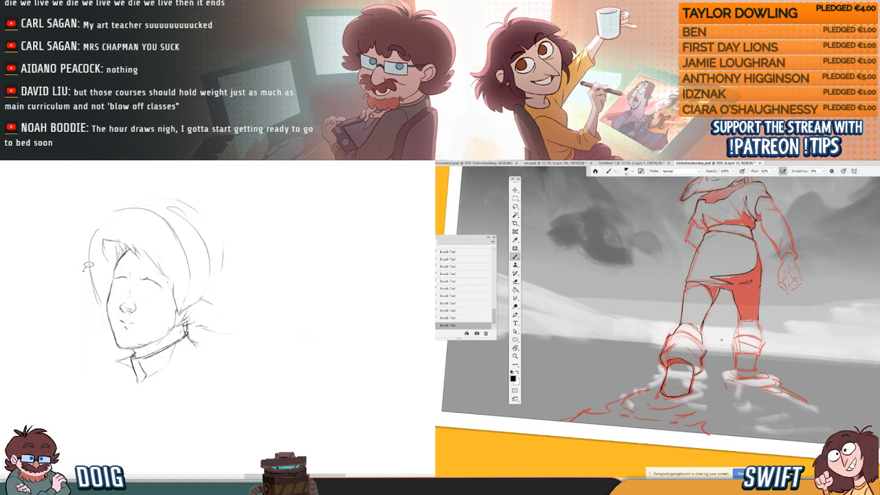
# - Lasso the head study's nose and mouth and nudge them slightly left and down, and undo the figure's last ink stroke
pyautogui.press('r')
pyautogui.moveTo(699, 409)
pyautogui.mouseDown()
pyautogui.moveTo(747, 398)
pyautogui.moveTo(795, 333)
pyautogui.mouseUp()
pyautogui.moveTo(134, 286)
pyautogui.mouseDown()
pyautogui.moveTo(115, 299)
pyautogui.moveTo(124, 323)
pyautogui.moveTo(141, 327)
pyautogui.moveTo(154, 309)
pyautogui.moveTo(131, 285)
pyautogui.mouseUp()
pyautogui.press('b')
pyautogui.hotkey('ctrl', 't')
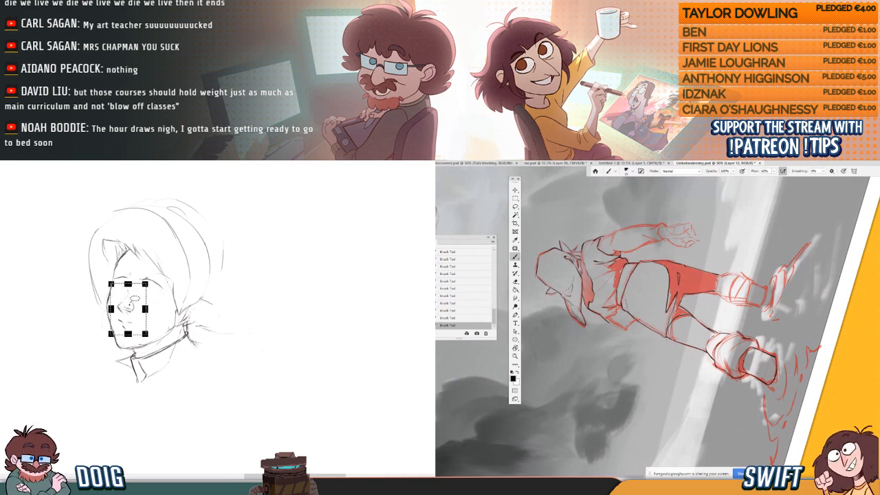
pyautogui.moveTo(130, 304); pyautogui.dragTo(128, 306)
pyautogui.click(479, 314)
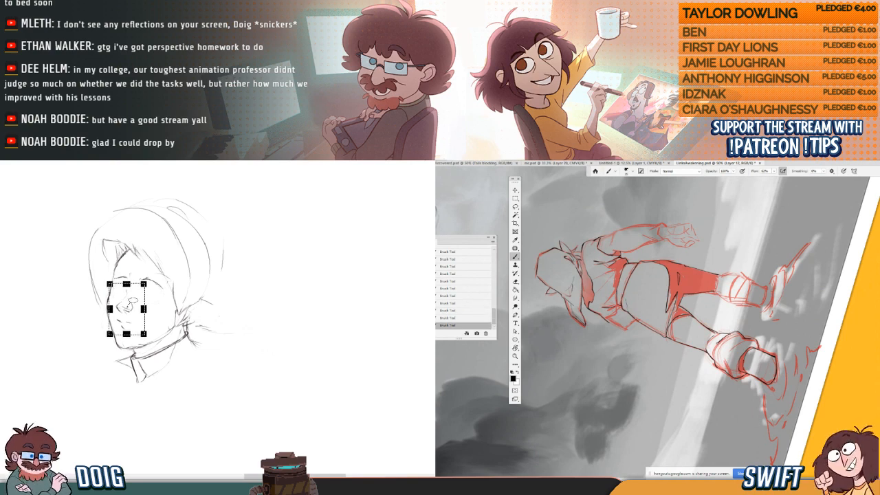
pyautogui.moveTo(127, 306); pyautogui.dragTo(127, 307)
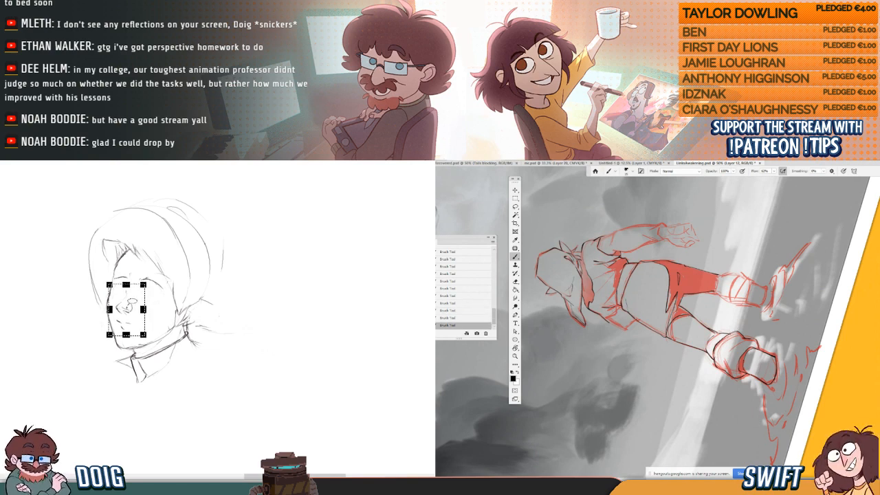
pyautogui.press('r')
pyautogui.press('Return')
pyautogui.moveTo(781, 345); pyautogui.dragTo(694, 398)
# - Lasso the head study's mouth and adjust it slightly with a transform, and ink the top edge of the raised boot's cuff
pyautogui.moveTo(141, 281); pyautogui.dragTo(130, 301)
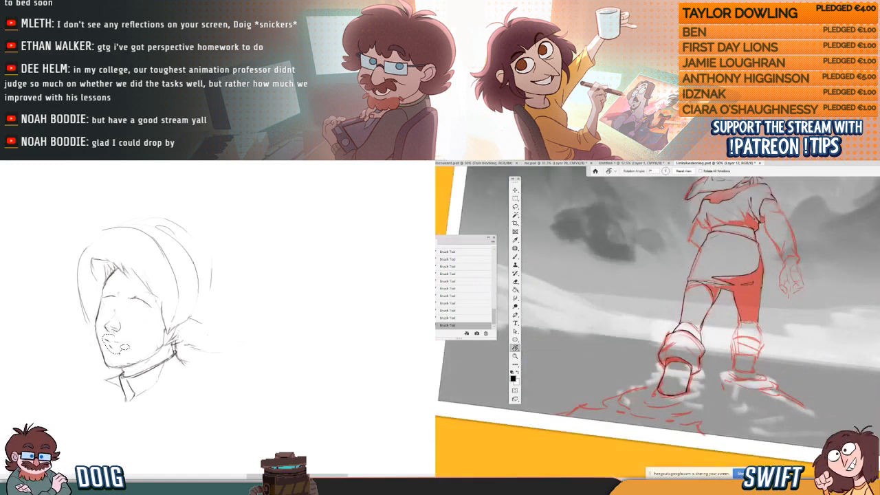
pyautogui.hotkey('ctrl', 't')
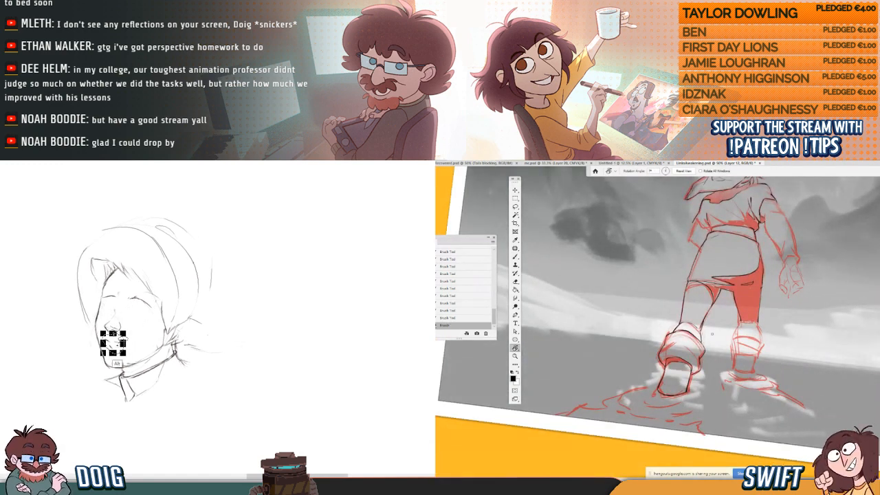
pyautogui.moveTo(123, 352); pyautogui.dragTo(121, 338)
pyautogui.press('b')
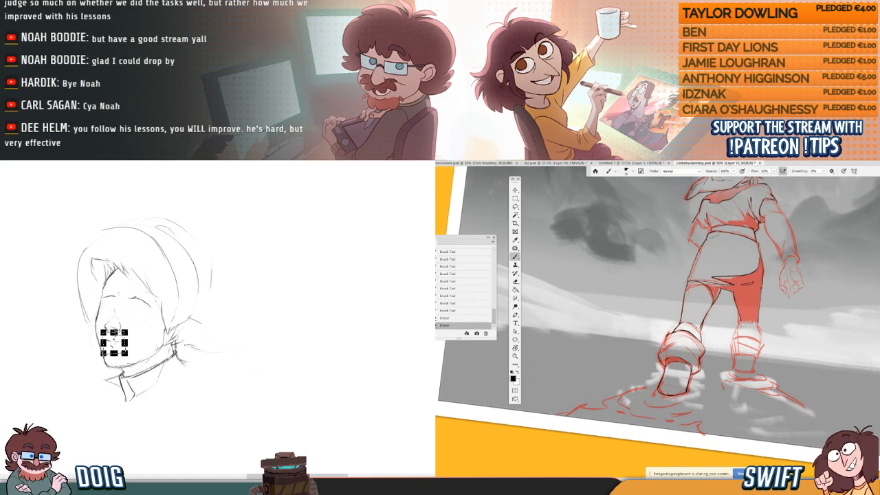
pyautogui.moveTo(680, 329); pyautogui.dragTo(698, 330)
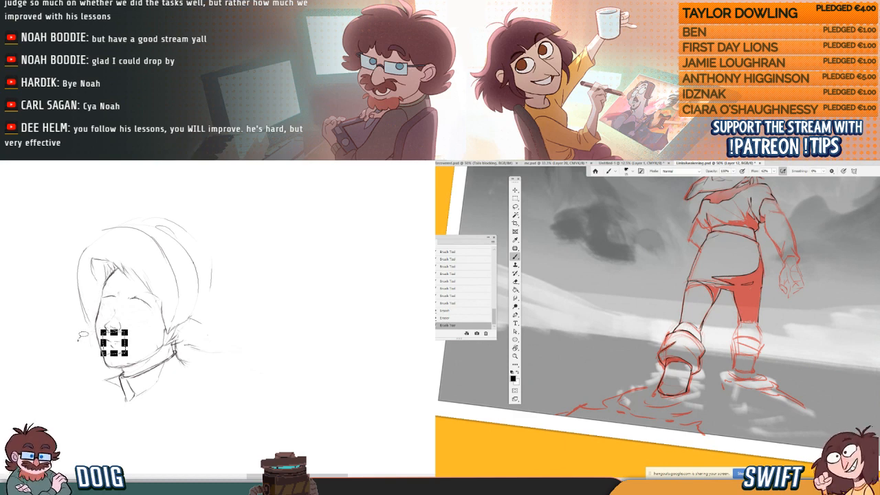
pyautogui.press('Return')
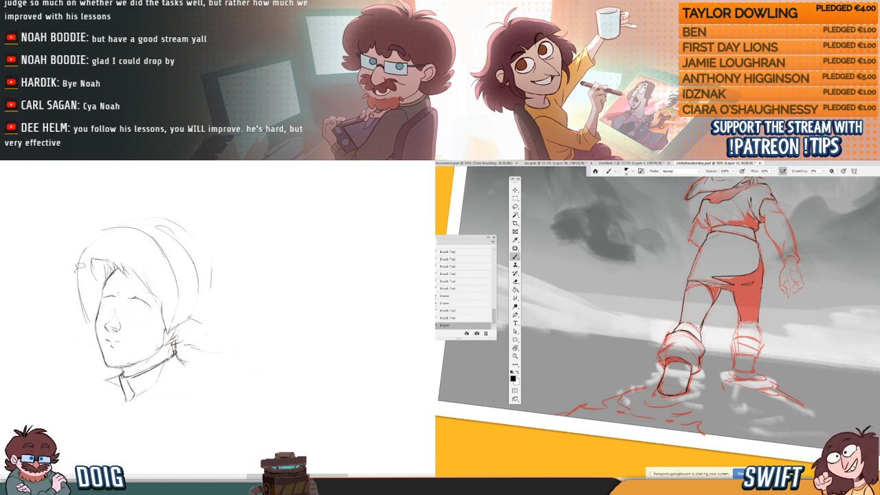
# - Touch up the small brow lines between the head study's eyes and undo the figure's last ink stroke
pyautogui.moveTo(115, 289); pyautogui.dragTo(116, 280)
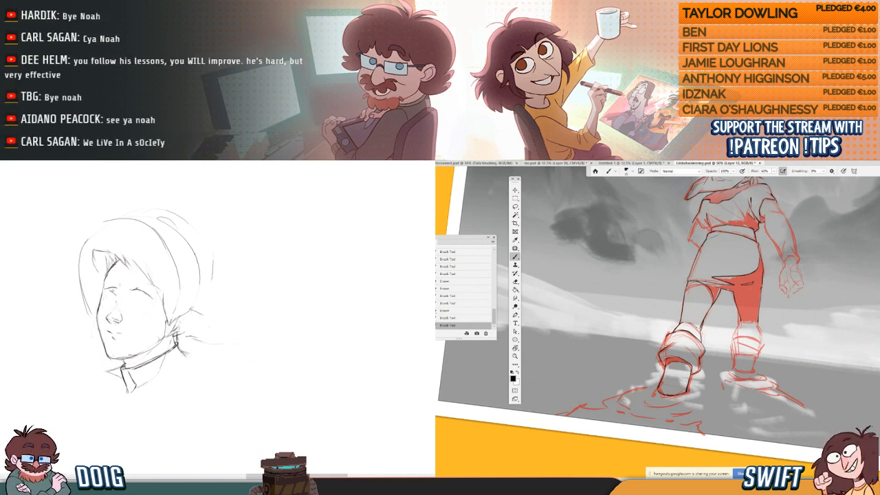
pyautogui.moveTo(119, 293); pyautogui.dragTo(120, 298)
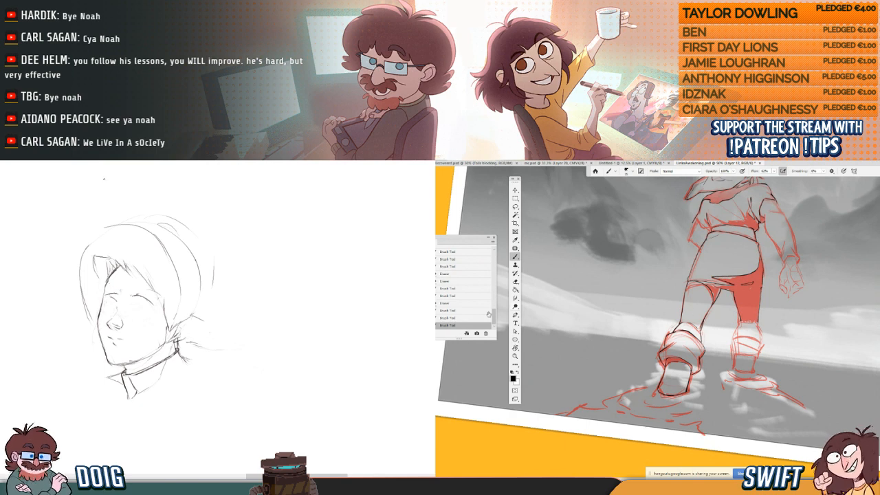
pyautogui.click(484, 318)
pyautogui.hotkey('ctrl', '+')
pyautogui.hotkey('ctrl', '+')
pyautogui.hotkey('ctrl', '+')
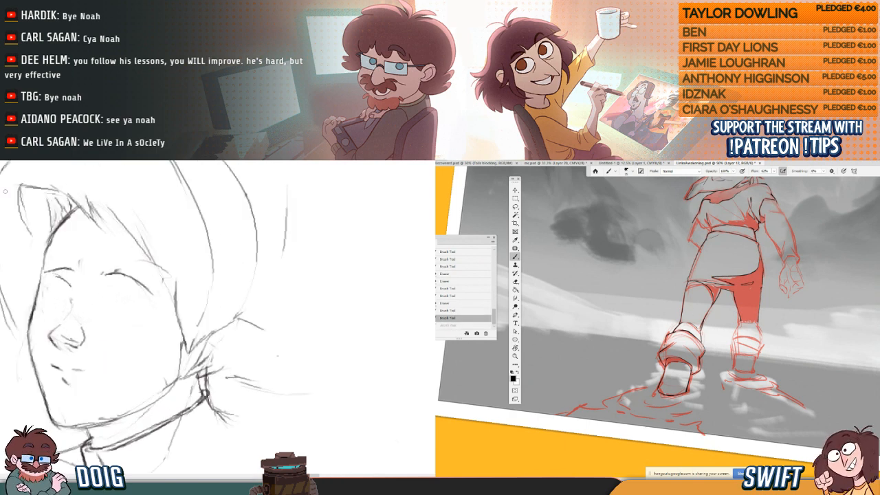
pyautogui.hotkey('ctrl', '-')
pyautogui.hotkey('ctrl', '-')
pyautogui.moveTo(43, 281); pyautogui.dragTo(69, 268)
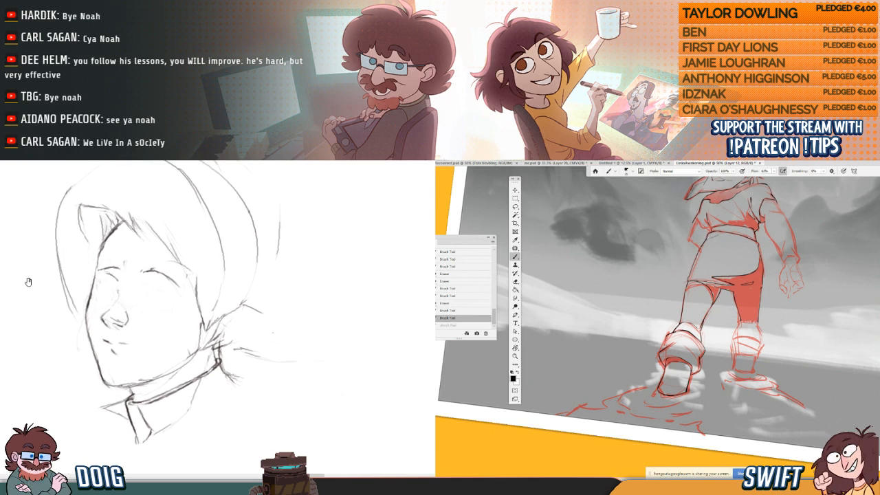
# - Draw the head study's near eye with its lids and brow, and outline the far eye to match
pyautogui.moveTo(114, 302)
pyautogui.mouseDown()
pyautogui.moveTo(125, 276)
pyautogui.moveTo(127, 291)
pyautogui.moveTo(145, 279)
pyautogui.mouseUp()
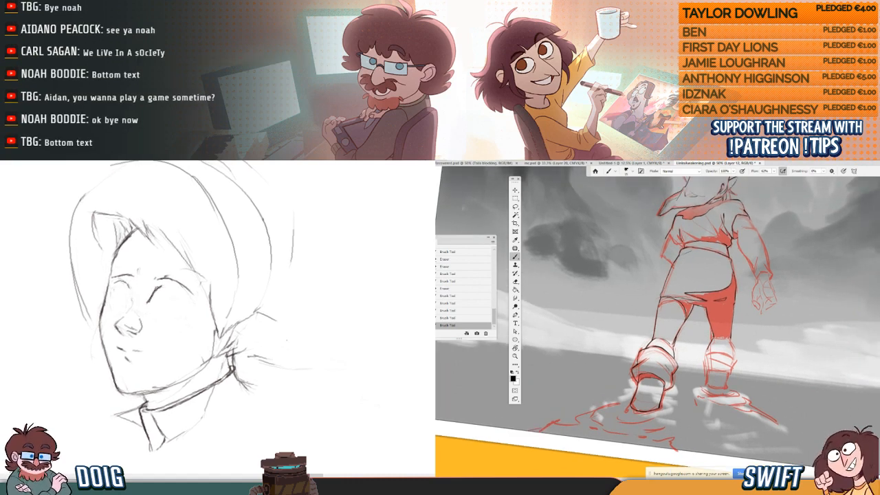
pyautogui.moveTo(163, 300)
pyautogui.mouseDown()
pyautogui.moveTo(166, 276)
pyautogui.moveTo(184, 270)
pyautogui.moveTo(166, 292)
pyautogui.moveTo(145, 291)
pyautogui.moveTo(183, 305)
pyautogui.moveTo(180, 288)
pyautogui.moveTo(188, 299)
pyautogui.mouseUp()
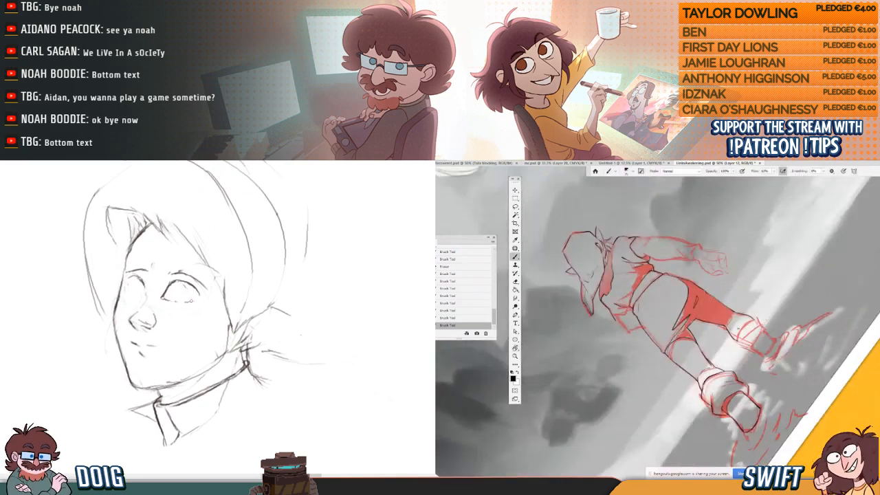
pyautogui.moveTo(186, 292)
pyautogui.mouseDown()
pyautogui.moveTo(159, 288)
pyautogui.moveTo(170, 276)
pyautogui.mouseUp()
pyautogui.press('r')
pyautogui.moveTo(781, 365)
pyautogui.mouseDown()
pyautogui.moveTo(749, 412)
pyautogui.moveTo(715, 437)
pyautogui.mouseUp()
pyautogui.press('b')
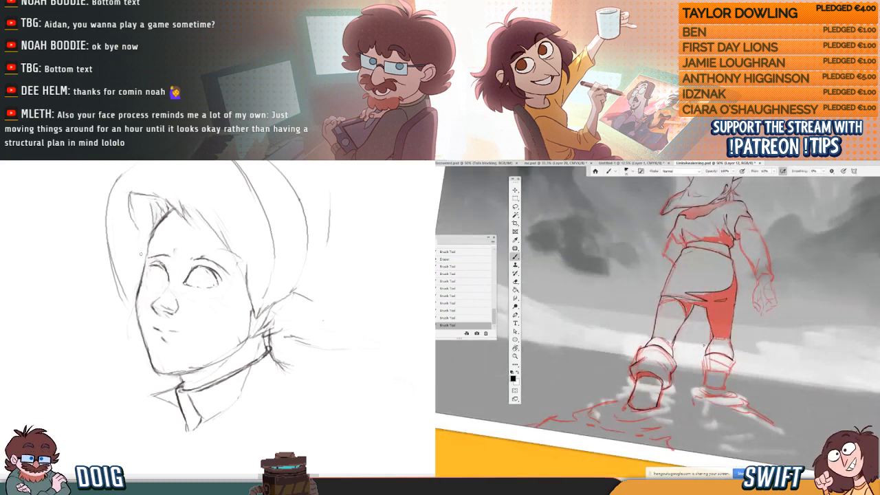
pyautogui.moveTo(148, 274); pyautogui.dragTo(143, 288)
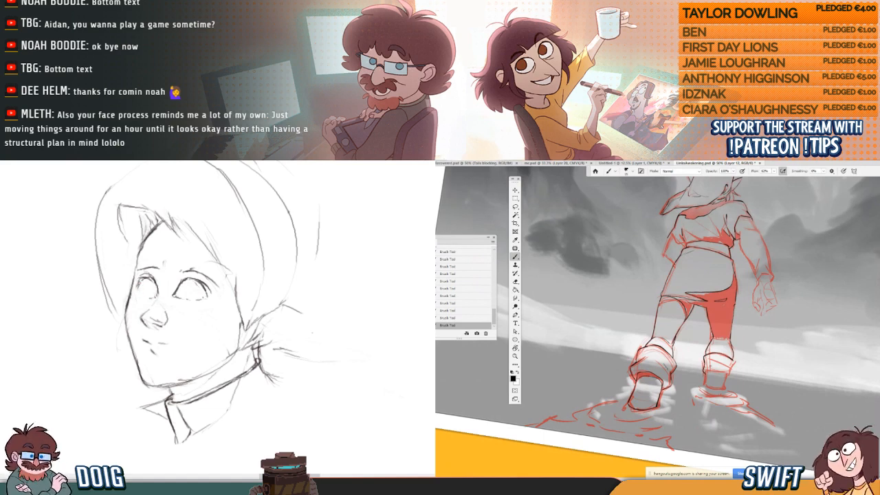
# - Rotate the figure's canvas to ink the planted boot's cuff and ankle over the red sketch
pyautogui.press('r')
pyautogui.moveTo(140, 283); pyautogui.dragTo(128, 294)
pyautogui.moveTo(739, 406); pyautogui.dragTo(763, 371)
pyautogui.moveTo(128, 294); pyautogui.dragTo(124, 296)
pyautogui.moveTo(763, 372); pyautogui.dragTo(774, 312)
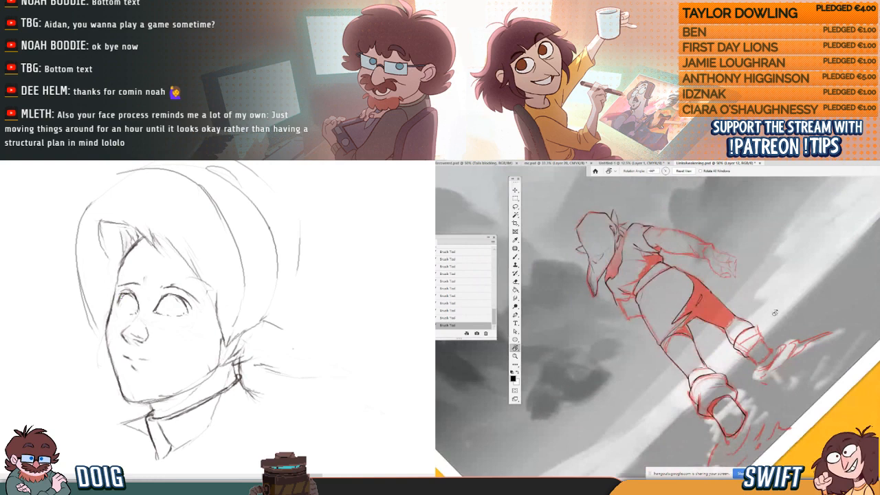
pyautogui.press('b')
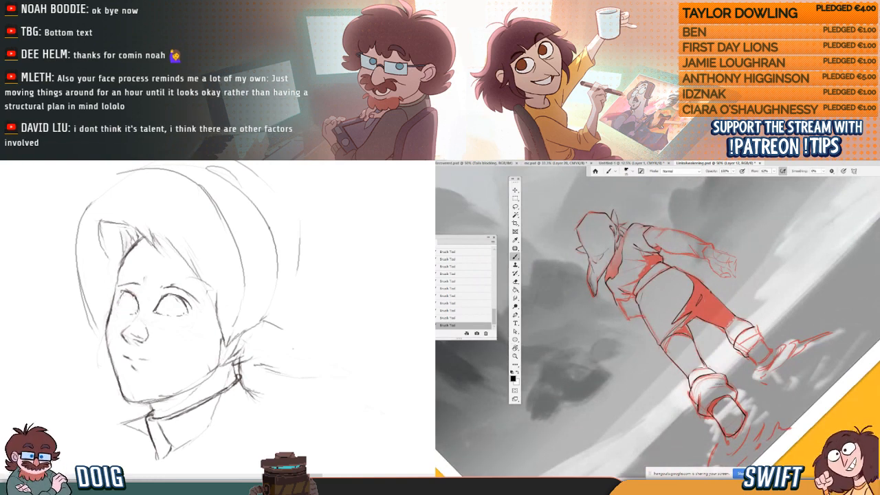
pyautogui.press('r')
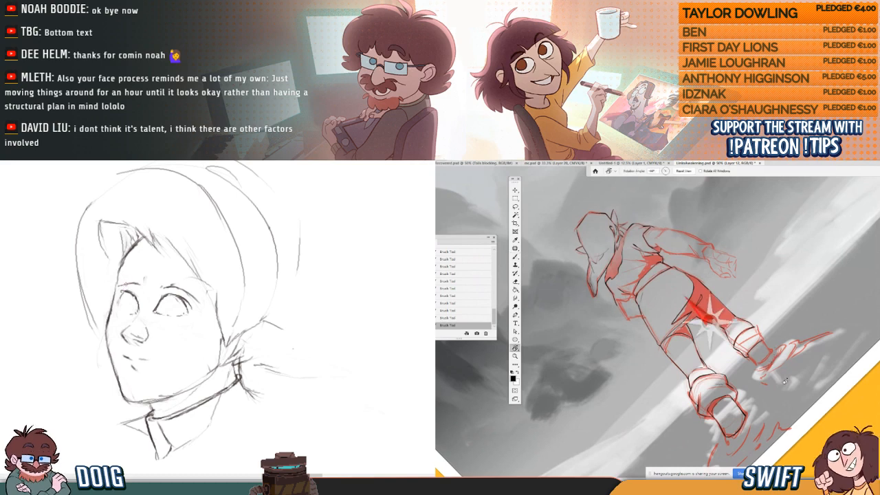
pyautogui.moveTo(708, 376); pyautogui.dragTo(714, 405)
pyautogui.press('b')
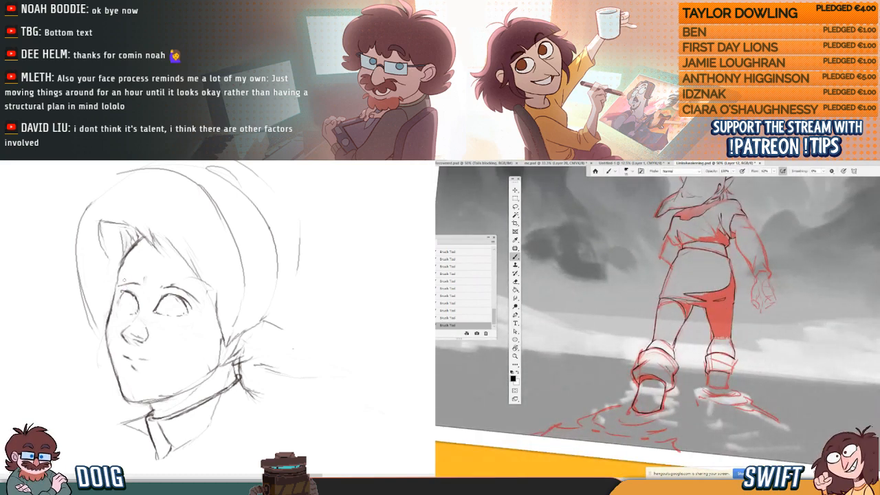
# - Refine the lids of the head study's near eye and correct the line work on the figure's planted boot
pyautogui.moveTo(159, 305); pyautogui.dragTo(167, 272)
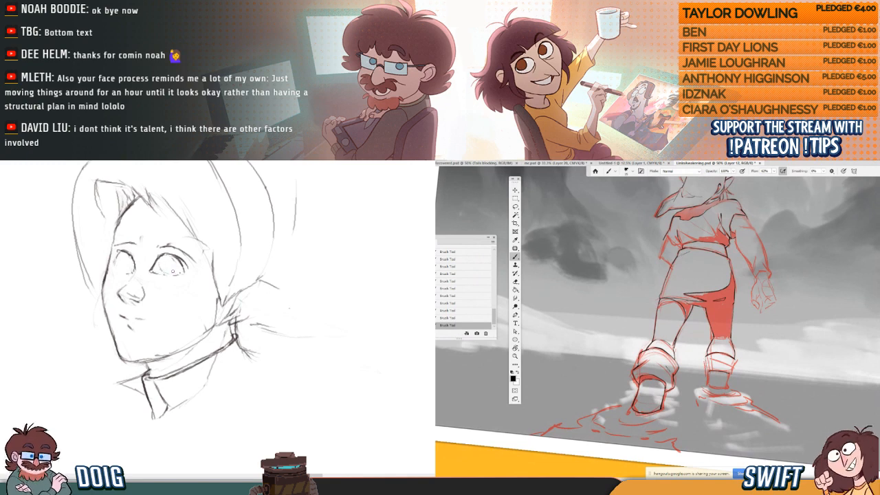
pyautogui.moveTo(168, 269)
pyautogui.mouseDown()
pyautogui.moveTo(167, 261)
pyautogui.moveTo(186, 275)
pyautogui.mouseUp()
pyautogui.press('r')
pyautogui.press('b')
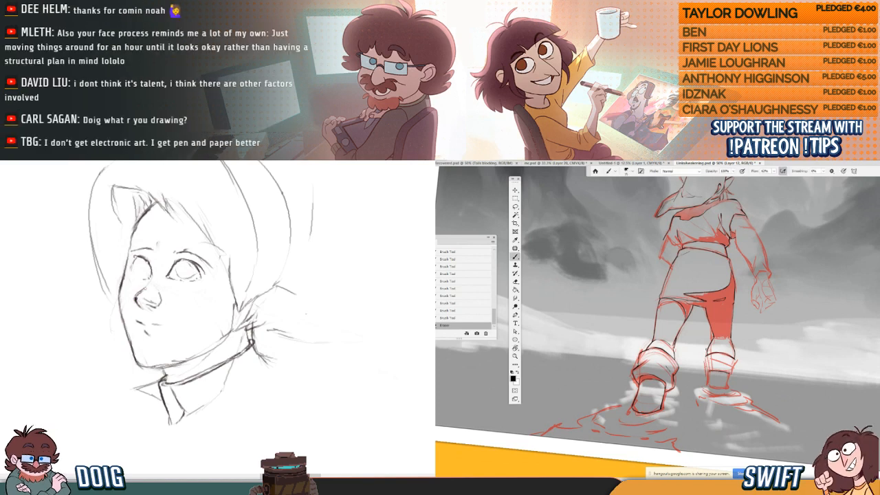
pyautogui.moveTo(135, 298)
pyautogui.mouseDown()
pyautogui.moveTo(137, 290)
pyautogui.moveTo(140, 299)
pyautogui.mouseUp()
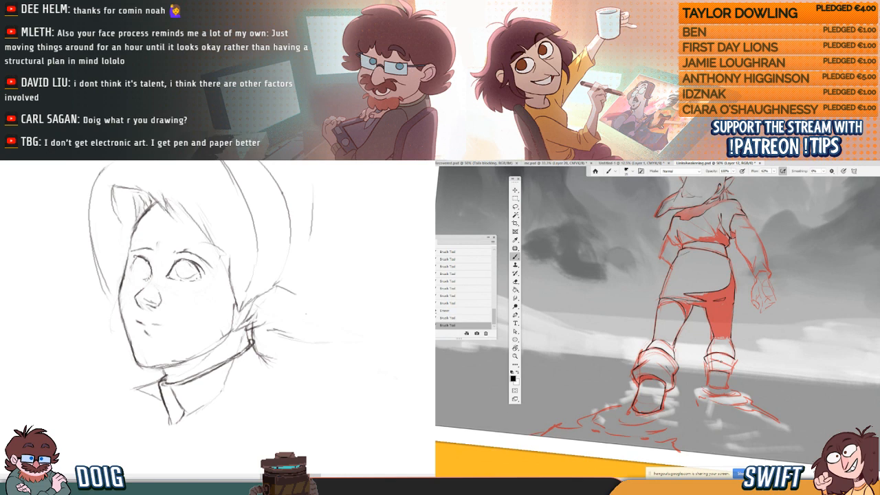
pyautogui.moveTo(148, 268)
pyautogui.mouseDown()
pyautogui.moveTo(147, 287)
pyautogui.moveTo(162, 296)
pyautogui.mouseUp()
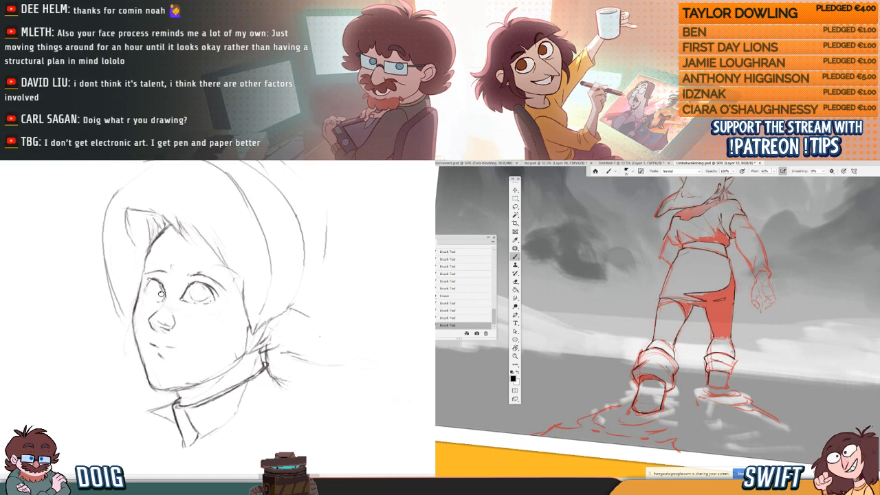
# - Ink more of the folds and side edge on the cuff of the figure's planted boot
pyautogui.press('r')
pyautogui.moveTo(713, 389); pyautogui.dragTo(745, 378)
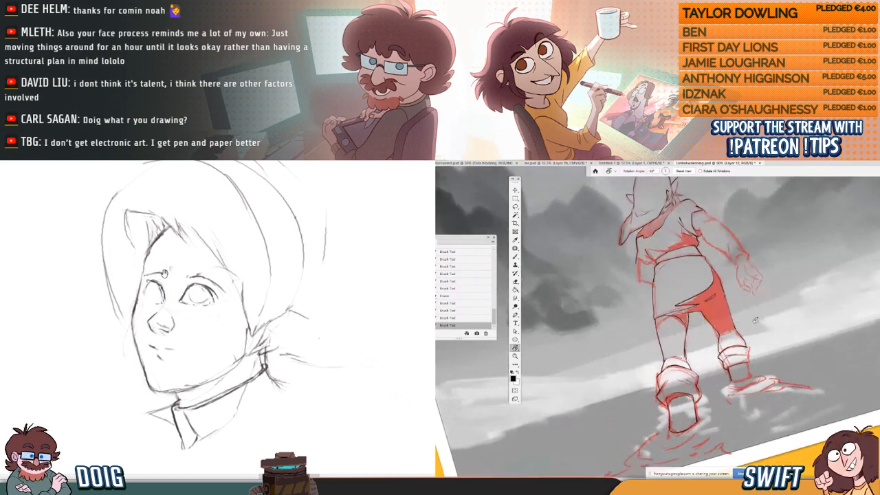
pyautogui.moveTo(745, 348)
pyautogui.mouseDown()
pyautogui.moveTo(727, 362)
pyautogui.moveTo(734, 358)
pyautogui.mouseUp()
pyautogui.press('b')
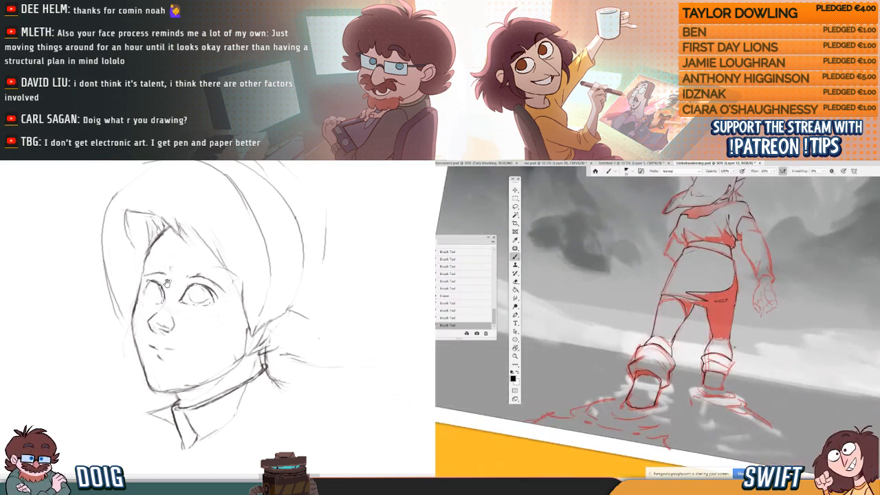
pyautogui.moveTo(148, 297)
pyautogui.mouseDown()
pyautogui.moveTo(169, 274)
pyautogui.moveTo(152, 318)
pyautogui.moveTo(156, 354)
pyautogui.moveTo(143, 324)
pyautogui.mouseUp()
pyautogui.press('b')
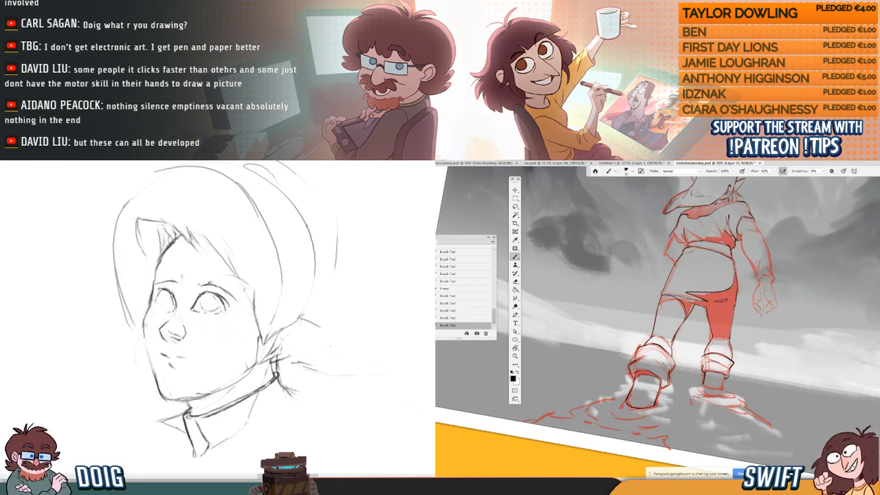
# - Erase the head study's far cheek contour and redraw it from the brow down to the chin
pyautogui.moveTo(145, 338); pyautogui.dragTo(155, 371)
pyautogui.moveTo(142, 325)
pyautogui.mouseDown()
pyautogui.moveTo(141, 282)
pyautogui.moveTo(150, 350)
pyautogui.mouseUp()
pyautogui.press('e')
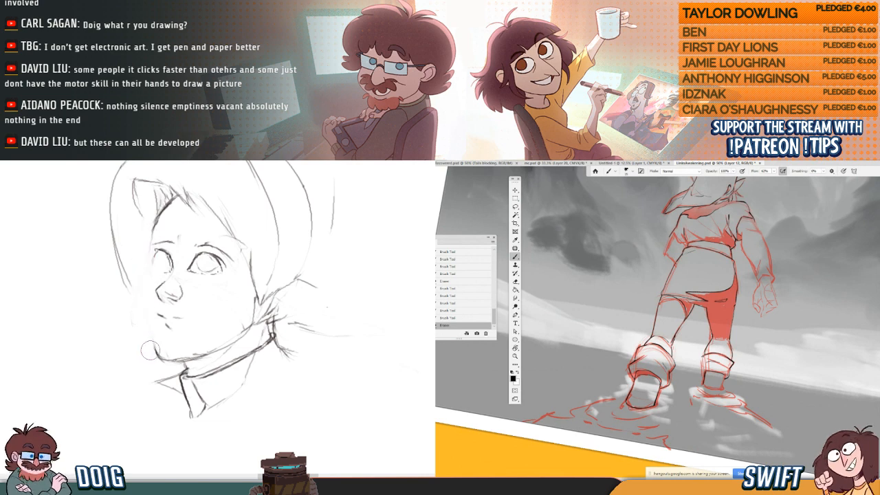
pyautogui.moveTo(137, 295); pyautogui.dragTo(134, 316)
pyautogui.press('b')
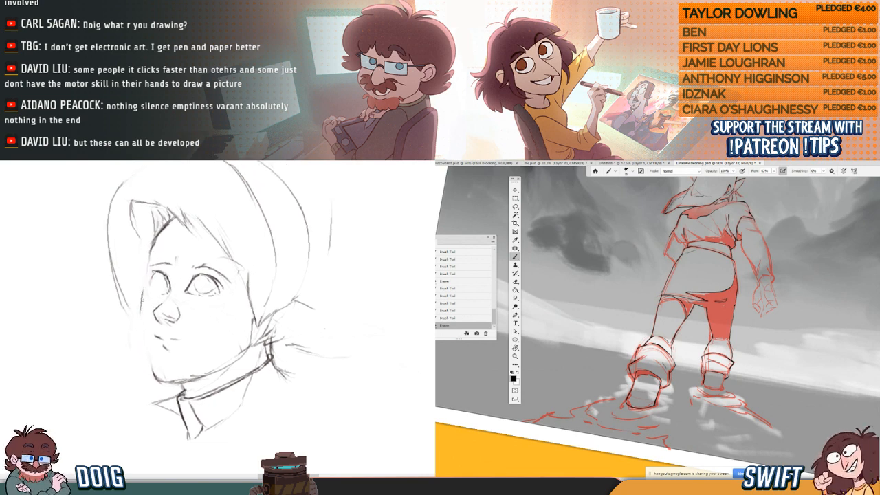
pyautogui.moveTo(143, 309); pyautogui.dragTo(136, 341)
# - Darken the head study's far face contour, rework the far eye, and draw a small arrow beside the hood pointing at the face
pyautogui.moveTo(725, 386); pyautogui.dragTo(749, 375)
pyautogui.press('b')
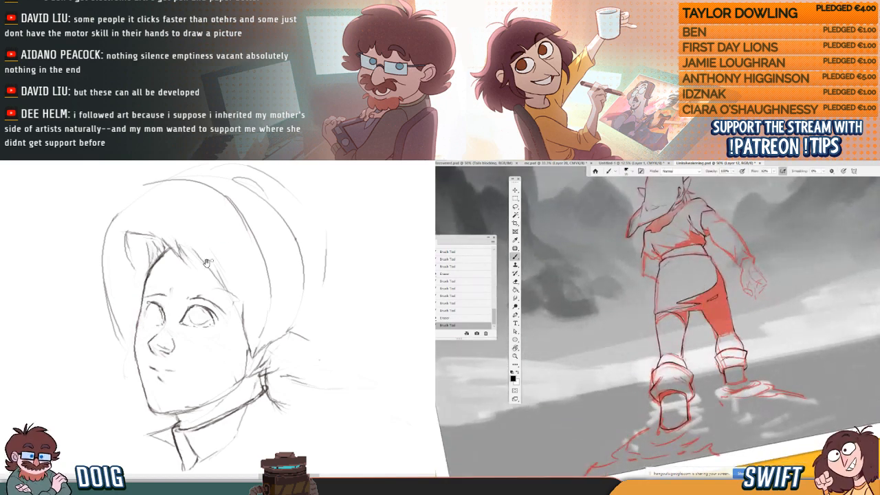
pyautogui.moveTo(171, 280)
pyautogui.mouseDown()
pyautogui.moveTo(191, 228)
pyautogui.moveTo(157, 215)
pyautogui.moveTo(141, 279)
pyautogui.moveTo(147, 299)
pyautogui.moveTo(139, 275)
pyautogui.mouseUp()
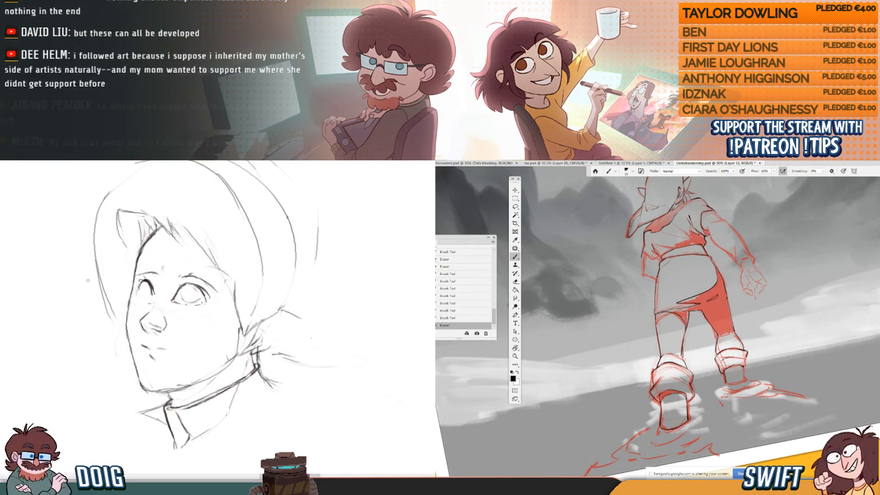
pyautogui.moveTo(63, 256); pyautogui.dragTo(85, 279)
pyautogui.moveTo(78, 276); pyautogui.dragTo(86, 275)
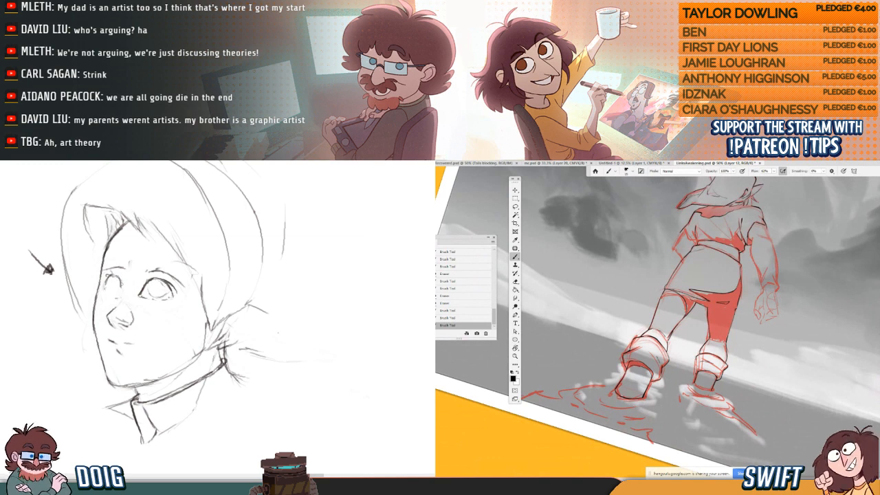
# - Redraw the head study's far eye as a rounder shape and refine the figure's planted boot cuff
pyautogui.moveTo(110, 324)
pyautogui.mouseDown()
pyautogui.moveTo(118, 296)
pyautogui.moveTo(106, 288)
pyautogui.moveTo(120, 299)
pyautogui.moveTo(90, 286)
pyautogui.moveTo(73, 319)
pyautogui.mouseUp()
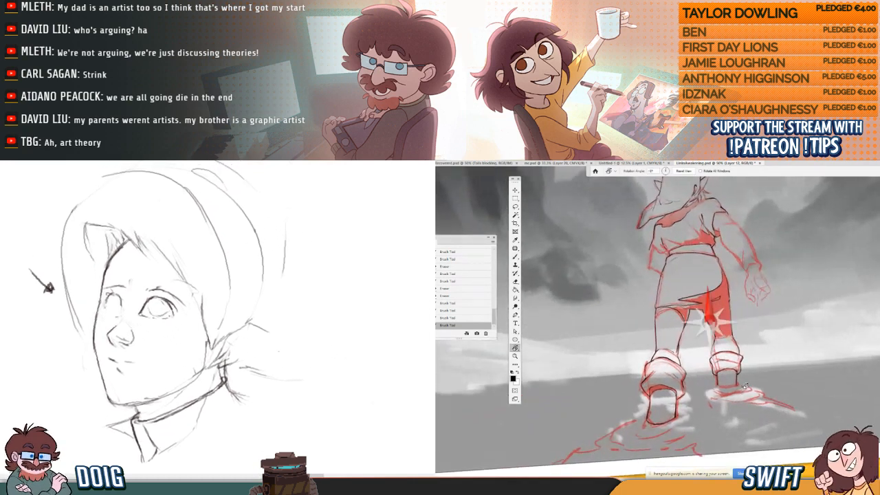
pyautogui.moveTo(109, 285); pyautogui.dragTo(116, 248)
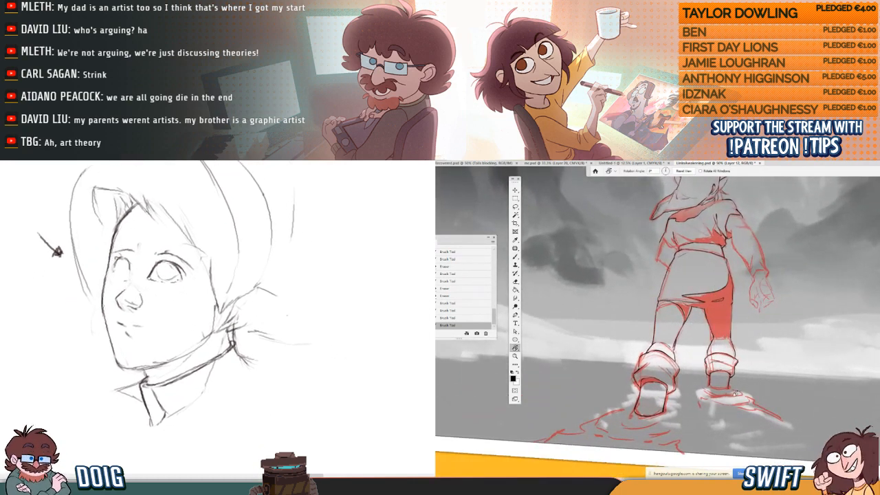
pyautogui.moveTo(106, 317)
pyautogui.mouseDown()
pyautogui.moveTo(113, 345)
pyautogui.moveTo(89, 291)
pyautogui.moveTo(84, 303)
pyautogui.moveTo(109, 336)
pyautogui.mouseUp()
pyautogui.moveTo(122, 269)
pyautogui.mouseDown()
pyautogui.moveTo(115, 307)
pyautogui.moveTo(101, 292)
pyautogui.mouseUp()
pyautogui.press('b')
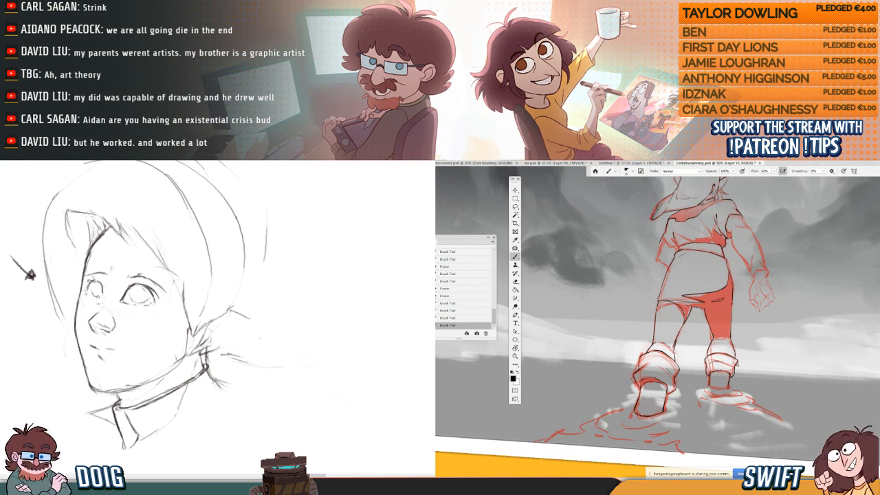
pyautogui.moveTo(741, 361); pyautogui.dragTo(738, 369)
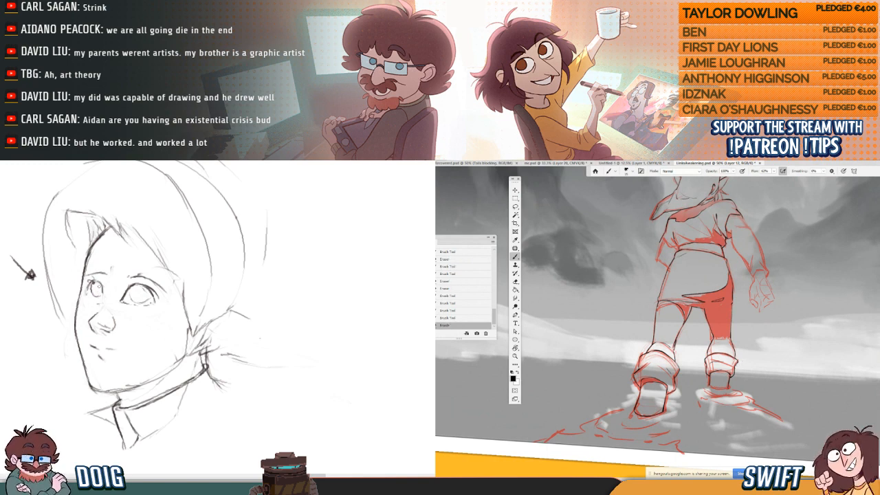
# - Touch up the figure's planted leg and boot at a rotated angle and step back the last ink stroke
pyautogui.press('r')
pyautogui.moveTo(715, 402); pyautogui.dragTo(754, 360)
pyautogui.press('b')
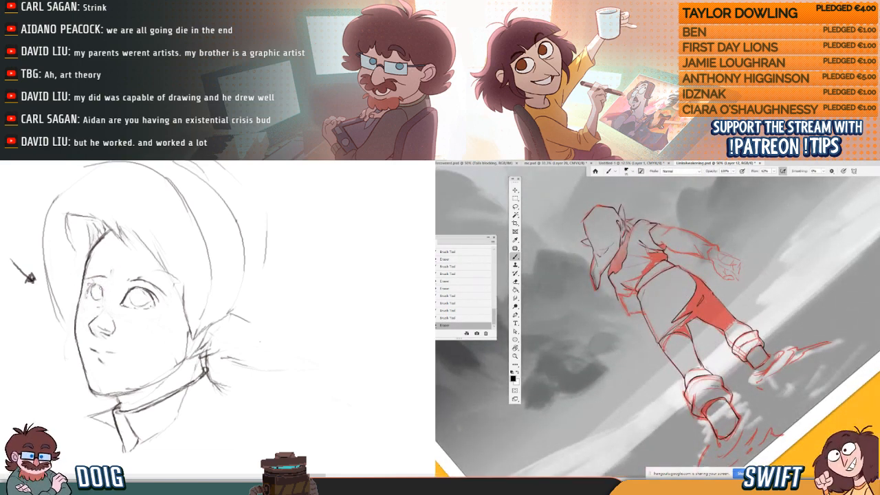
pyautogui.moveTo(732, 336); pyautogui.dragTo(728, 345)
pyautogui.click(480, 319)
pyautogui.moveTo(116, 275)
pyautogui.mouseDown()
pyautogui.moveTo(94, 287)
pyautogui.moveTo(152, 242)
pyautogui.moveTo(132, 230)
pyautogui.moveTo(133, 248)
pyautogui.moveTo(110, 270)
pyautogui.mouseUp()
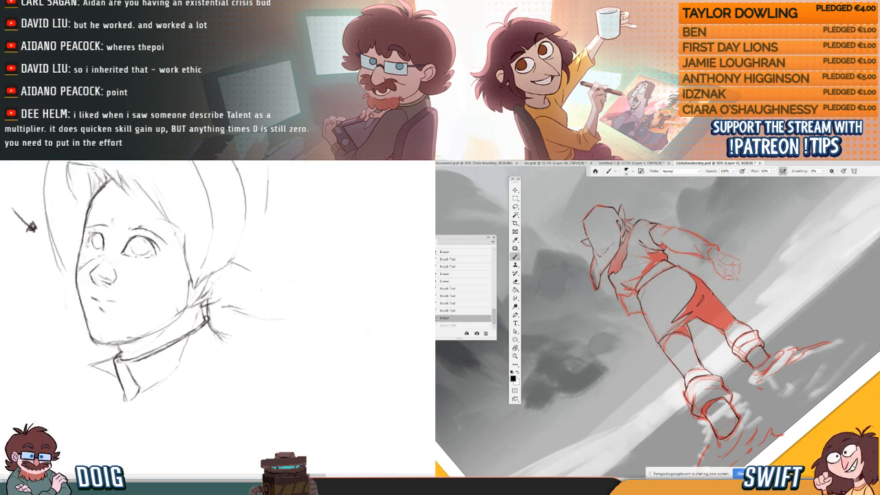
# - Draw diagonal guide lines across the head study's face from the nose bridge over the cheek to the jaw
pyautogui.hotkey('ctrl', 'shift', 'z')
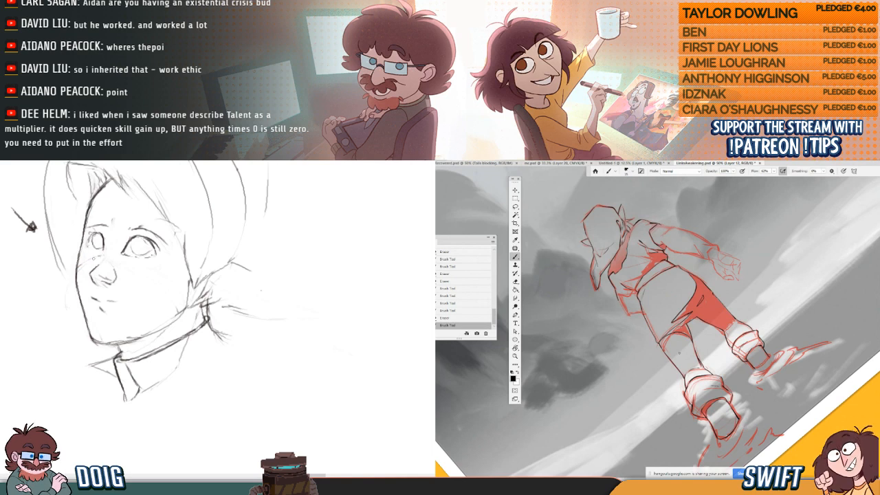
pyautogui.hotkey('ctrl', 'z')
pyautogui.moveTo(115, 262)
pyautogui.mouseDown()
pyautogui.moveTo(100, 262)
pyautogui.moveTo(161, 312)
pyautogui.mouseUp()
pyautogui.hotkey('ctrl', 'shift', 'z')
pyautogui.hotkey('ctrl', 'shift', 'z')
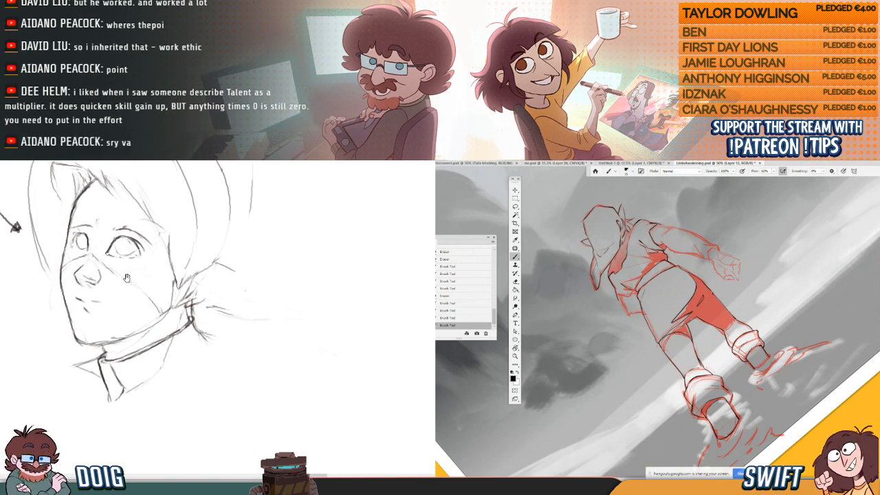
# - Erase and redraw the head study's far eye as a narrower shape, and turn the figure's canvas back near upright
pyautogui.moveTo(127, 279); pyautogui.dragTo(132, 292)
pyautogui.press('e')
pyautogui.moveTo(87, 270)
pyautogui.mouseDown()
pyautogui.moveTo(64, 295)
pyautogui.moveTo(89, 272)
pyautogui.mouseUp()
pyautogui.press('r')
pyautogui.moveTo(785, 362)
pyautogui.mouseDown()
pyautogui.moveTo(756, 411)
pyautogui.moveTo(716, 420)
pyautogui.mouseUp()
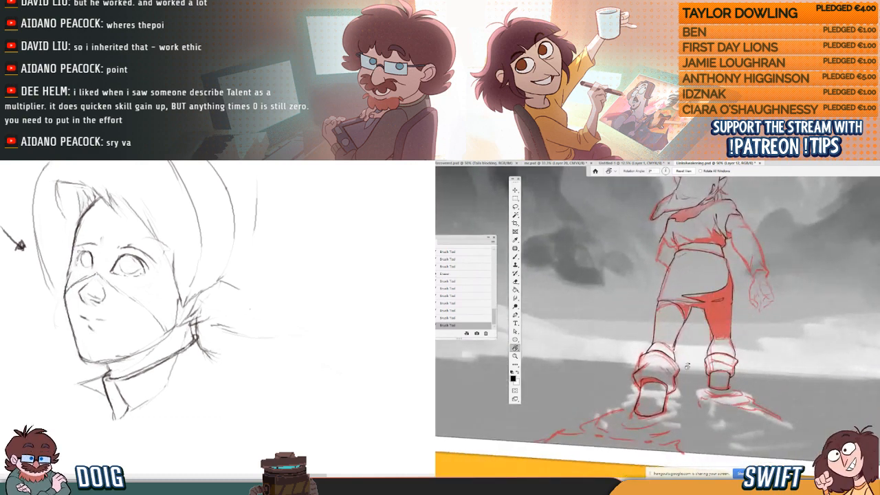
# - Draw irises in both of the head study's eyes and reposition the figure's view to show the whole body
pyautogui.moveTo(65, 290)
pyautogui.mouseDown()
pyautogui.moveTo(74, 248)
pyautogui.moveTo(99, 208)
pyautogui.moveTo(119, 248)
pyautogui.moveTo(113, 235)
pyautogui.mouseUp()
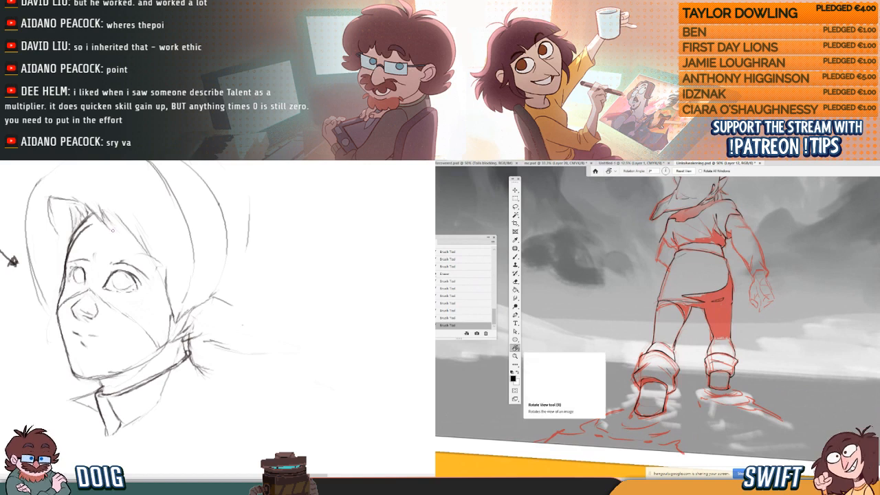
pyautogui.moveTo(107, 257)
pyautogui.mouseDown()
pyautogui.moveTo(94, 295)
pyautogui.moveTo(94, 283)
pyautogui.mouseUp()
pyautogui.moveTo(595, 372); pyautogui.dragTo(600, 384)
pyautogui.moveTo(114, 280)
pyautogui.mouseDown()
pyautogui.moveTo(121, 275)
pyautogui.moveTo(110, 300)
pyautogui.moveTo(119, 300)
pyautogui.moveTo(91, 294)
pyautogui.mouseUp()
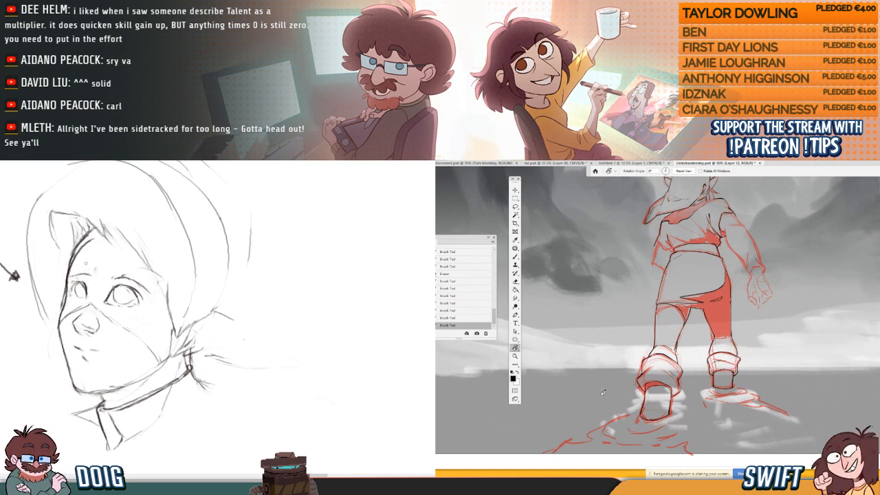
pyautogui.moveTo(90, 286); pyautogui.dragTo(99, 275)
pyautogui.moveTo(685, 361); pyautogui.dragTo(657, 385)
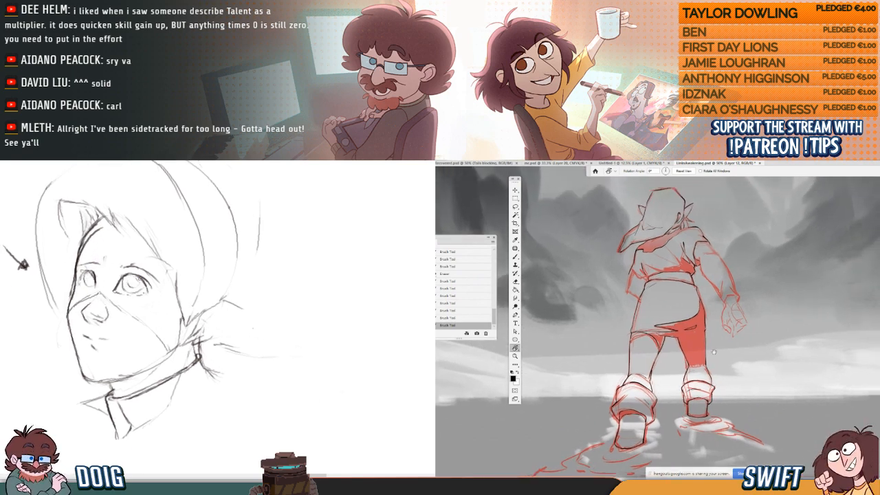
pyautogui.press('b')
pyautogui.moveTo(23, 265)
pyautogui.mouseDown()
pyautogui.moveTo(9, 272)
pyautogui.moveTo(25, 245)
pyautogui.mouseUp()
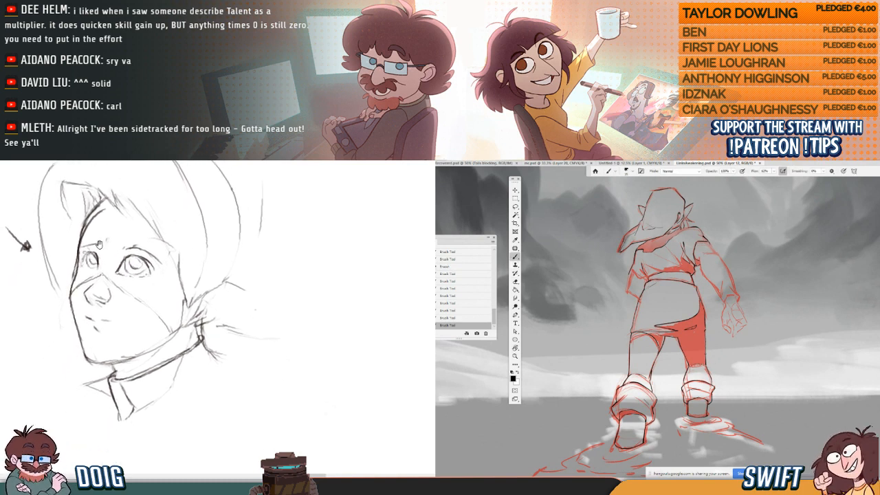
# - Erase the head study's near brow and draw a thicker, angled one above the eye
pyautogui.click(484, 318)
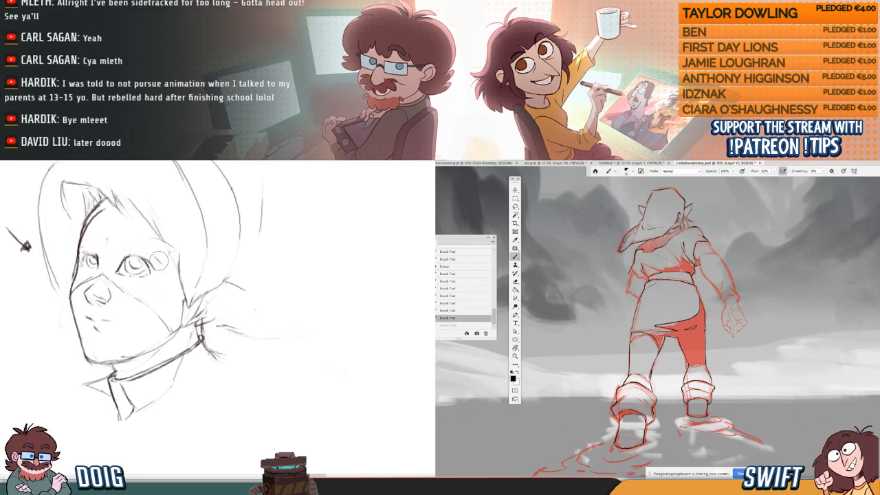
pyautogui.moveTo(141, 251)
pyautogui.mouseDown()
pyautogui.moveTo(105, 278)
pyautogui.moveTo(132, 285)
pyautogui.moveTo(84, 290)
pyautogui.moveTo(100, 289)
pyautogui.mouseUp()
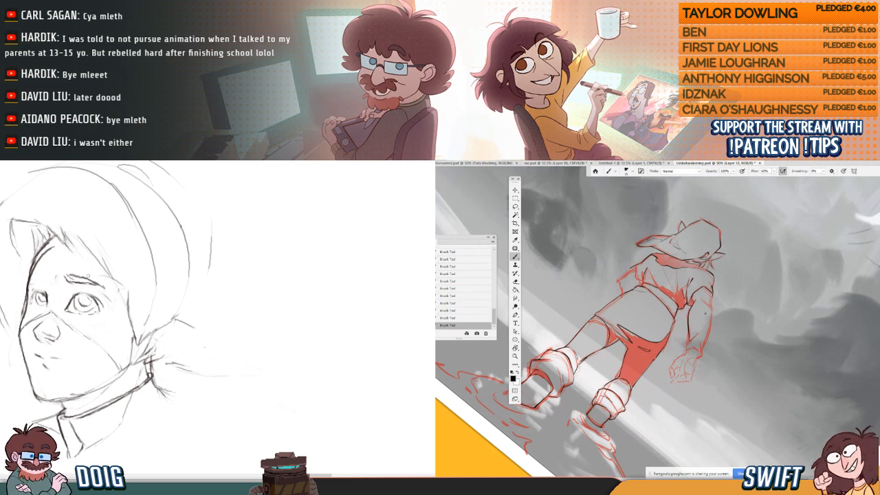
pyautogui.hotkey('ctrl', 'z')
pyautogui.moveTo(78, 297); pyautogui.dragTo(96, 305)
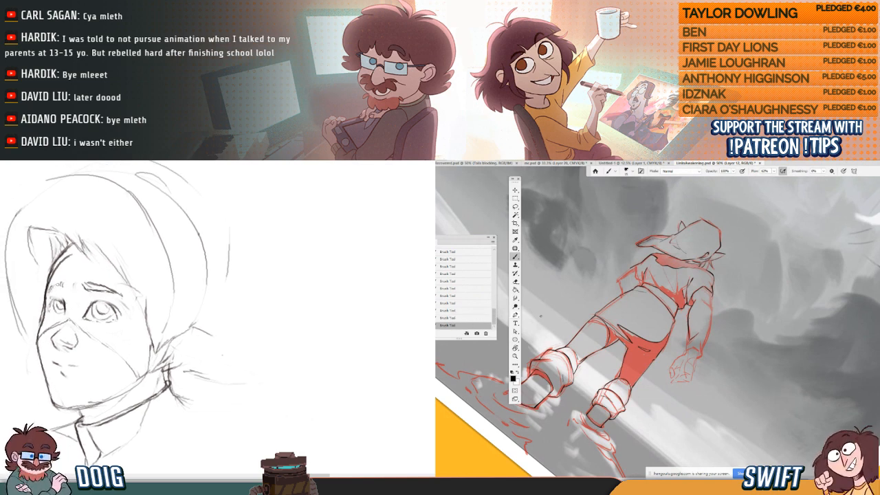
# - Draw a thick far brow on the head study and erase the far eye beneath it
pyautogui.click(479, 316)
pyautogui.moveTo(60, 289)
pyautogui.mouseDown()
pyautogui.moveTo(70, 283)
pyautogui.moveTo(63, 281)
pyautogui.mouseUp()
pyautogui.moveTo(51, 290)
pyautogui.mouseDown()
pyautogui.moveTo(80, 276)
pyautogui.moveTo(81, 292)
pyautogui.moveTo(64, 291)
pyautogui.moveTo(73, 292)
pyautogui.mouseUp()
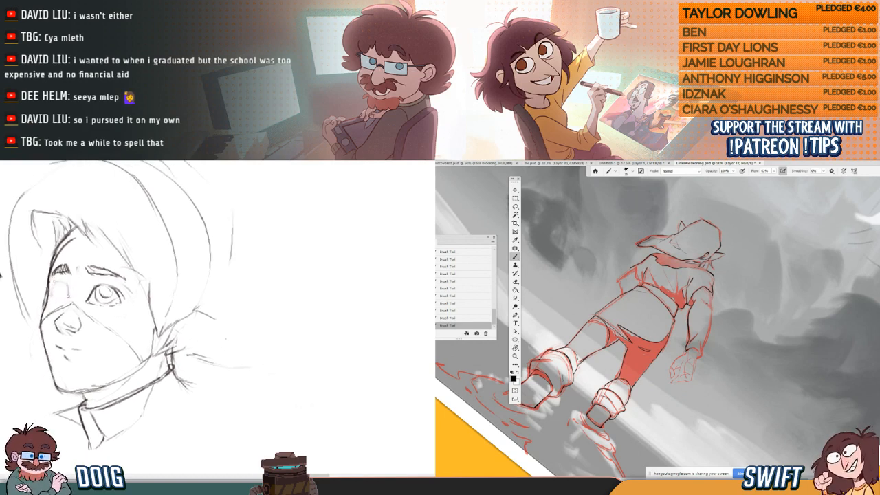
pyautogui.moveTo(67, 284)
pyautogui.mouseDown()
pyautogui.moveTo(53, 284)
pyautogui.moveTo(94, 277)
pyautogui.mouseUp()
# - Rotate the figure's canvas back to upright and step back one brush stroke on it
pyautogui.press('r')
pyautogui.moveTo(697, 376); pyautogui.dragTo(734, 371)
pyautogui.press('e')
pyautogui.press('b')
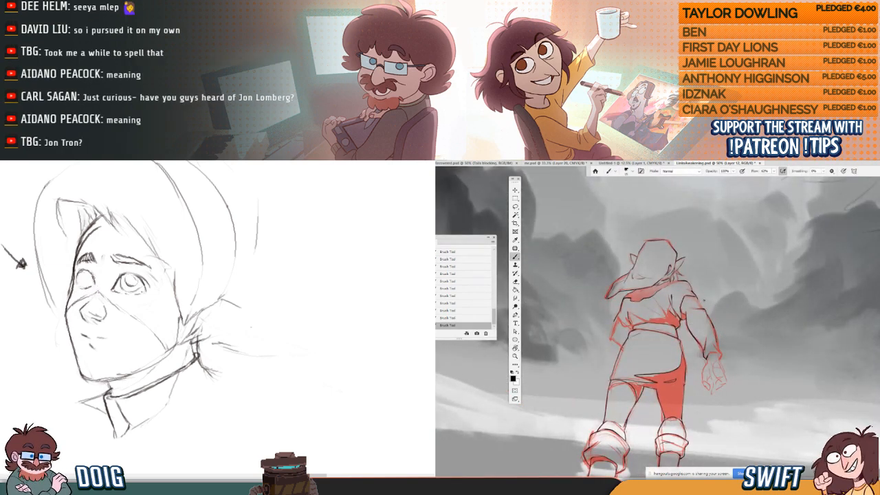
pyautogui.click(474, 318)
# - Redraw the head study's far eye beneath its brow and add an iris inside it
pyautogui.moveTo(98, 269); pyautogui.dragTo(54, 287)
pyautogui.hotkey('ctrl', 'shift', 'z')
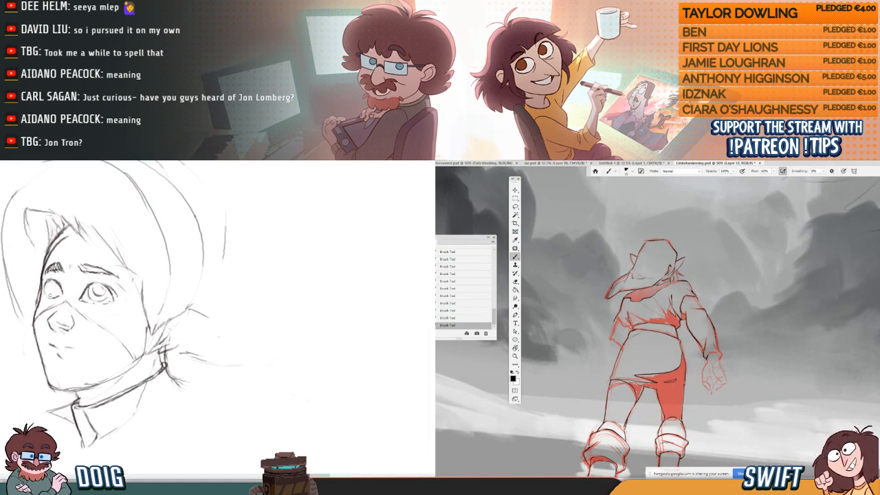
pyautogui.click(474, 318)
pyautogui.moveTo(56, 277); pyautogui.dragTo(58, 281)
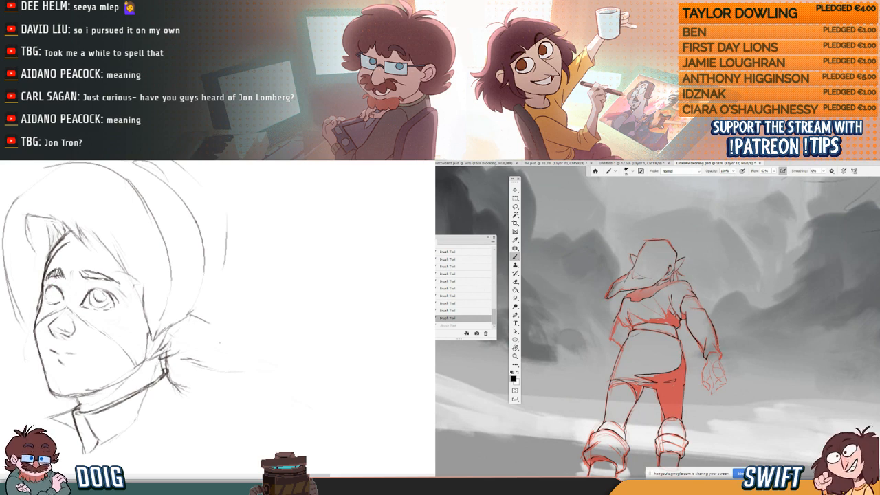
pyautogui.hotkey('ctrl', 'shift', 'z')
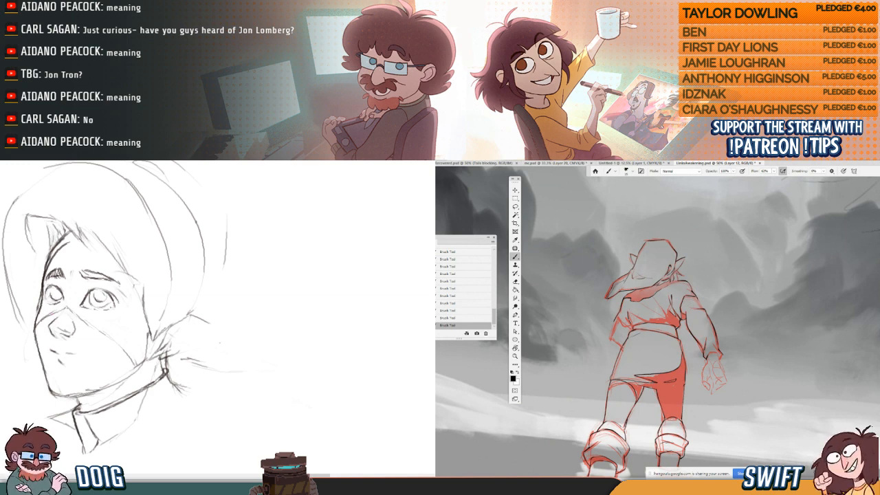
# - Mirror the head study's view horizontally and reposition the flipped face in the canvas
pyautogui.moveTo(124, 275)
pyautogui.mouseDown()
pyautogui.moveTo(107, 222)
pyautogui.moveTo(91, 235)
pyautogui.moveTo(92, 263)
pyautogui.mouseUp()
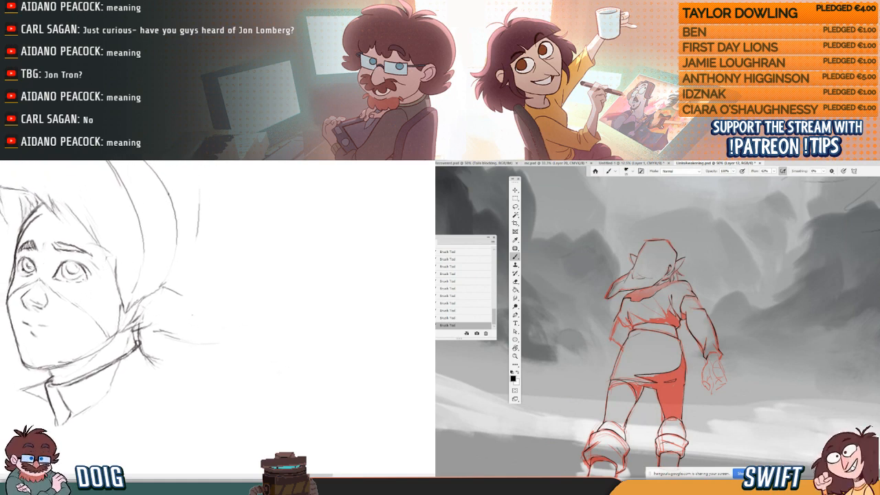
pyautogui.press('h')
pyautogui.moveTo(181, 255)
pyautogui.mouseDown()
pyautogui.moveTo(69, 246)
pyautogui.moveTo(144, 254)
pyautogui.mouseUp()
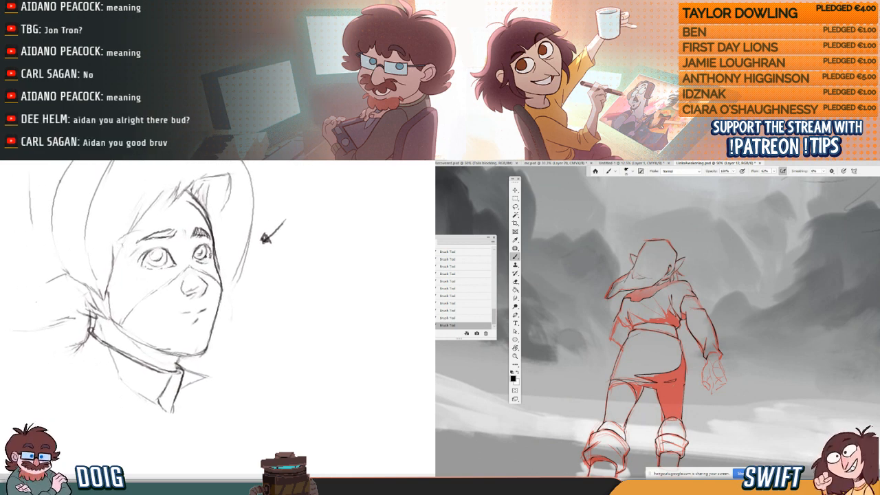
pyautogui.moveTo(206, 242)
pyautogui.mouseDown()
pyautogui.moveTo(153, 266)
pyautogui.moveTo(202, 252)
pyautogui.moveTo(158, 261)
pyautogui.mouseUp()
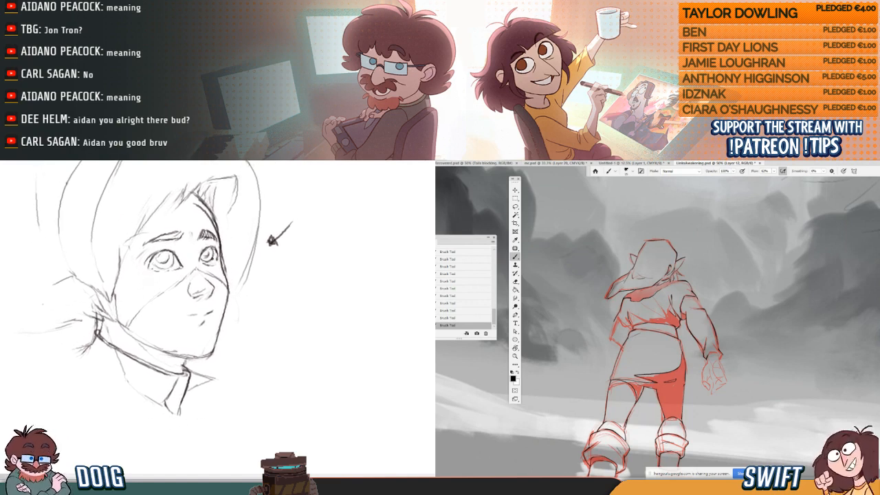
# - Lasso the head study's nose area, transform it, and retouch the nose and cheek lines around it
pyautogui.press('l')
pyautogui.moveTo(200, 277)
pyautogui.mouseDown()
pyautogui.moveTo(195, 305)
pyautogui.moveTo(219, 287)
pyautogui.moveTo(203, 276)
pyautogui.moveTo(216, 300)
pyautogui.moveTo(196, 279)
pyautogui.mouseUp()
pyautogui.hotkey('ctrl', 't')
pyautogui.press('Return')
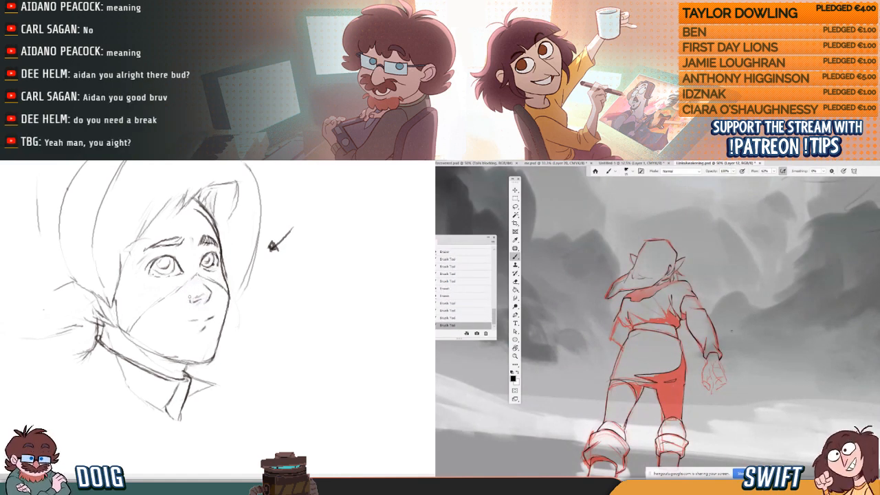
pyautogui.moveTo(198, 281)
pyautogui.mouseDown()
pyautogui.moveTo(183, 300)
pyautogui.moveTo(206, 284)
pyautogui.moveTo(196, 283)
pyautogui.mouseUp()
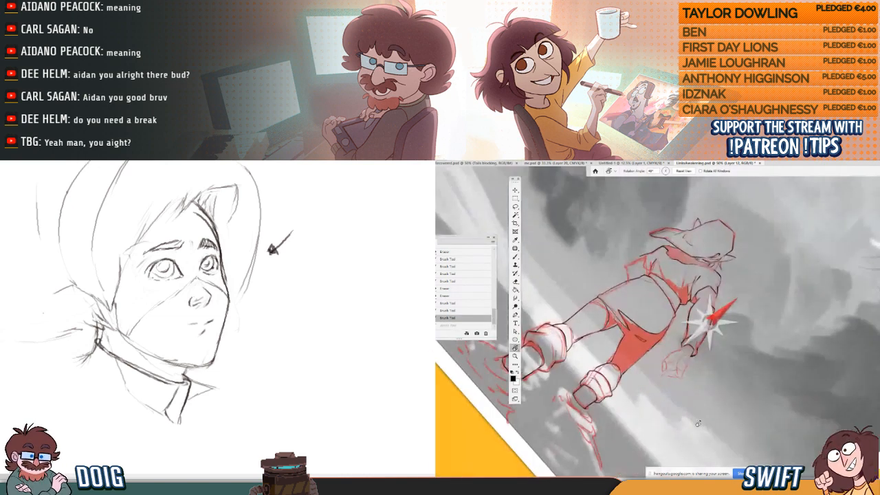
pyautogui.moveTo(161, 299); pyautogui.dragTo(160, 300)
pyautogui.moveTo(209, 288)
pyautogui.mouseDown()
pyautogui.moveTo(185, 313)
pyautogui.moveTo(222, 308)
pyautogui.moveTo(225, 296)
pyautogui.moveTo(201, 290)
pyautogui.mouseUp()
# - Rotate the tilted figure's canvas in stages until the body stands near upright
pyautogui.press('r')
pyautogui.moveTo(699, 370); pyautogui.dragTo(746, 370)
pyautogui.moveTo(194, 290)
pyautogui.mouseDown()
pyautogui.moveTo(201, 284)
pyautogui.moveTo(180, 305)
pyautogui.moveTo(217, 281)
pyautogui.moveTo(225, 287)
pyautogui.mouseUp()
pyautogui.press('b')
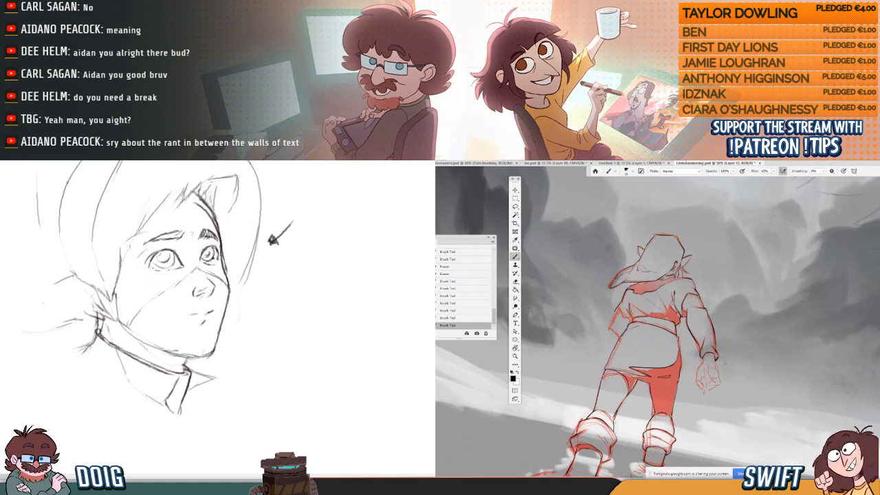
pyautogui.press('r')
pyautogui.moveTo(728, 386); pyautogui.dragTo(739, 382)
pyautogui.moveTo(114, 310); pyautogui.dragTo(100, 311)
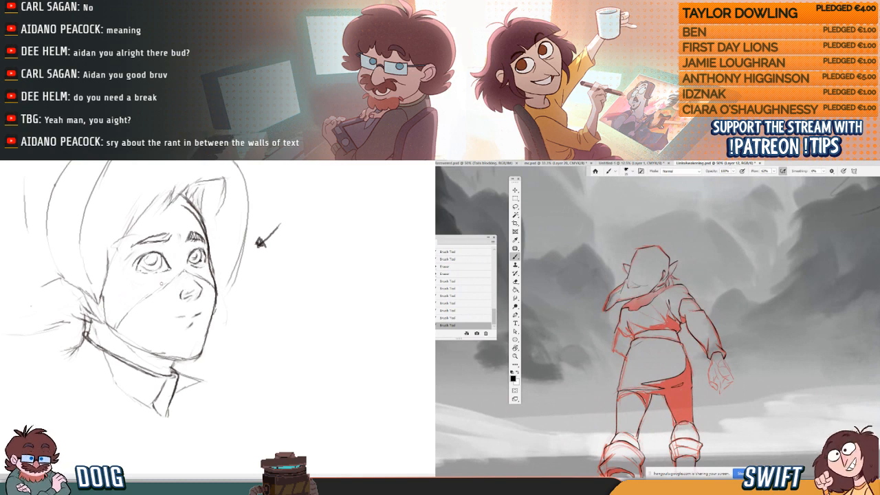
# - Step the figure's drawing back through several recent brush strokes in its history
pyautogui.moveTo(188, 309)
pyautogui.mouseDown()
pyautogui.moveTo(246, 314)
pyautogui.moveTo(245, 323)
pyautogui.mouseUp()
pyautogui.click(473, 290)
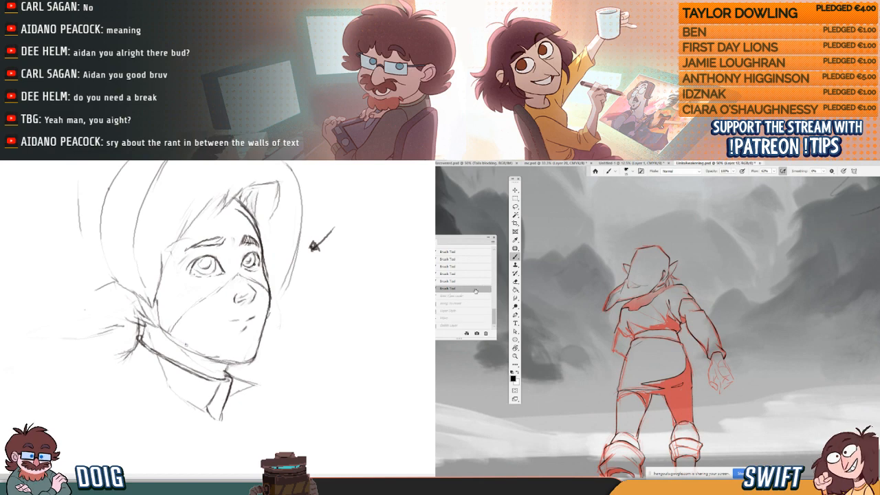
pyautogui.click(474, 282)
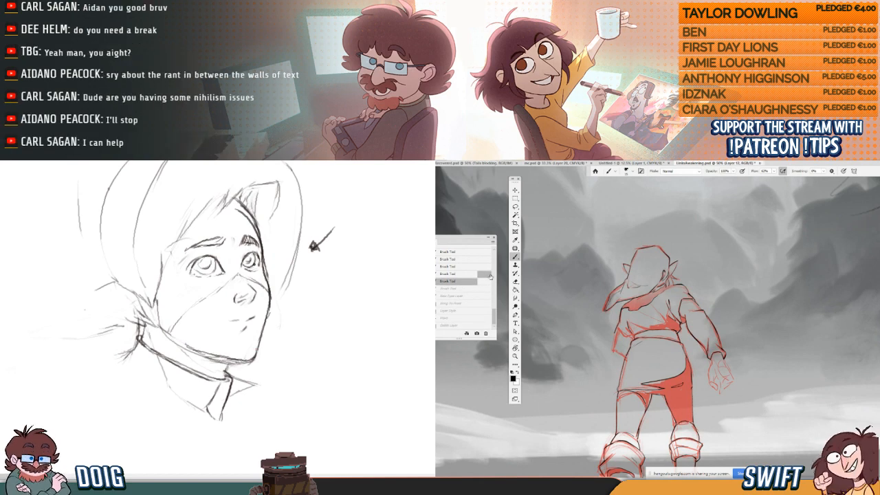
pyautogui.click(477, 273)
# - Touch up the head study's mouth, try a heavier chin line, and undo the last two strokes
pyautogui.moveTo(247, 332)
pyautogui.mouseDown()
pyautogui.moveTo(210, 330)
pyautogui.moveTo(208, 338)
pyautogui.moveTo(231, 328)
pyautogui.mouseUp()
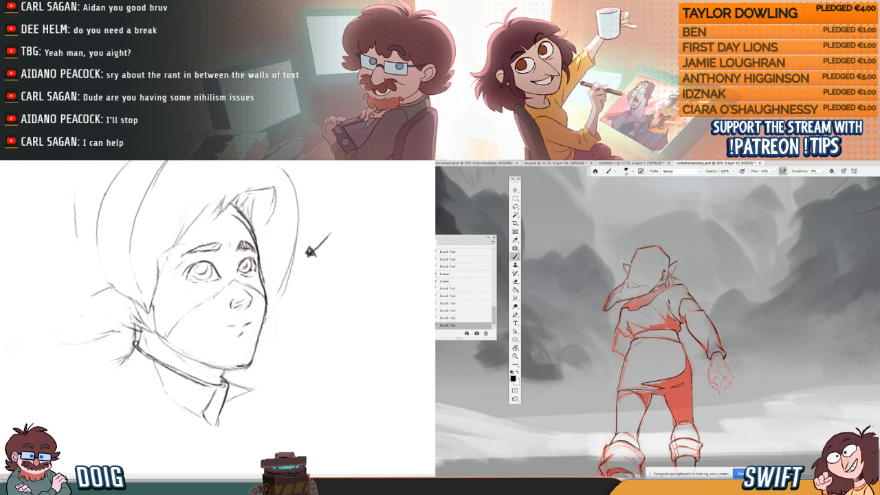
pyautogui.moveTo(240, 367); pyautogui.dragTo(250, 363)
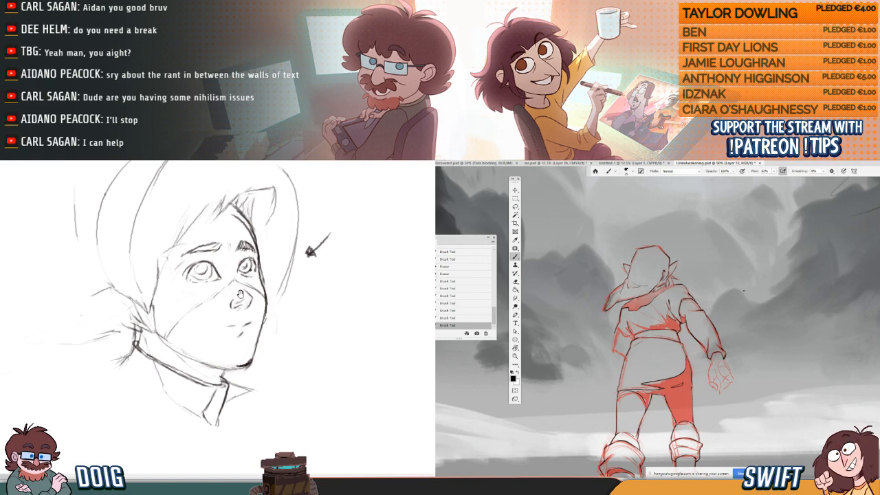
pyautogui.moveTo(241, 294); pyautogui.dragTo(213, 289)
pyautogui.moveTo(218, 332); pyautogui.dragTo(221, 324)
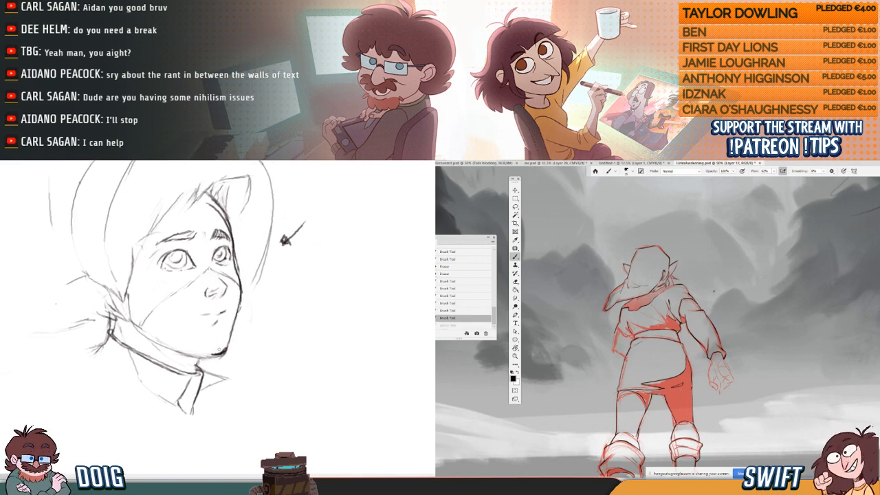
pyautogui.moveTo(208, 356); pyautogui.dragTo(224, 350)
pyautogui.hotkey('ctrl', 'z')
pyautogui.hotkey('ctrl', 'z')
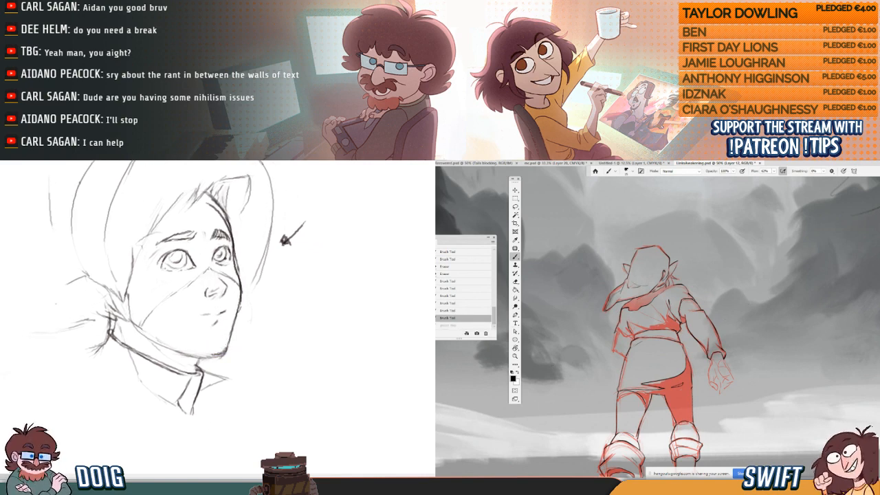
# - Darken the head study's far jaw contour from the cheek down to the chin
pyautogui.moveTo(218, 316); pyautogui.dragTo(219, 314)
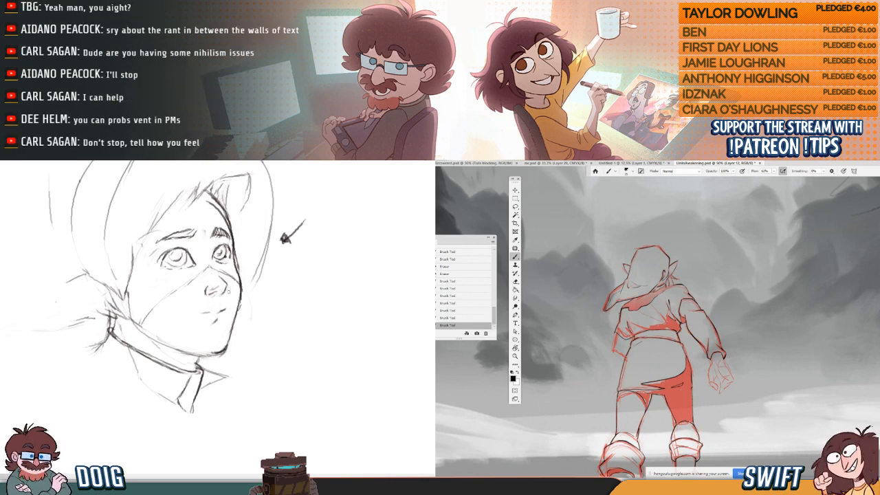
pyautogui.hotkey('ctrl', 'z')
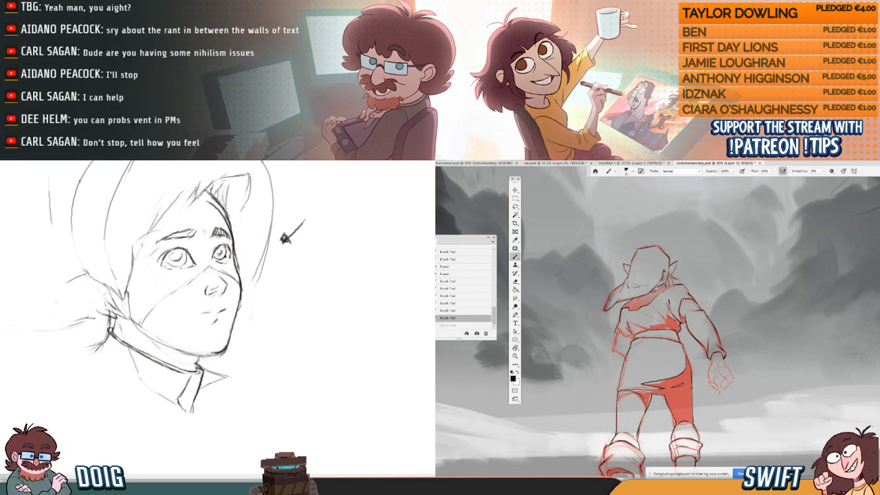
pyautogui.moveTo(235, 320); pyautogui.dragTo(227, 348)
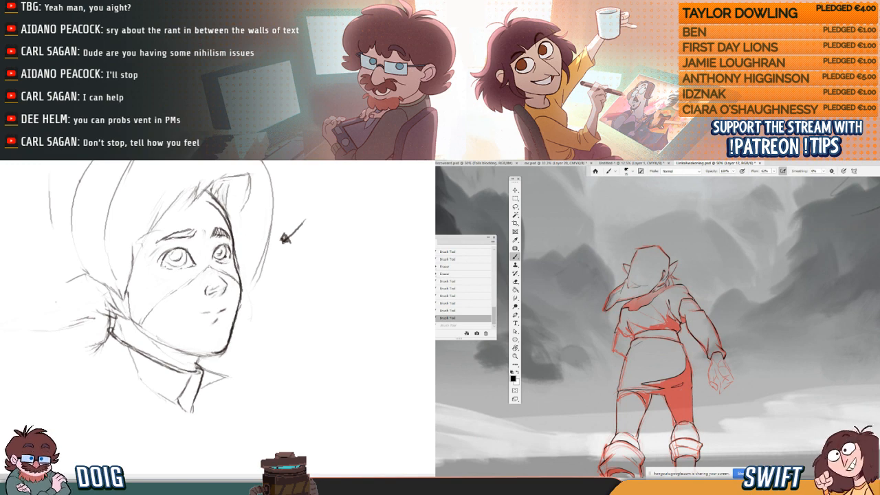
pyautogui.hotkey('ctrl', 'shift', 'z')
pyautogui.moveTo(203, 323); pyautogui.dragTo(239, 333)
# - Refine the figure's leg and skirt lines and retouch the head study's near jaw and temple
pyautogui.moveTo(648, 397); pyautogui.dragTo(632, 430)
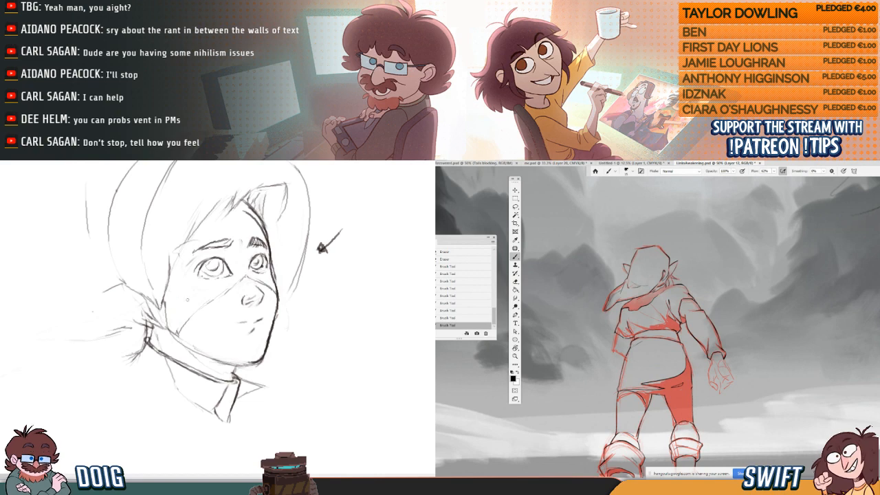
pyautogui.moveTo(185, 337); pyautogui.dragTo(184, 341)
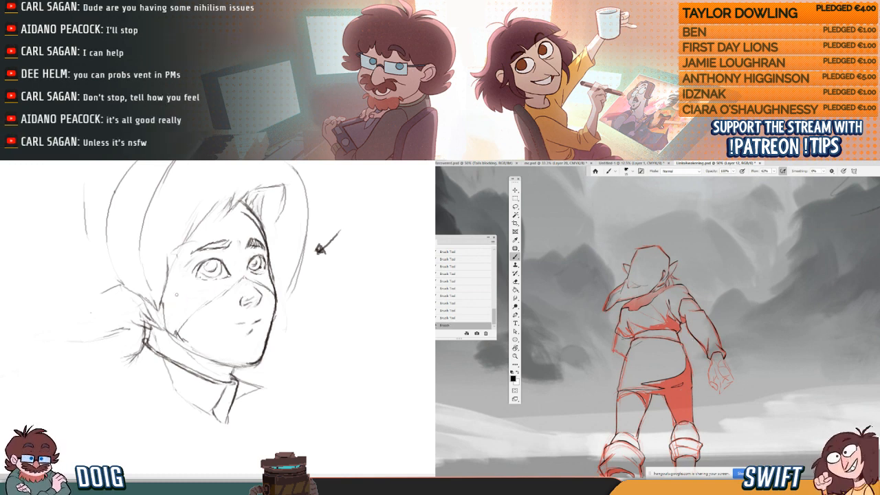
pyautogui.moveTo(642, 371); pyautogui.dragTo(638, 361)
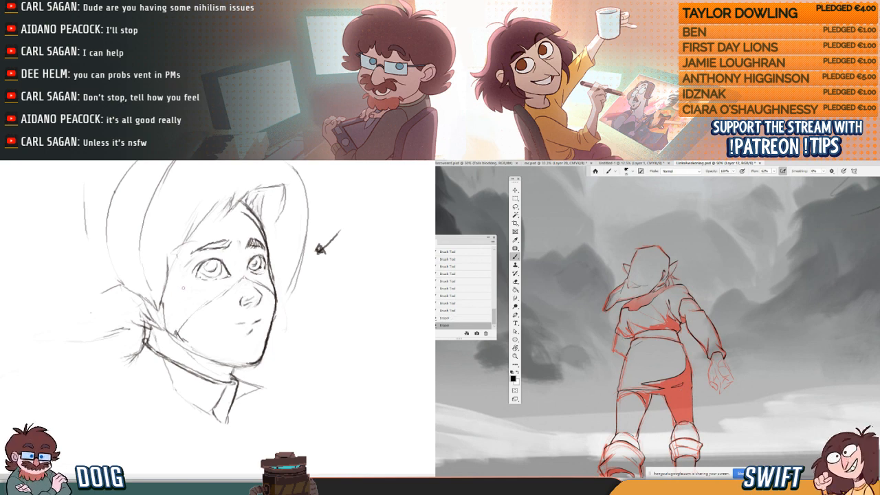
pyautogui.moveTo(172, 266); pyautogui.dragTo(169, 274)
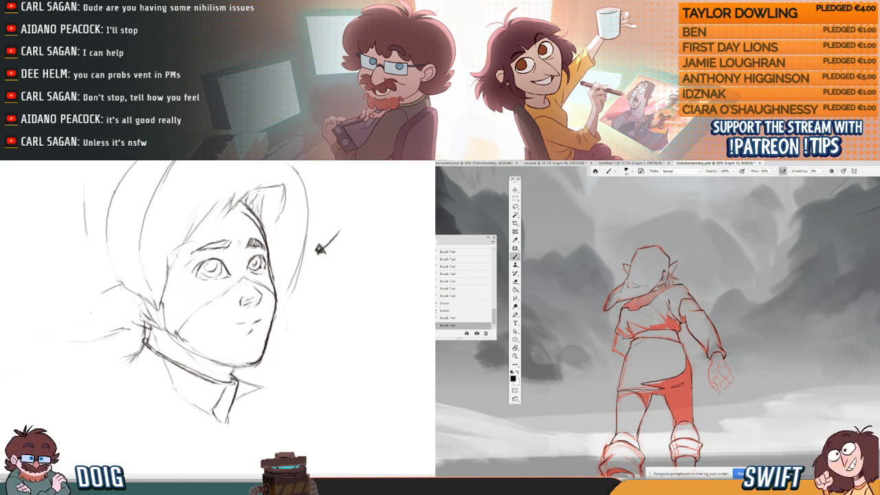
# - Strengthen the head study's line under the chin and rework the back edge of its collar
pyautogui.moveTo(201, 307)
pyautogui.mouseDown()
pyautogui.moveTo(166, 298)
pyautogui.moveTo(144, 329)
pyautogui.moveTo(158, 338)
pyautogui.mouseUp()
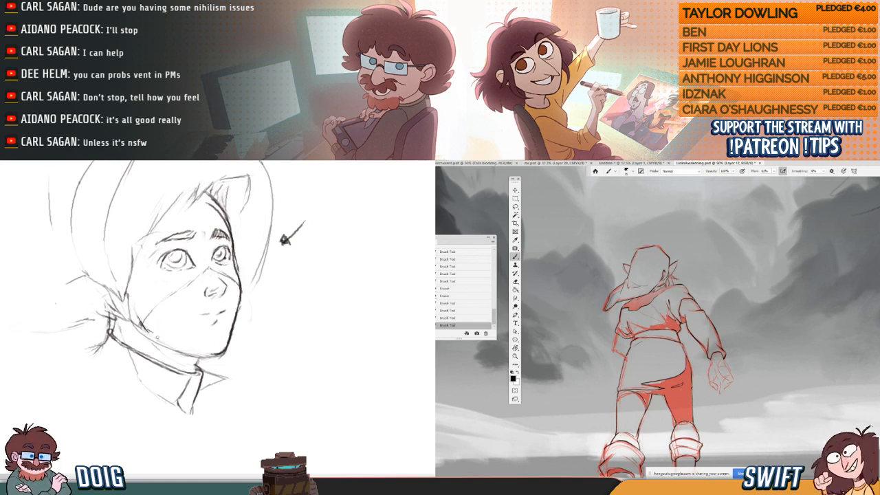
pyautogui.moveTo(181, 307)
pyautogui.mouseDown()
pyautogui.moveTo(180, 326)
pyautogui.moveTo(196, 329)
pyautogui.mouseUp()
pyautogui.moveTo(201, 365)
pyautogui.mouseDown()
pyautogui.moveTo(250, 309)
pyautogui.moveTo(231, 329)
pyautogui.mouseUp()
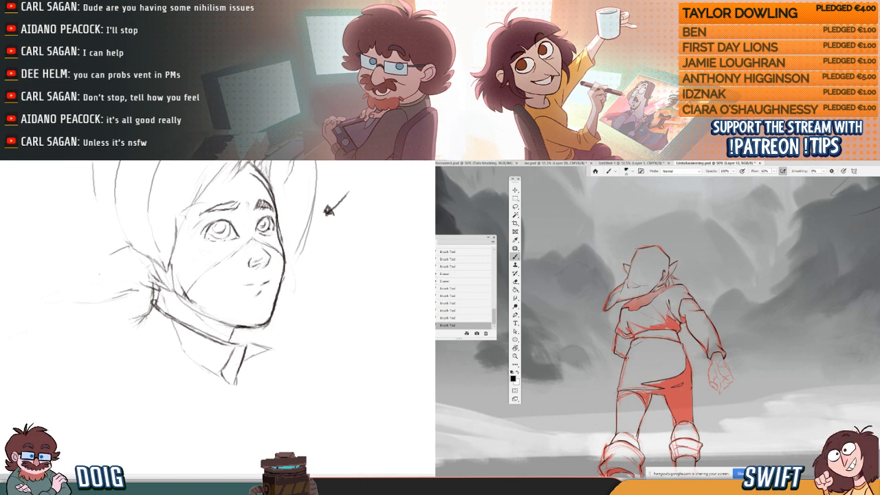
pyautogui.moveTo(244, 327)
pyautogui.mouseDown()
pyautogui.moveTo(241, 336)
pyautogui.moveTo(253, 332)
pyautogui.moveTo(206, 349)
pyautogui.mouseUp()
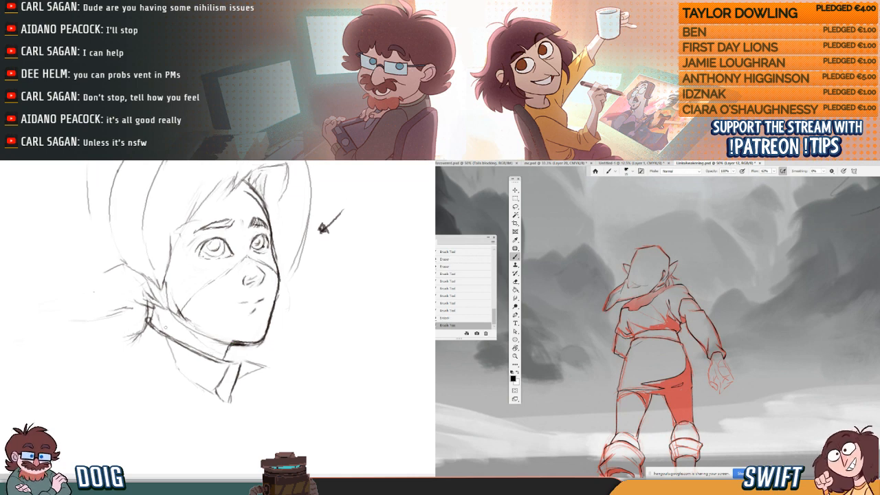
pyautogui.moveTo(154, 308); pyautogui.dragTo(158, 328)
pyautogui.moveTo(635, 319); pyautogui.dragTo(632, 318)
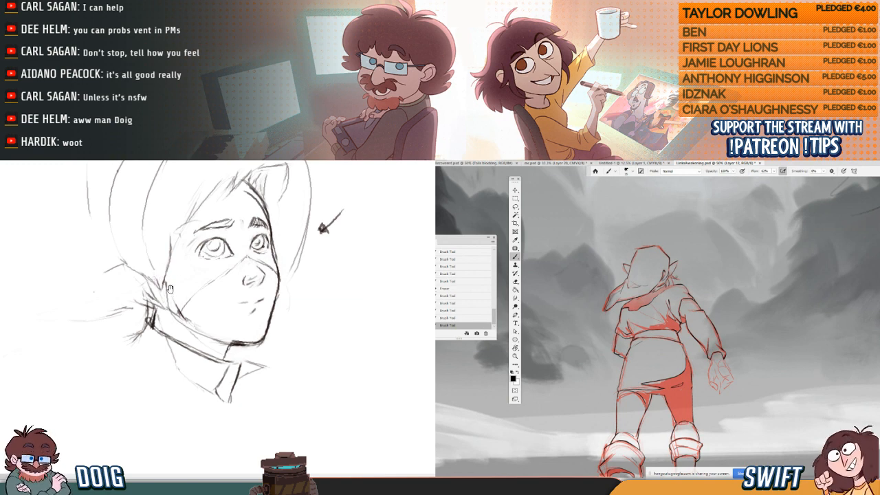
pyautogui.moveTo(162, 297)
pyautogui.mouseDown()
pyautogui.moveTo(155, 295)
pyautogui.moveTo(140, 323)
pyautogui.moveTo(158, 330)
pyautogui.mouseUp()
pyautogui.hotkey('ctrl', 'z')
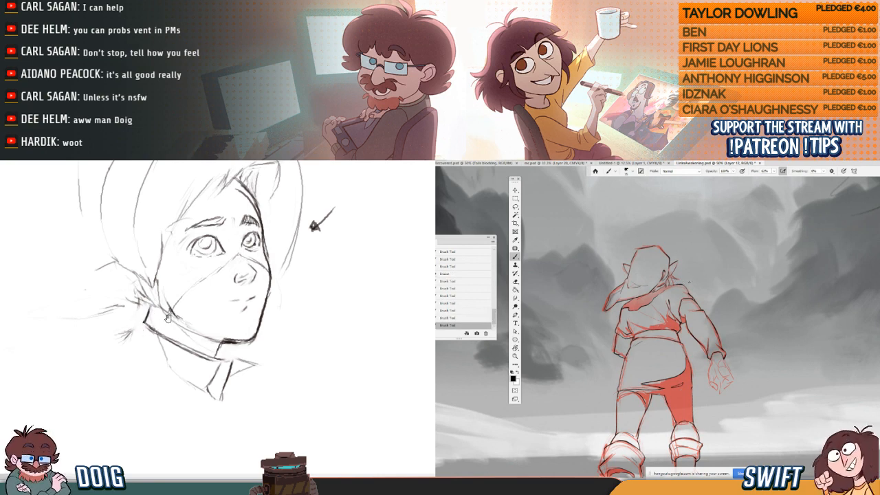
# - Draw a wide folded outer collar around the head study's neck, from the nape down to the front
pyautogui.moveTo(213, 295); pyautogui.dragTo(204, 267)
pyautogui.moveTo(193, 299); pyautogui.dragTo(189, 299)
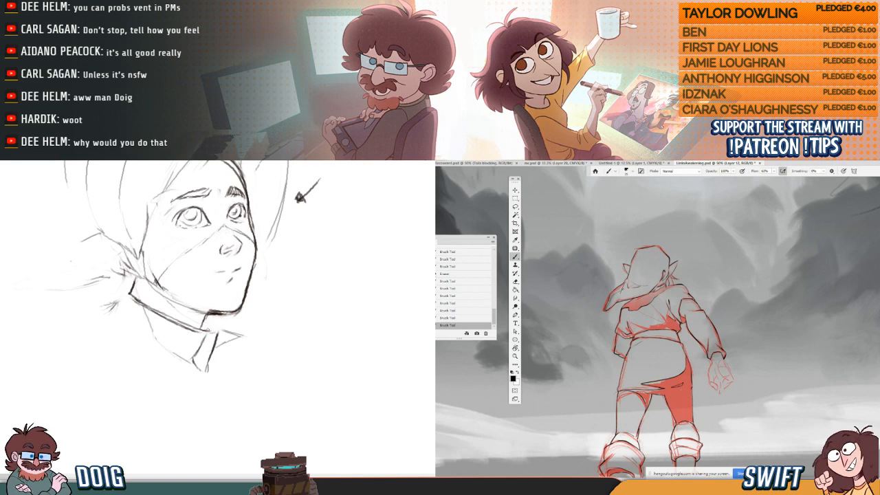
pyautogui.moveTo(209, 330)
pyautogui.mouseDown()
pyautogui.moveTo(199, 332)
pyautogui.moveTo(210, 331)
pyautogui.mouseUp()
pyautogui.moveTo(136, 301)
pyautogui.mouseDown()
pyautogui.moveTo(138, 313)
pyautogui.moveTo(107, 299)
pyautogui.moveTo(92, 331)
pyautogui.moveTo(101, 341)
pyautogui.moveTo(107, 313)
pyautogui.moveTo(82, 339)
pyautogui.moveTo(119, 343)
pyautogui.mouseUp()
pyautogui.moveTo(117, 340)
pyautogui.mouseDown()
pyautogui.moveTo(106, 322)
pyautogui.moveTo(96, 336)
pyautogui.moveTo(132, 360)
pyautogui.mouseUp()
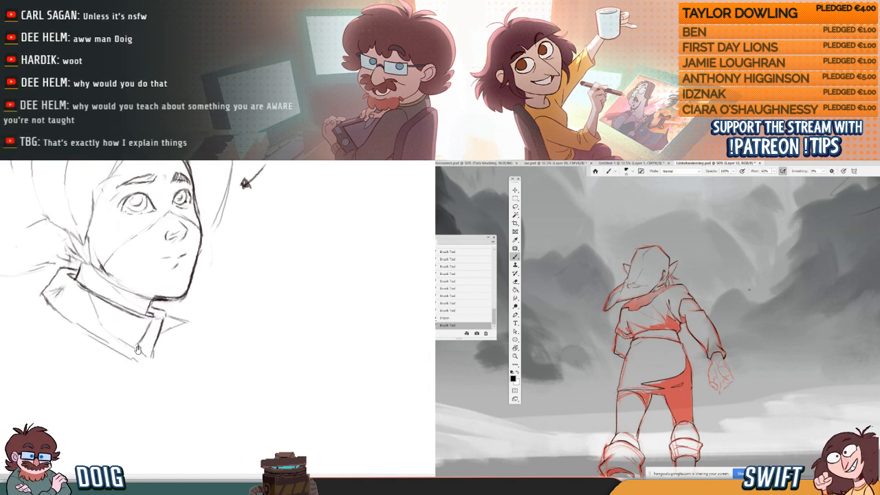
# - Finish the lower front edge of the head study's collar and erase the pointed far collar tip
pyautogui.moveTo(139, 309); pyautogui.dragTo(138, 300)
pyautogui.scroll(-3, 146, 313)
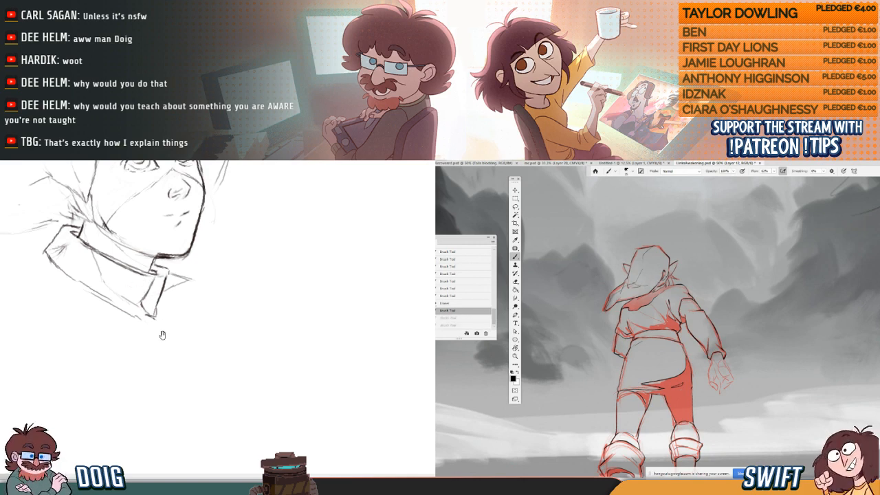
pyautogui.moveTo(156, 327)
pyautogui.mouseDown()
pyautogui.moveTo(152, 320)
pyautogui.moveTo(159, 355)
pyautogui.mouseUp()
pyautogui.moveTo(704, 396)
pyautogui.mouseDown()
pyautogui.moveTo(686, 347)
pyautogui.moveTo(696, 344)
pyautogui.mouseUp()
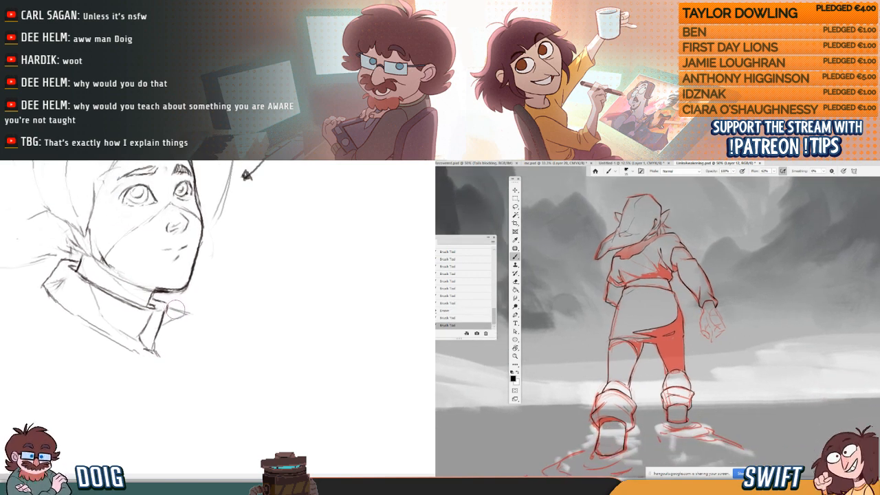
pyautogui.moveTo(186, 310); pyautogui.dragTo(172, 326)
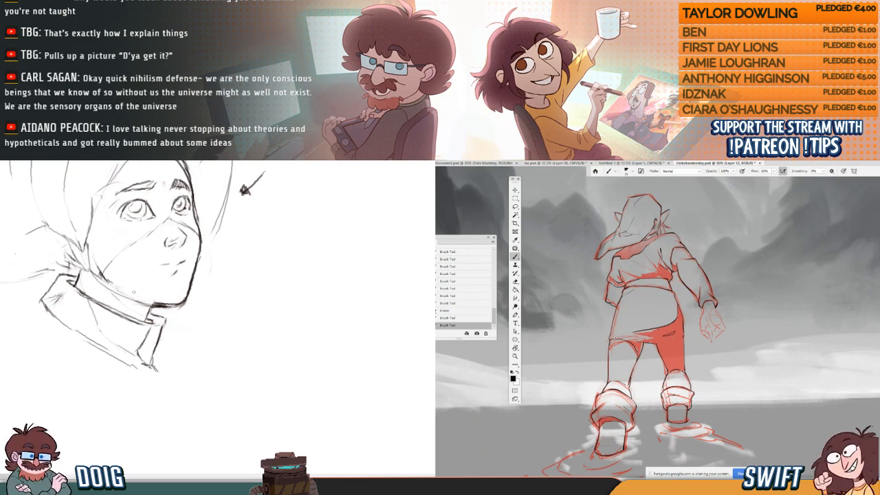
# - Draw the head study's near shoulder line sloping outward from the collar and touch up the figure's thigh and knee line on a tilted canvas
pyautogui.moveTo(157, 330); pyautogui.dragTo(171, 301)
pyautogui.press('r')
pyautogui.moveTo(646, 407); pyautogui.dragTo(704, 425)
pyautogui.press('b')
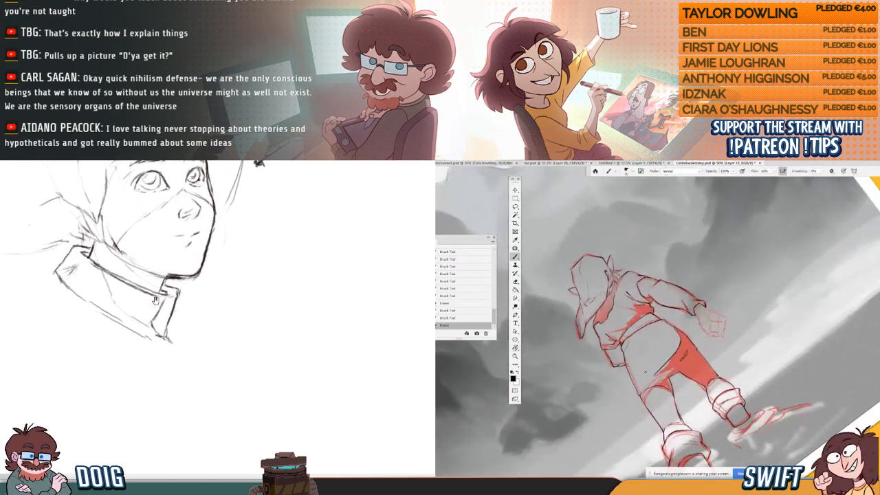
pyautogui.moveTo(136, 290); pyautogui.dragTo(152, 311)
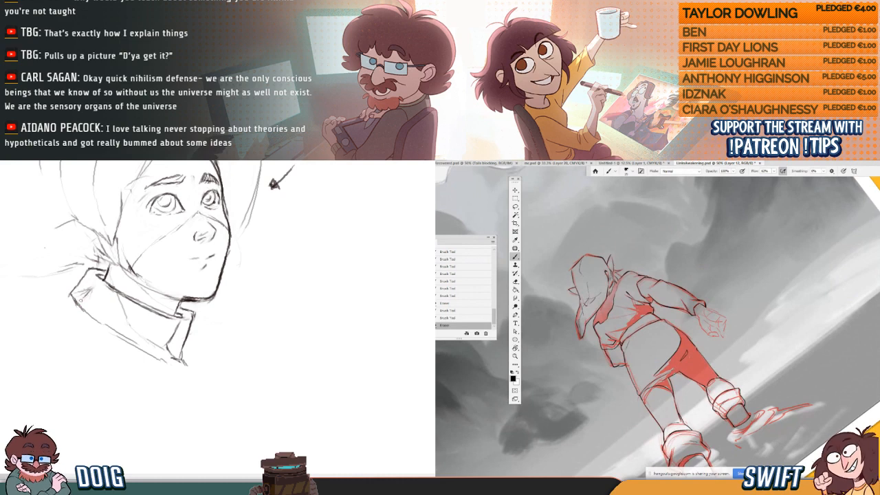
pyautogui.moveTo(74, 294); pyautogui.dragTo(67, 301)
pyautogui.moveTo(673, 363); pyautogui.dragTo(657, 375)
pyautogui.moveTo(71, 296)
pyautogui.mouseDown()
pyautogui.moveTo(45, 312)
pyautogui.moveTo(37, 306)
pyautogui.mouseUp()
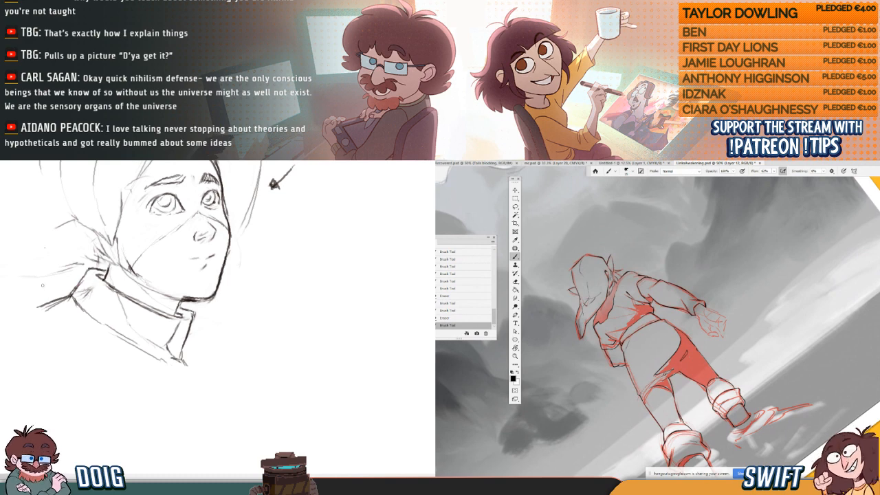
pyautogui.moveTo(655, 374); pyautogui.dragTo(654, 378)
# - Add a short chest line running down from the front of the head study's collar and extend its shoulder line outward
pyautogui.moveTo(96, 333)
pyautogui.mouseDown()
pyautogui.moveTo(87, 361)
pyautogui.moveTo(70, 363)
pyautogui.mouseUp()
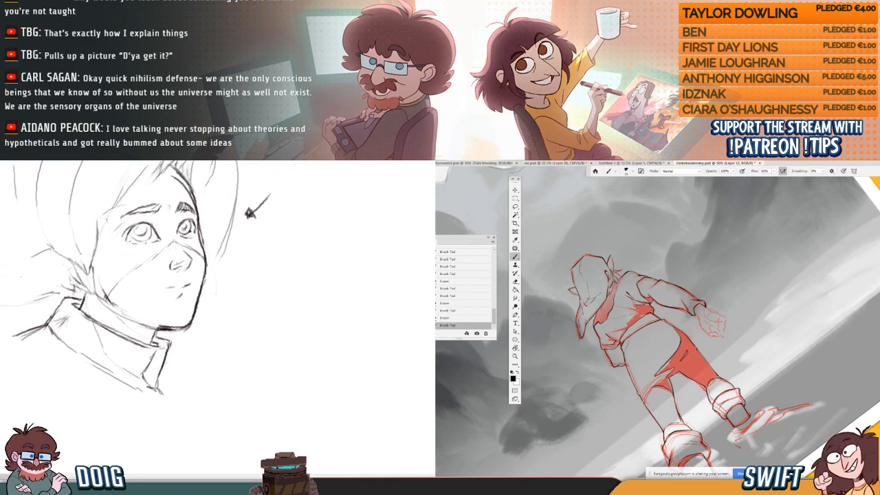
pyautogui.moveTo(151, 380)
pyautogui.mouseDown()
pyautogui.moveTo(157, 390)
pyautogui.moveTo(145, 348)
pyautogui.moveTo(179, 358)
pyautogui.mouseUp()
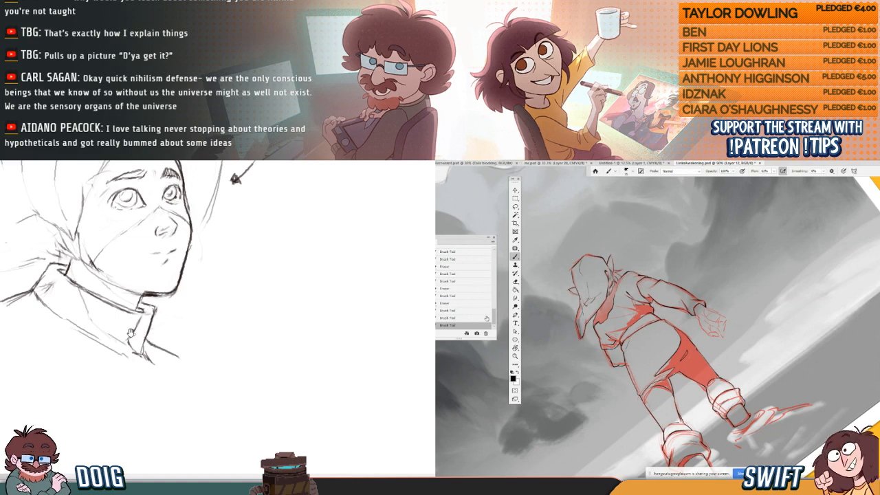
pyautogui.moveTo(122, 329); pyautogui.dragTo(132, 343)
pyautogui.hotkey('ctrl', 'z')
pyautogui.moveTo(16, 315); pyautogui.dragTo(1, 321)
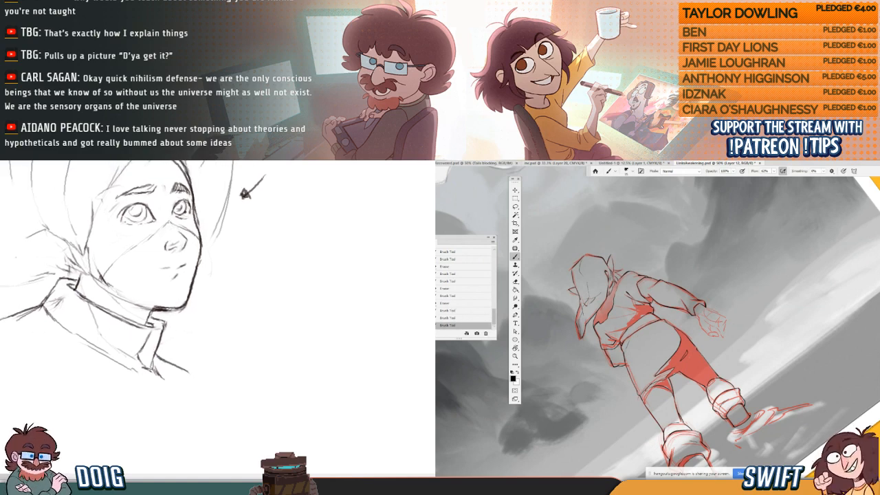
# - Compare the figure's line art with and without its last brush stroke, leaving the stroke undone
pyautogui.hotkey('ctrl', 'z')
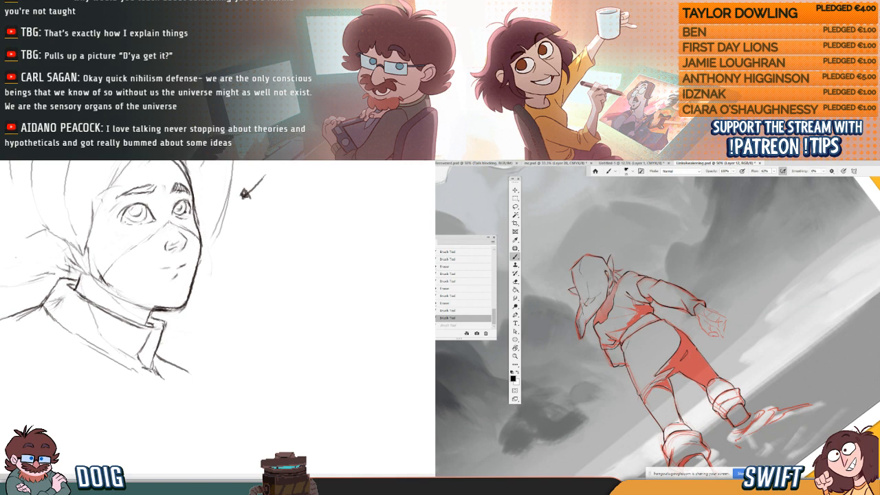
pyautogui.hotkey('ctrl', 'shift', 'z')
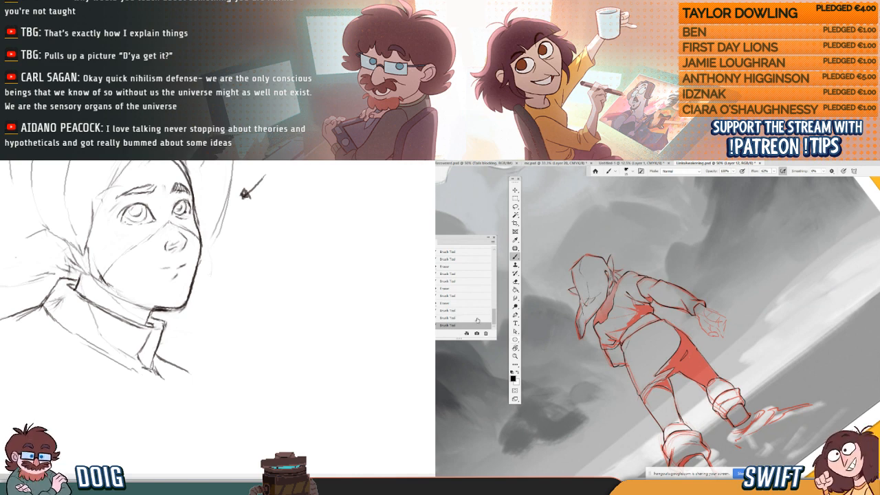
pyautogui.hotkey('ctrl', 'z')
pyautogui.moveTo(36, 332); pyautogui.dragTo(40, 354)
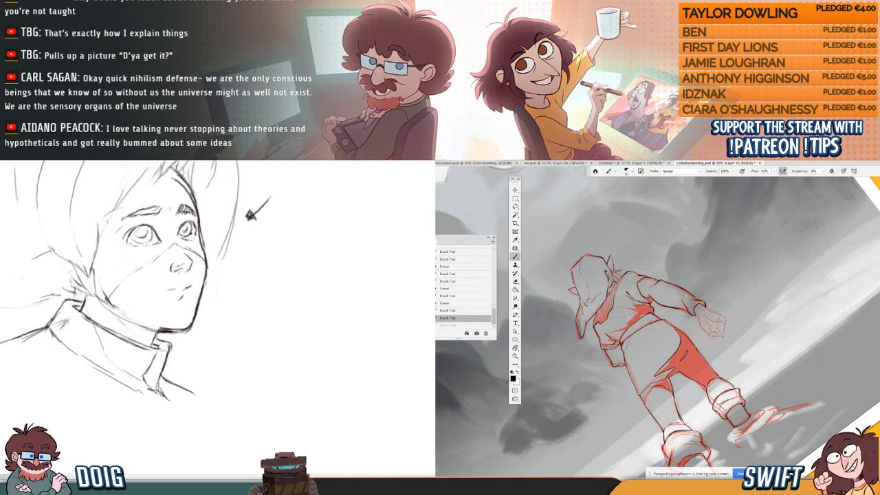
pyautogui.hotkey('ctrl', 'shift', 'z')
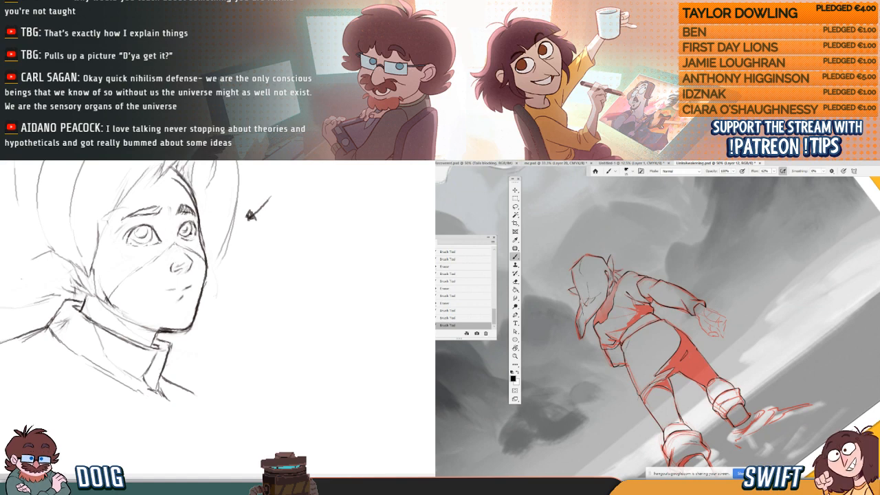
pyautogui.hotkey('ctrl', 'z')
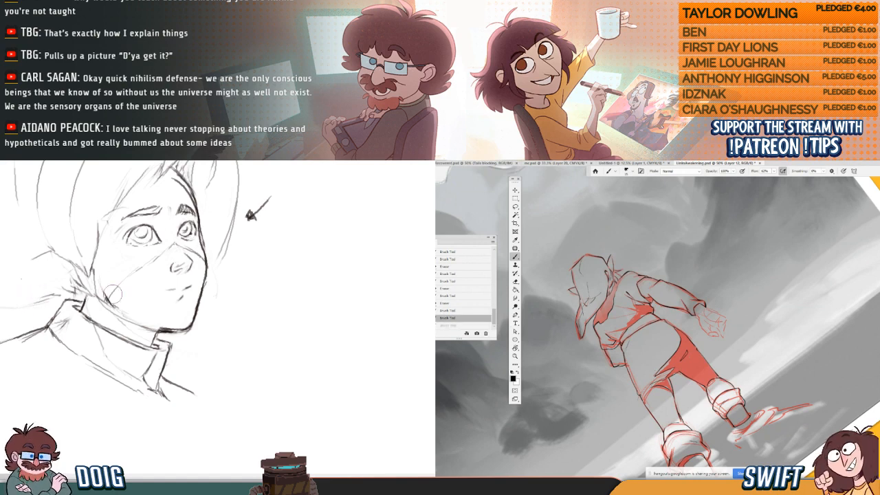
# - Mirror the head study horizontally and check the proportions of its hood, face and collar
pyautogui.moveTo(115, 294)
pyautogui.mouseDown()
pyautogui.moveTo(102, 317)
pyautogui.moveTo(76, 306)
pyautogui.moveTo(82, 320)
pyautogui.moveTo(29, 324)
pyautogui.mouseUp()
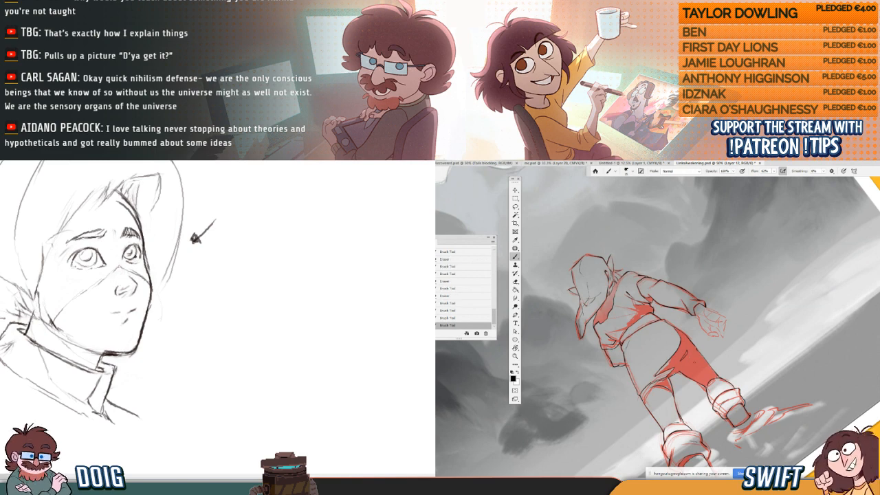
pyautogui.moveTo(91, 287); pyautogui.dragTo(72, 321)
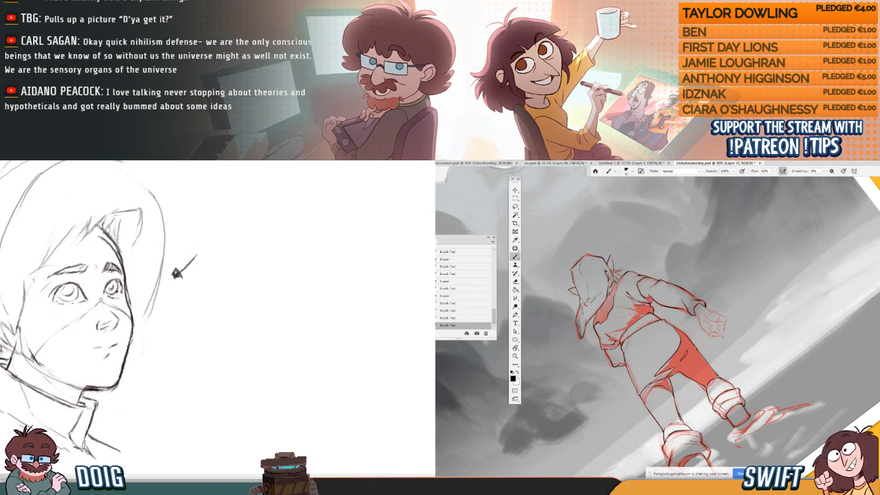
pyautogui.press('h')
pyautogui.hotkey('ctrl', 'z')
pyautogui.moveTo(159, 321)
pyautogui.mouseDown()
pyautogui.moveTo(110, 309)
pyautogui.moveTo(77, 285)
pyautogui.moveTo(64, 306)
pyautogui.mouseUp()
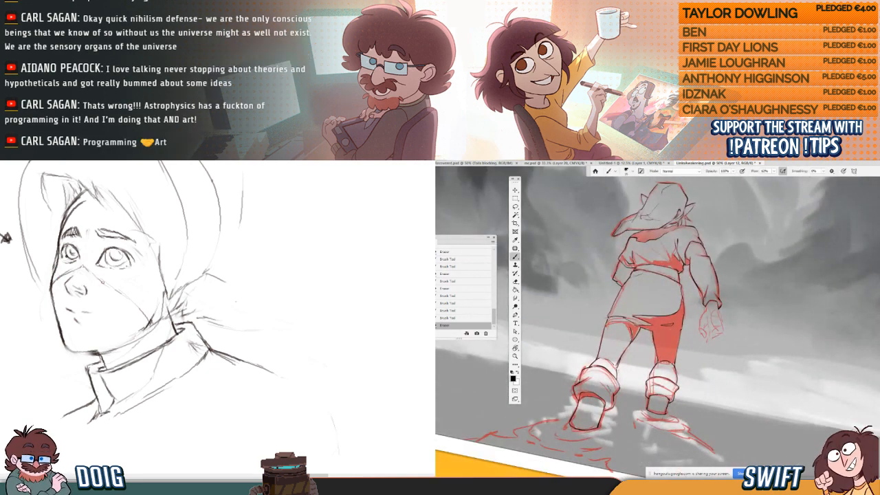
pyautogui.moveTo(83, 312); pyautogui.dragTo(69, 379)
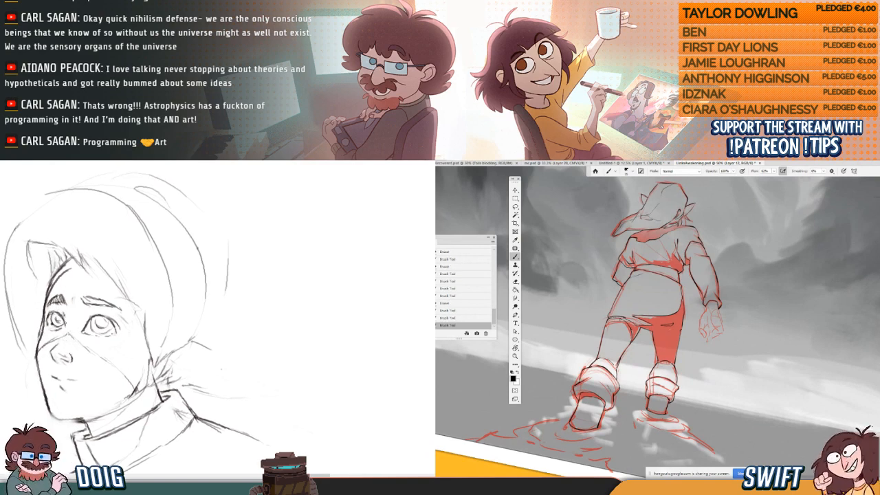
# - Draw brush strokes along both side edges of the walking figure's skirt, over the red sketch
pyautogui.moveTo(75, 323); pyautogui.dragTo(87, 298)
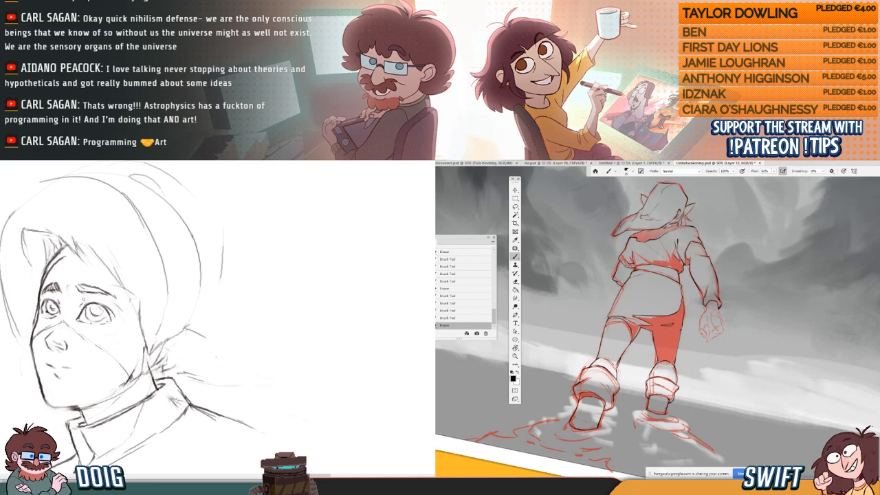
pyautogui.press('r')
pyautogui.moveTo(670, 411); pyautogui.dragTo(689, 417)
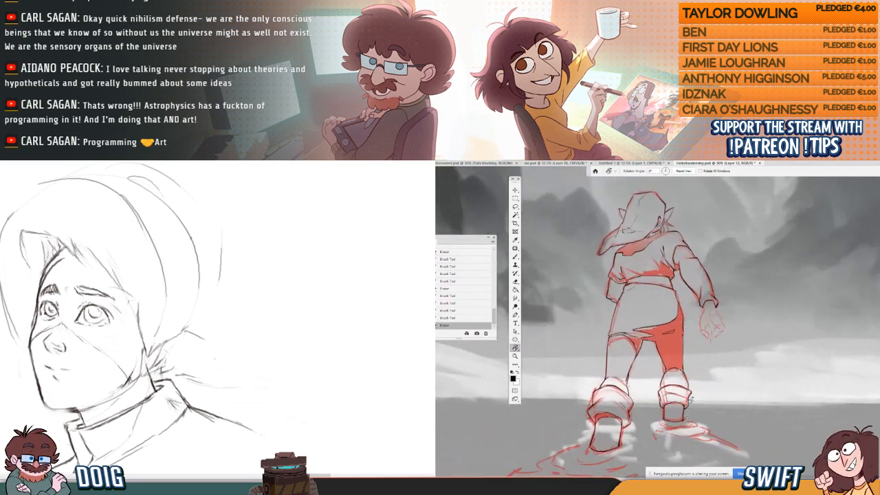
pyautogui.moveTo(83, 313); pyautogui.dragTo(80, 304)
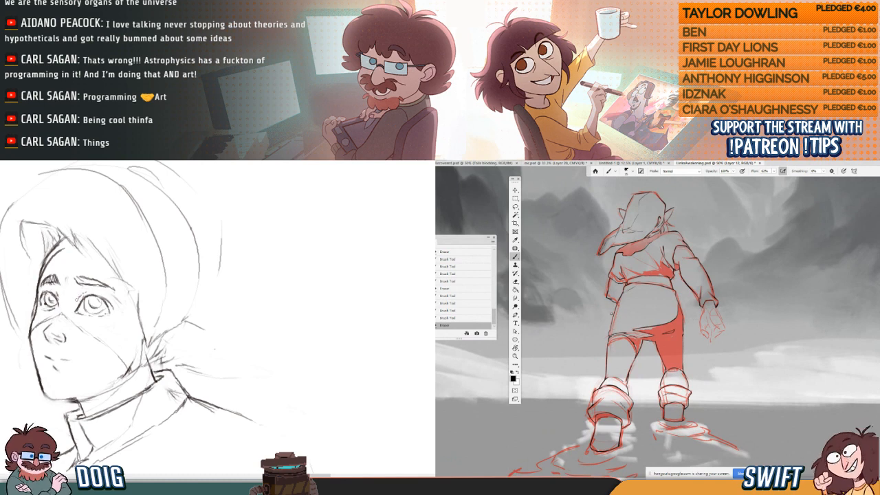
pyautogui.moveTo(77, 307)
pyautogui.mouseDown()
pyautogui.moveTo(59, 321)
pyautogui.moveTo(64, 293)
pyautogui.mouseUp()
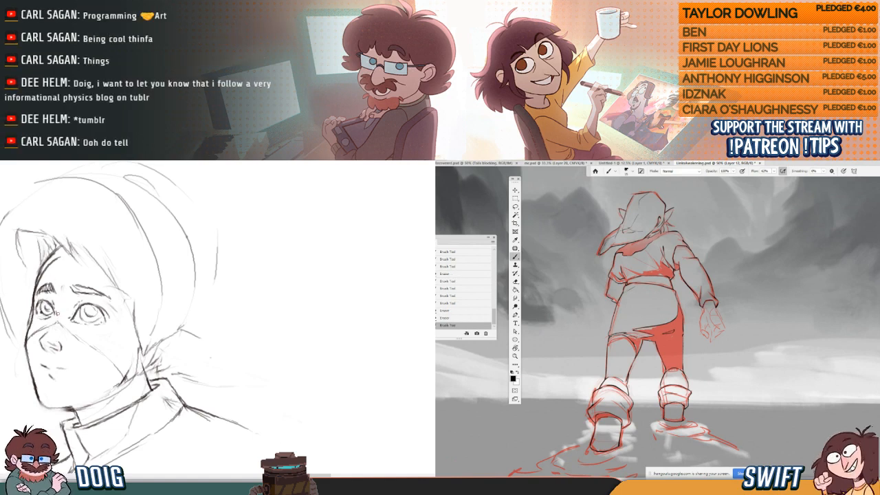
pyautogui.moveTo(621, 291); pyautogui.dragTo(611, 328)
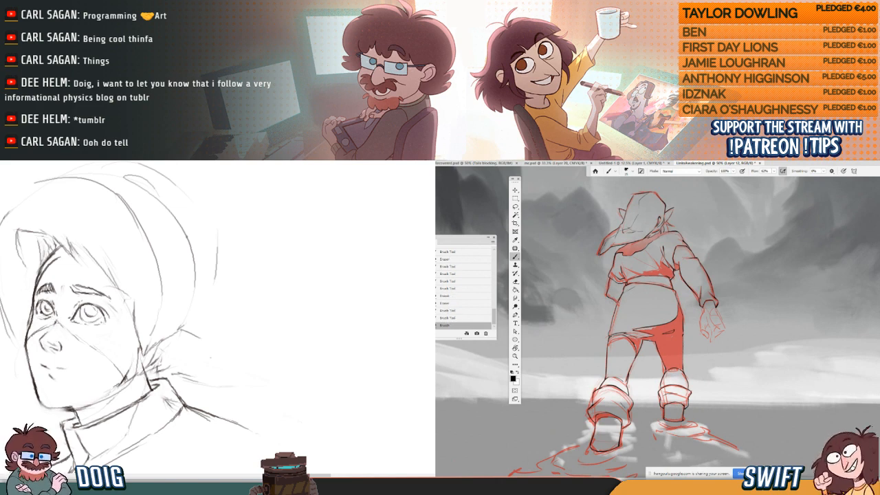
pyautogui.moveTo(622, 291); pyautogui.dragTo(611, 332)
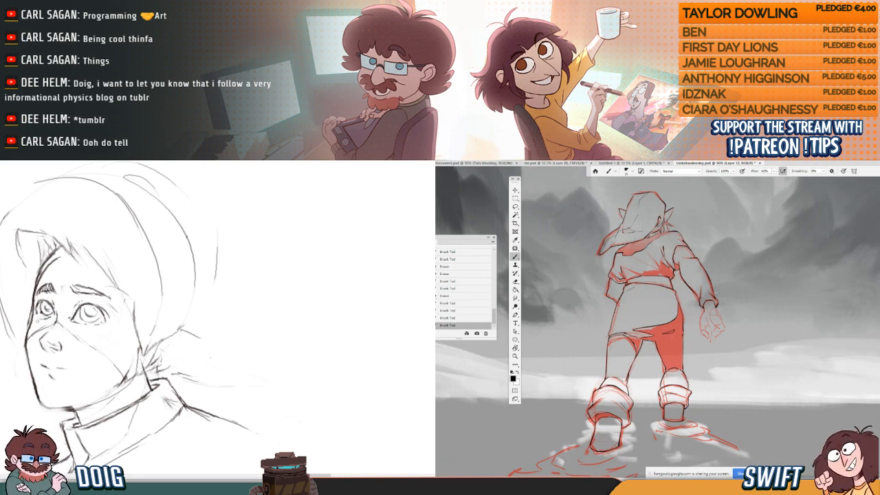
pyautogui.click(467, 318)
pyautogui.click(467, 326)
pyautogui.moveTo(26, 335); pyautogui.dragTo(29, 356)
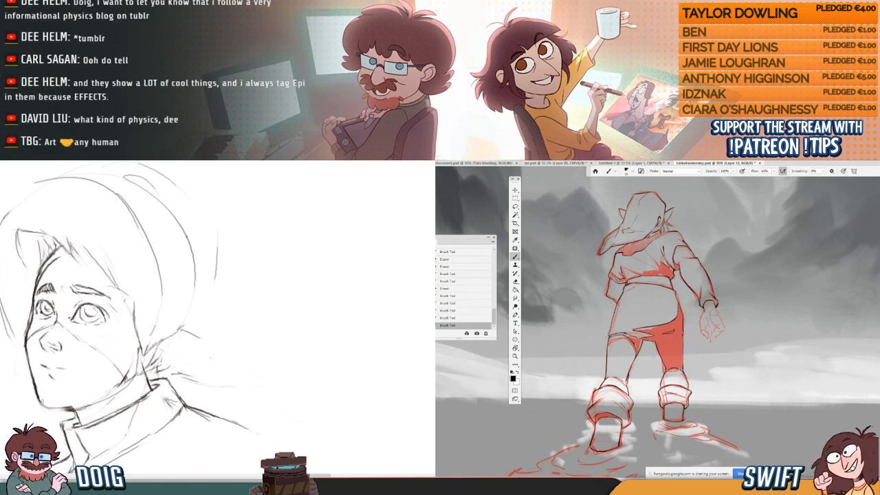
pyautogui.moveTo(681, 307); pyautogui.dragTo(684, 343)
# - Check the walking pose against the reference video, then return to the painting
pyautogui.hotkey('alt', 'Tab')
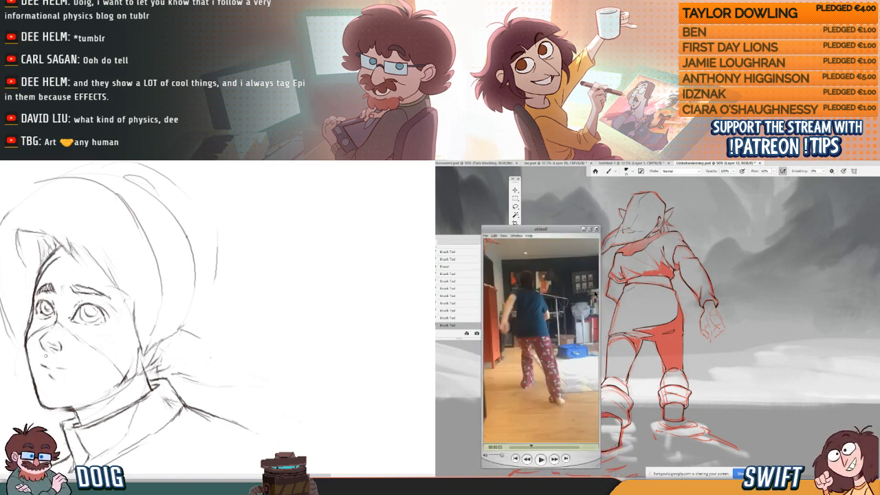
pyautogui.hotkey('alt', 'Tab')
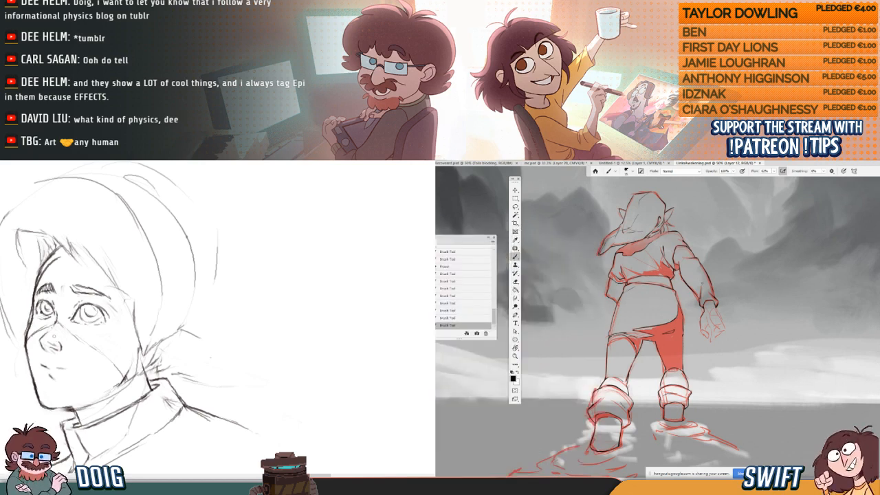
# - Refine the portrait's far cheek and jaw outline with brush strokes and light erasing
pyautogui.moveTo(29, 343); pyautogui.dragTo(31, 378)
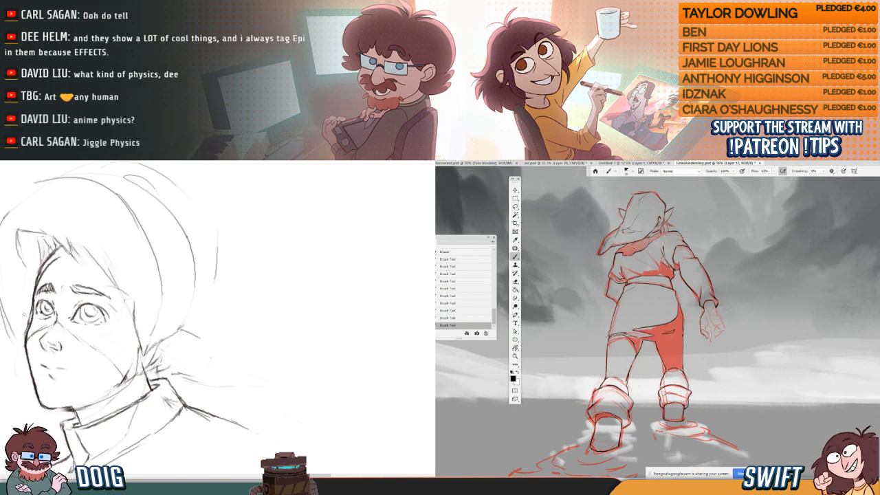
pyautogui.moveTo(23, 329); pyautogui.dragTo(36, 386)
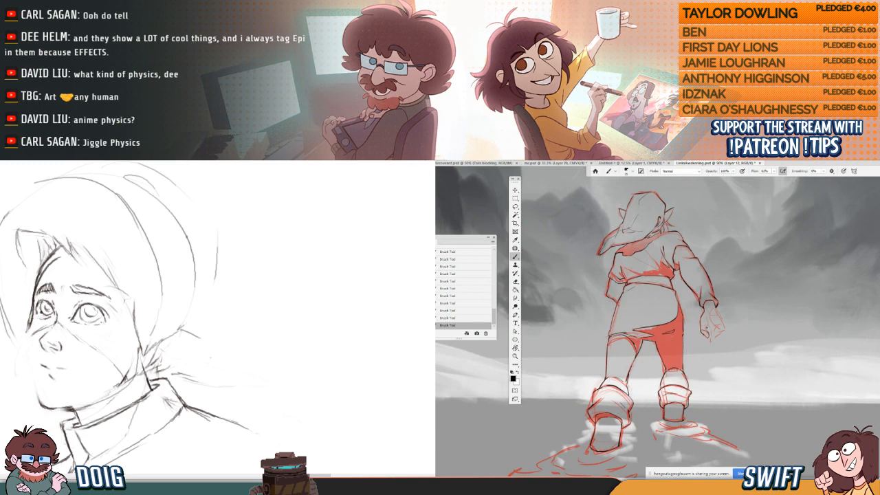
pyautogui.moveTo(27, 322)
pyautogui.mouseDown()
pyautogui.moveTo(37, 397)
pyautogui.moveTo(29, 356)
pyautogui.mouseUp()
pyautogui.press('e')
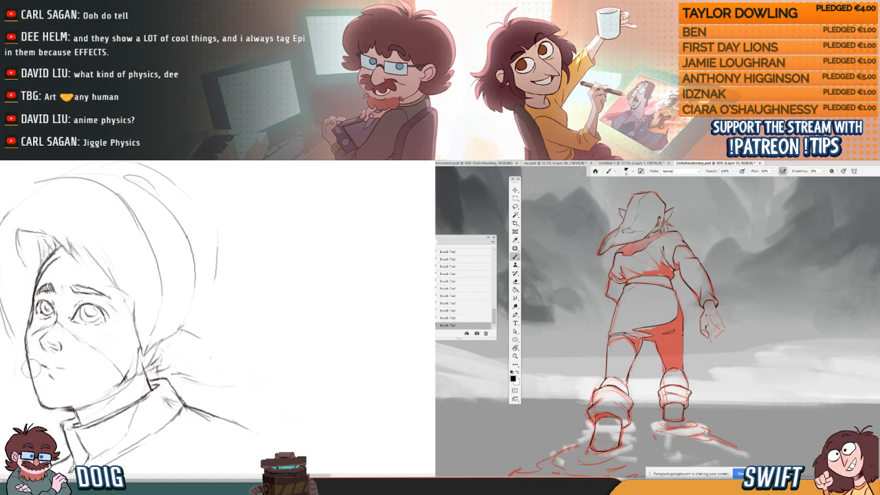
pyautogui.moveTo(20, 341)
pyautogui.mouseDown()
pyautogui.moveTo(41, 392)
pyautogui.moveTo(10, 353)
pyautogui.moveTo(10, 371)
pyautogui.mouseUp()
pyautogui.press('b')
pyautogui.moveTo(24, 337)
pyautogui.mouseDown()
pyautogui.moveTo(10, 373)
pyautogui.moveTo(10, 351)
pyautogui.mouseUp()
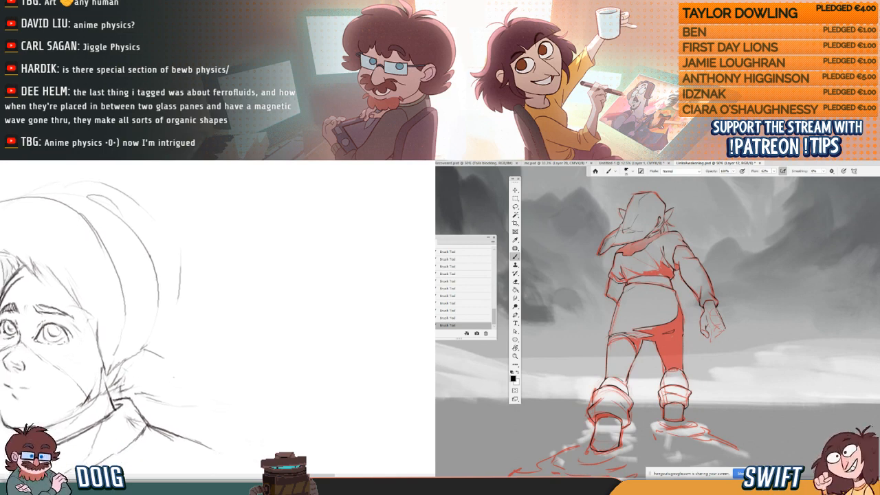
# - Compare the walking figure's hand with and without the last two brush strokes
pyautogui.moveTo(36, 304); pyautogui.dragTo(39, 308)
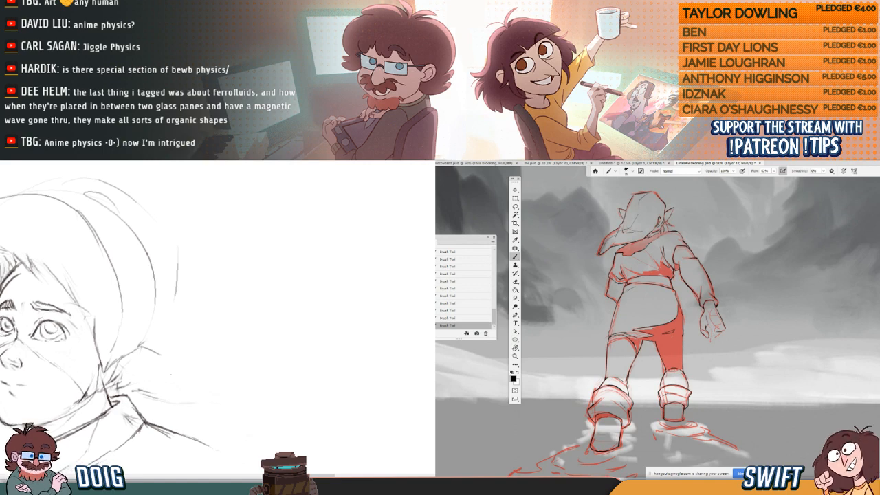
pyautogui.moveTo(0, 350); pyautogui.dragTo(2, 337)
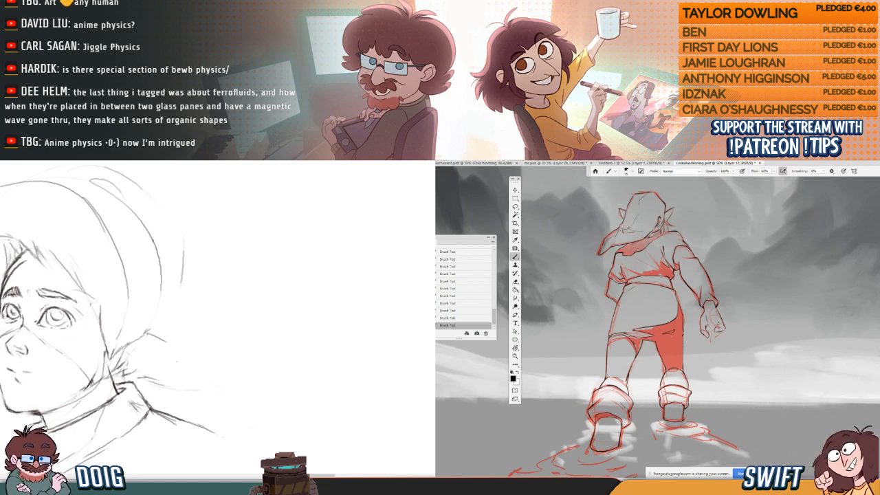
pyautogui.hotkey('ctrl', 'z')
pyautogui.hotkey('ctrl', 'z')
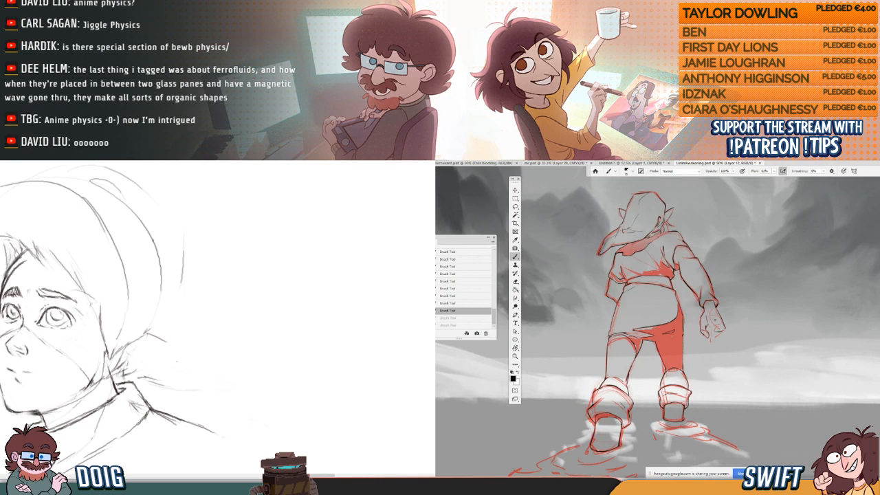
pyautogui.hotkey('ctrl', 'shift', 'z')
pyautogui.hotkey('ctrl', 'shift', 'z')
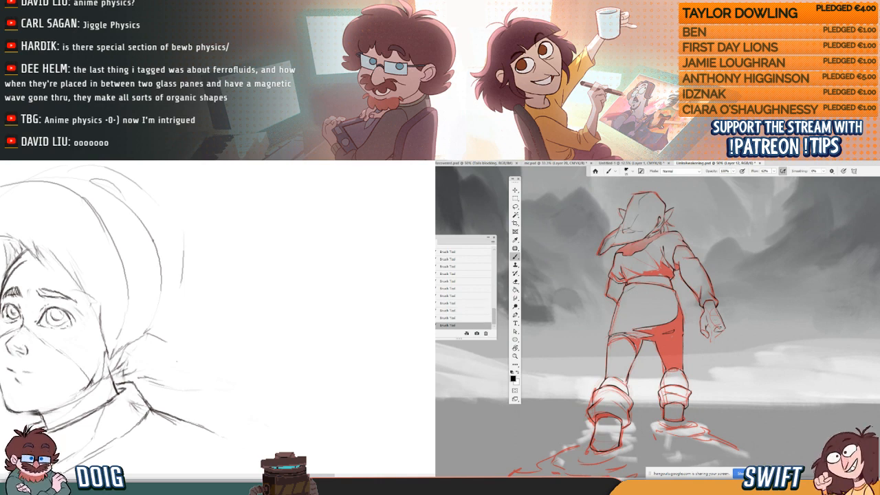
pyautogui.moveTo(12, 356); pyautogui.dragTo(0, 338)
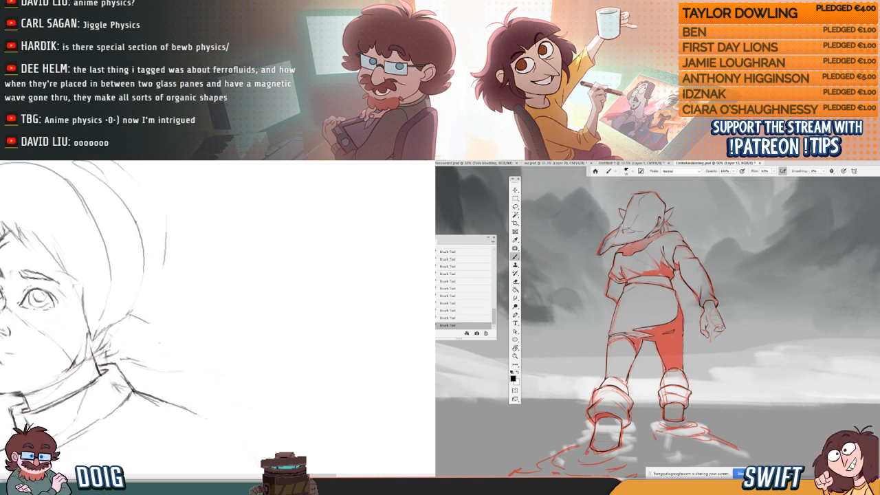
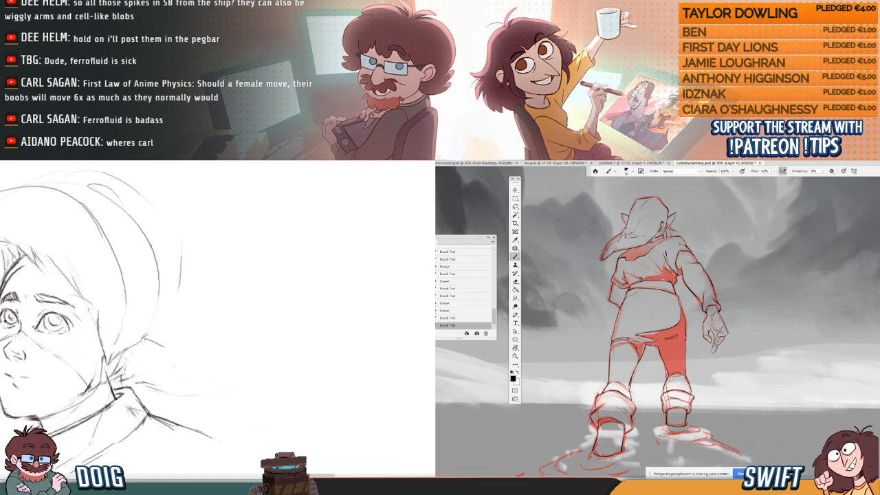
# - Try an ink stroke along the figure's wrist and sleeve cuff on the tilted canvas, and undo it
pyautogui.moveTo(715, 279); pyautogui.dragTo(703, 313)
pyautogui.press('r')
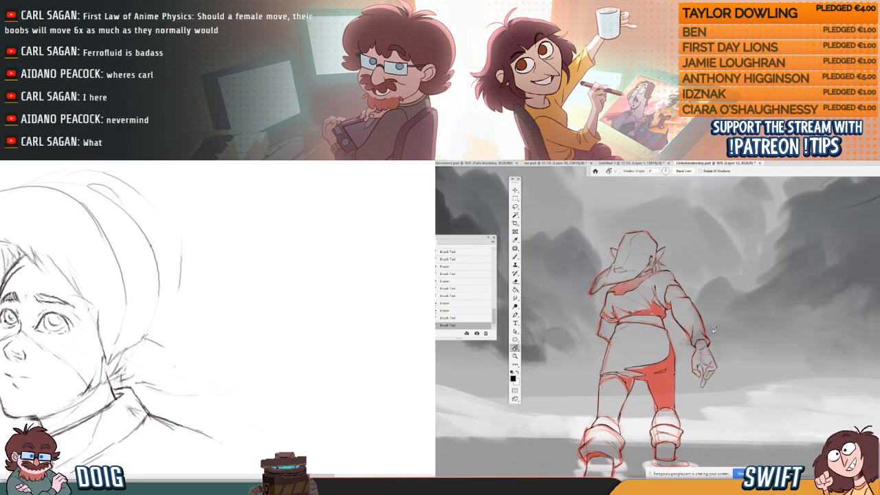
pyautogui.moveTo(722, 353); pyautogui.dragTo(687, 367)
pyautogui.moveTo(691, 328); pyautogui.dragTo(677, 391)
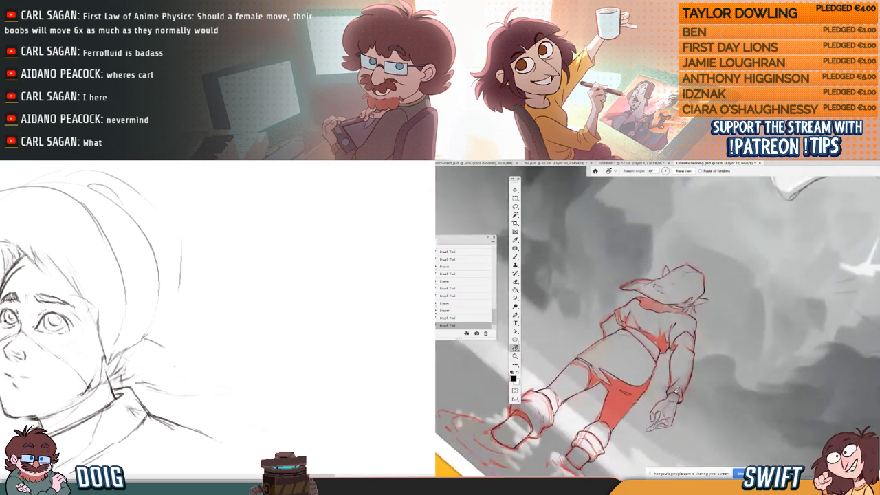
pyautogui.press('b')
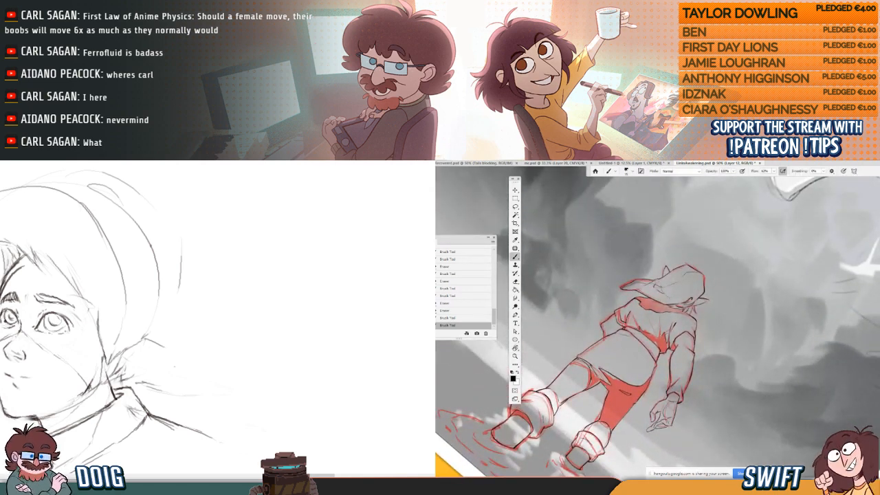
pyautogui.moveTo(691, 374); pyautogui.dragTo(682, 400)
pyautogui.press('r')
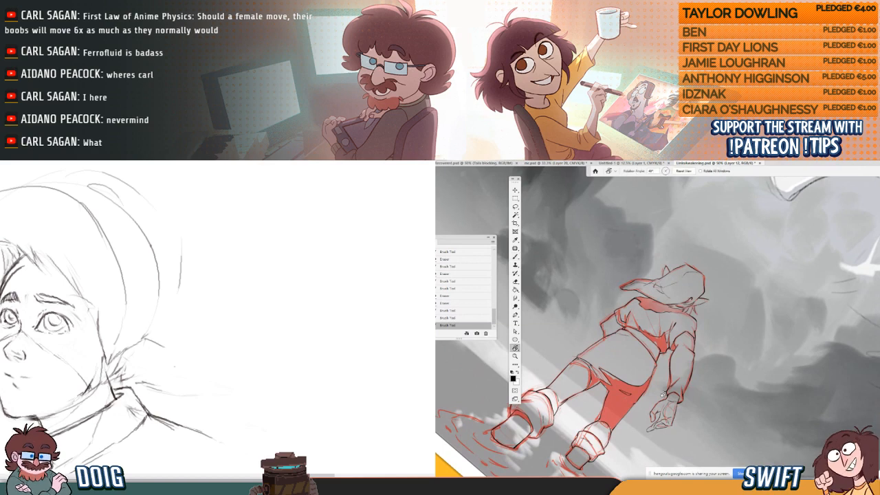
pyautogui.moveTo(677, 367); pyautogui.dragTo(724, 406)
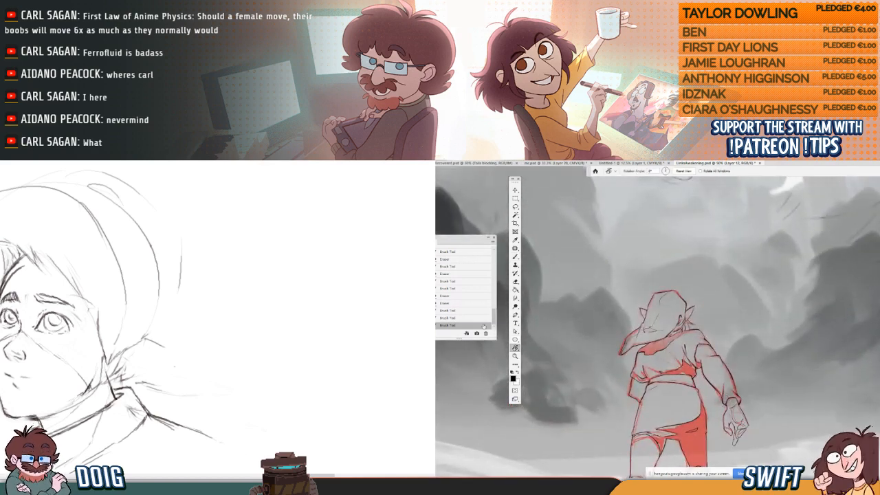
pyautogui.hotkey('ctrl', 'z')
# - Try another ink stroke on the figure's lower sleeve and step back two brush strokes in the history
pyautogui.press('b')
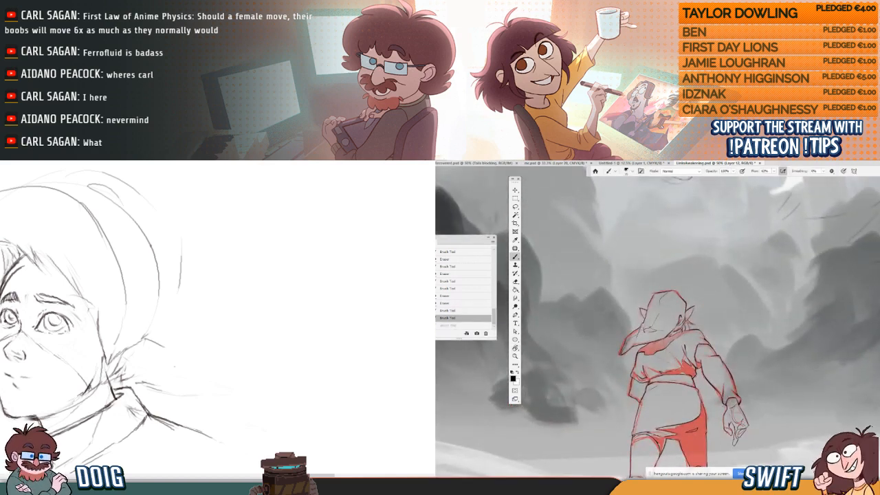
pyautogui.moveTo(719, 393); pyautogui.dragTo(708, 373)
pyautogui.press('r')
pyautogui.moveTo(709, 428); pyautogui.dragTo(650, 409)
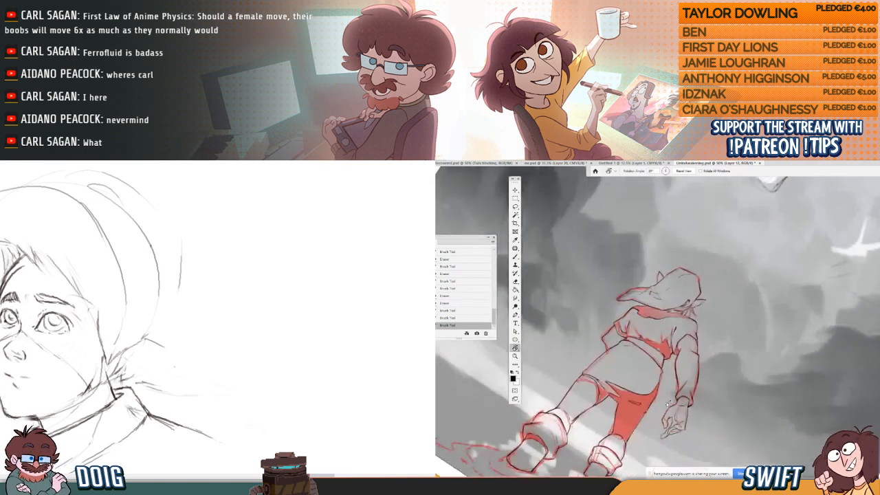
pyautogui.press('b')
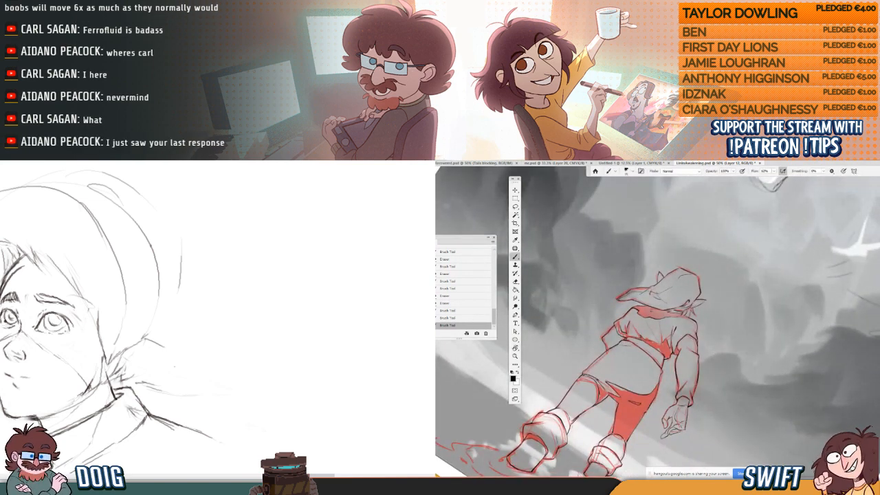
pyautogui.click(463, 318)
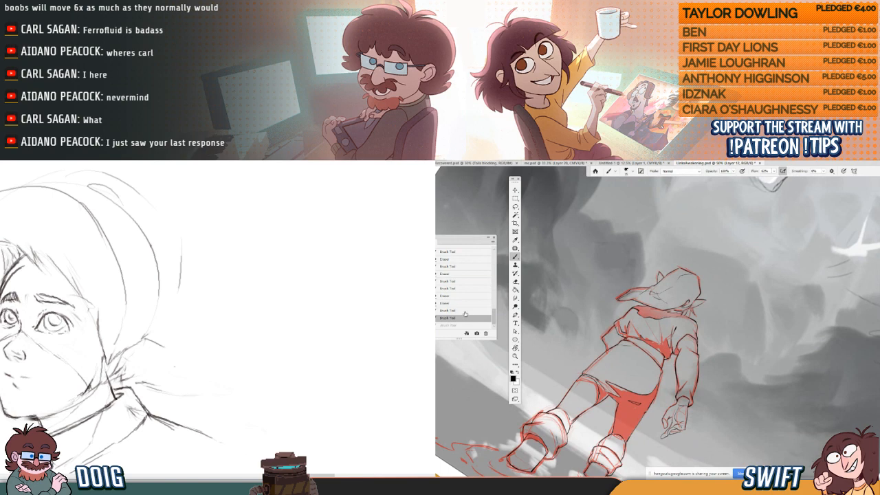
pyautogui.click(465, 311)
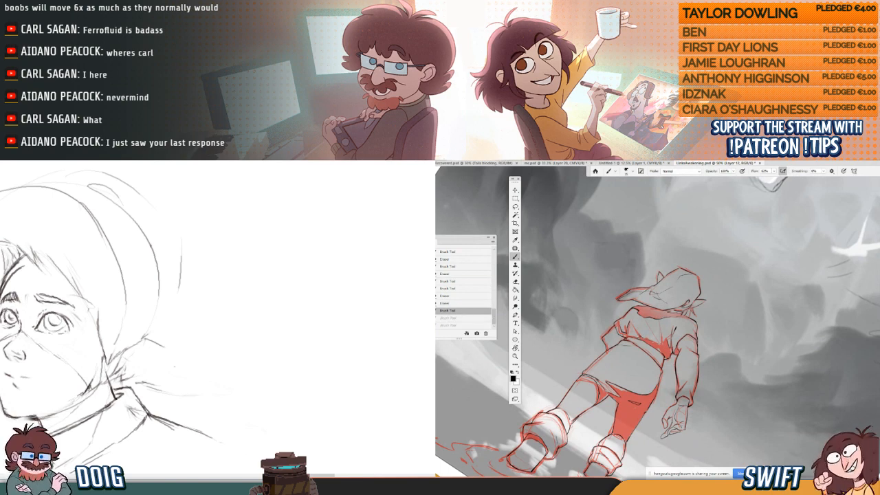
# - Ink a stroke across the figure's shoulder and compare the drawing before and after it
pyautogui.moveTo(679, 316); pyautogui.dragTo(695, 321)
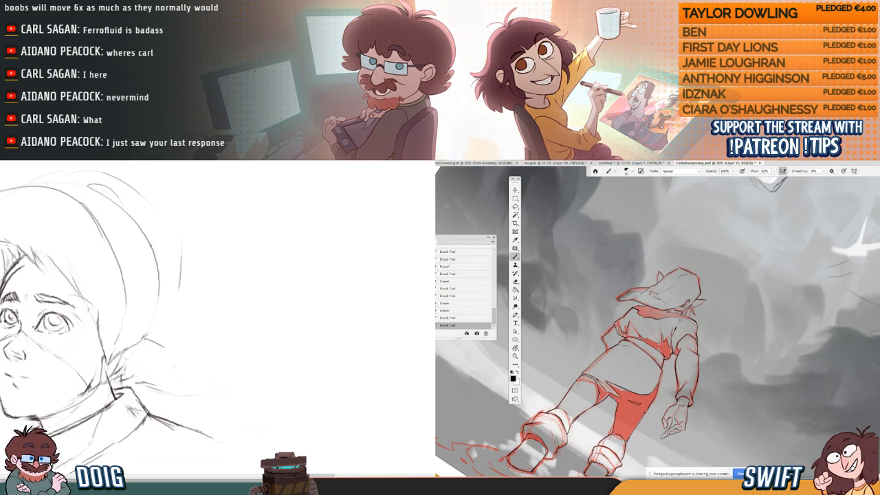
pyautogui.click(473, 318)
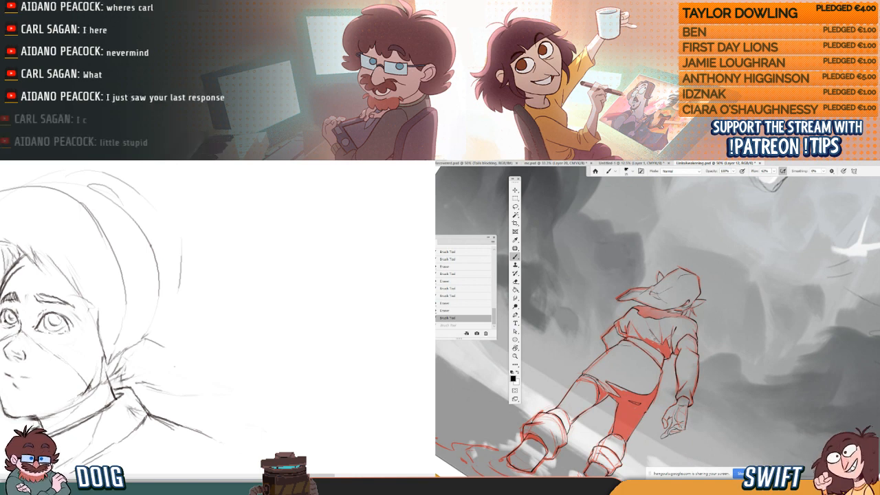
pyautogui.hotkey('ctrl', 'shift', 'z')
# - Set the figure's canvas upright again and hide the red sketch so only the ink lines show
pyautogui.moveTo(9, 314); pyautogui.dragTo(29, 272)
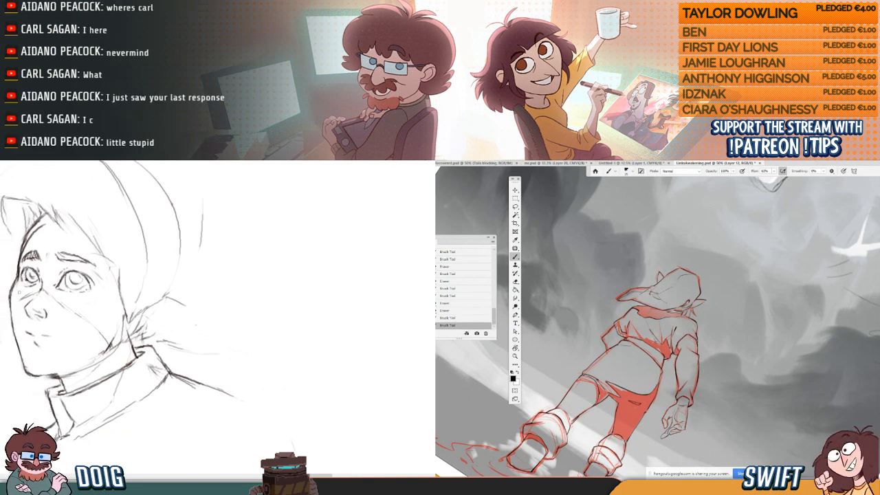
pyautogui.moveTo(54, 312)
pyautogui.mouseDown()
pyautogui.moveTo(38, 269)
pyautogui.moveTo(41, 346)
pyautogui.mouseUp()
pyautogui.press('r')
pyautogui.moveTo(487, 189); pyautogui.dragTo(454, 322)
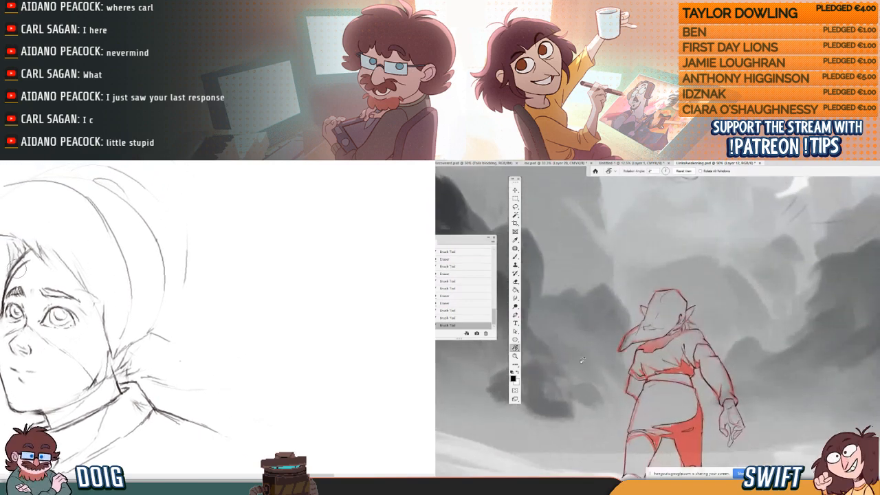
pyautogui.scroll(2, 27, 275)
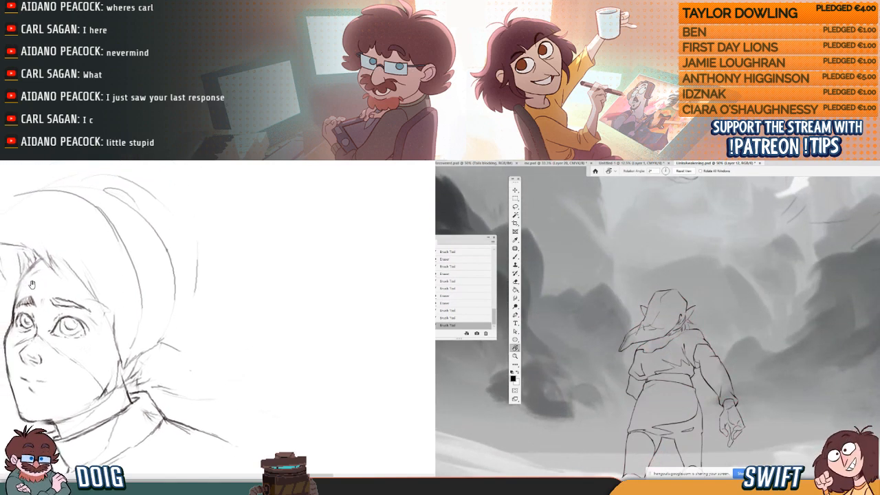
pyautogui.hotkey('ctrl', '-')
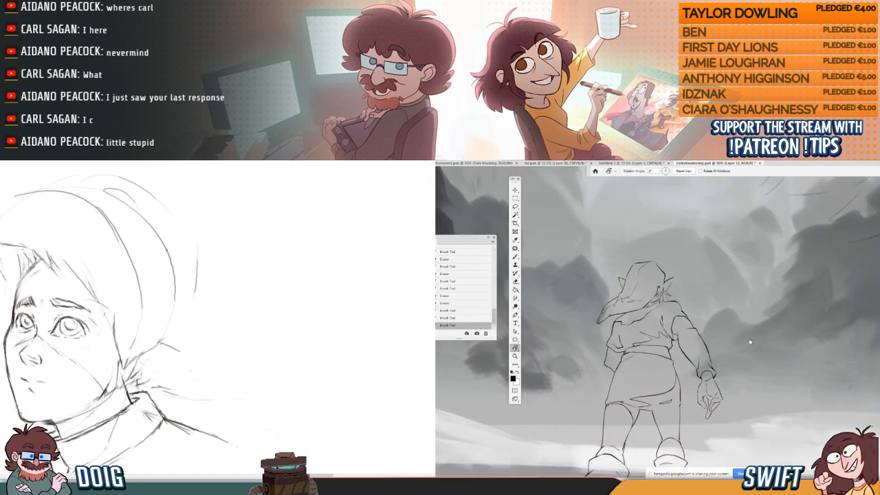
# - Try ink strokes down the figure's upper sleeve and across the back of the shirt
pyautogui.hotkey('ctrl', '=')
pyautogui.press('b')
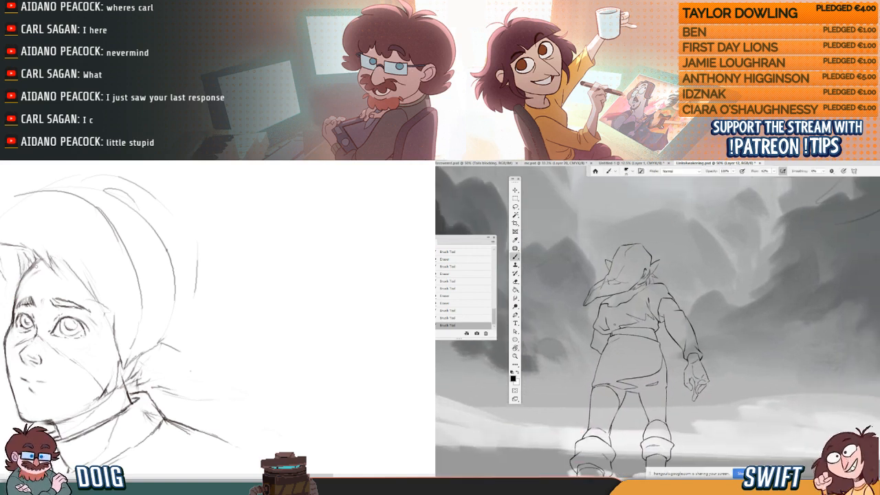
pyautogui.moveTo(677, 311); pyautogui.dragTo(697, 342)
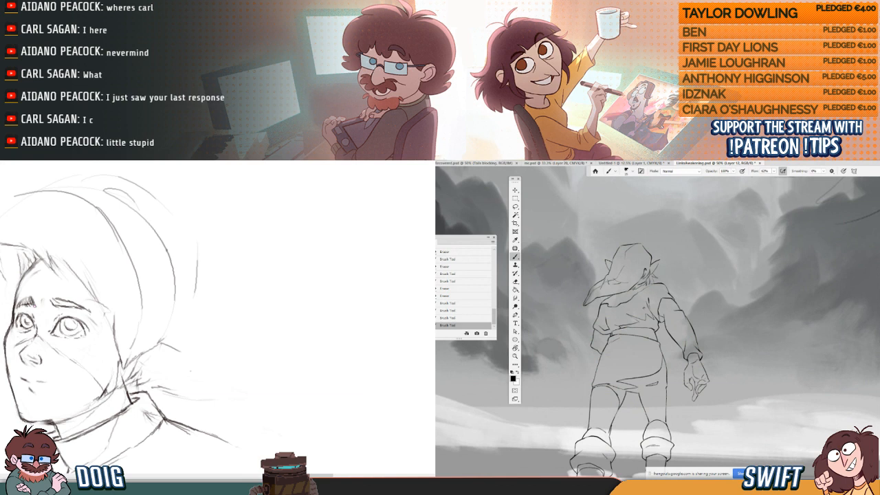
pyautogui.moveTo(643, 311); pyautogui.dragTo(651, 320)
# - Rework the far cheek contour of the hooded portrait and show the red sketch under the figure's ink lines again
pyautogui.moveTo(42, 301); pyautogui.dragTo(38, 265)
pyautogui.moveTo(5, 339); pyautogui.dragTo(14, 373)
pyautogui.moveTo(63, 317); pyautogui.dragTo(53, 337)
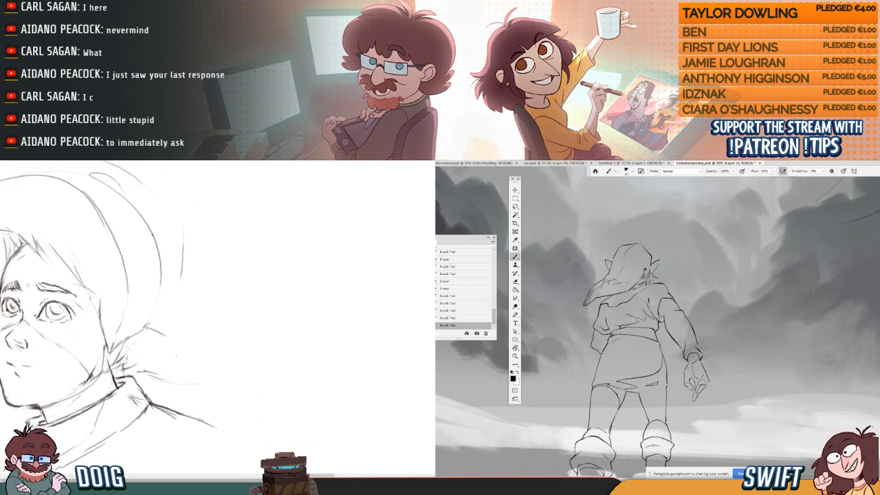
pyautogui.moveTo(7, 305); pyautogui.dragTo(3, 335)
pyautogui.moveTo(3, 292); pyautogui.dragTo(2, 320)
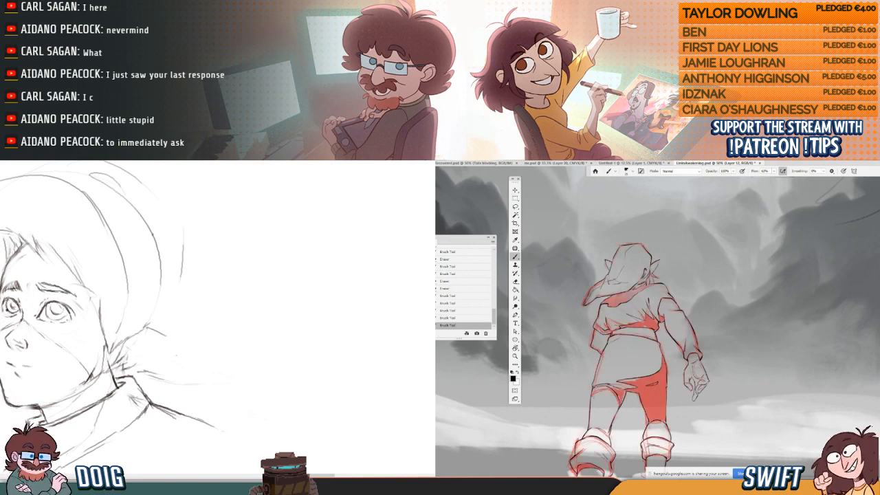
pyautogui.moveTo(35, 288); pyautogui.dragTo(30, 257)
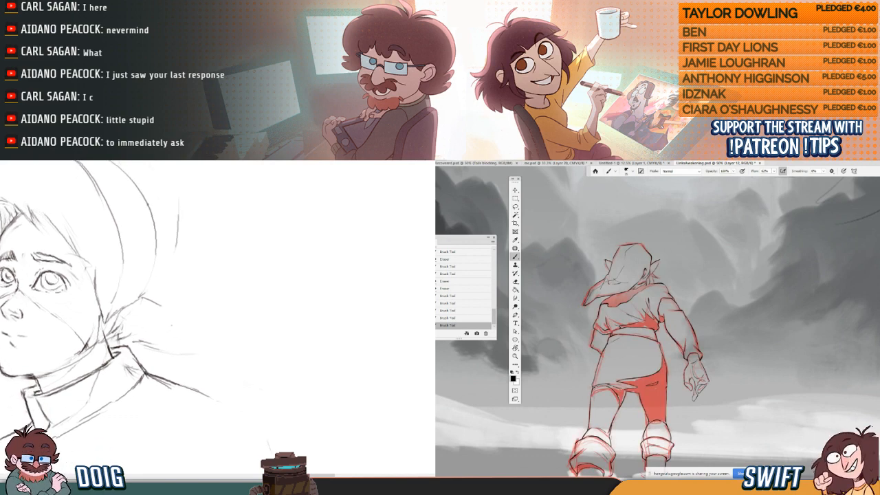
# - Step back four brush strokes in the figure's history and ink a fresh fold line on the back of the shirt
pyautogui.click(467, 309)
pyautogui.click(470, 296)
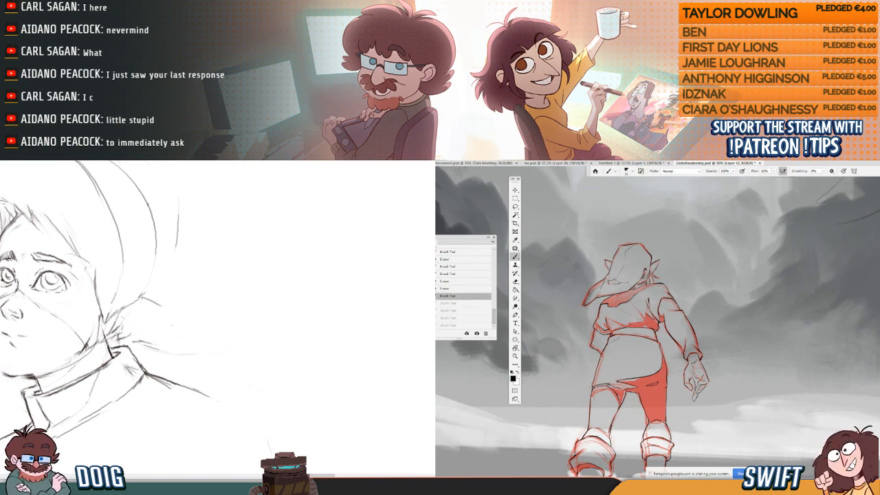
pyautogui.moveTo(625, 306); pyautogui.dragTo(633, 316)
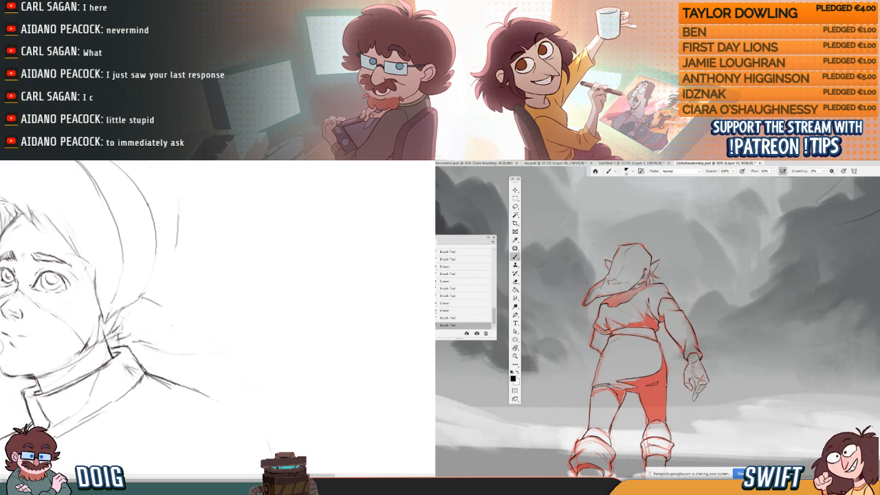
# - Strengthen the portrait's face contour from below the brow to the chin, and add a short ink stroke on the figure's hand
pyautogui.moveTo(28, 311)
pyautogui.mouseDown()
pyautogui.moveTo(45, 297)
pyautogui.moveTo(77, 305)
pyautogui.mouseUp()
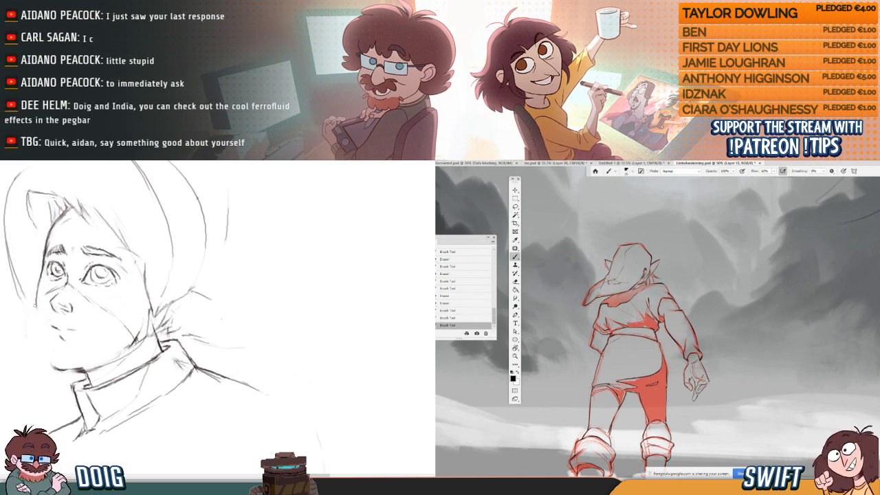
pyautogui.moveTo(42, 277); pyautogui.dragTo(36, 299)
pyautogui.moveTo(696, 386); pyautogui.dragTo(694, 398)
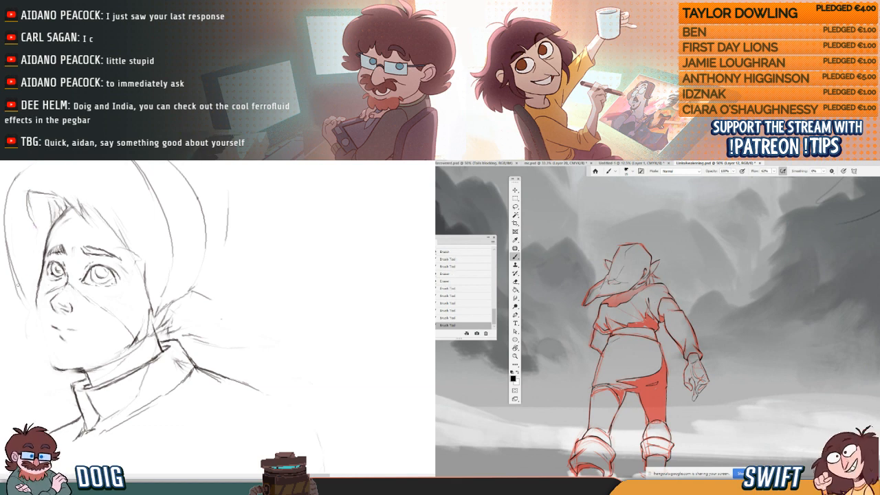
pyautogui.moveTo(37, 298); pyautogui.dragTo(58, 369)
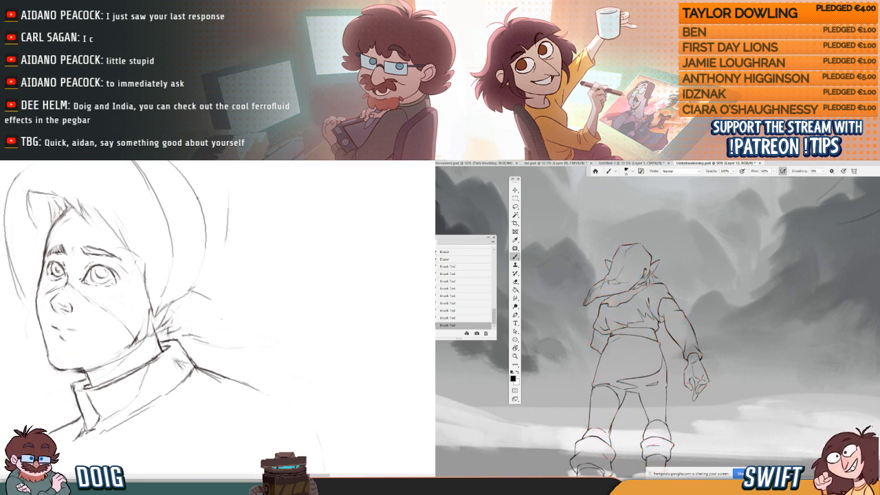
pyautogui.moveTo(107, 294); pyautogui.dragTo(77, 305)
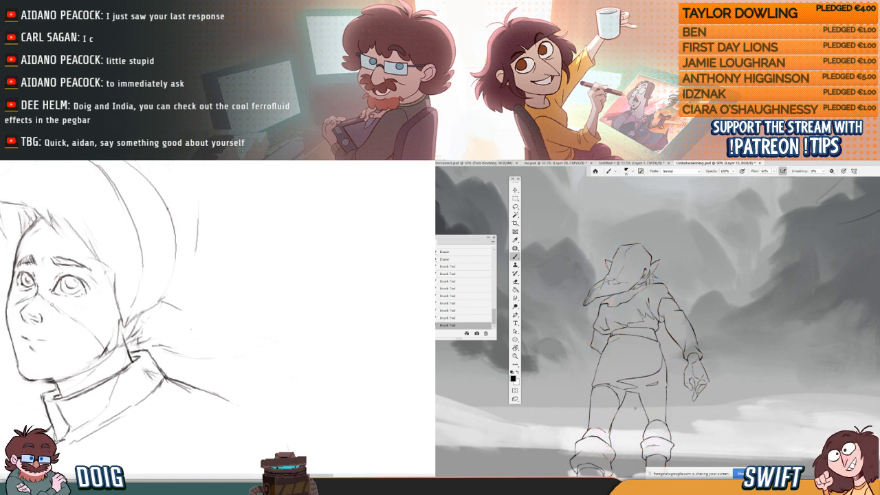
# - Add a new empty layer to the figure's document and hide the grey background painting behind the line art
pyautogui.moveTo(637, 423); pyautogui.dragTo(637, 408)
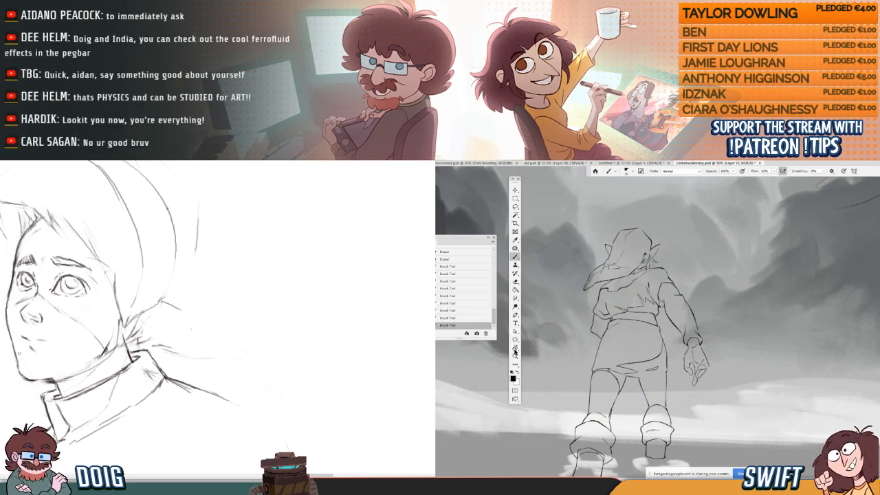
pyautogui.hotkey('ctrl', 'space')
pyautogui.moveTo(609, 372); pyautogui.dragTo(607, 371)
pyautogui.click(606, 371)
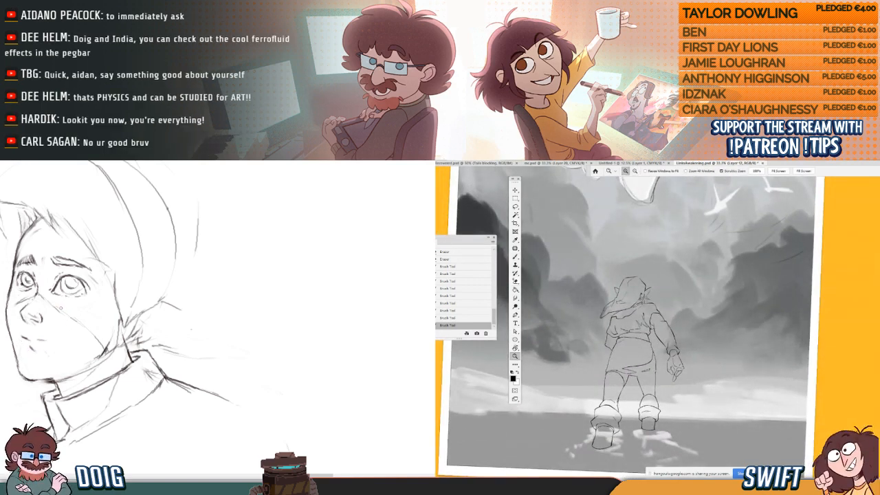
pyautogui.click(515, 257)
pyautogui.moveTo(87, 316); pyautogui.dragTo(71, 312)
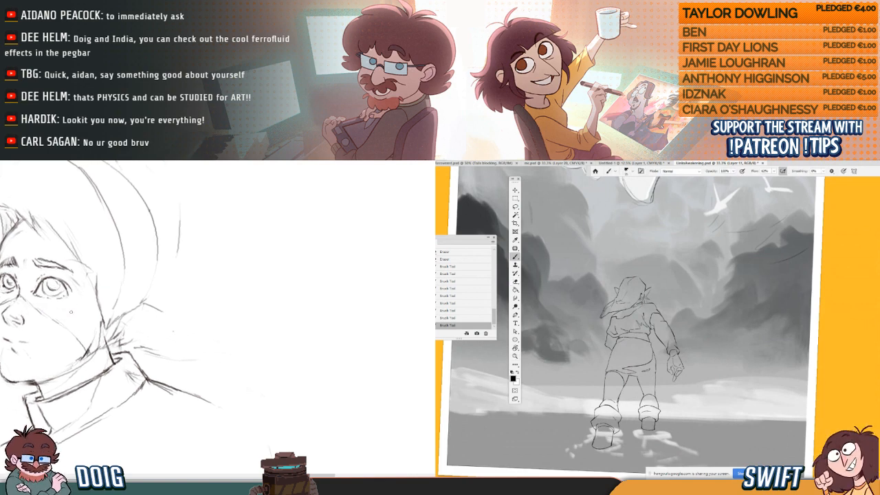
pyautogui.hotkey('ctrl', 'shift', 'alt', 'n')
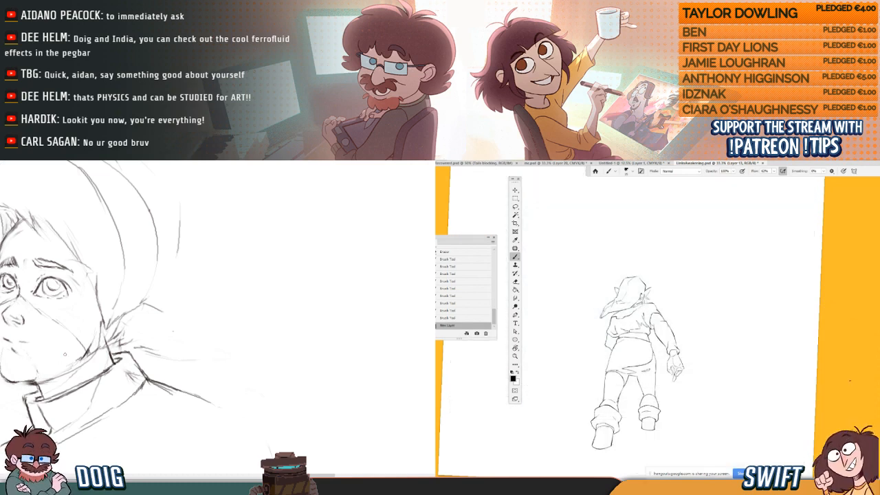
# - Set the brush's foreground colour to a salmon red and touch up the portrait's jaw beside the neck
pyautogui.click(515, 290)
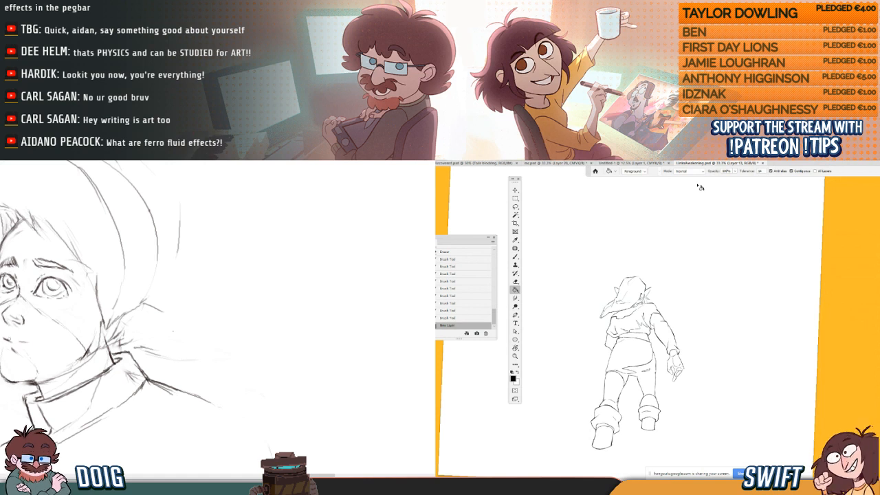
pyautogui.moveTo(53, 352)
pyautogui.mouseDown()
pyautogui.moveTo(44, 337)
pyautogui.moveTo(48, 351)
pyautogui.moveTo(62, 331)
pyautogui.moveTo(48, 361)
pyautogui.moveTo(101, 319)
pyautogui.mouseUp()
pyautogui.press('b')
pyautogui.click(513, 378)
pyautogui.press('Return')
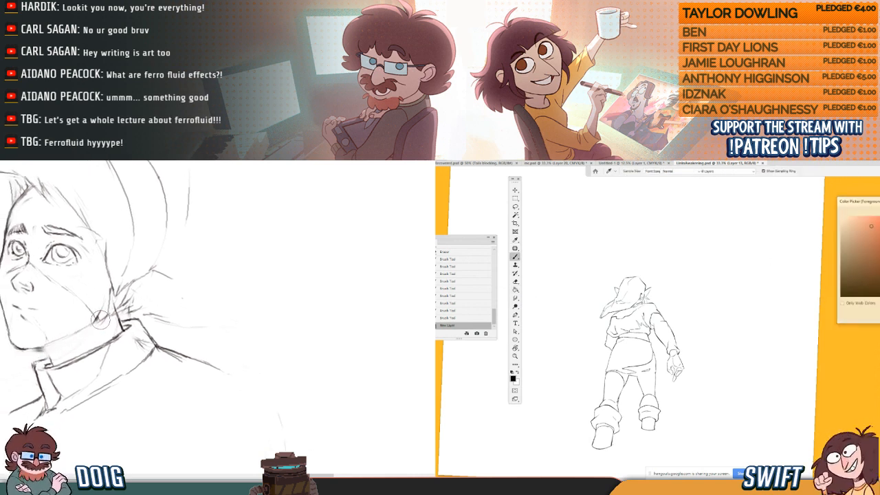
# - Trace the top and rear edge of the figure's hat in salmon red, and refine the portrait's jawline
pyautogui.press('z')
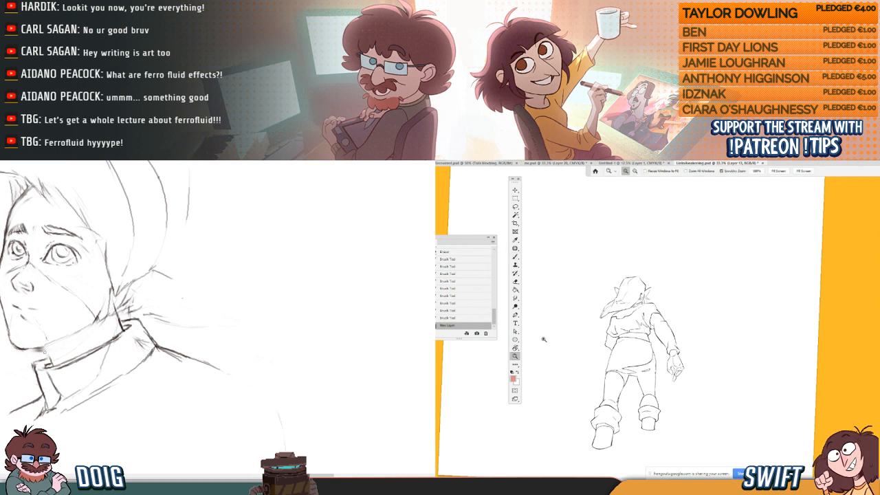
pyautogui.click(640, 296)
pyautogui.moveTo(46, 349); pyautogui.dragTo(52, 365)
pyautogui.moveTo(83, 322); pyautogui.dragTo(51, 365)
pyautogui.click(514, 257)
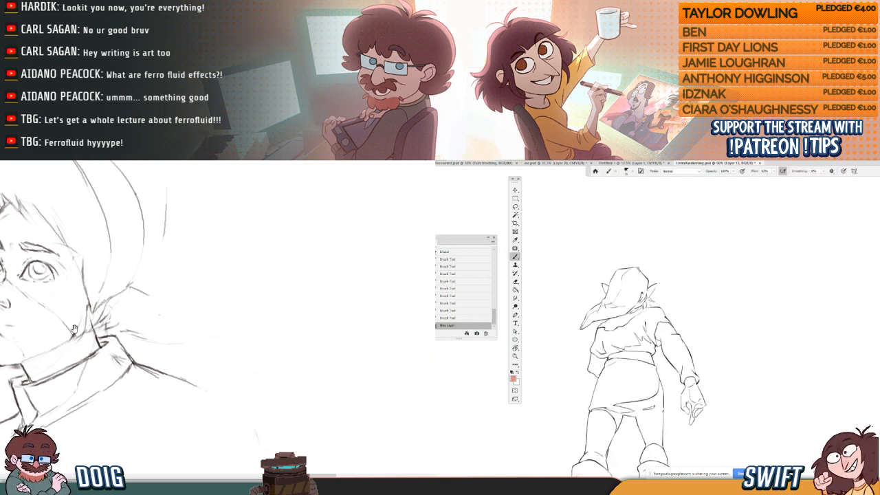
pyautogui.moveTo(635, 266); pyautogui.dragTo(640, 272)
pyautogui.moveTo(87, 318); pyautogui.dragTo(70, 349)
pyautogui.moveTo(620, 269); pyautogui.dragTo(609, 295)
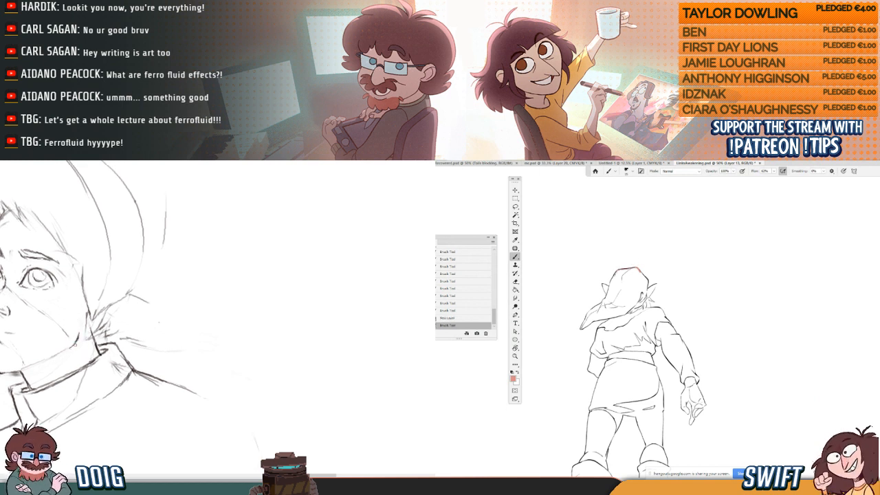
# - Clean up the red outline at the hat's crown and extend it down to the pointed ear, while refining the portrait's jaw
pyautogui.moveTo(69, 348); pyautogui.dragTo(34, 356)
pyautogui.moveTo(639, 271); pyautogui.dragTo(641, 267)
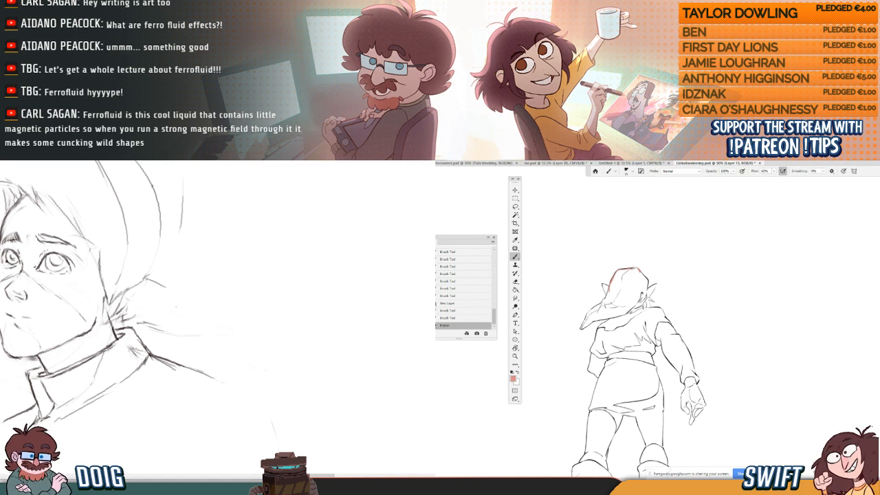
pyautogui.moveTo(59, 344)
pyautogui.mouseDown()
pyautogui.moveTo(20, 358)
pyautogui.moveTo(81, 333)
pyautogui.mouseUp()
pyautogui.moveTo(635, 268); pyautogui.dragTo(641, 271)
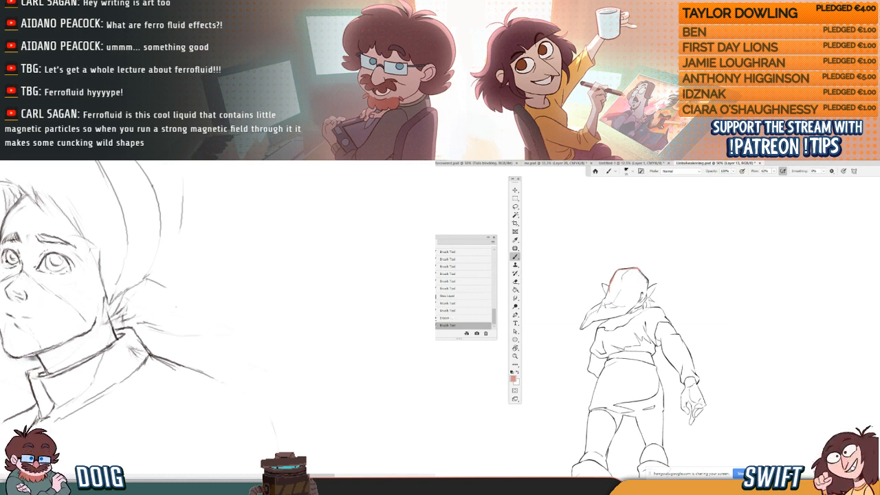
pyautogui.moveTo(21, 357)
pyautogui.mouseDown()
pyautogui.moveTo(36, 354)
pyautogui.moveTo(40, 365)
pyautogui.mouseUp()
pyautogui.moveTo(640, 269); pyautogui.dragTo(648, 294)
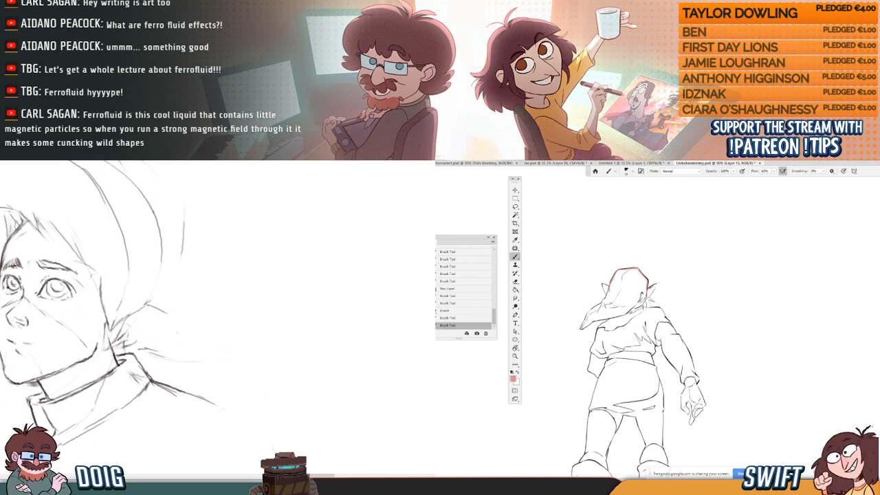
# - Outline the figure's right pointed ear in salmon red and rework the portrait's chin contour
pyautogui.moveTo(4, 369); pyautogui.dragTo(8, 378)
pyautogui.moveTo(647, 292); pyautogui.dragTo(656, 283)
pyautogui.moveTo(4, 370); pyautogui.dragTo(13, 382)
pyautogui.moveTo(19, 288); pyautogui.dragTo(17, 274)
pyautogui.moveTo(657, 283); pyautogui.dragTo(649, 297)
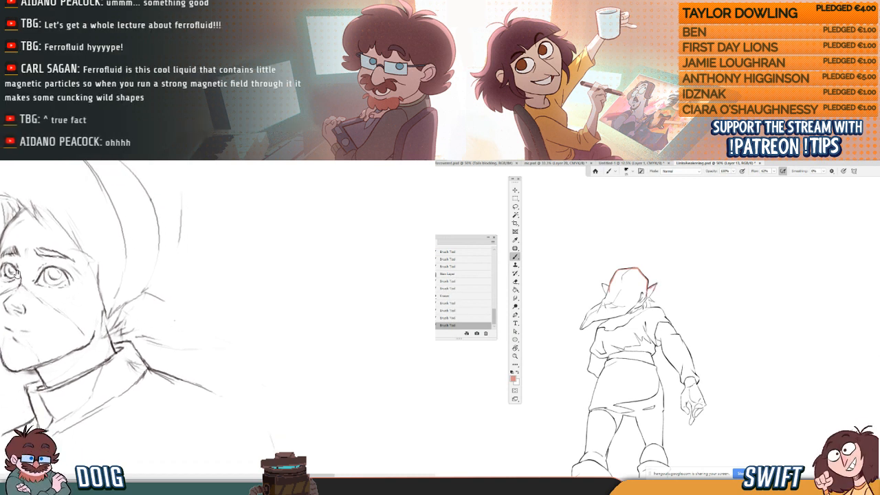
pyautogui.moveTo(16, 273); pyautogui.dragTo(17, 280)
pyautogui.moveTo(646, 294); pyautogui.dragTo(649, 296)
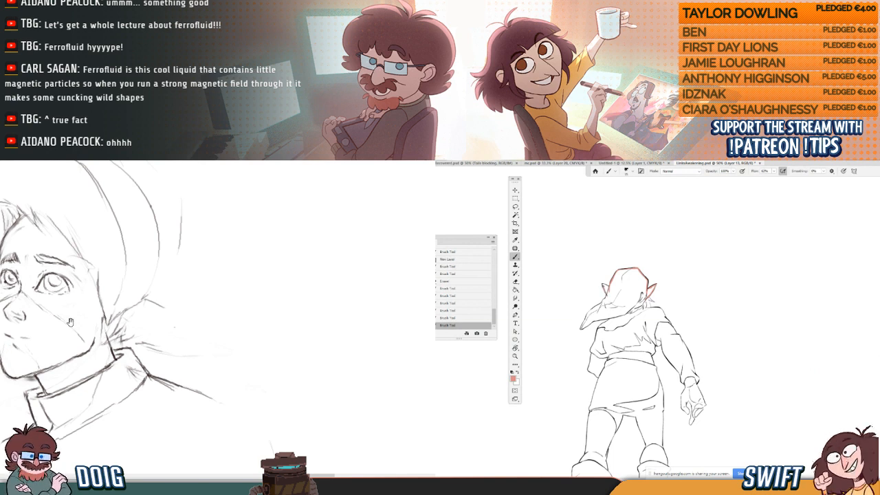
# - Outline the figure's left pointed ear in salmon red and define the underside of the portrait's chin
pyautogui.moveTo(71, 322); pyautogui.dragTo(71, 314)
pyautogui.moveTo(18, 372); pyautogui.dragTo(32, 368)
pyautogui.moveTo(602, 285); pyautogui.dragTo(607, 296)
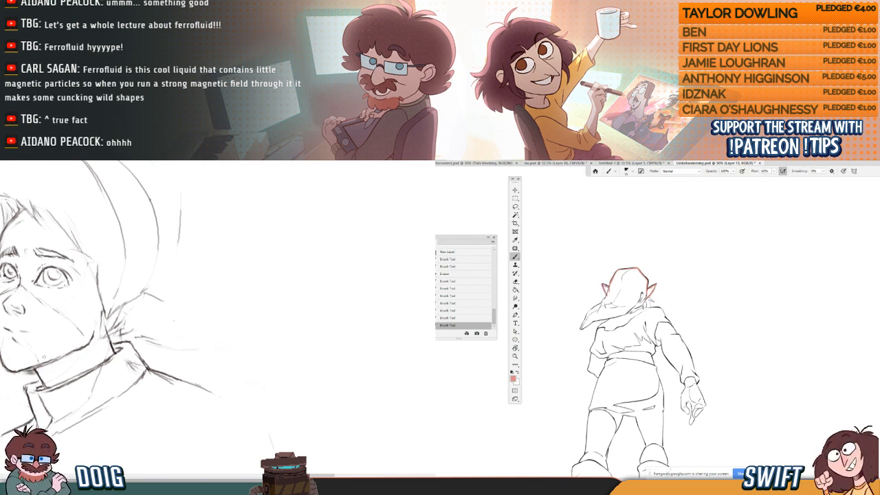
pyautogui.moveTo(35, 338); pyautogui.dragTo(36, 352)
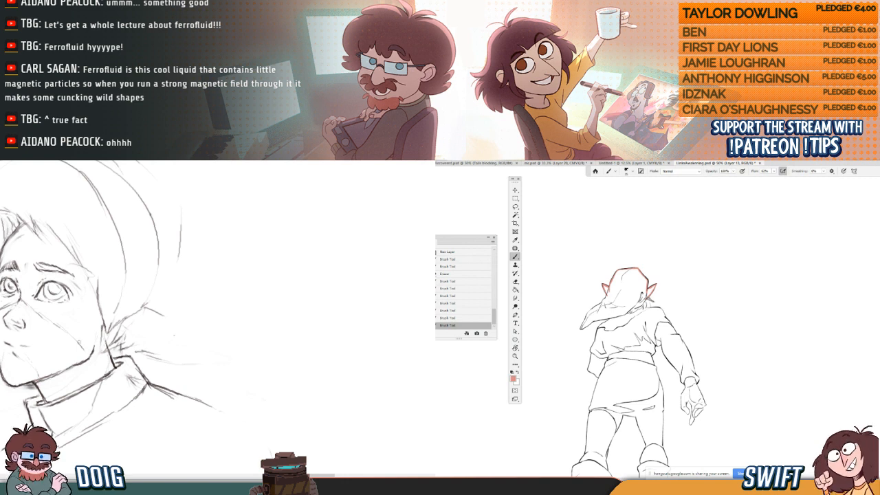
# - Continue the salmon outline from the figure's right ear down the neck, and touch up the portrait's cheek and jaw
pyautogui.moveTo(73, 330); pyautogui.dragTo(66, 326)
pyautogui.moveTo(647, 294); pyautogui.dragTo(651, 299)
pyautogui.moveTo(65, 326); pyautogui.dragTo(60, 326)
pyautogui.moveTo(648, 295); pyautogui.dragTo(653, 301)
pyautogui.moveTo(656, 285); pyautogui.dragTo(649, 297)
pyautogui.moveTo(76, 334); pyautogui.dragTo(74, 352)
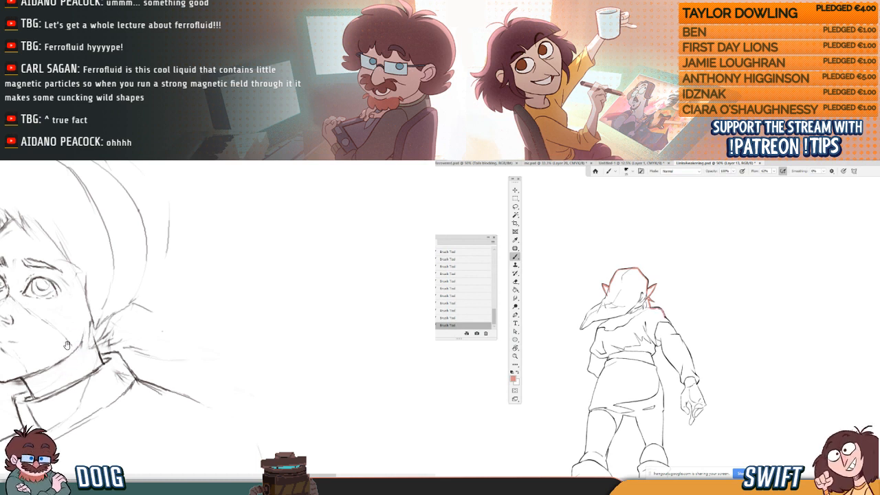
# - Trace the figure's right shoulder and arm in salmon red down to the sleeve cuff, and undo the last stroke
pyautogui.moveTo(68, 349); pyautogui.dragTo(60, 360)
pyautogui.scroll(2, 99, 300)
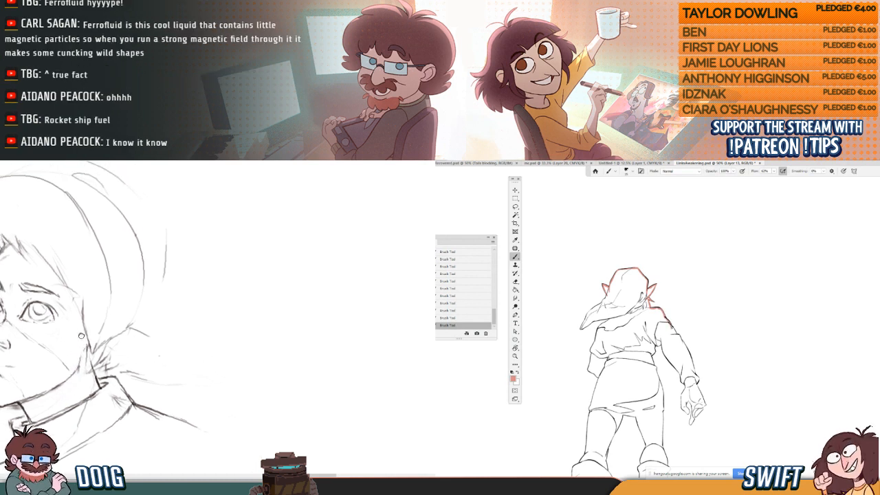
pyautogui.scroll(2, 103, 323)
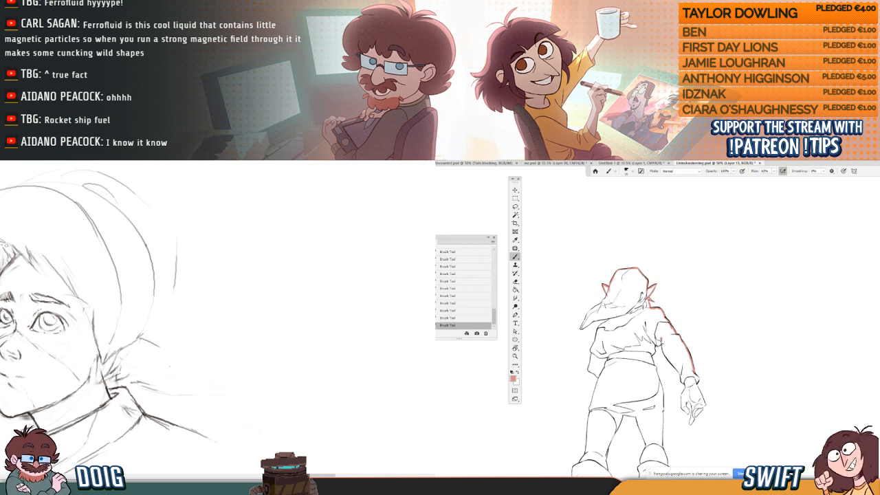
pyautogui.scroll(-2, 9, 278)
pyautogui.hotkey('ctrl', 'z')
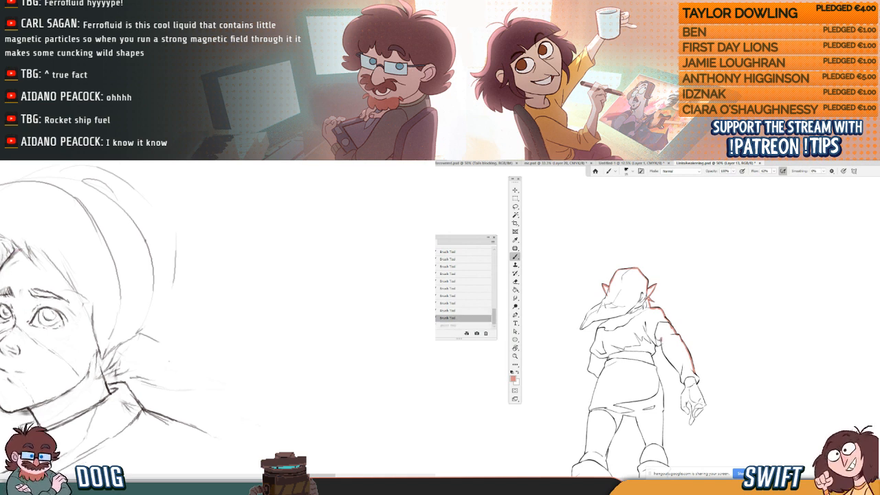
# - Add another salmon stroke along the figure's right sleeve and rework the front edge of the portrait's collar
pyautogui.scroll(-2, 5, 253)
pyautogui.scroll(-3, 5, 253)
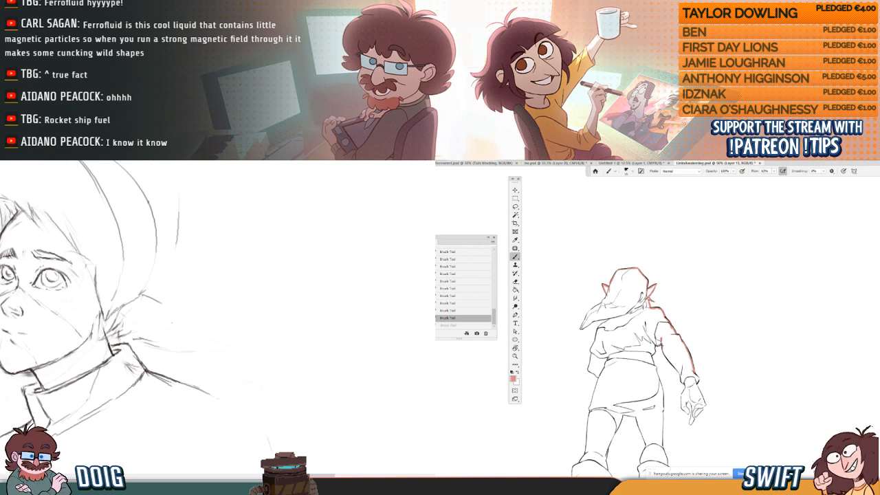
pyautogui.scroll(-5, 114, 288)
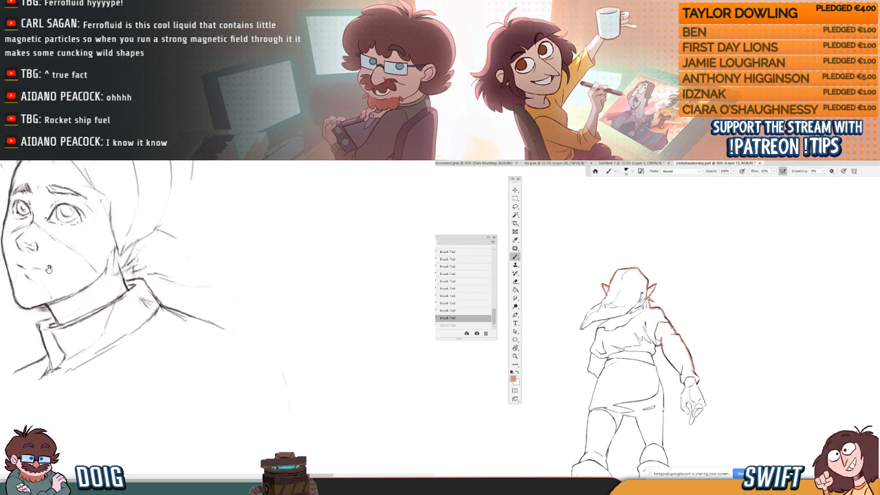
pyautogui.moveTo(34, 312); pyautogui.dragTo(42, 340)
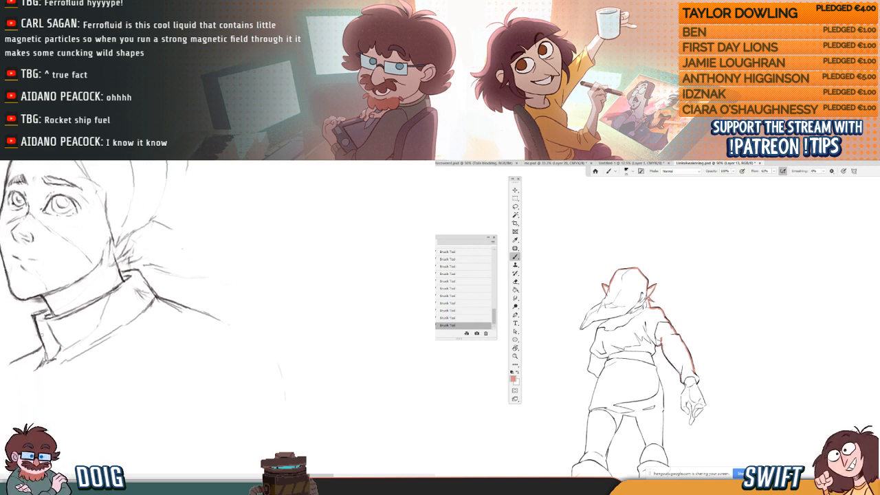
pyautogui.scroll(2, 78, 317)
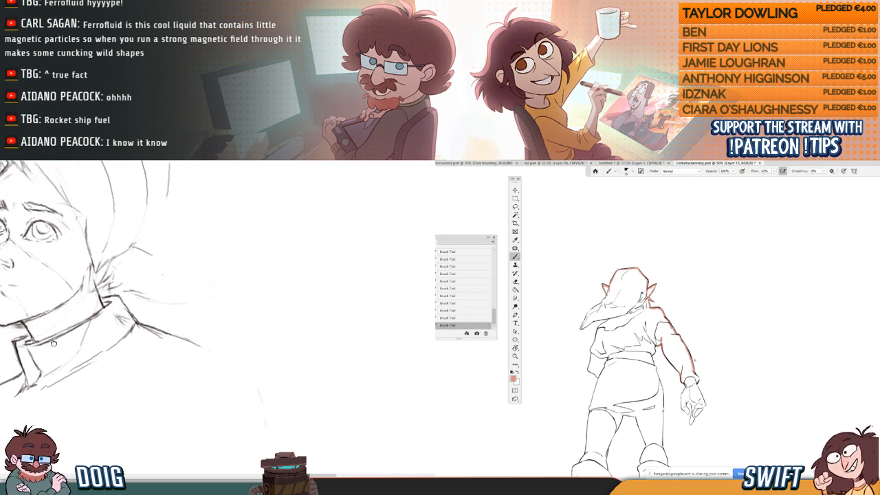
# - Sketch the drooping cap tail behind the portrait's head and trace the figure's right hand in salmon red
pyautogui.moveTo(29, 346)
pyautogui.mouseDown()
pyautogui.moveTo(41, 334)
pyautogui.moveTo(34, 341)
pyautogui.moveTo(48, 339)
pyautogui.mouseUp()
pyautogui.press('b')
pyautogui.scroll(5, 59, 302)
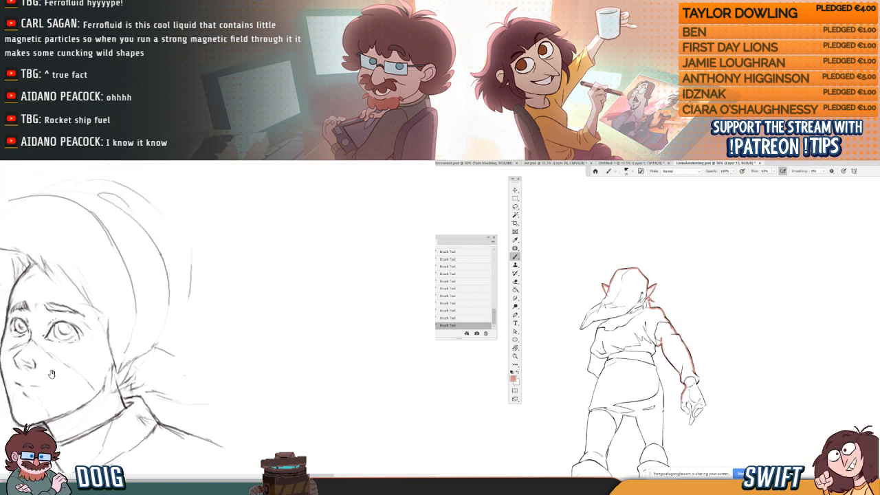
pyautogui.scroll(-2, 101, 310)
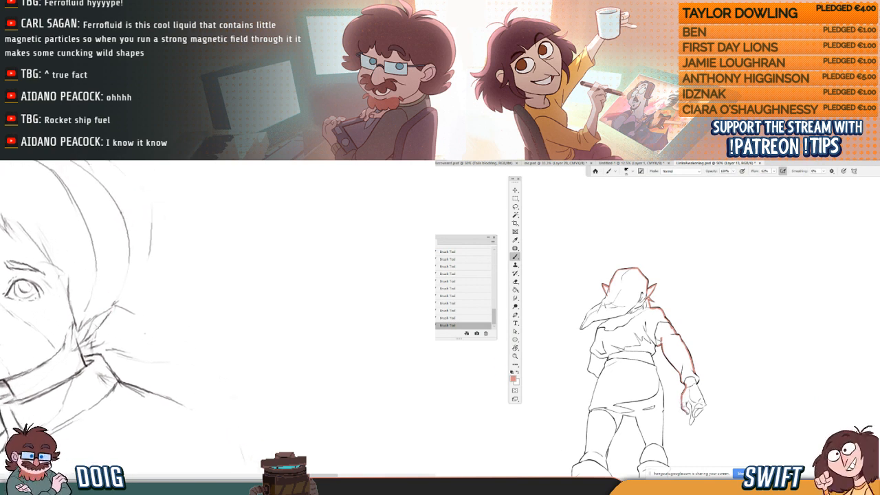
pyautogui.scroll(2, 110, 320)
pyautogui.moveTo(124, 340)
pyautogui.mouseDown()
pyautogui.moveTo(176, 326)
pyautogui.moveTo(93, 253)
pyautogui.mouseUp()
pyautogui.moveTo(60, 201); pyautogui.dragTo(107, 245)
pyautogui.moveTo(124, 273)
pyautogui.mouseDown()
pyautogui.moveTo(135, 279)
pyautogui.moveTo(103, 303)
pyautogui.mouseUp()
pyautogui.moveTo(84, 306)
pyautogui.mouseDown()
pyautogui.moveTo(101, 283)
pyautogui.moveTo(128, 281)
pyautogui.moveTo(84, 308)
pyautogui.moveTo(46, 307)
pyautogui.mouseUp()
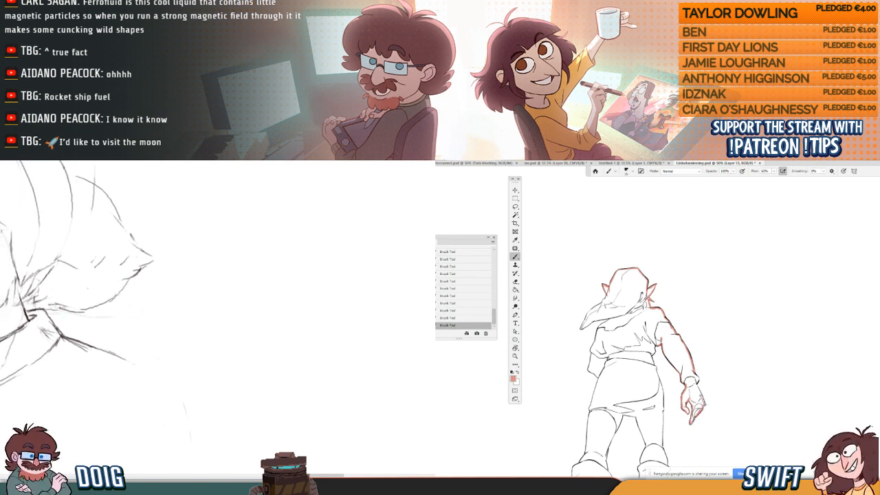
# - Sketch the portrait's far-side pointed ear and continue the figure's salmon outline down its right waist and hip
pyautogui.moveTo(15, 267)
pyautogui.mouseDown()
pyautogui.moveTo(70, 299)
pyautogui.moveTo(67, 327)
pyautogui.mouseUp()
pyautogui.moveTo(127, 332); pyautogui.dragTo(96, 283)
pyautogui.moveTo(48, 259)
pyautogui.mouseDown()
pyautogui.moveTo(65, 284)
pyautogui.moveTo(62, 229)
pyautogui.moveTo(117, 294)
pyautogui.moveTo(117, 312)
pyautogui.mouseUp()
pyautogui.moveTo(40, 304)
pyautogui.mouseDown()
pyautogui.moveTo(88, 302)
pyautogui.moveTo(106, 321)
pyautogui.moveTo(86, 325)
pyautogui.moveTo(60, 262)
pyautogui.moveTo(71, 298)
pyautogui.mouseUp()
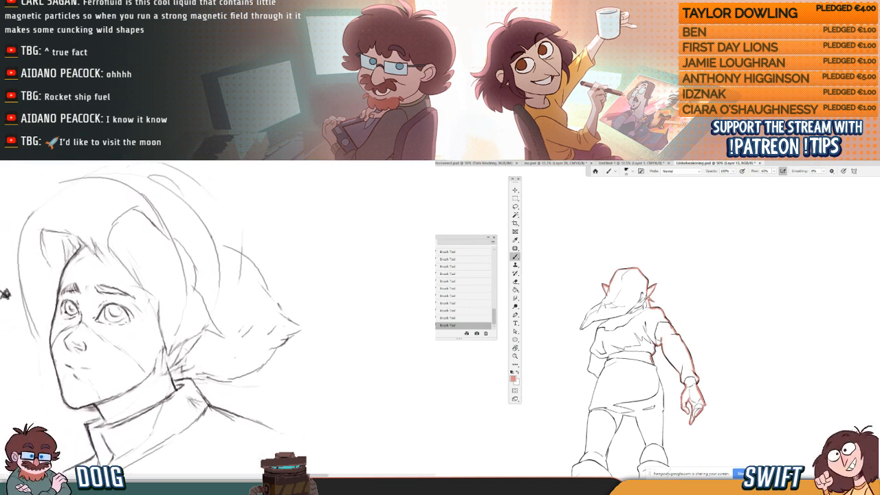
pyautogui.moveTo(6, 363)
pyautogui.mouseDown()
pyautogui.moveTo(47, 302)
pyautogui.moveTo(82, 293)
pyautogui.moveTo(97, 309)
pyautogui.mouseUp()
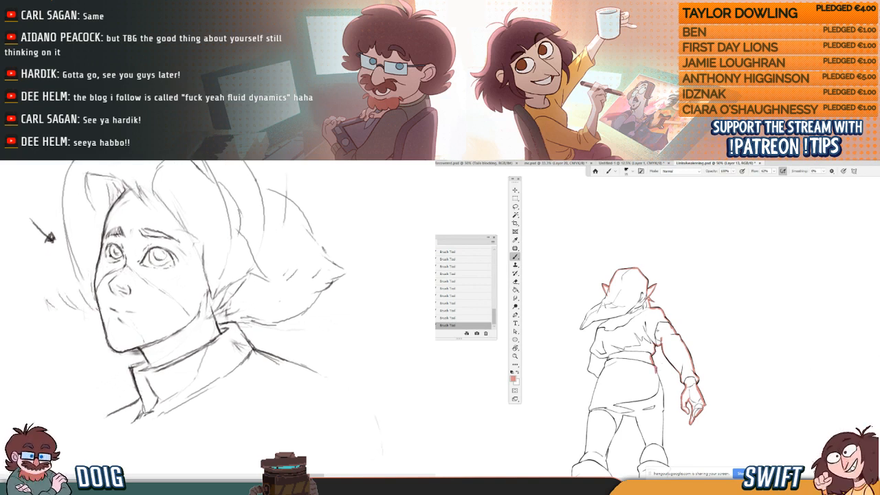
pyautogui.moveTo(84, 279)
pyautogui.mouseDown()
pyautogui.moveTo(50, 290)
pyautogui.moveTo(82, 299)
pyautogui.moveTo(40, 294)
pyautogui.moveTo(21, 302)
pyautogui.moveTo(36, 310)
pyautogui.moveTo(26, 308)
pyautogui.mouseUp()
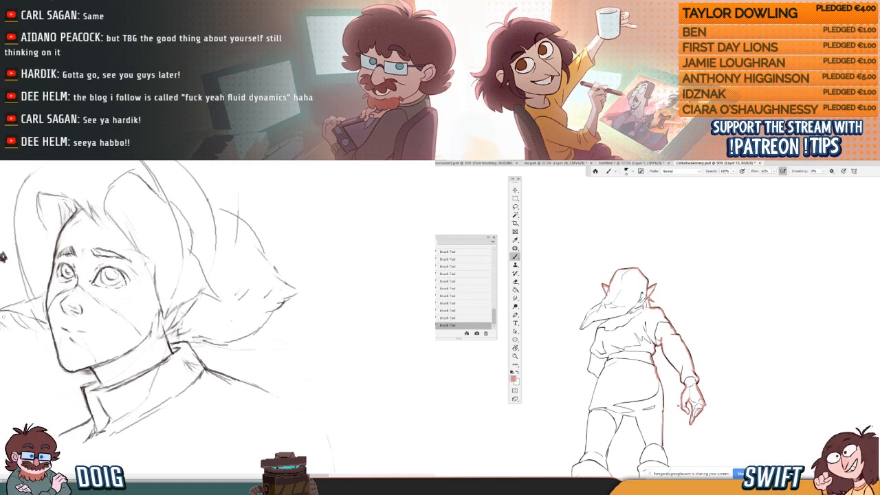
# - Trace the figure's right leg and boot in salmon red along both the outer and inner edges
pyautogui.moveTo(674, 411); pyautogui.dragTo(700, 332)
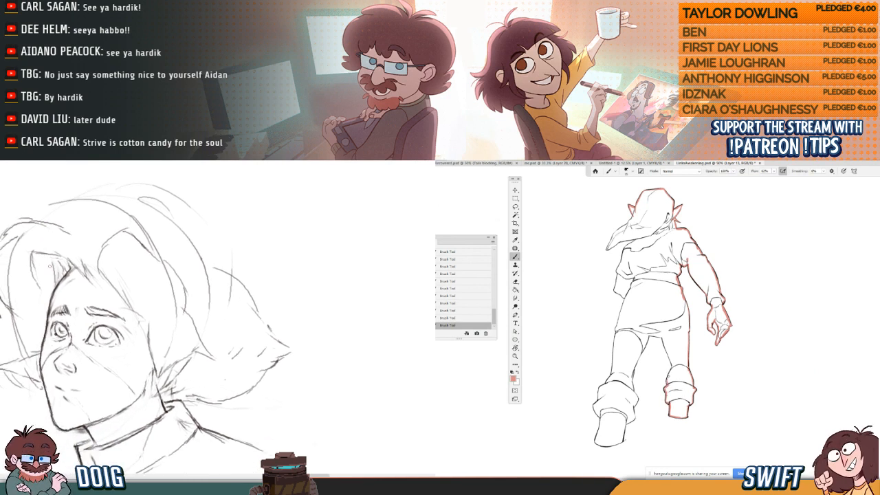
pyautogui.moveTo(683, 363); pyautogui.dragTo(681, 373)
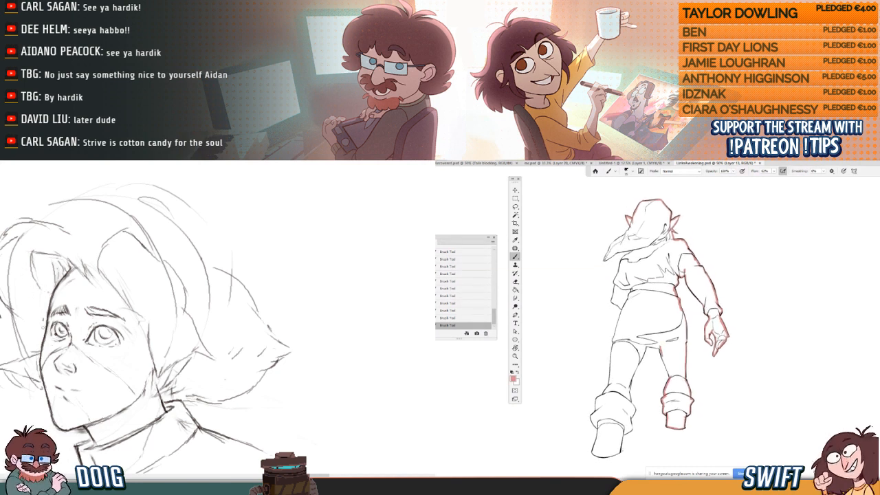
pyautogui.moveTo(664, 358); pyautogui.dragTo(666, 366)
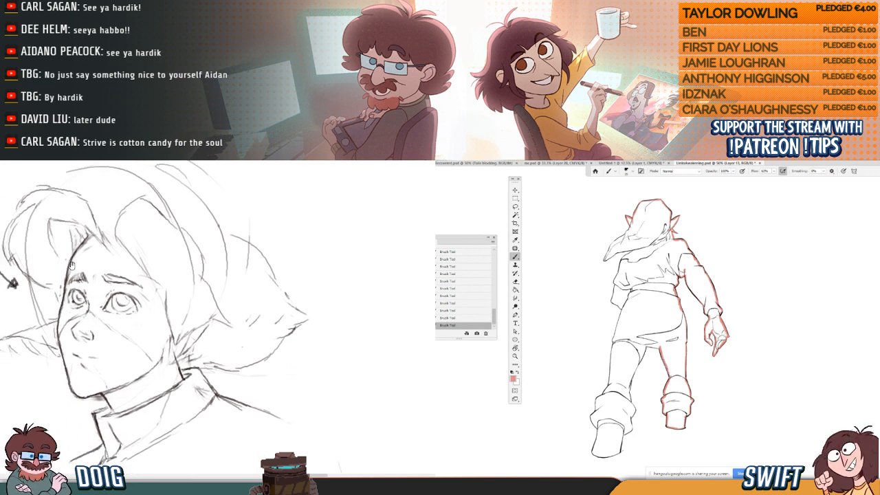
pyautogui.moveTo(677, 356); pyautogui.dragTo(705, 365)
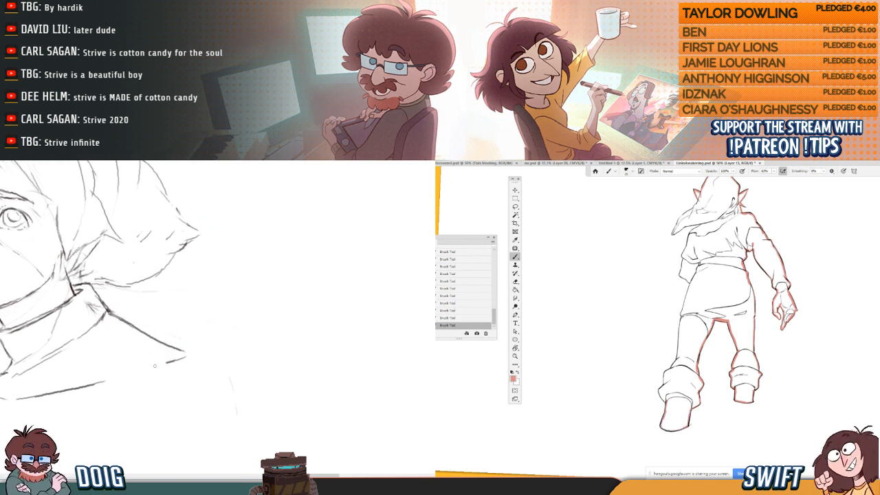
# - Finish the salmon outline around the figure's left leg and boot, and round off the portrait's shoulder line
pyautogui.moveTo(704, 391); pyautogui.dragTo(703, 408)
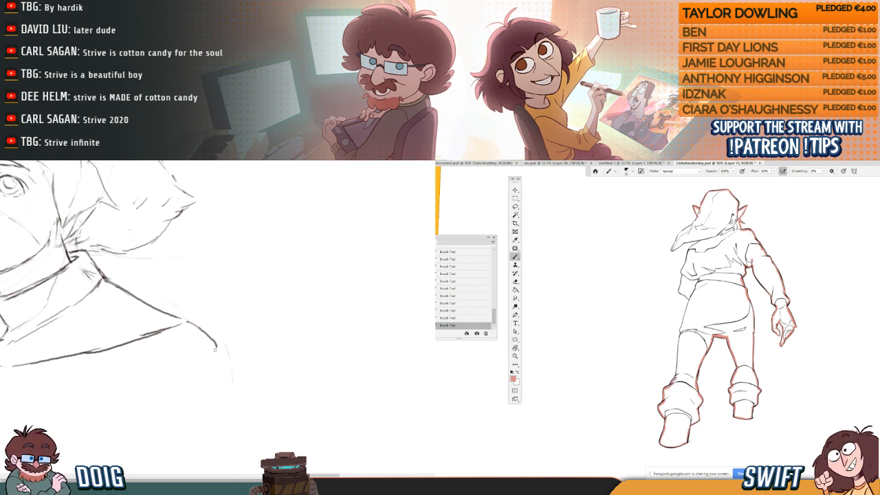
pyautogui.moveTo(713, 339); pyautogui.dragTo(705, 366)
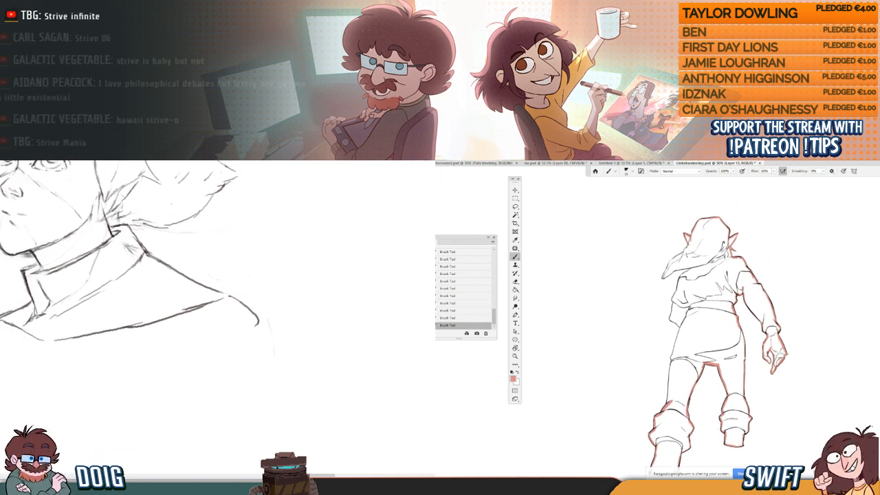
pyautogui.moveTo(52, 231)
pyautogui.mouseDown()
pyautogui.moveTo(55, 332)
pyautogui.moveTo(43, 367)
pyautogui.moveTo(58, 382)
pyautogui.mouseUp()
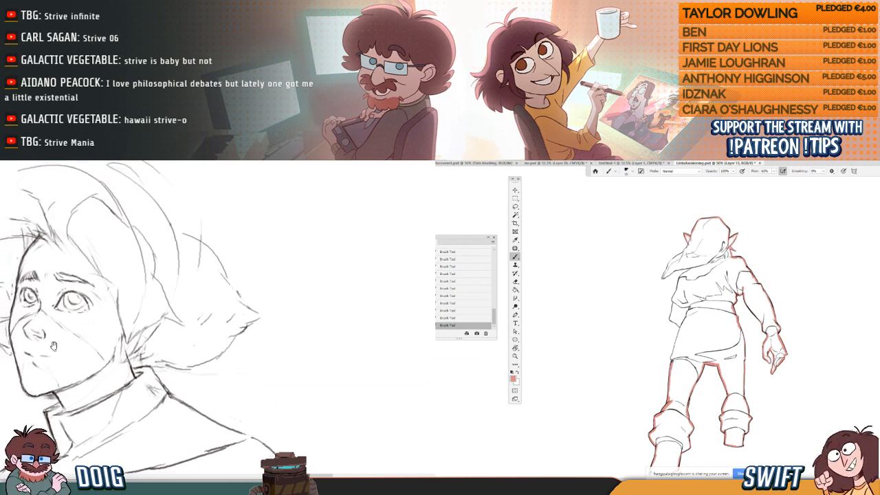
# - Draw the portrait's long pointed near-side ear, erase its stray lines, and outline the figure's left hip in salmon red
pyautogui.moveTo(176, 345)
pyautogui.mouseDown()
pyautogui.moveTo(114, 313)
pyautogui.moveTo(209, 322)
pyautogui.mouseUp()
pyautogui.moveTo(693, 334); pyautogui.dragTo(679, 362)
pyautogui.moveTo(218, 330)
pyautogui.mouseDown()
pyautogui.moveTo(152, 341)
pyautogui.moveTo(187, 327)
pyautogui.mouseUp()
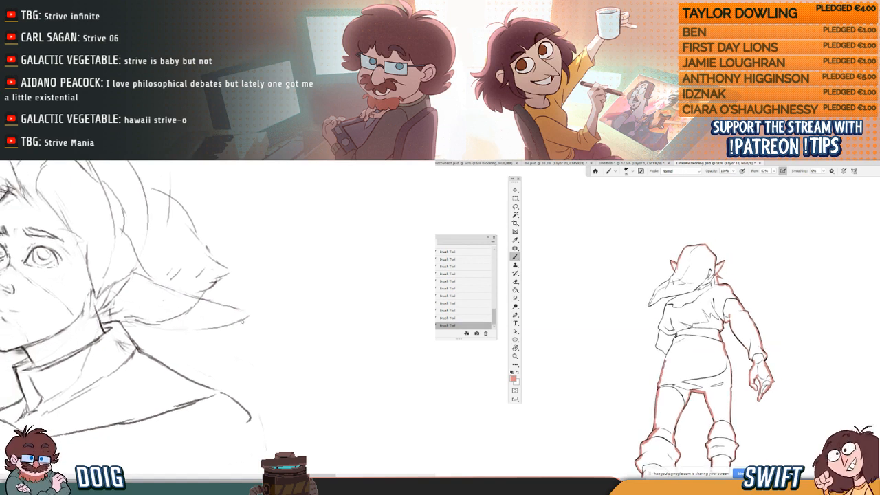
pyautogui.moveTo(120, 308)
pyautogui.mouseDown()
pyautogui.moveTo(207, 306)
pyautogui.moveTo(242, 318)
pyautogui.mouseUp()
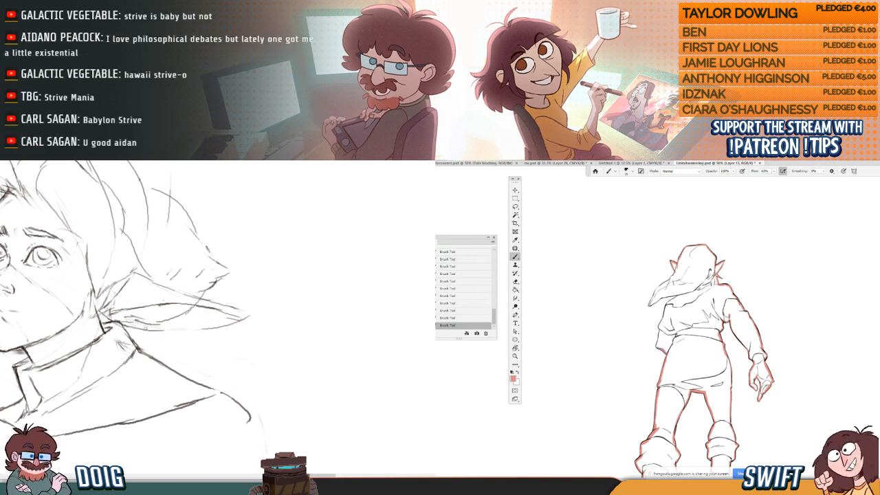
pyautogui.moveTo(146, 329); pyautogui.dragTo(244, 316)
pyautogui.press('e')
pyautogui.moveTo(160, 330); pyautogui.dragTo(237, 324)
pyautogui.moveTo(697, 329); pyautogui.dragTo(678, 348)
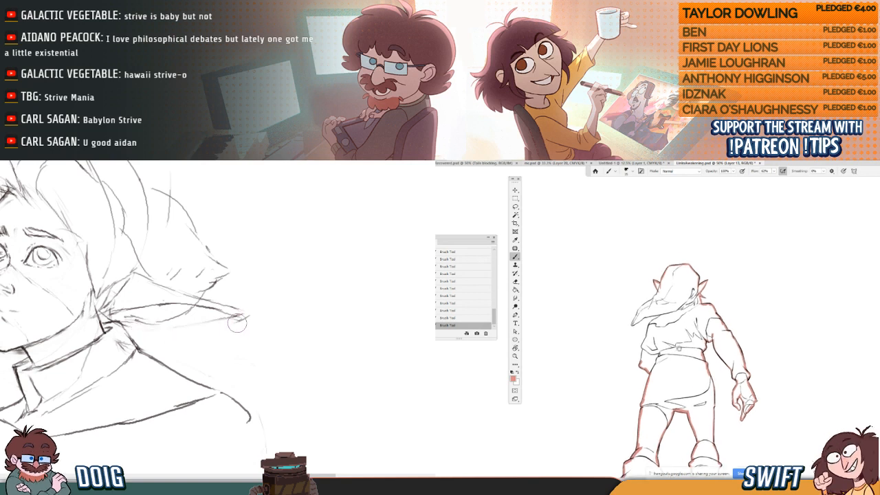
pyautogui.moveTo(169, 318)
pyautogui.mouseDown()
pyautogui.moveTo(182, 350)
pyautogui.moveTo(222, 342)
pyautogui.mouseUp()
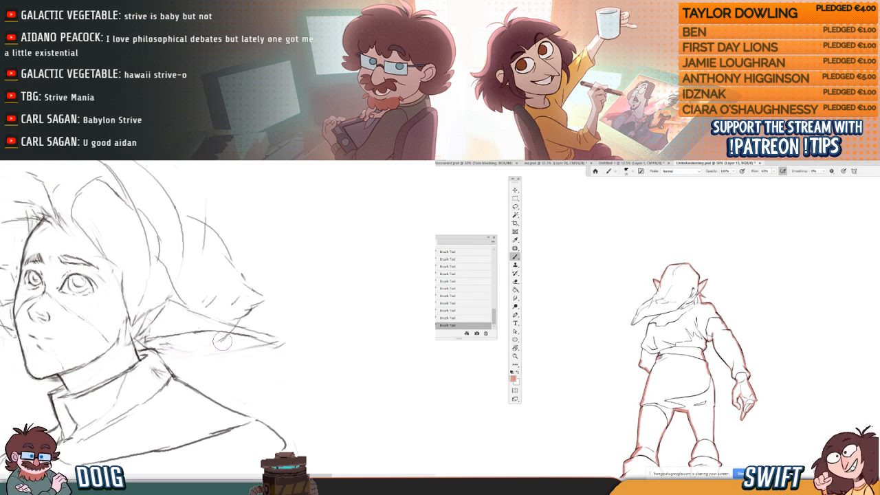
# - Close the salmon outline around the figure's left arm and cap, and sketch loose strands beside the portrait's far cheek
pyautogui.moveTo(91, 299)
pyautogui.mouseDown()
pyautogui.moveTo(119, 312)
pyautogui.moveTo(84, 305)
pyautogui.moveTo(138, 287)
pyautogui.moveTo(141, 275)
pyautogui.mouseUp()
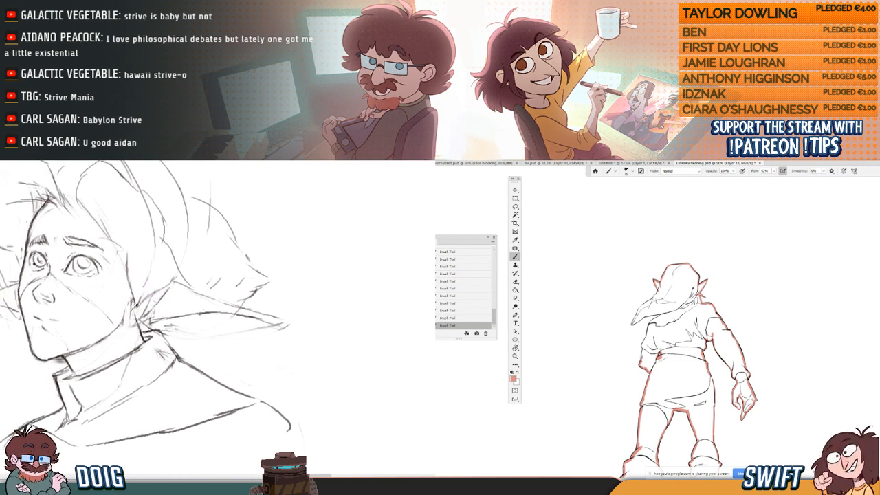
pyautogui.moveTo(85, 248)
pyautogui.mouseDown()
pyautogui.moveTo(117, 299)
pyautogui.moveTo(77, 297)
pyautogui.moveTo(105, 285)
pyautogui.moveTo(101, 257)
pyautogui.moveTo(127, 233)
pyautogui.moveTo(132, 269)
pyautogui.moveTo(93, 284)
pyautogui.moveTo(62, 260)
pyautogui.moveTo(90, 280)
pyautogui.mouseUp()
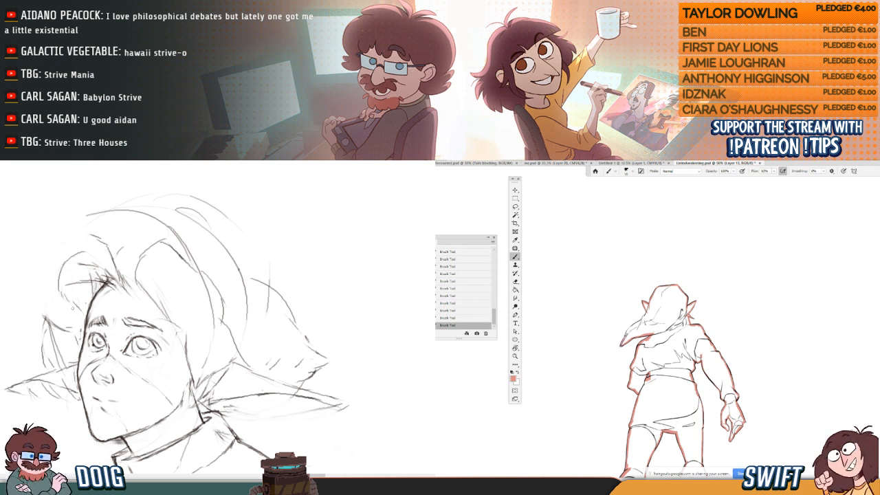
pyautogui.moveTo(77, 311); pyautogui.dragTo(81, 303)
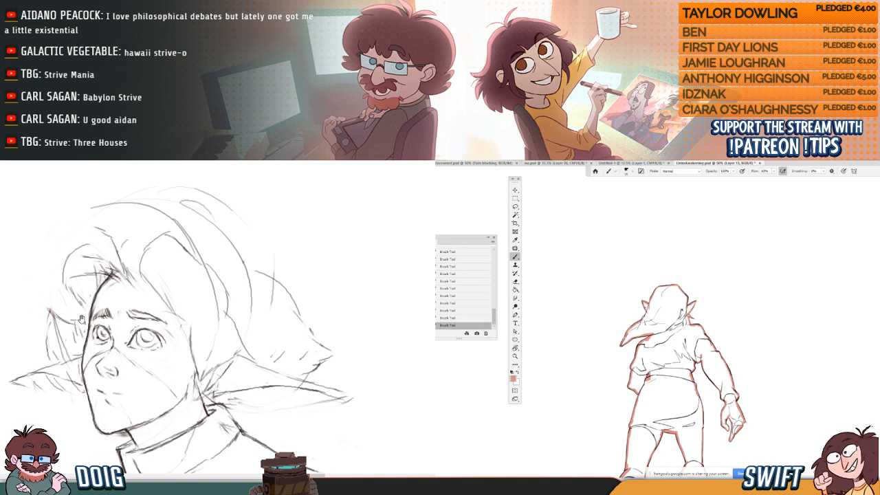
pyautogui.moveTo(78, 340); pyautogui.dragTo(61, 280)
# - Fill the outlined figure's body and ears with salmon red and soften the portrait's chin line
pyautogui.press('g')
pyautogui.click(671, 302)
pyautogui.click(691, 307)
pyautogui.click(648, 308)
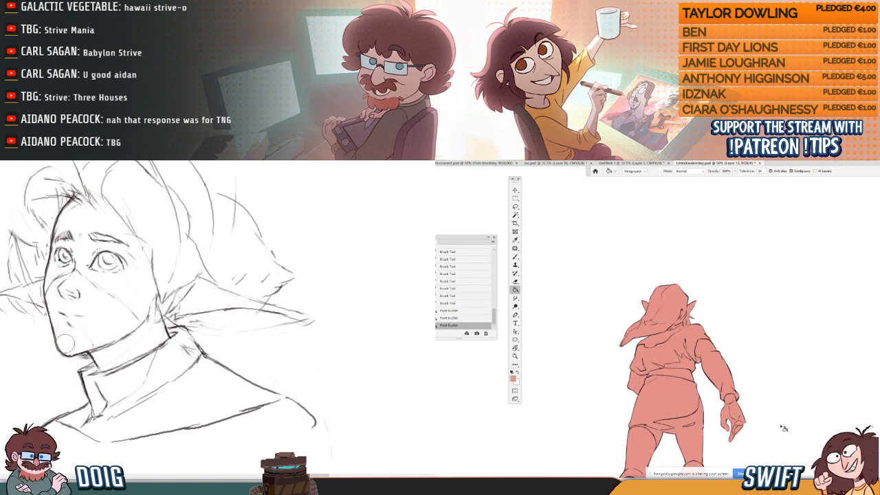
pyautogui.press('b')
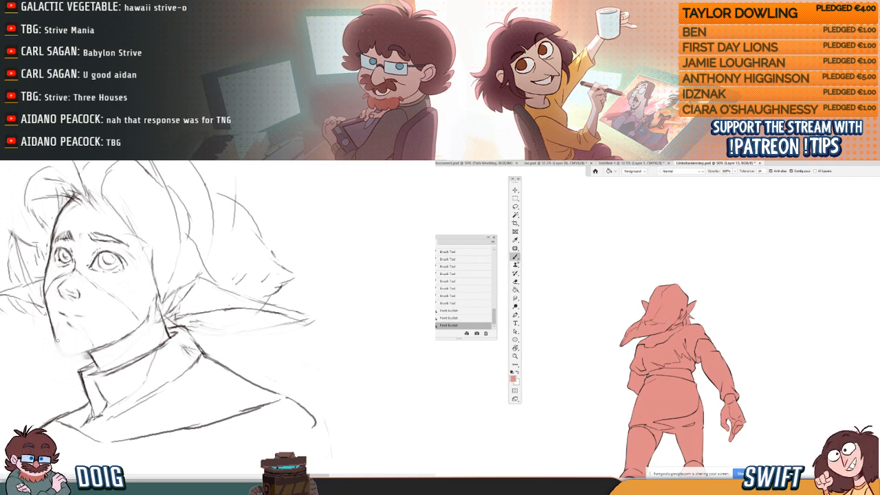
pyautogui.moveTo(102, 325); pyautogui.dragTo(99, 327)
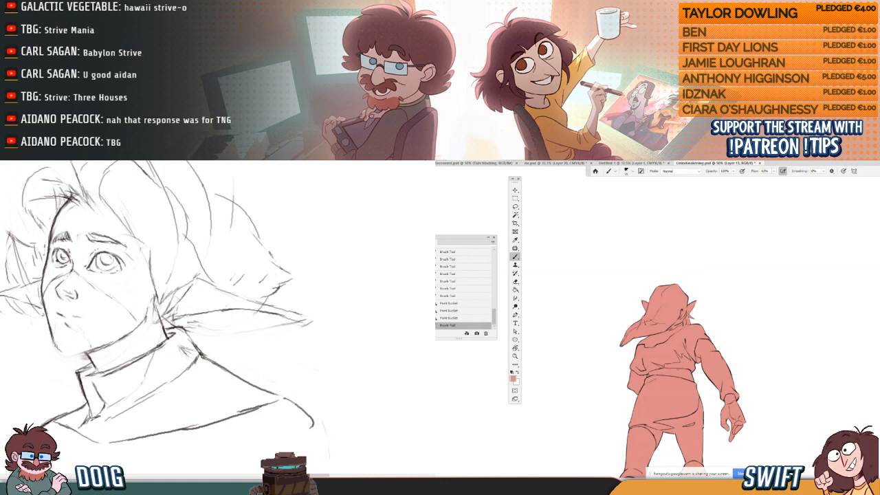
# - Touch up the figure's salmon silhouette with the brush while viewing it whole, and refine the portrait's near eyebrow
pyautogui.press('z')
pyautogui.keyDown('alt'); pyautogui.click(683, 372); pyautogui.keyUp('alt')
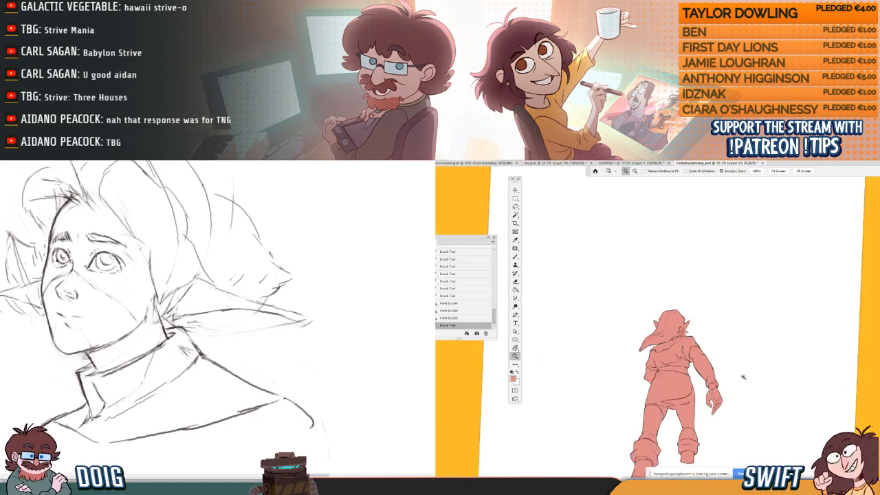
pyautogui.moveTo(742, 376); pyautogui.dragTo(744, 347)
pyautogui.moveTo(88, 319); pyautogui.dragTo(97, 389)
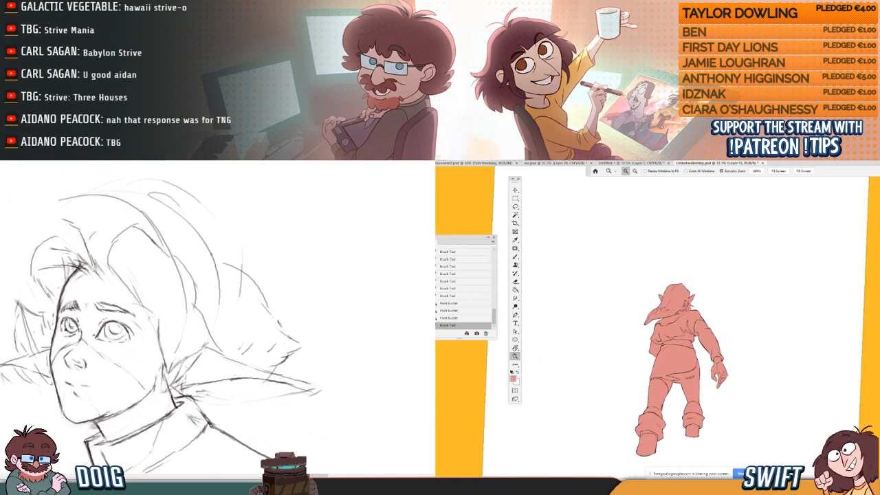
pyautogui.press('b')
pyautogui.moveTo(105, 316); pyautogui.dragTo(110, 300)
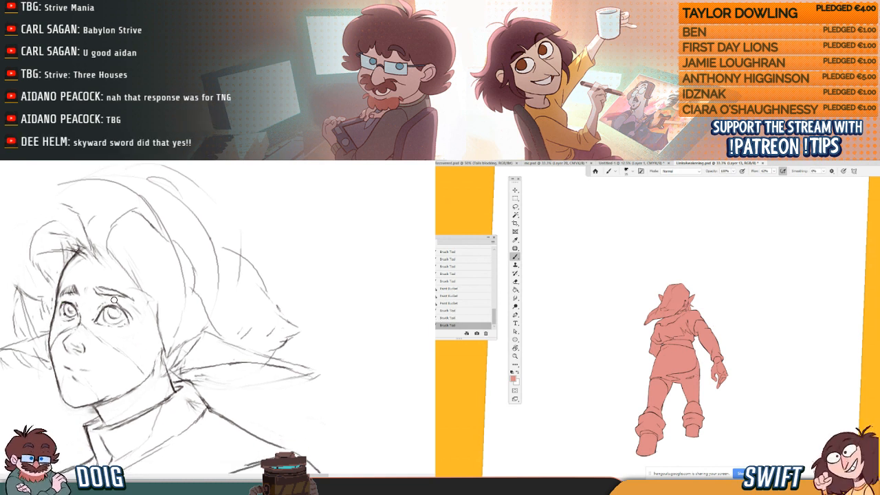
# - Add a new layer and set the Paint Bucket to consider all layers, keeping its mode at Normal
pyautogui.hotkey('ctrl', 'alt', 'shift', 'n')
pyautogui.press('g')
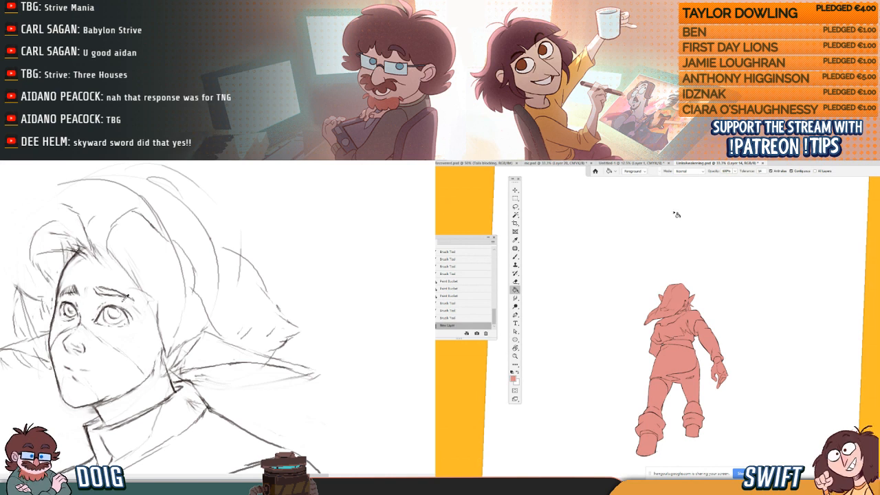
pyautogui.moveTo(105, 301); pyautogui.dragTo(107, 303)
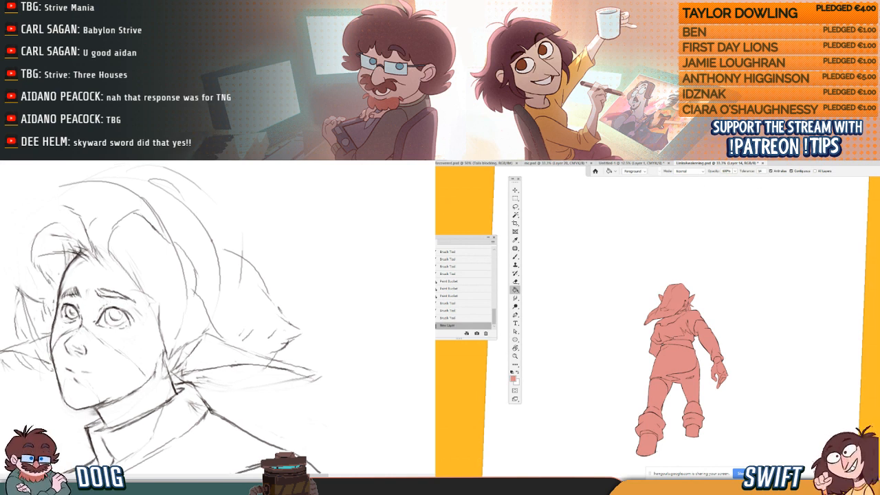
pyautogui.click(632, 171)
pyautogui.click(681, 172)
pyautogui.click(682, 172)
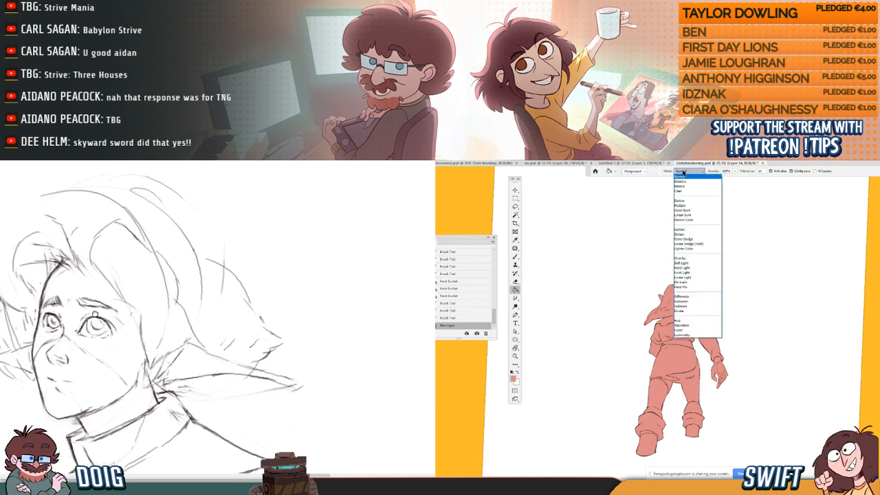
pyautogui.click(683, 171)
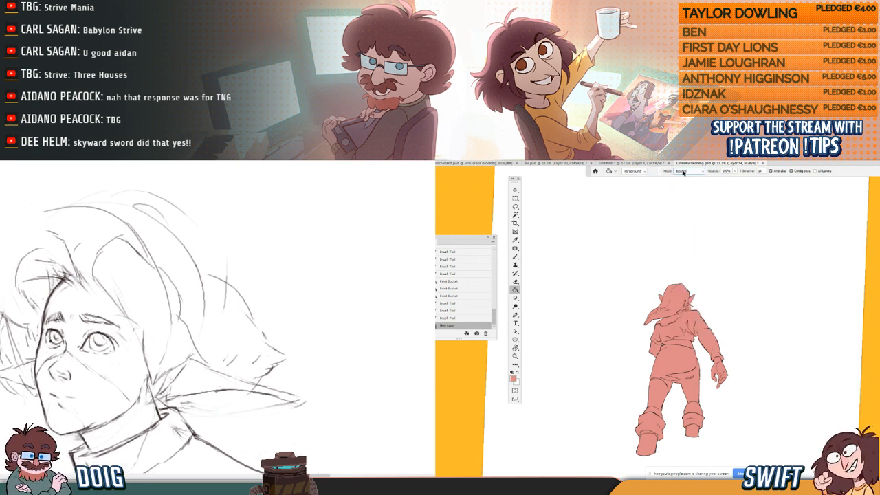
pyautogui.click(815, 172)
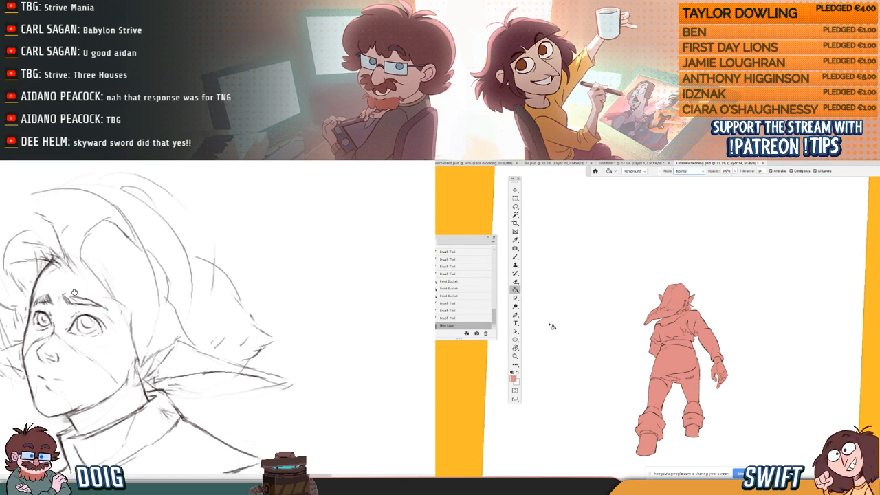
# - Choose a light periwinkle blue foreground colour and fill the figure's right trouser leg, tunic and cap
pyautogui.click(513, 377)
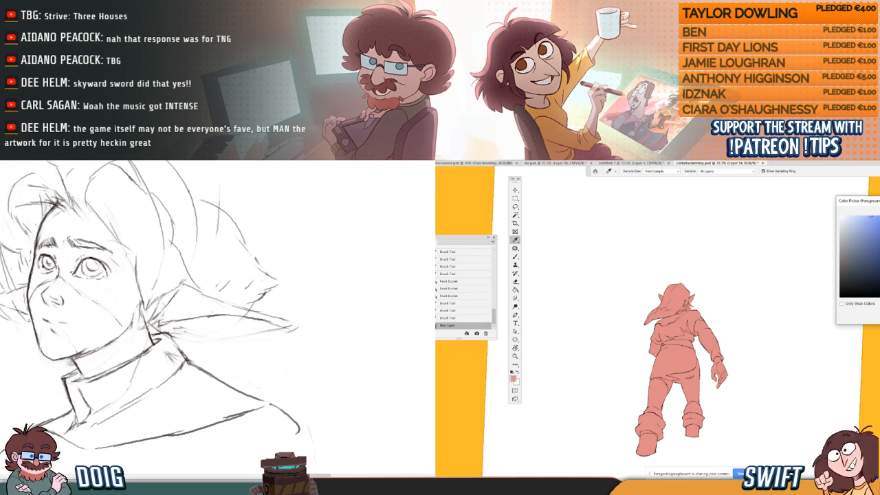
pyautogui.press('Return')
pyautogui.press('g')
pyautogui.click(683, 382)
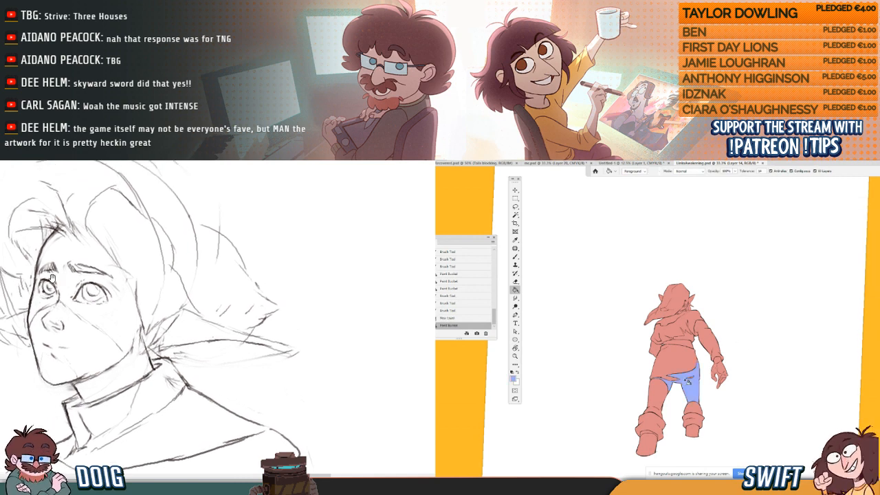
pyautogui.click(692, 339)
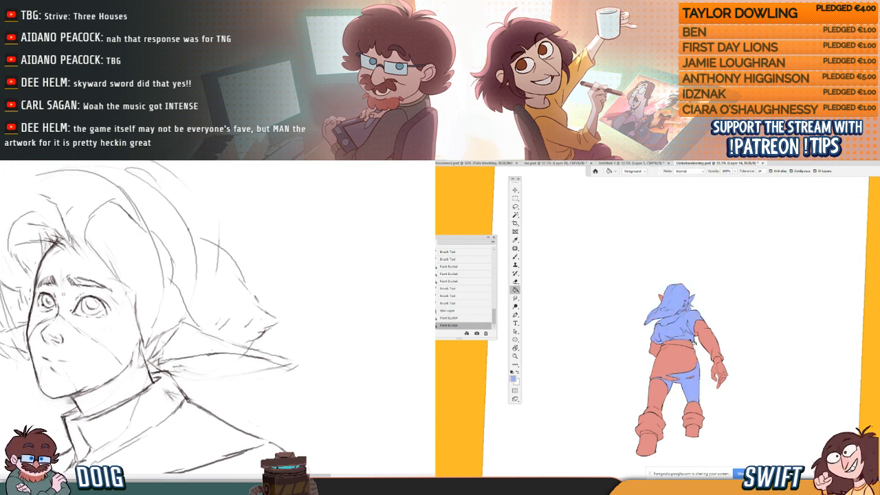
pyautogui.moveTo(68, 291); pyautogui.dragTo(66, 264)
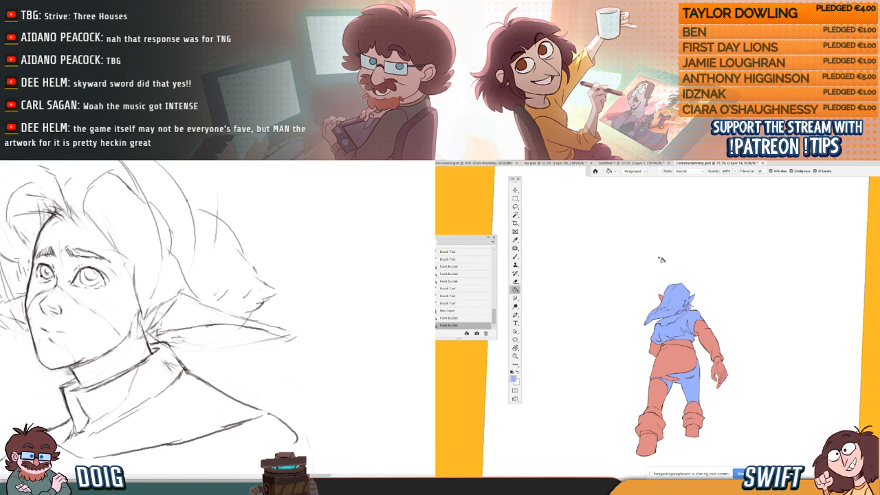
# - Undo the periwinkle fill of the figure's tunic and cap
pyautogui.moveTo(39, 323); pyautogui.dragTo(24, 290)
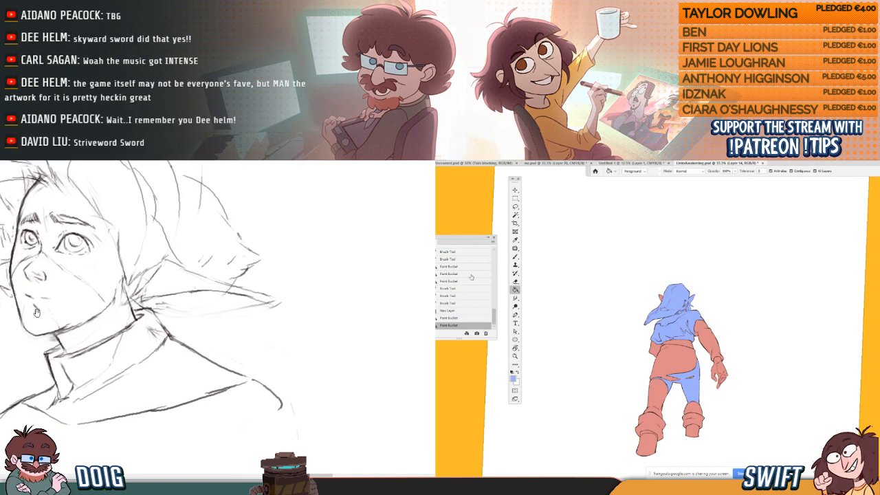
pyautogui.click(690, 339)
pyautogui.moveTo(69, 271)
pyautogui.mouseDown()
pyautogui.moveTo(80, 324)
pyautogui.moveTo(46, 338)
pyautogui.mouseUp()
pyautogui.hotkey('ctrl', 'z')
pyautogui.click(455, 318)
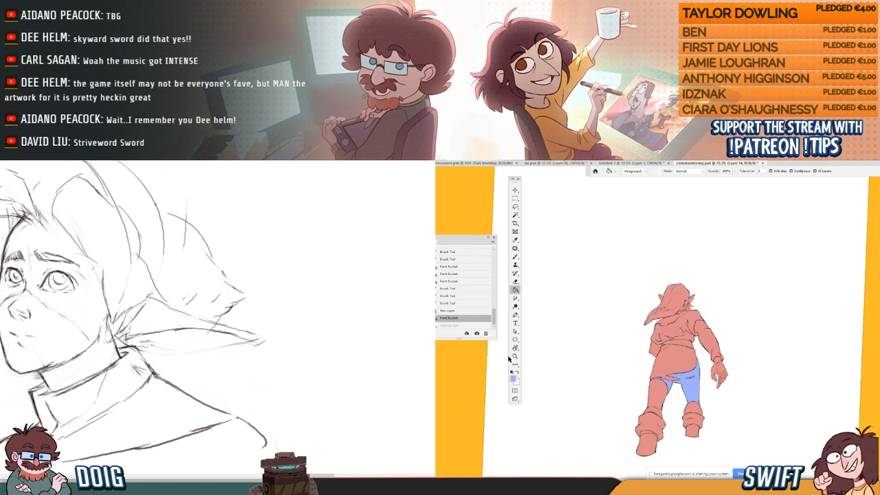
# - Brush periwinkle gap-closing lines along the tunic's neckline, lower hem and jagged back folds
pyautogui.click(514, 355)
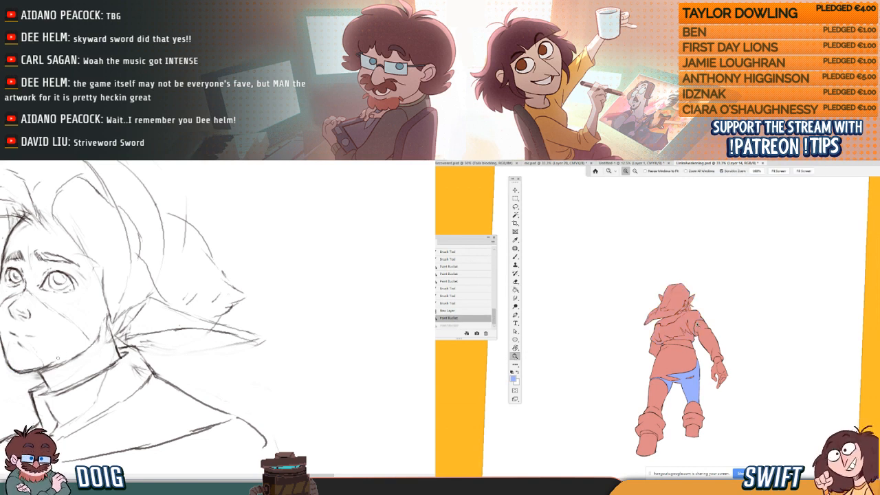
pyautogui.click(697, 325)
pyautogui.moveTo(51, 302); pyautogui.dragTo(56, 335)
pyautogui.click(695, 321)
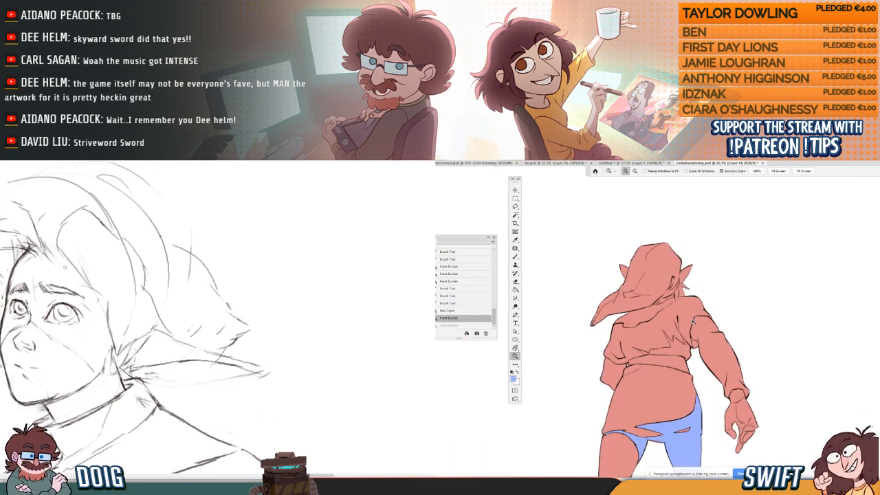
pyautogui.press('b')
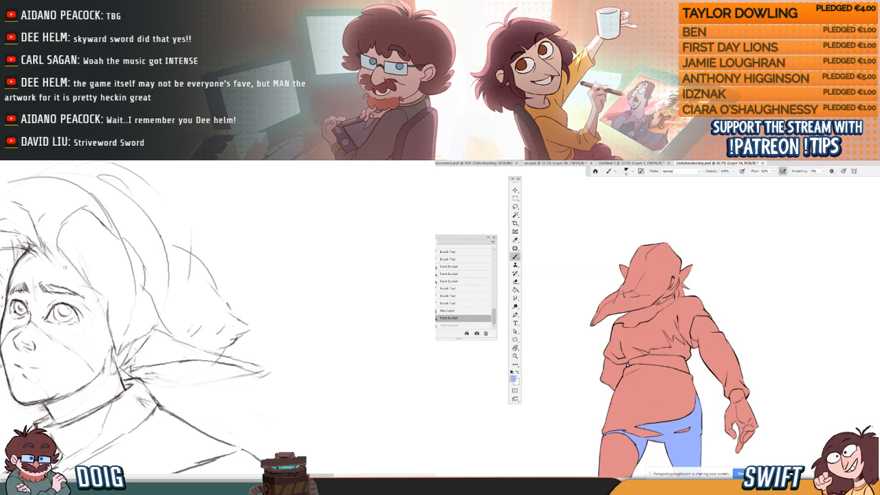
pyautogui.click(660, 348)
pyautogui.moveTo(82, 291); pyautogui.dragTo(84, 303)
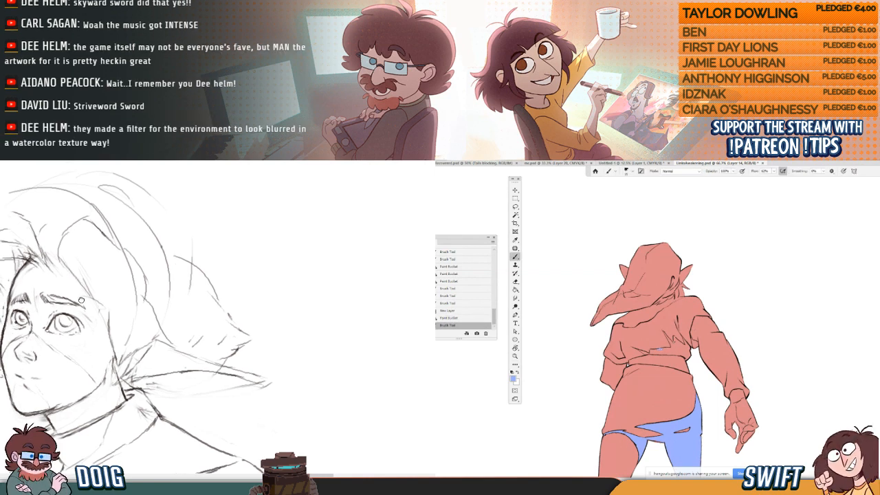
pyautogui.moveTo(657, 351); pyautogui.dragTo(663, 348)
pyautogui.moveTo(63, 249); pyautogui.dragTo(64, 253)
pyautogui.moveTo(673, 338); pyautogui.dragTo(672, 343)
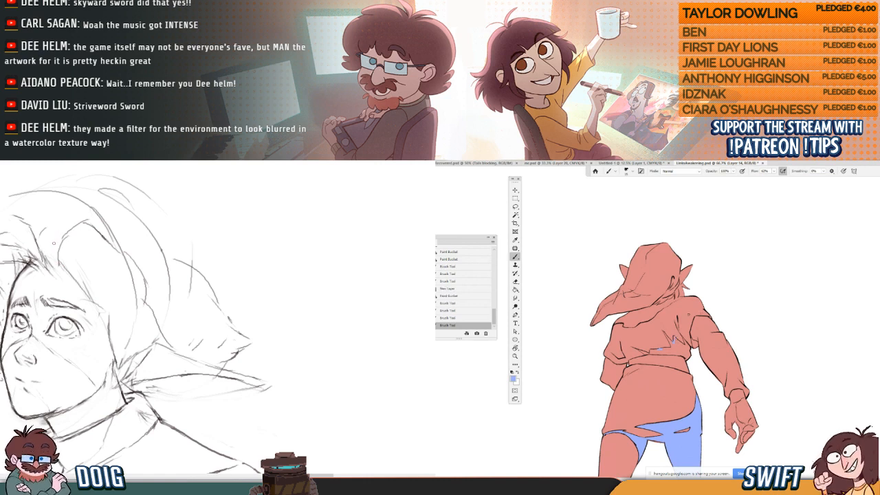
pyautogui.moveTo(675, 337); pyautogui.dragTo(672, 343)
pyautogui.moveTo(56, 269)
pyautogui.mouseDown()
pyautogui.moveTo(66, 229)
pyautogui.moveTo(69, 261)
pyautogui.moveTo(60, 230)
pyautogui.moveTo(78, 232)
pyautogui.moveTo(46, 281)
pyautogui.moveTo(81, 269)
pyautogui.moveTo(80, 259)
pyautogui.moveTo(75, 328)
pyautogui.moveTo(95, 345)
pyautogui.moveTo(117, 342)
pyautogui.mouseUp()
# - Try to fill the figure's tunic with periwinkle blue using the Paint Bucket
pyautogui.click(515, 290)
pyautogui.click(689, 333)
pyautogui.click(465, 318)
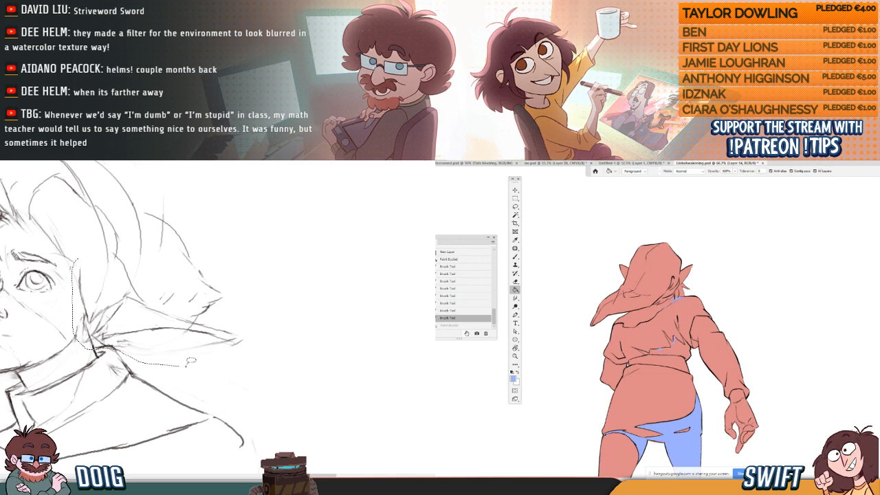
# - Lasso the portrait's cap tip and large ear and shift them slightly closer to the face
pyautogui.moveTo(190, 360)
pyautogui.mouseDown()
pyautogui.moveTo(242, 312)
pyautogui.moveTo(233, 273)
pyautogui.moveTo(204, 229)
pyautogui.moveTo(183, 211)
pyautogui.moveTo(140, 205)
pyautogui.moveTo(144, 225)
pyautogui.moveTo(103, 242)
pyautogui.mouseUp()
pyautogui.click(514, 256)
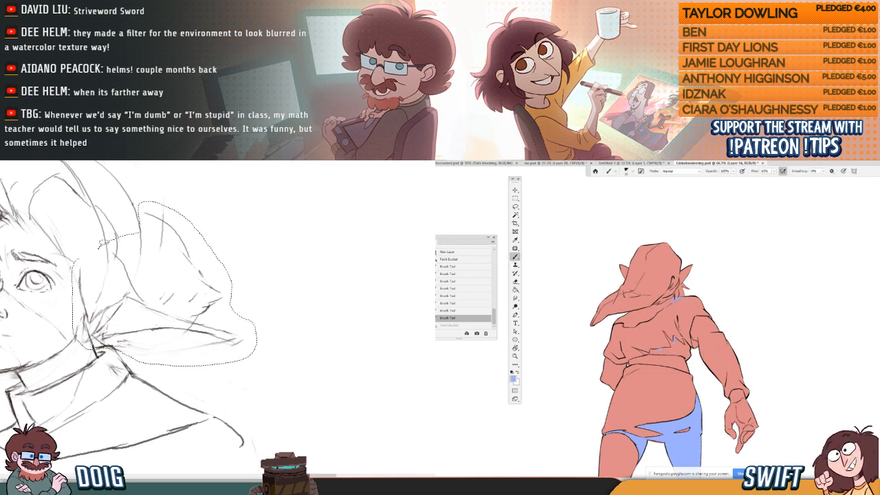
pyautogui.hotkey('ctrl', 't')
pyautogui.moveTo(153, 294); pyautogui.dragTo(142, 290)
# - Try another periwinkle fill on the tunic's back
pyautogui.click(515, 290)
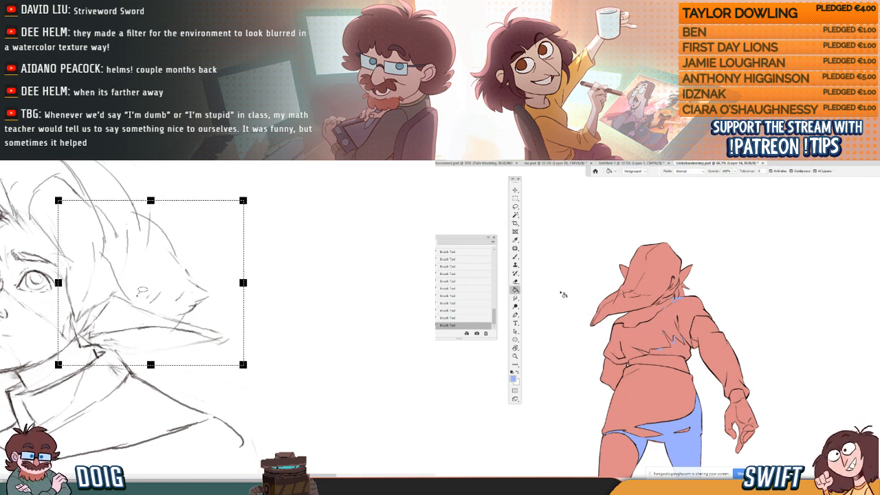
pyautogui.click(679, 350)
pyautogui.moveTo(84, 308); pyautogui.dragTo(123, 310)
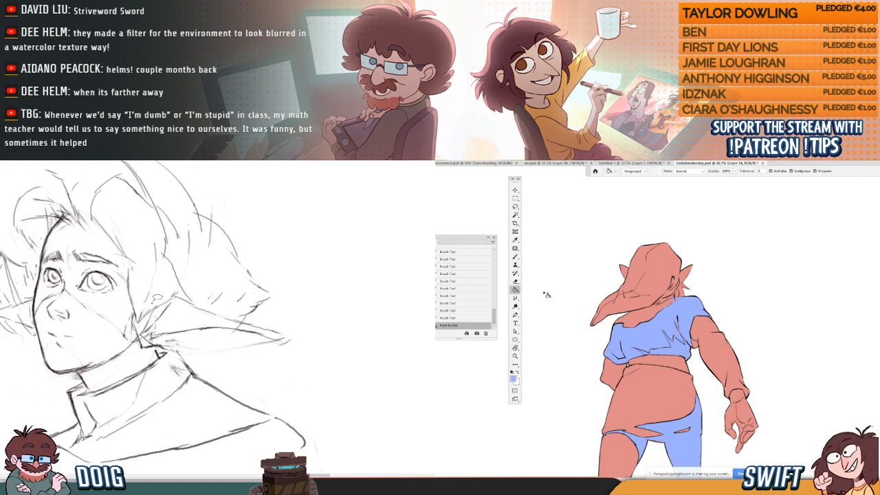
pyautogui.hotkey('ctrl', 'z')
# - Try to fill the tunic with periwinkle at a higher tolerance while viewing the whole figure
pyautogui.moveTo(116, 270)
pyautogui.mouseDown()
pyautogui.moveTo(136, 281)
pyautogui.moveTo(96, 234)
pyautogui.moveTo(71, 266)
pyautogui.mouseUp()
pyautogui.press('z')
pyautogui.keyDown('alt'); pyautogui.click(653, 367); pyautogui.keyUp('alt')
pyautogui.keyDown('alt'); pyautogui.click(655, 366); pyautogui.keyUp('alt')
pyautogui.keyDown('alt'); pyautogui.click(654, 367); pyautogui.keyUp('alt')
pyautogui.keyDown('alt'); pyautogui.click(654, 366); pyautogui.keyUp('alt')
pyautogui.press('g')
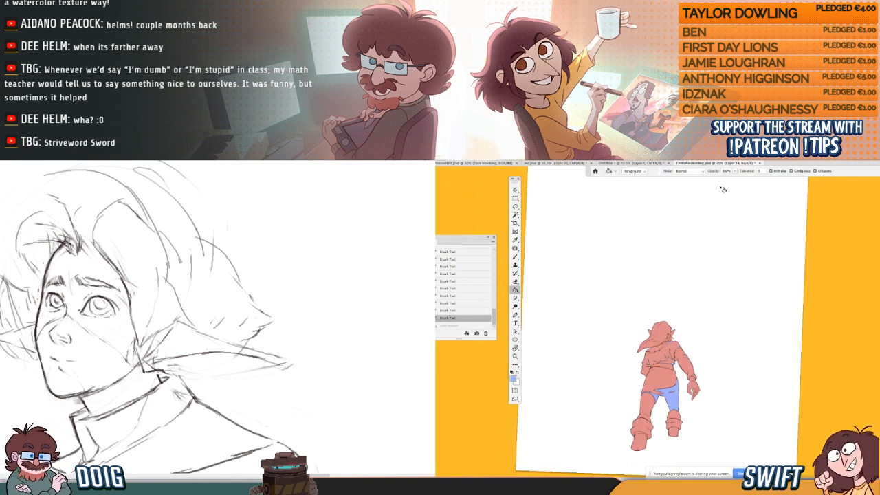
pyautogui.click(673, 365)
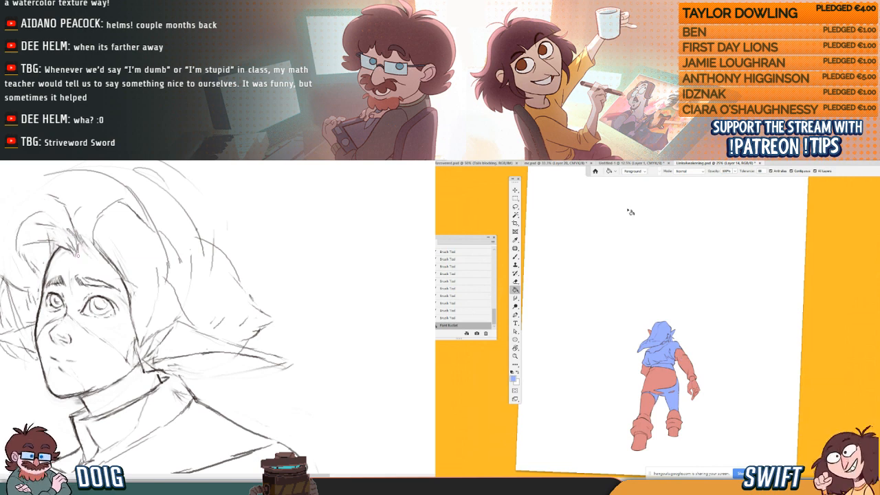
pyautogui.moveTo(111, 262)
pyautogui.mouseDown()
pyautogui.moveTo(129, 207)
pyautogui.moveTo(133, 252)
pyautogui.moveTo(98, 277)
pyautogui.moveTo(147, 266)
pyautogui.moveTo(115, 254)
pyautogui.moveTo(126, 262)
pyautogui.mouseUp()
pyautogui.hotkey('ctrl', 'z')
# - Adjust the portrait's near eye with Free Transform and ready the brush for the figure's tunic
pyautogui.press('z')
pyautogui.click(679, 358)
pyautogui.click(679, 358)
pyautogui.hotkey('ctrl', 't')
pyautogui.press('b')
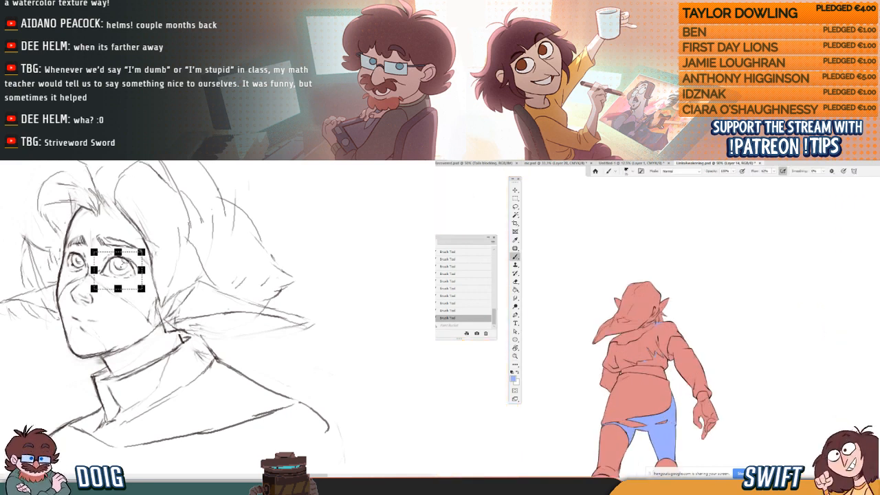
pyautogui.press('Return')
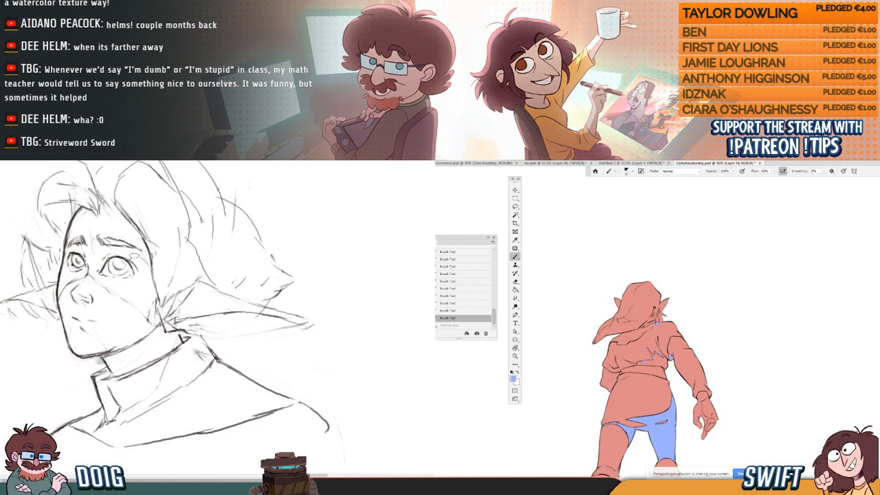
# - Adjust the far eye in the mirrored portrait, and clip the figure's clothing layer to the layer below
pyautogui.press('h')
pyautogui.moveTo(202, 262)
pyautogui.mouseDown()
pyautogui.moveTo(147, 246)
pyautogui.moveTo(185, 251)
pyautogui.moveTo(199, 282)
pyautogui.moveTo(226, 289)
pyautogui.mouseUp()
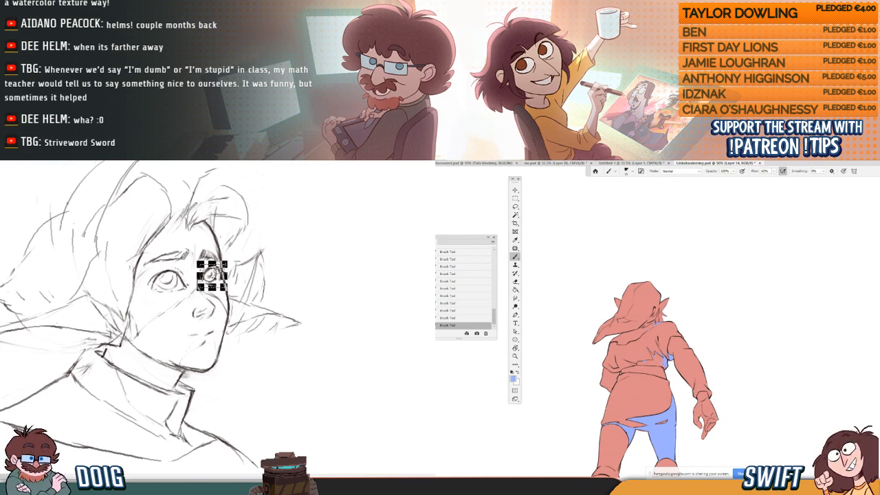
pyautogui.hotkey('ctrl', 'd')
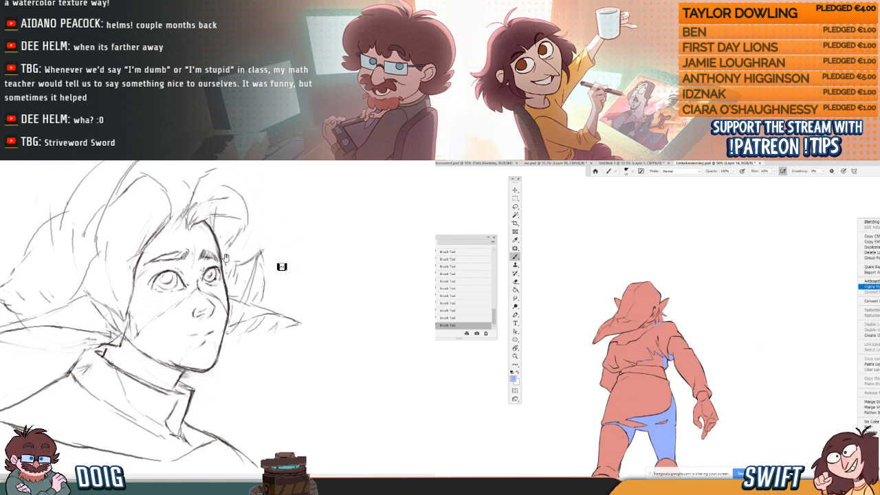
pyautogui.moveTo(282, 263); pyautogui.dragTo(277, 194)
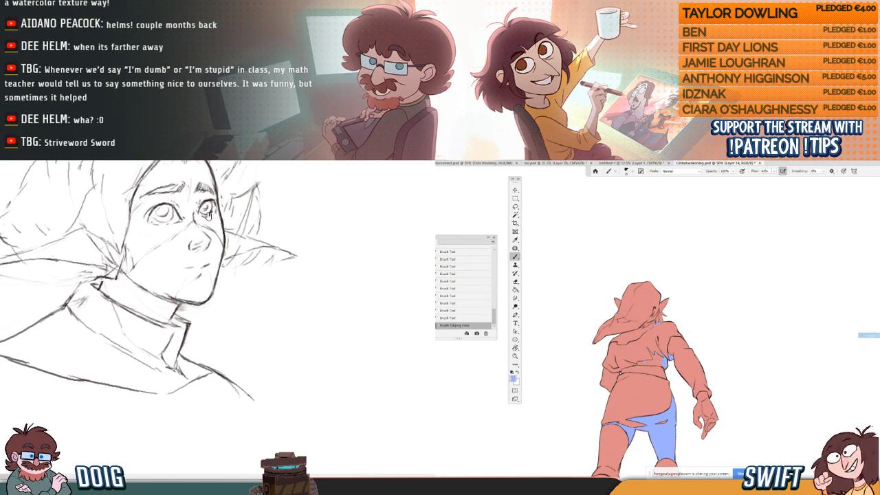
# - Adjust the mouth of the mirrored portrait with Free Transform
pyautogui.moveTo(204, 216); pyautogui.dragTo(105, 254)
pyautogui.moveTo(92, 293)
pyautogui.mouseDown()
pyautogui.moveTo(109, 301)
pyautogui.moveTo(108, 290)
pyautogui.mouseUp()
pyautogui.hotkey('ctrl', 't')
pyautogui.press('Return')
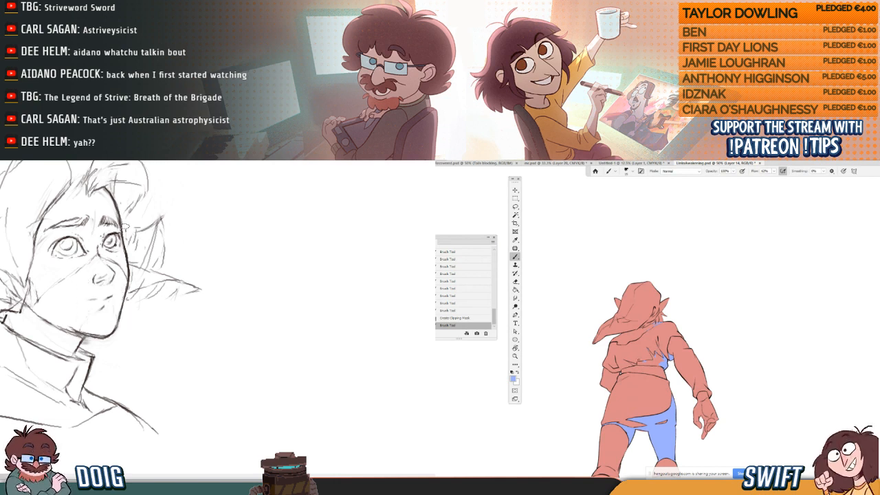
# - Brush a periwinkle line along the figure's tunic neckline
pyautogui.moveTo(129, 243); pyautogui.dragTo(112, 295)
pyautogui.moveTo(48, 293); pyautogui.dragTo(86, 276)
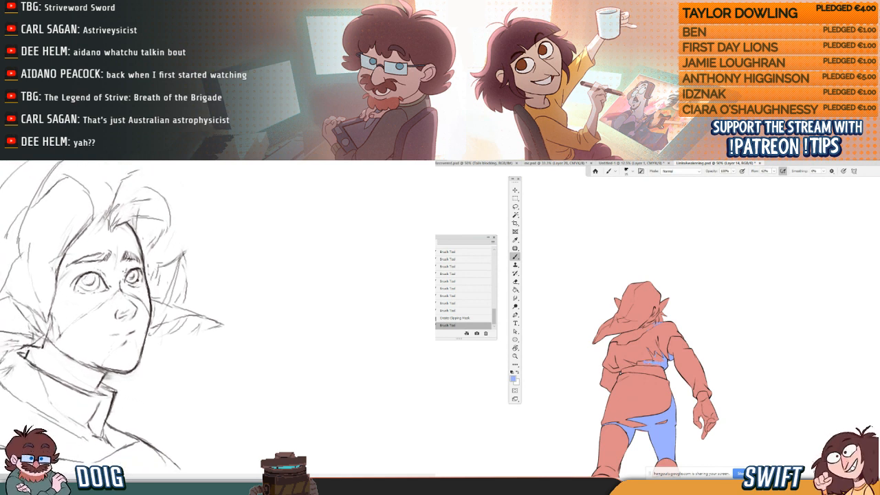
pyautogui.moveTo(139, 249); pyautogui.dragTo(99, 235)
pyautogui.moveTo(658, 323); pyautogui.dragTo(666, 328)
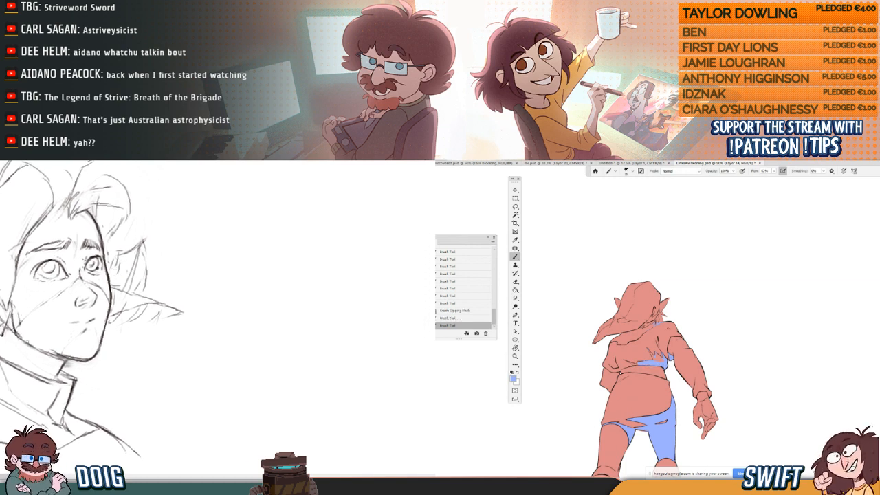
# - Erase and redraw the mirrored portrait's jaw line, and brush periwinkle along the tunic's side edge
pyautogui.moveTo(17, 338)
pyautogui.mouseDown()
pyautogui.moveTo(56, 354)
pyautogui.moveTo(41, 327)
pyautogui.moveTo(60, 340)
pyautogui.moveTo(112, 346)
pyautogui.mouseUp()
pyautogui.press('e')
pyautogui.press('b')
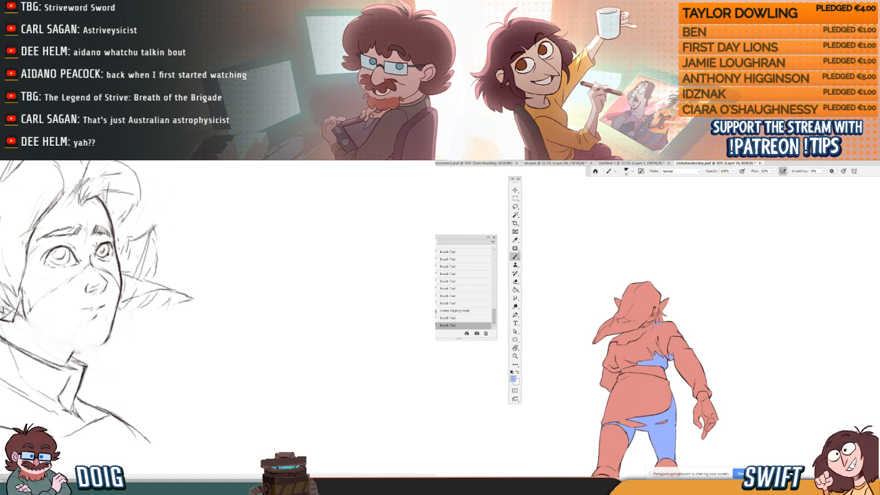
pyautogui.moveTo(670, 355); pyautogui.dragTo(673, 361)
pyautogui.moveTo(42, 331); pyautogui.dragTo(115, 344)
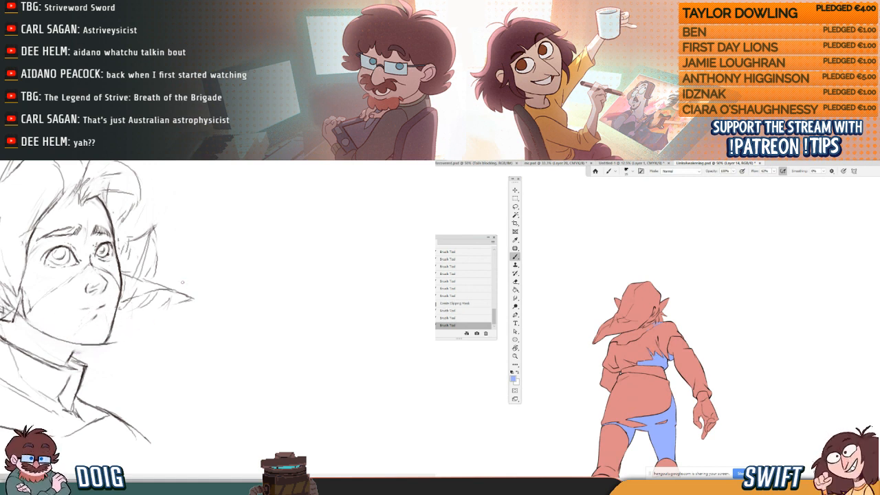
pyautogui.hotkey('ctrl', 'z')
pyautogui.hotkey('ctrl', 'z')
pyautogui.moveTo(671, 354); pyautogui.dragTo(673, 360)
pyautogui.moveTo(24, 316); pyautogui.dragTo(106, 346)
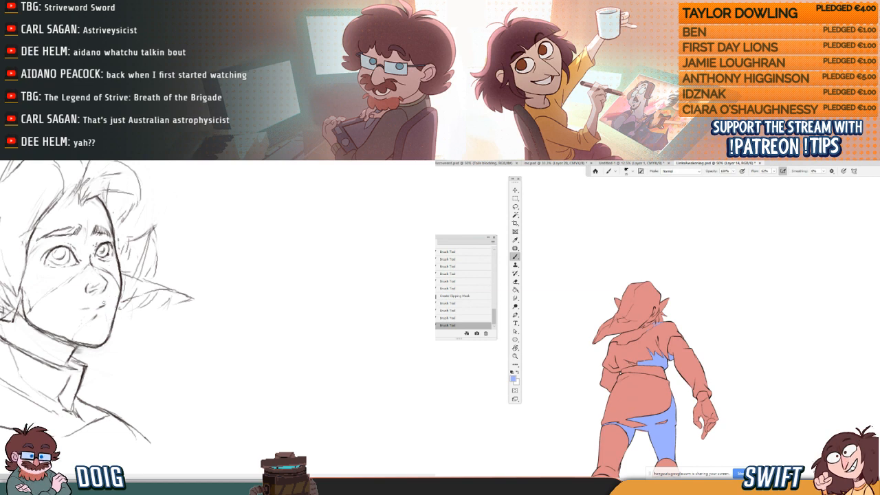
# - Clean up the portrait's jaw with the eraser and unmirror it, and close the tunic's remaining gaps with periwinkle
pyautogui.press('e')
pyautogui.moveTo(53, 340); pyautogui.dragTo(32, 325)
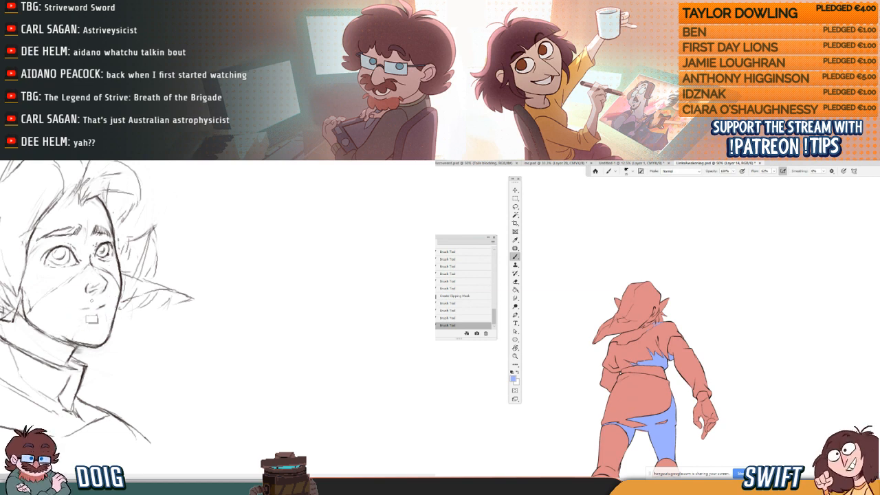
pyautogui.moveTo(671, 354); pyautogui.dragTo(673, 360)
pyautogui.moveTo(139, 267); pyautogui.dragTo(127, 303)
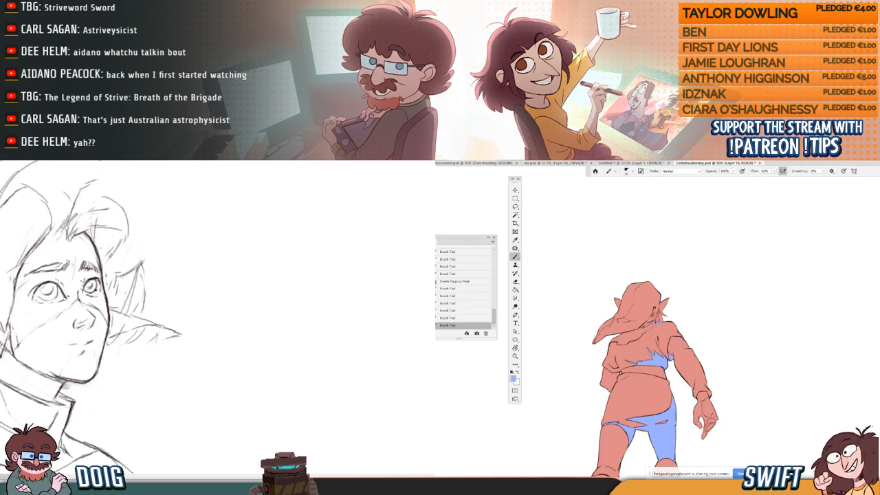
pyautogui.press('h')
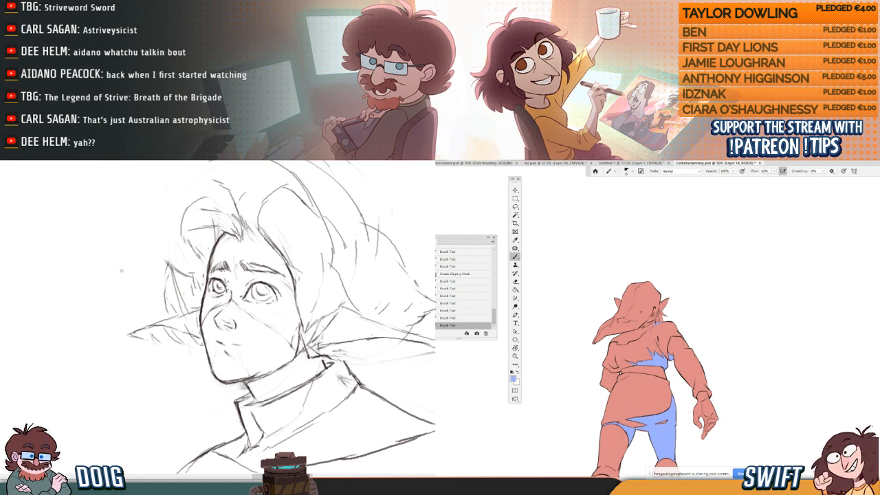
pyautogui.moveTo(203, 273)
pyautogui.mouseDown()
pyautogui.moveTo(124, 257)
pyautogui.moveTo(167, 270)
pyautogui.moveTo(142, 276)
pyautogui.mouseUp()
pyautogui.click(620, 372)
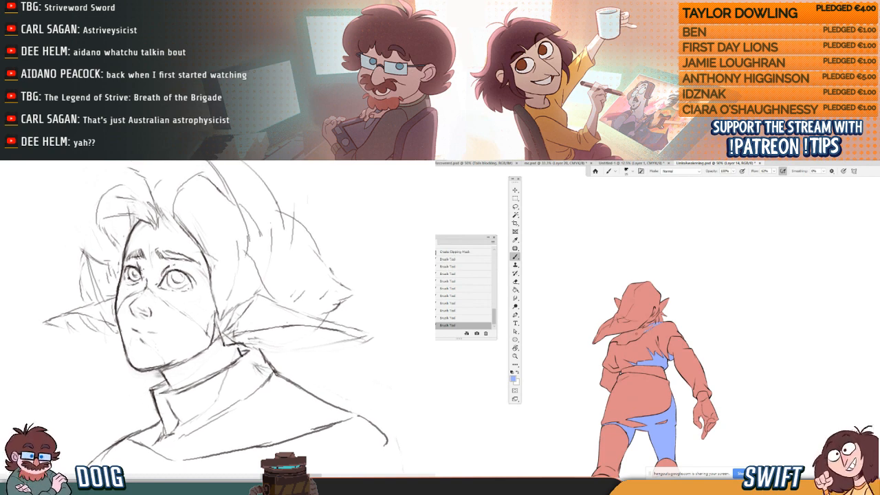
pyautogui.moveTo(131, 237); pyautogui.dragTo(128, 253)
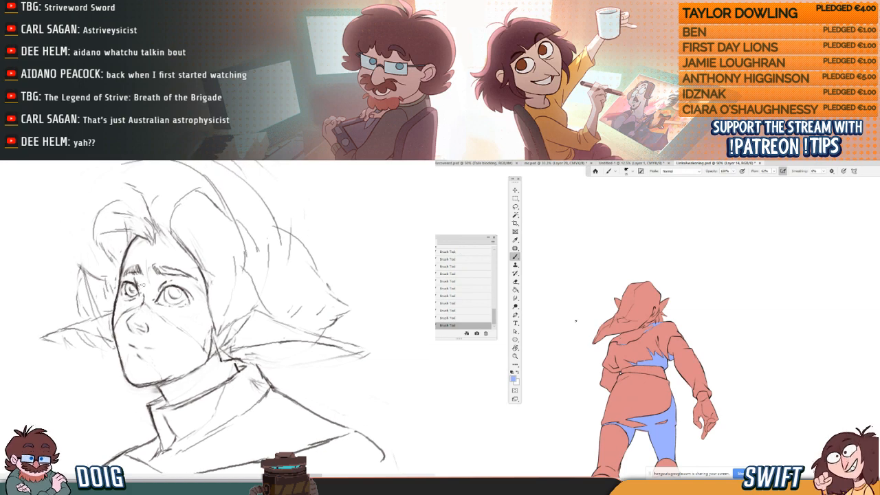
# - Try to fill the figure's cap and hair area with periwinkle blue
pyautogui.click(515, 290)
pyautogui.click(664, 315)
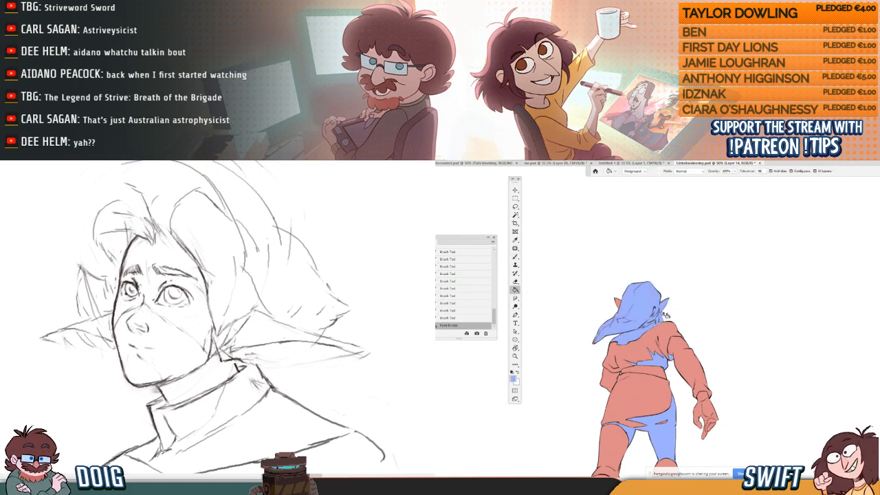
pyautogui.moveTo(124, 306); pyautogui.dragTo(32, 286)
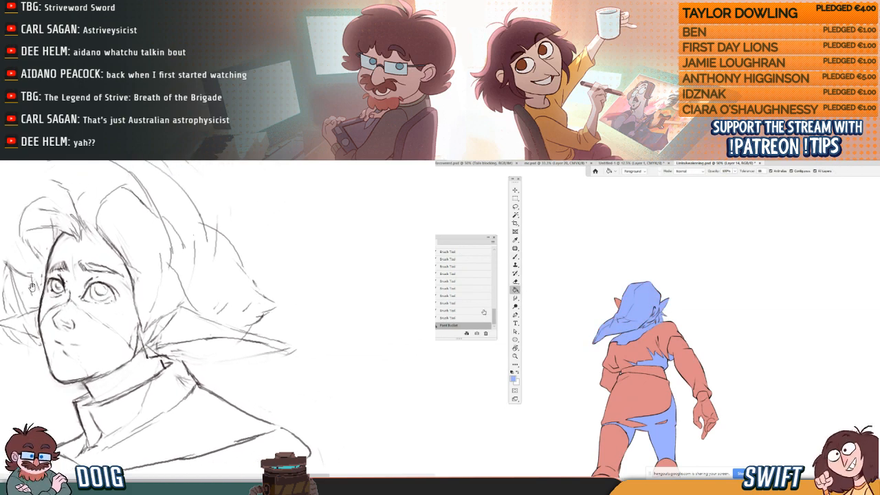
pyautogui.click(483, 318)
# - Smudge the periwinkle edge at the tunic's neckline and enlarge the portrait's eyes for detailing
pyautogui.click(515, 256)
pyautogui.hotkey('ctrl', '+')
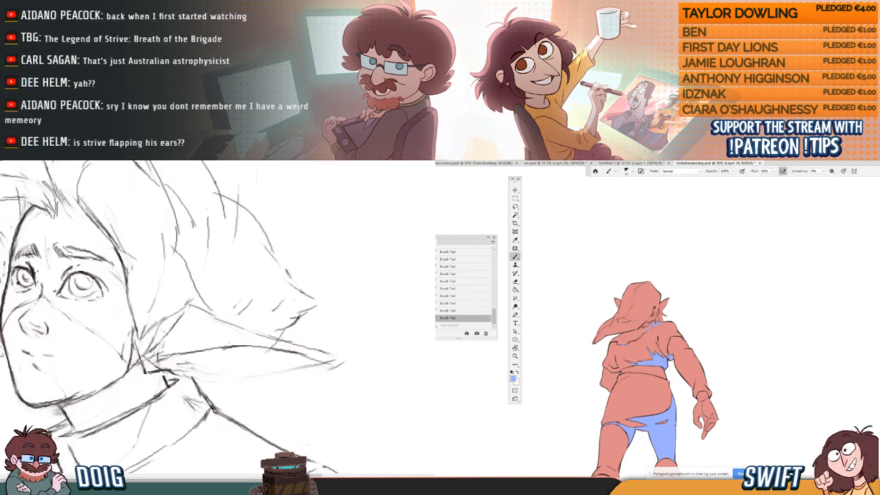
pyautogui.hotkey('ctrl', '+')
pyautogui.click(515, 298)
pyautogui.moveTo(42, 296); pyautogui.dragTo(131, 312)
pyautogui.moveTo(655, 323); pyautogui.dragTo(649, 327)
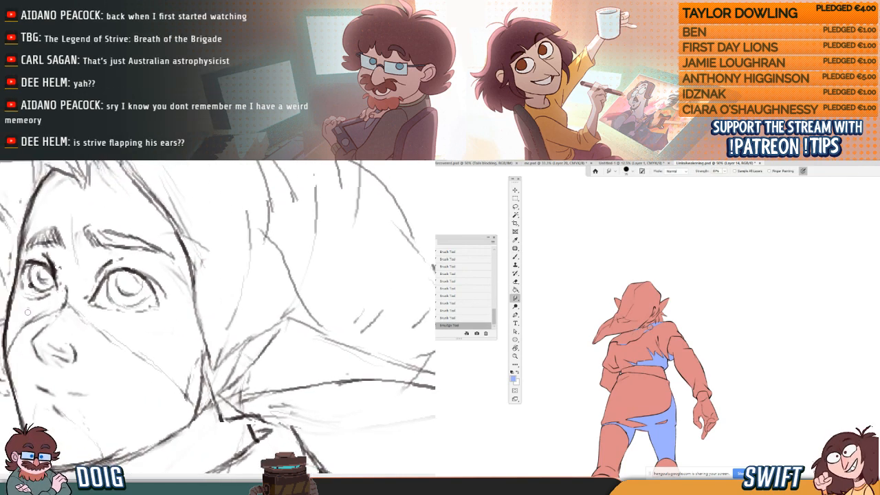
# - Try to fill the tunic's upper back with periwinkle blue beneath the smudged neckline
pyautogui.click(515, 290)
pyautogui.moveTo(133, 276)
pyautogui.mouseDown()
pyautogui.moveTo(92, 243)
pyautogui.moveTo(67, 253)
pyautogui.mouseUp()
pyautogui.click(640, 339)
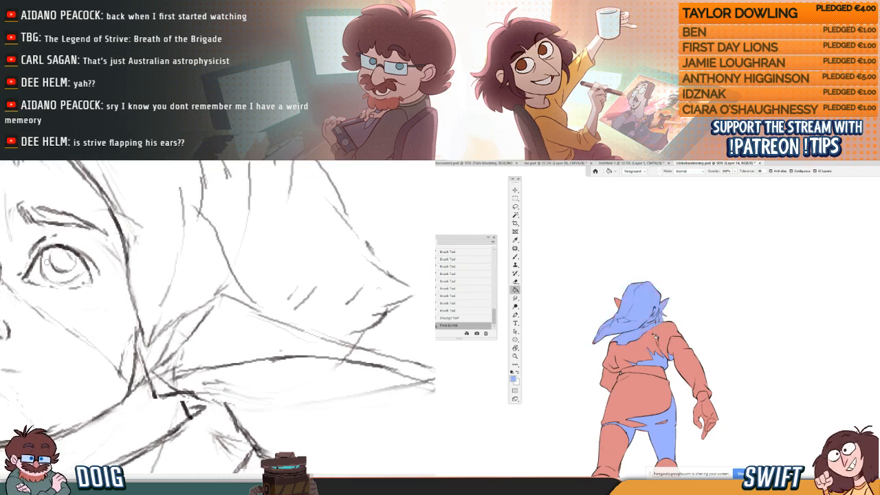
pyautogui.click(481, 317)
pyautogui.click(516, 256)
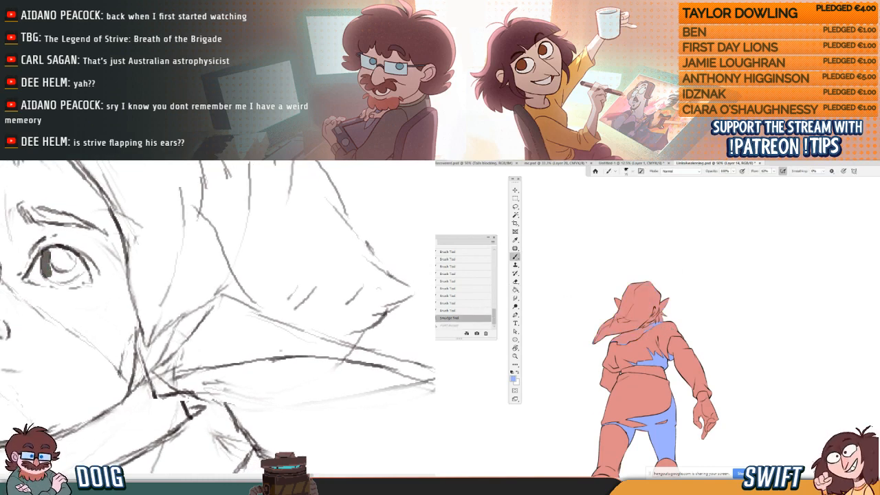
# - Darken the portrait's pupils and fill the figure's collar area with periwinkle blue
pyautogui.moveTo(54, 272); pyautogui.dragTo(75, 279)
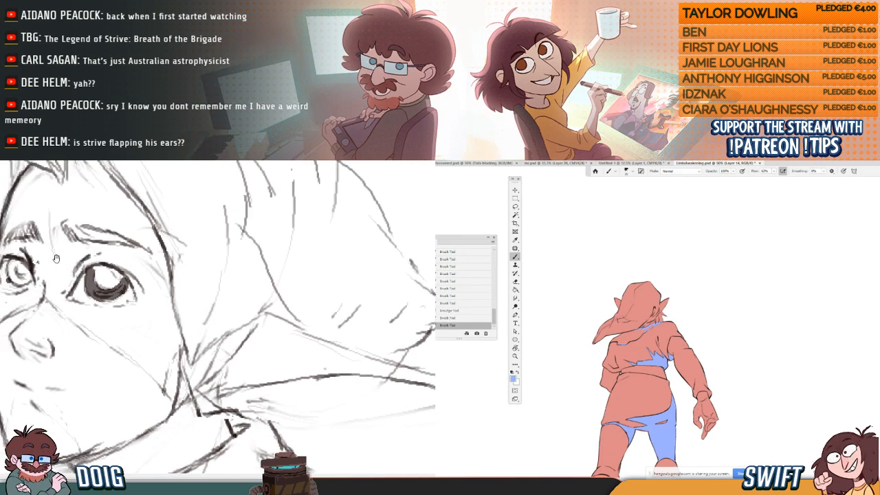
pyautogui.press('g')
pyautogui.click(636, 333)
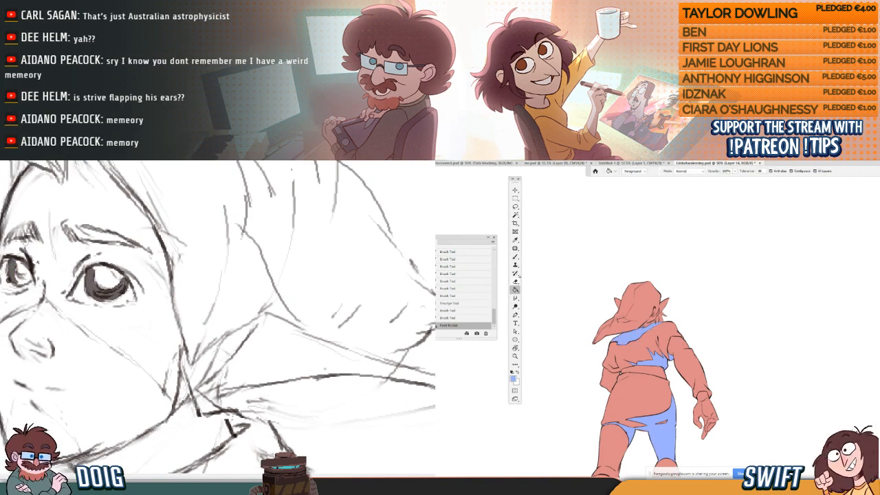
pyautogui.press('b')
pyautogui.moveTo(8, 268)
pyautogui.mouseDown()
pyautogui.moveTo(23, 282)
pyautogui.moveTo(33, 277)
pyautogui.moveTo(14, 274)
pyautogui.moveTo(31, 275)
pyautogui.mouseUp()
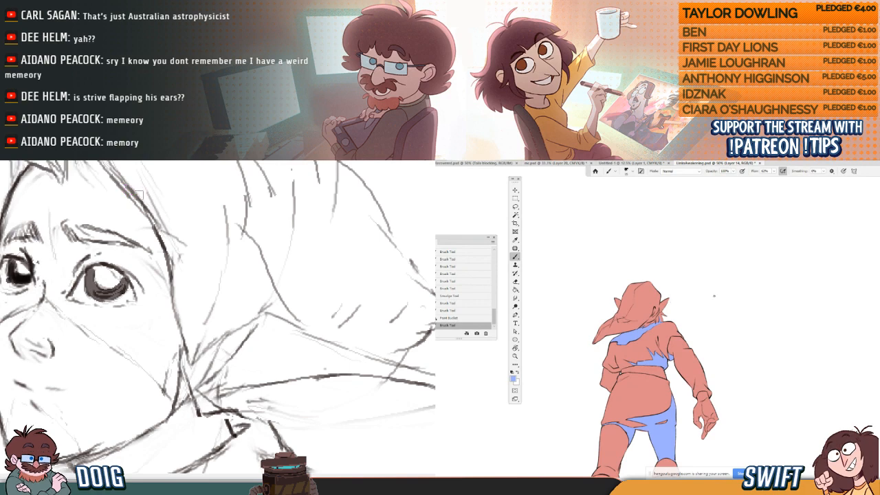
# - Fill the gap above the figure's rear boot with periwinkle and undo the recent pupil strokes on the portrait
pyautogui.moveTo(70, 397)
pyautogui.mouseDown()
pyautogui.moveTo(124, 399)
pyautogui.moveTo(100, 386)
pyautogui.moveTo(91, 355)
pyautogui.moveTo(100, 345)
pyautogui.mouseUp()
pyautogui.hotkey('ctrl', 'z')
pyautogui.press('g')
pyautogui.click(604, 410)
pyautogui.moveTo(99, 287)
pyautogui.mouseDown()
pyautogui.moveTo(126, 312)
pyautogui.moveTo(133, 241)
pyautogui.moveTo(56, 234)
pyautogui.moveTo(74, 264)
pyautogui.moveTo(88, 259)
pyautogui.mouseUp()
pyautogui.hotkey('ctrl', 'z')
pyautogui.hotkey('ctrl', 'z')
pyautogui.hotkey('ctrl', 'z')
pyautogui.hotkey('ctrl', 'z')
# - Redraw the portrait's larger eye with a solid black pupil around a white highlight
pyautogui.click(517, 348)
pyautogui.click(516, 356)
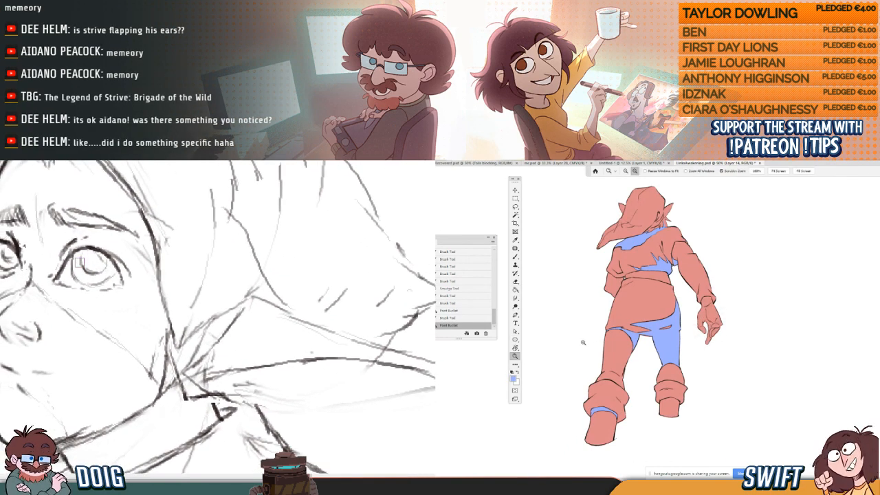
pyautogui.keyDown('alt'); pyautogui.click(584, 342); pyautogui.keyUp('alt')
pyautogui.moveTo(598, 326); pyautogui.dragTo(612, 356)
pyautogui.moveTo(80, 251); pyautogui.dragTo(86, 276)
pyautogui.click(514, 348)
pyautogui.moveTo(534, 354); pyautogui.dragTo(534, 360)
pyautogui.moveTo(86, 276); pyautogui.dragTo(104, 273)
pyautogui.moveTo(534, 360); pyautogui.dragTo(534, 363)
pyautogui.moveTo(103, 273); pyautogui.dragTo(114, 266)
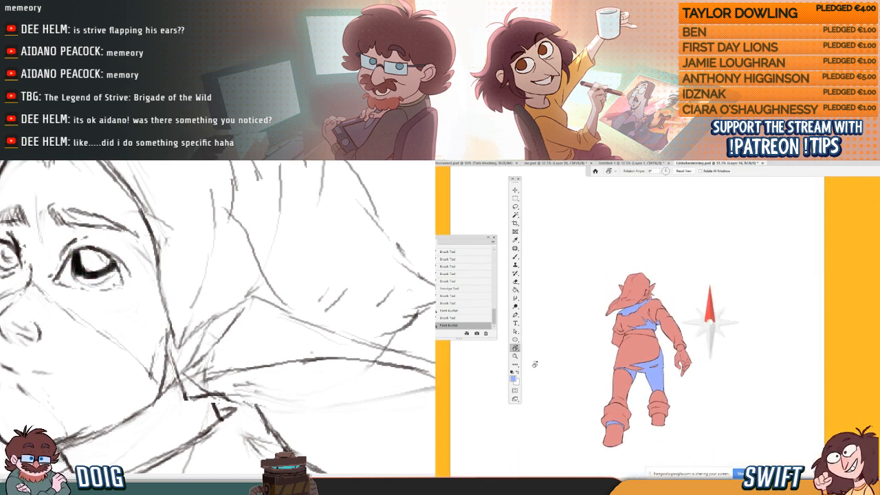
pyautogui.moveTo(534, 363); pyautogui.dragTo(535, 364)
pyautogui.moveTo(115, 266)
pyautogui.mouseDown()
pyautogui.moveTo(81, 274)
pyautogui.moveTo(103, 279)
pyautogui.moveTo(116, 244)
pyautogui.mouseUp()
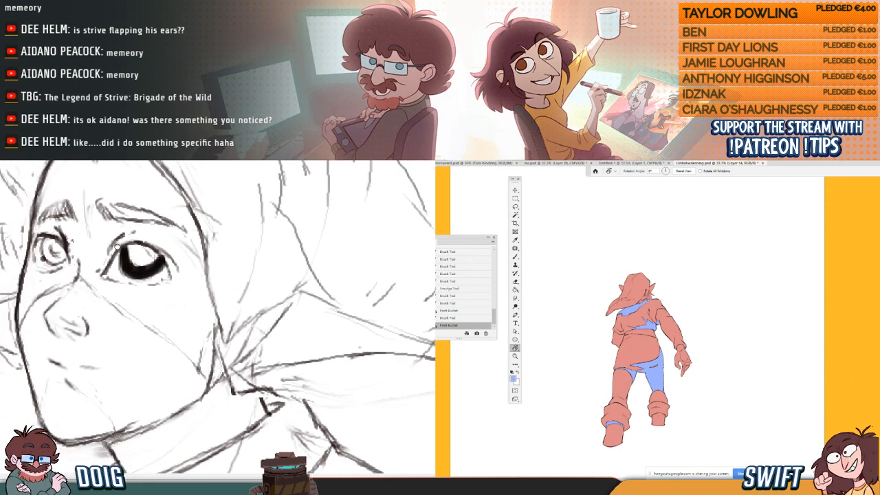
# - Desaturate the figure's salmon silhouette to grey with Hue/Saturation and darken the portrait's smaller eye
pyautogui.hotkey('ctrl', 'u')
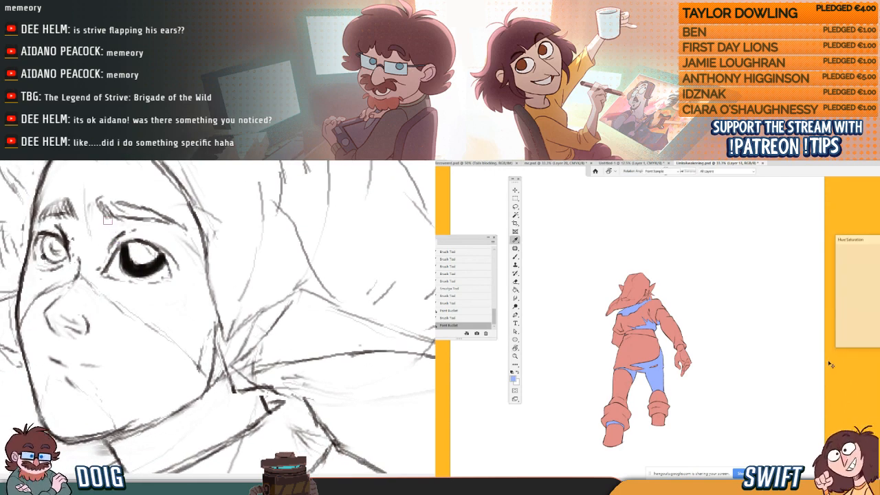
pyautogui.moveTo(82, 253)
pyautogui.mouseDown()
pyautogui.moveTo(119, 210)
pyautogui.moveTo(89, 216)
pyautogui.mouseUp()
pyautogui.moveTo(878, 301)
pyautogui.mouseDown()
pyautogui.moveTo(849, 304)
pyautogui.moveTo(875, 314)
pyautogui.mouseUp()
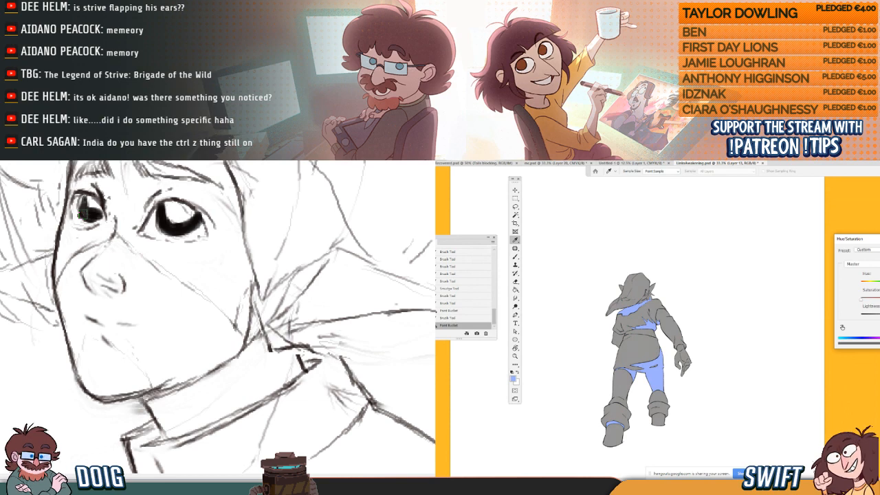
pyautogui.press('Return')
# - Lock the periwinkle clothing layer's transparency and switch from the Paint Bucket to the Gradient tool
pyautogui.press('r')
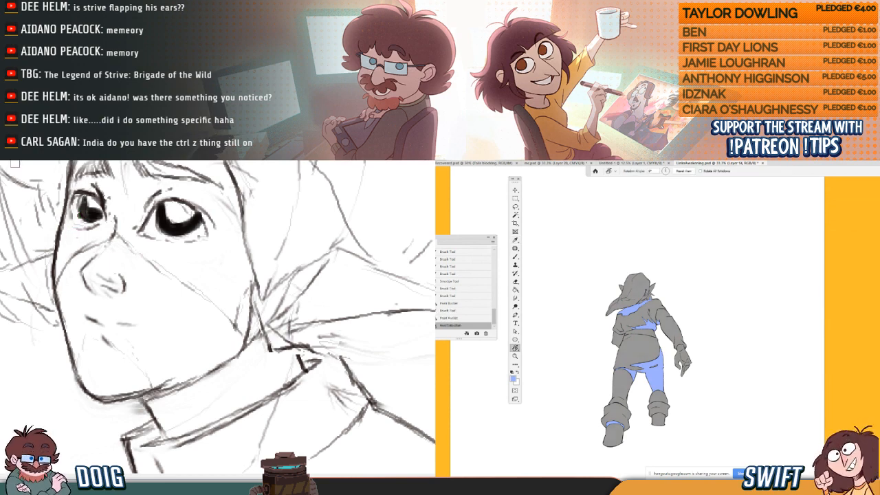
pyautogui.press('/')
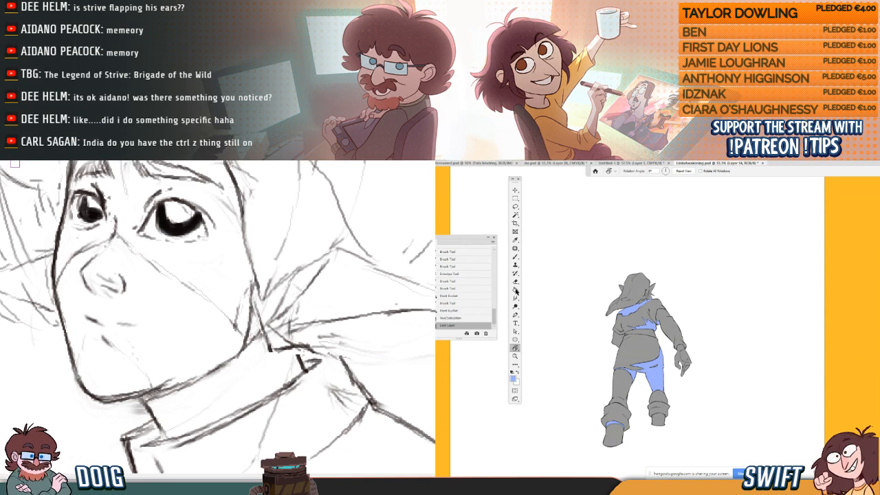
pyautogui.click(515, 290)
pyautogui.rightClick(517, 292)
pyautogui.click(527, 294)
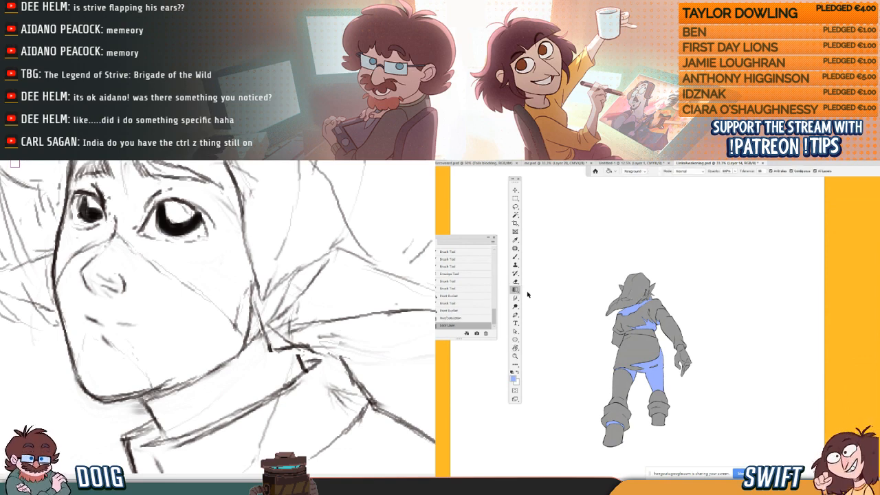
# - Choose a light lilac-pink foreground colour and apply a lilac-to-periwinkle gradient across the figure's clothing
pyautogui.press('i')
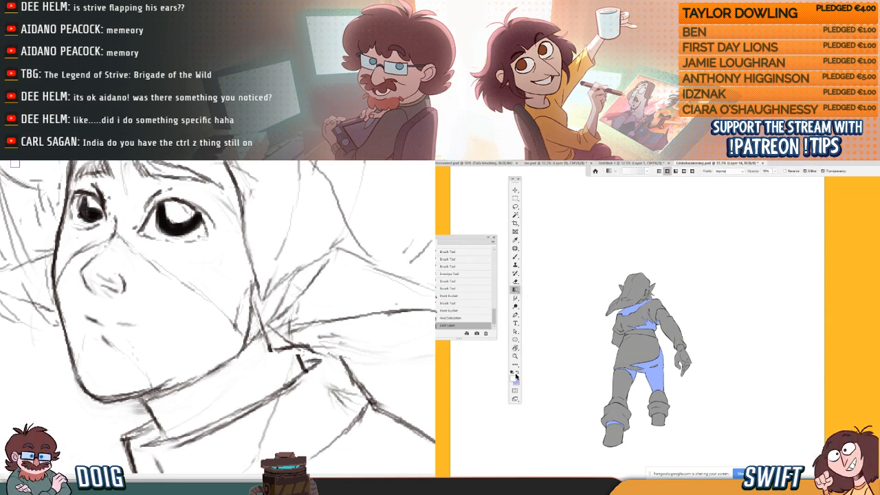
pyautogui.click(512, 373)
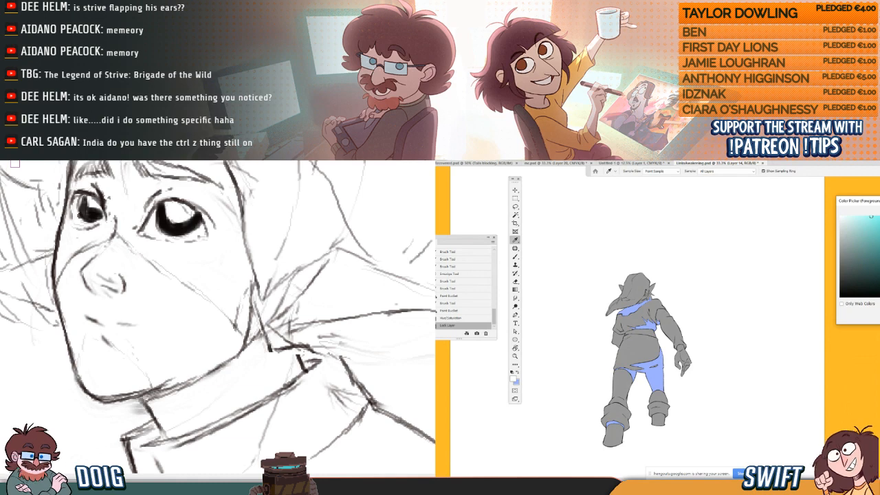
pyautogui.press('Return')
pyautogui.press('g')
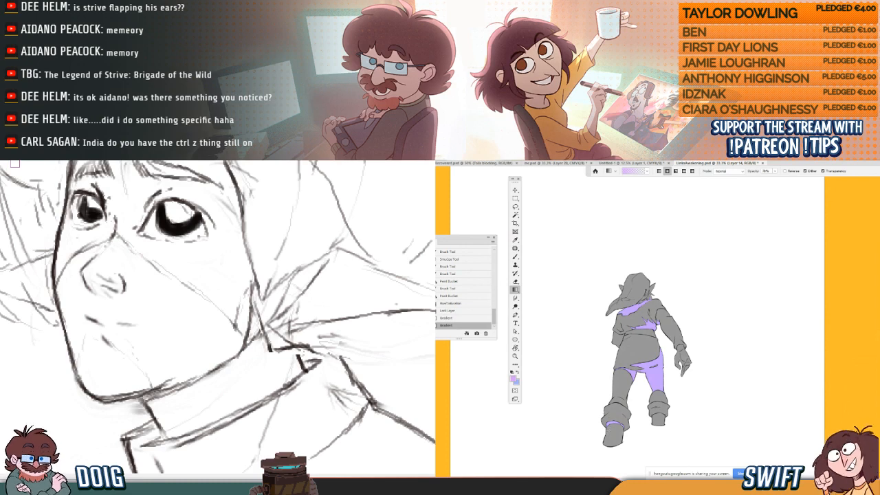
pyautogui.click(647, 171)
pyautogui.click(603, 184)
pyautogui.moveTo(722, 295); pyautogui.dragTo(630, 403)
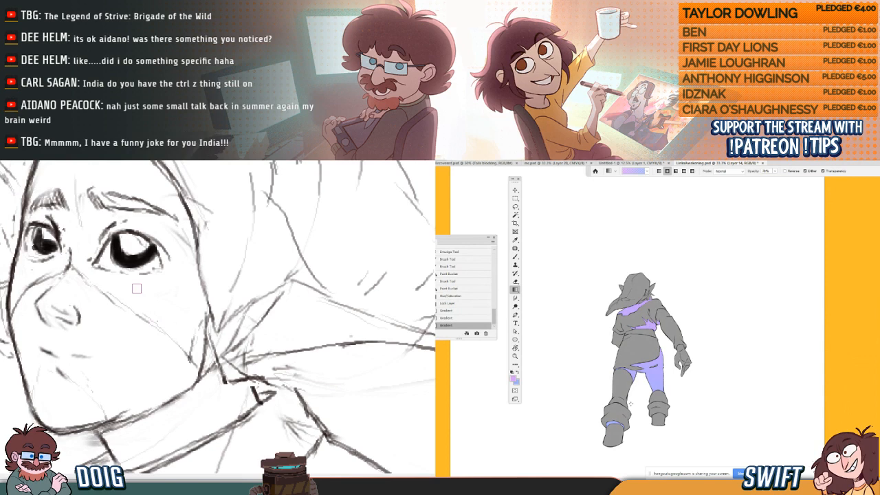
# - Lasso the whole elf portrait sketch, delete it and clear the selection
pyautogui.scroll(-5, 126, 268)
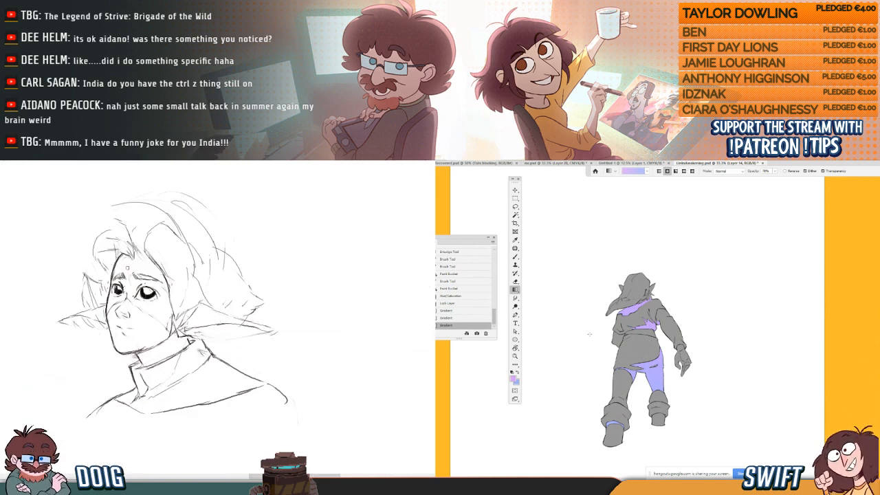
pyautogui.moveTo(217, 204); pyautogui.dragTo(174, 167)
pyautogui.moveTo(77, 166)
pyautogui.mouseDown()
pyautogui.moveTo(179, 418)
pyautogui.moveTo(243, 185)
pyautogui.moveTo(62, 200)
pyautogui.mouseUp()
pyautogui.press('Delete')
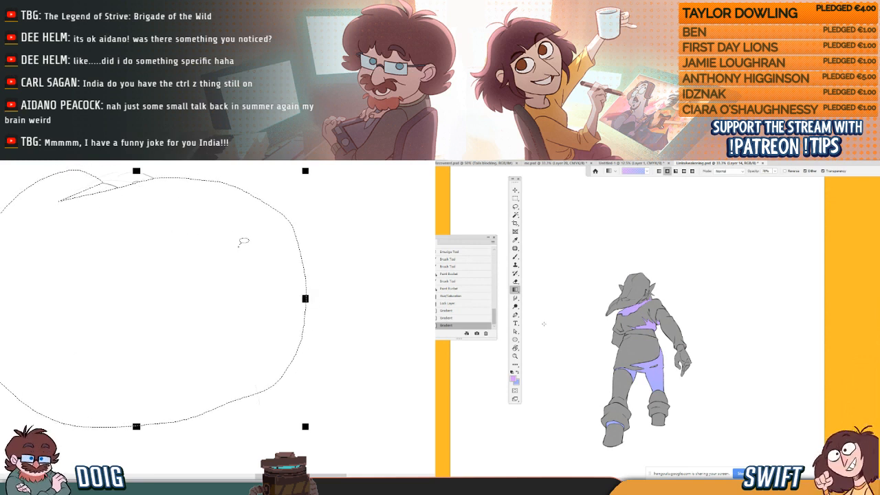
pyautogui.hotkey('ctrl', 'd')
# - Sketch a new scowling face with head outline, narrowed eyes, furrowed brow, nose and jaw
pyautogui.moveTo(85, 266); pyautogui.dragTo(89, 313)
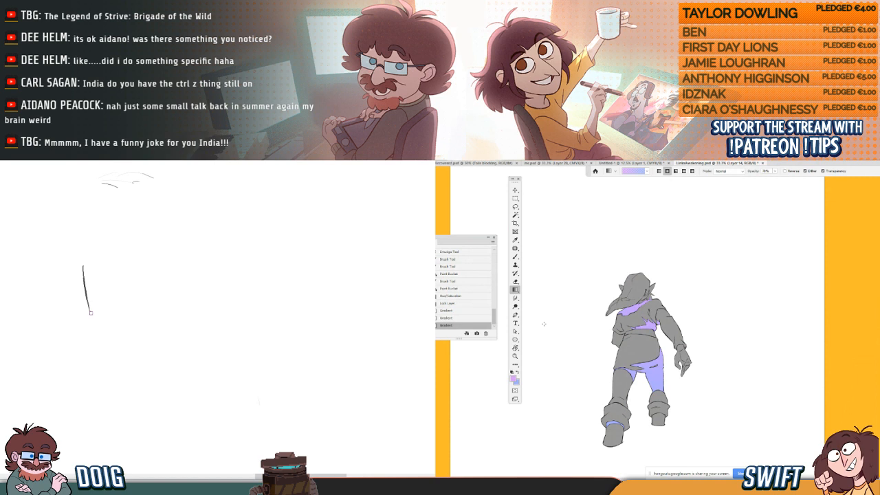
pyautogui.moveTo(103, 239)
pyautogui.mouseDown()
pyautogui.moveTo(83, 269)
pyautogui.moveTo(116, 255)
pyautogui.mouseUp()
pyautogui.moveTo(122, 245)
pyautogui.mouseDown()
pyautogui.moveTo(145, 257)
pyautogui.moveTo(158, 286)
pyautogui.moveTo(132, 283)
pyautogui.mouseUp()
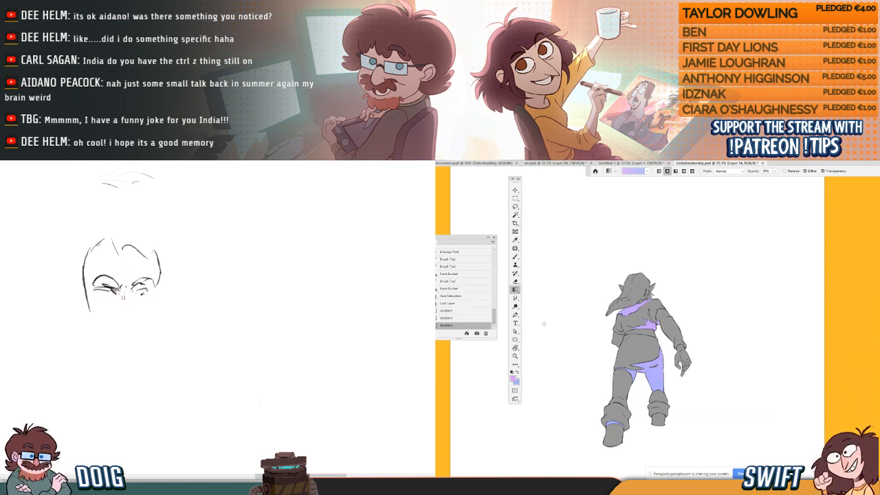
pyautogui.moveTo(127, 316); pyautogui.dragTo(135, 306)
pyautogui.press('b')
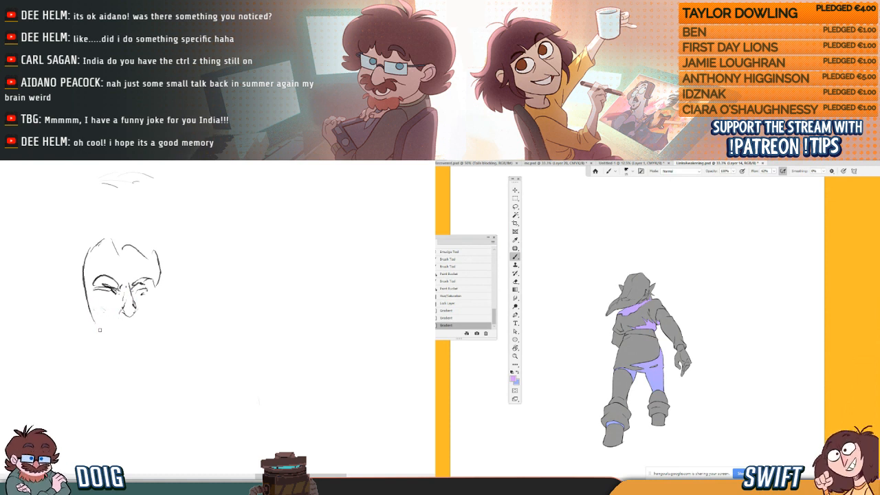
pyautogui.moveTo(93, 318); pyautogui.dragTo(106, 332)
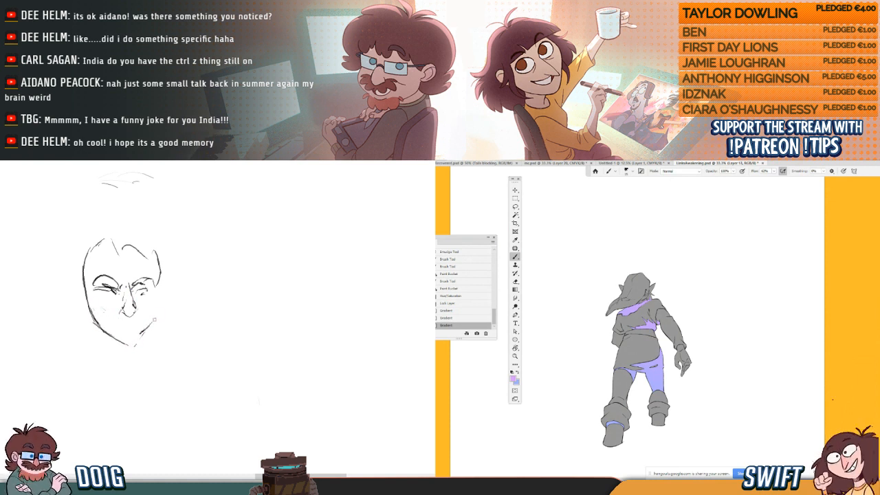
# - Add a mouth and firmer jaw to the new face, and clear a stray lasso selection on the figure
pyautogui.press('z')
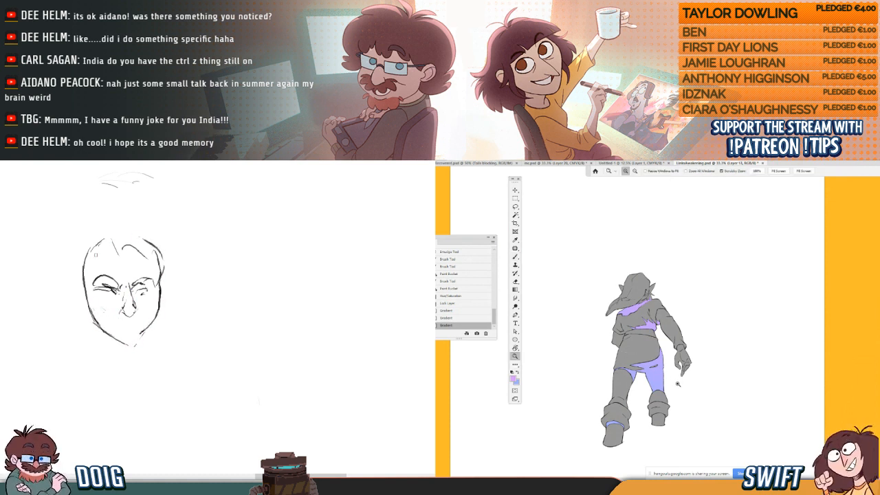
pyautogui.click(676, 378)
pyautogui.moveTo(119, 326); pyautogui.dragTo(118, 292)
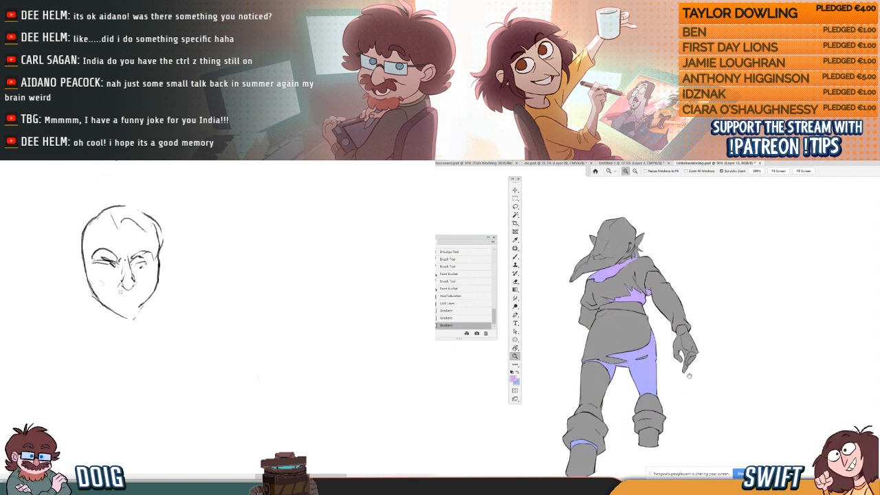
pyautogui.moveTo(688, 375); pyautogui.dragTo(723, 367)
pyautogui.press('b')
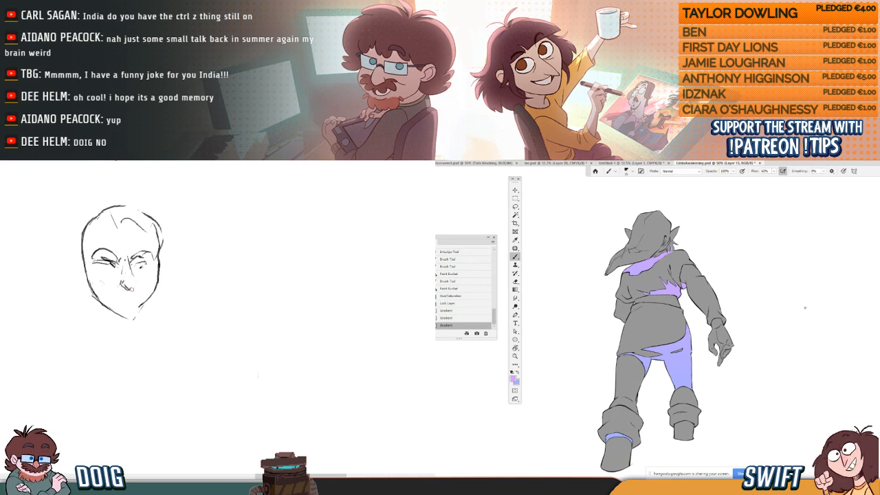
pyautogui.click(515, 206)
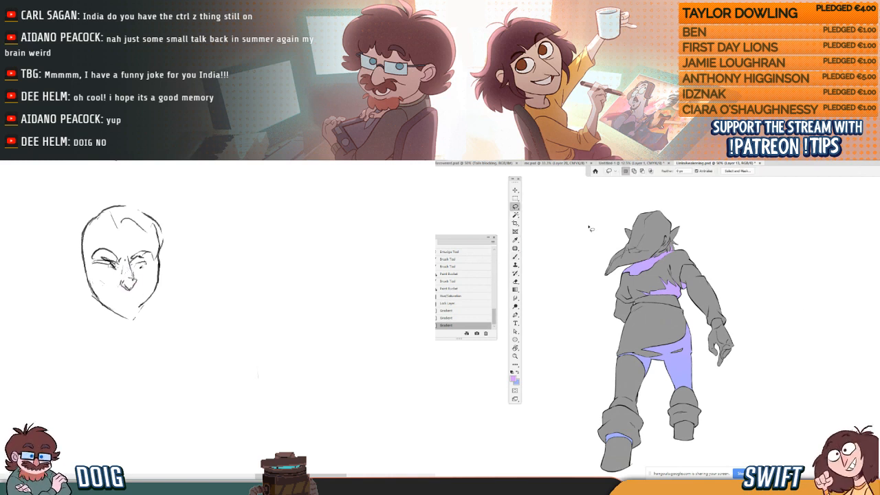
pyautogui.moveTo(97, 264); pyautogui.dragTo(134, 279)
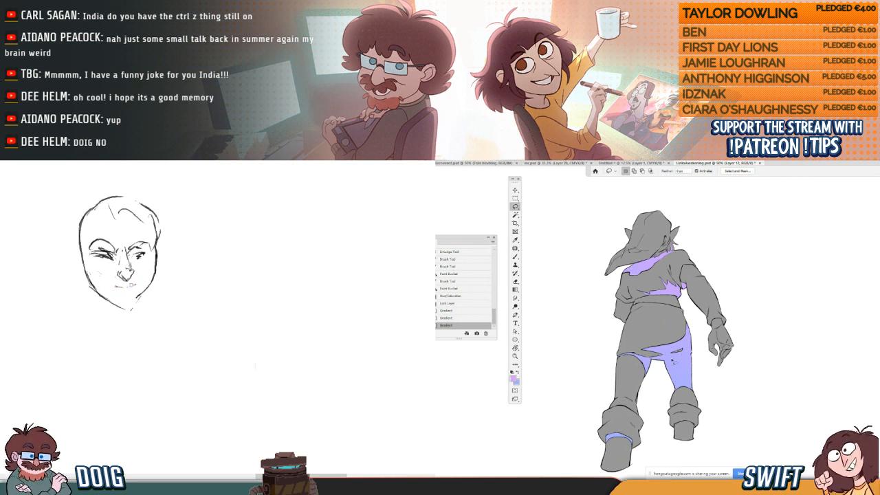
pyautogui.moveTo(140, 295); pyautogui.dragTo(127, 307)
pyautogui.moveTo(627, 356)
pyautogui.mouseDown()
pyautogui.moveTo(635, 356)
pyautogui.moveTo(627, 355)
pyautogui.mouseUp()
pyautogui.moveTo(155, 263); pyautogui.dragTo(142, 294)
pyautogui.hotkey('ctrl', 'd')
pyautogui.moveTo(86, 257)
pyautogui.mouseDown()
pyautogui.moveTo(97, 285)
pyautogui.moveTo(82, 257)
pyautogui.mouseUp()
# - Trace the lasso along the figure's tunic hem while sketching a mask line across the new face's cheeks and nose
pyautogui.moveTo(692, 354); pyautogui.dragTo(677, 357)
pyautogui.moveTo(93, 282); pyautogui.dragTo(115, 264)
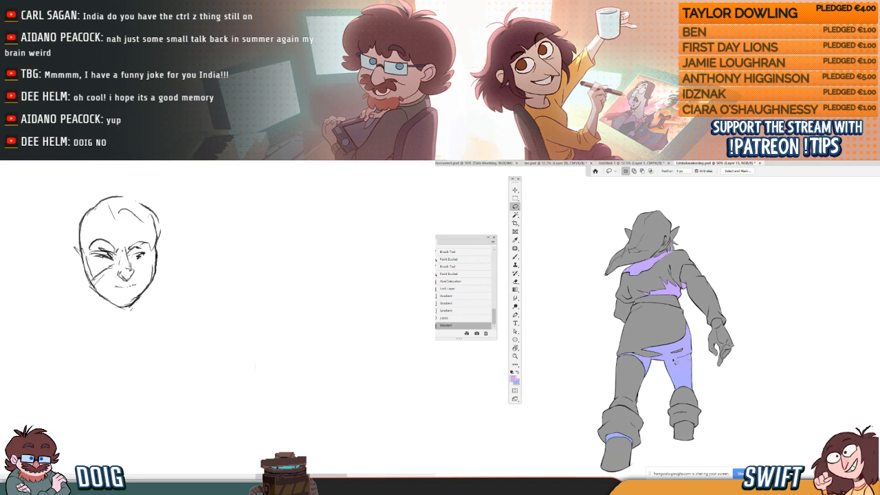
pyautogui.moveTo(677, 357); pyautogui.dragTo(657, 363)
pyautogui.moveTo(92, 275); pyautogui.dragTo(131, 260)
pyautogui.moveTo(657, 363); pyautogui.dragTo(650, 362)
pyautogui.moveTo(129, 260); pyautogui.dragTo(153, 273)
pyautogui.moveTo(650, 362); pyautogui.dragTo(644, 360)
pyautogui.moveTo(112, 265); pyautogui.dragTo(120, 303)
pyautogui.moveTo(644, 359); pyautogui.dragTo(619, 359)
pyautogui.moveTo(79, 268); pyautogui.dragTo(86, 287)
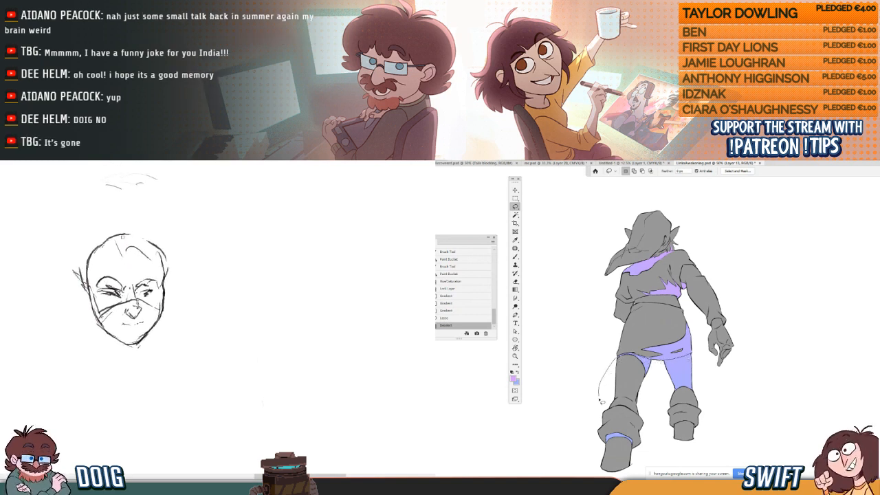
# - Close the lasso selection around the figure's legs above the boots and sketch long pointed ears on the new face
pyautogui.moveTo(122, 297)
pyautogui.mouseDown()
pyautogui.moveTo(120, 286)
pyautogui.moveTo(85, 299)
pyautogui.moveTo(27, 263)
pyautogui.mouseUp()
pyautogui.moveTo(614, 409); pyautogui.dragTo(661, 434)
pyautogui.moveTo(50, 276); pyautogui.dragTo(93, 281)
pyautogui.moveTo(660, 434); pyautogui.dragTo(662, 412)
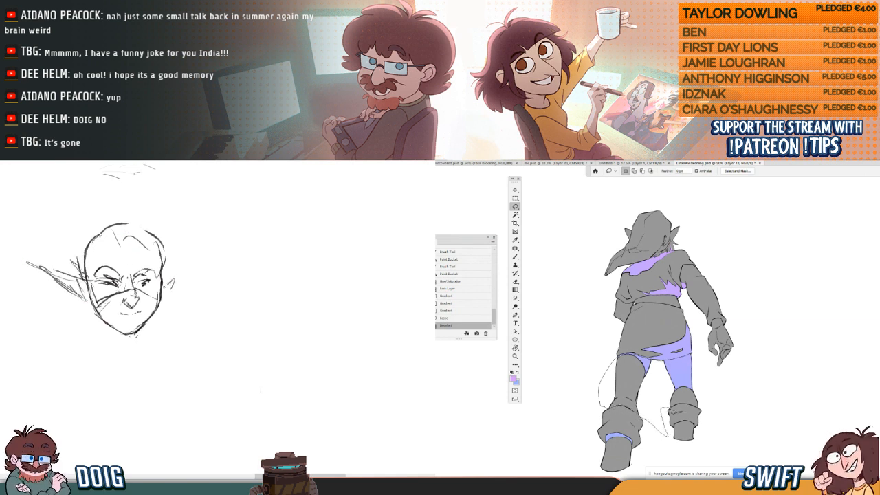
pyautogui.moveTo(162, 276)
pyautogui.mouseDown()
pyautogui.moveTo(185, 263)
pyautogui.moveTo(166, 285)
pyautogui.mouseUp()
pyautogui.moveTo(177, 272)
pyautogui.mouseDown()
pyautogui.moveTo(160, 290)
pyautogui.moveTo(172, 272)
pyautogui.mouseUp()
pyautogui.moveTo(662, 412); pyautogui.dragTo(703, 407)
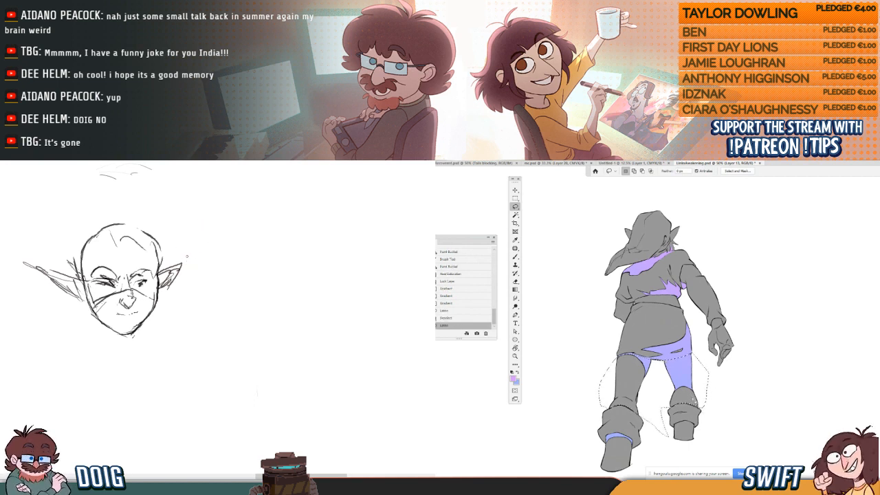
# - Lengthen the new face's far ear, rough in the hairline and erase the mask line across the cheeks
pyautogui.moveTo(195, 271)
pyautogui.mouseDown()
pyautogui.moveTo(199, 265)
pyautogui.moveTo(191, 266)
pyautogui.mouseUp()
pyautogui.moveTo(191, 266); pyautogui.dragTo(184, 286)
pyautogui.moveTo(81, 281)
pyautogui.mouseDown()
pyautogui.moveTo(129, 247)
pyautogui.moveTo(158, 283)
pyautogui.mouseUp()
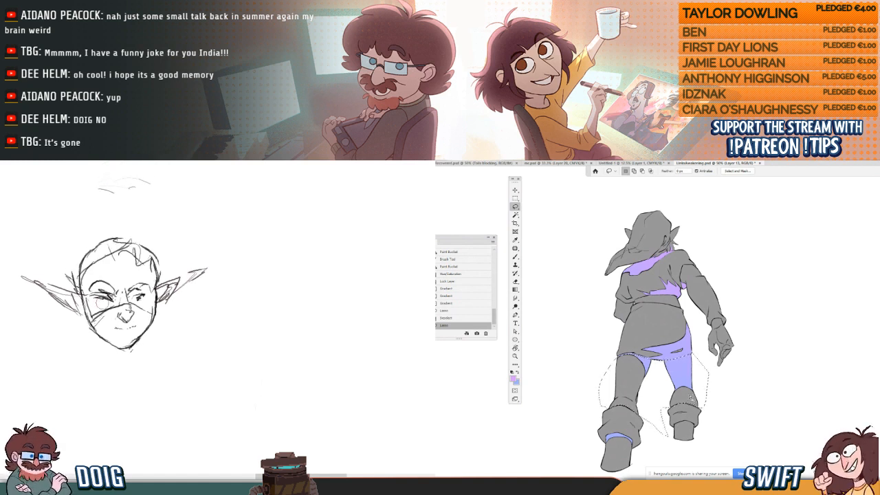
pyautogui.moveTo(102, 302)
pyautogui.mouseDown()
pyautogui.moveTo(98, 314)
pyautogui.moveTo(145, 310)
pyautogui.mouseUp()
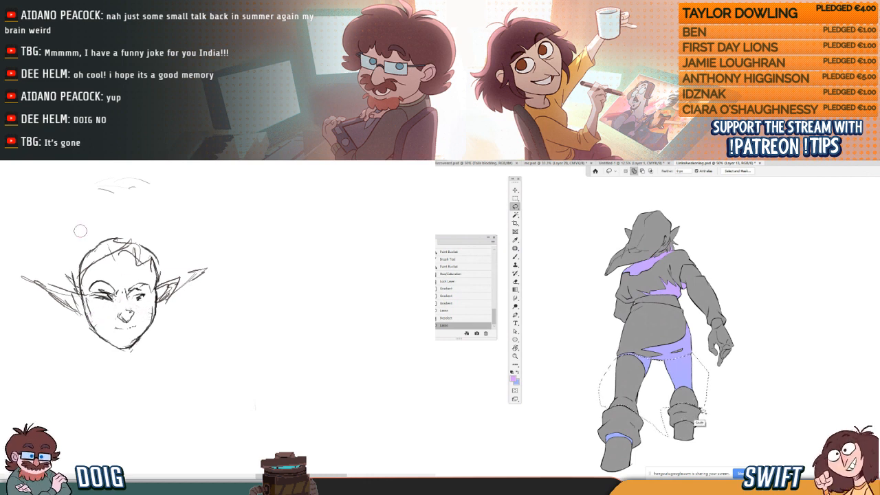
# - Add the figure's lowered hand to the lasso selection and redraw the mask line across the enlarged face
pyautogui.hotkey('ctrl', '+')
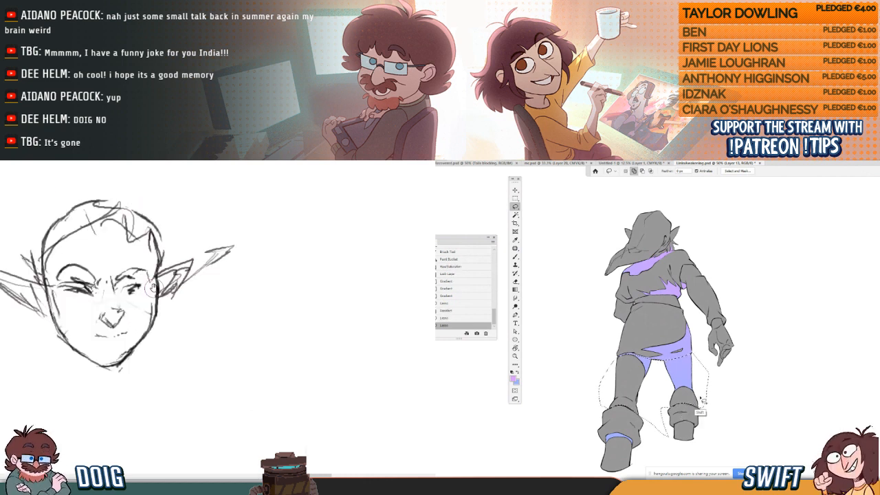
pyautogui.moveTo(123, 304)
pyautogui.mouseDown()
pyautogui.moveTo(133, 304)
pyautogui.moveTo(127, 323)
pyautogui.moveTo(121, 317)
pyautogui.moveTo(127, 326)
pyautogui.moveTo(130, 308)
pyautogui.mouseUp()
pyautogui.moveTo(698, 411); pyautogui.dragTo(710, 400)
pyautogui.moveTo(71, 328)
pyautogui.mouseDown()
pyautogui.moveTo(138, 306)
pyautogui.moveTo(159, 317)
pyautogui.moveTo(151, 318)
pyautogui.moveTo(141, 296)
pyautogui.moveTo(145, 317)
pyautogui.mouseUp()
pyautogui.moveTo(729, 335)
pyautogui.mouseDown()
pyautogui.moveTo(714, 372)
pyautogui.moveTo(701, 345)
pyautogui.mouseUp()
pyautogui.press('alt')
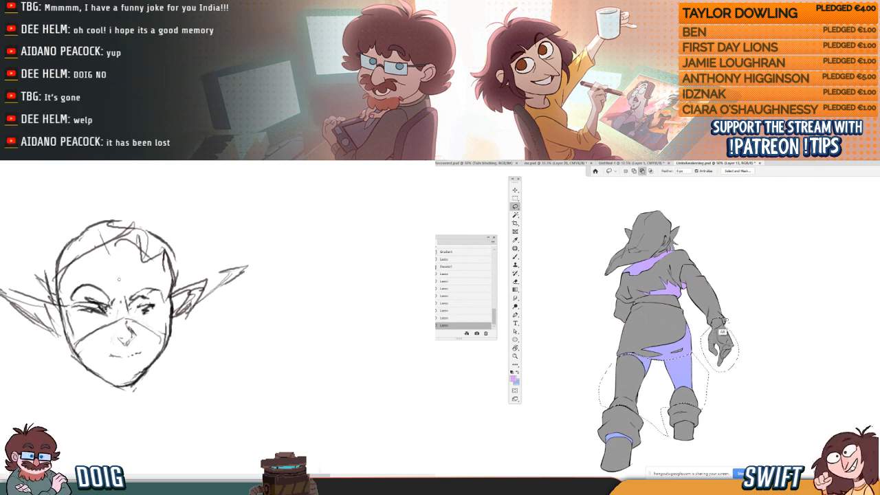
pyautogui.moveTo(137, 254); pyautogui.dragTo(132, 270)
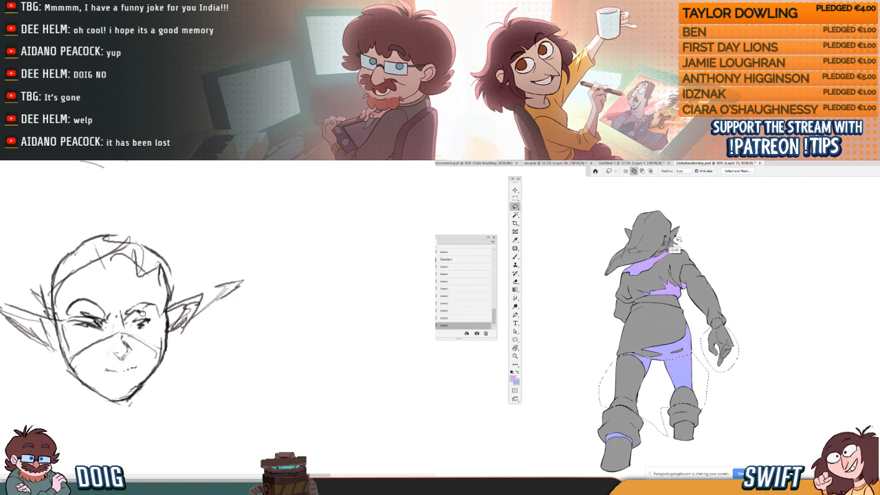
# - Add the figure's pointed ears to the lasso selection and darken the nose on the new face
pyautogui.moveTo(675, 233)
pyautogui.mouseDown()
pyautogui.moveTo(672, 245)
pyautogui.moveTo(683, 219)
pyautogui.mouseUp()
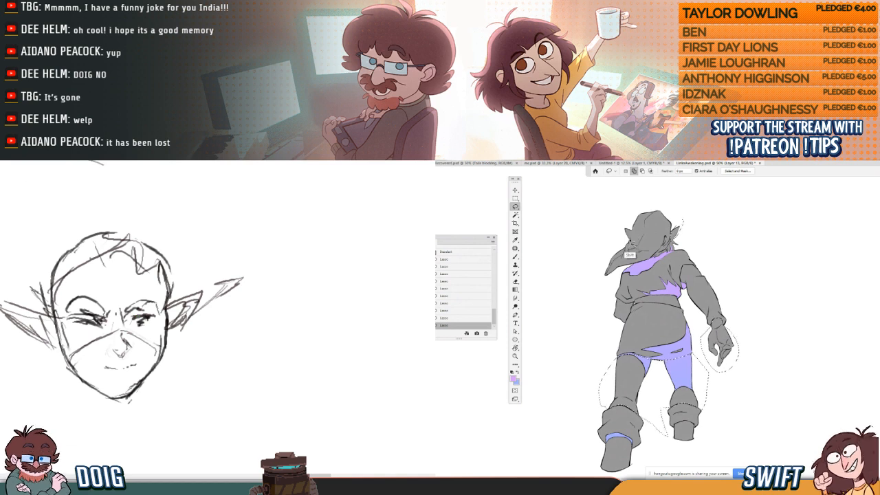
pyautogui.moveTo(148, 362)
pyautogui.mouseDown()
pyautogui.moveTo(135, 325)
pyautogui.moveTo(147, 325)
pyautogui.moveTo(140, 323)
pyautogui.mouseUp()
pyautogui.moveTo(153, 293)
pyautogui.mouseDown()
pyautogui.moveTo(145, 338)
pyautogui.moveTo(134, 343)
pyautogui.mouseUp()
pyautogui.moveTo(137, 310); pyautogui.dragTo(127, 337)
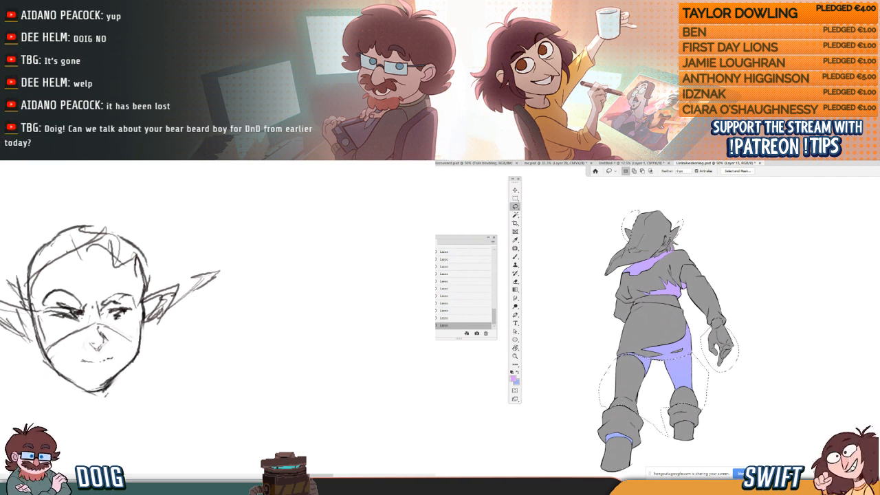
# - Recolour the selected legs, hand and ears tan brown with Hue/Saturation while thickening the new face's brows and reworking its ear lines
pyautogui.press('i')
pyautogui.hotkey('ctrl', 'u')
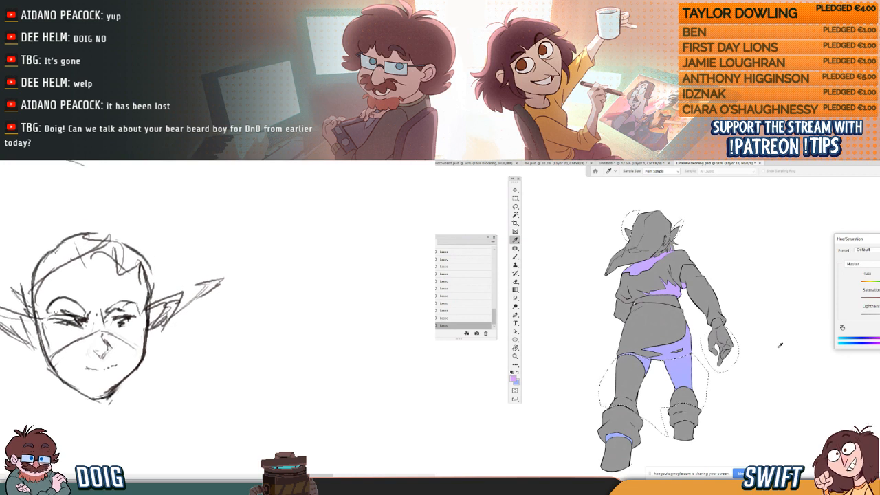
pyautogui.moveTo(110, 342)
pyautogui.mouseDown()
pyautogui.moveTo(105, 353)
pyautogui.moveTo(105, 341)
pyautogui.mouseUp()
pyautogui.moveTo(105, 340)
pyautogui.mouseDown()
pyautogui.moveTo(130, 307)
pyautogui.moveTo(140, 312)
pyautogui.mouseUp()
pyautogui.click(879, 327)
pyautogui.moveTo(879, 281); pyautogui.dragTo(873, 281)
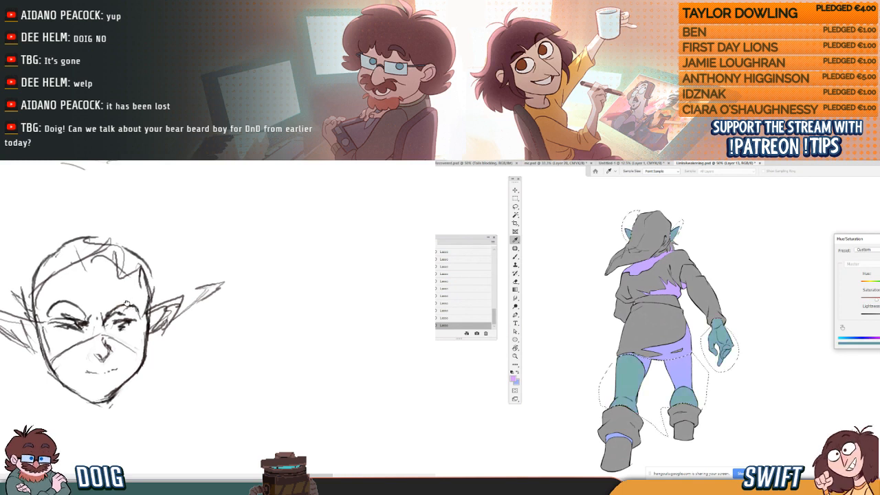
pyautogui.moveTo(81, 314)
pyautogui.mouseDown()
pyautogui.moveTo(85, 325)
pyautogui.moveTo(92, 316)
pyautogui.mouseUp()
pyautogui.moveTo(879, 287); pyautogui.dragTo(870, 289)
pyautogui.moveTo(117, 325); pyautogui.dragTo(142, 316)
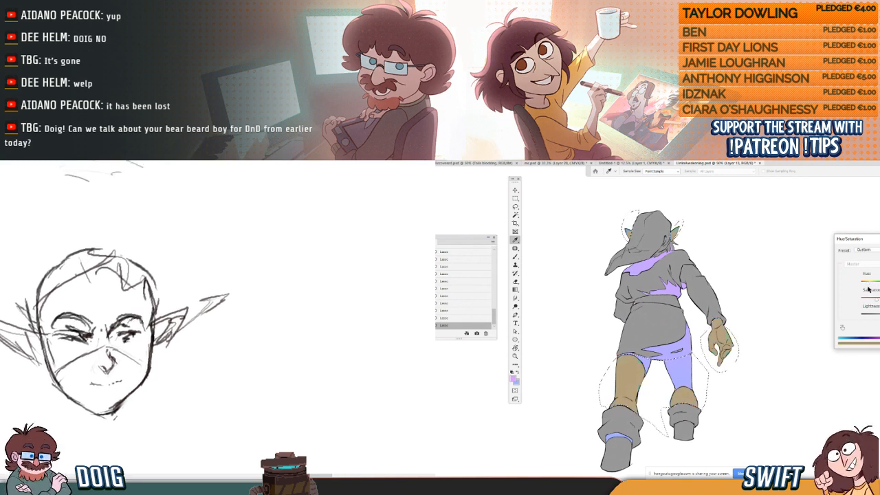
pyautogui.moveTo(870, 288); pyautogui.dragTo(864, 290)
pyautogui.moveTo(83, 302)
pyautogui.mouseDown()
pyautogui.moveTo(81, 315)
pyautogui.moveTo(62, 281)
pyautogui.moveTo(79, 304)
pyautogui.moveTo(16, 351)
pyautogui.moveTo(1, 344)
pyautogui.mouseUp()
pyautogui.moveTo(16, 312); pyautogui.dragTo(1, 326)
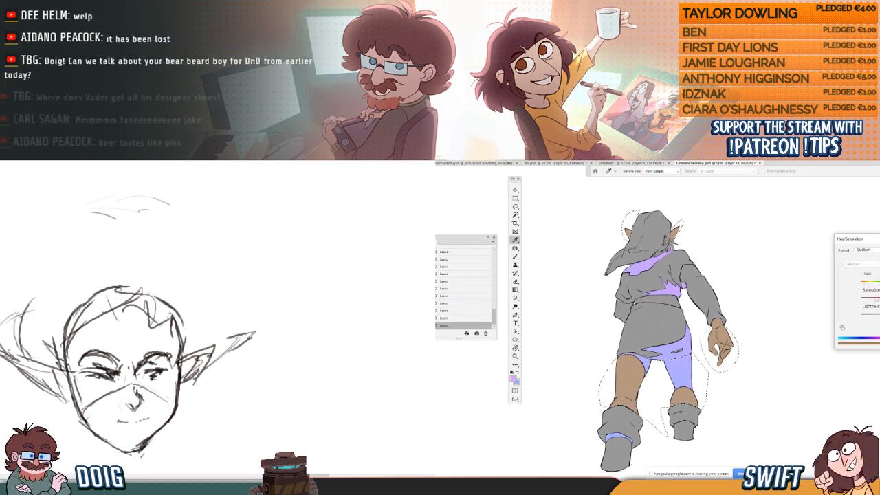
pyautogui.press('Return')
# - Deselect and lasso the hair below the figure's hat, sketching upswept curves on both sides of the new face
pyautogui.moveTo(212, 306)
pyautogui.mouseDown()
pyautogui.moveTo(217, 345)
pyautogui.moveTo(240, 321)
pyautogui.moveTo(199, 289)
pyautogui.moveTo(224, 286)
pyautogui.moveTo(204, 269)
pyautogui.mouseUp()
pyautogui.hotkey('ctrl', 'd')
pyautogui.moveTo(206, 275); pyautogui.dragTo(191, 248)
pyautogui.moveTo(139, 326)
pyautogui.mouseDown()
pyautogui.moveTo(143, 351)
pyautogui.moveTo(166, 327)
pyautogui.moveTo(157, 327)
pyautogui.mouseUp()
pyautogui.moveTo(671, 252)
pyautogui.mouseDown()
pyautogui.moveTo(686, 242)
pyautogui.moveTo(675, 238)
pyautogui.mouseUp()
pyautogui.moveTo(165, 312)
pyautogui.mouseDown()
pyautogui.moveTo(187, 314)
pyautogui.moveTo(212, 300)
pyautogui.mouseUp()
pyautogui.moveTo(157, 293)
pyautogui.mouseDown()
pyautogui.moveTo(232, 286)
pyautogui.moveTo(188, 316)
pyautogui.mouseUp()
# - Recolour the selected hair reddish brown with Hue/Saturation and erase the lower ear lines on the new face
pyautogui.hotkey('ctrl', 'u')
pyautogui.moveTo(53, 328)
pyautogui.mouseDown()
pyautogui.moveTo(117, 322)
pyautogui.moveTo(80, 334)
pyautogui.moveTo(4, 297)
pyautogui.moveTo(89, 331)
pyautogui.mouseUp()
pyautogui.moveTo(878, 282); pyautogui.dragTo(855, 291)
pyautogui.moveTo(147, 277); pyautogui.dragTo(143, 250)
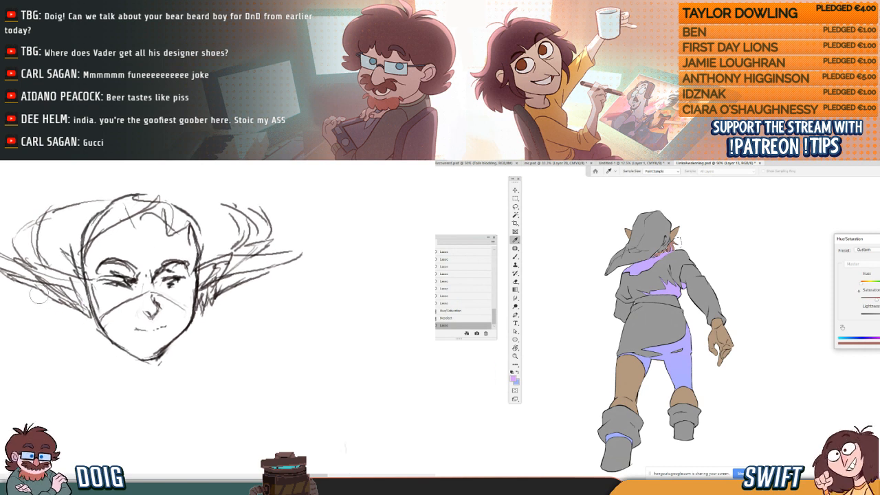
pyautogui.moveTo(219, 308)
pyautogui.mouseDown()
pyautogui.moveTo(295, 262)
pyautogui.moveTo(218, 282)
pyautogui.moveTo(288, 266)
pyautogui.mouseUp()
pyautogui.moveTo(119, 293); pyautogui.dragTo(113, 283)
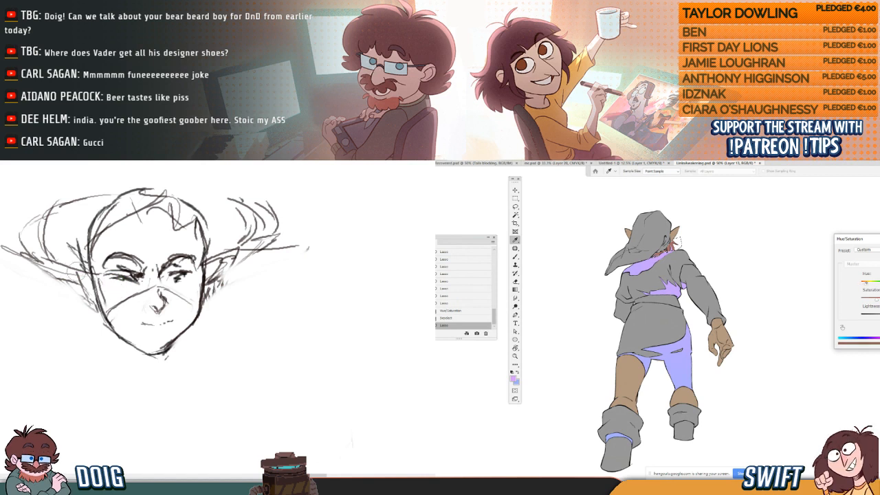
pyautogui.moveTo(61, 307)
pyautogui.mouseDown()
pyautogui.moveTo(93, 312)
pyautogui.moveTo(104, 328)
pyautogui.moveTo(113, 322)
pyautogui.mouseUp()
pyautogui.press('Return')
# - Dismiss the selection warning and sketch lower, nearly horizontal upper edges for both long ears of the new face
pyautogui.click(742, 256)
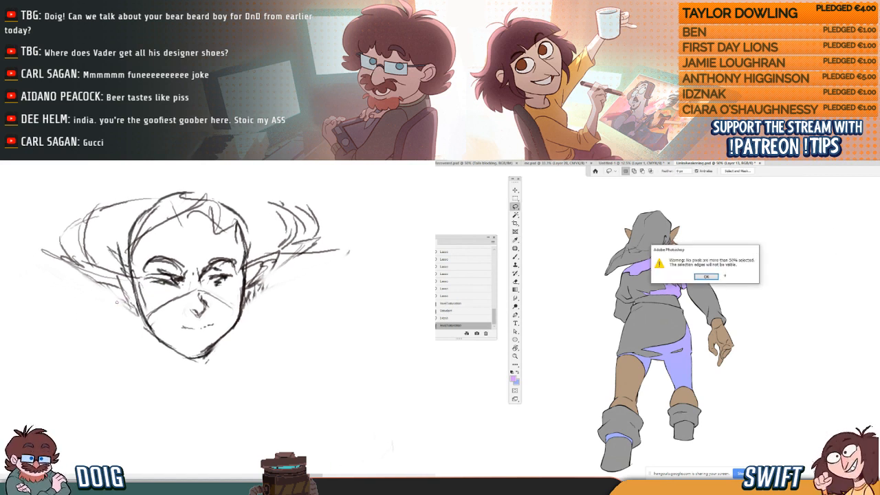
pyautogui.click(709, 276)
pyautogui.moveTo(123, 320); pyautogui.dragTo(129, 314)
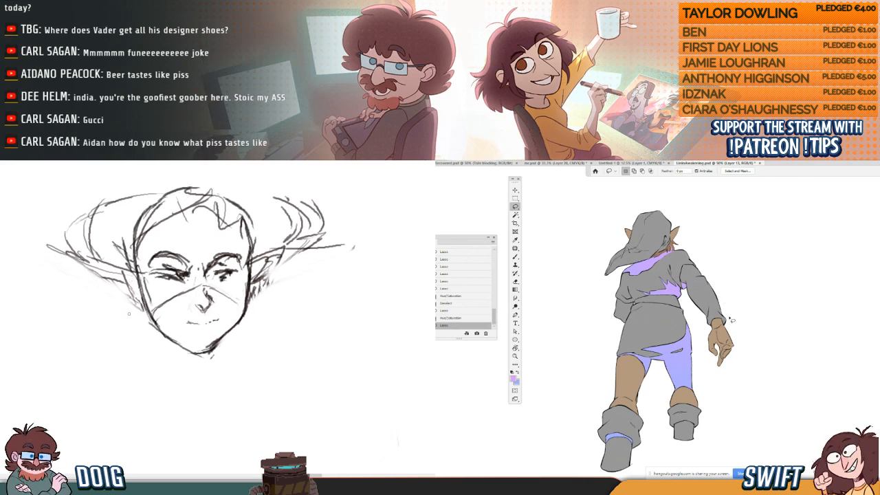
pyautogui.moveTo(141, 277)
pyautogui.mouseDown()
pyautogui.moveTo(6, 295)
pyautogui.moveTo(74, 292)
pyautogui.moveTo(148, 311)
pyautogui.mouseUp()
pyautogui.moveTo(244, 285)
pyautogui.mouseDown()
pyautogui.moveTo(137, 274)
pyautogui.moveTo(211, 275)
pyautogui.moveTo(244, 286)
pyautogui.mouseUp()
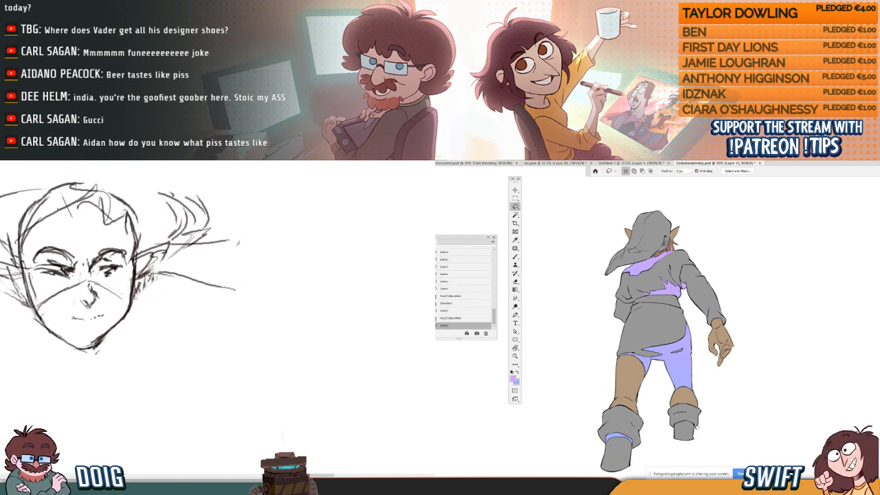
pyautogui.moveTo(135, 298)
pyautogui.mouseDown()
pyautogui.moveTo(187, 286)
pyautogui.moveTo(236, 291)
pyautogui.mouseUp()
pyautogui.moveTo(59, 291); pyautogui.dragTo(121, 293)
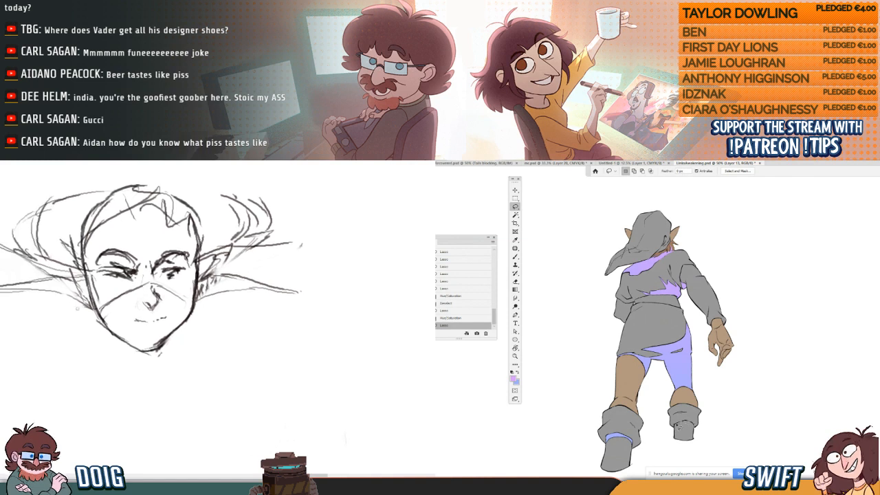
# - Lasso the cuff of the figure's right boot, trimming the selection along its edges
pyautogui.moveTo(676, 430)
pyautogui.mouseDown()
pyautogui.moveTo(665, 433)
pyautogui.moveTo(713, 396)
pyautogui.moveTo(715, 432)
pyautogui.moveTo(691, 426)
pyautogui.moveTo(699, 425)
pyautogui.mouseUp()
pyautogui.press('shift')
pyautogui.press('alt')
pyautogui.press('shift')
pyautogui.press('alt')
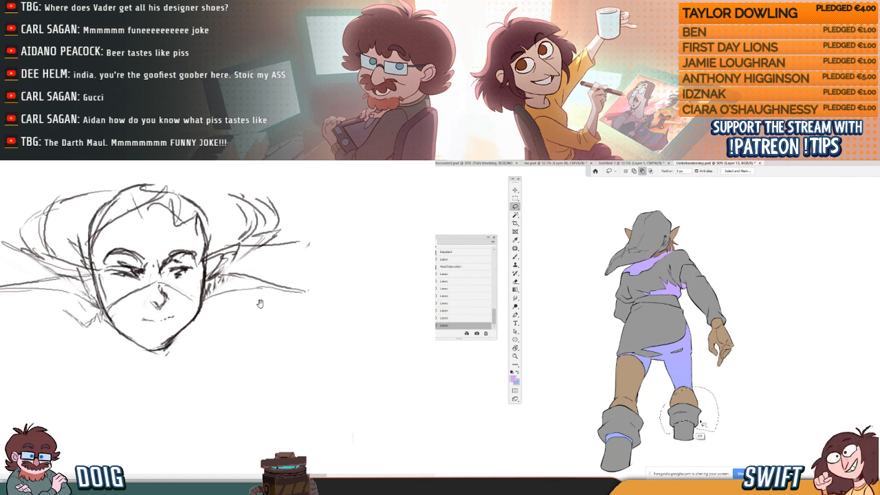
pyautogui.moveTo(260, 303); pyautogui.dragTo(217, 309)
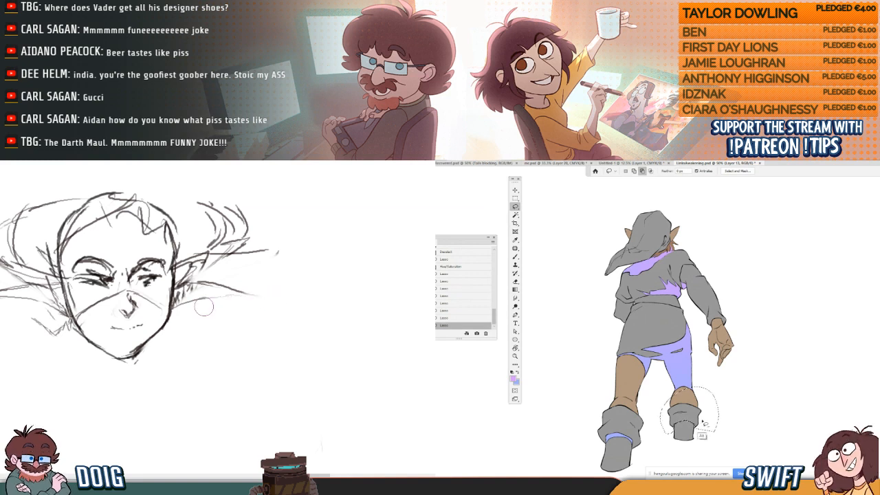
pyautogui.press('shift')
# - Add the left boot's cuff to the lasso selection while trying ear-edge strokes on the new face
pyautogui.moveTo(287, 295)
pyautogui.mouseDown()
pyautogui.moveTo(207, 283)
pyautogui.moveTo(239, 291)
pyautogui.mouseUp()
pyautogui.moveTo(633, 451)
pyautogui.mouseDown()
pyautogui.moveTo(630, 417)
pyautogui.moveTo(649, 457)
pyautogui.moveTo(633, 452)
pyautogui.mouseUp()
pyautogui.moveTo(291, 303); pyautogui.dragTo(239, 301)
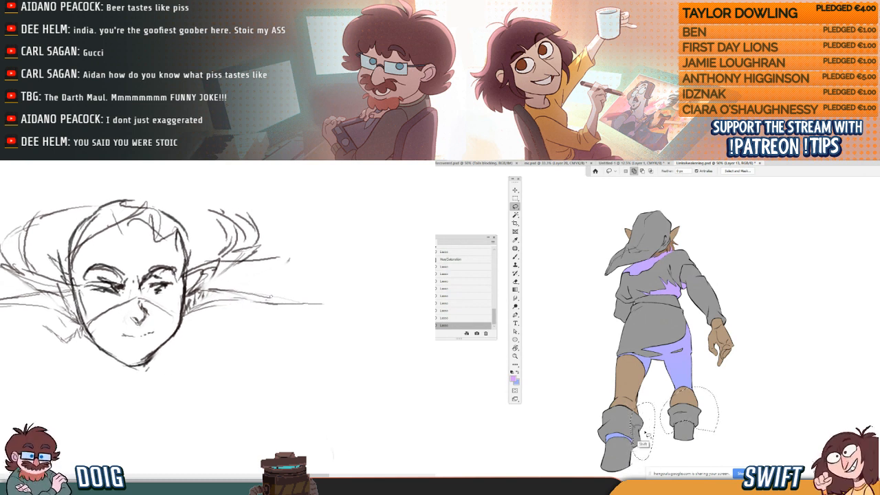
pyautogui.moveTo(646, 434); pyautogui.dragTo(633, 443)
pyautogui.hotkey('ctrl', 'z')
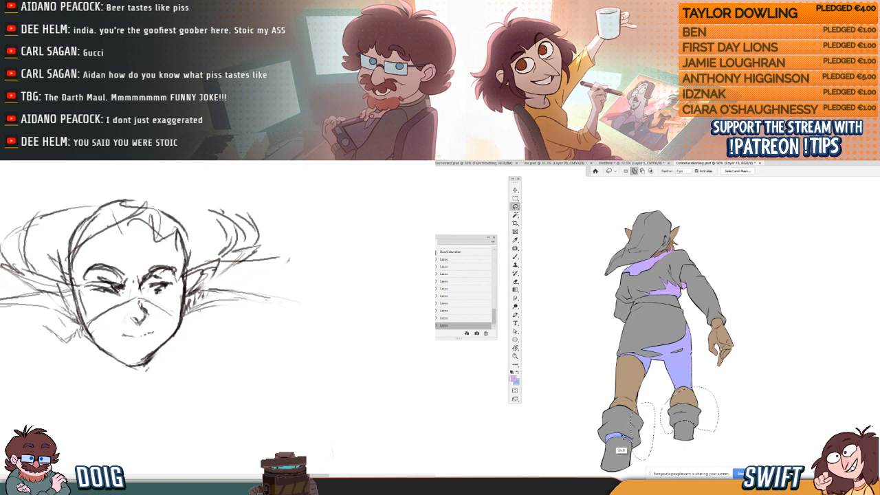
pyautogui.moveTo(608, 451)
pyautogui.mouseDown()
pyautogui.moveTo(600, 397)
pyautogui.moveTo(652, 441)
pyautogui.moveTo(612, 444)
pyautogui.mouseUp()
pyautogui.moveTo(238, 308); pyautogui.dragTo(243, 306)
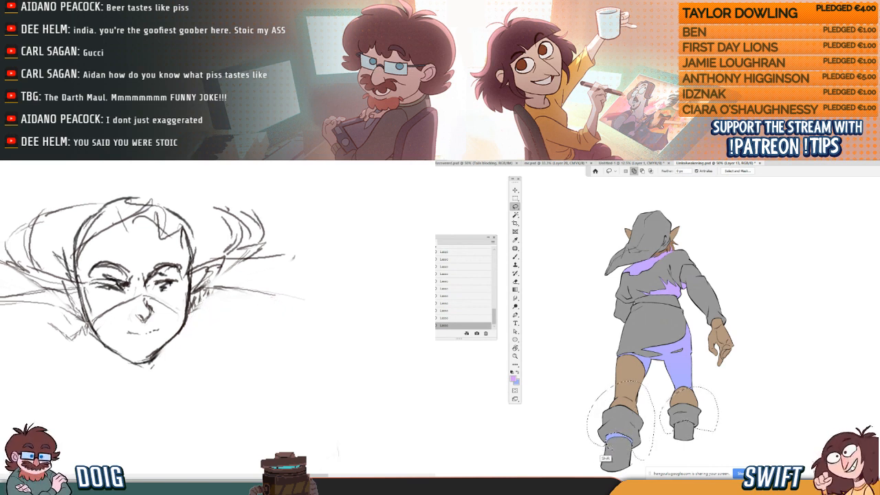
pyautogui.moveTo(650, 415); pyautogui.dragTo(658, 416)
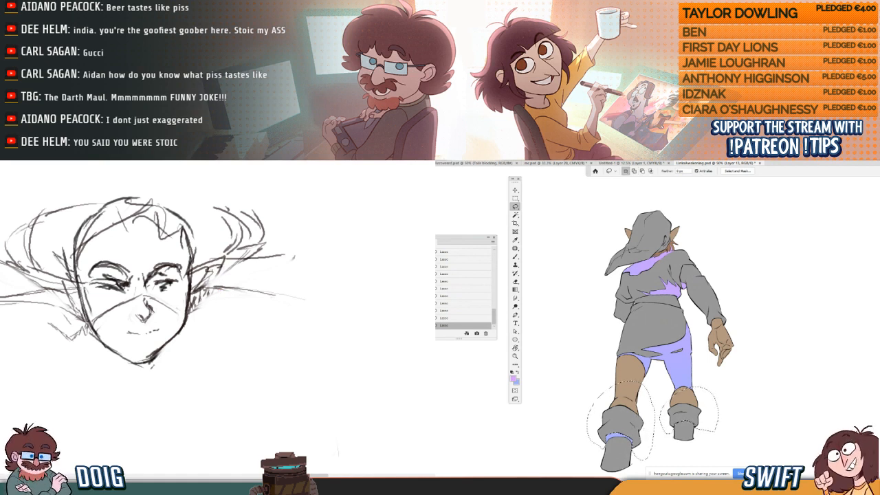
# - Try a purple Hue/Saturation shift on the boot selection, cancel it, and strengthen the new face's ear edge
pyautogui.hotkey('ctrl', 'u')
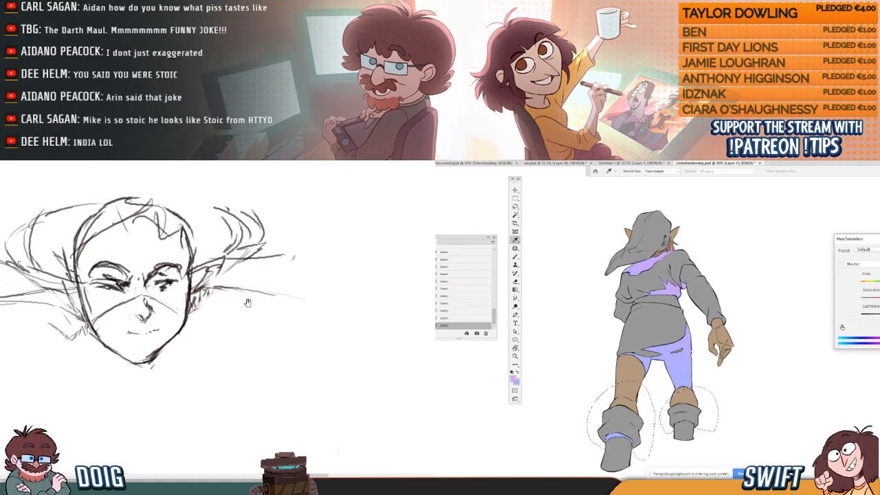
pyautogui.moveTo(188, 309); pyautogui.dragTo(282, 301)
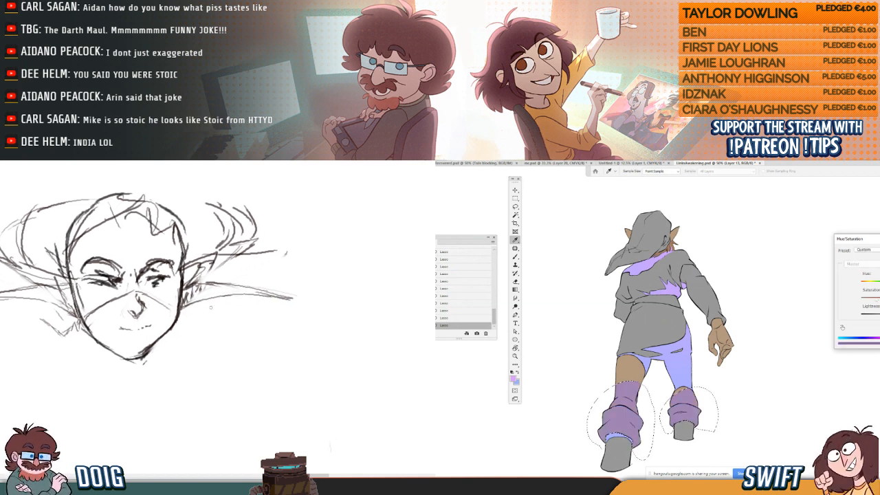
pyautogui.press('Escape')
pyautogui.press('l')
pyautogui.moveTo(177, 318); pyautogui.dragTo(210, 321)
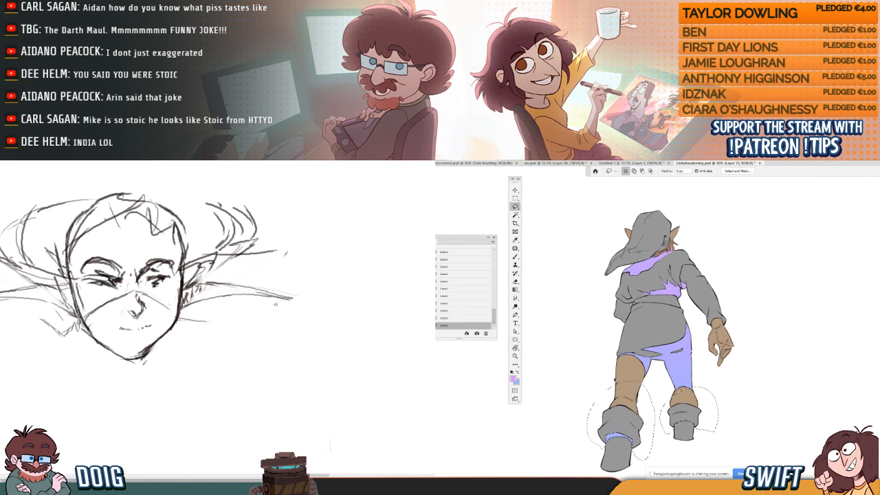
pyautogui.moveTo(288, 300)
pyautogui.mouseDown()
pyautogui.moveTo(189, 320)
pyautogui.moveTo(296, 300)
pyautogui.moveTo(275, 307)
pyautogui.moveTo(266, 295)
pyautogui.mouseUp()
pyautogui.hotkey('ctrl', 'z')
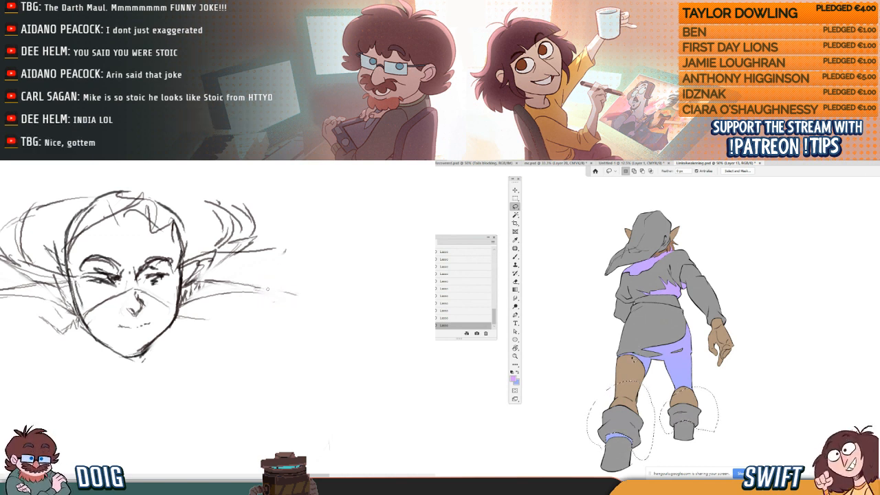
# - Remove the brown skin from the boot selection with the Magic Wand and extend the new face's horizontal ear lines
pyautogui.moveTo(244, 291); pyautogui.dragTo(299, 293)
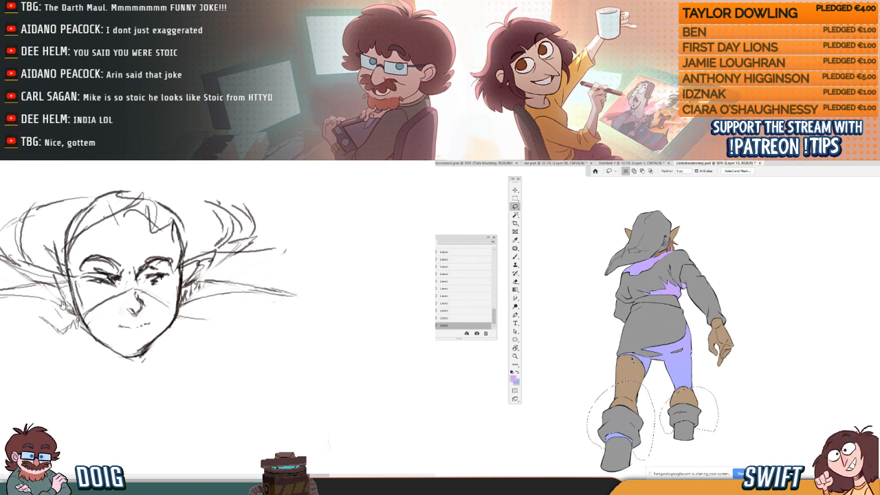
pyautogui.moveTo(63, 305); pyautogui.dragTo(152, 320)
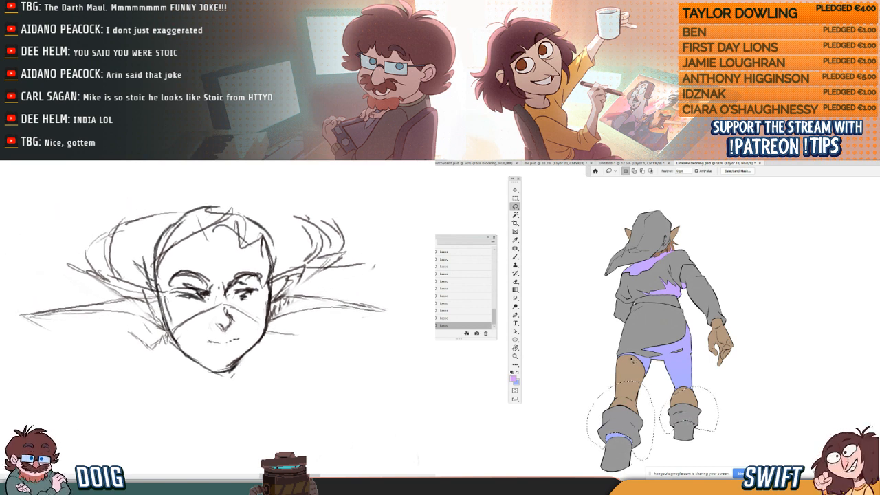
pyautogui.click(515, 213)
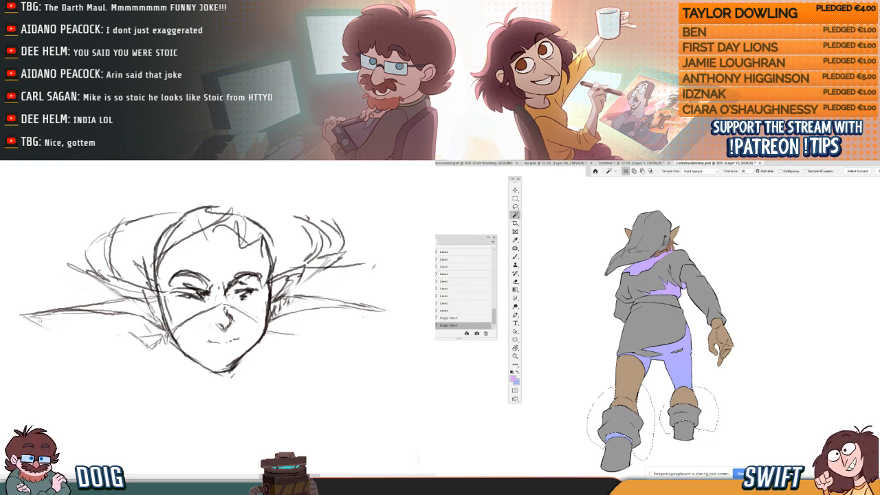
# - Shift the selected boot cuffs to reddish brown with Hue/Saturation and redraw the tip and lower edge of the new face's ear
pyautogui.hotkey('ctrl', 'u')
pyautogui.moveTo(19, 317); pyautogui.dragTo(55, 335)
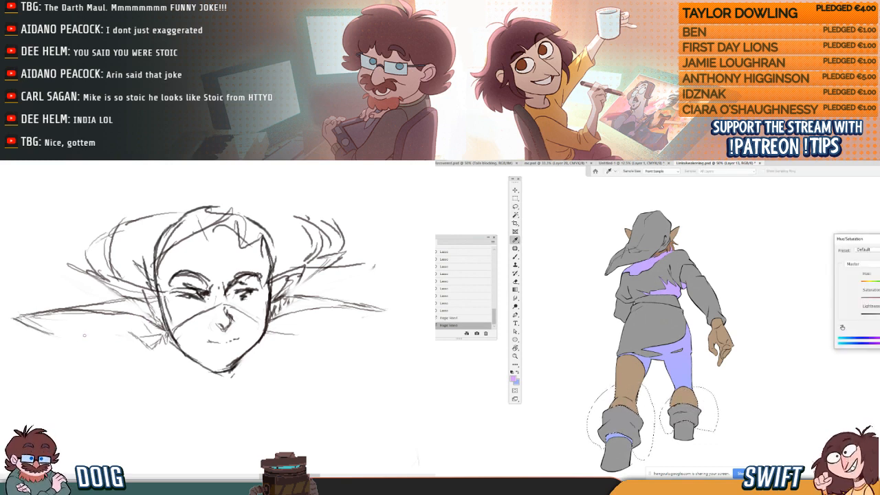
pyautogui.press('e')
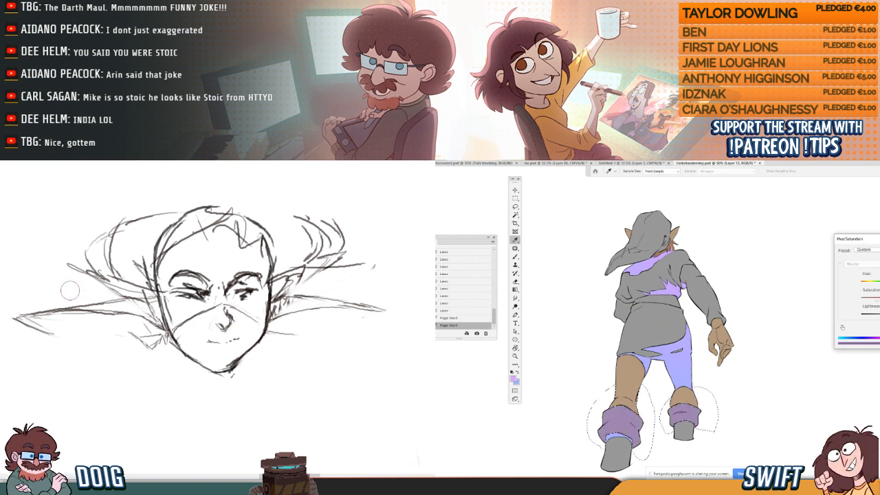
pyautogui.moveTo(44, 318); pyautogui.dragTo(23, 320)
pyautogui.moveTo(879, 289); pyautogui.dragTo(877, 289)
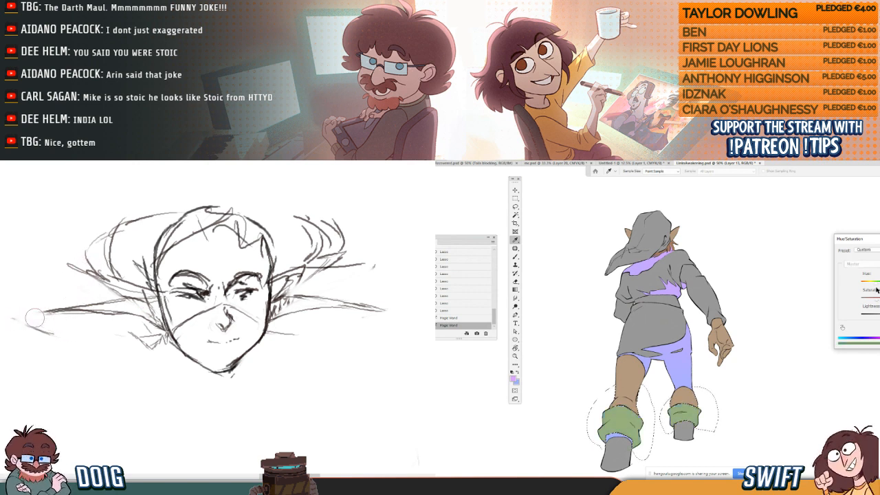
pyautogui.moveTo(24, 321); pyautogui.dragTo(32, 323)
pyautogui.moveTo(877, 288); pyautogui.dragTo(873, 289)
pyautogui.moveTo(31, 323); pyautogui.dragTo(28, 325)
pyautogui.moveTo(873, 289); pyautogui.dragTo(864, 291)
pyautogui.press('b')
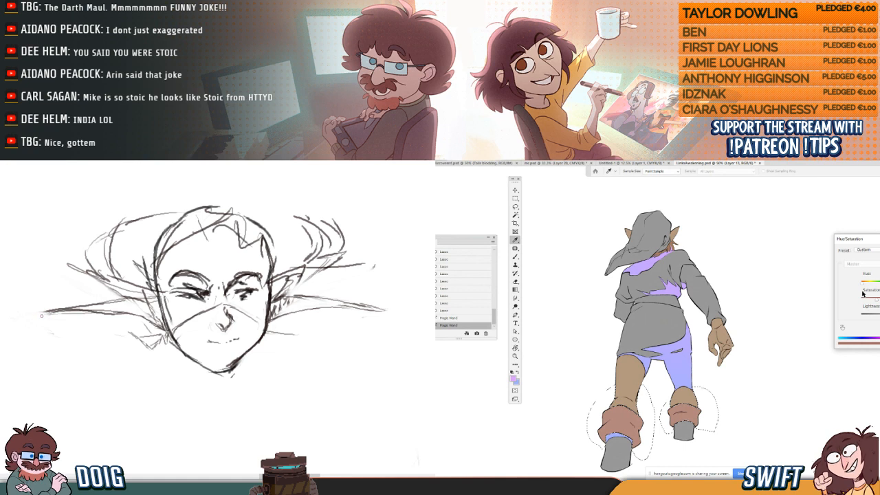
pyautogui.moveTo(28, 326); pyautogui.dragTo(171, 308)
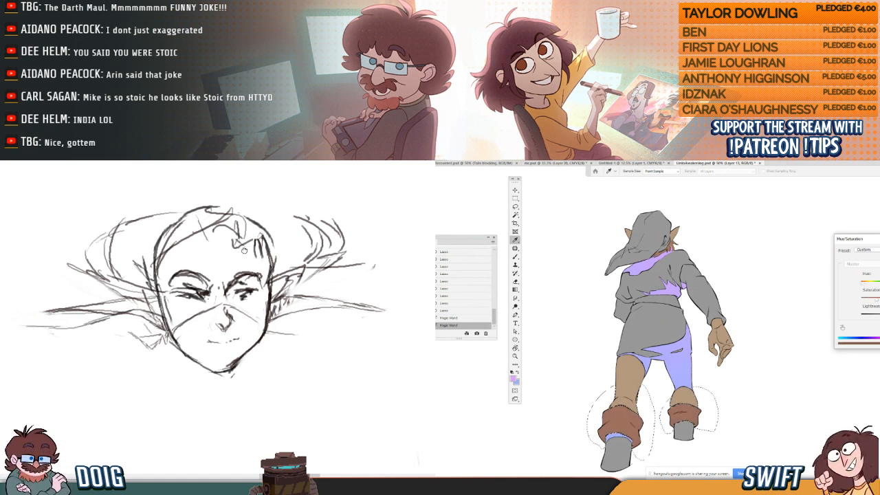
# - Sketch a wide arched line on the blank canvas beside the new face, undoing the stray stroke
pyautogui.moveTo(249, 250); pyautogui.dragTo(10, 284)
pyautogui.moveTo(135, 283)
pyautogui.mouseDown()
pyautogui.moveTo(53, 283)
pyautogui.moveTo(116, 282)
pyautogui.moveTo(239, 258)
pyautogui.mouseUp()
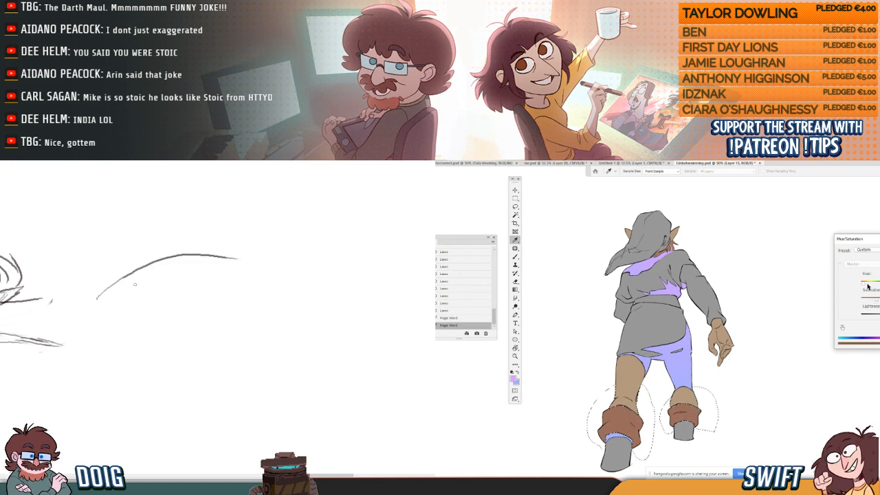
pyautogui.moveTo(97, 299)
pyautogui.mouseDown()
pyautogui.moveTo(137, 279)
pyautogui.moveTo(236, 273)
pyautogui.moveTo(113, 285)
pyautogui.mouseUp()
pyautogui.hotkey('ctrl', 'z')
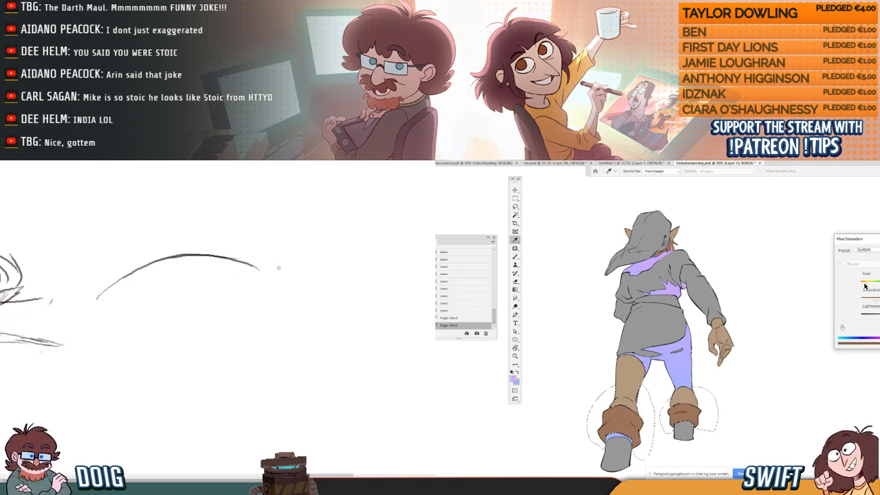
pyautogui.moveTo(279, 268); pyautogui.dragTo(125, 299)
pyautogui.hotkey('ctrl', 'z')
# - Close the arch into a long pointed almond shape with a lower curve and an inner contour line
pyautogui.moveTo(260, 272)
pyautogui.mouseDown()
pyautogui.moveTo(91, 277)
pyautogui.moveTo(198, 259)
pyautogui.moveTo(251, 266)
pyautogui.mouseUp()
pyautogui.hotkey('ctrl', 'z')
pyautogui.hotkey('ctrl', 'z')
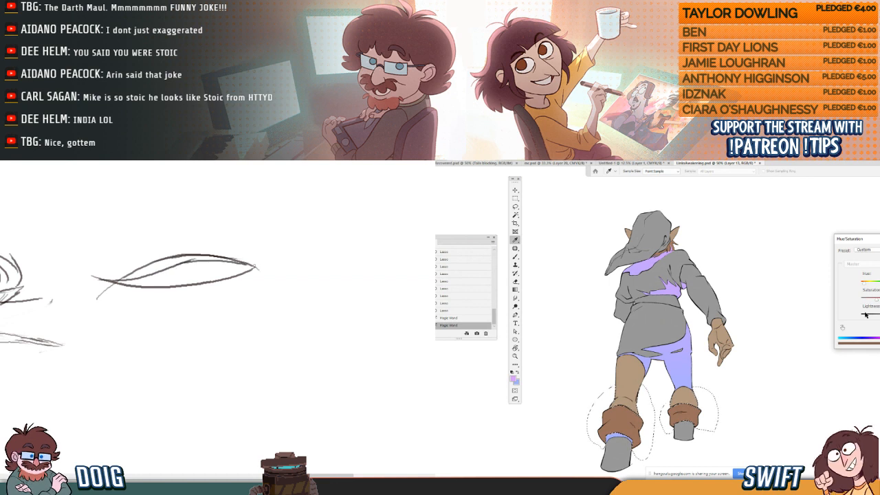
pyautogui.moveTo(159, 250); pyautogui.dragTo(163, 271)
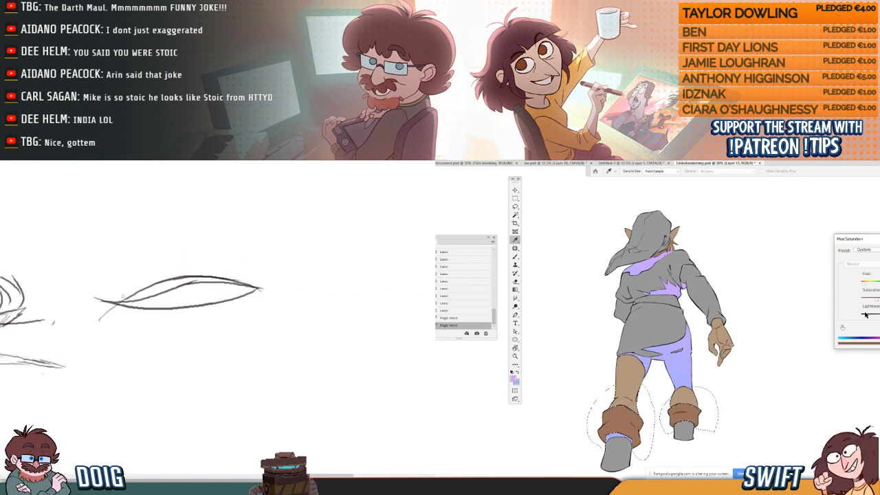
pyautogui.moveTo(122, 294); pyautogui.dragTo(129, 297)
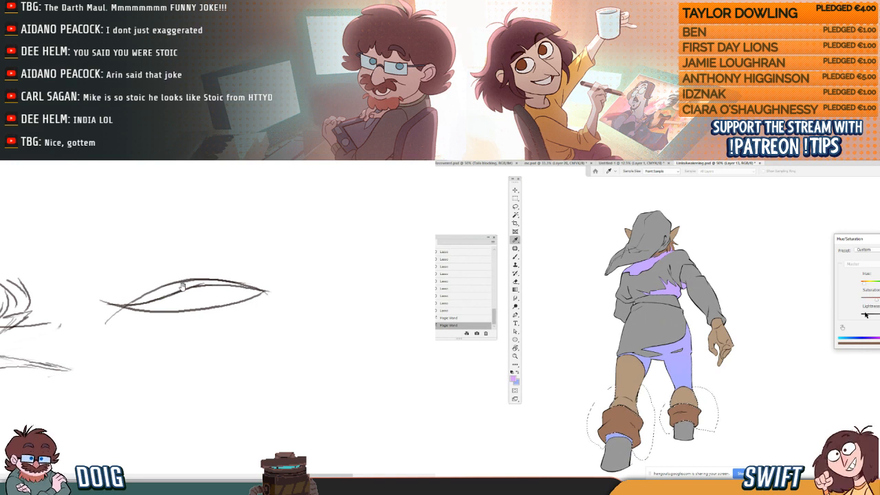
# - Sketch short hatched hair strands beneath the inner end of the long pointed ear shape
pyautogui.moveTo(182, 286); pyautogui.dragTo(177, 287)
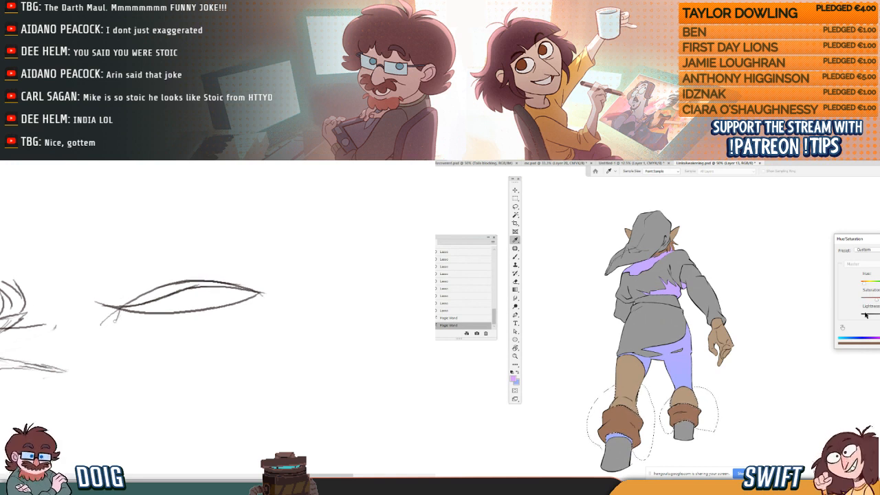
pyautogui.moveTo(123, 313); pyautogui.dragTo(111, 332)
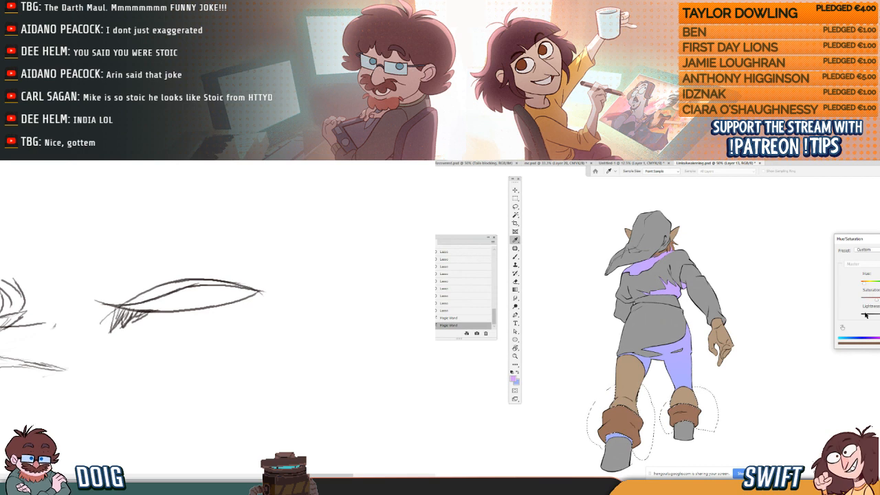
pyautogui.moveTo(113, 310)
pyautogui.mouseDown()
pyautogui.moveTo(119, 318)
pyautogui.moveTo(138, 314)
pyautogui.moveTo(117, 316)
pyautogui.moveTo(112, 327)
pyautogui.moveTo(159, 311)
pyautogui.mouseUp()
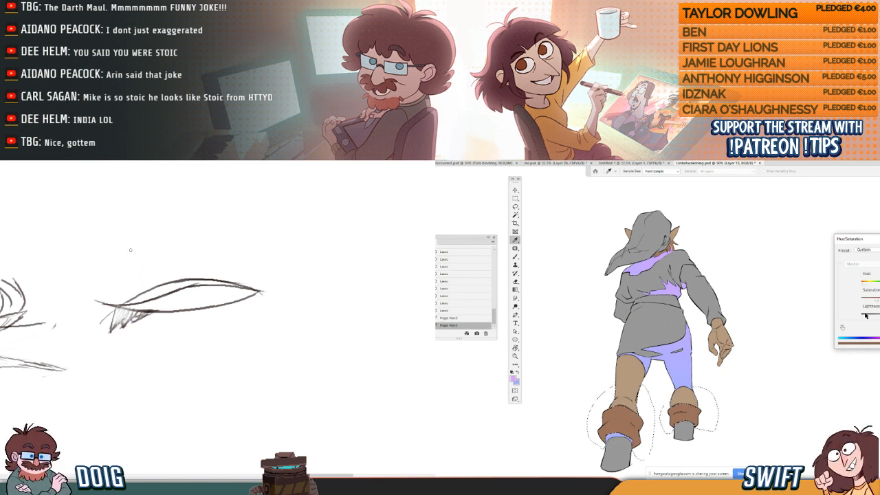
pyautogui.moveTo(117, 318); pyautogui.dragTo(131, 311)
pyautogui.moveTo(146, 281)
pyautogui.mouseDown()
pyautogui.moveTo(132, 304)
pyautogui.moveTo(173, 314)
pyautogui.moveTo(157, 324)
pyautogui.moveTo(128, 307)
pyautogui.moveTo(172, 307)
pyautogui.mouseUp()
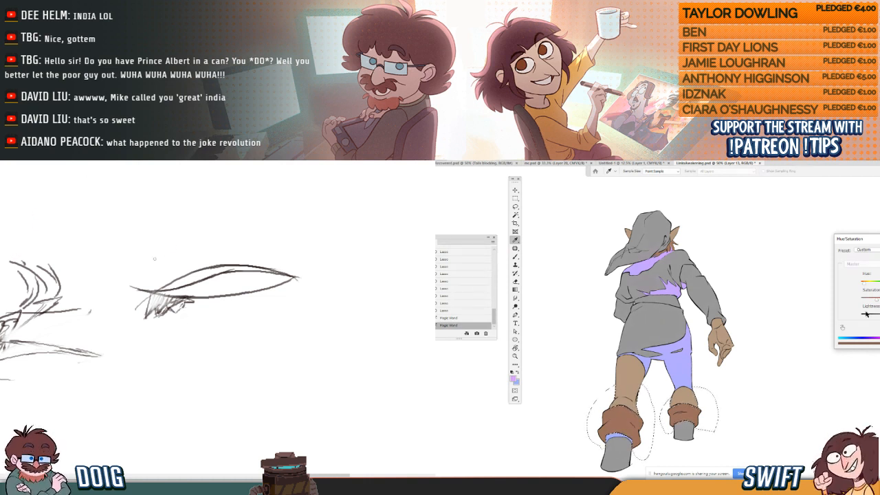
pyautogui.moveTo(147, 295); pyautogui.dragTo(144, 299)
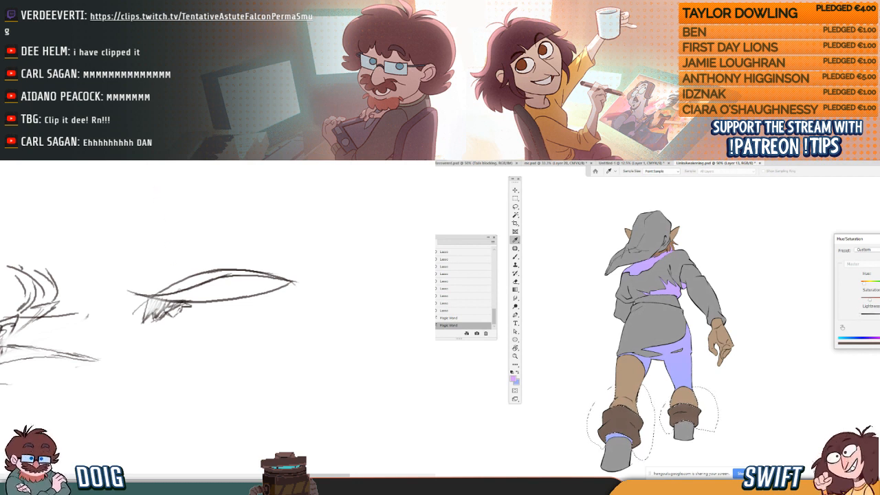
pyautogui.moveTo(188, 278)
pyautogui.mouseDown()
pyautogui.moveTo(230, 269)
pyautogui.moveTo(146, 273)
pyautogui.mouseUp()
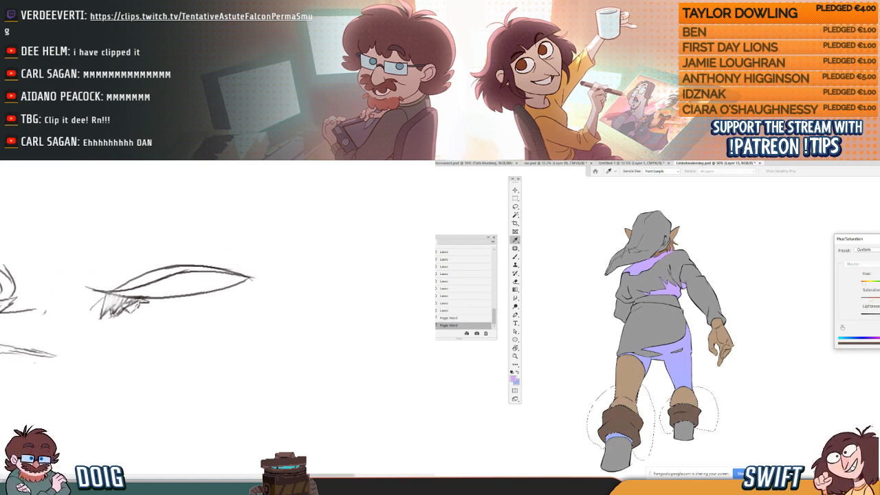
# - Apply the dark brown Hue/Saturation adjustment to the boot cuffs and clear the selection
pyautogui.press('Return')
pyautogui.click(724, 423)
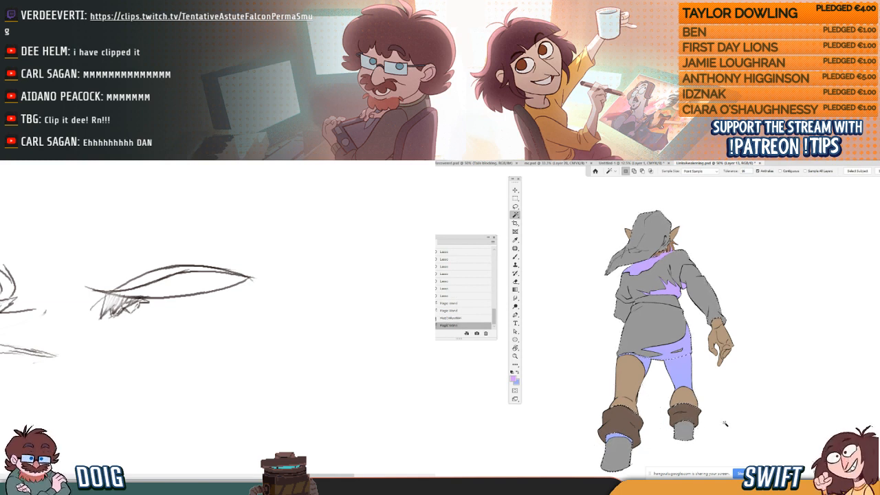
pyautogui.hotkey('ctrl', 'd')
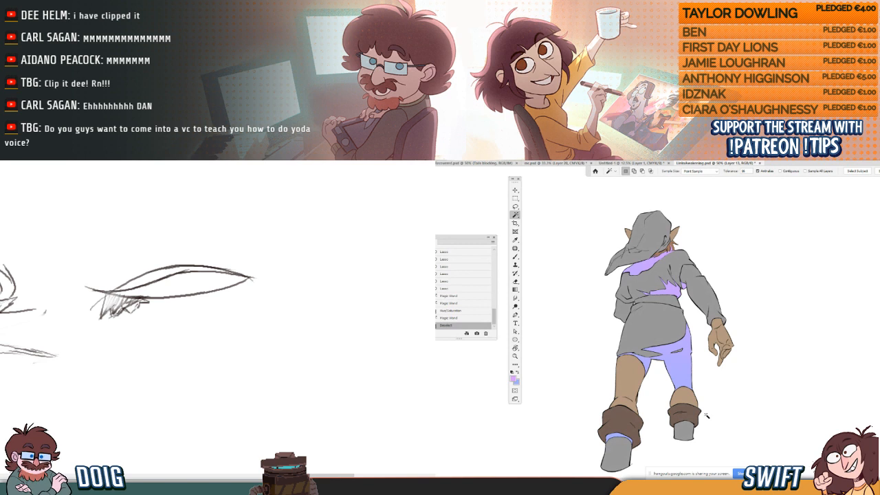
# - Lasso the feet of both boots, recolour them reddish brown with Hue/Saturation, and deselect
pyautogui.click(515, 206)
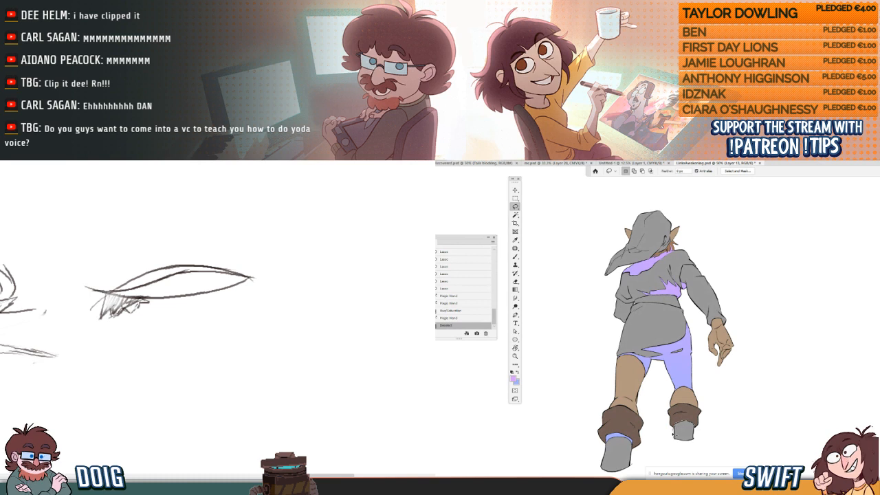
pyautogui.moveTo(672, 434)
pyautogui.mouseDown()
pyautogui.moveTo(696, 456)
pyautogui.moveTo(712, 433)
pyautogui.mouseUp()
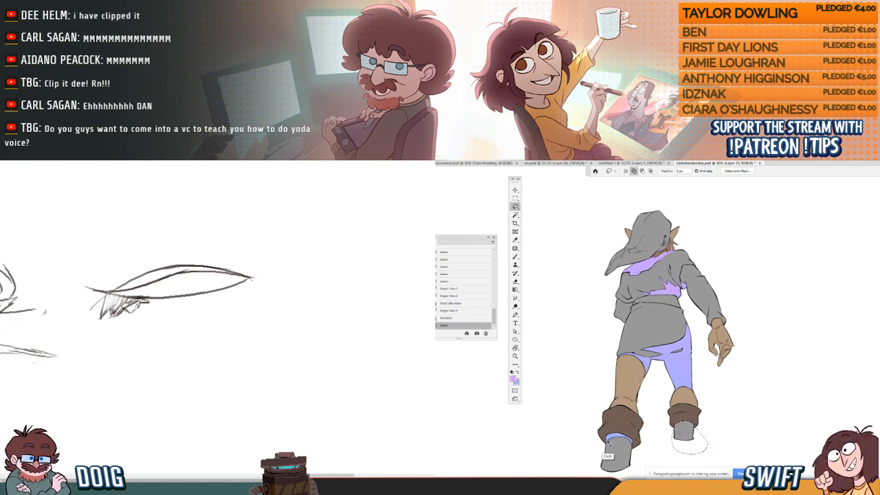
pyautogui.moveTo(608, 441)
pyautogui.mouseDown()
pyautogui.moveTo(636, 448)
pyautogui.moveTo(627, 474)
pyautogui.moveTo(589, 473)
pyautogui.moveTo(612, 437)
pyautogui.mouseUp()
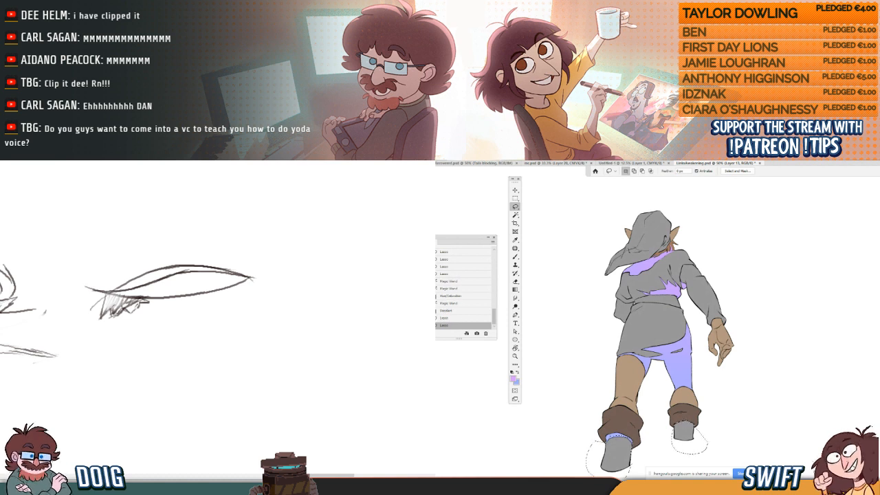
pyautogui.hotkey('ctrl', 'u')
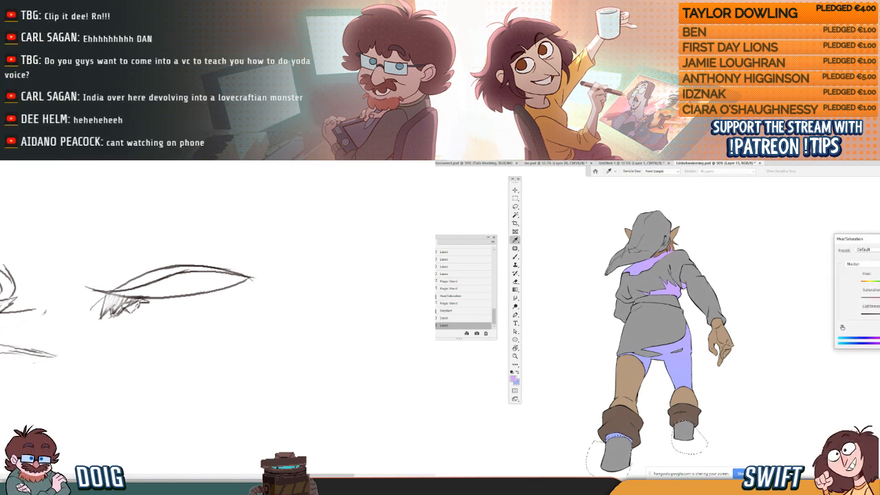
pyautogui.click(879, 328)
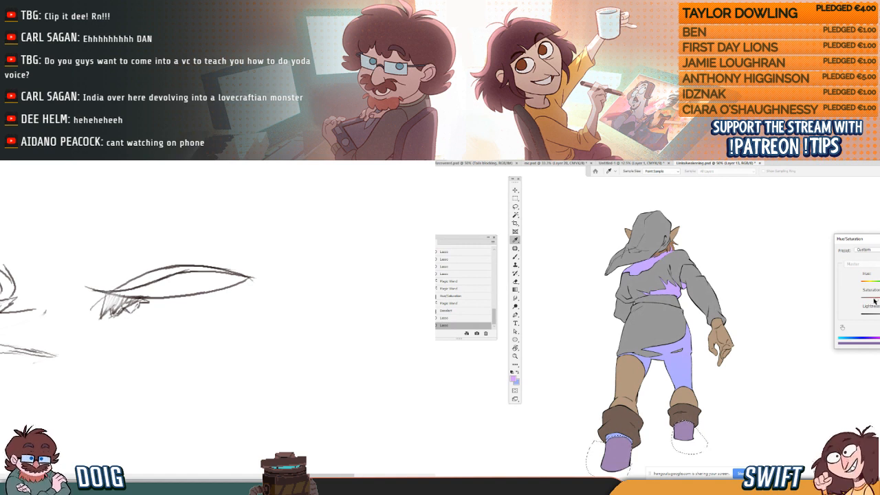
pyautogui.moveTo(879, 283); pyautogui.dragTo(864, 285)
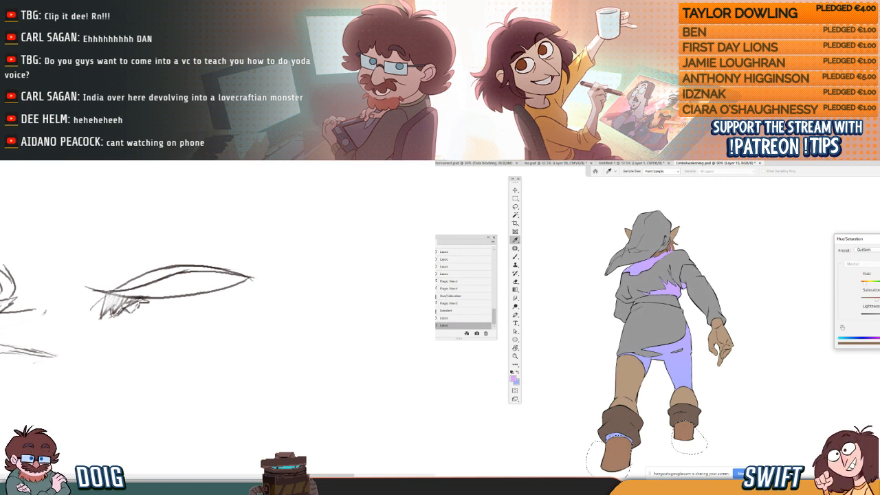
pyautogui.press('Return')
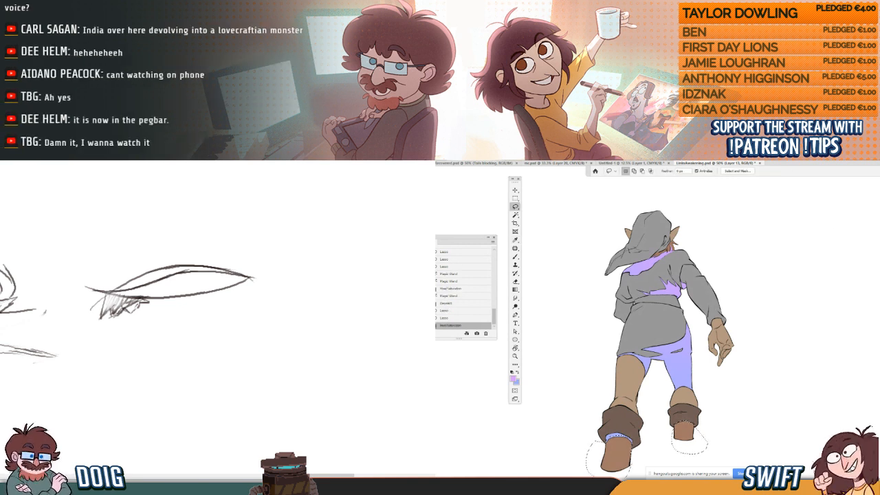
pyautogui.hotkey('ctrl', 'd')
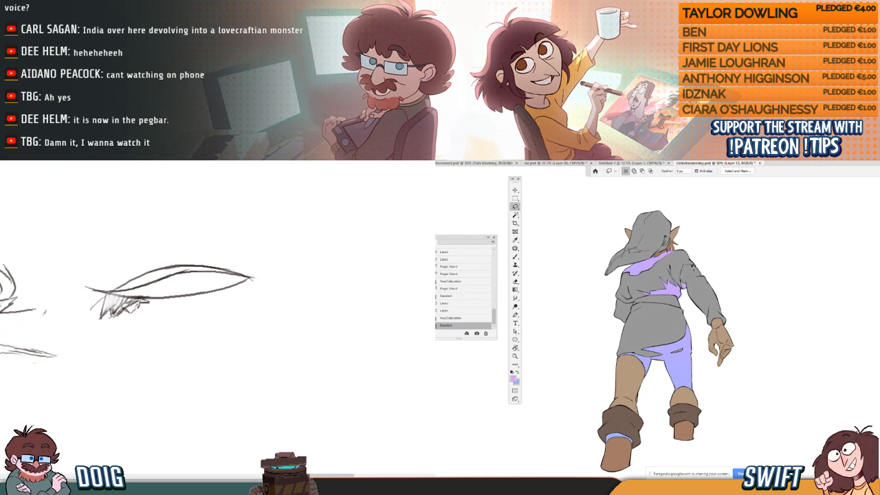
# - Lasso both lower sleeves of the walking figure, discarding the first selection around the shoulder
pyautogui.moveTo(700, 270)
pyautogui.mouseDown()
pyautogui.moveTo(712, 266)
pyautogui.moveTo(686, 268)
pyautogui.moveTo(741, 302)
pyautogui.moveTo(744, 342)
pyautogui.moveTo(699, 325)
pyautogui.moveTo(685, 277)
pyautogui.moveTo(682, 301)
pyautogui.moveTo(690, 290)
pyautogui.moveTo(678, 293)
pyautogui.mouseUp()
pyautogui.hotkey('ctrl', 'd')
pyautogui.press('shift')
pyautogui.press('alt')
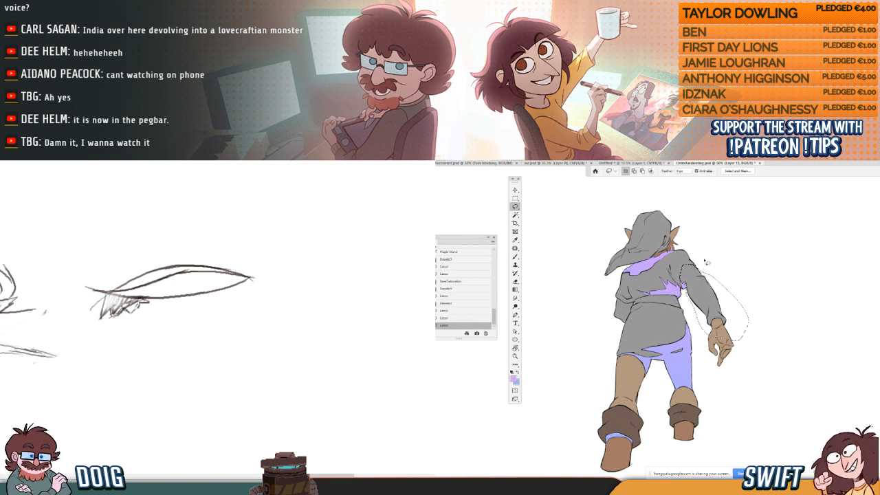
pyautogui.press('shift')
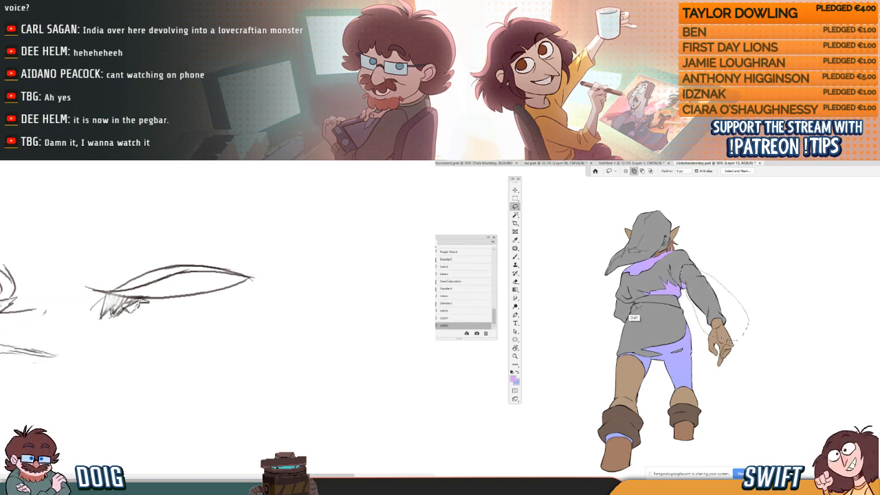
pyautogui.moveTo(618, 300)
pyautogui.mouseDown()
pyautogui.moveTo(621, 331)
pyautogui.moveTo(633, 302)
pyautogui.mouseUp()
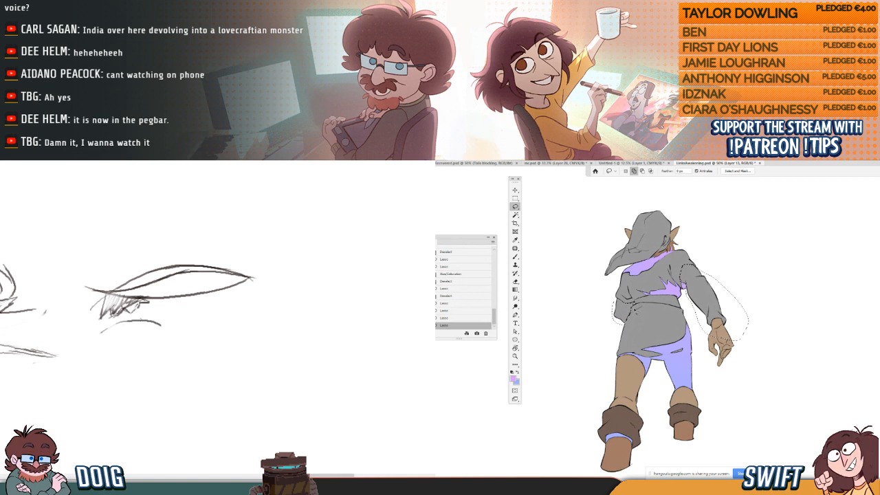
pyautogui.press('alt')
pyautogui.moveTo(98, 308); pyautogui.dragTo(141, 326)
pyautogui.moveTo(625, 330); pyautogui.dragTo(632, 317)
# - Select the old lower ear lines beside the sketched face and delete them
pyautogui.moveTo(153, 270)
pyautogui.mouseDown()
pyautogui.moveTo(203, 366)
pyautogui.moveTo(303, 322)
pyautogui.moveTo(285, 255)
pyautogui.moveTo(172, 255)
pyautogui.moveTo(151, 276)
pyautogui.moveTo(207, 244)
pyautogui.mouseUp()
pyautogui.hotkey('ctrl', 't')
pyautogui.hotkey('ctrl', 'u')
pyautogui.moveTo(280, 249); pyautogui.dragTo(267, 274)
pyautogui.moveTo(112, 299)
pyautogui.mouseDown()
pyautogui.moveTo(125, 288)
pyautogui.moveTo(68, 327)
pyautogui.moveTo(172, 339)
pyautogui.moveTo(181, 311)
pyautogui.moveTo(113, 288)
pyautogui.mouseUp()
pyautogui.press('Return')
pyautogui.hotkey('ctrl', 't')
pyautogui.press('Escape')
pyautogui.press('Delete')
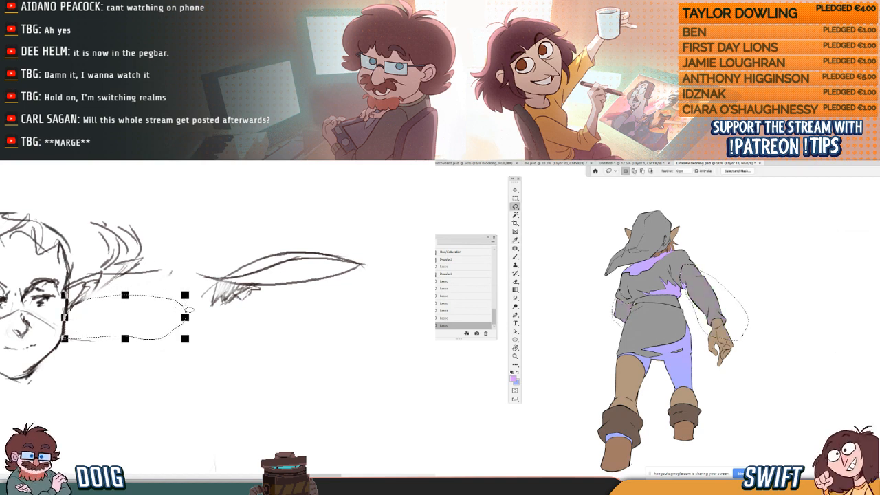
# - Sample the brown skin as the foreground colour and move the separate ear drawing against the face's head
pyautogui.click(232, 326)
pyautogui.click(512, 376)
pyautogui.moveTo(219, 247)
pyautogui.mouseDown()
pyautogui.moveTo(241, 317)
pyautogui.moveTo(395, 268)
pyautogui.moveTo(206, 242)
pyautogui.mouseUp()
pyautogui.hotkey('ctrl', 't')
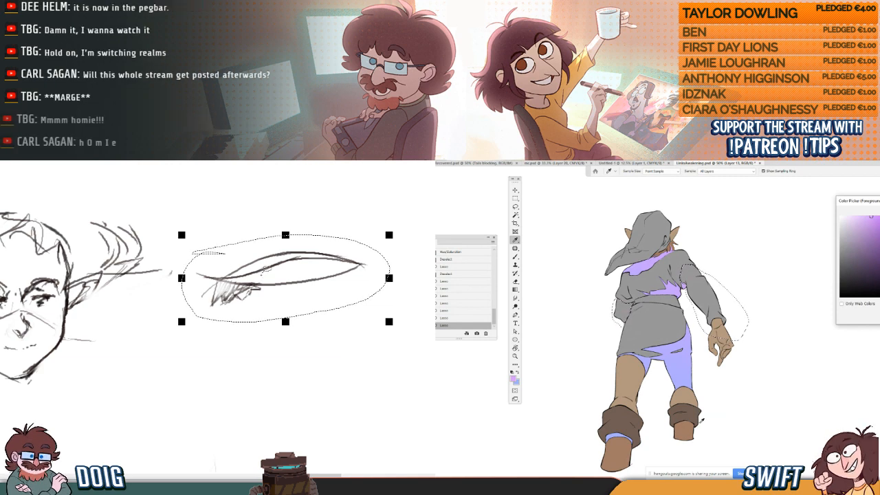
pyautogui.moveTo(265, 271)
pyautogui.mouseDown()
pyautogui.moveTo(191, 301)
pyautogui.moveTo(114, 299)
pyautogui.mouseUp()
pyautogui.press('Return')
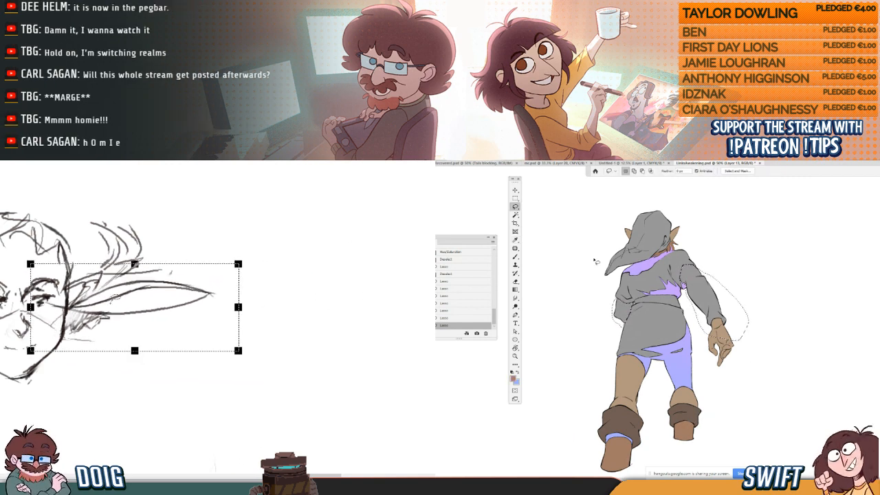
# - Fill both selected lower sleeves with skin brown using the Paint Bucket, deselect, and tilt the ear downward
pyautogui.click(514, 292)
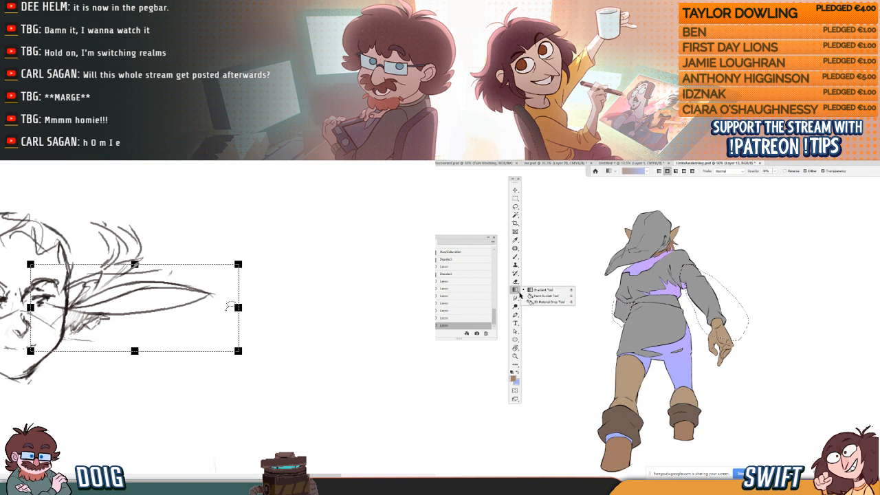
pyautogui.moveTo(240, 302); pyautogui.dragTo(213, 330)
pyautogui.click(624, 312)
pyautogui.moveTo(167, 293)
pyautogui.mouseDown()
pyautogui.moveTo(158, 312)
pyautogui.moveTo(222, 309)
pyautogui.moveTo(210, 312)
pyautogui.mouseUp()
pyautogui.click(706, 308)
pyautogui.hotkey('ctrl', 'd')
# - Try adjusting the ear's size and tilt against the head, and undo its placement
pyautogui.moveTo(300, 320); pyautogui.dragTo(268, 316)
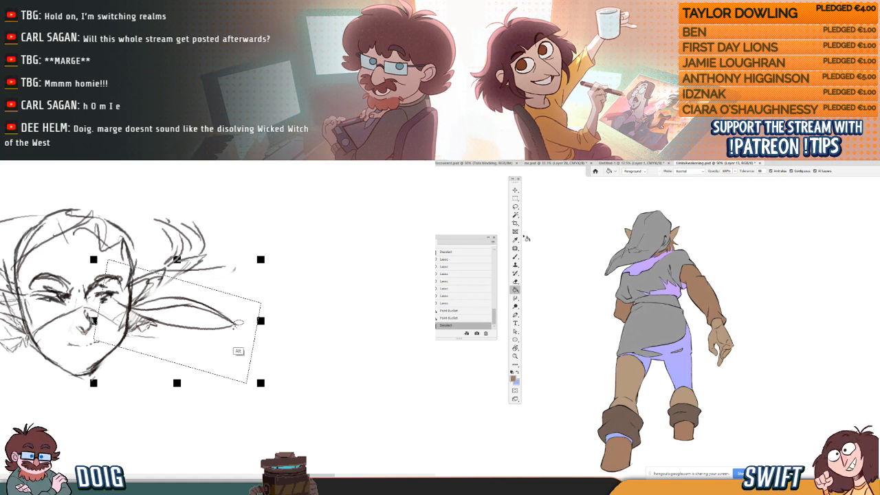
pyautogui.click(515, 206)
pyautogui.moveTo(244, 326)
pyautogui.mouseDown()
pyautogui.moveTo(240, 317)
pyautogui.moveTo(238, 325)
pyautogui.mouseUp()
pyautogui.moveTo(212, 322); pyautogui.dragTo(211, 318)
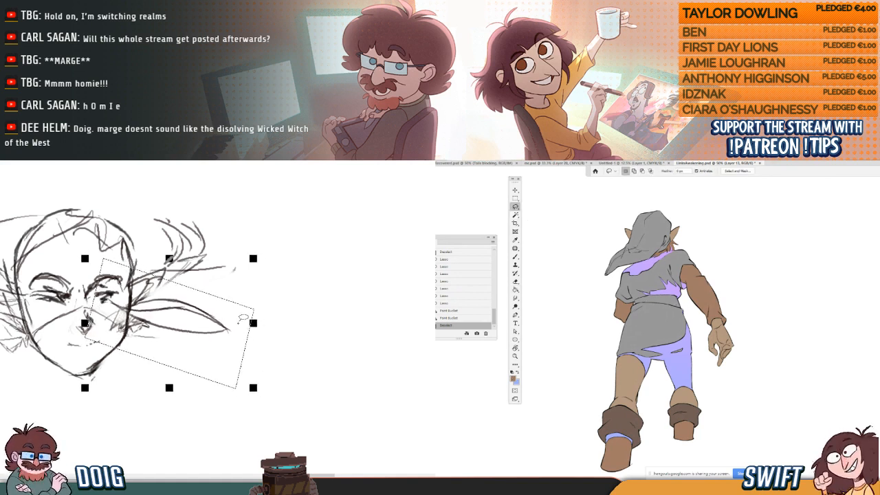
pyautogui.moveTo(244, 318)
pyautogui.mouseDown()
pyautogui.moveTo(256, 316)
pyautogui.moveTo(238, 310)
pyautogui.moveTo(280, 306)
pyautogui.moveTo(213, 321)
pyautogui.moveTo(239, 306)
pyautogui.moveTo(210, 295)
pyautogui.mouseUp()
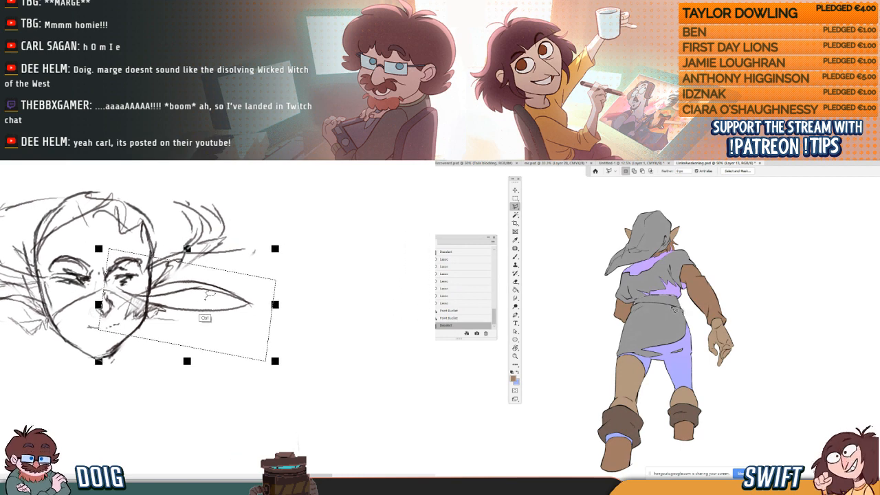
pyautogui.hotkey('ctrl', 'z')
pyautogui.hotkey('ctrl', 'd')
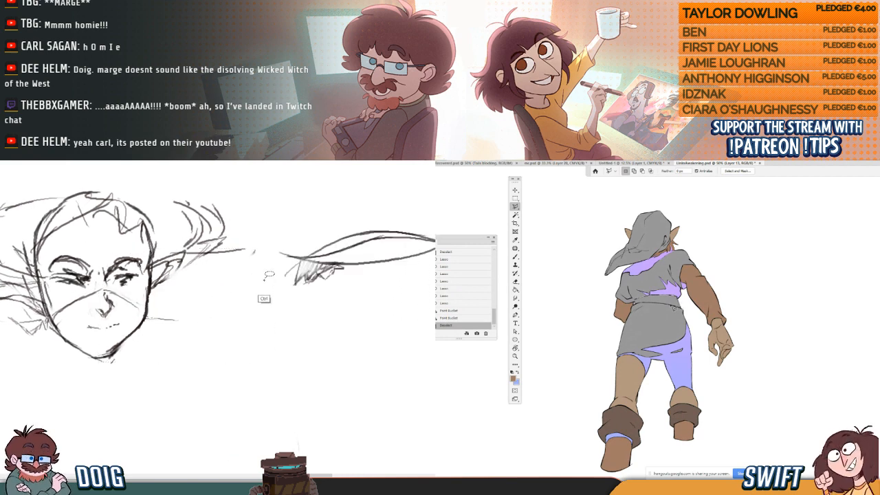
# - Lasso the separate ear drawing, duplicate it, and place the copy directly below the original
pyautogui.moveTo(300, 267); pyautogui.dragTo(210, 289)
pyautogui.moveTo(214, 252)
pyautogui.mouseDown()
pyautogui.moveTo(304, 331)
pyautogui.moveTo(251, 234)
pyautogui.moveTo(221, 252)
pyautogui.mouseUp()
pyautogui.hotkey('ctrl', 'c')
pyautogui.hotkey('ctrl', 'v')
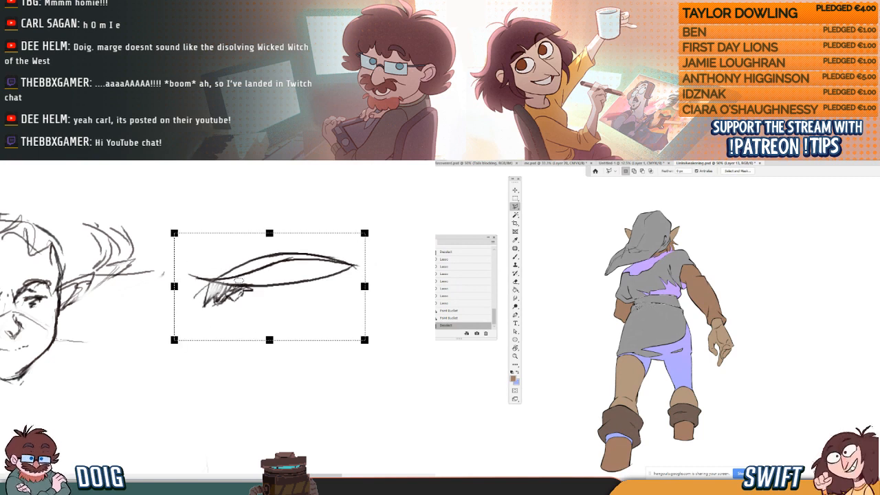
pyautogui.moveTo(258, 279); pyautogui.dragTo(257, 370)
pyautogui.hotkey('ctrl', 'd')
# - Try moving the original ear drawing against the head without tilting it, and undo the move
pyautogui.moveTo(221, 244)
pyautogui.mouseDown()
pyautogui.moveTo(272, 327)
pyautogui.moveTo(382, 273)
pyautogui.moveTo(227, 240)
pyautogui.mouseUp()
pyautogui.moveTo(281, 289); pyautogui.dragTo(102, 320)
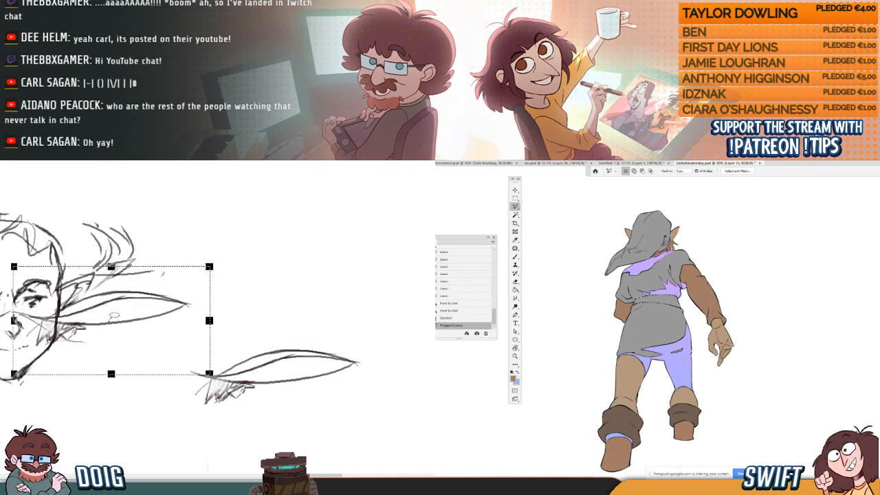
pyautogui.hotkey('ctrl', 'd')
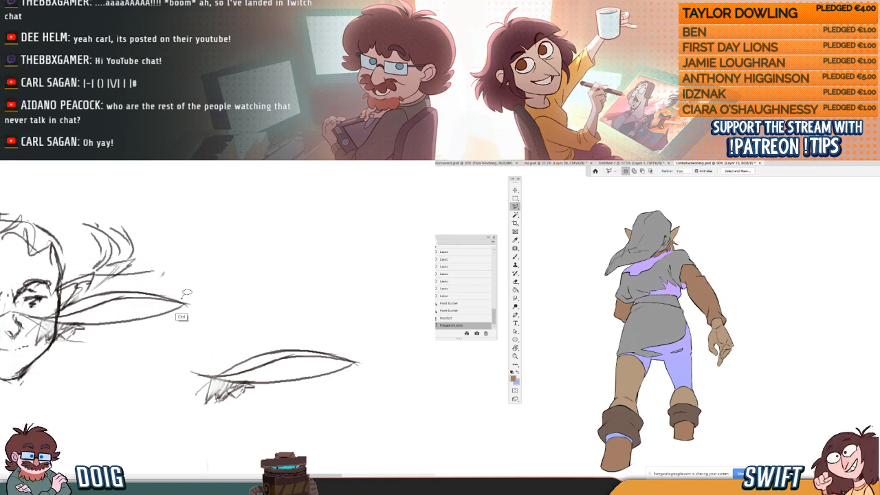
pyautogui.hotkey('ctrl', 'z')
pyautogui.hotkey('ctrl', 'z')
# - Reselect the original ear, attach it to the side of the head with a downward tilt, and commit the transform
pyautogui.moveTo(307, 321)
pyautogui.mouseDown()
pyautogui.moveTo(276, 229)
pyautogui.moveTo(230, 239)
pyautogui.mouseUp()
pyautogui.moveTo(307, 274)
pyautogui.mouseDown()
pyautogui.moveTo(307, 291)
pyautogui.moveTo(137, 344)
pyautogui.moveTo(227, 300)
pyautogui.moveTo(219, 294)
pyautogui.mouseUp()
pyautogui.moveTo(258, 317)
pyautogui.mouseDown()
pyautogui.moveTo(209, 306)
pyautogui.moveTo(224, 312)
pyautogui.mouseUp()
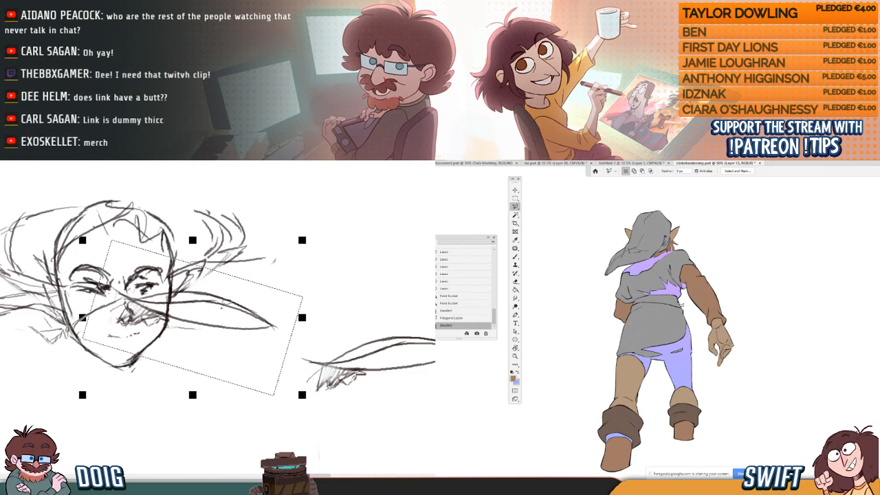
pyautogui.moveTo(230, 302)
pyautogui.mouseDown()
pyautogui.moveTo(219, 309)
pyautogui.moveTo(238, 306)
pyautogui.moveTo(232, 294)
pyautogui.moveTo(201, 292)
pyautogui.mouseUp()
pyautogui.press('Return')
pyautogui.moveTo(266, 308)
pyautogui.mouseDown()
pyautogui.moveTo(319, 390)
pyautogui.moveTo(318, 293)
pyautogui.moveTo(262, 304)
pyautogui.mouseUp()
# - Flip the spare ear copy horizontally and position it on the opposite side of the head
pyautogui.hotkey('ctrl', 't')
pyautogui.moveTo(413, 344)
pyautogui.mouseDown()
pyautogui.moveTo(281, 323)
pyautogui.moveTo(10, 315)
pyautogui.moveTo(17, 314)
pyautogui.mouseUp()
pyautogui.moveTo(168, 342); pyautogui.dragTo(42, 335)
pyautogui.moveTo(41, 335); pyautogui.dragTo(206, 334)
pyautogui.moveTo(209, 333); pyautogui.dragTo(161, 285)
# - Shift the foreground Color Picker to a teal hue, and tilt the mirrored ear downward to match the other ear
pyautogui.click(514, 378)
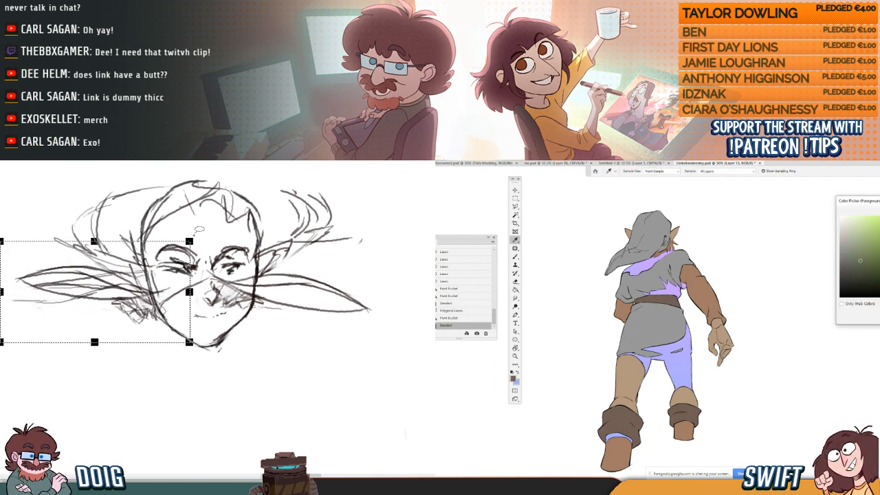
pyautogui.moveTo(190, 241)
pyautogui.mouseDown()
pyautogui.moveTo(172, 229)
pyautogui.moveTo(189, 244)
pyautogui.moveTo(176, 216)
pyautogui.mouseUp()
pyautogui.click(875, 235)
pyautogui.moveTo(149, 270)
pyautogui.mouseDown()
pyautogui.moveTo(172, 281)
pyautogui.moveTo(161, 250)
pyautogui.mouseUp()
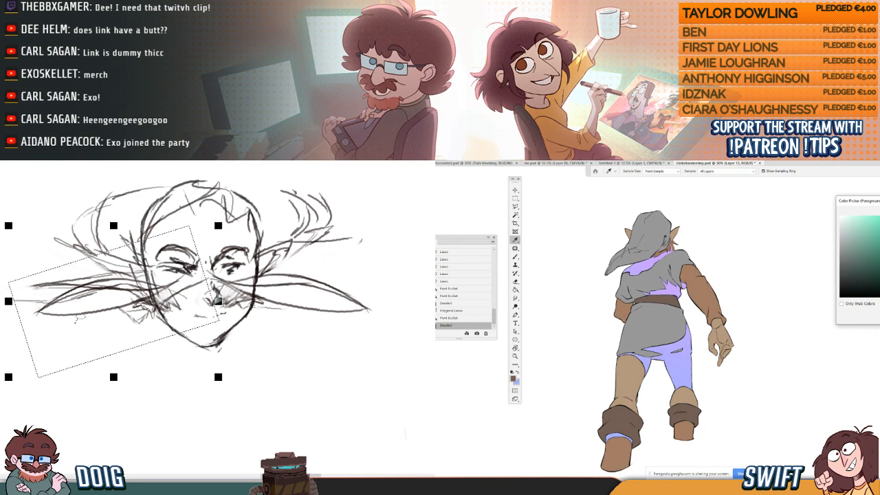
pyautogui.moveTo(95, 280); pyautogui.dragTo(93, 293)
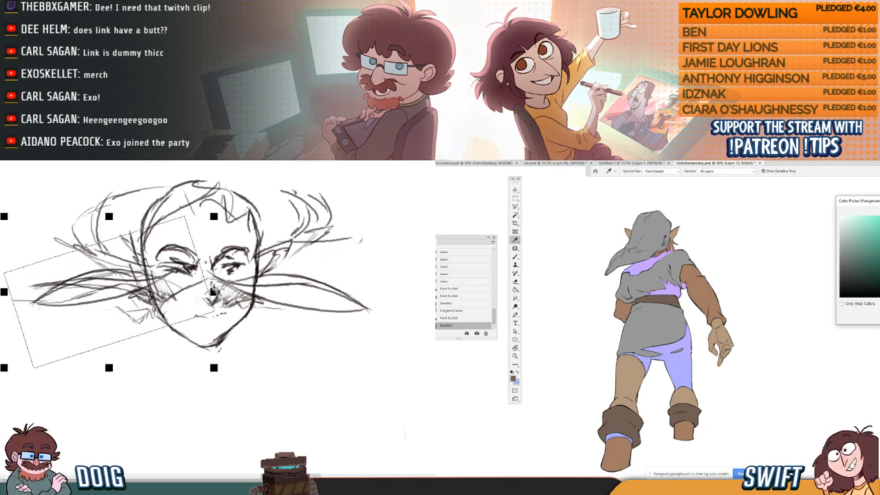
pyautogui.press('Return')
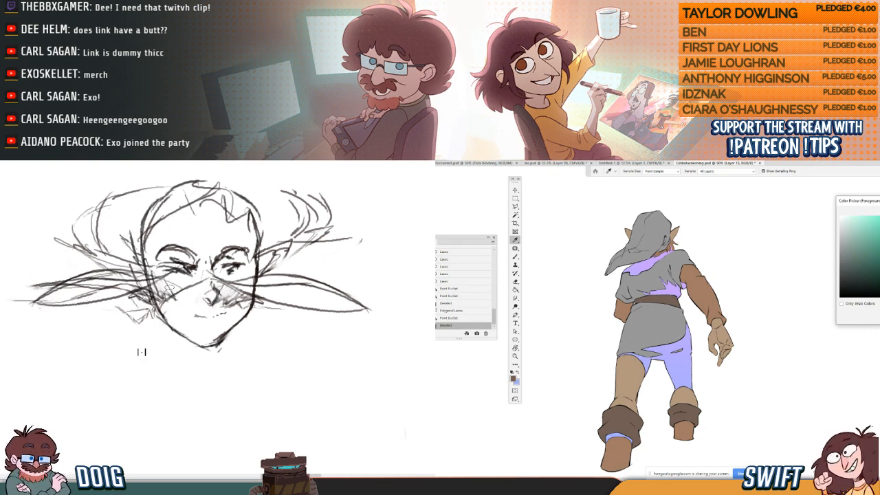
# - Accept the teal foreground colour, undo the last three ear edits, and try a teal fill on the tunic skirt
pyautogui.press('Return')
pyautogui.hotkey('ctrl', 'z')
pyautogui.hotkey('ctrl', 'z')
pyautogui.hotkey('ctrl', 'z')
pyautogui.click(662, 337)
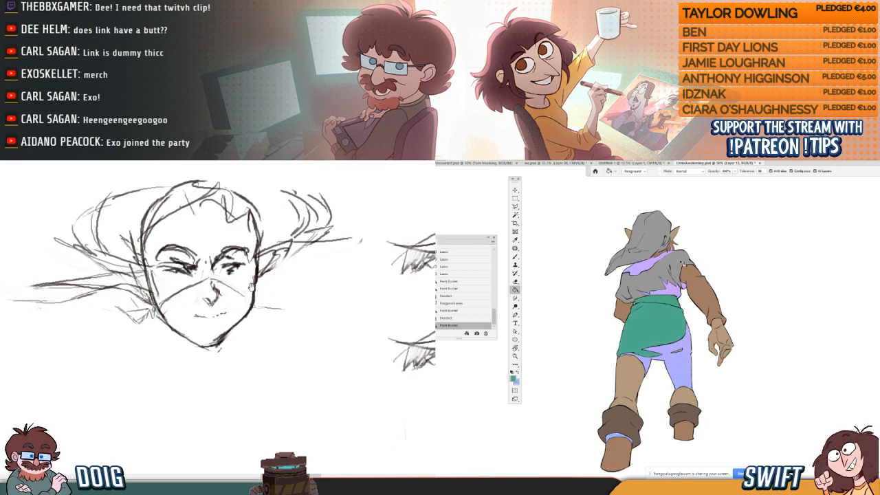
# - Transform an ear drawing back onto the side of the head and commit it, and step the teal tunic fill back in History
pyautogui.moveTo(252, 287)
pyautogui.mouseDown()
pyautogui.moveTo(116, 288)
pyautogui.moveTo(48, 300)
pyautogui.mouseUp()
pyautogui.moveTo(195, 227)
pyautogui.mouseDown()
pyautogui.moveTo(247, 307)
pyautogui.moveTo(326, 219)
pyautogui.moveTo(195, 227)
pyautogui.mouseUp()
pyautogui.hotkey('ctrl', 't')
pyautogui.moveTo(281, 271)
pyautogui.mouseDown()
pyautogui.moveTo(99, 289)
pyautogui.moveTo(166, 284)
pyautogui.mouseUp()
pyautogui.click(681, 321)
pyautogui.click(468, 319)
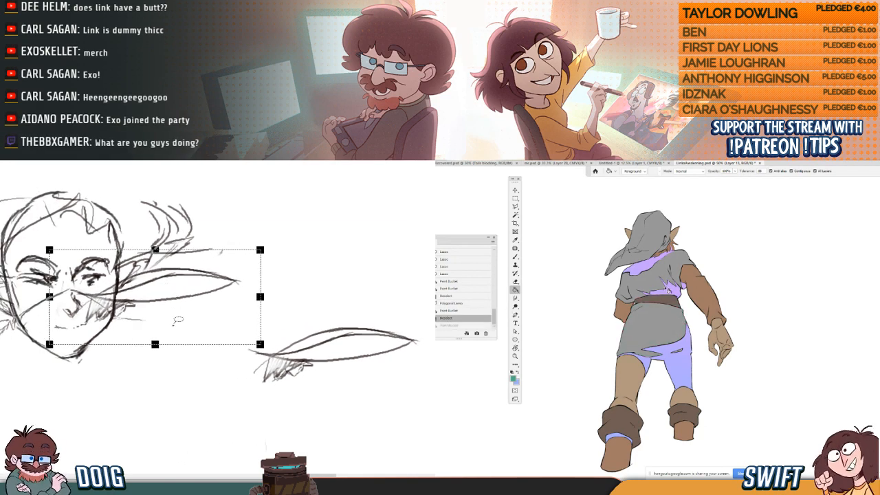
pyautogui.press('Return')
# - Lower the Paint Bucket tolerance and refill the tunic skirt with teal
pyautogui.moveTo(282, 319); pyautogui.dragTo(257, 295)
pyautogui.moveTo(751, 172); pyautogui.dragTo(729, 173)
pyautogui.click(665, 322)
pyautogui.moveTo(272, 294)
pyautogui.mouseDown()
pyautogui.moveTo(274, 390)
pyautogui.moveTo(392, 306)
pyautogui.moveTo(260, 286)
pyautogui.mouseUp()
pyautogui.click(678, 330)
# - Flip the spare ear horizontally beside the opposite side of the head, and fill the figure's upper tunic and hat with teal
pyautogui.hotkey('ctrl', 't')
pyautogui.click(661, 350)
pyautogui.moveTo(392, 335); pyautogui.dragTo(39, 335)
pyautogui.click(672, 269)
pyautogui.moveTo(132, 315)
pyautogui.mouseDown()
pyautogui.moveTo(28, 294)
pyautogui.moveTo(0, 278)
pyautogui.moveTo(244, 316)
pyautogui.mouseUp()
pyautogui.click(665, 240)
pyautogui.moveTo(133, 295); pyautogui.dragTo(123, 277)
pyautogui.moveTo(3, 294); pyautogui.dragTo(0, 293)
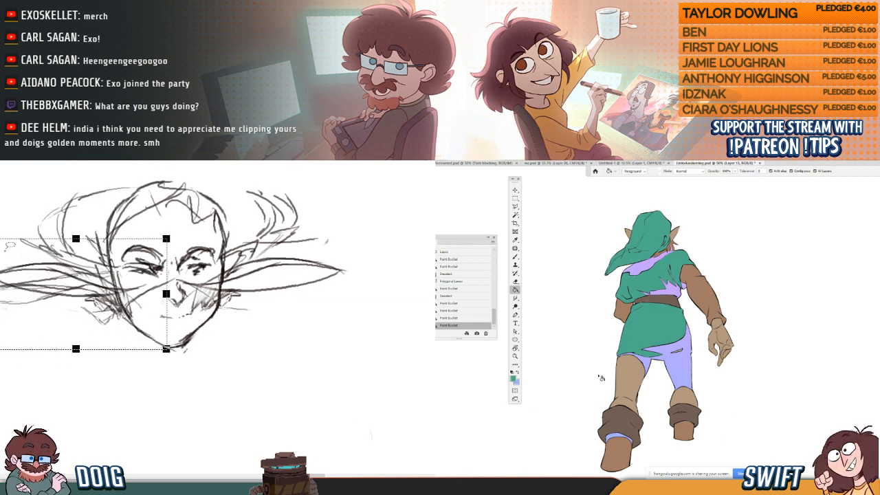
# - Move the mirrored ear clear below the head and commit the transform
pyautogui.moveTo(71, 278); pyautogui.dragTo(64, 401)
pyautogui.click(515, 355)
pyautogui.keyDown('alt'); pyautogui.click(550, 360); pyautogui.keyUp('alt')
pyautogui.press('Return')
# - Select the tunic, sleeve and belt colours with the Magic Wand, and erase the old ear lines beside the face
pyautogui.click(515, 214)
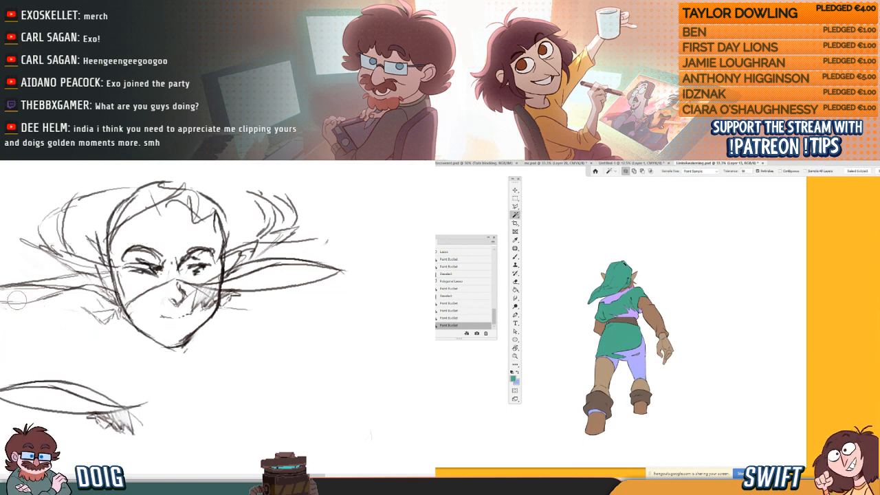
pyautogui.click(638, 302)
pyautogui.moveTo(17, 300)
pyautogui.mouseDown()
pyautogui.moveTo(105, 304)
pyautogui.moveTo(85, 288)
pyautogui.moveTo(101, 291)
pyautogui.moveTo(91, 319)
pyautogui.moveTo(109, 314)
pyautogui.moveTo(99, 287)
pyautogui.moveTo(111, 305)
pyautogui.moveTo(64, 290)
pyautogui.moveTo(32, 294)
pyautogui.moveTo(101, 310)
pyautogui.mouseUp()
pyautogui.keyDown('shift'); pyautogui.click(651, 328); pyautogui.keyUp('shift')
pyautogui.keyDown('shift'); pyautogui.click(622, 321); pyautogui.keyUp('shift')
pyautogui.keyDown('shift'); pyautogui.click(630, 324); pyautogui.keyUp('shift')
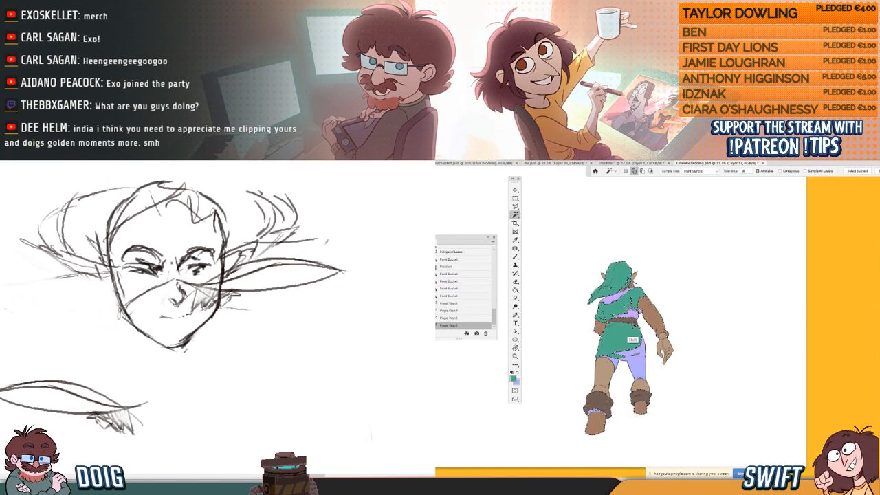
# - Lasso the spare mirrored ear and move it up against the head, and extend the colour selection near the figure's neck
pyautogui.press('l')
pyautogui.moveTo(56, 344)
pyautogui.mouseDown()
pyautogui.moveTo(31, 355)
pyautogui.moveTo(172, 443)
pyautogui.moveTo(83, 361)
pyautogui.mouseUp()
pyautogui.keyDown('shift'); pyautogui.click(624, 294); pyautogui.keyUp('shift')
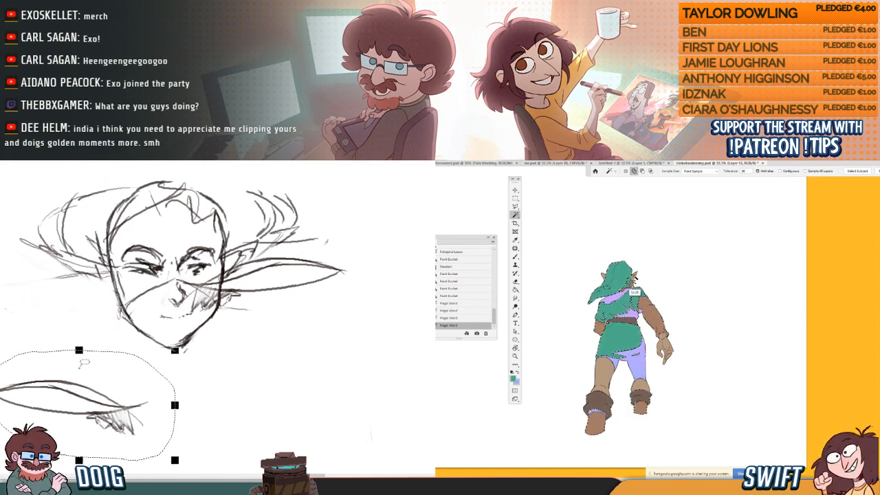
pyautogui.moveTo(91, 402)
pyautogui.mouseDown()
pyautogui.moveTo(84, 307)
pyautogui.moveTo(104, 284)
pyautogui.moveTo(130, 297)
pyautogui.moveTo(102, 288)
pyautogui.mouseUp()
pyautogui.keyDown('shift'); pyautogui.click(638, 294); pyautogui.keyUp('shift')
# - Darken the selected clothing colours with Hue/Saturation, and clear the selection
pyautogui.hotkey('ctrl', 'u')
pyautogui.press('Return')
pyautogui.hotkey('ctrl', 'd')
pyautogui.press('Return')
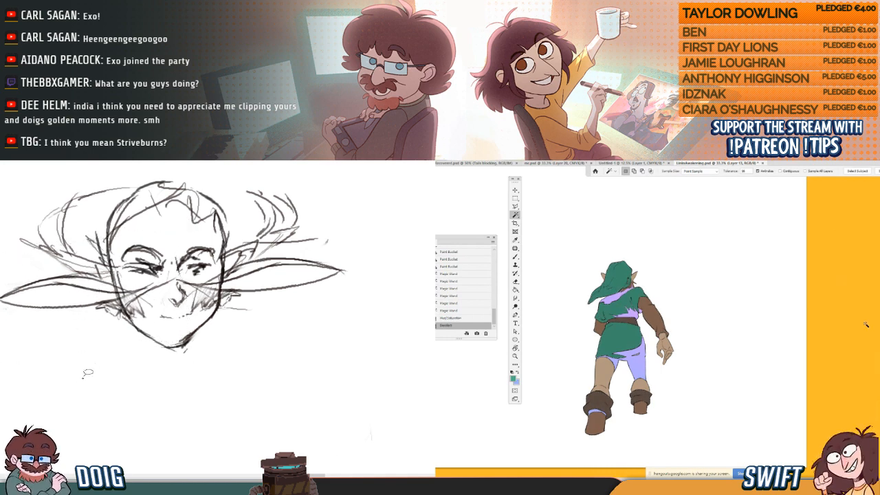
# - Erase the leftover ear scribbles from the face's cheek, and set the figure's colour layer to 70% opacity
pyautogui.moveTo(153, 274)
pyautogui.mouseDown()
pyautogui.moveTo(109, 321)
pyautogui.moveTo(98, 307)
pyautogui.moveTo(115, 297)
pyautogui.moveTo(87, 295)
pyautogui.mouseUp()
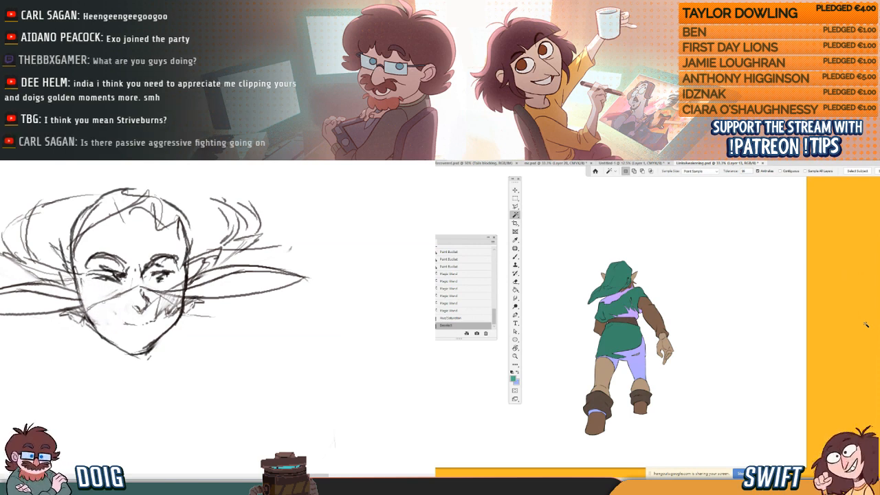
pyautogui.moveTo(186, 282)
pyautogui.mouseDown()
pyautogui.moveTo(137, 300)
pyautogui.moveTo(118, 330)
pyautogui.moveTo(117, 312)
pyautogui.moveTo(128, 306)
pyautogui.moveTo(126, 315)
pyautogui.moveTo(88, 308)
pyautogui.mouseUp()
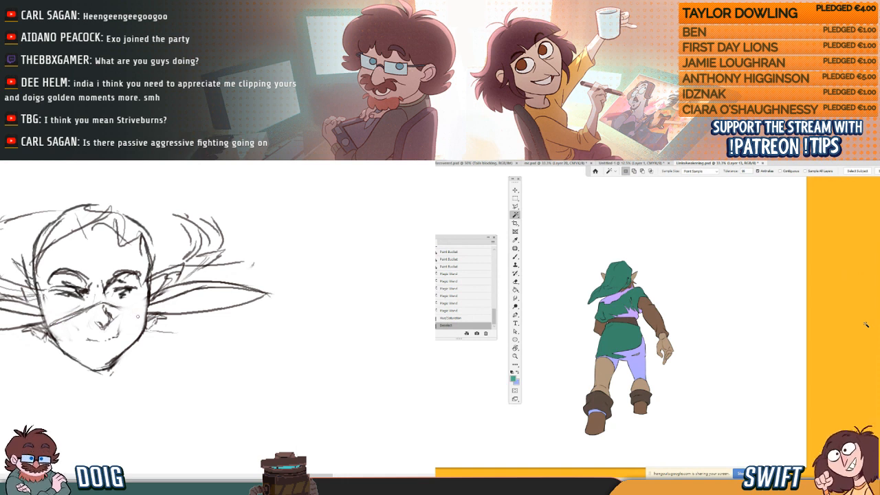
pyautogui.moveTo(100, 354)
pyautogui.mouseDown()
pyautogui.moveTo(110, 361)
pyautogui.moveTo(126, 349)
pyautogui.moveTo(91, 335)
pyautogui.moveTo(84, 303)
pyautogui.moveTo(81, 317)
pyautogui.moveTo(70, 311)
pyautogui.moveTo(85, 310)
pyautogui.moveTo(39, 315)
pyautogui.moveTo(92, 302)
pyautogui.moveTo(107, 307)
pyautogui.moveTo(43, 316)
pyautogui.moveTo(64, 304)
pyautogui.moveTo(97, 312)
pyautogui.mouseUp()
pyautogui.press('7')
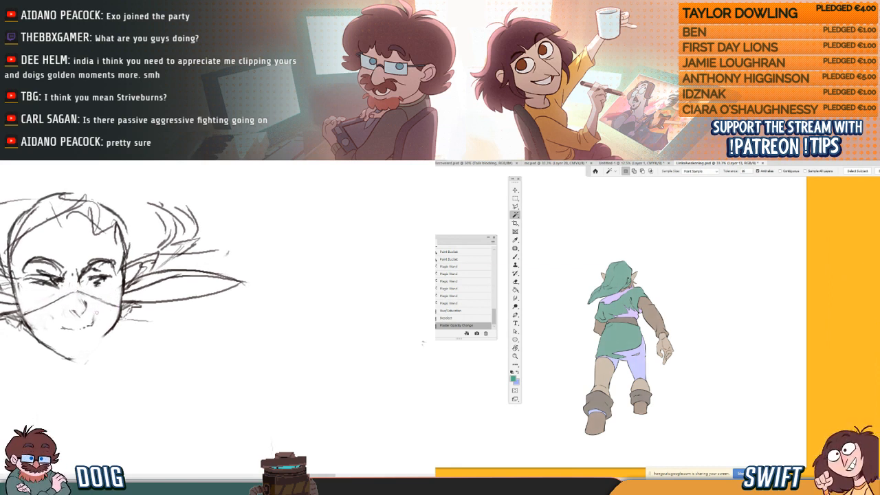
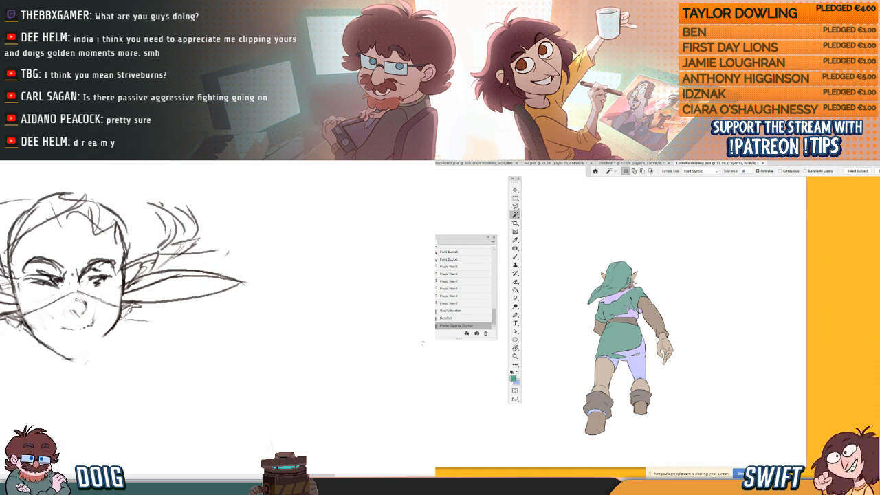
# - Clean up the sketched face's nose, mouth and jaw by erasing stray and heavy lines
pyautogui.moveTo(99, 327); pyautogui.dragTo(102, 321)
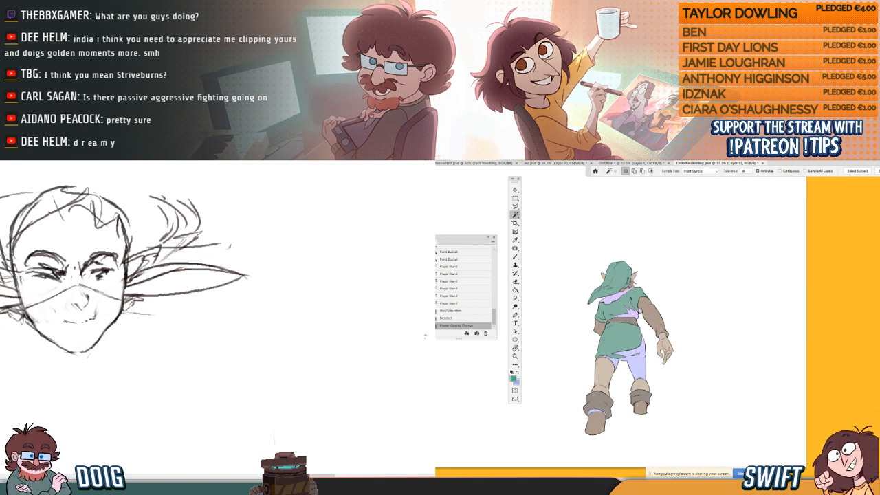
pyautogui.moveTo(425, 336); pyautogui.dragTo(410, 352)
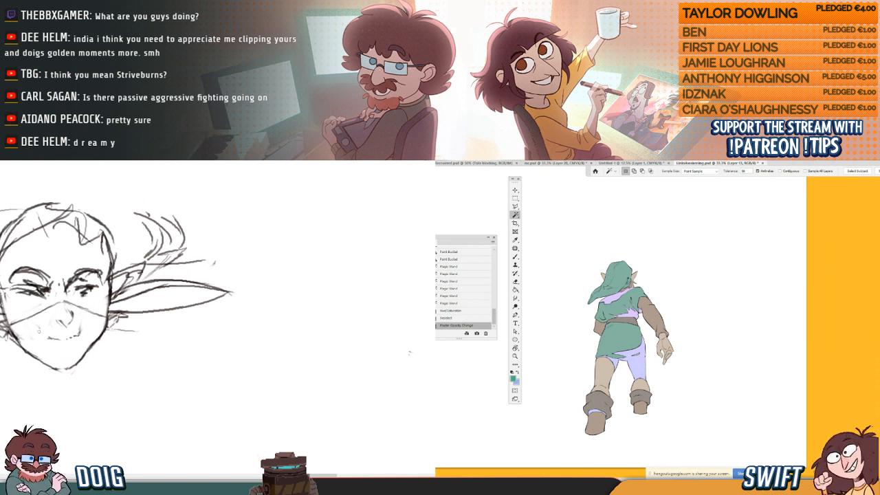
pyautogui.moveTo(10, 342); pyautogui.dragTo(54, 374)
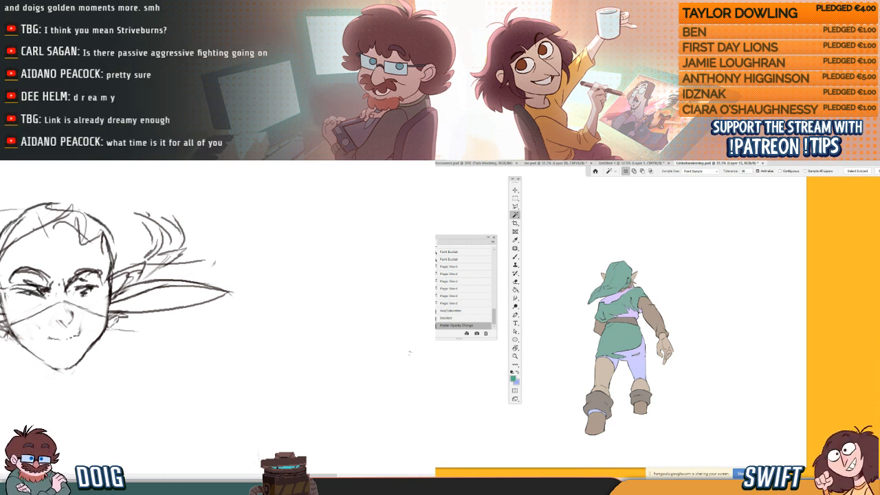
pyautogui.moveTo(82, 334); pyautogui.dragTo(74, 347)
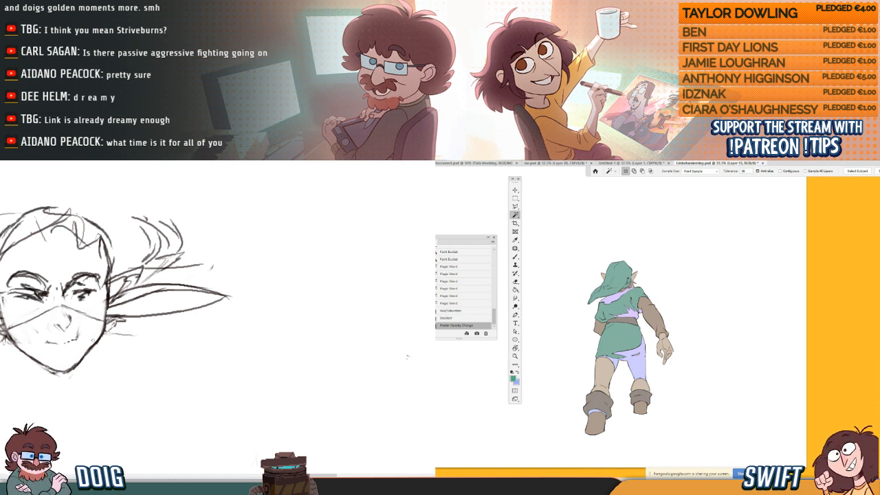
pyautogui.moveTo(73, 309); pyautogui.dragTo(77, 351)
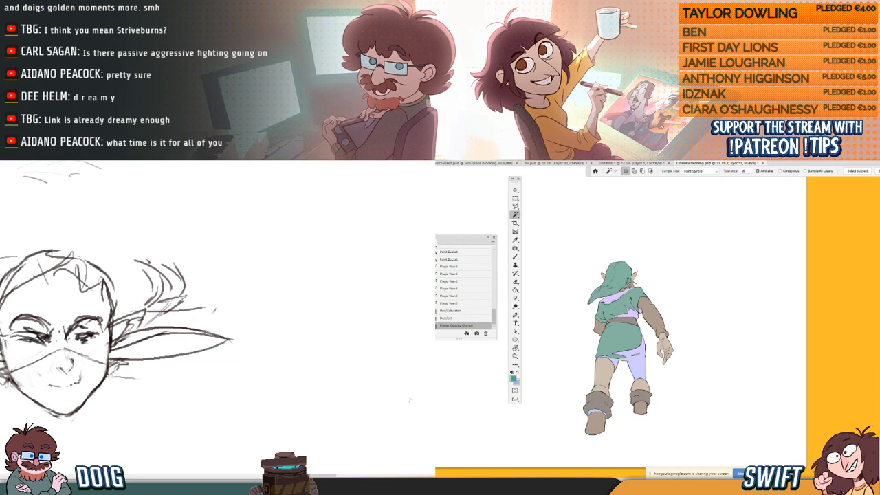
pyautogui.moveTo(87, 338)
pyautogui.mouseDown()
pyautogui.moveTo(100, 340)
pyautogui.moveTo(88, 326)
pyautogui.moveTo(87, 296)
pyautogui.mouseUp()
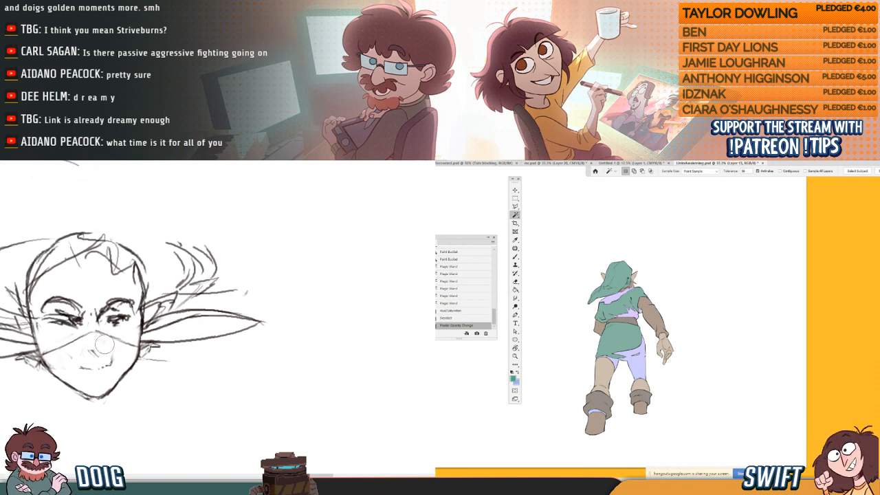
# - Redraw the nose and mouth with the brush, adding a short shadow mark beneath the lower lip
pyautogui.press('b')
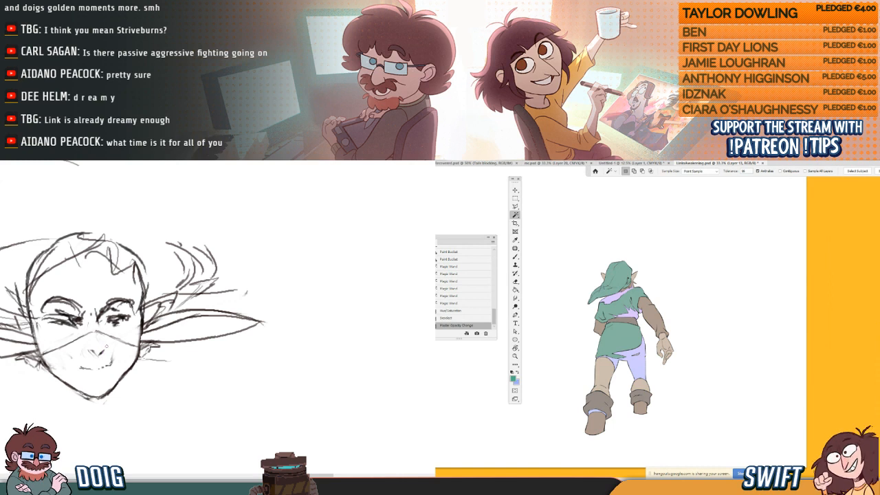
pyautogui.moveTo(101, 342); pyautogui.dragTo(104, 351)
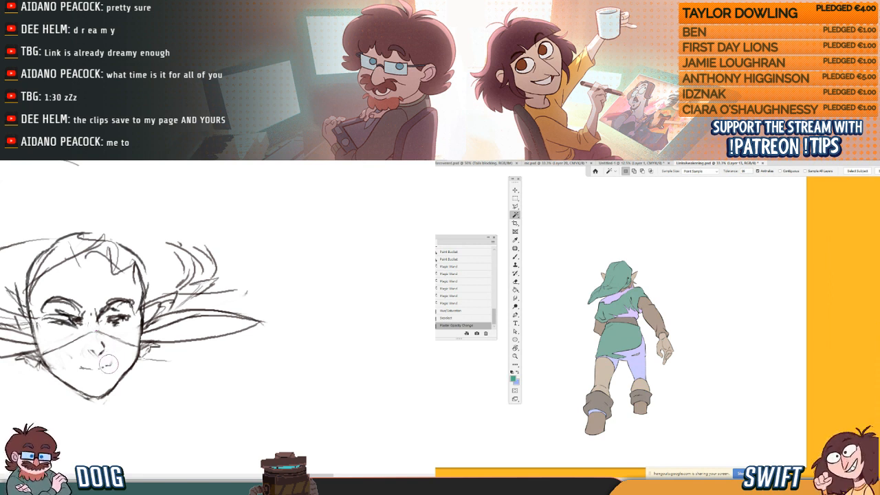
pyautogui.moveTo(94, 362); pyautogui.dragTo(100, 343)
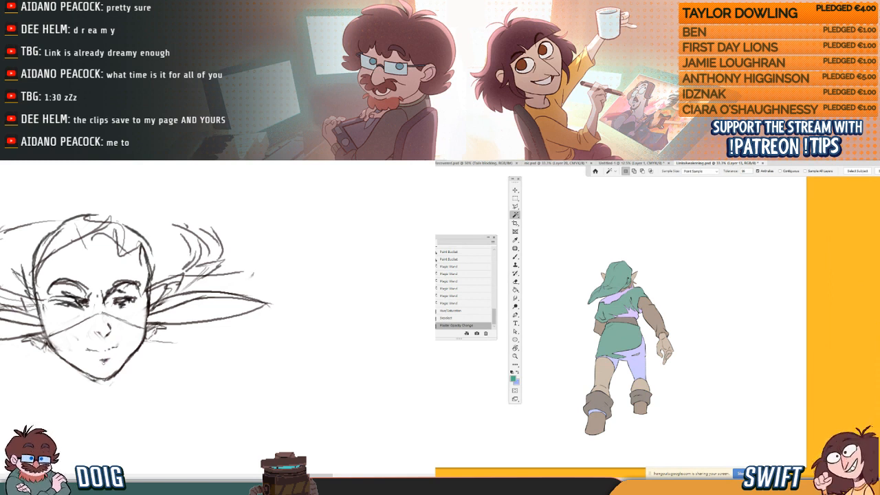
pyautogui.moveTo(114, 335); pyautogui.dragTo(106, 335)
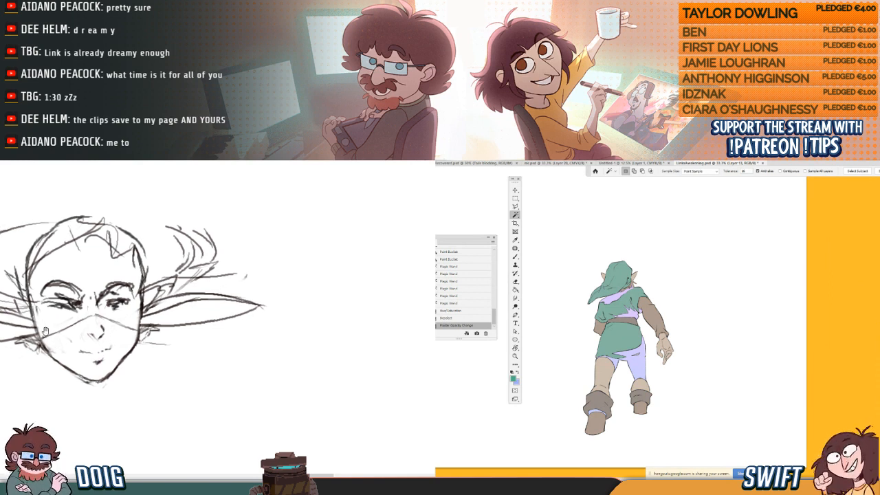
pyautogui.moveTo(47, 331); pyautogui.dragTo(47, 323)
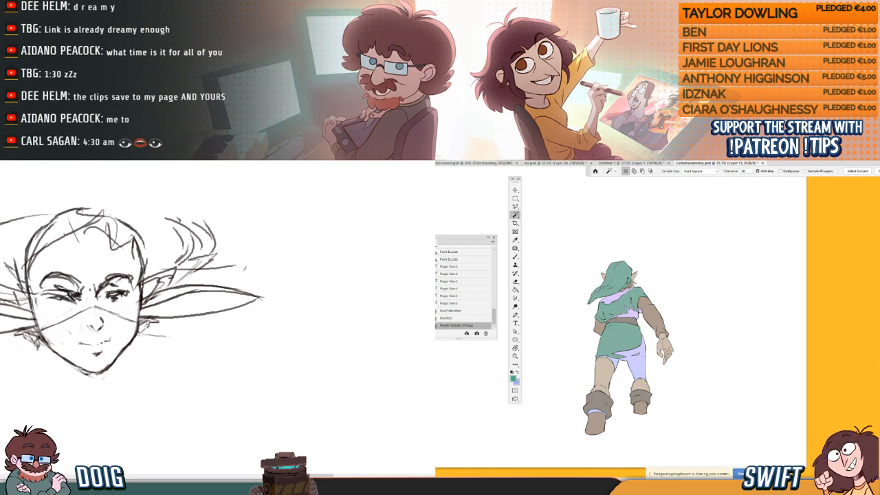
# - Erase the stray lines below the ear and sketch a small boxy earring shape at its base
pyautogui.moveTo(146, 331); pyautogui.dragTo(143, 323)
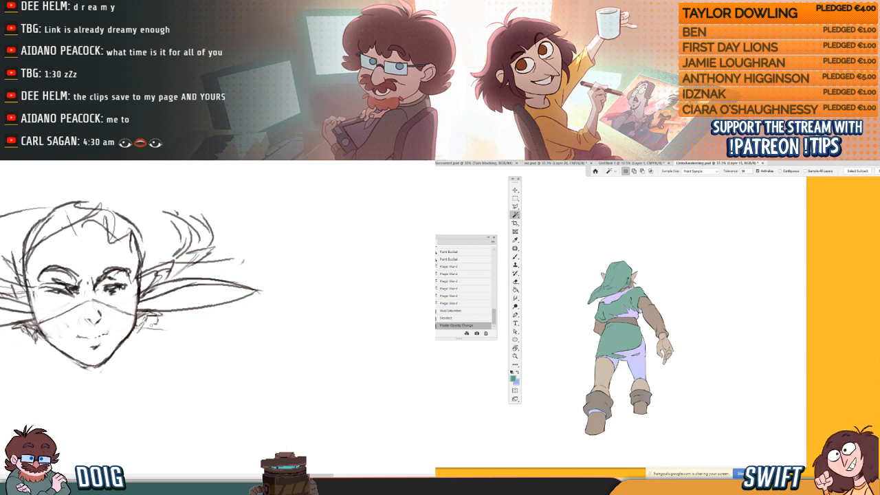
pyautogui.moveTo(146, 331)
pyautogui.mouseDown()
pyautogui.moveTo(159, 330)
pyautogui.moveTo(159, 321)
pyautogui.moveTo(150, 324)
pyautogui.mouseUp()
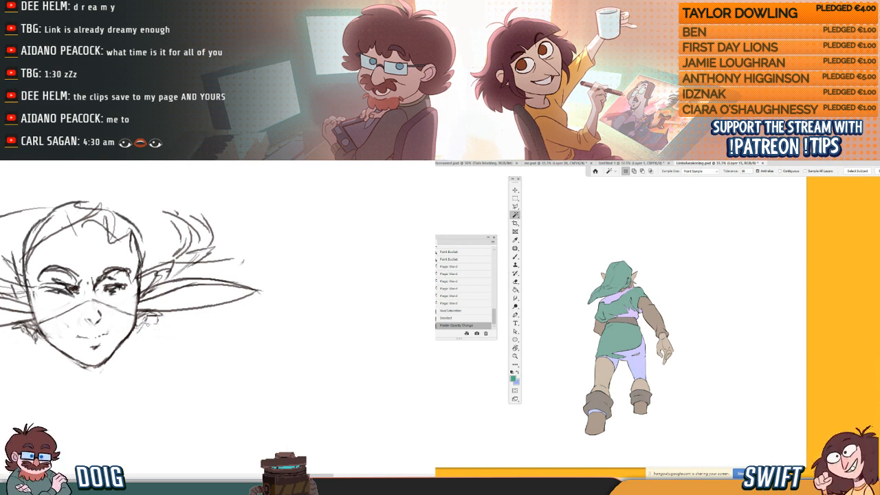
pyautogui.moveTo(91, 321); pyautogui.dragTo(109, 324)
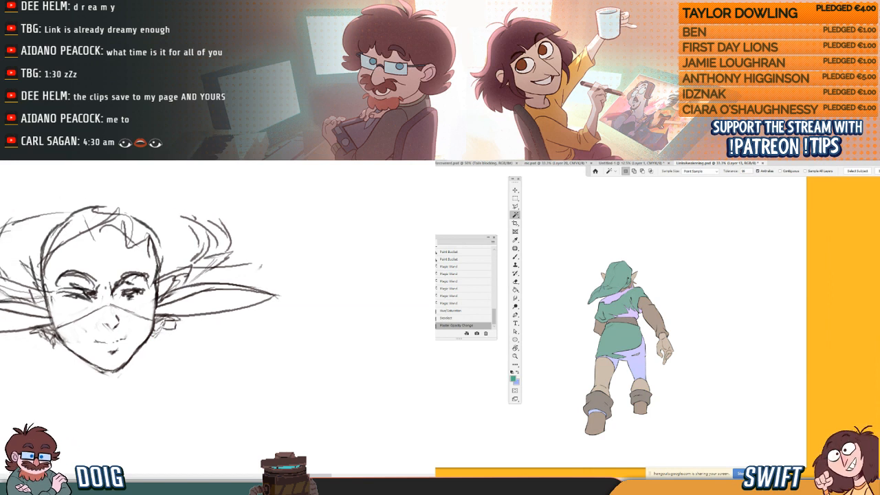
# - Paste the watercolour texture over the walking figure and raise it one level in the layer order
pyautogui.click(515, 191)
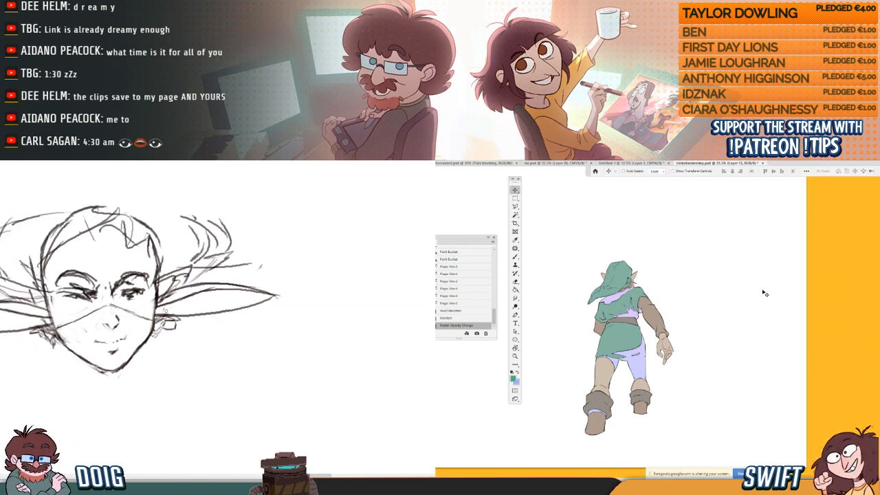
pyautogui.moveTo(165, 310); pyautogui.dragTo(167, 313)
pyautogui.press('ctrl')
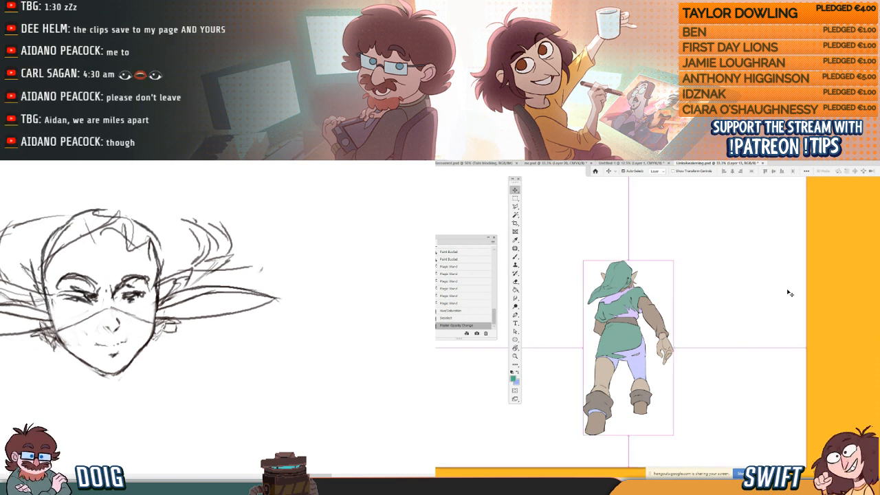
pyautogui.hotkey('ctrl', 'v')
pyautogui.moveTo(128, 310)
pyautogui.mouseDown()
pyautogui.moveTo(144, 319)
pyautogui.moveTo(151, 307)
pyautogui.mouseUp()
pyautogui.moveTo(87, 310); pyautogui.dragTo(97, 325)
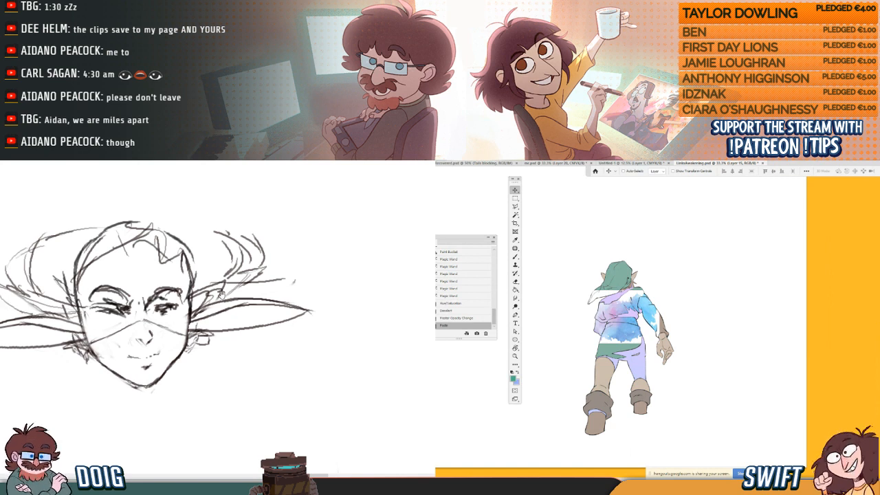
pyautogui.moveTo(221, 294); pyautogui.dragTo(182, 289)
pyautogui.hotkey('ctrl', ']')
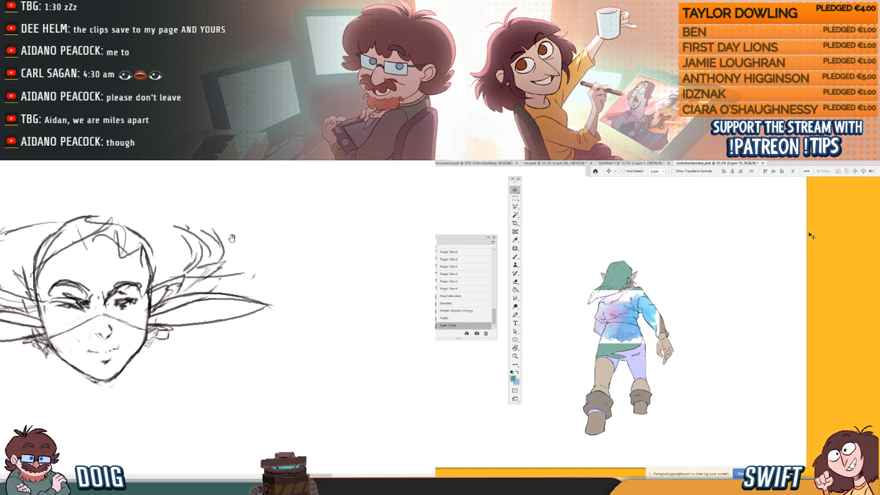
pyautogui.moveTo(220, 268); pyautogui.dragTo(181, 276)
# - Rotate the watercolour texture 90 degrees, scale it up to cover the whole figure, and commit the transform
pyautogui.hotkey('ctrl', 't')
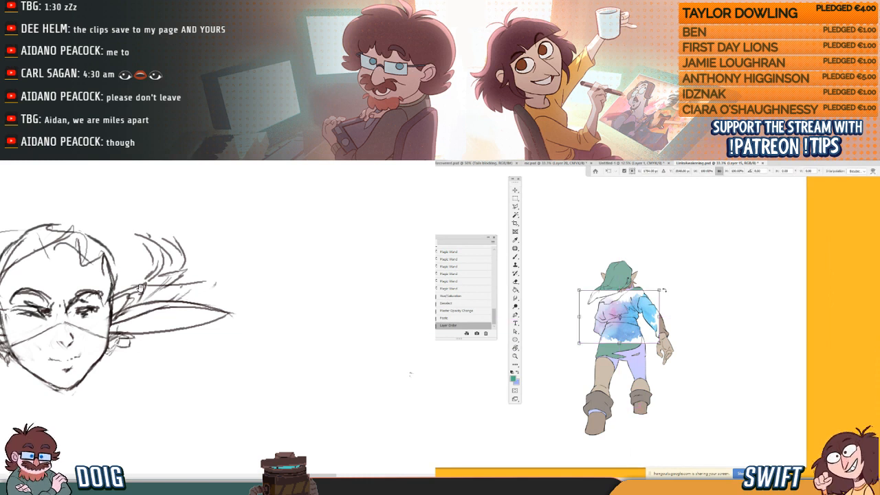
pyautogui.moveTo(663, 290)
pyautogui.mouseDown()
pyautogui.moveTo(725, 261)
pyautogui.moveTo(730, 286)
pyautogui.moveTo(629, 360)
pyautogui.moveTo(662, 366)
pyautogui.moveTo(637, 391)
pyautogui.mouseUp()
pyautogui.moveTo(692, 255)
pyautogui.mouseDown()
pyautogui.moveTo(701, 245)
pyautogui.moveTo(677, 272)
pyautogui.mouseUp()
pyautogui.press('Right')
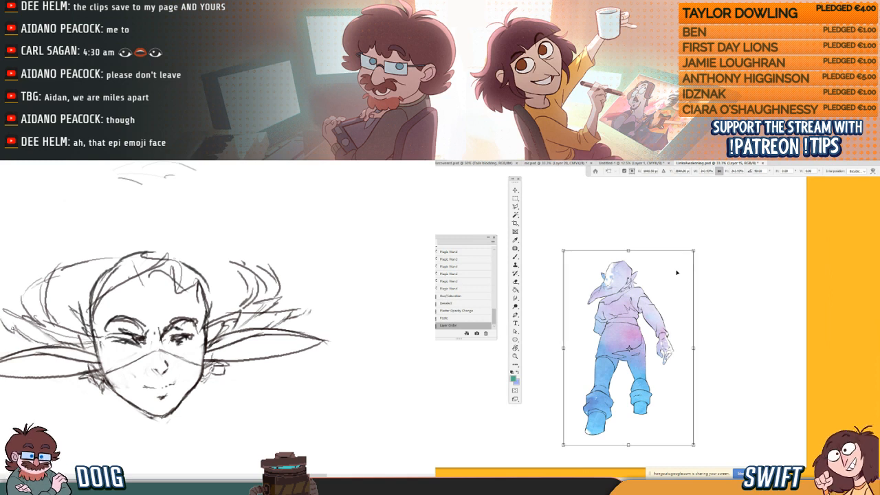
pyautogui.press('Return')
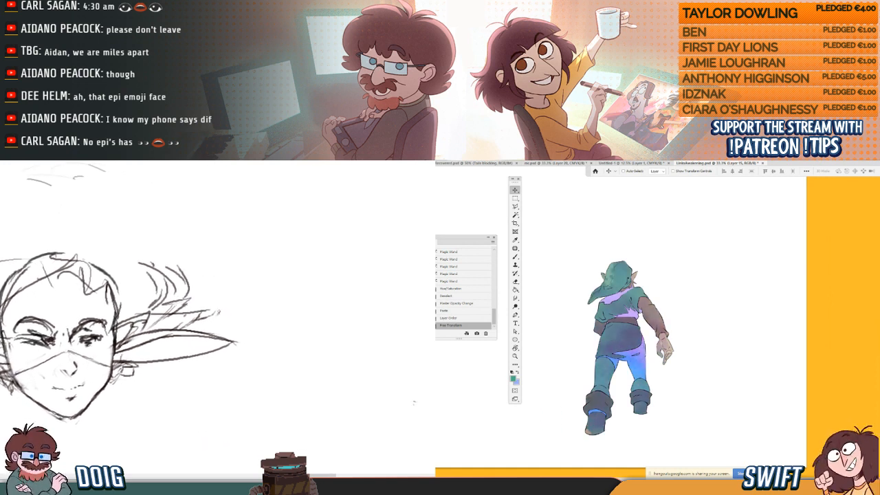
# - Sketch jagged loose tips at the outer end of the wind-blown hair, trying different blending modes on the figure's watercolour texture
pyautogui.moveTo(226, 300); pyautogui.dragTo(221, 313)
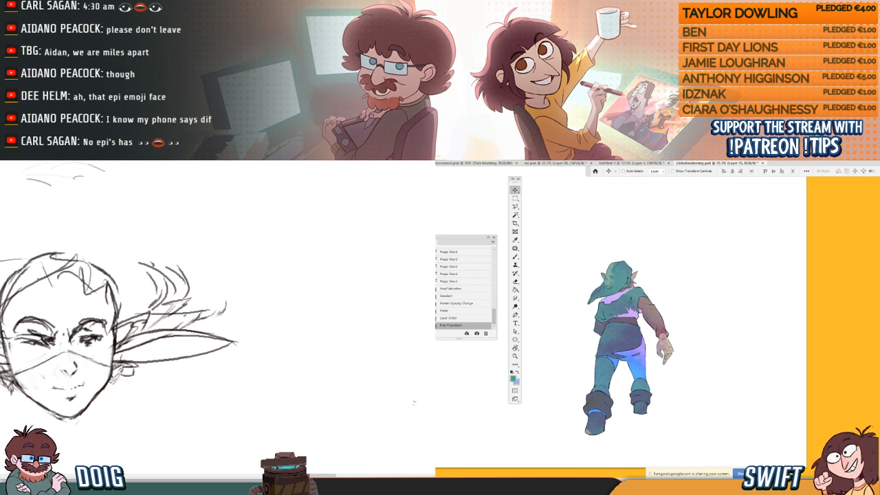
pyautogui.moveTo(253, 271)
pyautogui.mouseDown()
pyautogui.moveTo(286, 248)
pyautogui.moveTo(254, 284)
pyautogui.moveTo(259, 280)
pyautogui.moveTo(264, 296)
pyautogui.mouseUp()
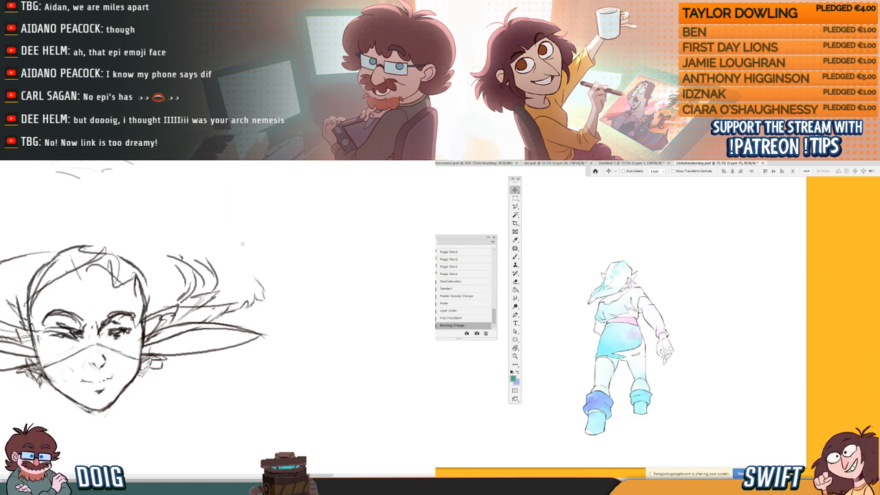
pyautogui.moveTo(221, 276)
pyautogui.mouseDown()
pyautogui.moveTo(242, 281)
pyautogui.moveTo(249, 268)
pyautogui.moveTo(235, 283)
pyautogui.moveTo(282, 315)
pyautogui.moveTo(262, 289)
pyautogui.mouseUp()
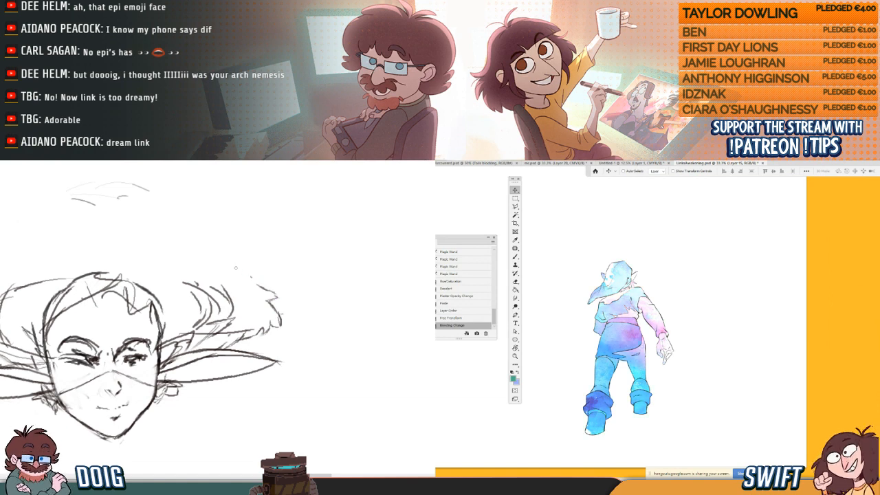
pyautogui.moveTo(101, 264); pyautogui.dragTo(141, 266)
pyautogui.moveTo(93, 287); pyautogui.dragTo(109, 280)
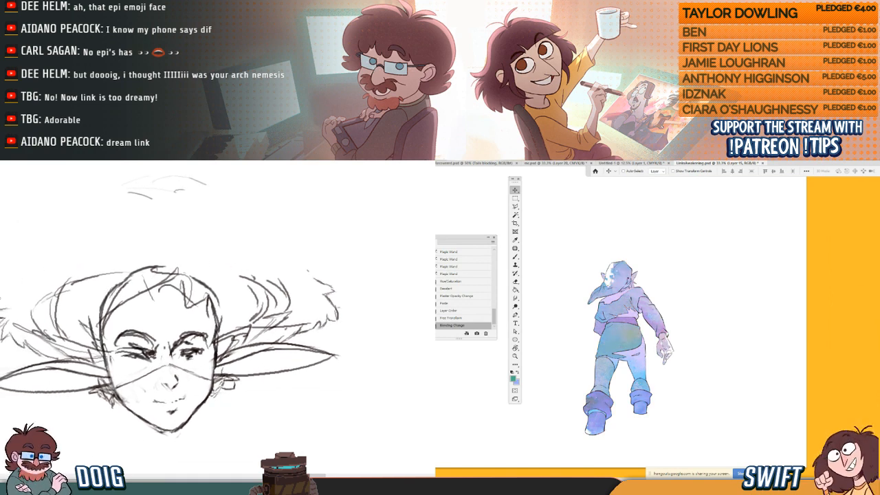
# - Refine the pointed fringe strands across the forehead and set a pale blue-and-lilac blending result for the watercolour texture
pyautogui.moveTo(14, 310); pyautogui.dragTo(72, 275)
pyautogui.moveTo(172, 257)
pyautogui.mouseDown()
pyautogui.moveTo(156, 255)
pyautogui.moveTo(122, 284)
pyautogui.moveTo(105, 283)
pyautogui.moveTo(103, 314)
pyautogui.mouseUp()
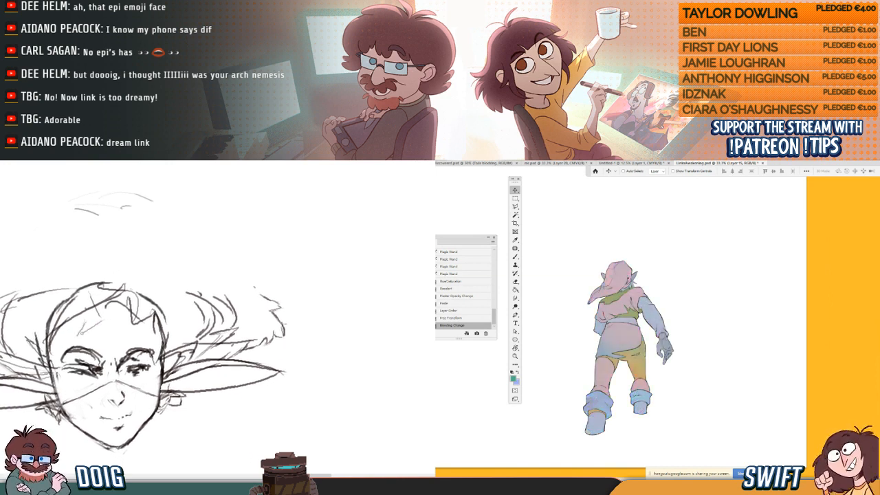
pyautogui.moveTo(95, 315); pyautogui.dragTo(96, 307)
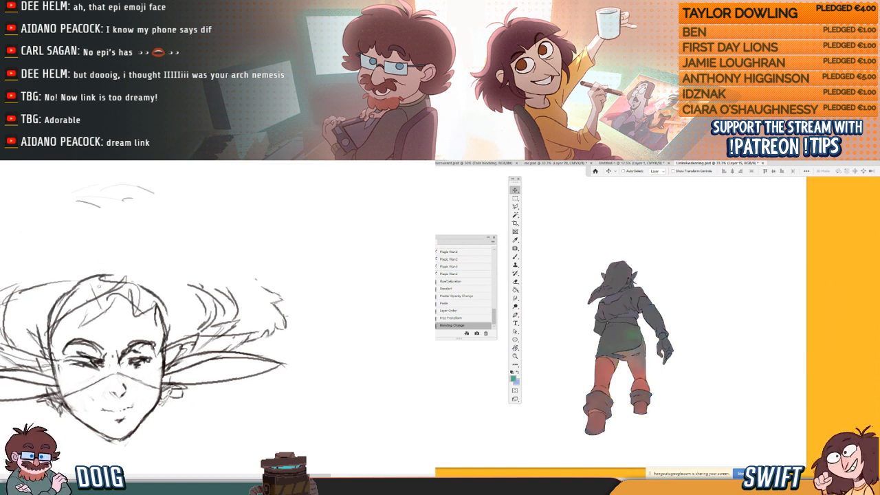
pyautogui.moveTo(99, 313); pyautogui.dragTo(94, 307)
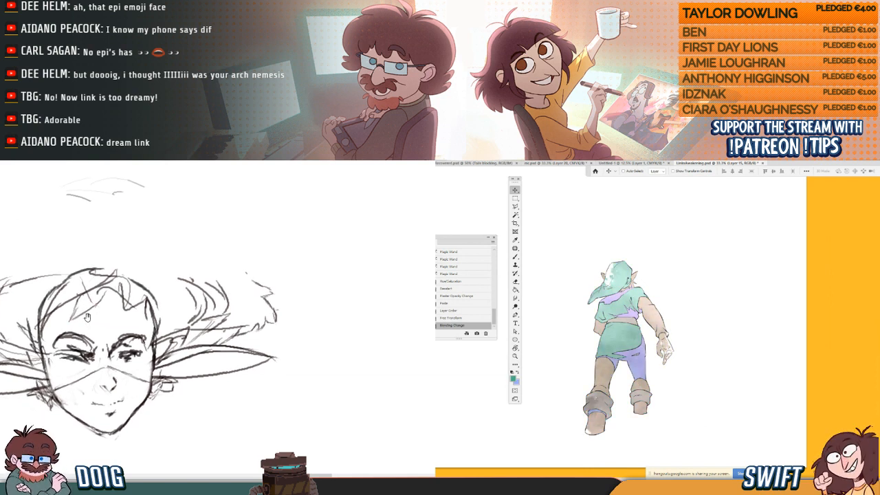
pyautogui.moveTo(88, 318)
pyautogui.mouseDown()
pyautogui.moveTo(101, 305)
pyautogui.moveTo(70, 304)
pyautogui.moveTo(118, 299)
pyautogui.mouseUp()
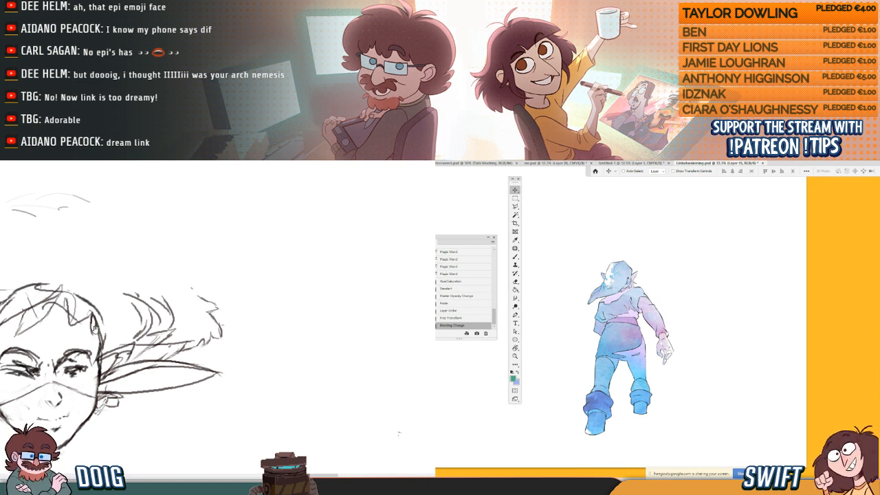
pyautogui.moveTo(95, 331); pyautogui.dragTo(98, 324)
pyautogui.moveTo(59, 347); pyautogui.dragTo(83, 298)
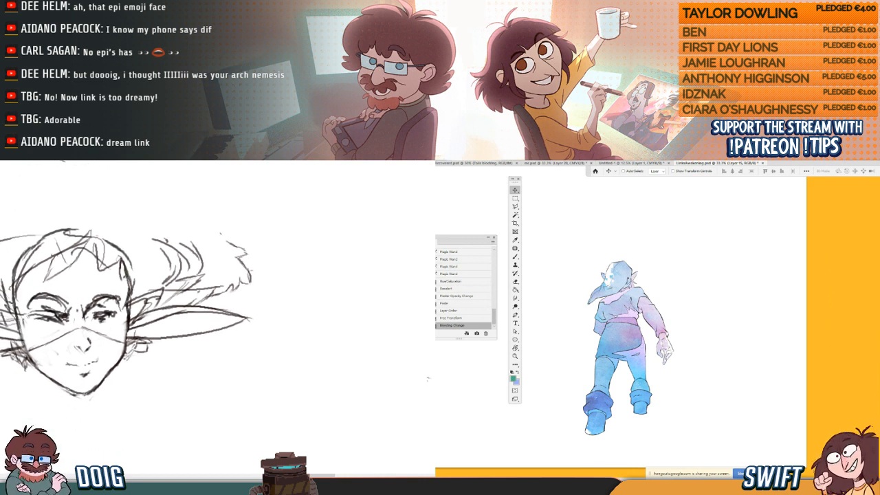
# - Turn the figure's lilac collar and trousers dark grey on Layer 14 with a Hue/Saturation adjustment
pyautogui.moveTo(427, 378)
pyautogui.mouseDown()
pyautogui.moveTo(390, 368)
pyautogui.moveTo(398, 378)
pyautogui.mouseUp()
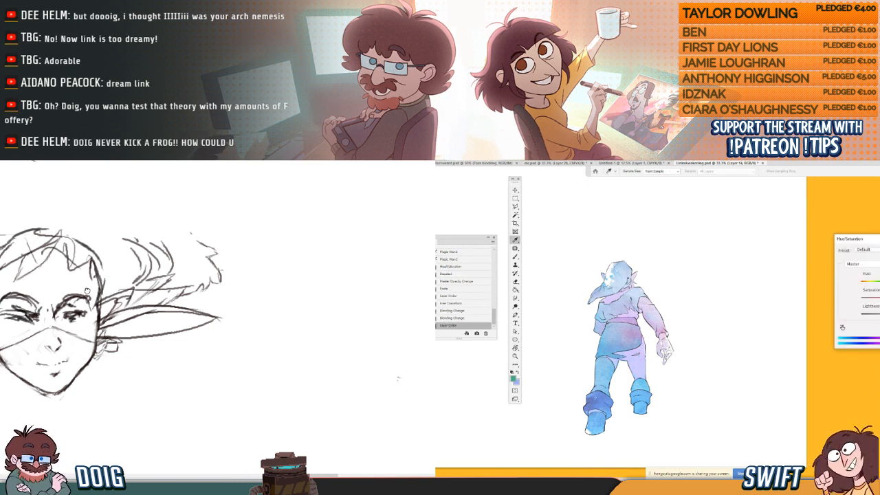
pyautogui.moveTo(398, 377)
pyautogui.mouseDown()
pyautogui.moveTo(389, 392)
pyautogui.moveTo(400, 402)
pyautogui.mouseUp()
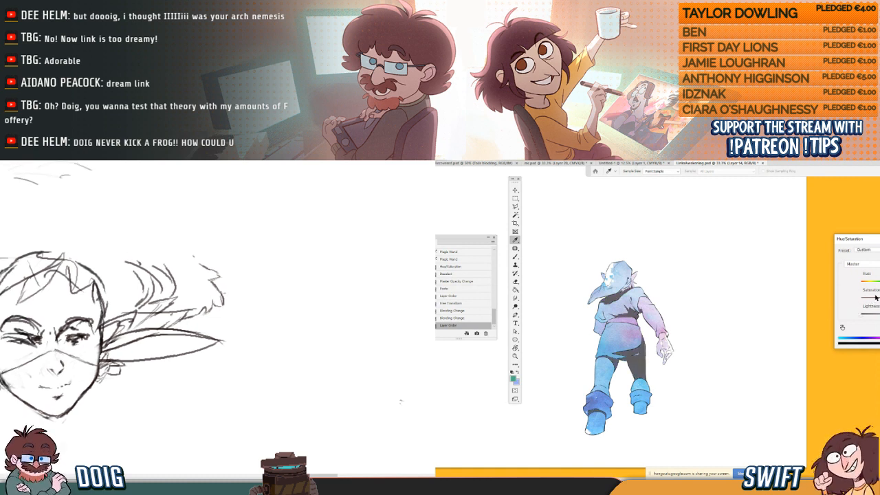
pyautogui.moveTo(77, 307)
pyautogui.mouseDown()
pyautogui.moveTo(86, 311)
pyautogui.moveTo(74, 329)
pyautogui.moveTo(81, 324)
pyautogui.mouseUp()
pyautogui.moveTo(186, 285); pyautogui.dragTo(154, 278)
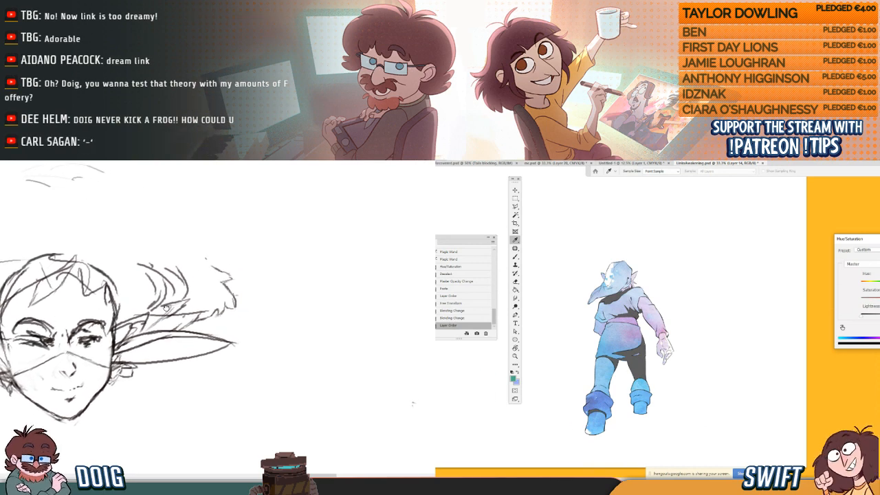
pyautogui.moveTo(412, 404); pyautogui.dragTo(379, 414)
pyautogui.press('Return')
pyautogui.press('v')
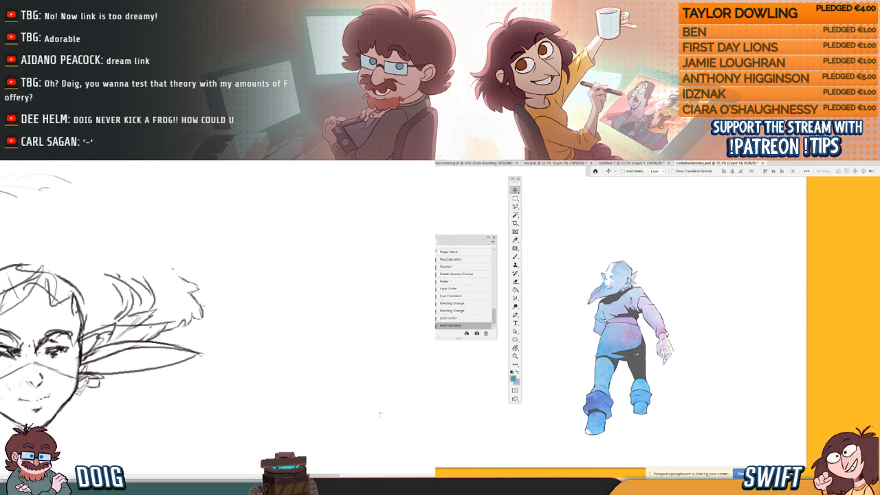
# - Apply a second Hue/Saturation adjustment to the dark grey collar and trousers layer
pyautogui.press('i')
pyautogui.hotkey('ctrl', 'u')
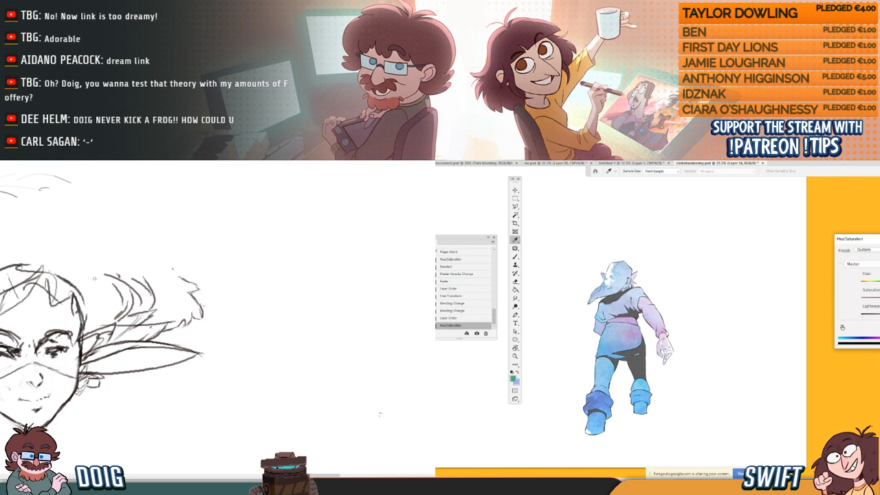
pyautogui.press('Return')
pyautogui.moveTo(65, 279); pyautogui.dragTo(80, 266)
pyautogui.moveTo(28, 293)
pyautogui.mouseDown()
pyautogui.moveTo(71, 289)
pyautogui.moveTo(31, 326)
pyautogui.mouseUp()
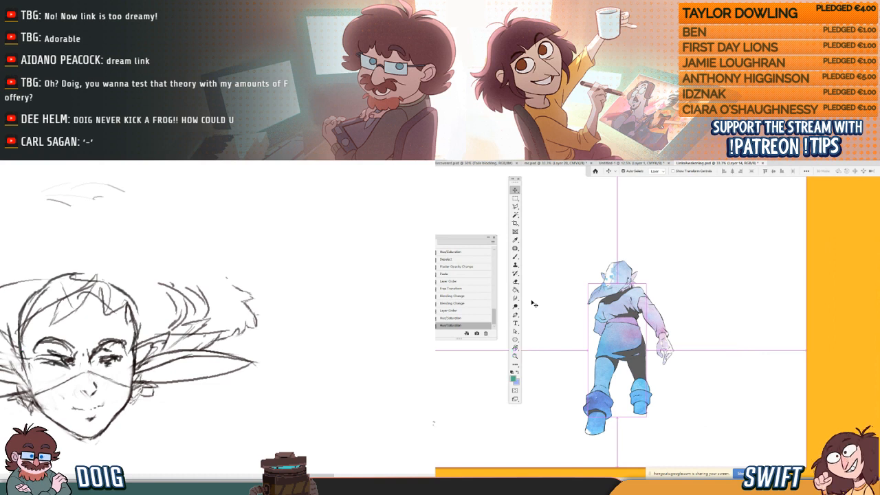
pyautogui.hotkey('ctrl', 'l')
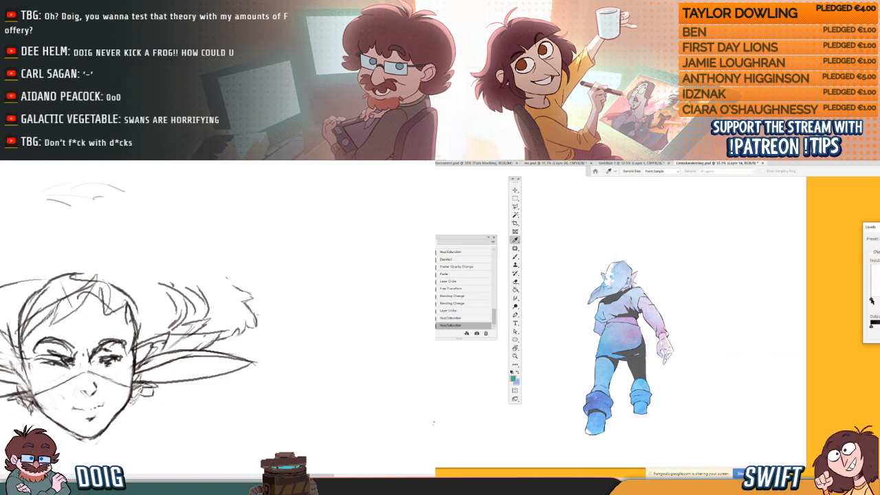
pyautogui.moveTo(871, 300); pyautogui.dragTo(834, 297)
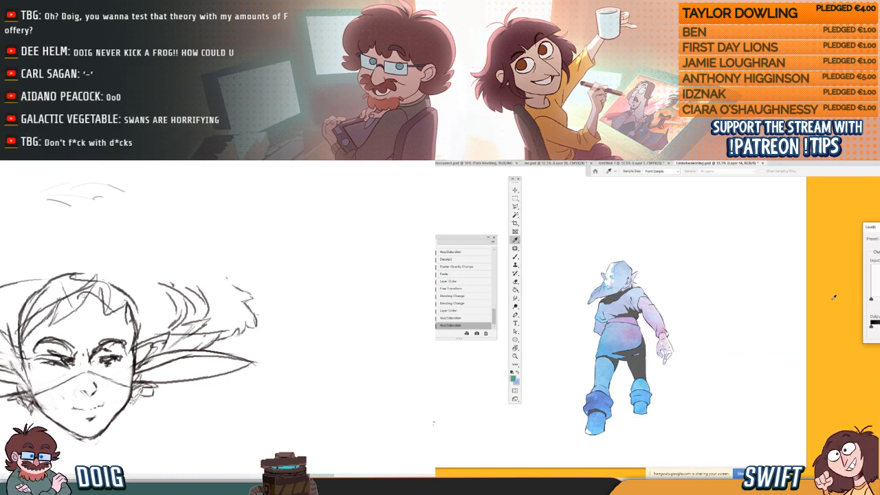
pyautogui.press('Escape')
# - Unlock Layer 14, which holds the walking figure's dark collar and trousers
pyautogui.moveTo(135, 294); pyautogui.dragTo(114, 259)
pyautogui.click(515, 356)
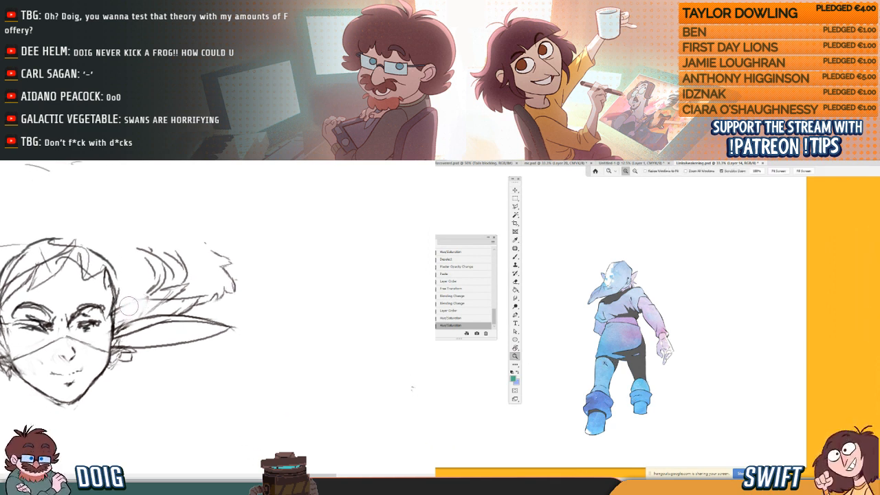
pyautogui.click(610, 363)
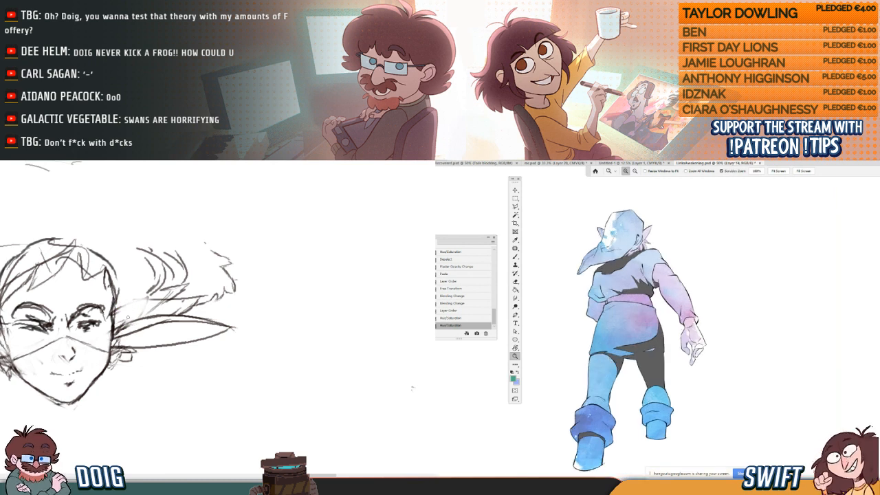
pyautogui.hotkey('ctrl', 'e')
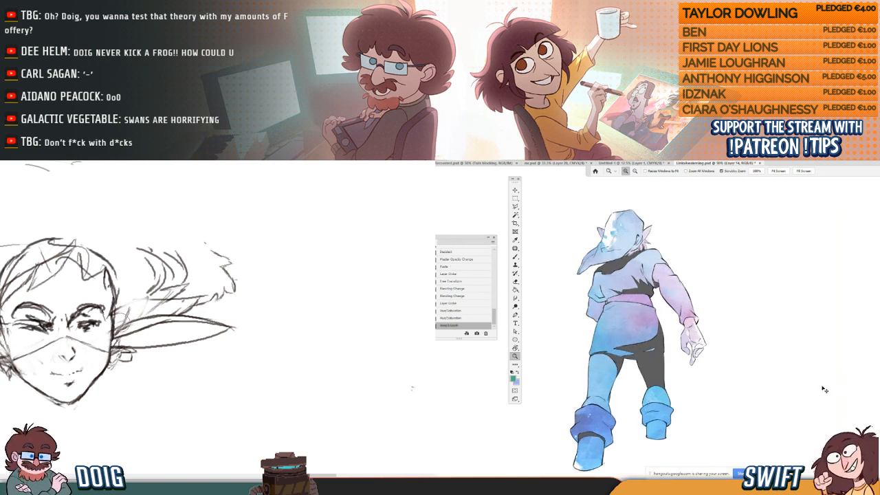
pyautogui.hotkey('ctrl', 'u')
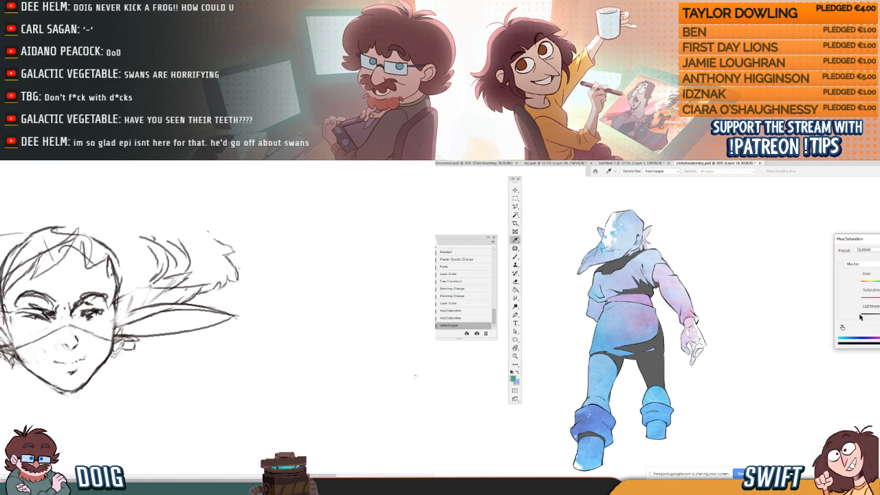
pyautogui.press('Escape')
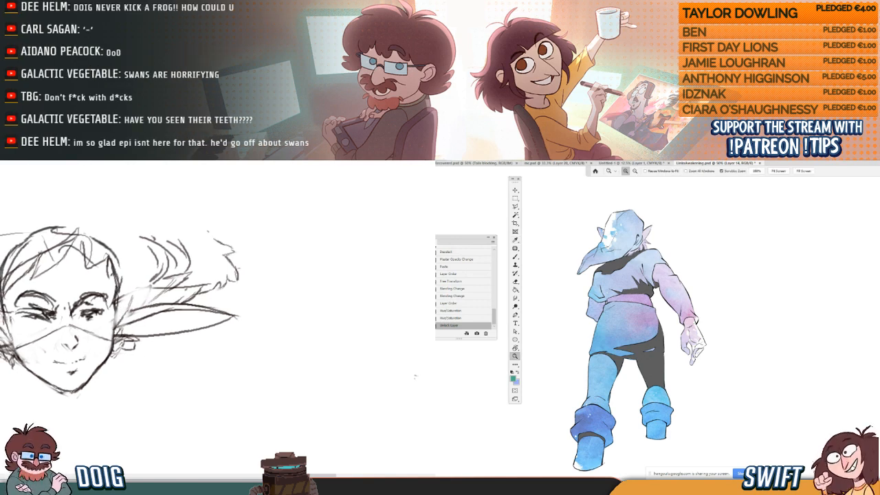
pyautogui.moveTo(76, 349)
pyautogui.mouseDown()
pyautogui.moveTo(85, 351)
pyautogui.moveTo(86, 333)
pyautogui.moveTo(74, 296)
pyautogui.mouseUp()
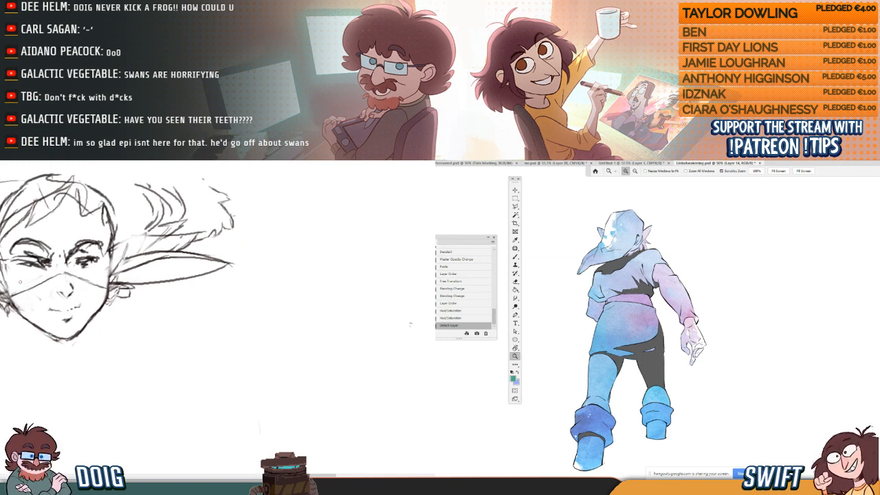
# - Refine the sketched face's chin and jawline, and revert the grey test brush stroke on the figure's trousers
pyautogui.press('b')
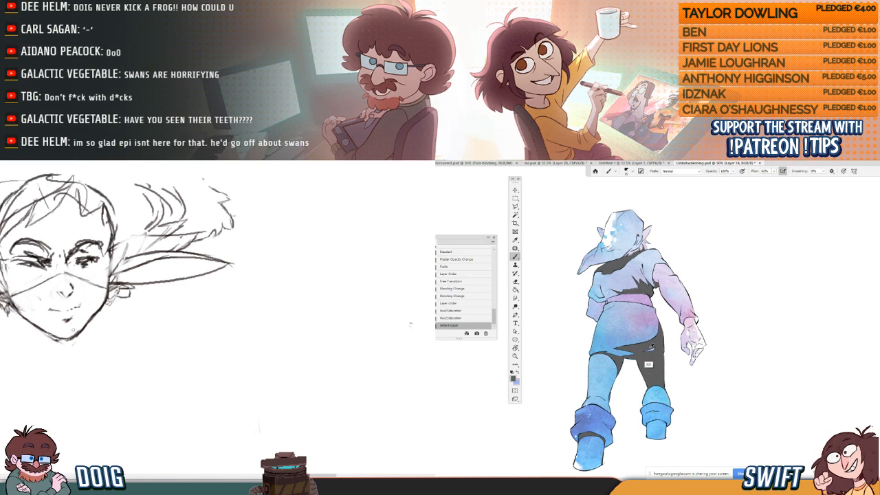
pyautogui.moveTo(79, 314); pyautogui.dragTo(83, 302)
pyautogui.moveTo(55, 330); pyautogui.dragTo(77, 336)
pyautogui.moveTo(112, 290); pyautogui.dragTo(115, 292)
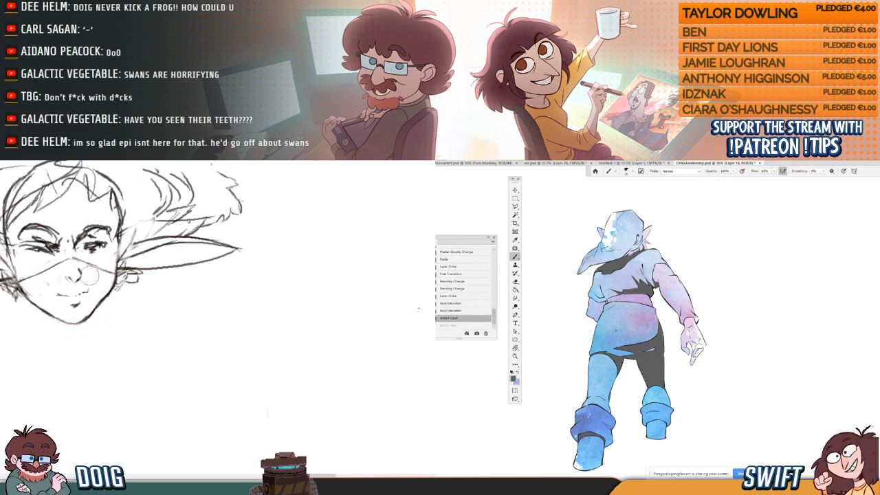
pyautogui.keyDown('alt'); pyautogui.click(649, 362); pyautogui.keyUp('alt')
pyautogui.moveTo(75, 335)
pyautogui.mouseDown()
pyautogui.moveTo(89, 331)
pyautogui.moveTo(109, 297)
pyautogui.moveTo(93, 314)
pyautogui.mouseUp()
pyautogui.click(471, 319)
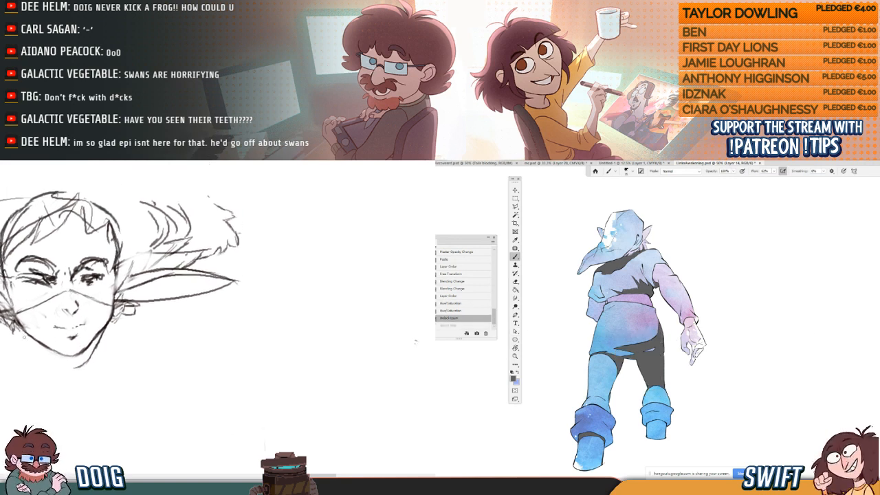
pyautogui.moveTo(23, 332); pyautogui.dragTo(41, 352)
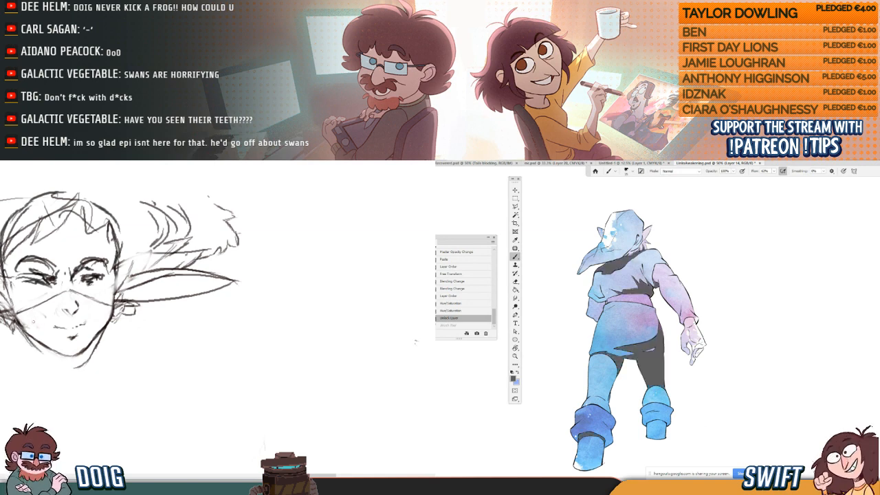
# - Raise the figure's dark collar and trousers layer one level in the layer order and add a stroke along the face's jaw
pyautogui.hotkey('ctrl', ']')
pyautogui.moveTo(59, 297); pyautogui.dragTo(53, 292)
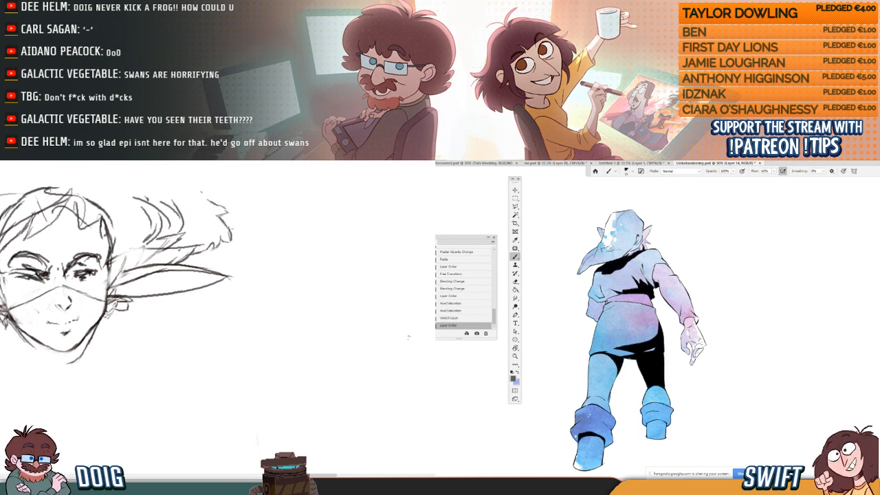
pyautogui.moveTo(23, 334)
pyautogui.mouseDown()
pyautogui.moveTo(44, 357)
pyautogui.moveTo(53, 324)
pyautogui.moveTo(39, 338)
pyautogui.moveTo(65, 355)
pyautogui.mouseUp()
# - Sample the black of the trousers and touch up the shadow edge at the tunic's hem with small brush dabs
pyautogui.keyDown('alt'); pyautogui.click(639, 374); pyautogui.keyUp('alt')
pyautogui.click(663, 344)
pyautogui.click(663, 352)
pyautogui.moveTo(411, 327); pyautogui.dragTo(415, 422)
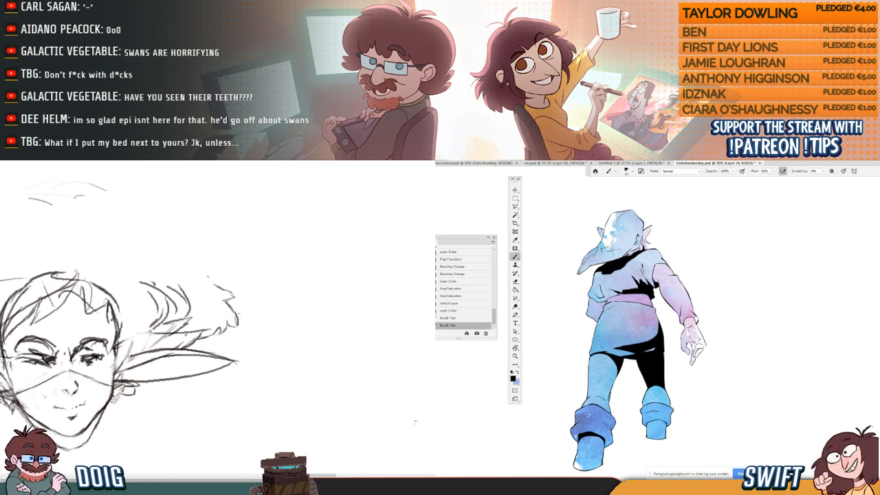
pyautogui.click(663, 359)
# - Fill out the jagged black shadow above the belt on the figure's back with the brush, and undo the last stroke
pyautogui.click(629, 293)
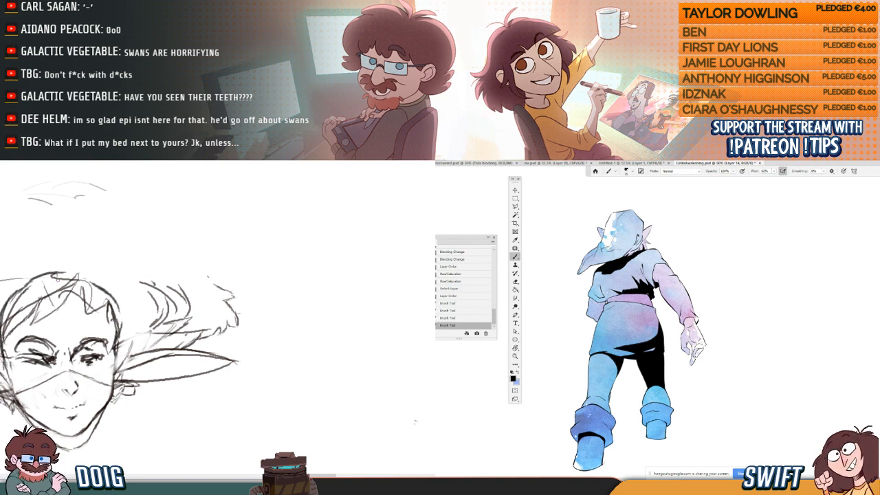
pyautogui.click(637, 290)
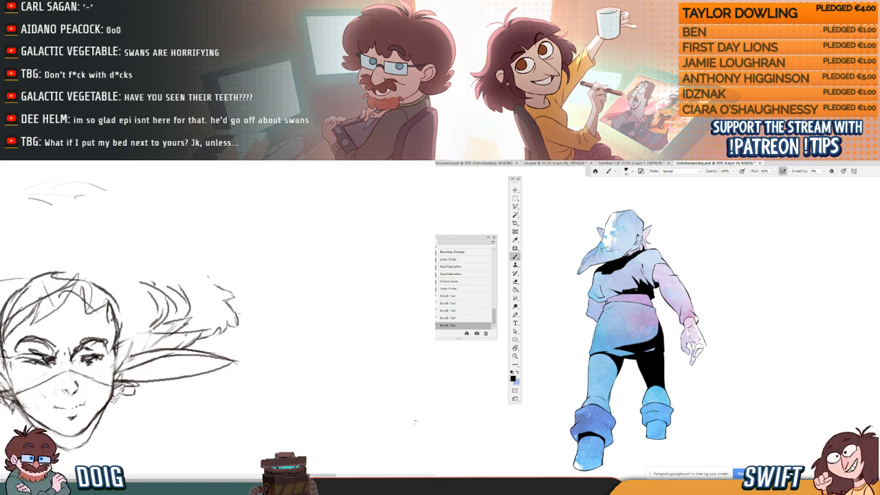
pyautogui.click(635, 288)
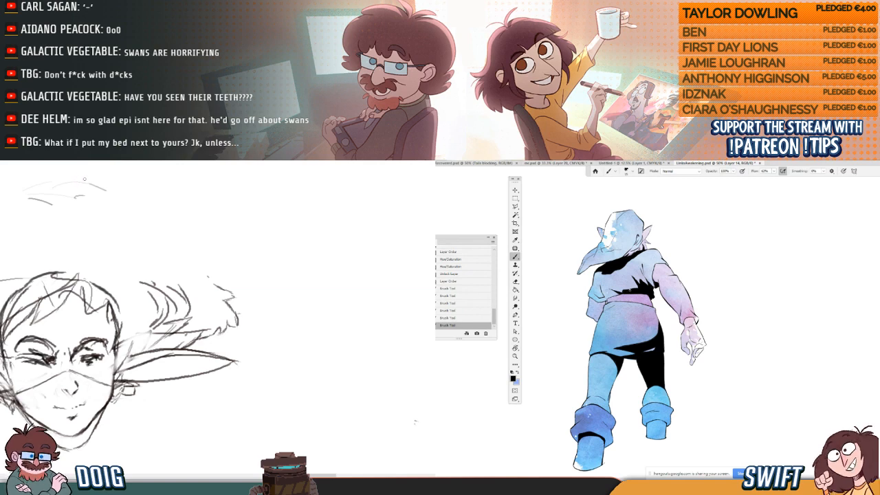
pyautogui.moveTo(627, 291); pyautogui.dragTo(635, 292)
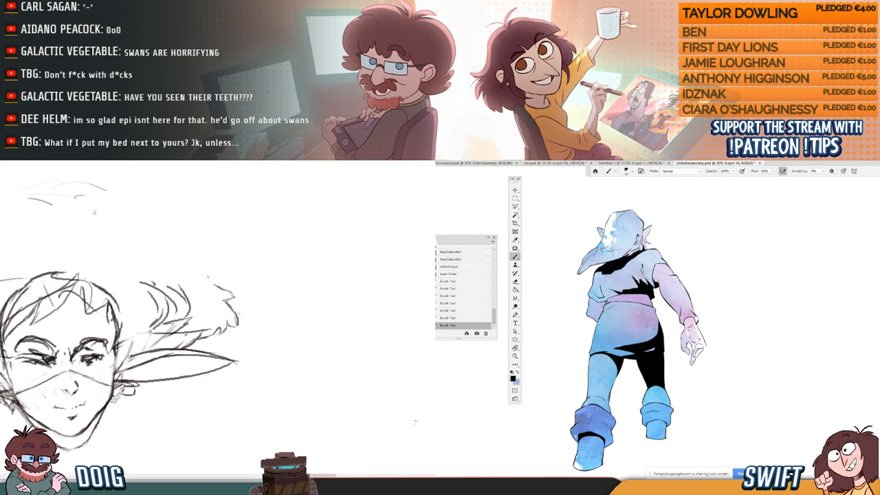
pyautogui.moveTo(82, 255); pyautogui.dragTo(75, 265)
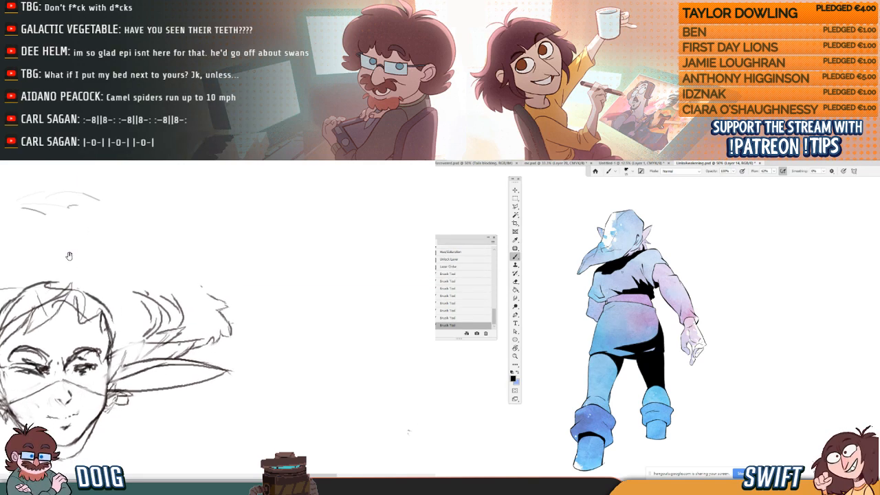
pyautogui.hotkey('ctrl', 'z')
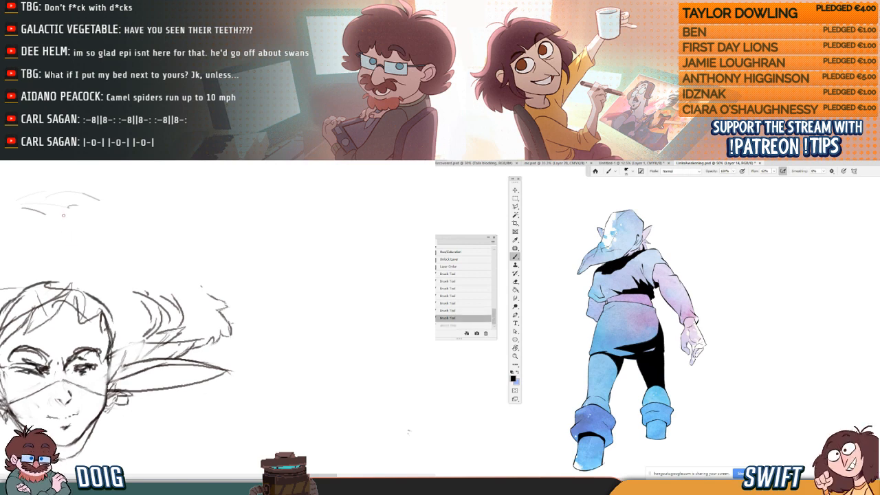
# - Sketch a few loose hair strokes above the scowling face's head
pyautogui.hotkey('ctrl', 'shift', 'z')
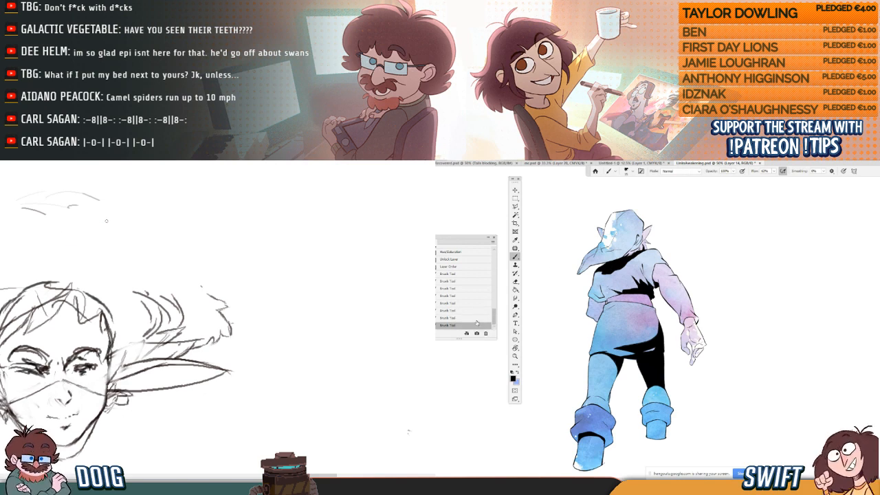
pyautogui.hotkey('ctrl', 'z')
pyautogui.moveTo(86, 267); pyautogui.dragTo(102, 289)
pyautogui.moveTo(75, 259)
pyautogui.mouseDown()
pyautogui.moveTo(100, 277)
pyautogui.moveTo(81, 250)
pyautogui.moveTo(85, 261)
pyautogui.mouseUp()
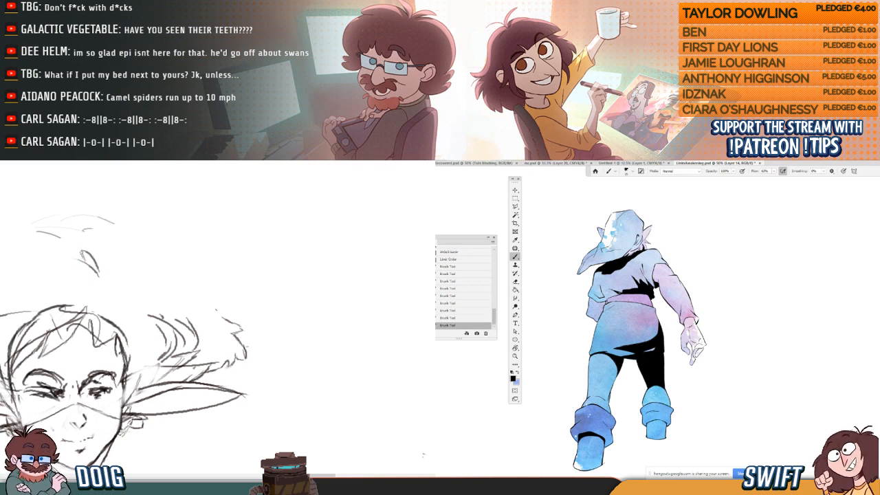
pyautogui.moveTo(107, 297); pyautogui.dragTo(77, 271)
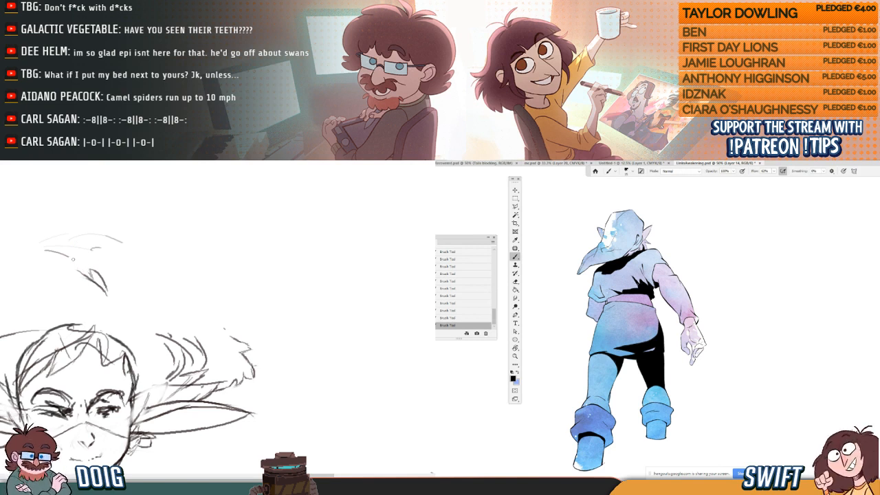
# - Step back and forth through the latest brush strokes in the history to compare the walking figure's black shadows
pyautogui.click(485, 311)
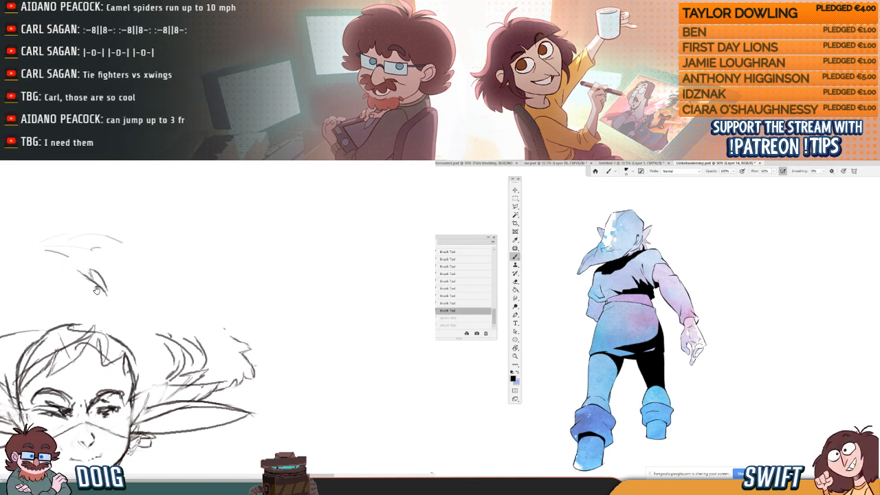
pyautogui.moveTo(96, 290)
pyautogui.mouseDown()
pyautogui.moveTo(94, 266)
pyautogui.moveTo(122, 247)
pyautogui.moveTo(152, 252)
pyautogui.moveTo(134, 258)
pyautogui.moveTo(139, 243)
pyautogui.moveTo(125, 240)
pyautogui.moveTo(192, 257)
pyautogui.moveTo(207, 278)
pyautogui.mouseUp()
pyautogui.click(473, 319)
pyautogui.click(474, 313)
pyautogui.hotkey('ctrl', 'shift', 'z')
pyautogui.hotkey('ctrl', 'shift', 'z')
# - Continue the broad swept hair outline around the sketched face and erase stray marks along its outer edge
pyautogui.moveTo(125, 261)
pyautogui.mouseDown()
pyautogui.moveTo(170, 301)
pyautogui.moveTo(73, 247)
pyautogui.moveTo(56, 248)
pyautogui.moveTo(70, 257)
pyautogui.moveTo(6, 266)
pyautogui.moveTo(23, 275)
pyautogui.moveTo(30, 251)
pyautogui.mouseUp()
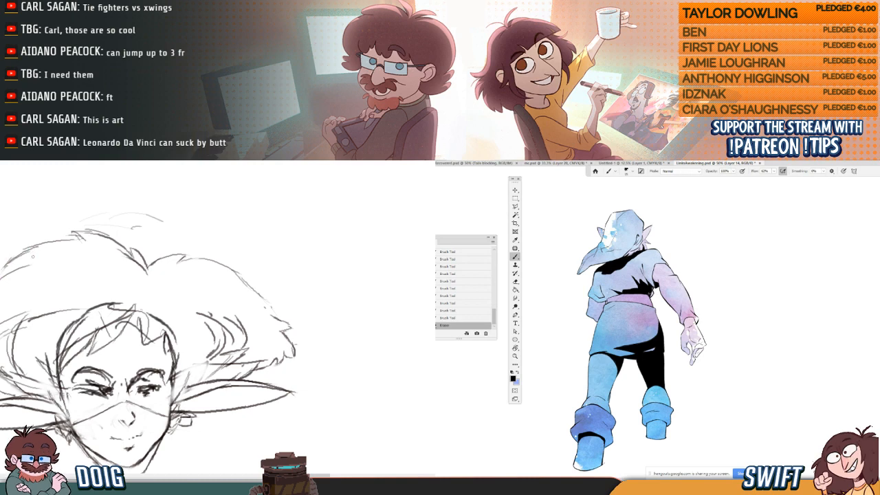
pyautogui.moveTo(32, 281)
pyautogui.mouseDown()
pyautogui.moveTo(50, 259)
pyautogui.moveTo(4, 267)
pyautogui.mouseUp()
pyautogui.press('e')
pyautogui.moveTo(4, 267); pyautogui.dragTo(36, 248)
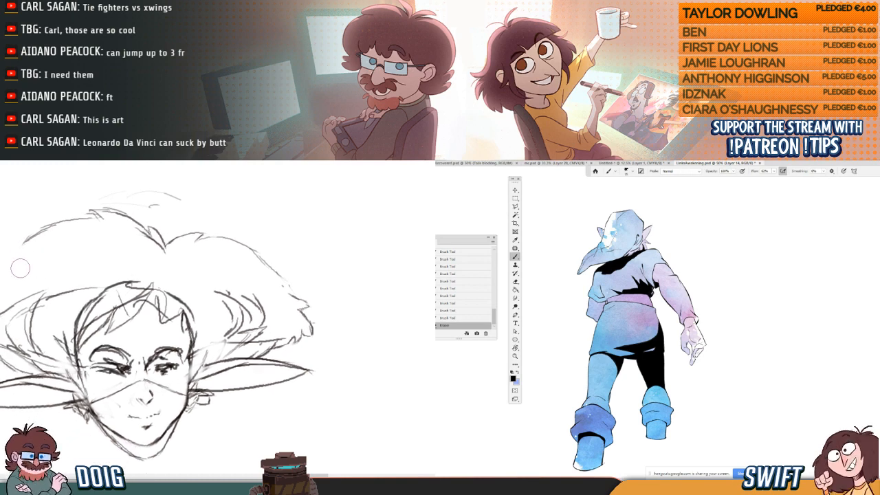
pyautogui.moveTo(66, 336)
pyautogui.mouseDown()
pyautogui.moveTo(27, 309)
pyautogui.moveTo(0, 263)
pyautogui.mouseUp()
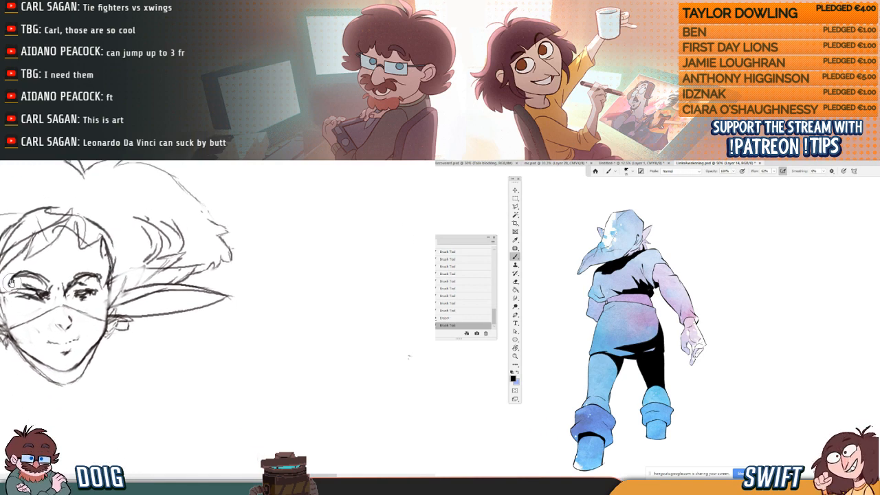
pyautogui.moveTo(23, 307)
pyautogui.mouseDown()
pyautogui.moveTo(16, 295)
pyautogui.moveTo(10, 325)
pyautogui.moveTo(18, 336)
pyautogui.mouseUp()
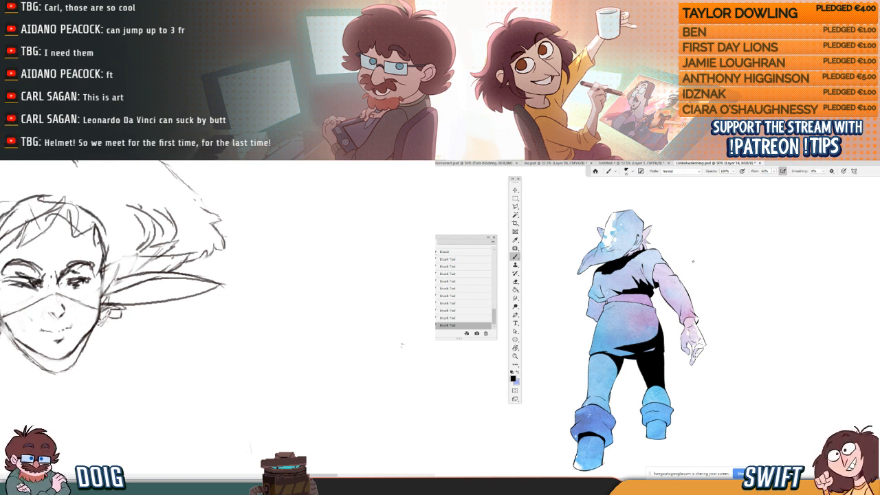
pyautogui.moveTo(78, 297); pyautogui.dragTo(72, 319)
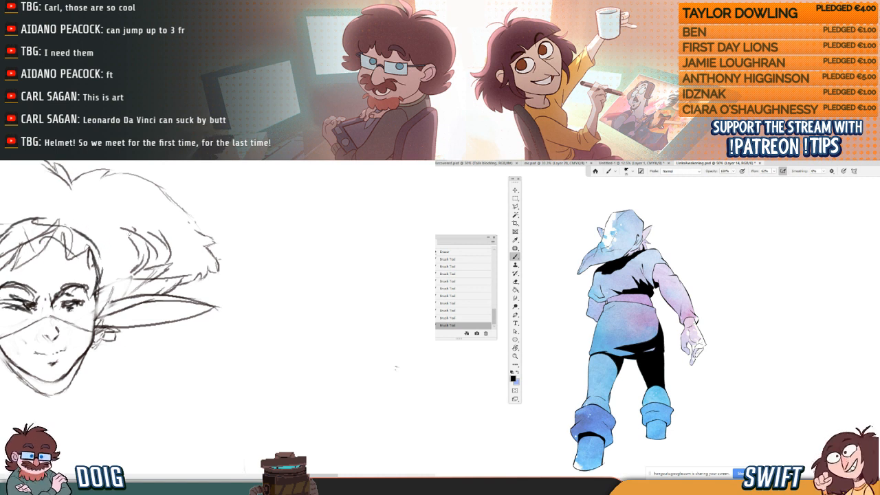
pyautogui.moveTo(65, 311); pyautogui.dragTo(90, 270)
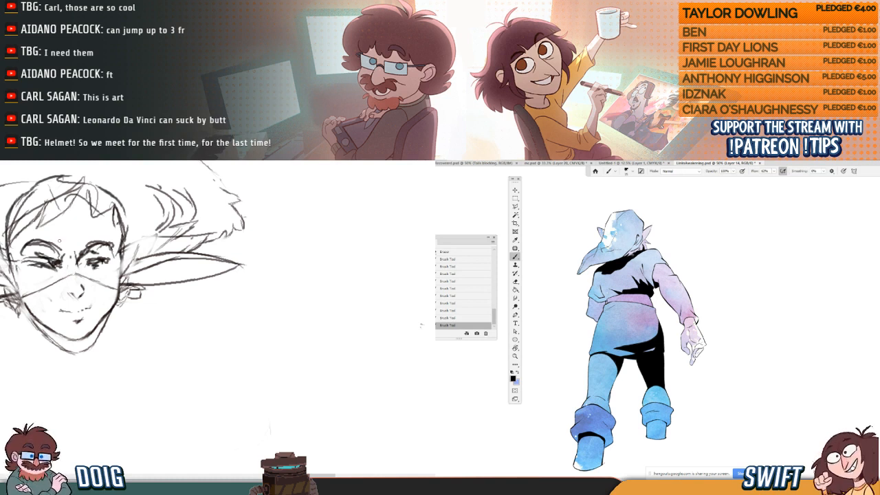
# - Touch up the black shadow at the walking figure's collar and refine the sketched face's forehead and hairline
pyautogui.moveTo(640, 248); pyautogui.dragTo(636, 253)
pyautogui.moveTo(102, 291); pyautogui.dragTo(96, 319)
pyautogui.moveTo(76, 278)
pyautogui.mouseDown()
pyautogui.moveTo(88, 355)
pyautogui.moveTo(95, 337)
pyautogui.mouseUp()
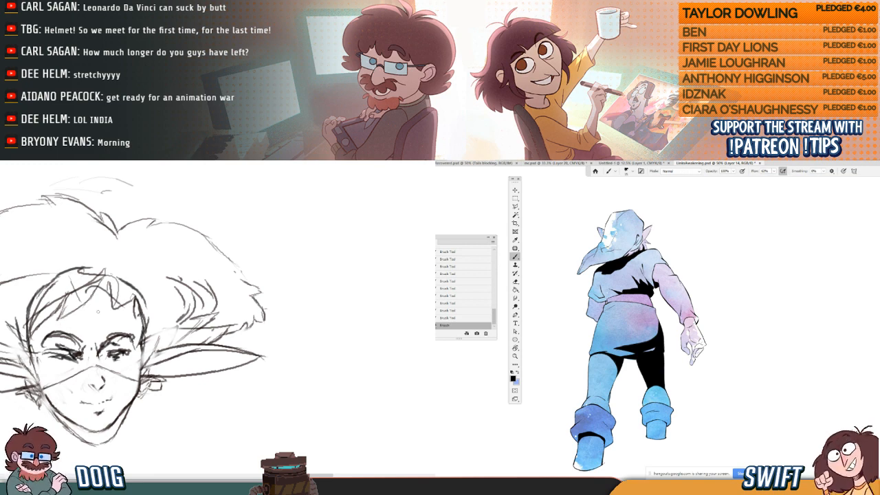
pyautogui.moveTo(72, 309); pyautogui.dragTo(76, 355)
pyautogui.moveTo(21, 367)
pyautogui.mouseDown()
pyautogui.moveTo(23, 356)
pyautogui.moveTo(12, 366)
pyautogui.mouseUp()
pyautogui.moveTo(157, 335); pyautogui.dragTo(127, 277)
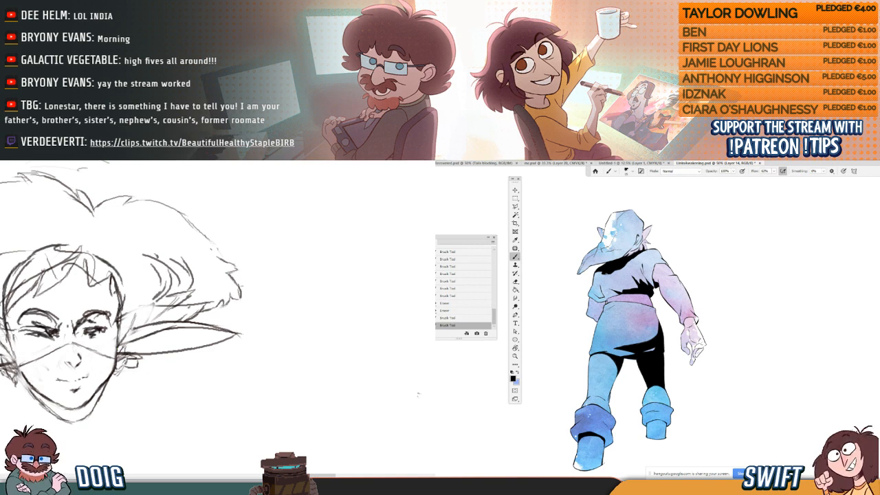
# - Dab black on the figure's nape and inner trouser edge, and add hair strands beside the sketched face's temple
pyautogui.moveTo(646, 237); pyautogui.dragTo(649, 244)
pyautogui.moveTo(625, 356); pyautogui.dragTo(623, 362)
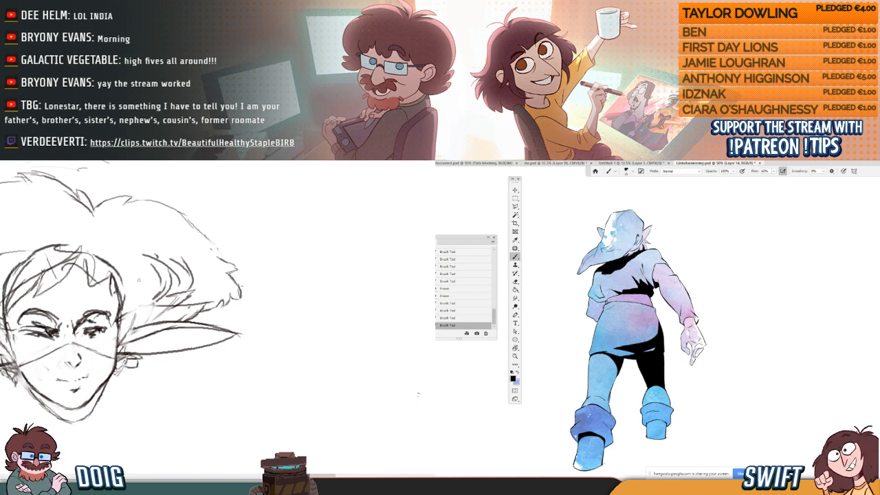
pyautogui.moveTo(149, 303); pyautogui.dragTo(136, 308)
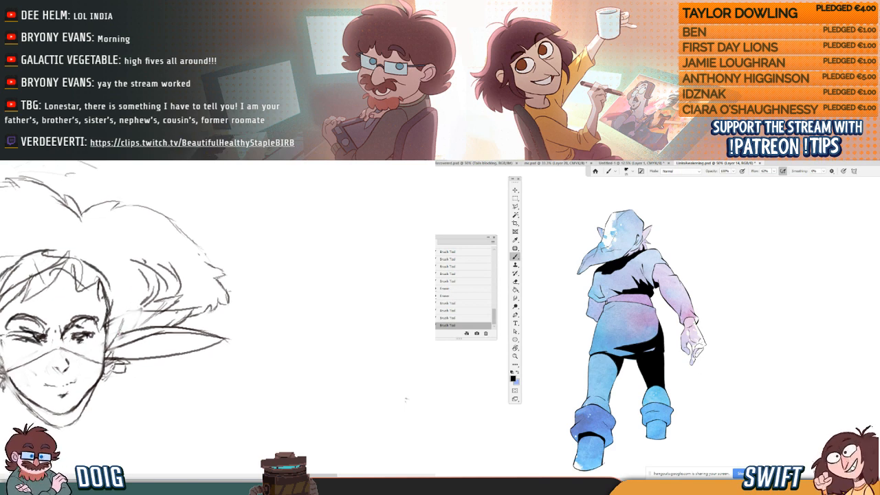
pyautogui.moveTo(155, 342); pyautogui.dragTo(129, 315)
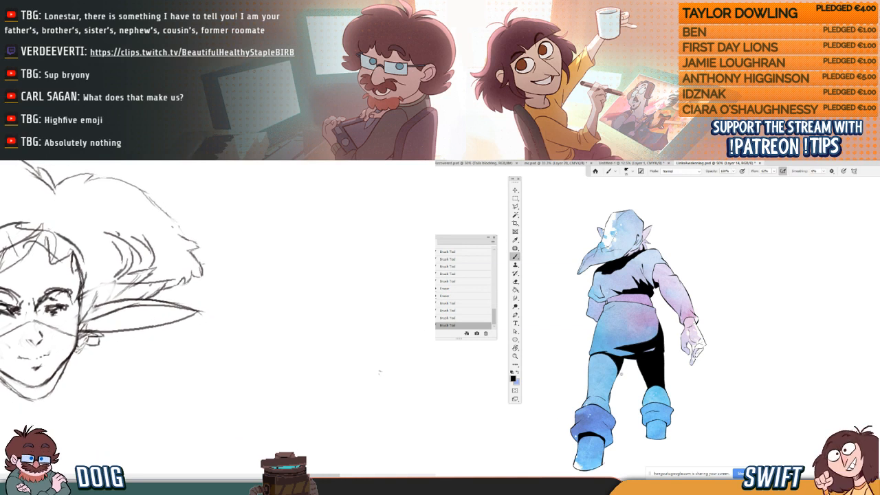
pyautogui.moveTo(622, 373); pyautogui.dragTo(621, 377)
pyautogui.moveTo(107, 322)
pyautogui.mouseDown()
pyautogui.moveTo(120, 312)
pyautogui.moveTo(148, 318)
pyautogui.moveTo(156, 349)
pyautogui.mouseUp()
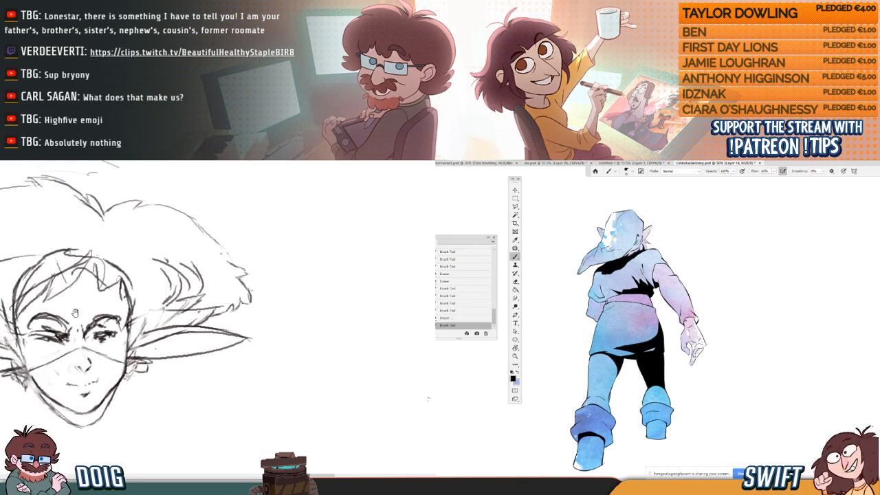
pyautogui.moveTo(75, 313)
pyautogui.mouseDown()
pyautogui.moveTo(90, 286)
pyautogui.moveTo(83, 331)
pyautogui.moveTo(102, 334)
pyautogui.mouseUp()
pyautogui.hotkey('ctrl', 'z')
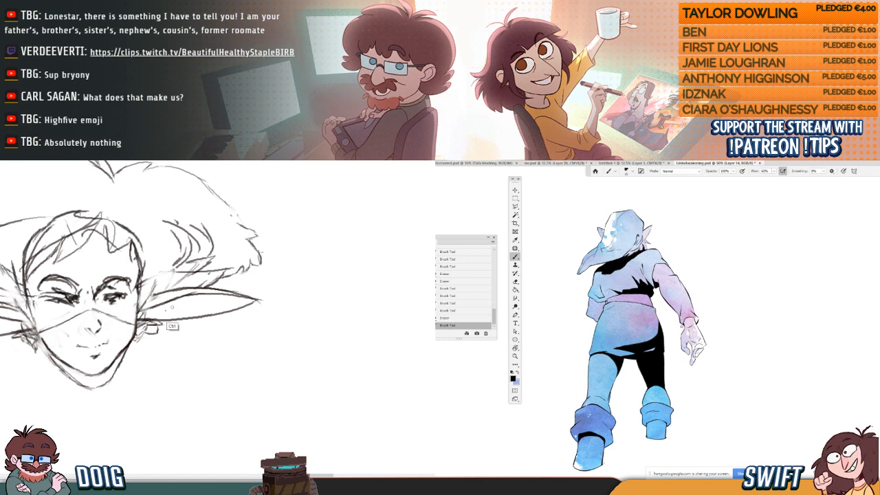
pyautogui.moveTo(118, 302); pyautogui.dragTo(125, 293)
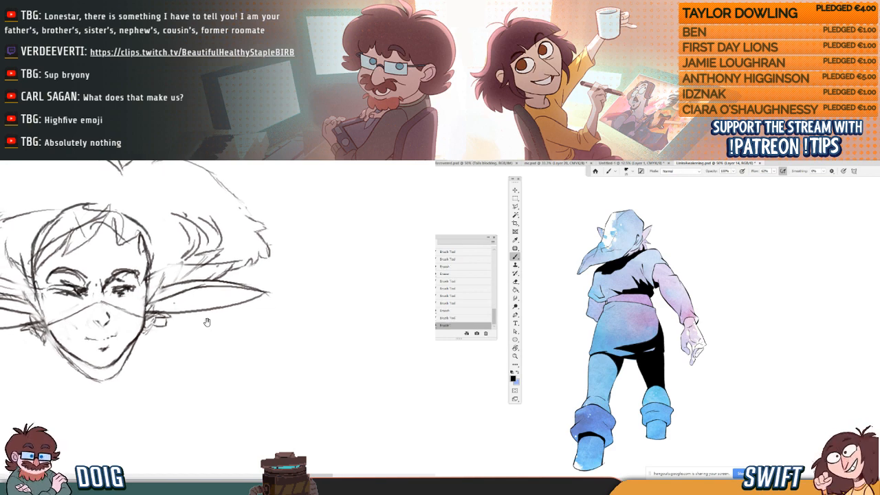
pyautogui.moveTo(207, 323)
pyautogui.mouseDown()
pyautogui.moveTo(160, 286)
pyautogui.moveTo(134, 282)
pyautogui.mouseUp()
pyautogui.moveTo(133, 339)
pyautogui.mouseDown()
pyautogui.moveTo(177, 304)
pyautogui.moveTo(185, 334)
pyautogui.moveTo(161, 318)
pyautogui.mouseUp()
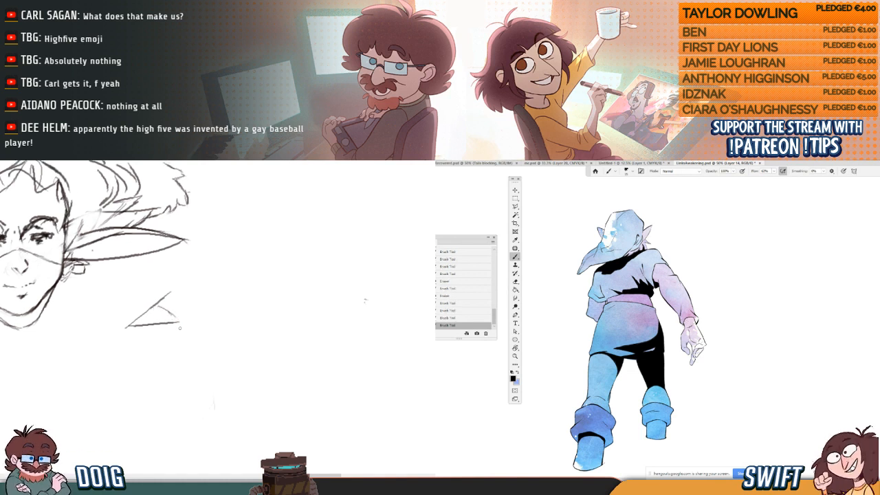
pyautogui.press('ctrl')
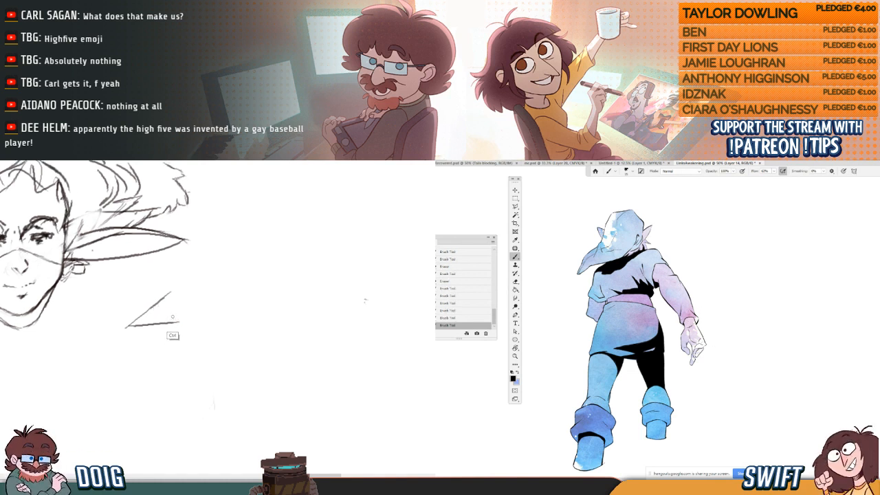
pyautogui.hotkey('ctrl', 'z')
pyautogui.hotkey('ctrl', 'z')
# - Rework the outer hair outline above the face, erasing rough lines and drawing a pointed lock at its side
pyautogui.moveTo(91, 307); pyautogui.dragTo(129, 356)
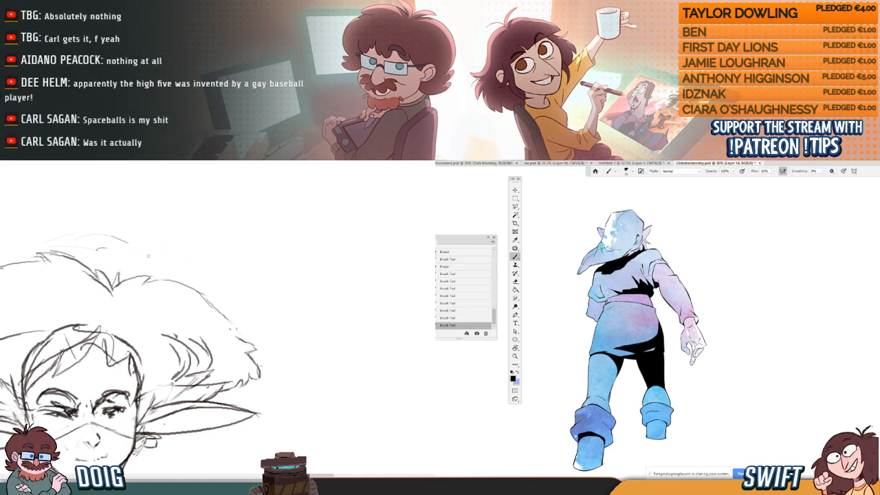
pyautogui.moveTo(62, 312)
pyautogui.mouseDown()
pyautogui.moveTo(76, 306)
pyautogui.moveTo(57, 310)
pyautogui.mouseUp()
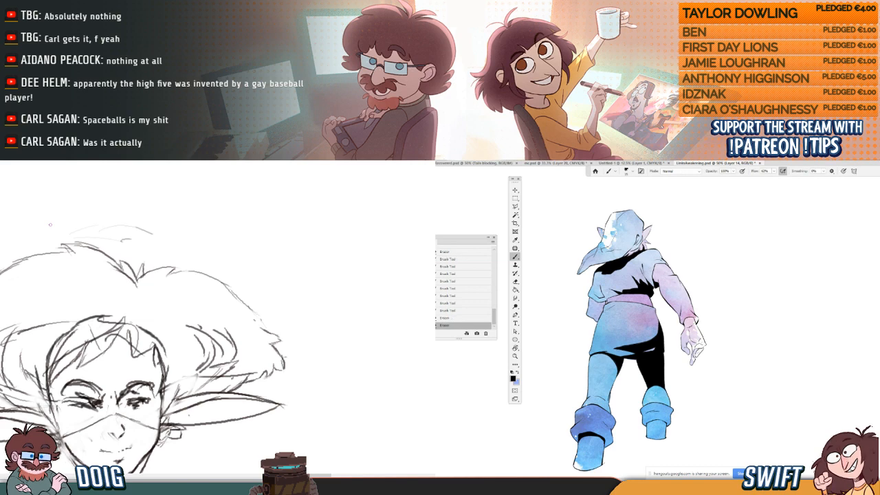
pyautogui.moveTo(31, 313); pyautogui.dragTo(76, 321)
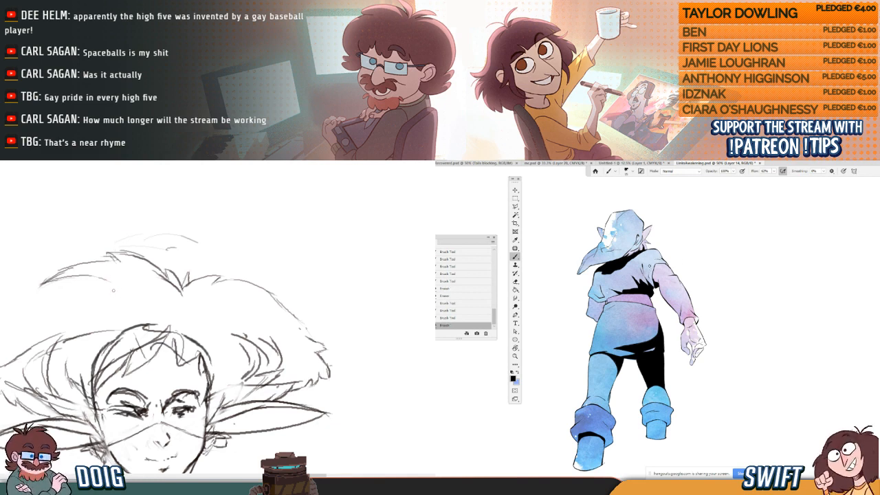
pyautogui.moveTo(104, 300); pyautogui.dragTo(102, 311)
pyautogui.press('e')
pyautogui.moveTo(57, 290)
pyautogui.mouseDown()
pyautogui.moveTo(114, 295)
pyautogui.moveTo(88, 296)
pyautogui.moveTo(81, 266)
pyautogui.moveTo(109, 257)
pyautogui.mouseUp()
pyautogui.press('b')
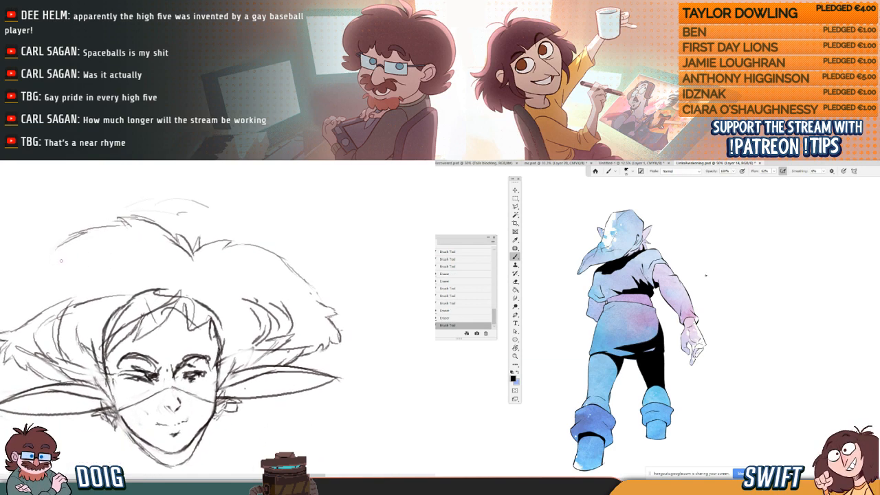
pyautogui.moveTo(56, 249); pyautogui.dragTo(118, 262)
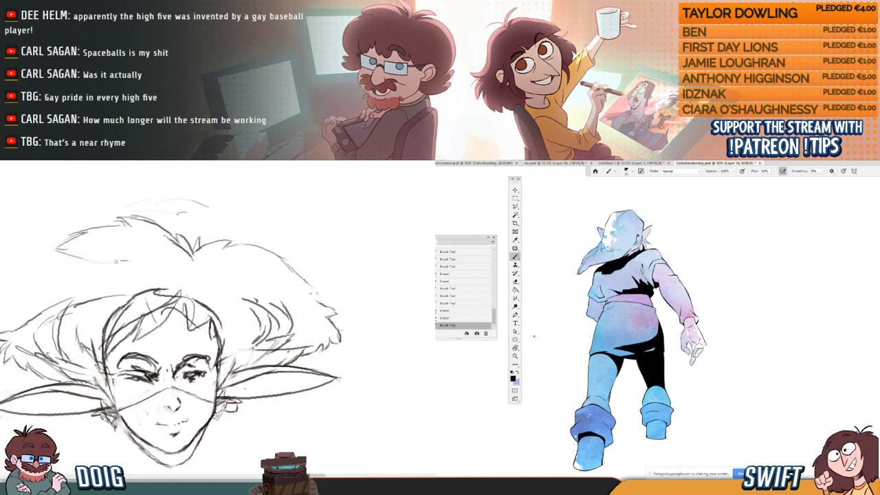
# - Zoom the walking figure illustration out to 25% to show the full page, and extend the sketched hair's side outline
pyautogui.click(515, 356)
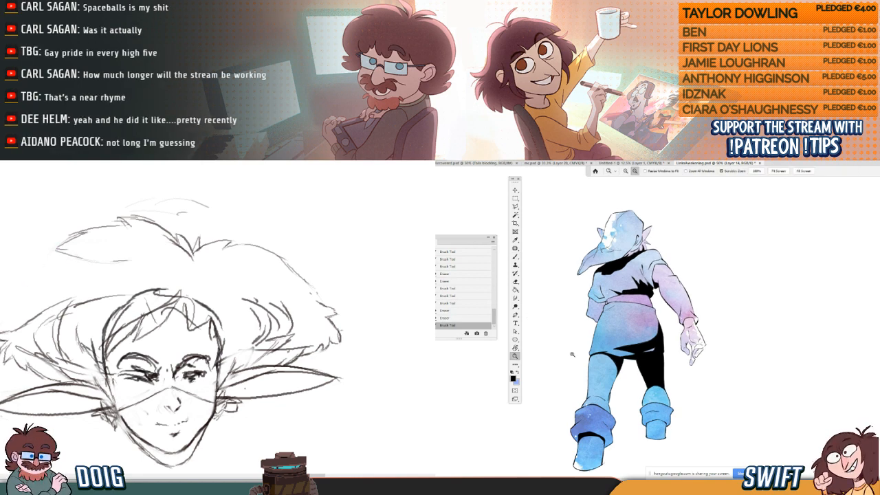
pyautogui.keyDown('alt'); pyautogui.click(572, 356); pyautogui.keyUp('alt')
pyautogui.moveTo(39, 281); pyautogui.dragTo(3, 324)
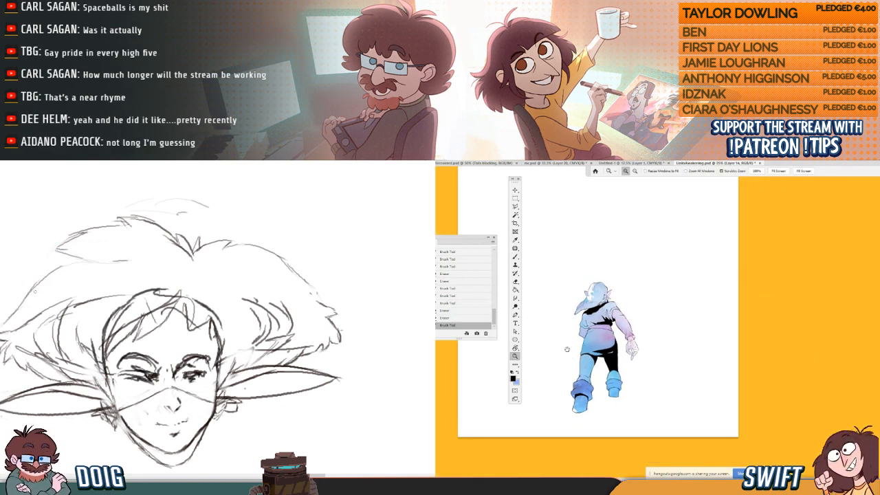
pyautogui.moveTo(568, 352); pyautogui.dragTo(589, 369)
pyautogui.moveTo(67, 282); pyautogui.dragTo(47, 260)
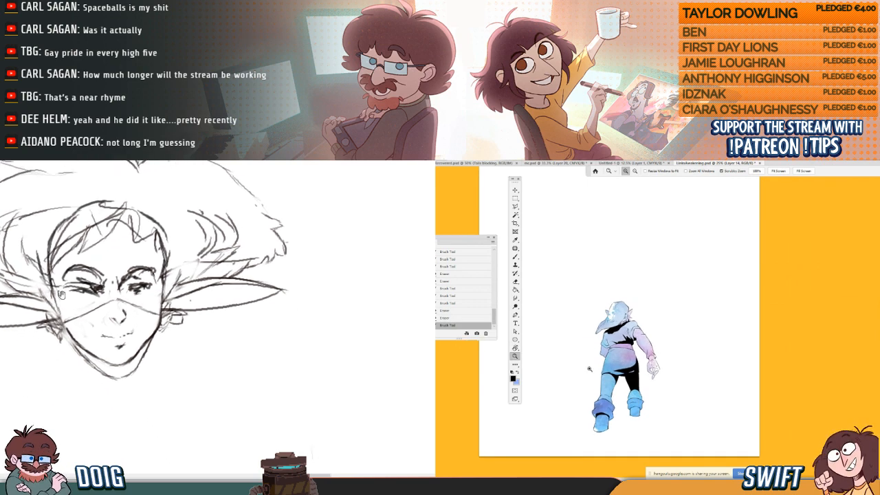
pyautogui.moveTo(61, 312)
pyautogui.mouseDown()
pyautogui.moveTo(69, 332)
pyautogui.moveTo(64, 321)
pyautogui.mouseUp()
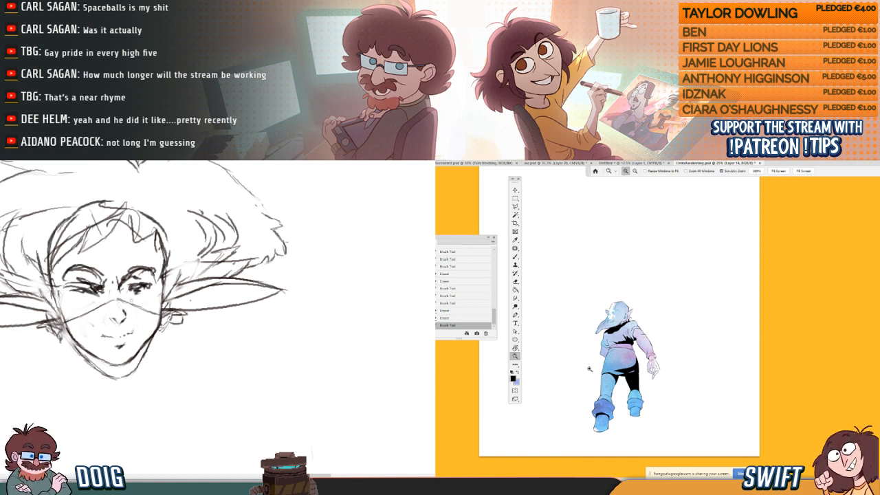
# - Check the figure against the grey cloudy background and save the face sketch to a file
pyautogui.moveTo(128, 320)
pyautogui.mouseDown()
pyautogui.moveTo(121, 291)
pyautogui.moveTo(109, 365)
pyautogui.mouseUp()
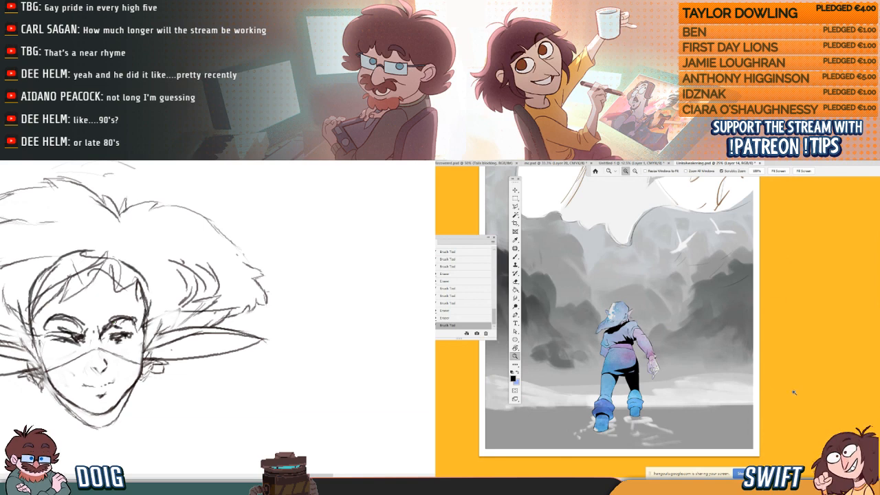
pyautogui.moveTo(772, 385); pyautogui.dragTo(781, 391)
pyautogui.hotkey('ctrl', 's')
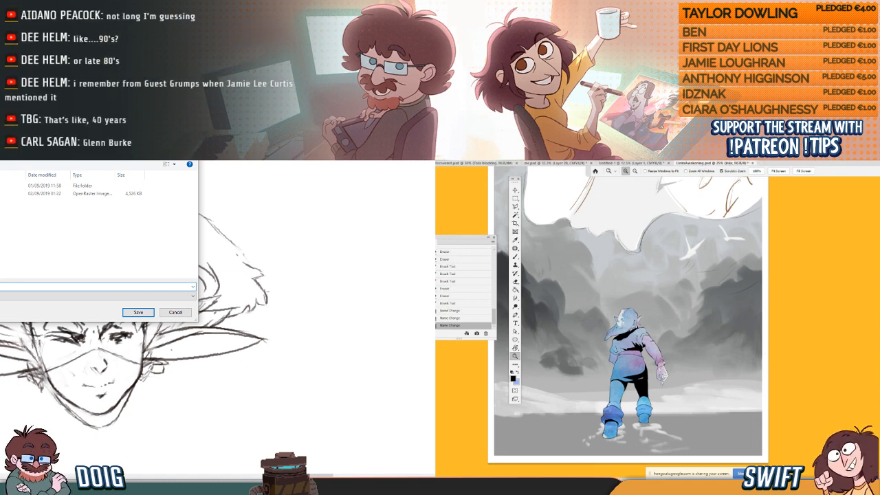
pyautogui.click(138, 312)
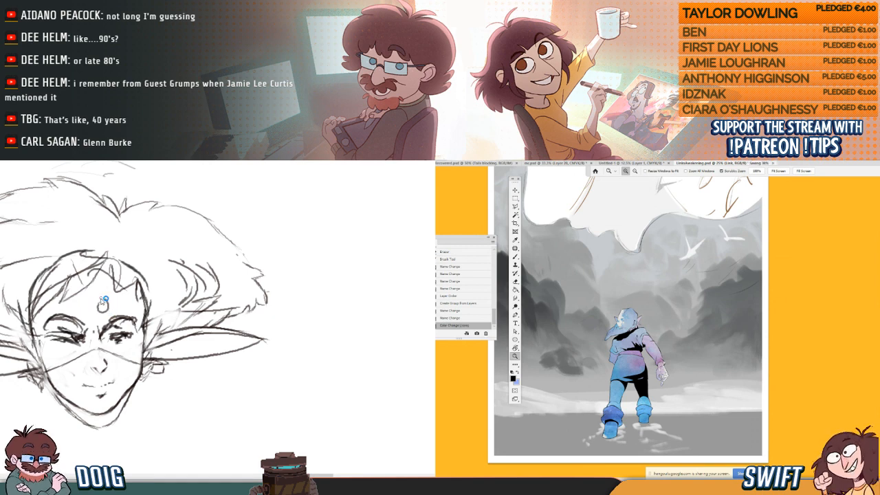
# - Erase the dark pupils and shading from both of the sketched face's eyes
pyautogui.scroll(-2, 83, 298)
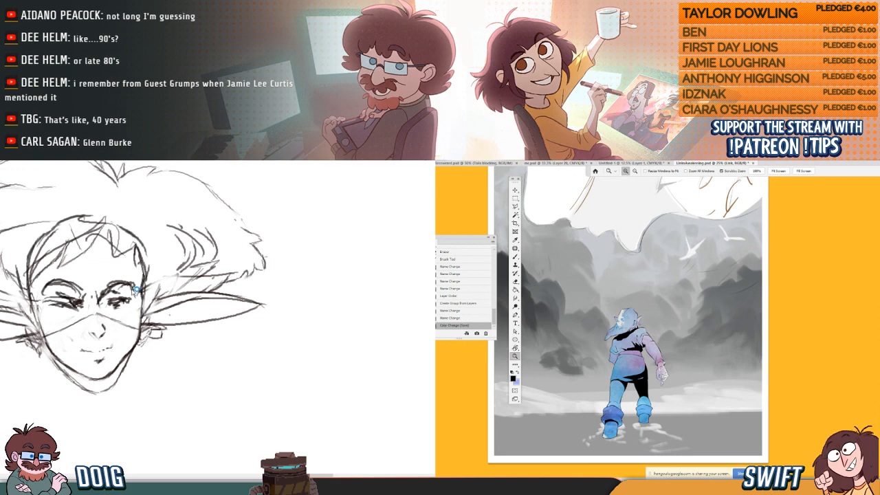
pyautogui.moveTo(134, 290); pyautogui.dragTo(118, 191)
pyautogui.moveTo(113, 221); pyautogui.dragTo(115, 271)
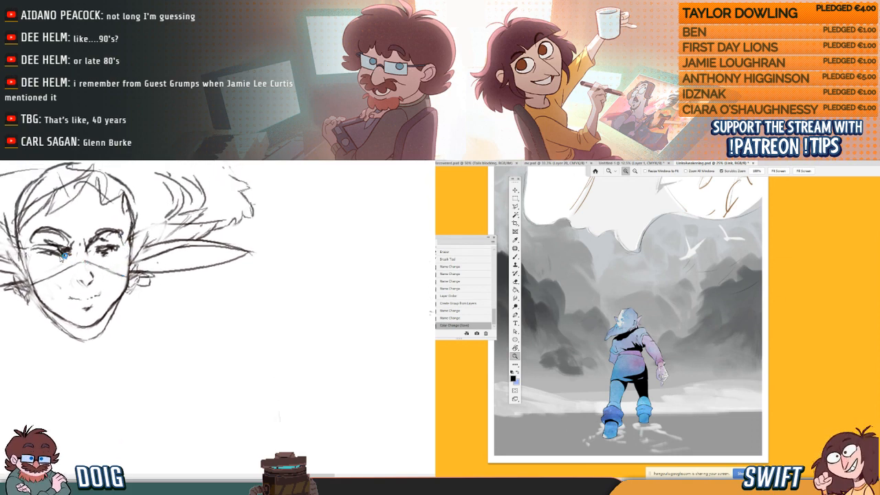
pyautogui.moveTo(55, 254)
pyautogui.mouseDown()
pyautogui.moveTo(73, 248)
pyautogui.moveTo(45, 253)
pyautogui.moveTo(117, 246)
pyautogui.moveTo(102, 249)
pyautogui.mouseUp()
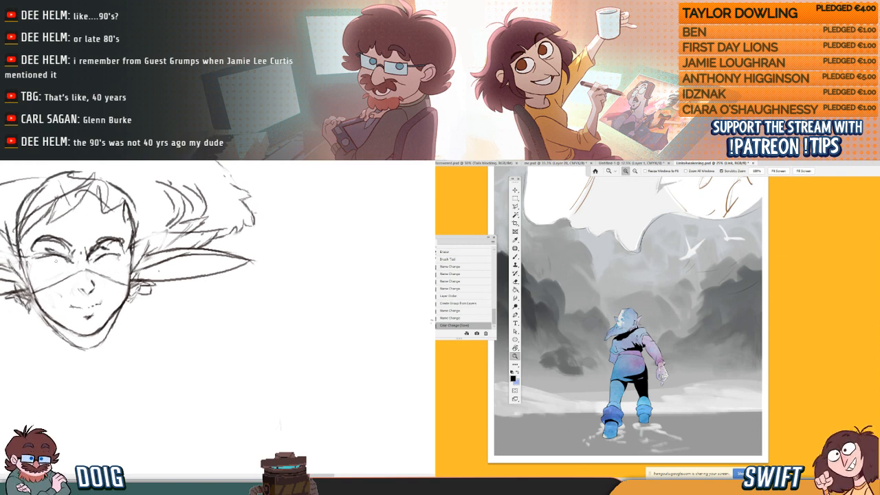
# - Sketch a loose curved shoulder and upper-arm outline below the pointed-eared face, starting beside the jaw
pyautogui.moveTo(61, 262)
pyautogui.mouseDown()
pyautogui.moveTo(103, 266)
pyautogui.moveTo(115, 257)
pyautogui.moveTo(60, 288)
pyautogui.moveTo(81, 274)
pyautogui.moveTo(53, 277)
pyautogui.moveTo(106, 276)
pyautogui.mouseUp()
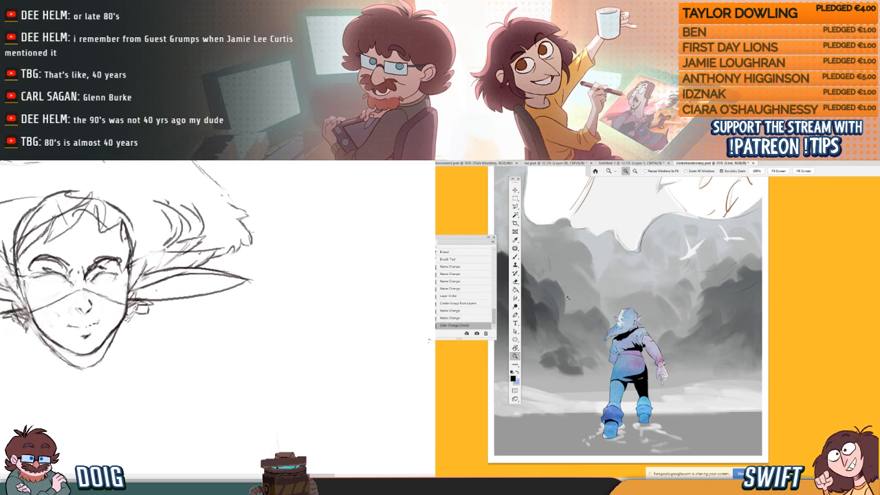
pyautogui.moveTo(72, 289)
pyautogui.mouseDown()
pyautogui.moveTo(86, 269)
pyautogui.moveTo(122, 283)
pyautogui.moveTo(78, 260)
pyautogui.mouseUp()
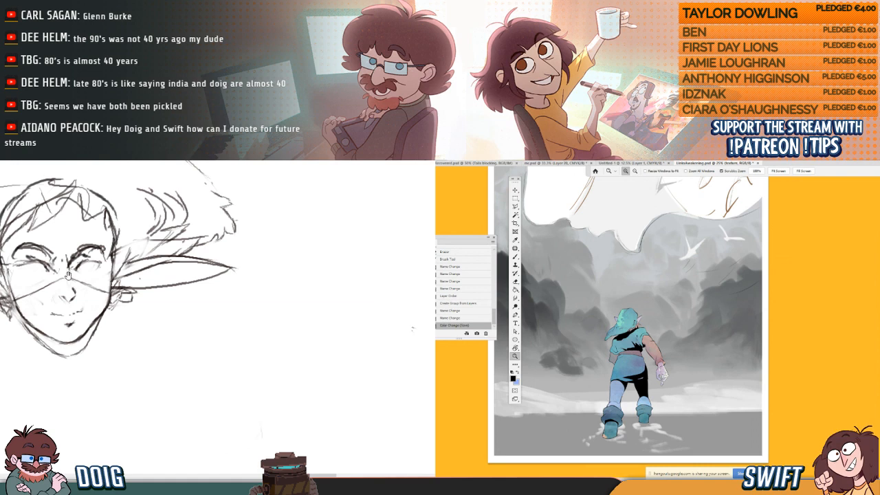
pyautogui.scroll(-3, 68, 284)
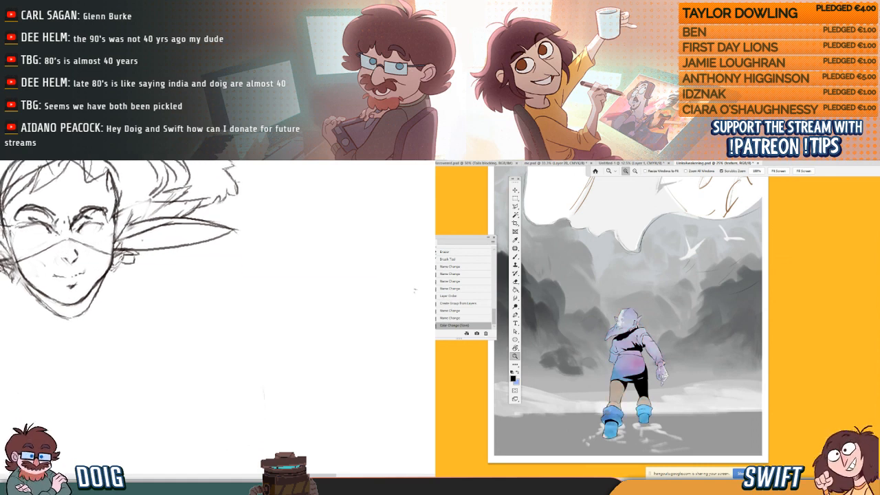
pyautogui.moveTo(112, 273); pyautogui.dragTo(195, 317)
pyautogui.moveTo(144, 297)
pyautogui.mouseDown()
pyautogui.moveTo(122, 267)
pyautogui.moveTo(153, 282)
pyautogui.moveTo(147, 343)
pyautogui.moveTo(93, 340)
pyautogui.mouseUp()
pyautogui.moveTo(18, 289); pyautogui.dragTo(77, 279)
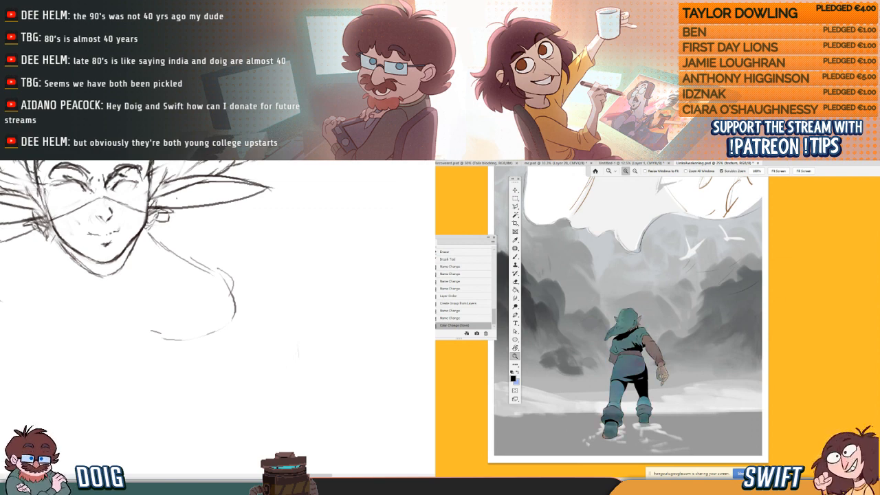
# - Apply a new blending mode to the walking figure's texture layer and save the illustration
pyautogui.press('Return')
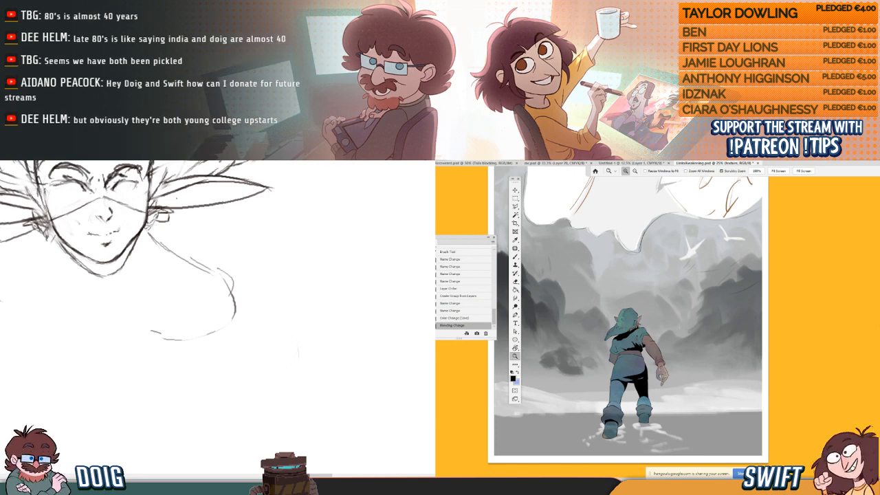
pyautogui.hotkey('ctrl', 's')
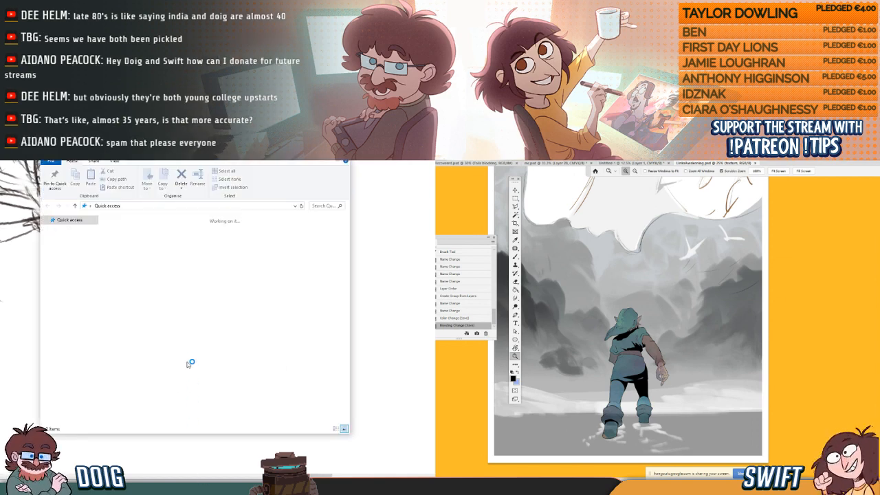
pyautogui.hotkey('alt', 'Tab')
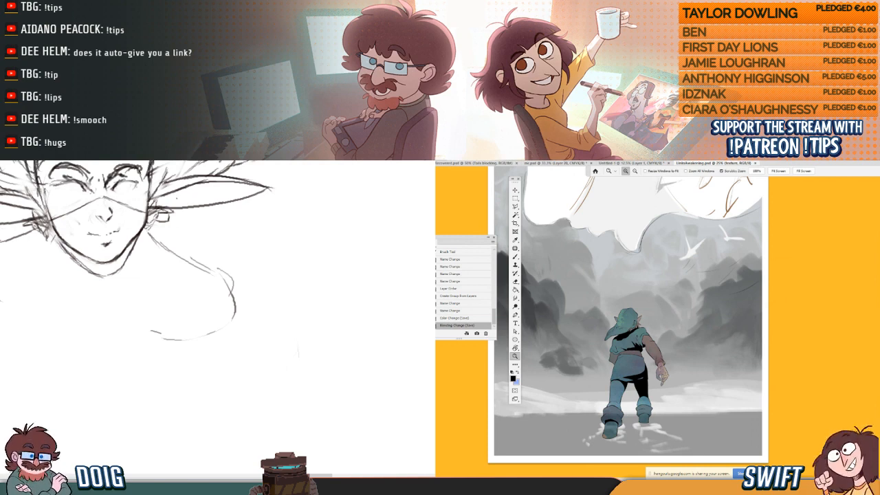
# - Flip the walking figure's canvas horizontally and check the mirrored composition up close
pyautogui.hotkey('ctrl', 'shift', 'h')
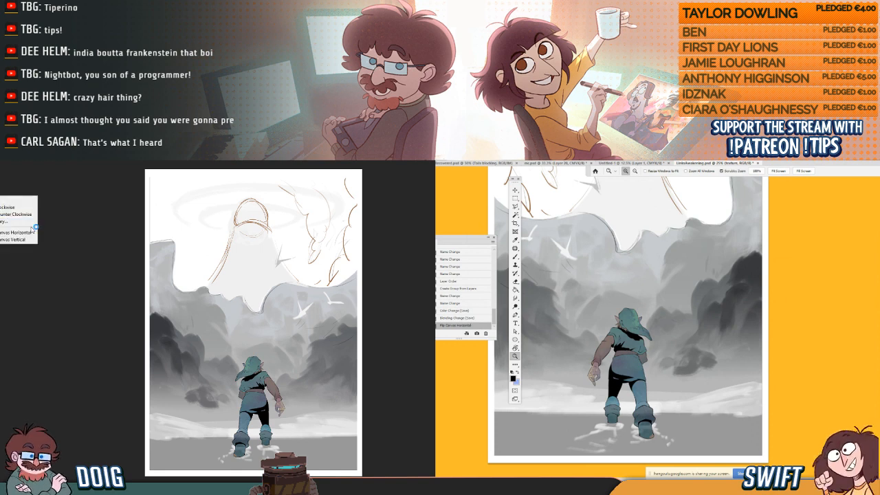
pyautogui.click(28, 233)
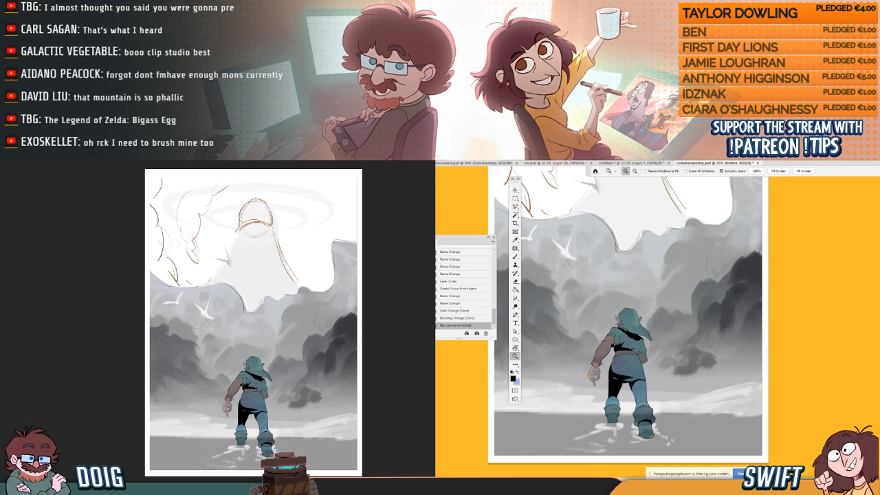
pyautogui.scroll(1, 312, 384)
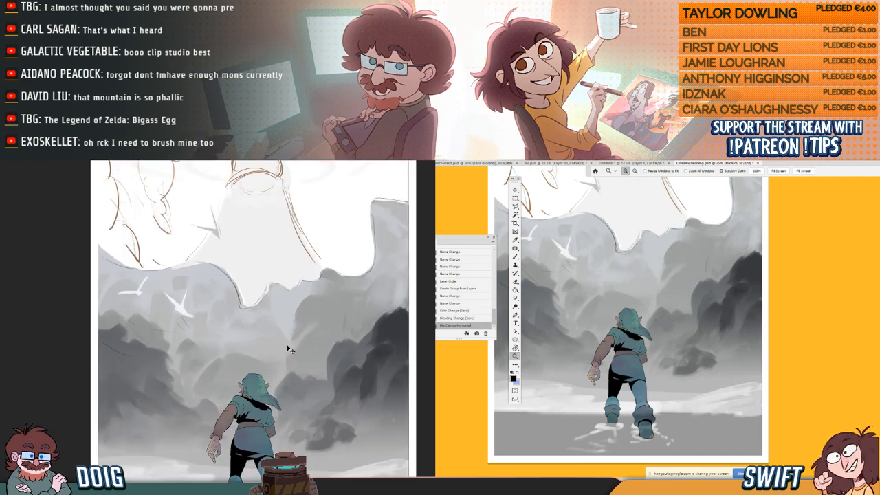
pyautogui.scroll(1, 289, 348)
pyautogui.scroll(1, 288, 347)
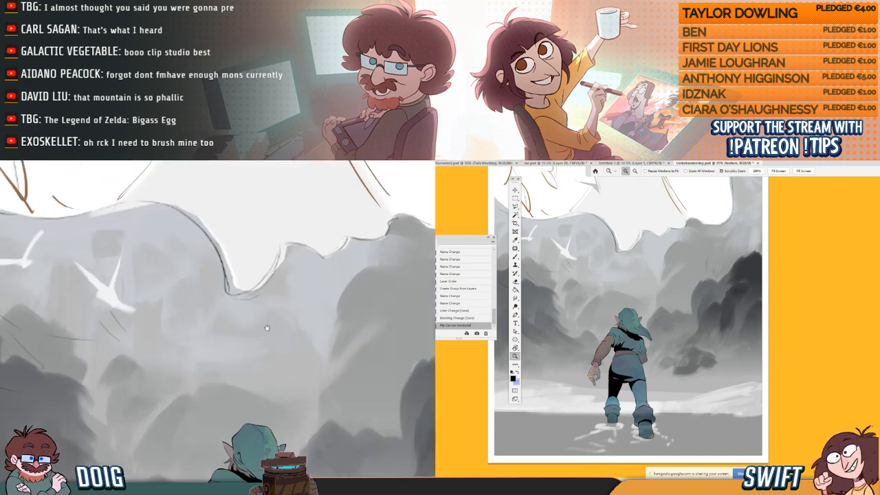
pyautogui.scroll(1, 260, 297)
pyautogui.moveTo(266, 359); pyautogui.dragTo(258, 296)
pyautogui.moveTo(240, 334); pyautogui.dragTo(249, 275)
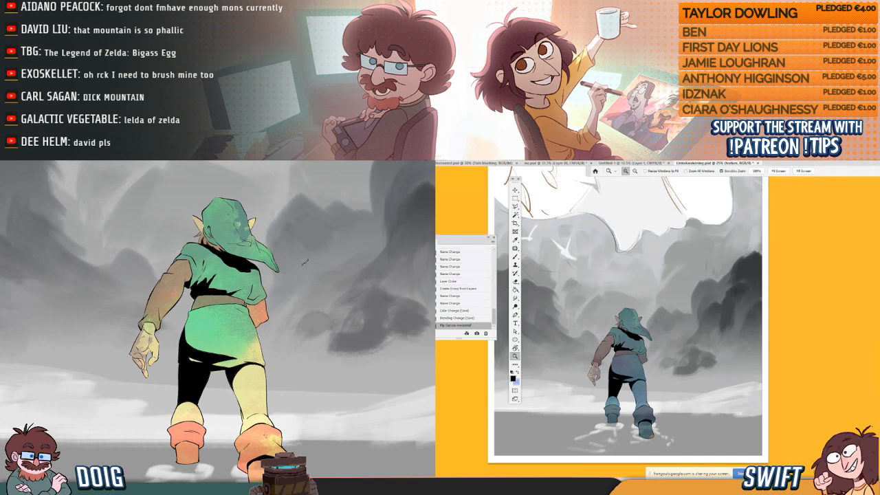
# - Cycle the figure's texture layer through successive blending modes to compare how each one colours the clothes and skin
pyautogui.hotkey('ctrl', '-')
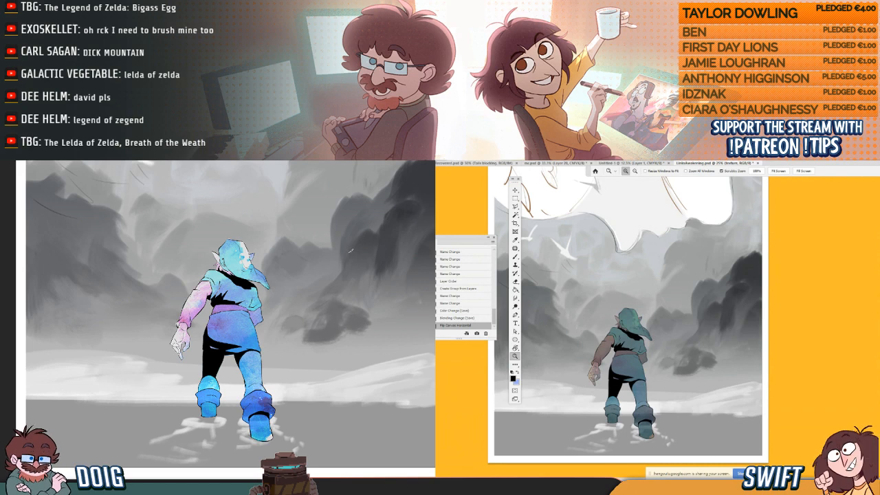
pyautogui.hotkey('shift', '+')
pyautogui.hotkey('shift', '+')
pyautogui.hotkey('shift', '+')
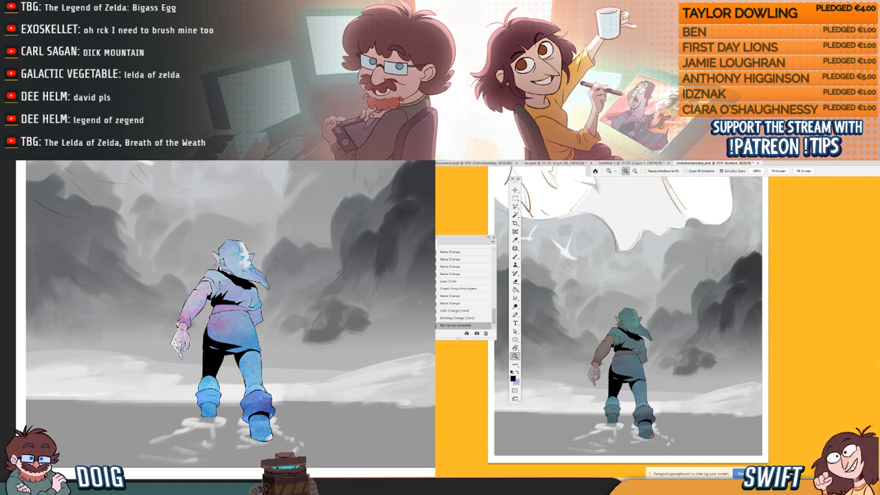
pyautogui.hotkey('shift', '+')
pyautogui.hotkey('shift', '+')
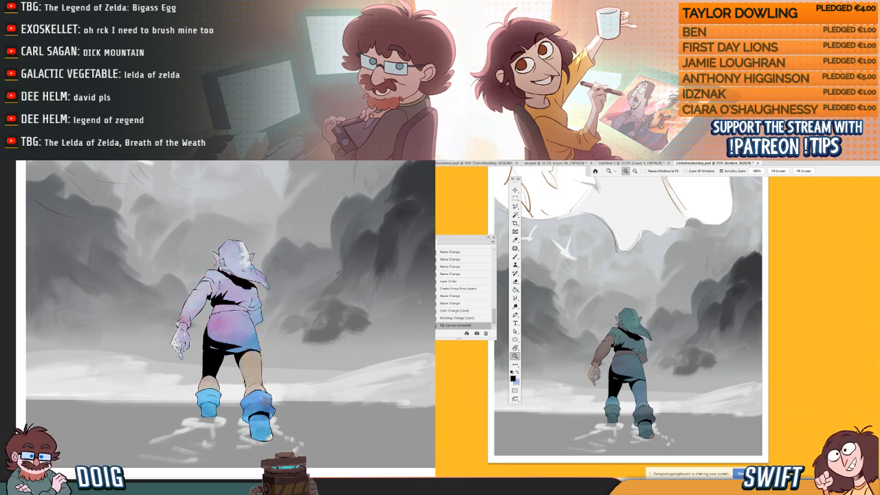
pyautogui.hotkey('shift', '+')
pyautogui.hotkey('shift', '+')
pyautogui.hotkey('shift', '+')
pyautogui.hotkey('shift', '+')
pyautogui.hotkey('shift', '+')
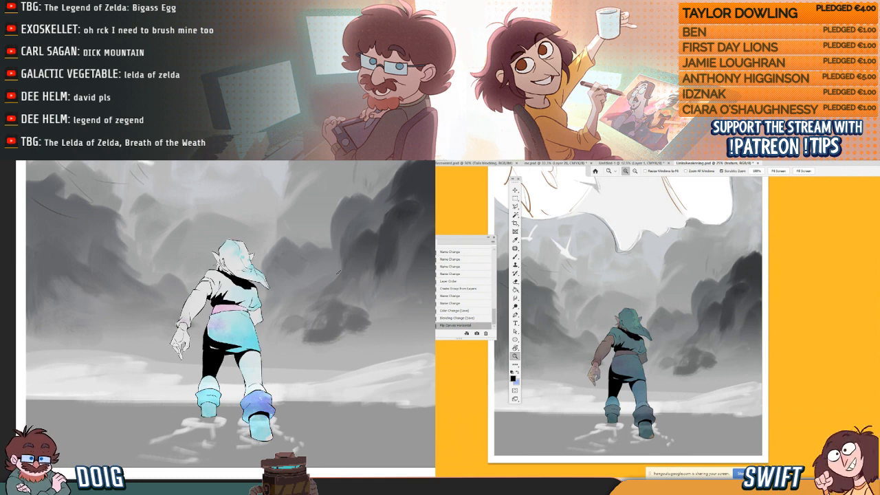
pyautogui.hotkey('shift', '+')
pyautogui.hotkey('shift', '+')
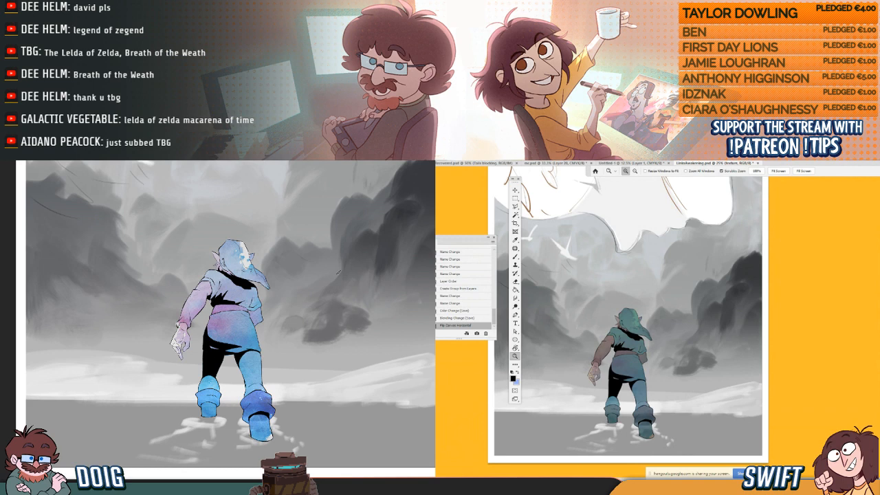
pyautogui.hotkey('shift', '+')
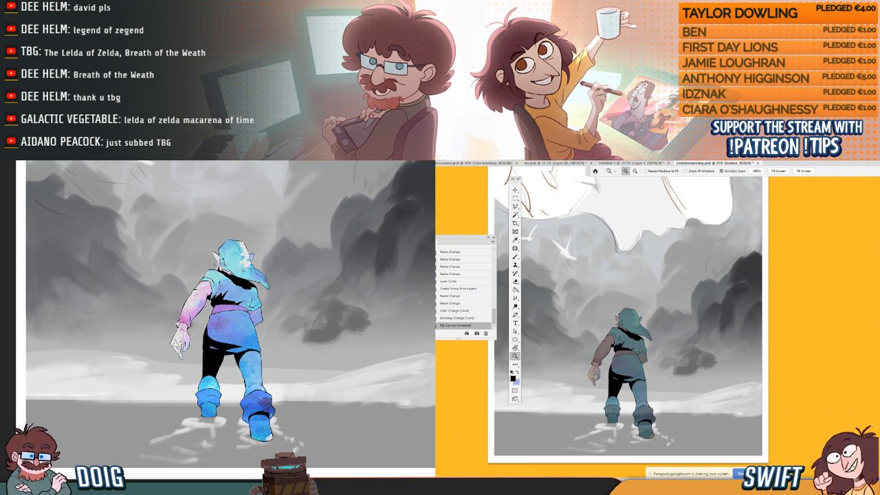
pyautogui.hotkey('ctrl', 'u')
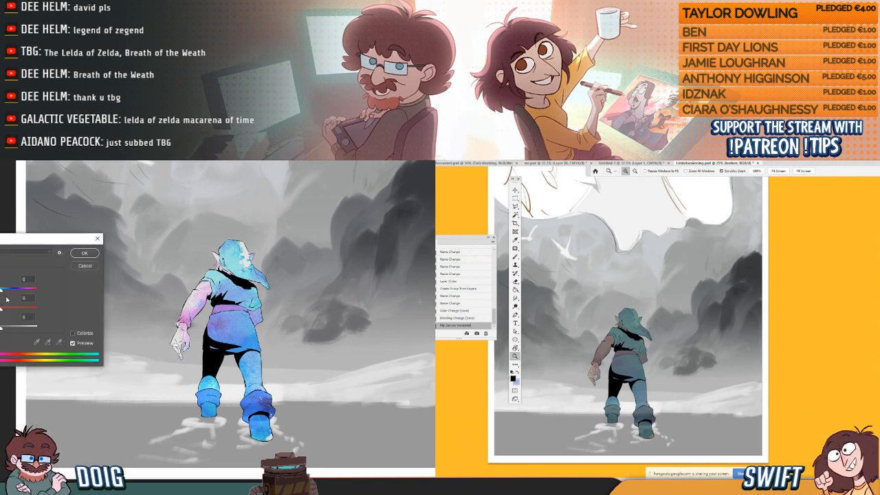
pyautogui.moveTo(1, 292); pyautogui.dragTo(23, 291)
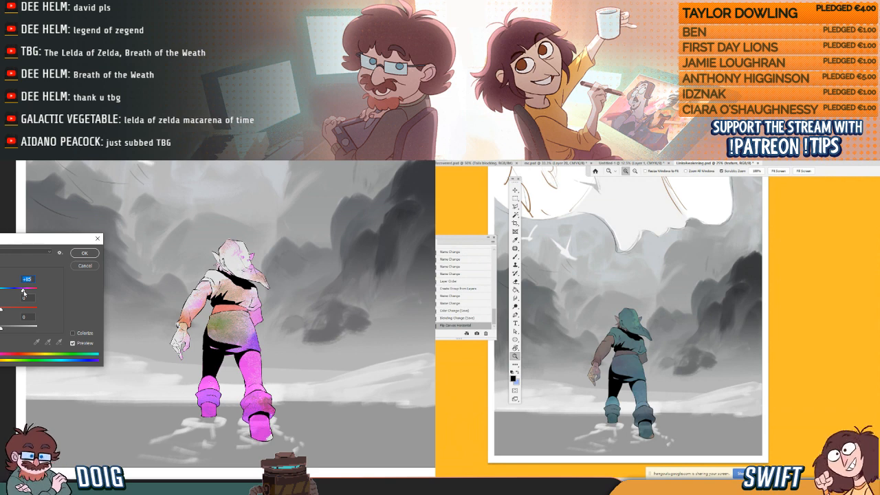
pyautogui.moveTo(23, 291); pyautogui.dragTo(25, 292)
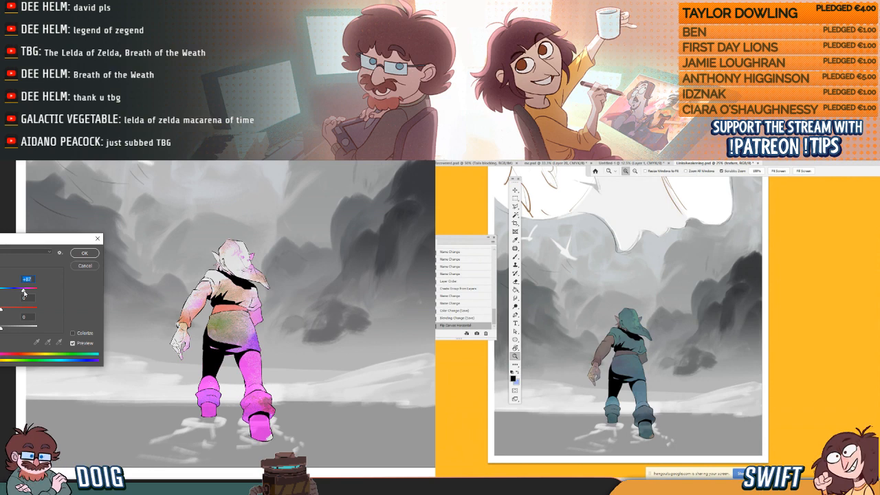
pyautogui.moveTo(24, 293); pyautogui.dragTo(0, 291)
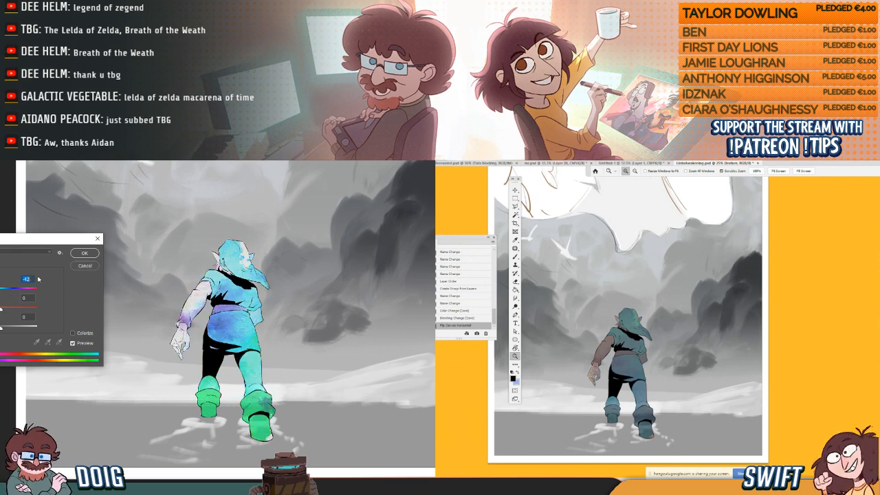
pyautogui.click(86, 269)
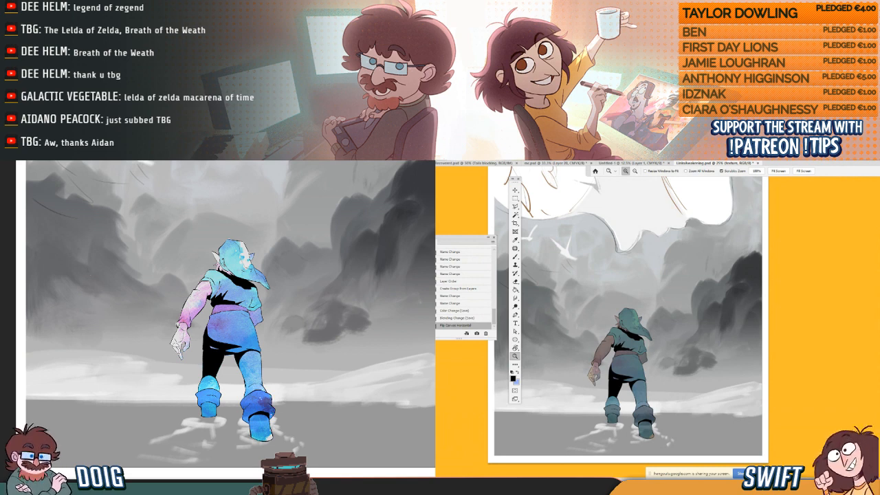
# - Switch the figure's texture layer to the next blending mode and check its colouring against the whole page and up close
pyautogui.hotkey('shift', '+')
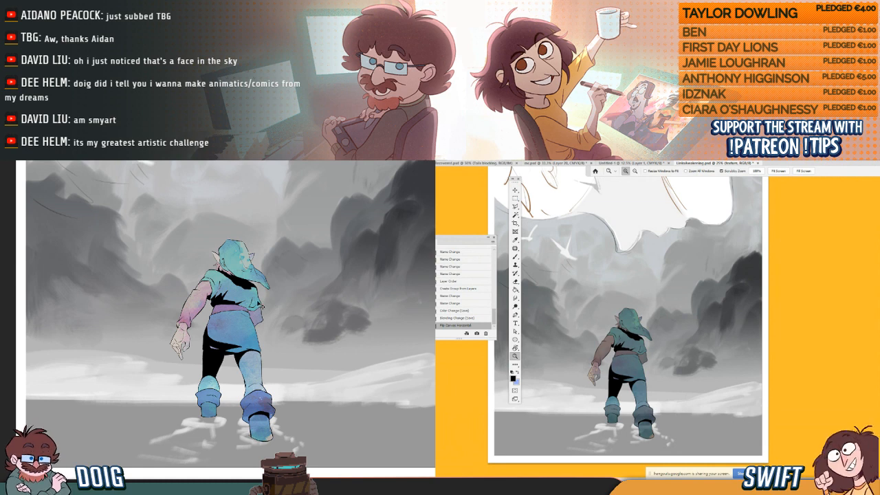
pyautogui.hotkey('ctrl', '0')
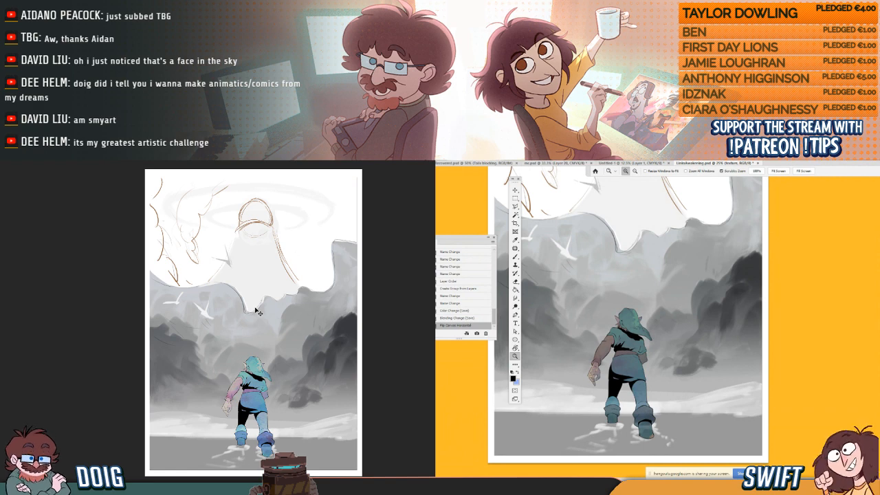
pyautogui.hotkey('ctrl', '+')
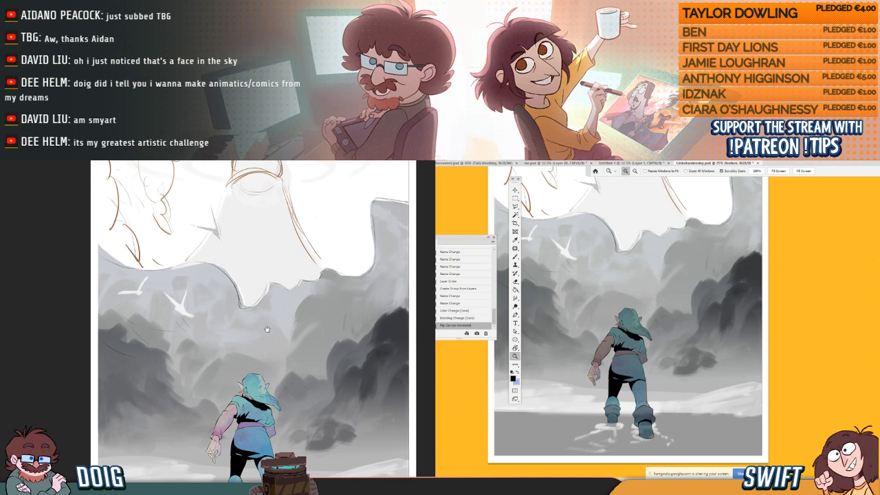
pyautogui.hotkey('ctrl', '+')
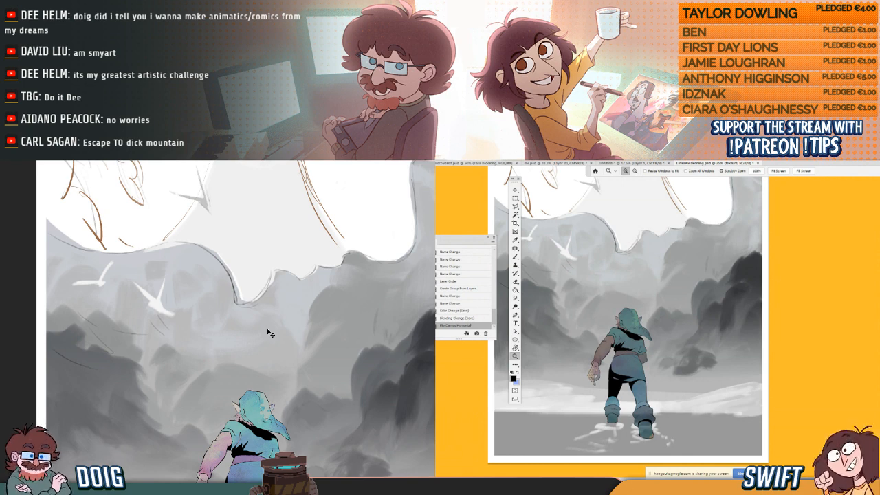
pyautogui.scroll(1, 271, 336)
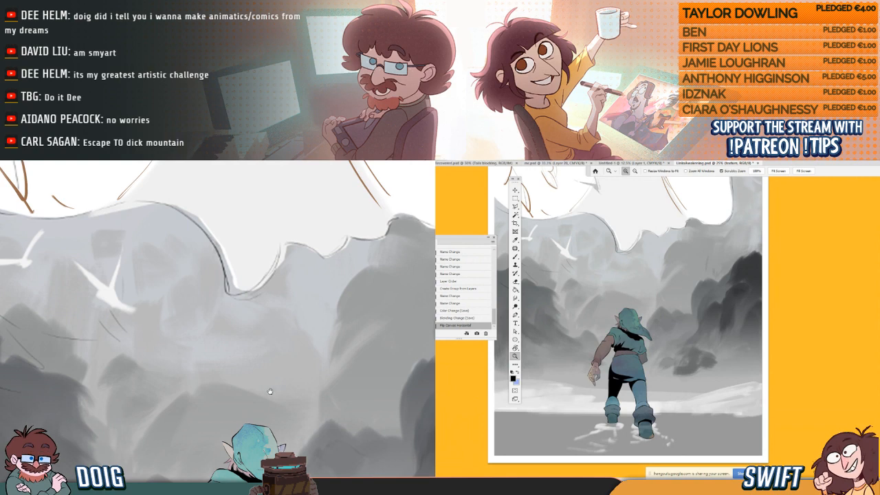
pyautogui.moveTo(270, 392); pyautogui.dragTo(248, 290)
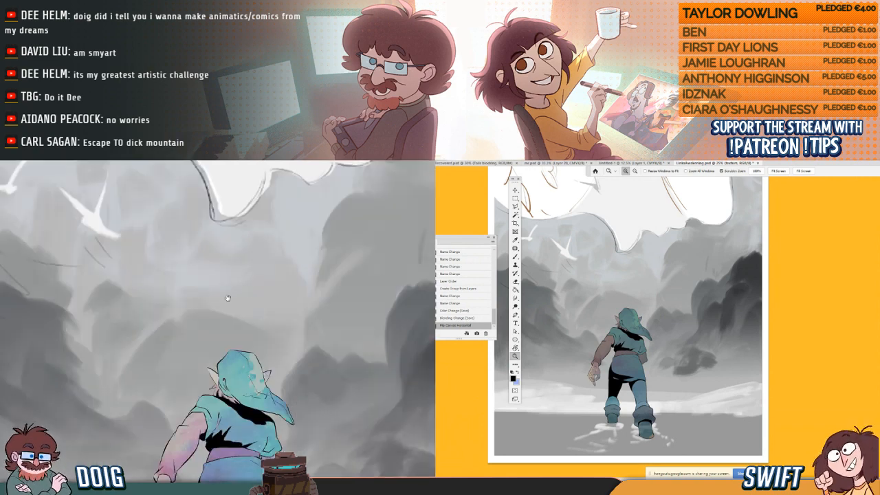
pyautogui.moveTo(271, 403); pyautogui.dragTo(244, 339)
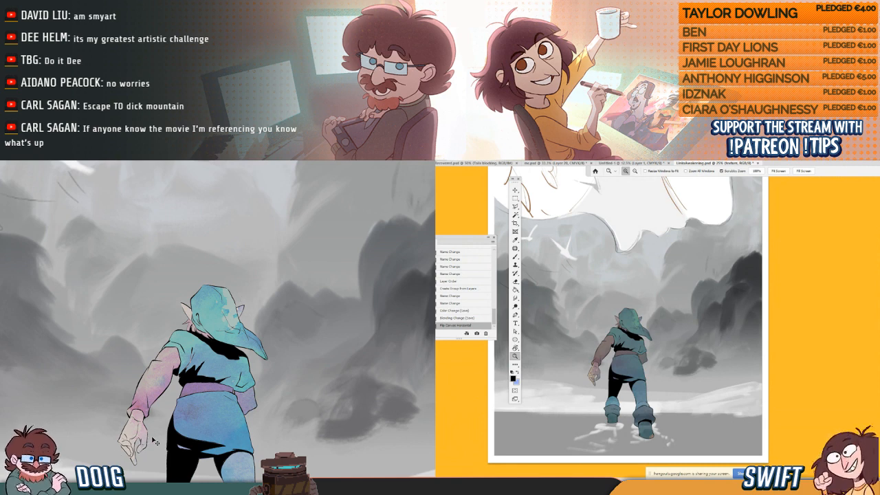
pyautogui.moveTo(263, 315); pyautogui.dragTo(263, 310)
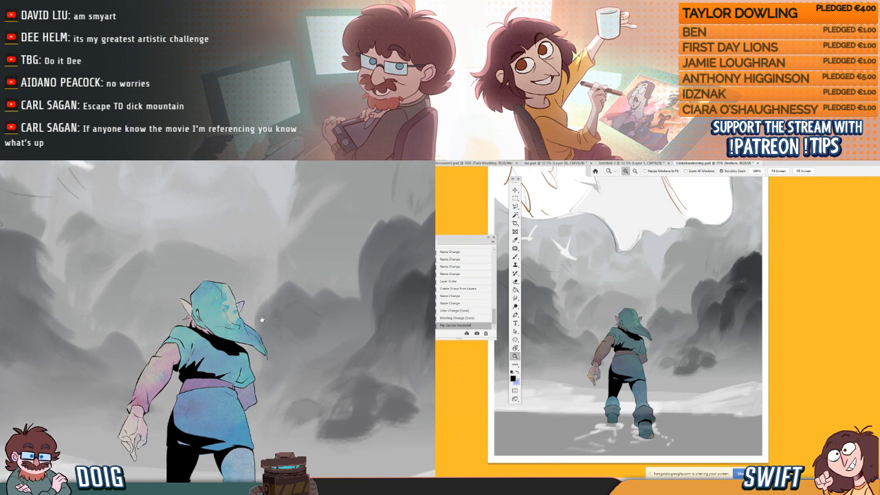
pyautogui.moveTo(248, 352); pyautogui.dragTo(247, 282)
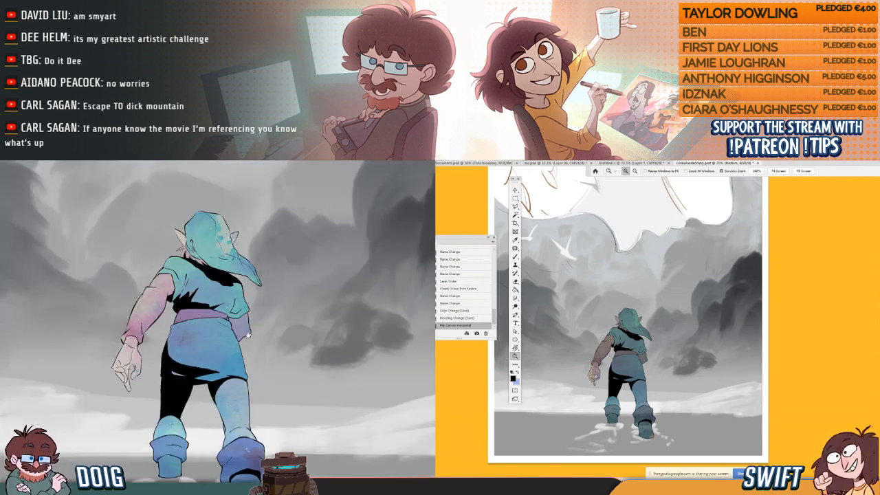
pyautogui.moveTo(248, 342); pyautogui.dragTo(242, 312)
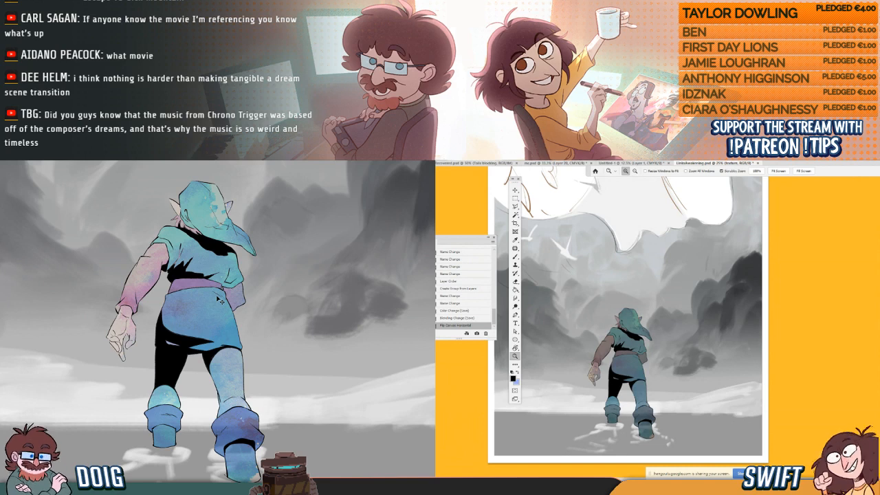
pyautogui.hotkey('ctrl', '0')
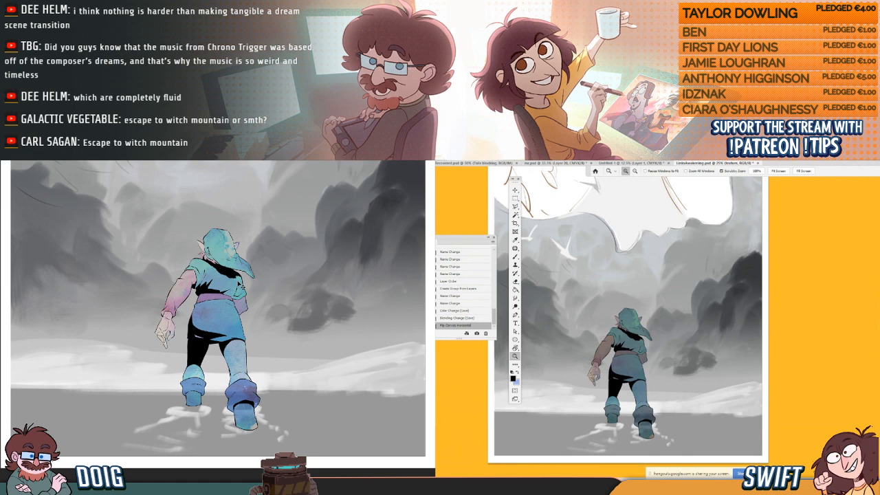
pyautogui.hotkey('ctrl', '+')
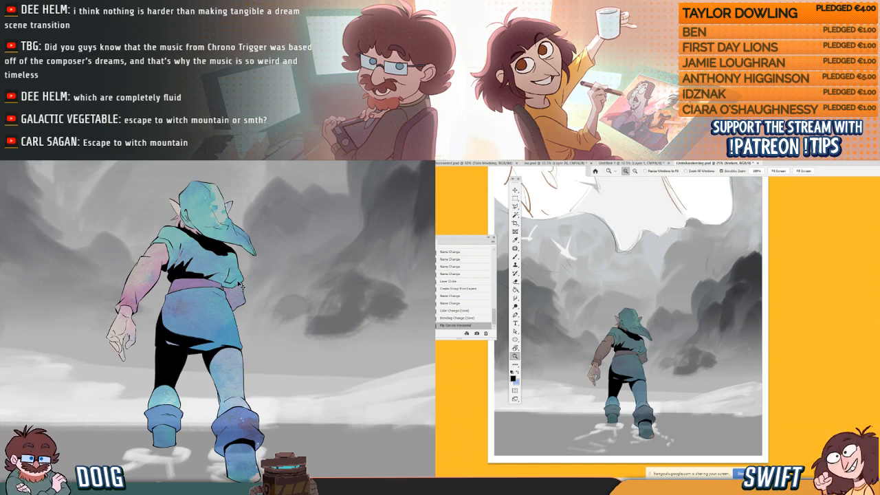
# - Try darkening the walking figure's texture layer with several negative Lightness values in Hue/Saturation, judging the effect against the whole page
pyautogui.hotkey('ctrl', '-')
pyautogui.hotkey('ctrl', '-')
pyautogui.hotkey('ctrl', '-')
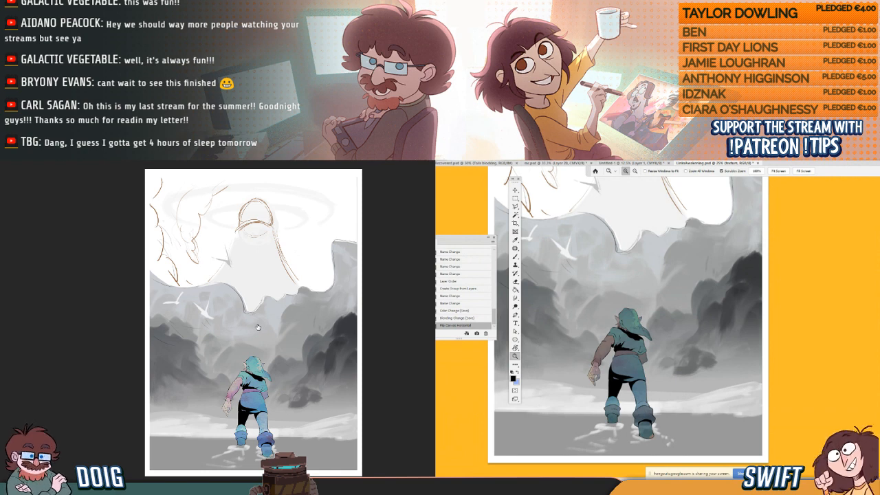
pyautogui.hotkey('ctrl', 'u')
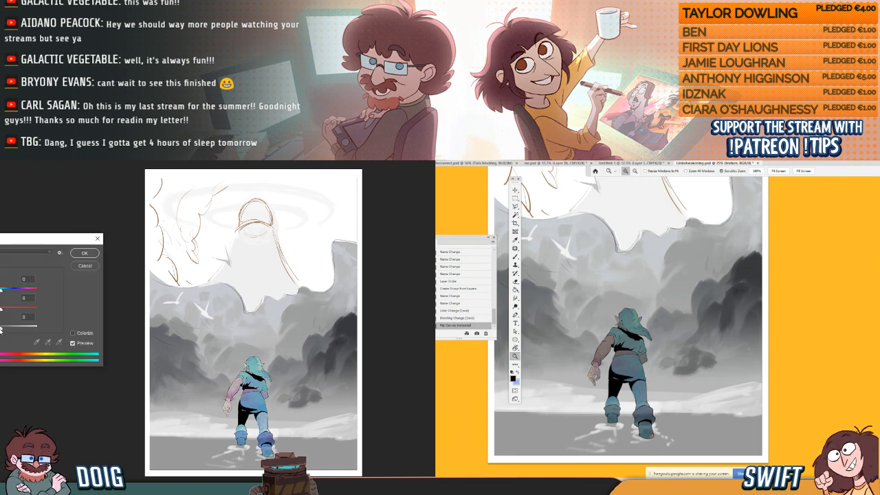
pyautogui.moveTo(0, 329); pyautogui.dragTo(0, 328)
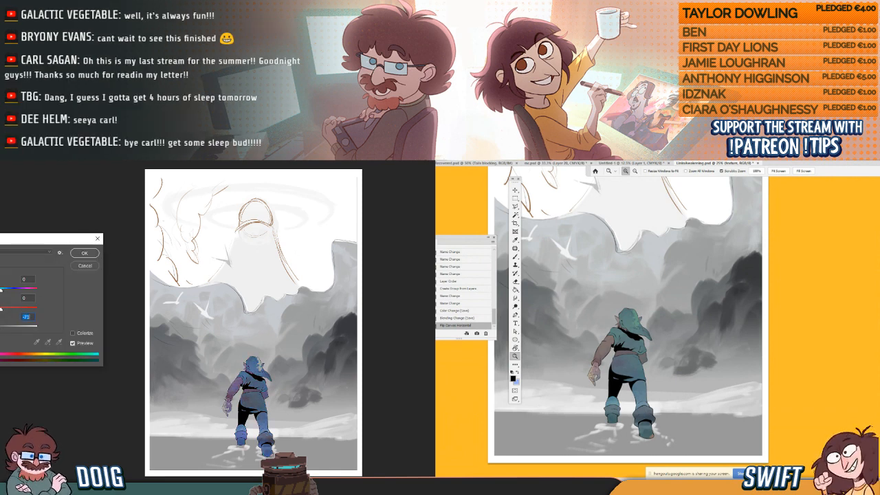
pyautogui.press('Down')
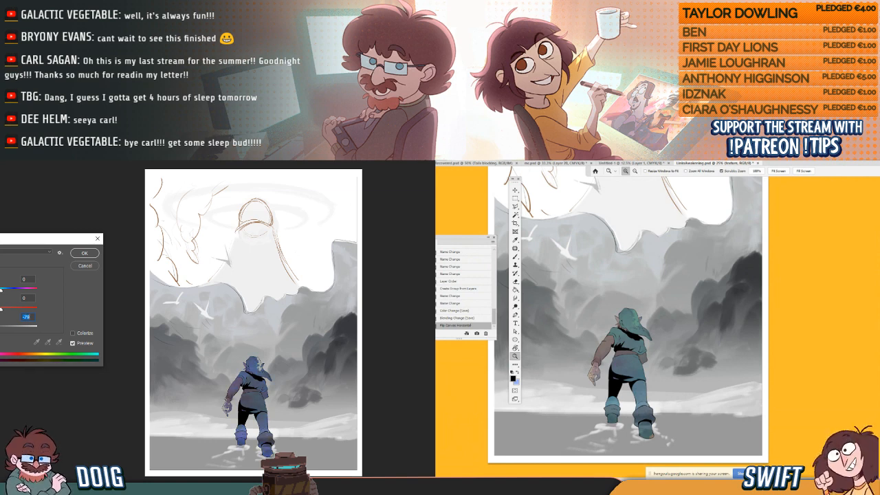
pyautogui.hotkey('shift', 'Up')
pyautogui.hotkey('shift', 'Up')
pyautogui.hotkey('shift', 'Up')
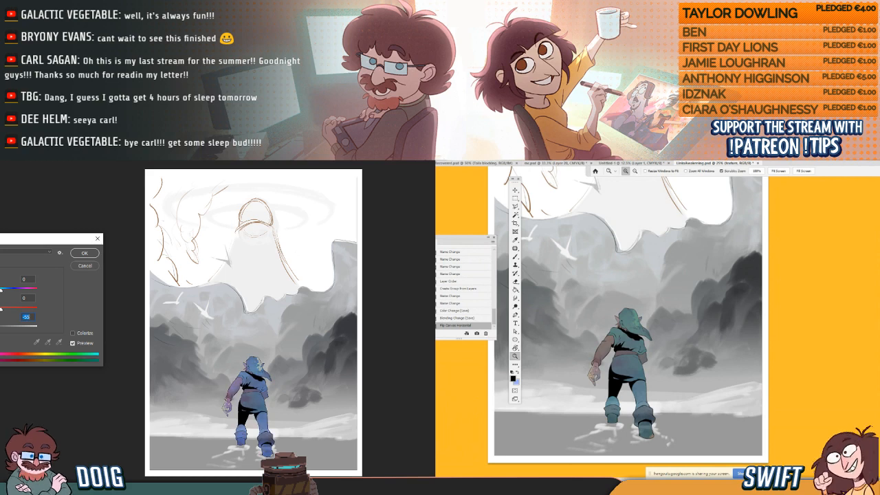
pyautogui.click(86, 266)
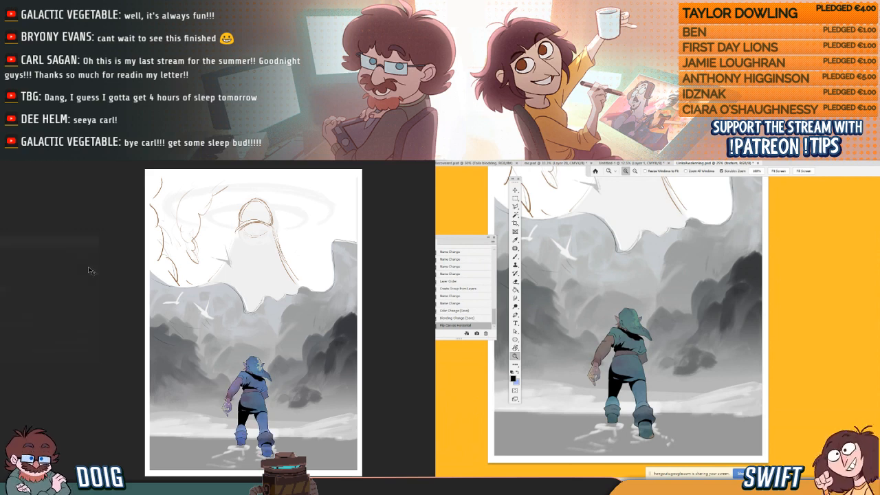